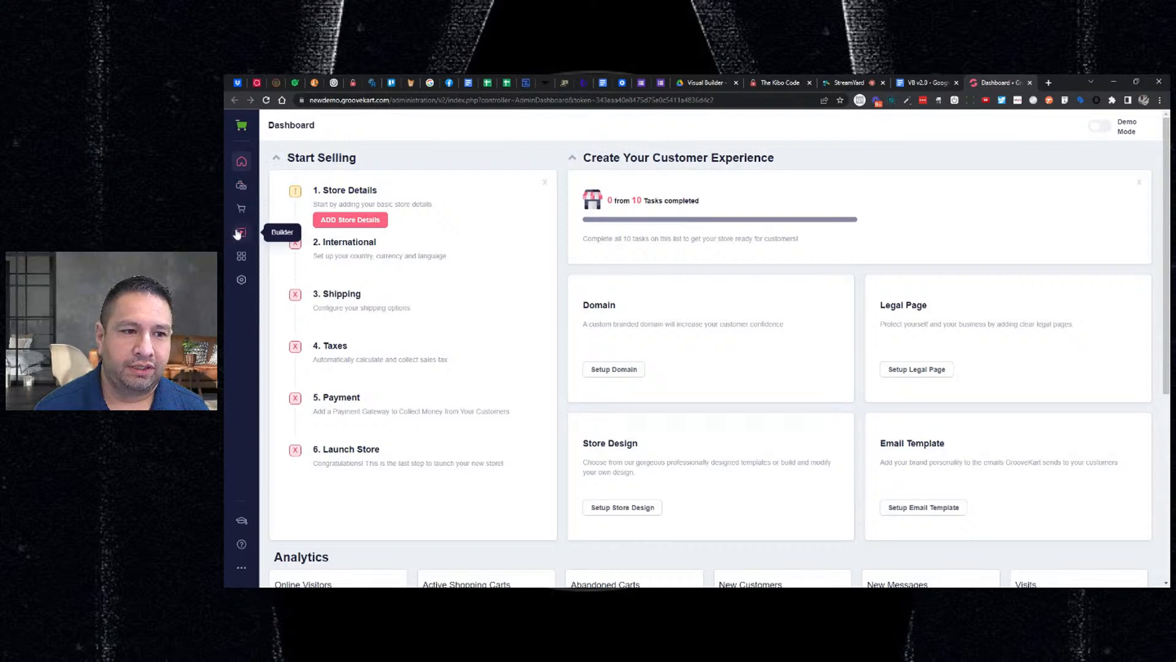
Open the store's visual builder and go through its introductory tour from the first tip to the last, closing it at the end.
left_click(242, 232)
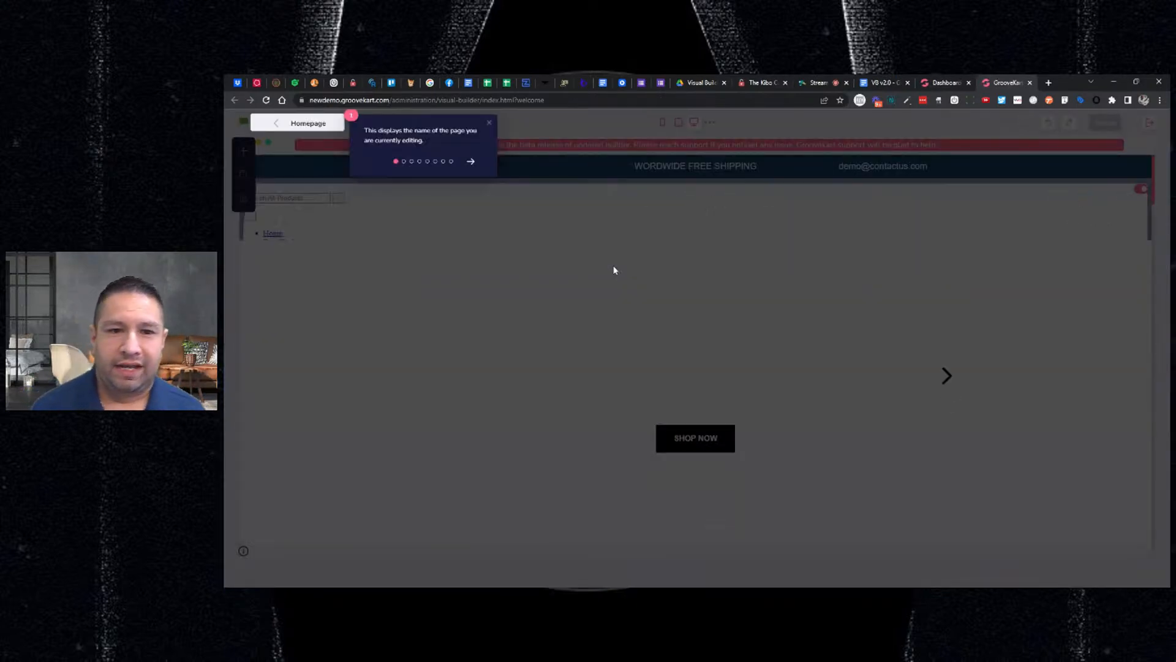
left_click(475, 162)
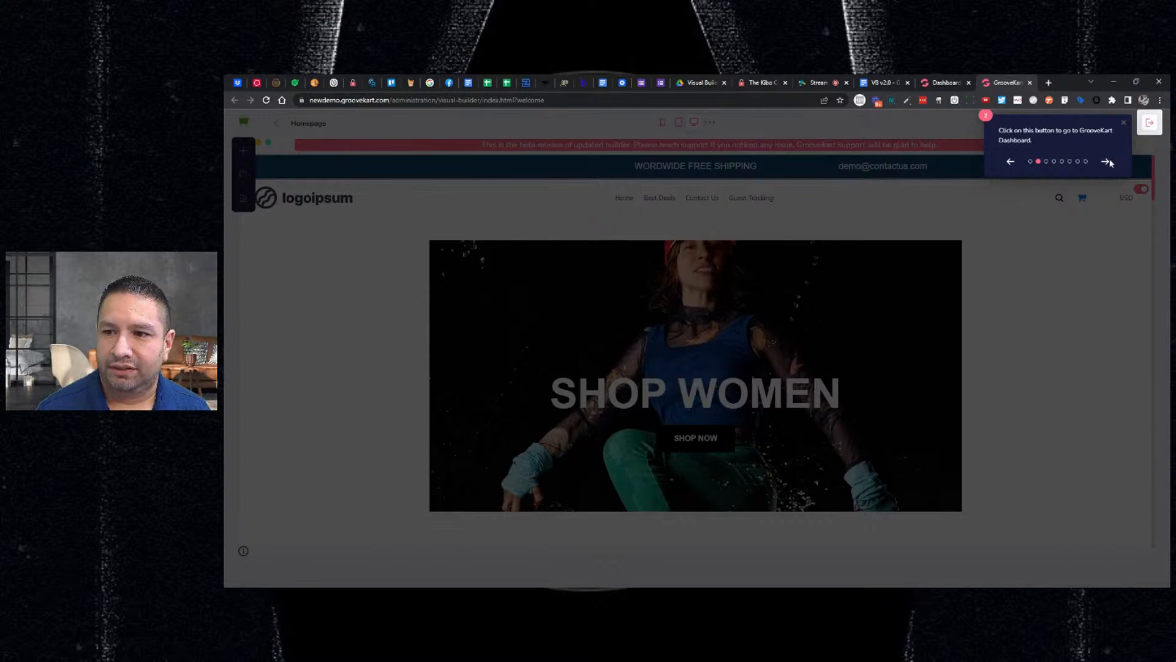
left_click(1106, 162)
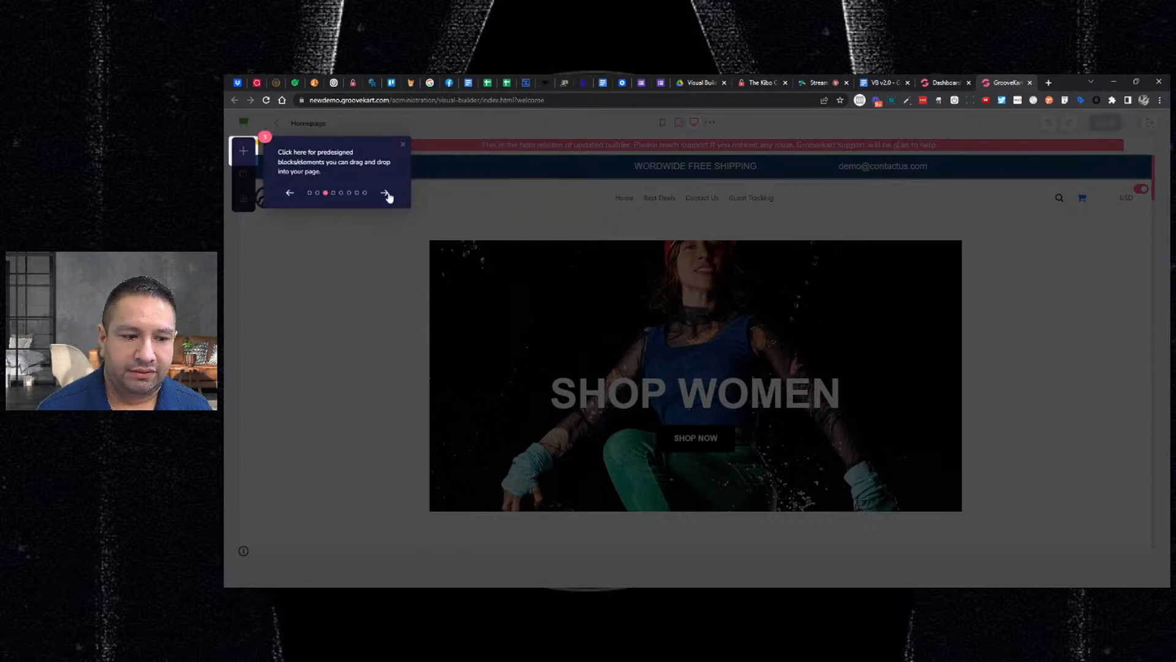
left_click(384, 193)
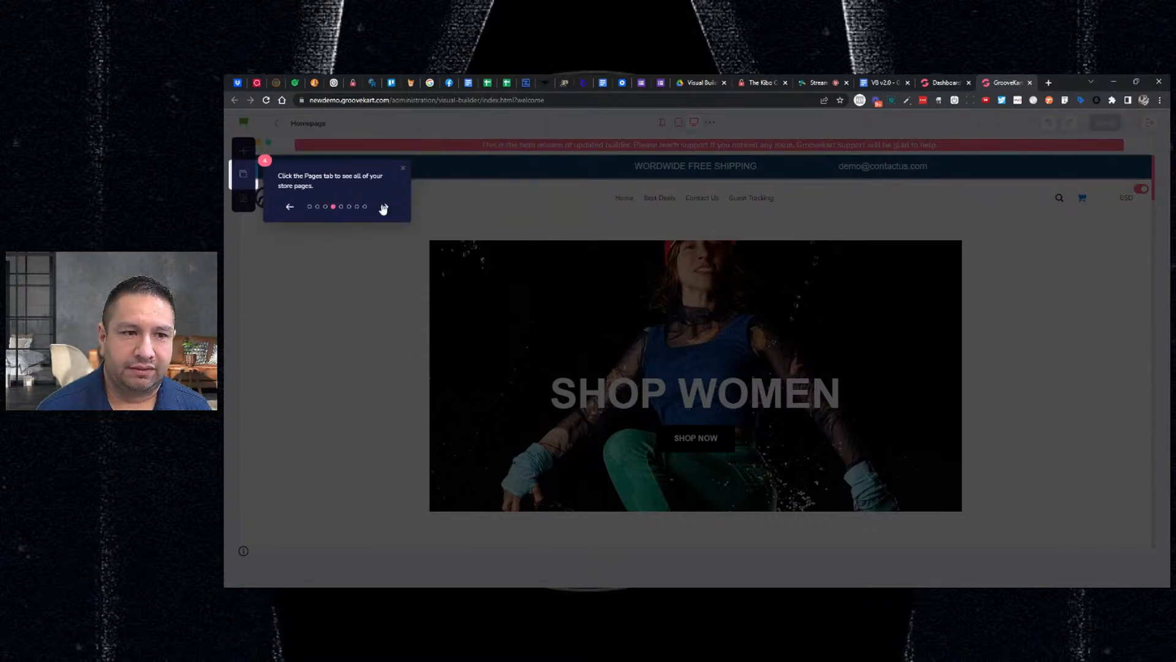
left_click(384, 207)
left_click(386, 242)
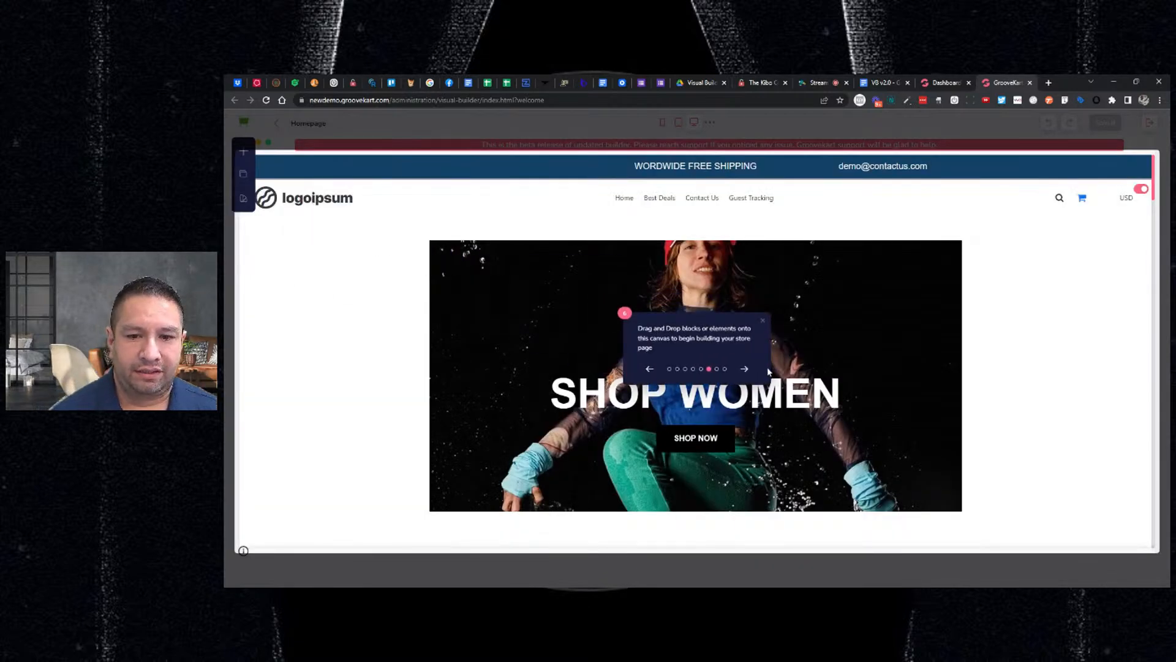
left_click(745, 369)
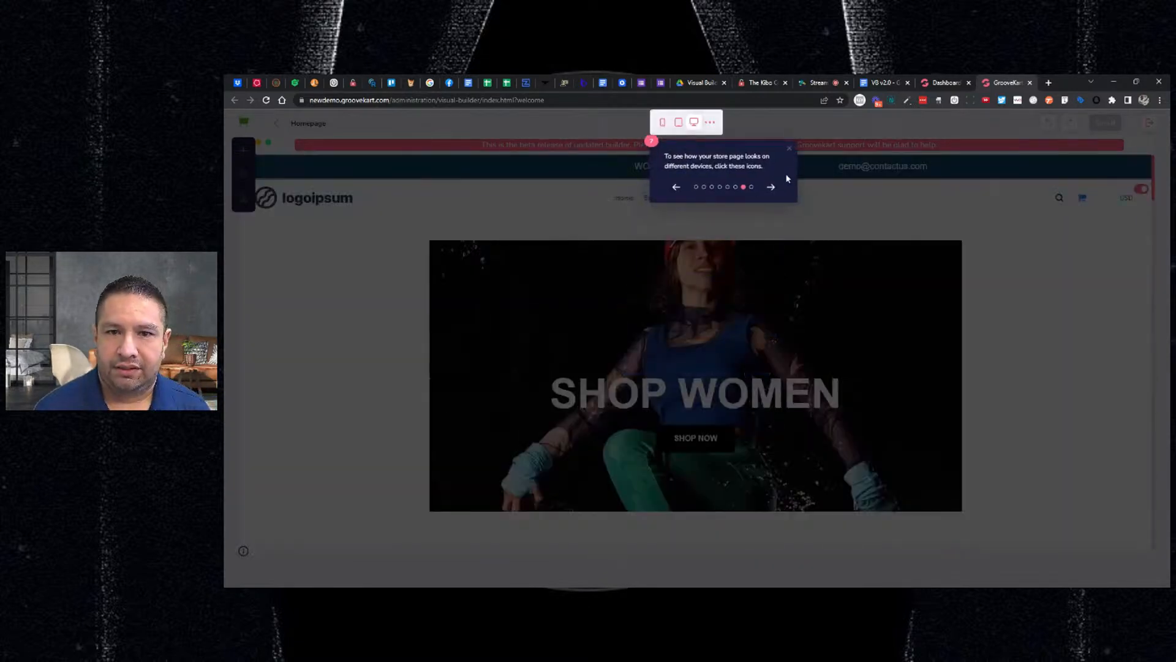
left_click(771, 188)
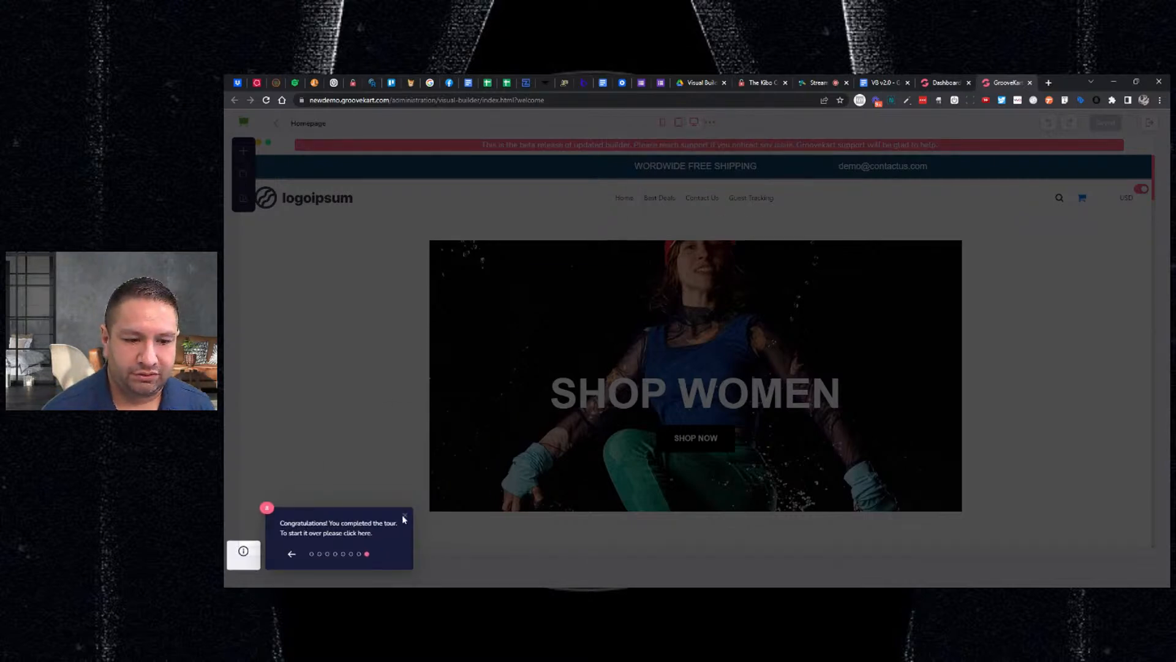
left_click(404, 518)
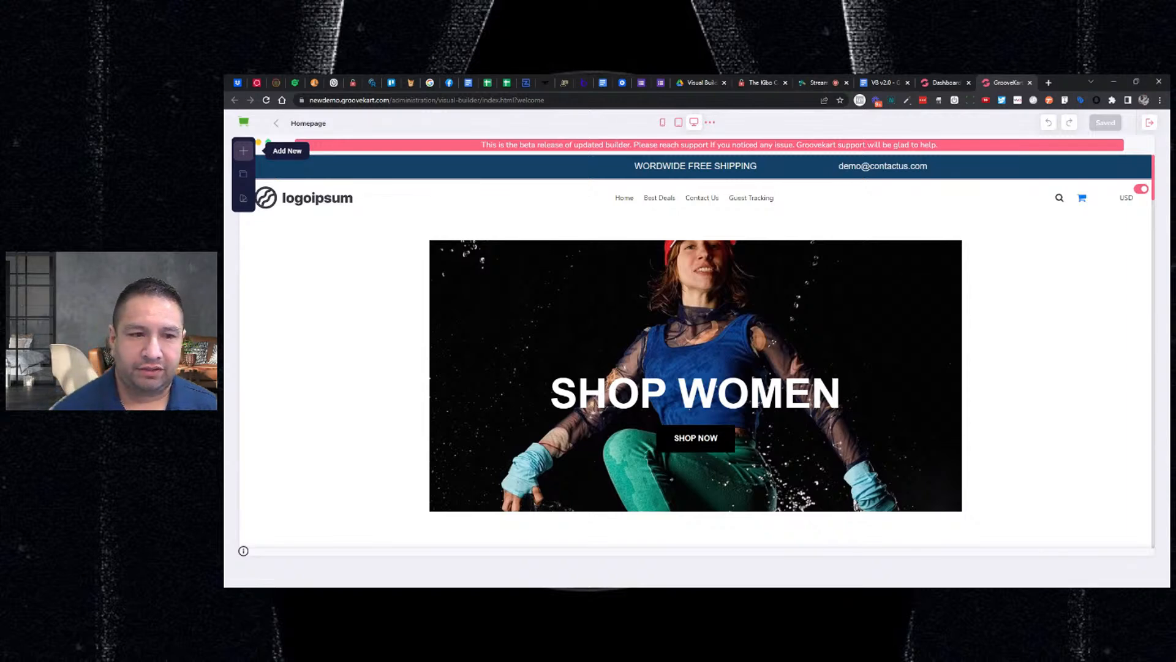
Look through the addable elements, the store's navigation and pages lists, and the homepage layout.
left_click(243, 151)
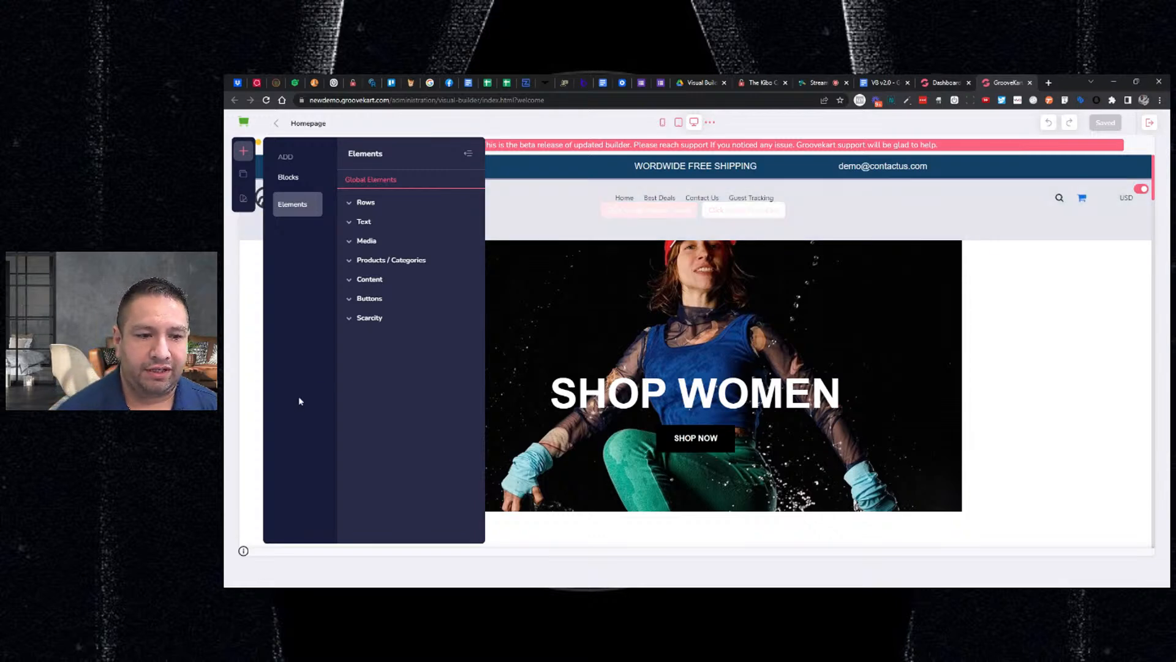
left_click(243, 174)
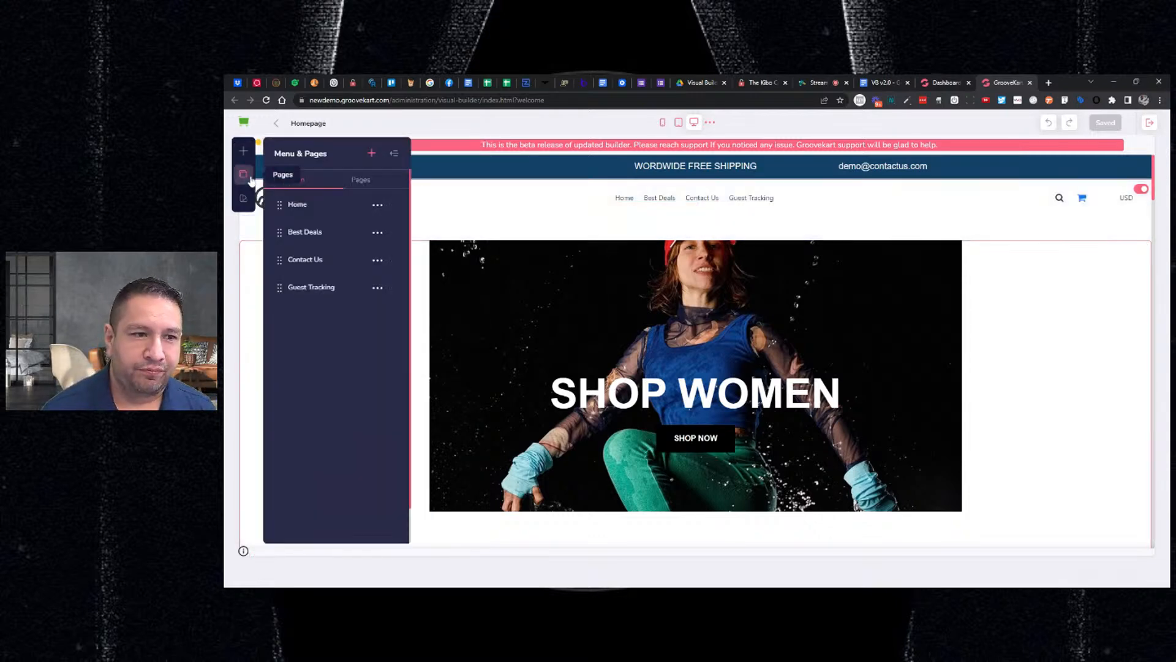
left_click(355, 180)
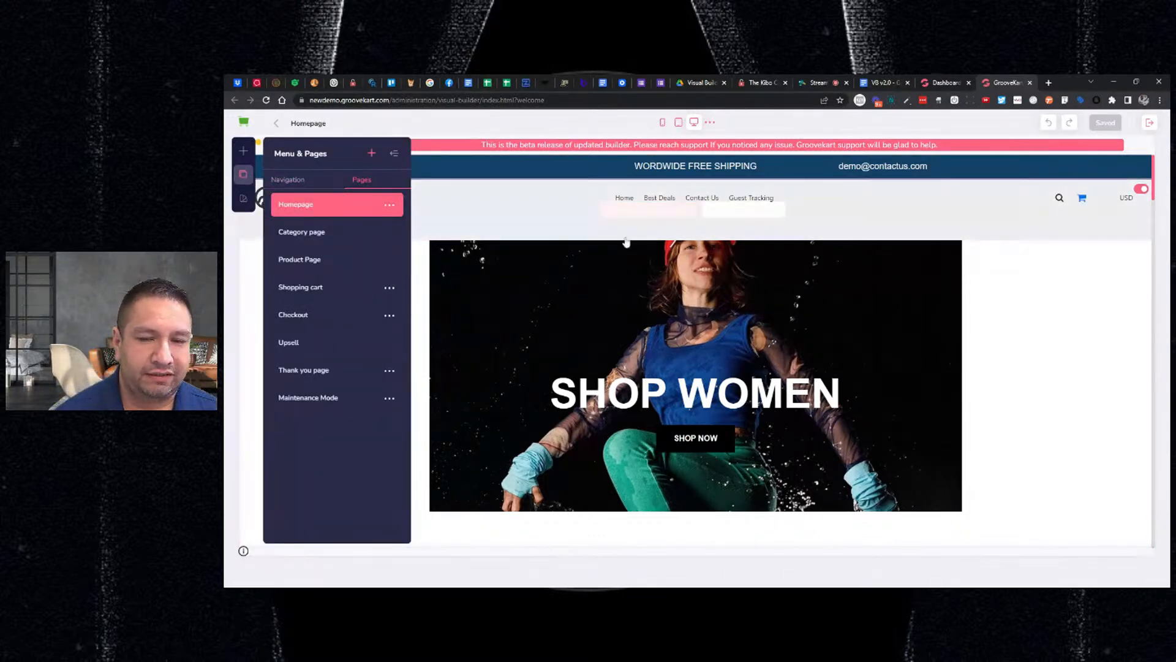
left_click(1055, 303)
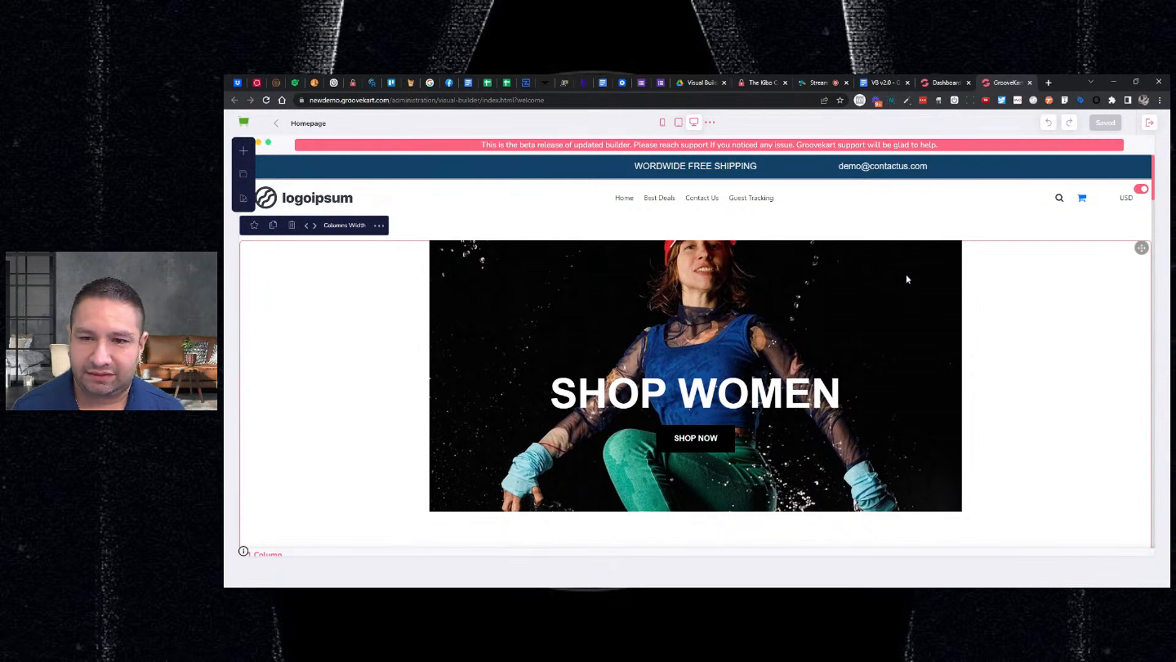
scroll(907, 277, "down", 3)
scroll(906, 277, "up", 3)
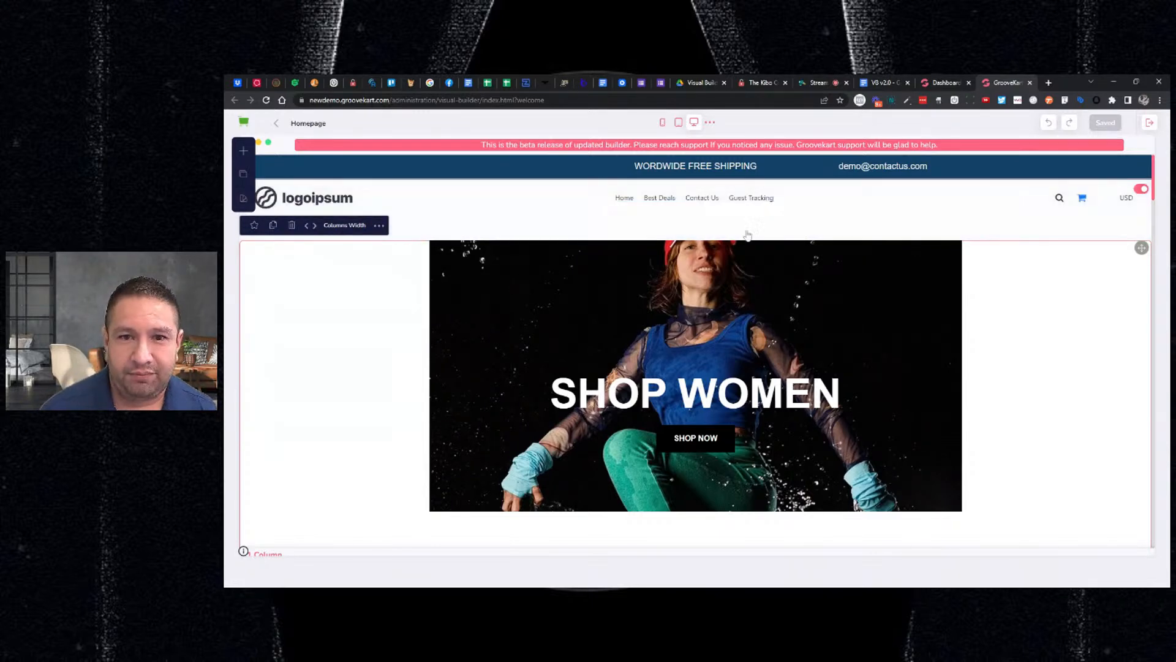
Switch to the VB v2.0 document in Google Docs, highlight its notes on header setup, and return to the builder.
left_click(880, 85)
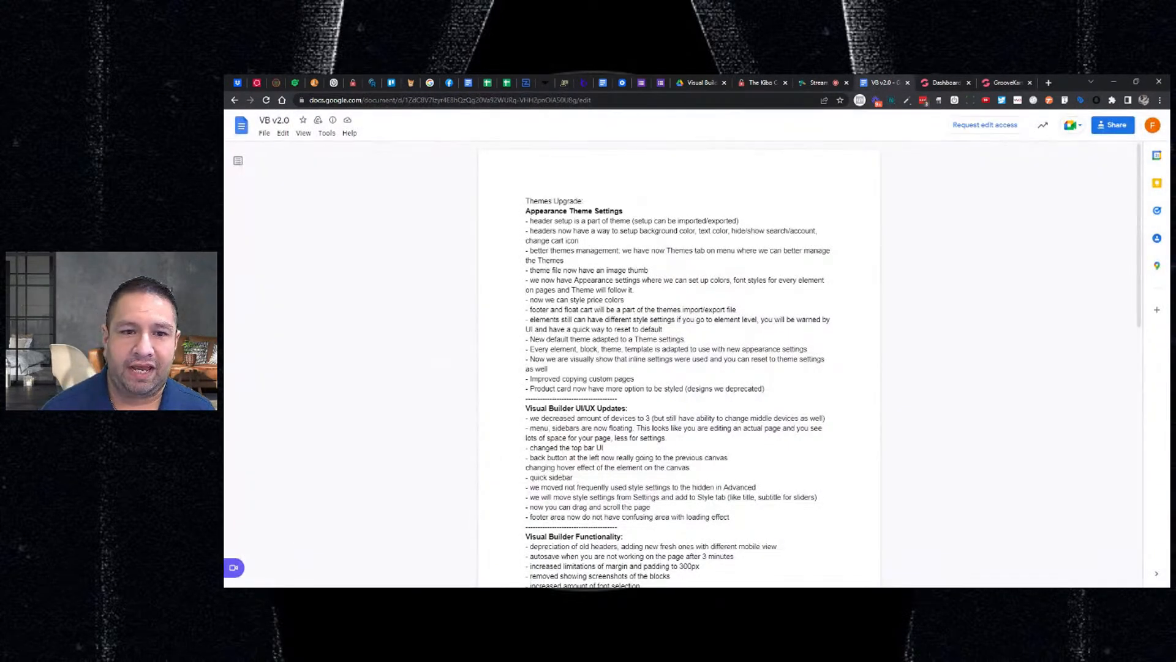
left_click_drag(530, 221, 579, 240)
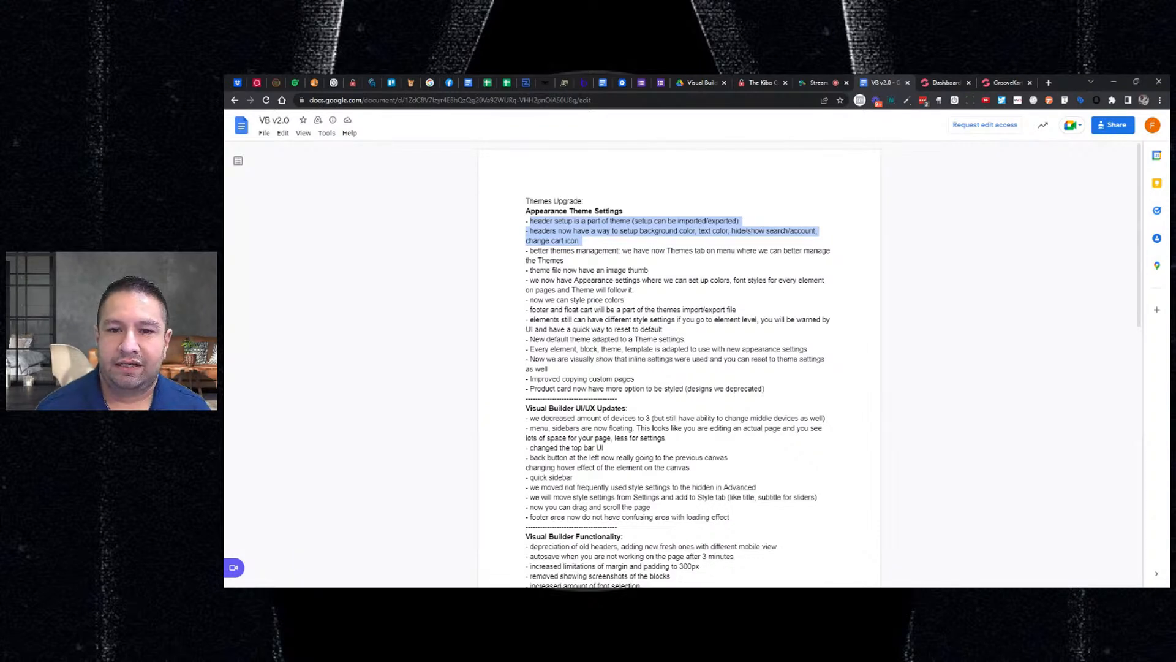
left_click(1001, 89)
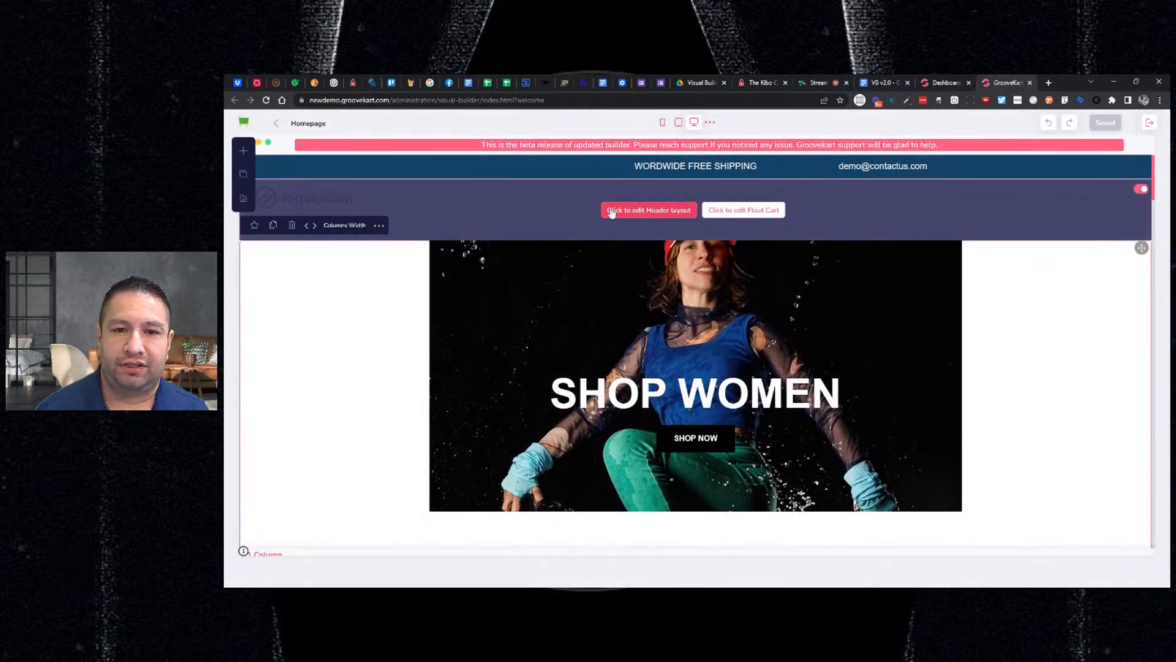
Try the default style for the homepage header and switch it back to header9.
left_click(611, 210)
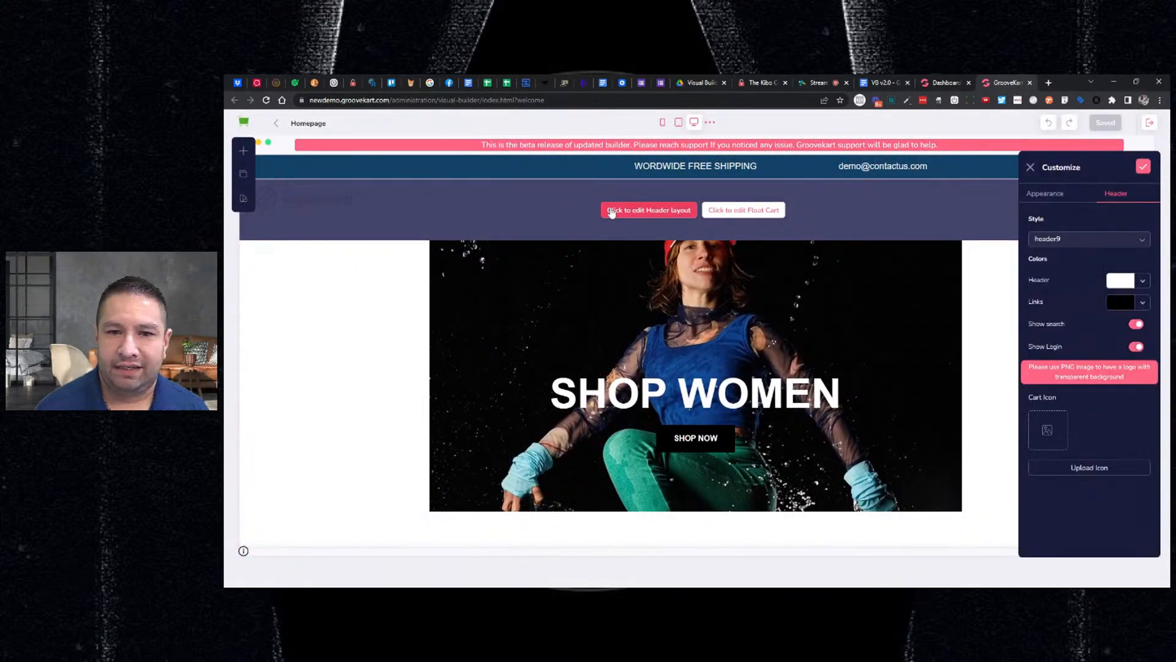
left_click(1052, 239)
left_click(1050, 273)
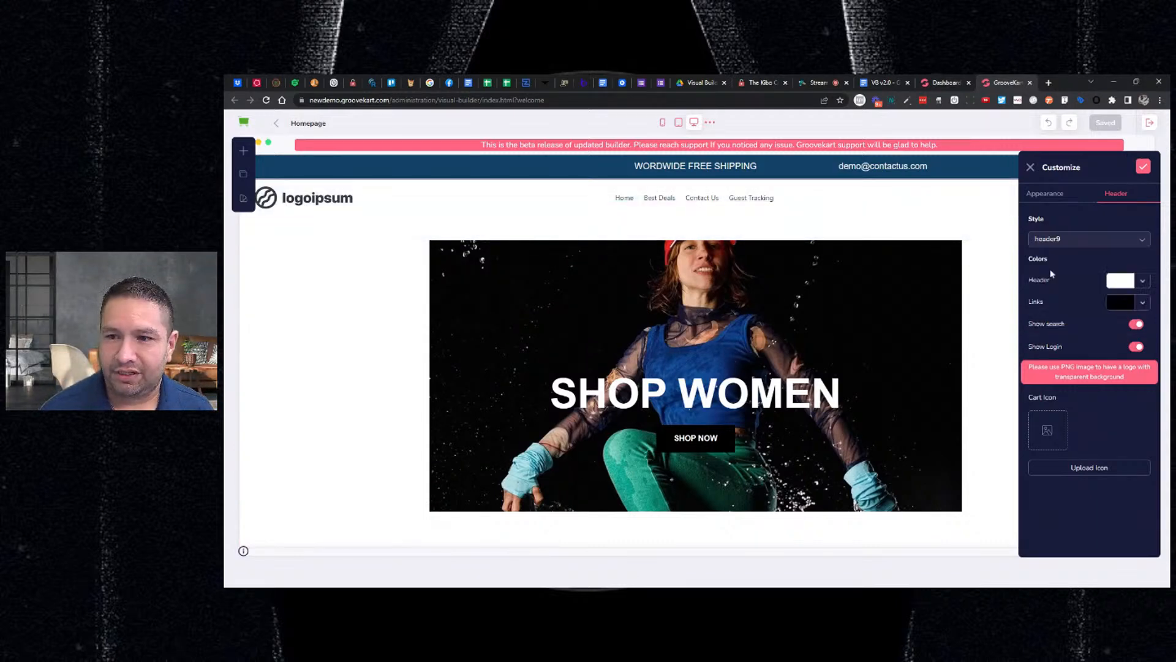
left_click(1079, 245)
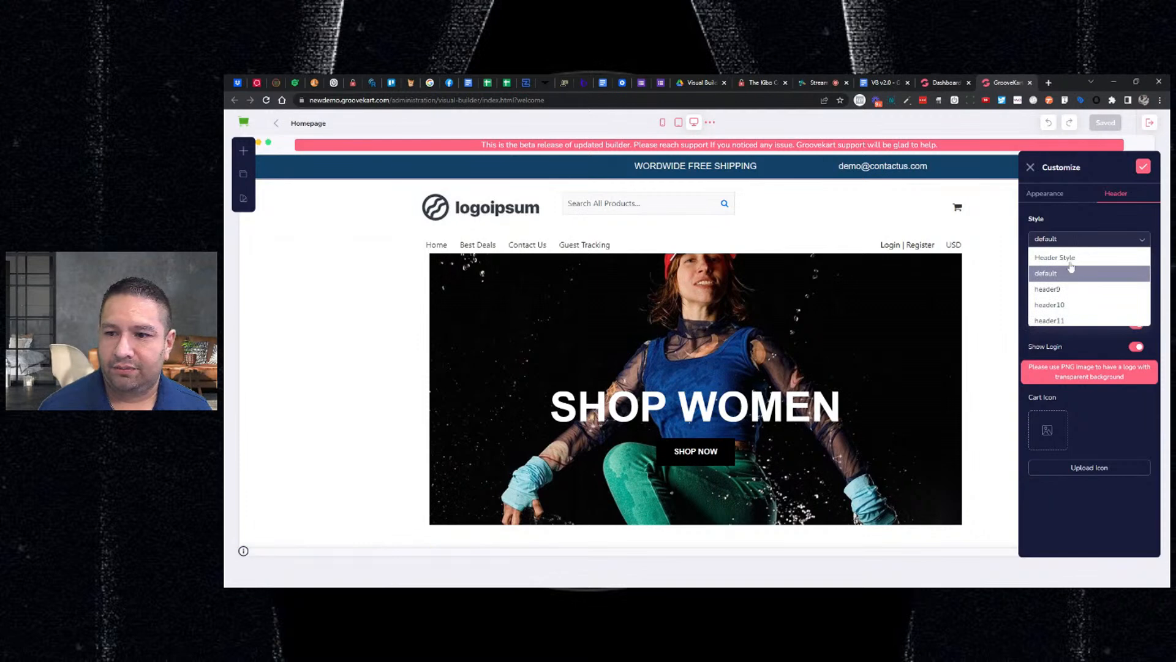
left_click(1053, 289)
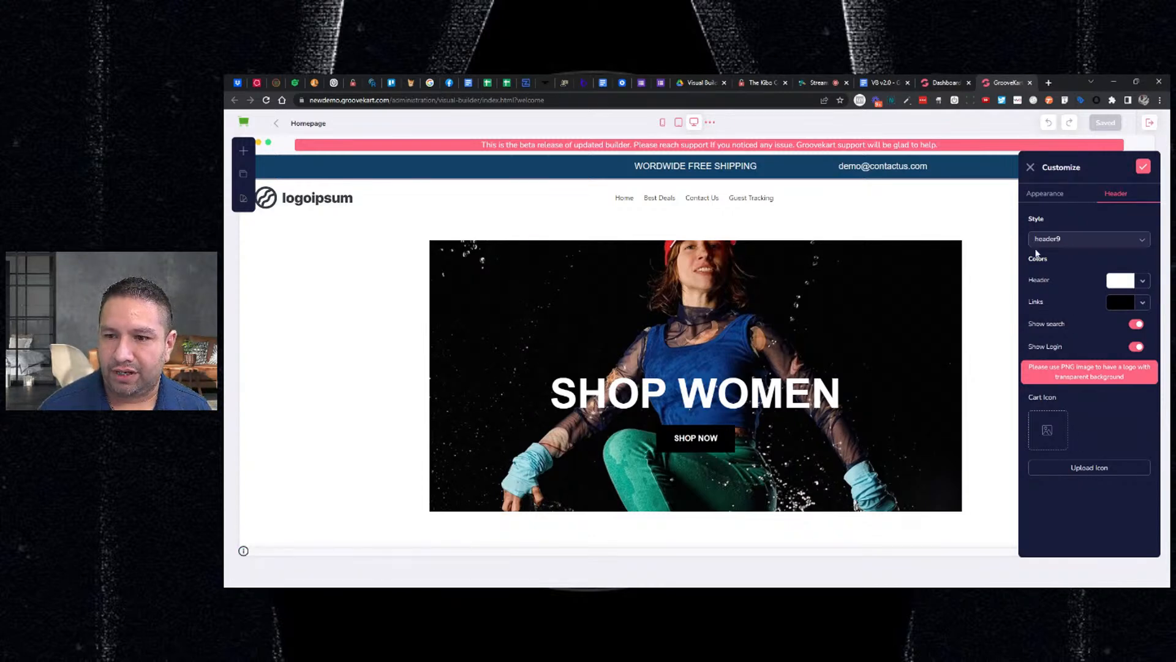
left_click(1003, 258)
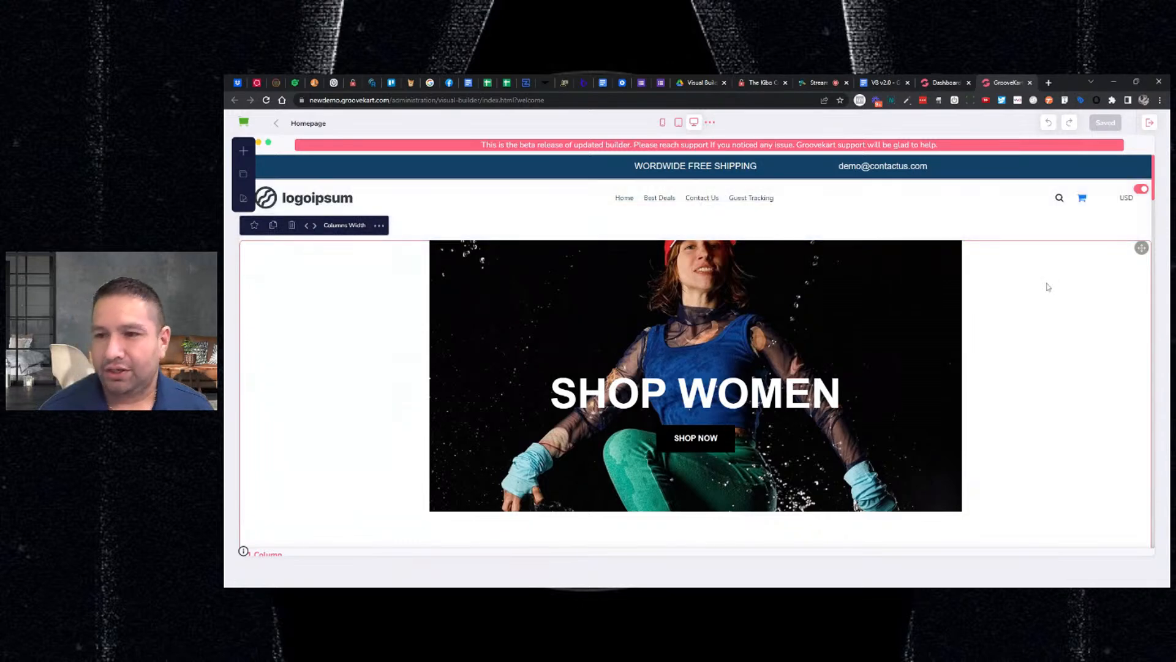
Set the header's background color to blue and its links to white (#FFFFFF), and save the header settings.
mouse_move(907, 227)
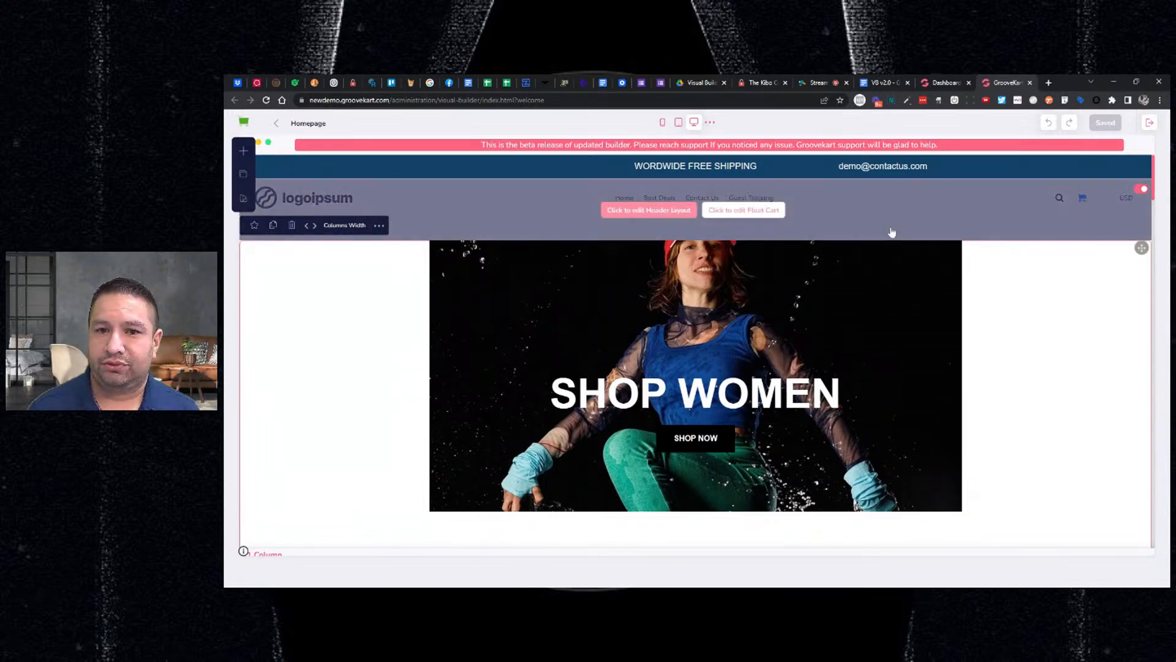
left_click(641, 212)
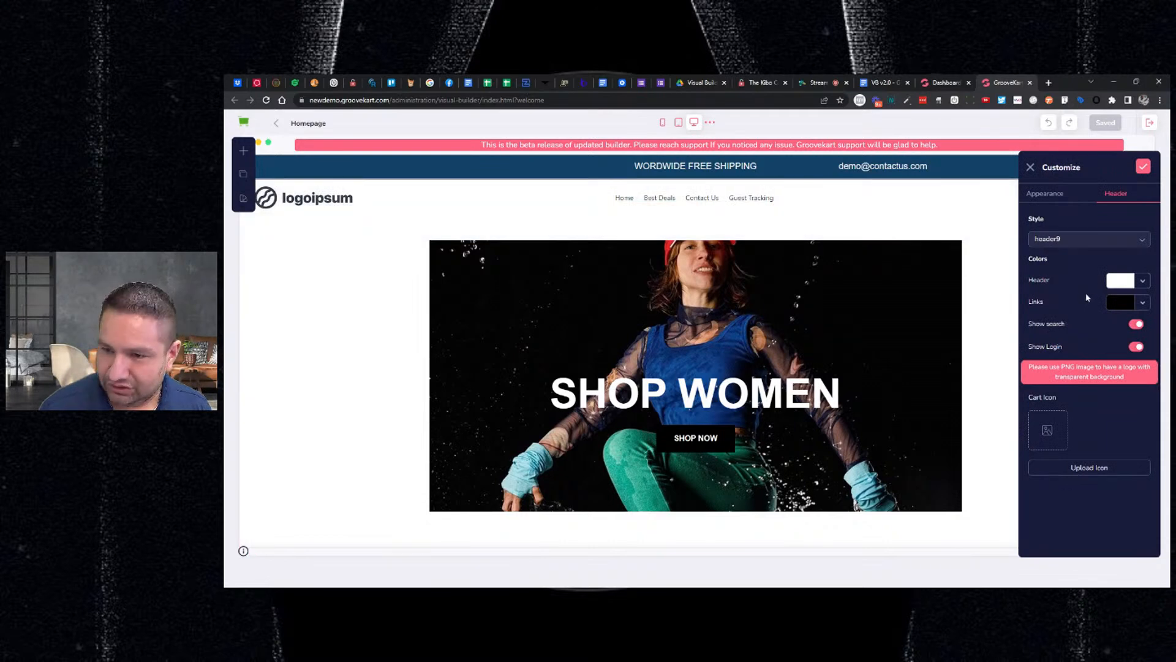
left_click(1121, 282)
mouse_move(1068, 328)
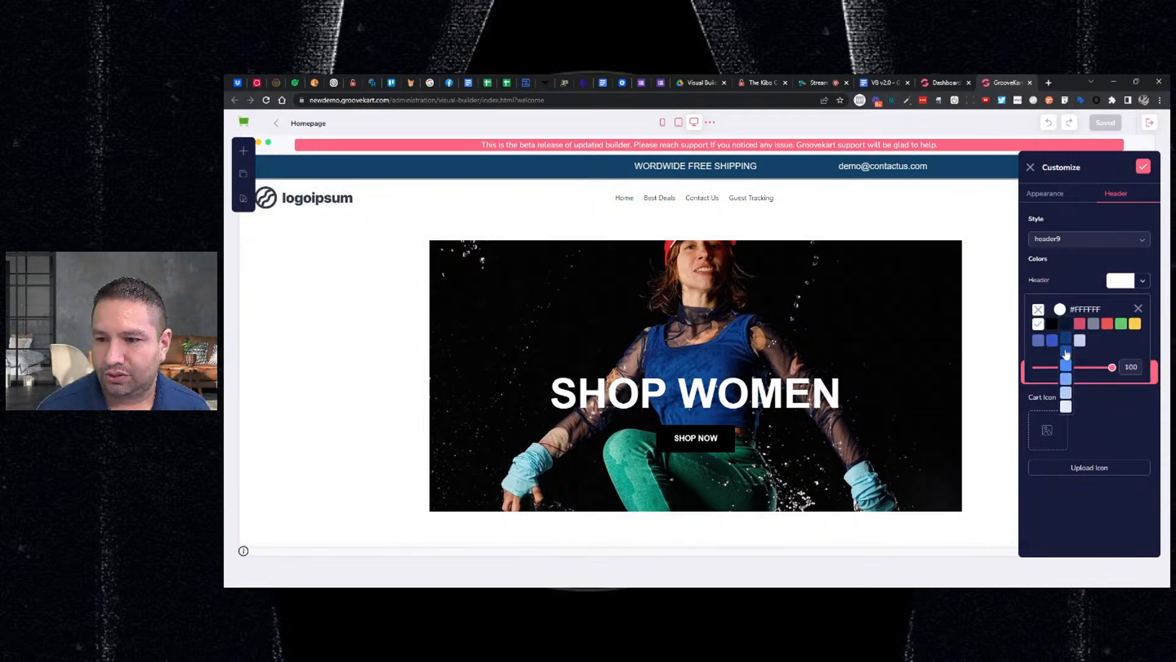
left_click(1067, 363)
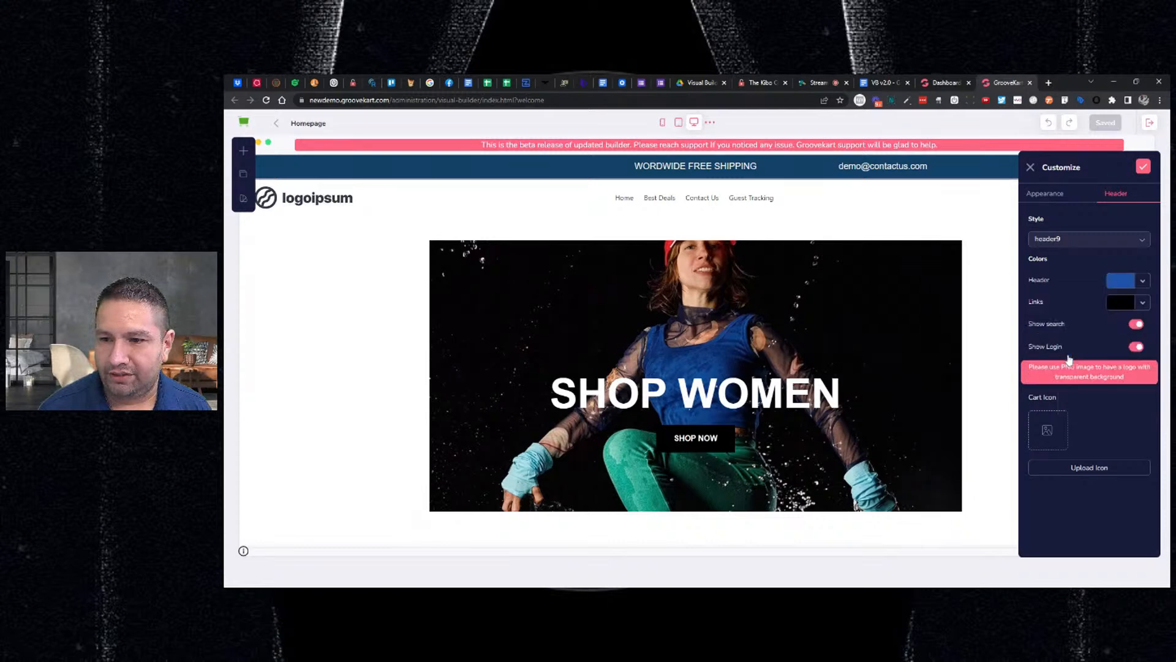
left_click(1121, 303)
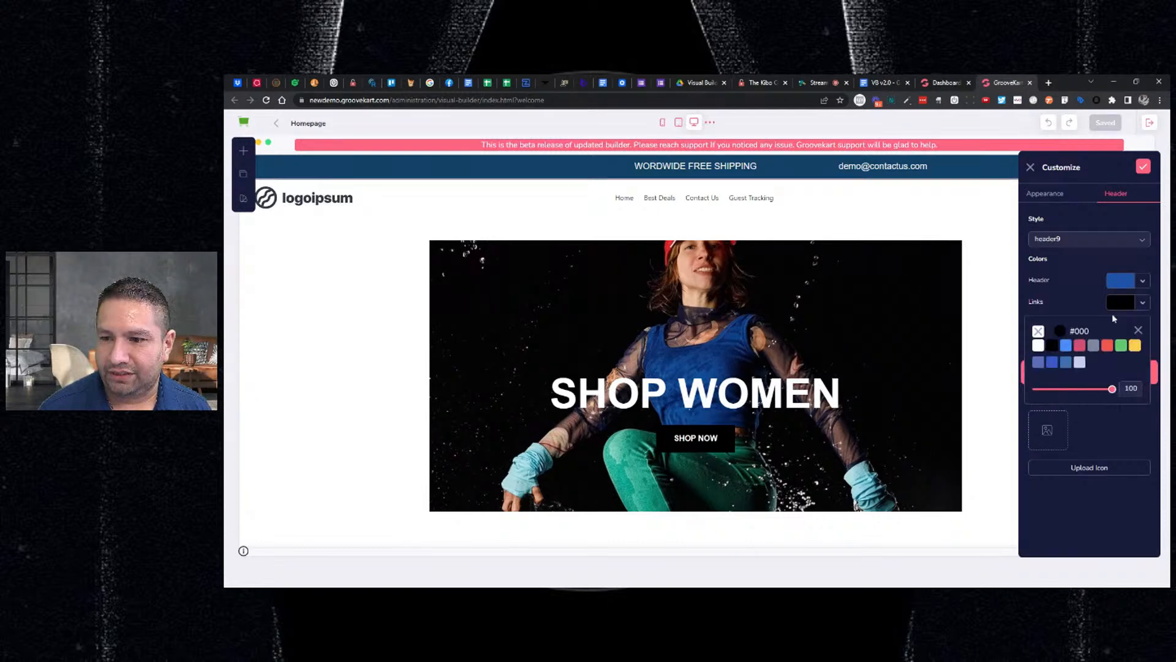
left_click(1038, 345)
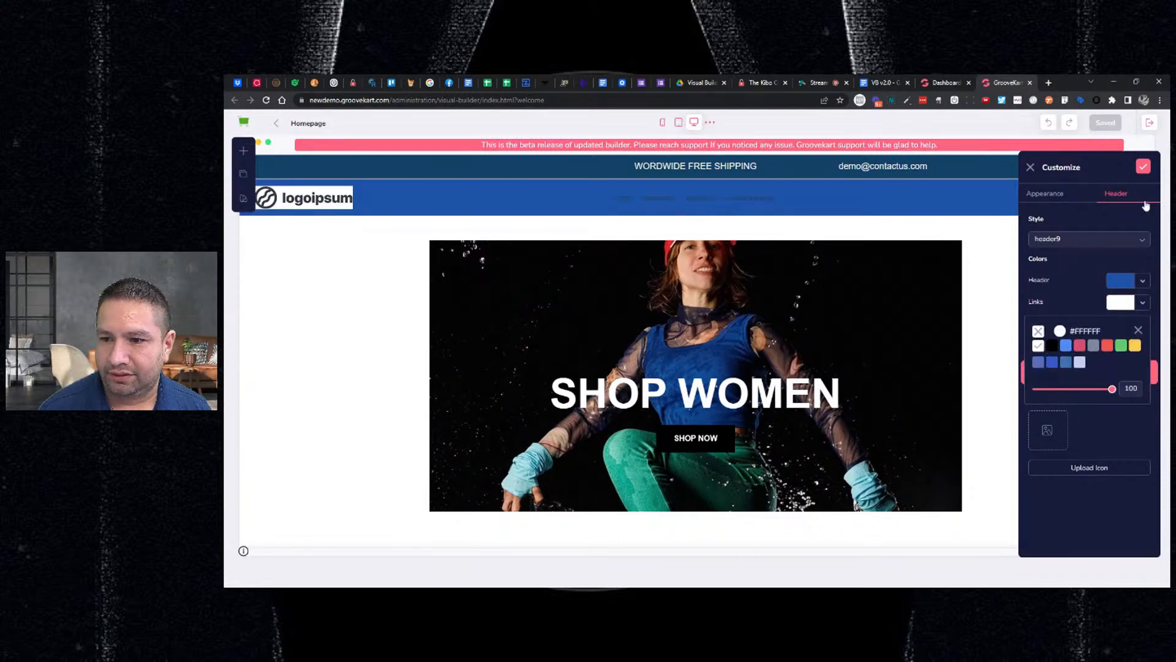
left_click(1145, 168)
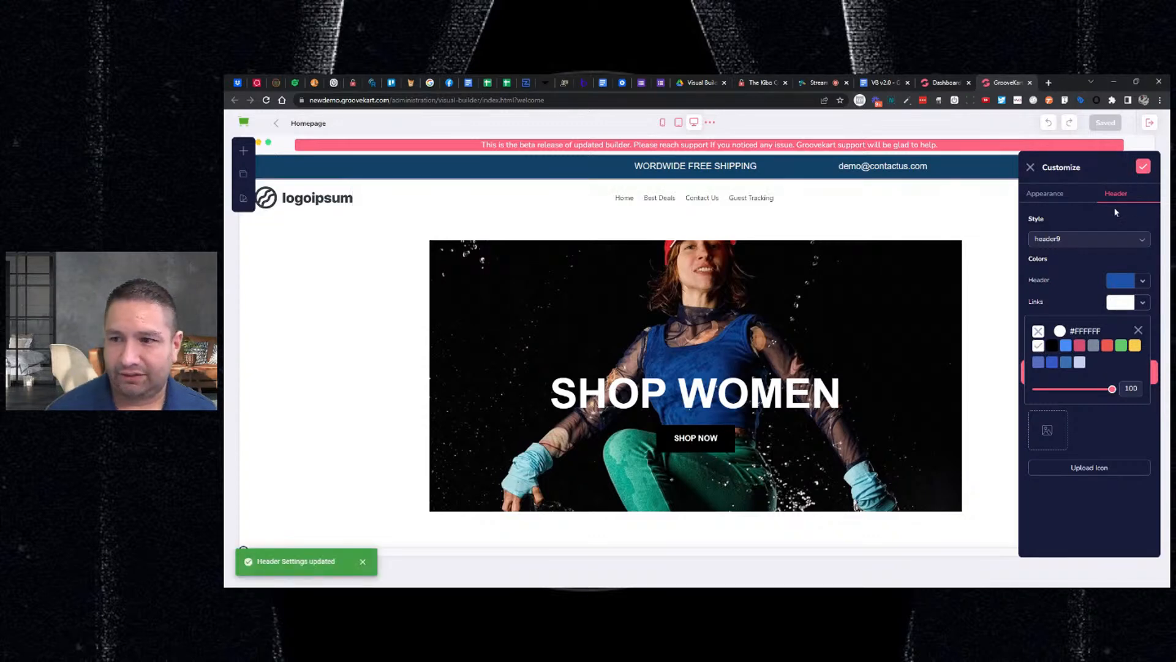
left_click(1009, 312)
Turn off the search and login display in the header, save the header settings, and close them.
mouse_move(854, 196)
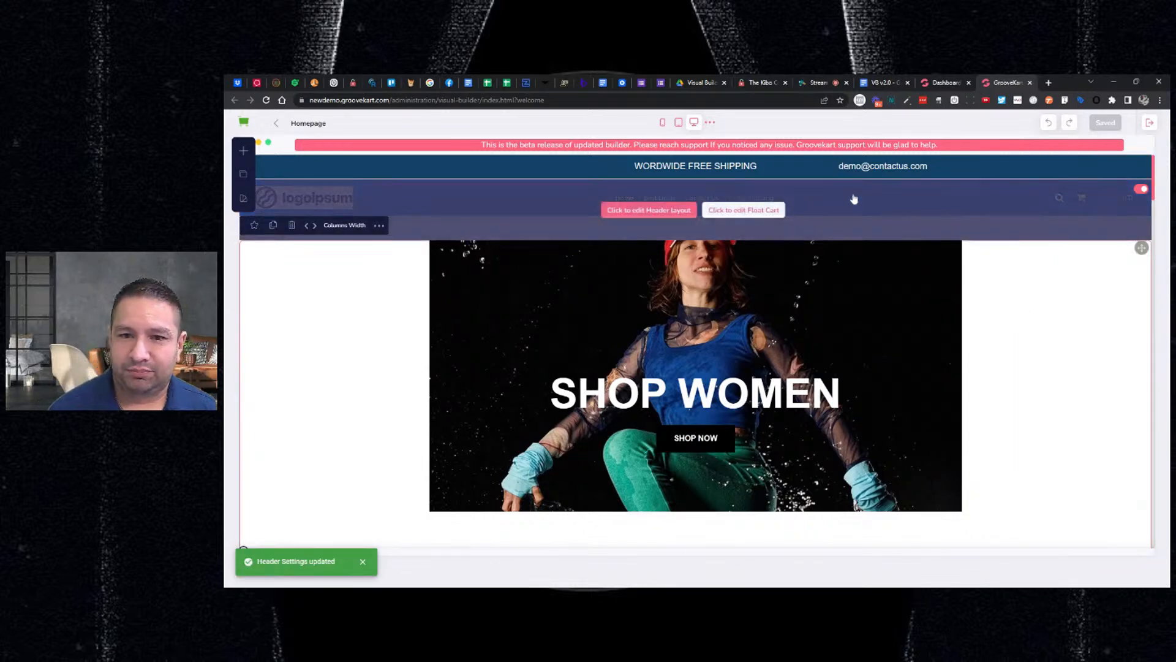
left_click(671, 210)
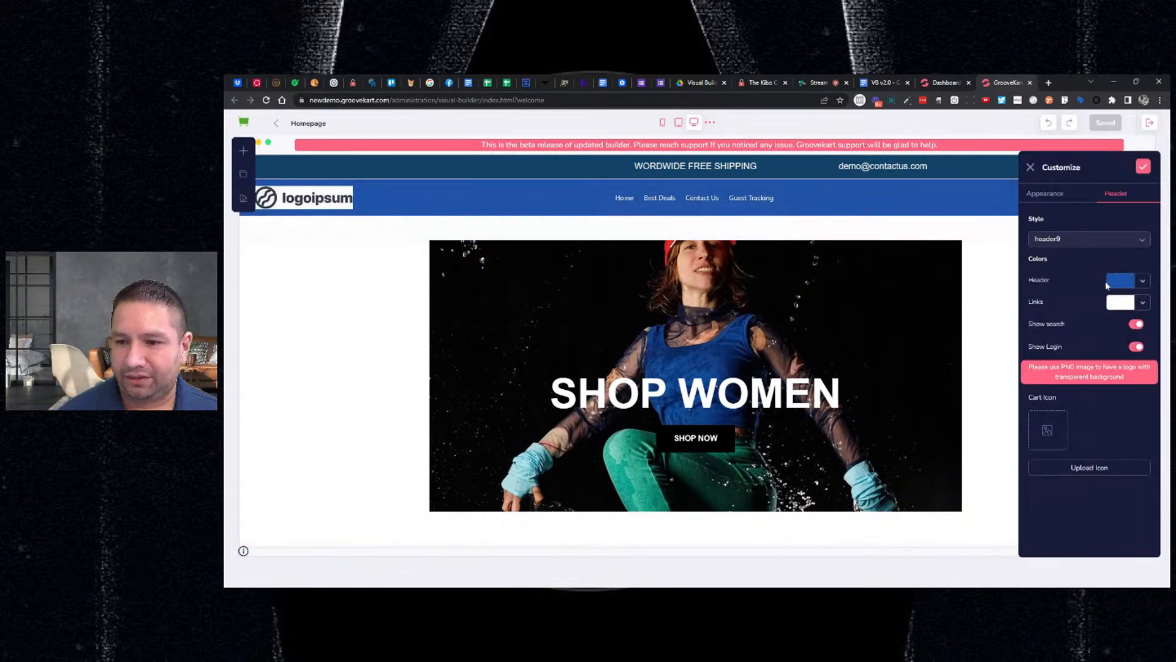
left_click(1133, 326)
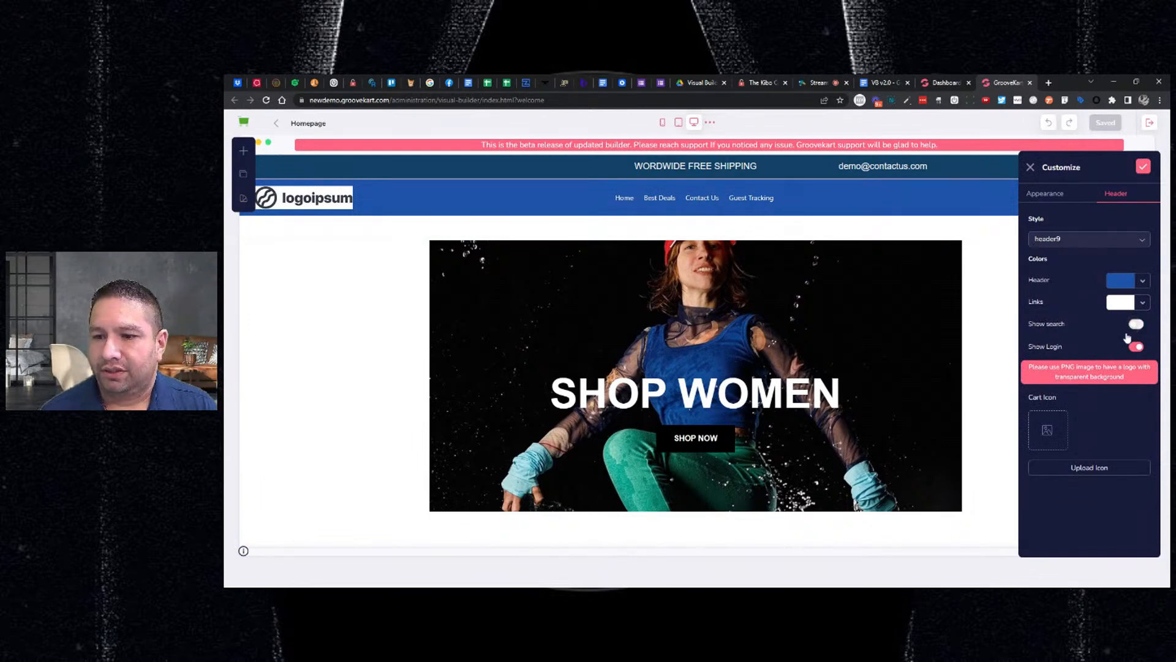
left_click(1137, 348)
left_click(1144, 167)
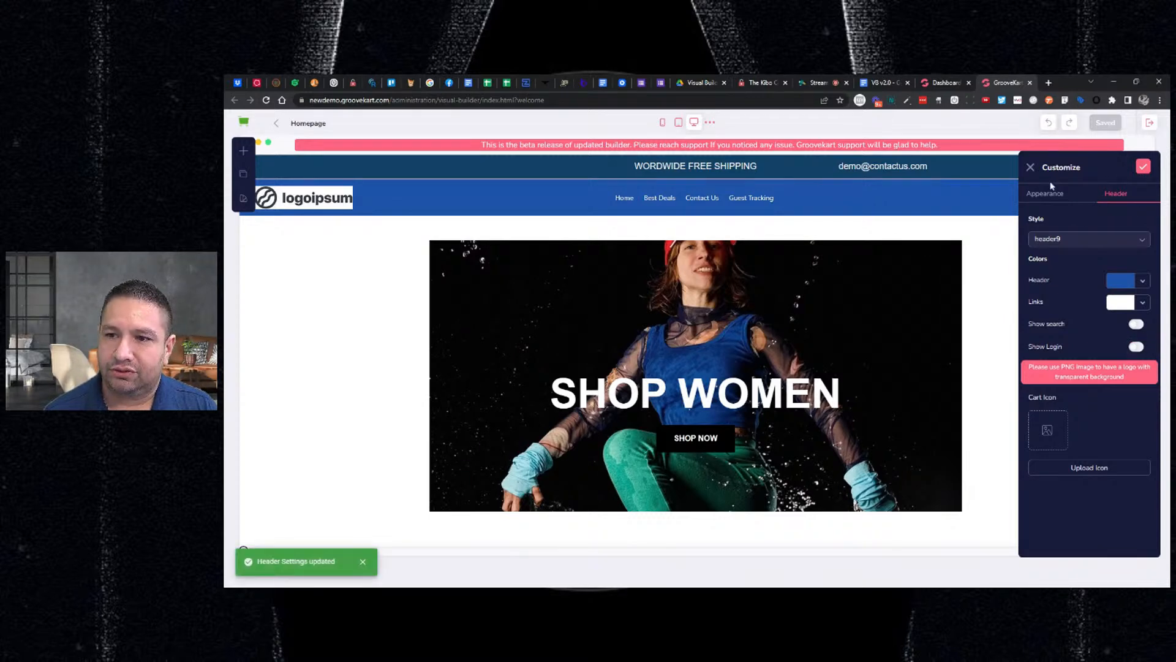
left_click(1032, 168)
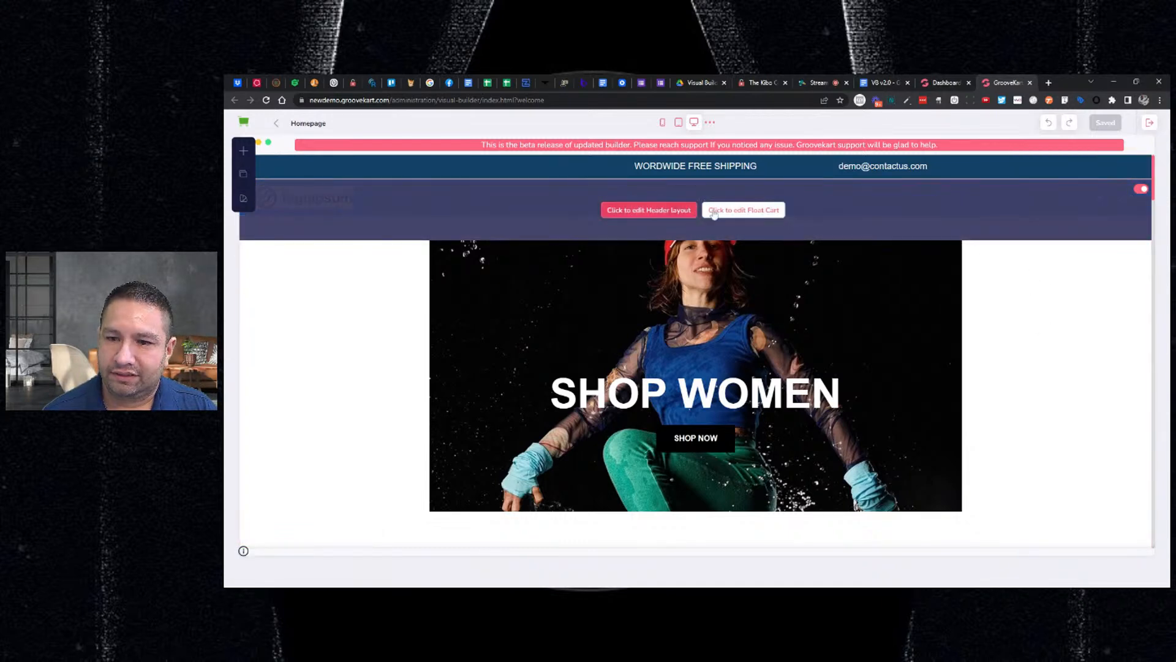
Reopen the header settings and turn the search and login display back on.
left_click(714, 212)
left_click(1137, 324)
left_click(1136, 346)
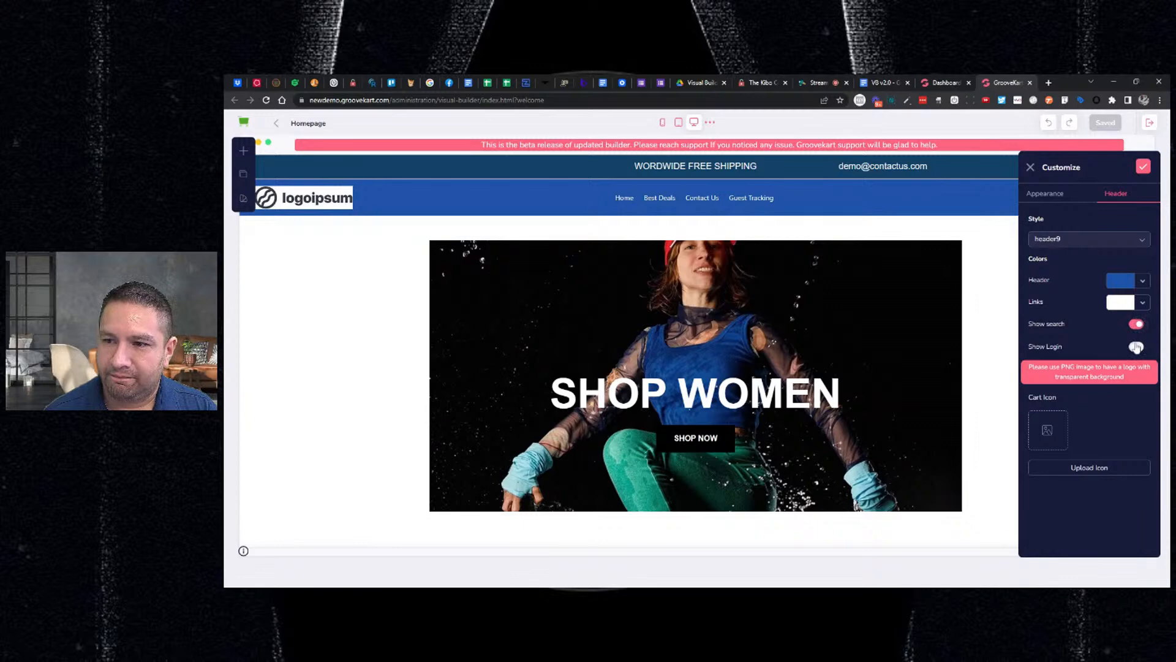
Review the theme's Appearance typography and color settings, and close the customization settings.
left_click(1057, 194)
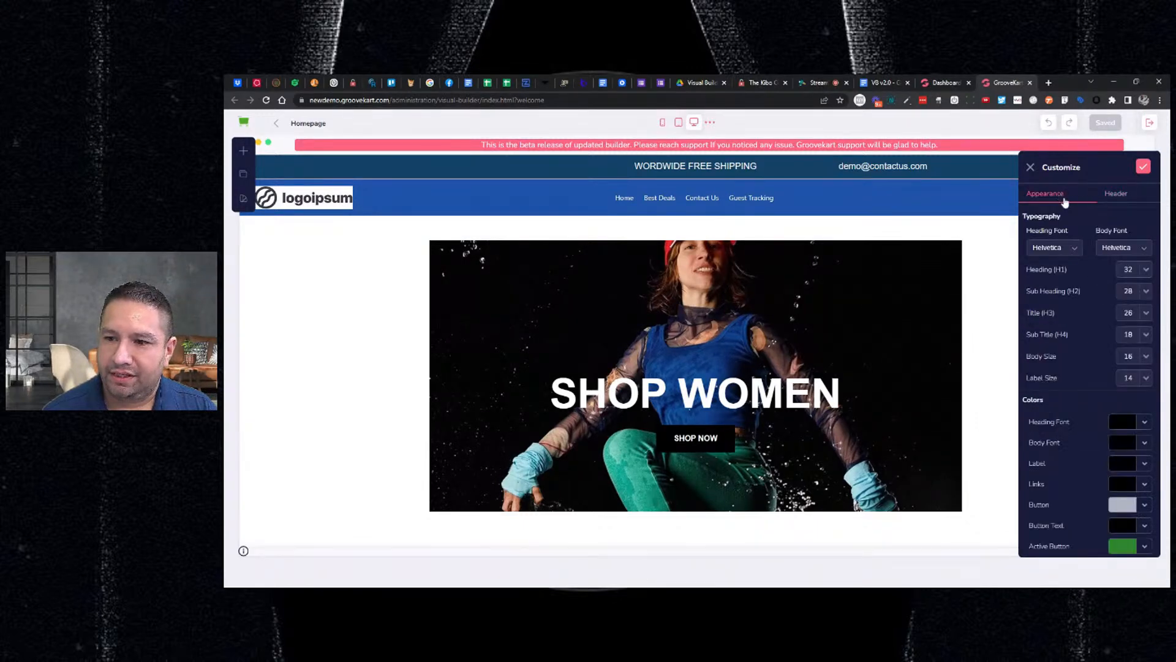
scroll(1088, 295, "down", 1)
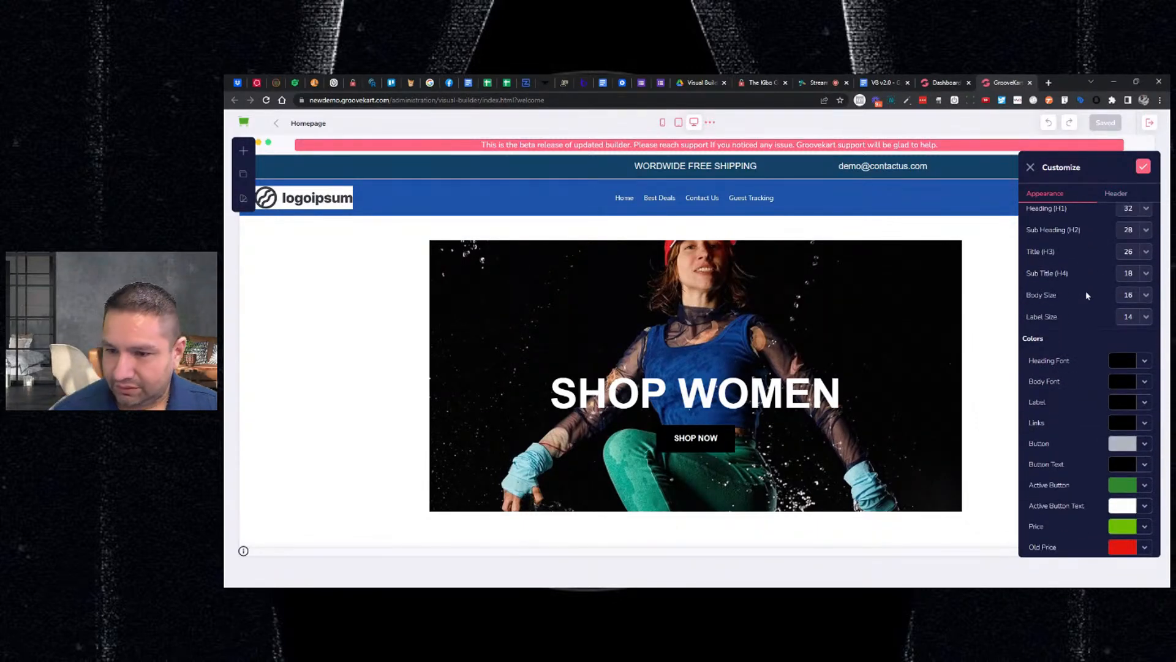
scroll(1086, 286, "up", 1)
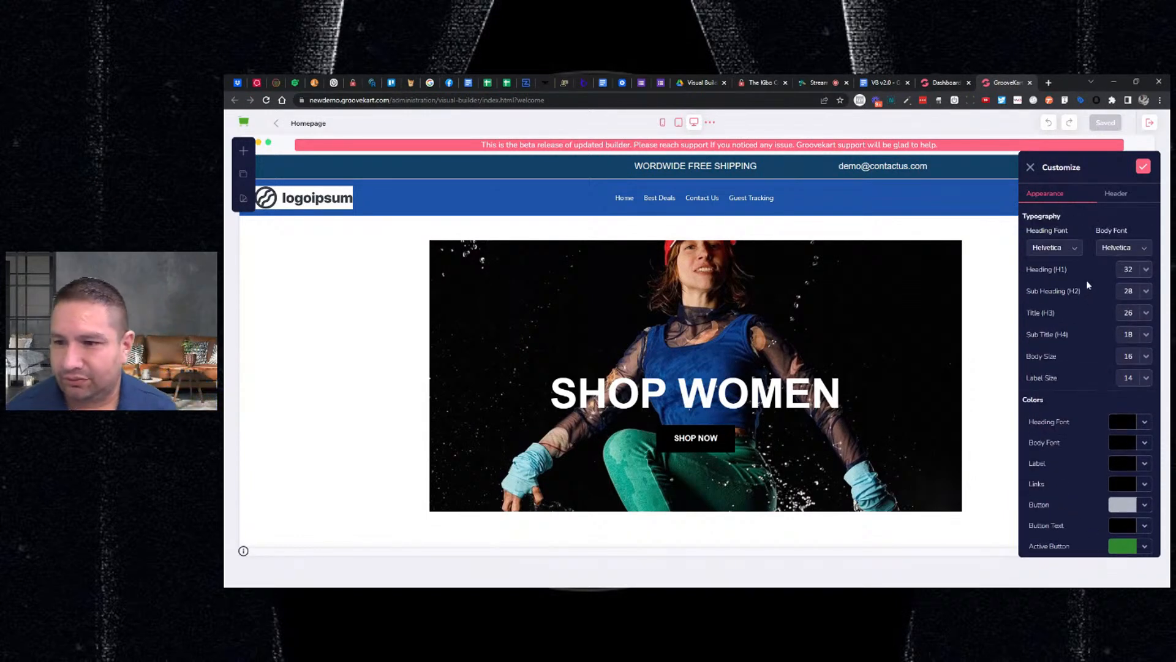
left_click(1030, 167)
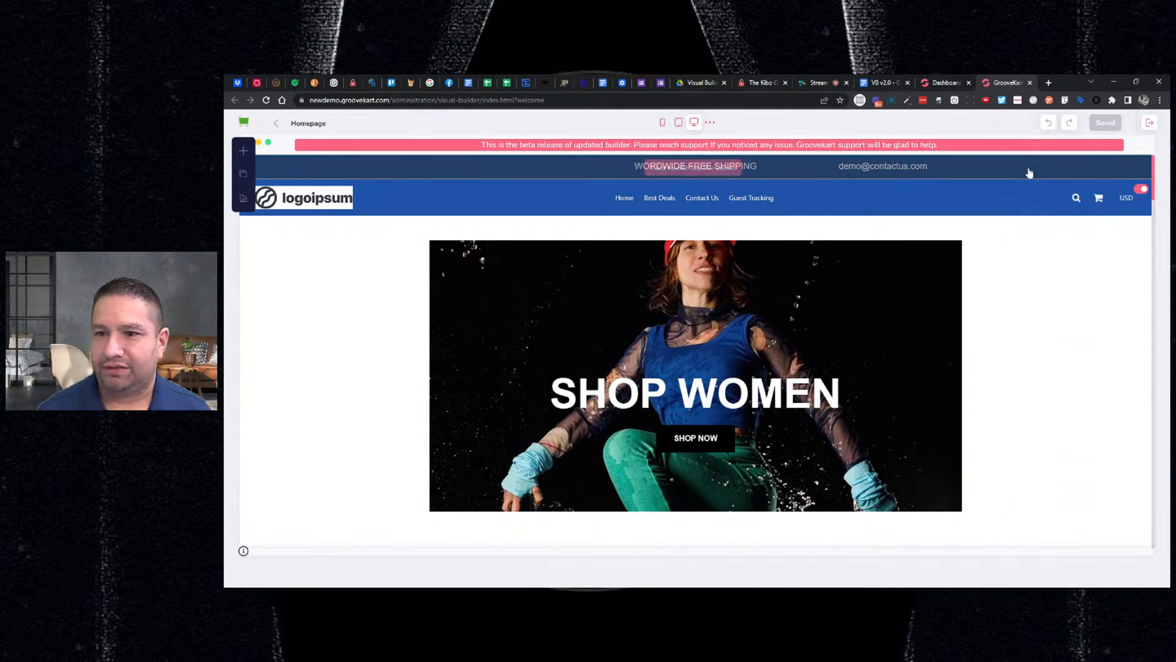
Open the theme manager and examine the current theme's customize, save and import options against the homepage.
left_click(243, 199)
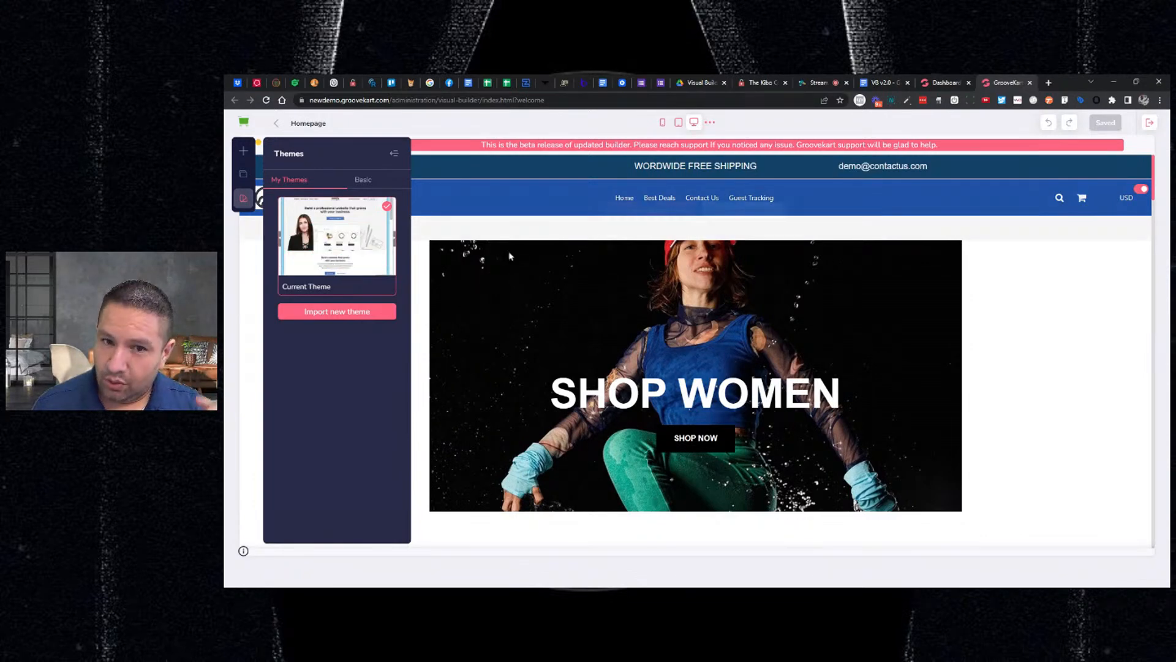
scroll(922, 298, "down", 4)
scroll(922, 301, "down", 3)
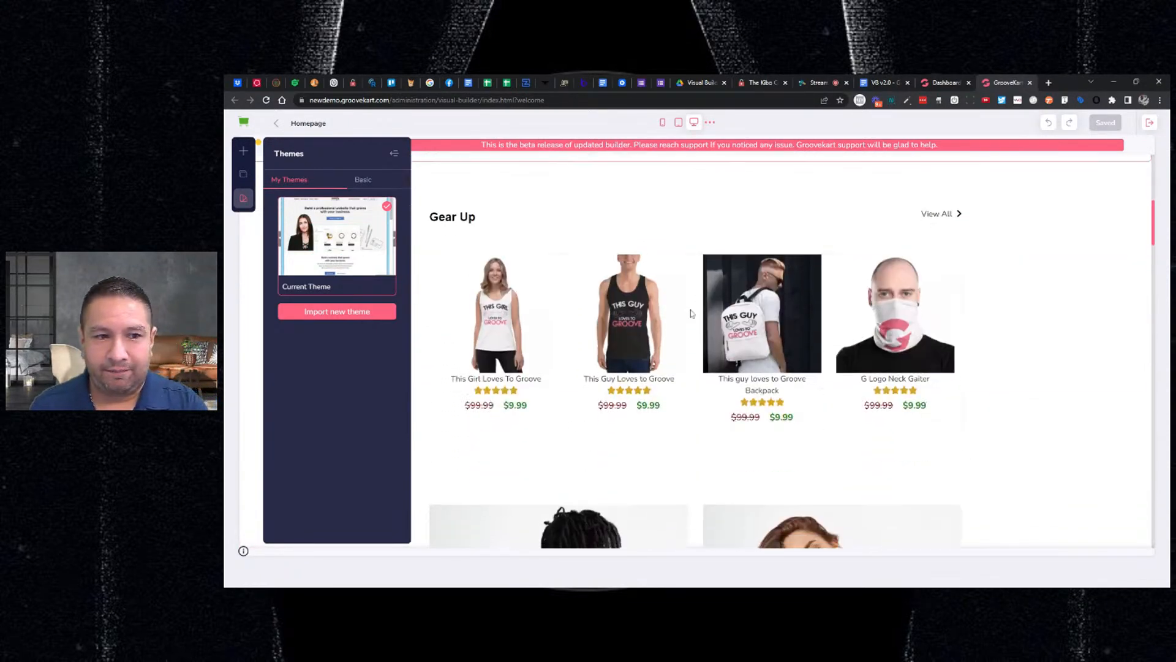
scroll(642, 248, "up", 3)
mouse_move(363, 227)
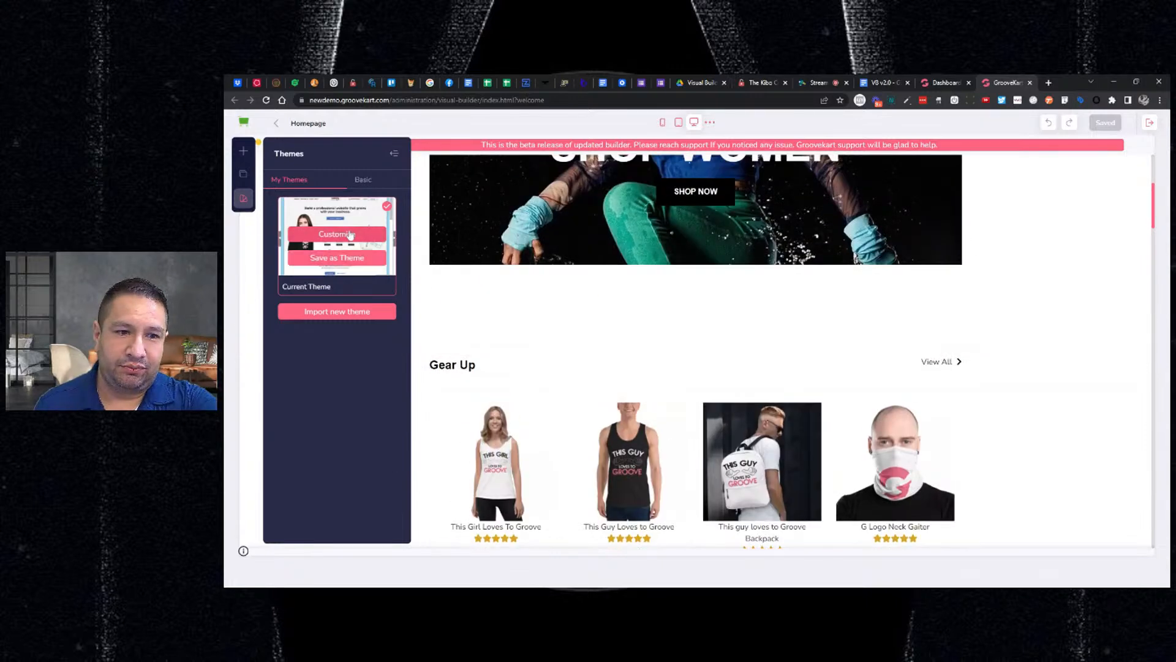
scroll(854, 307, "up", 4)
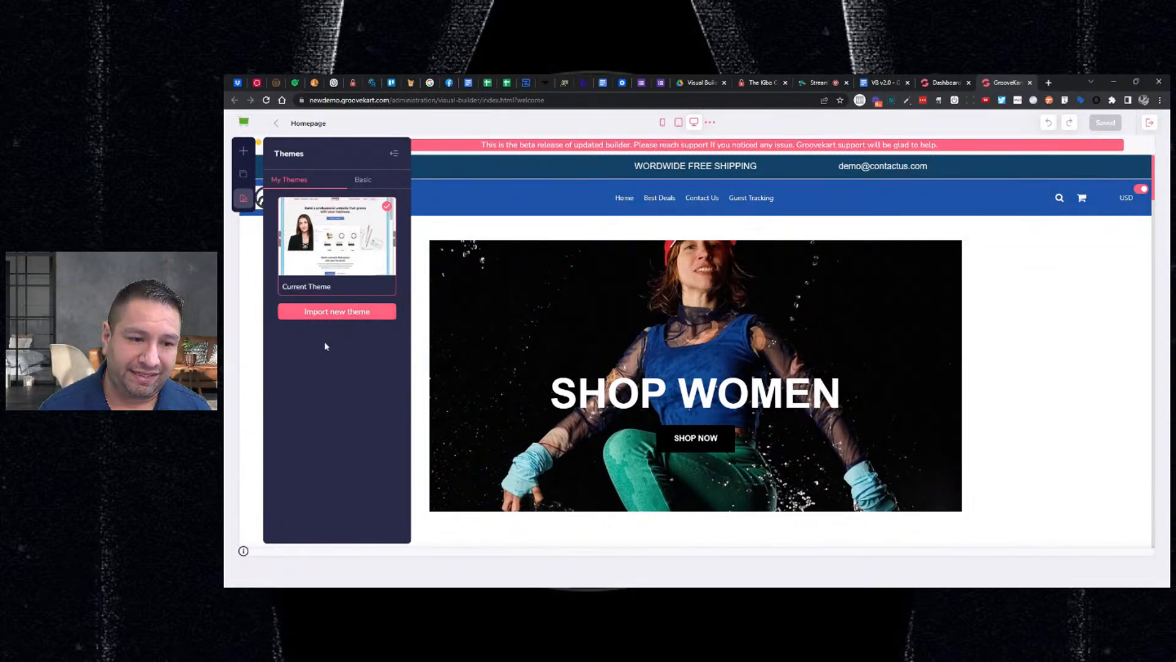
mouse_move(342, 253)
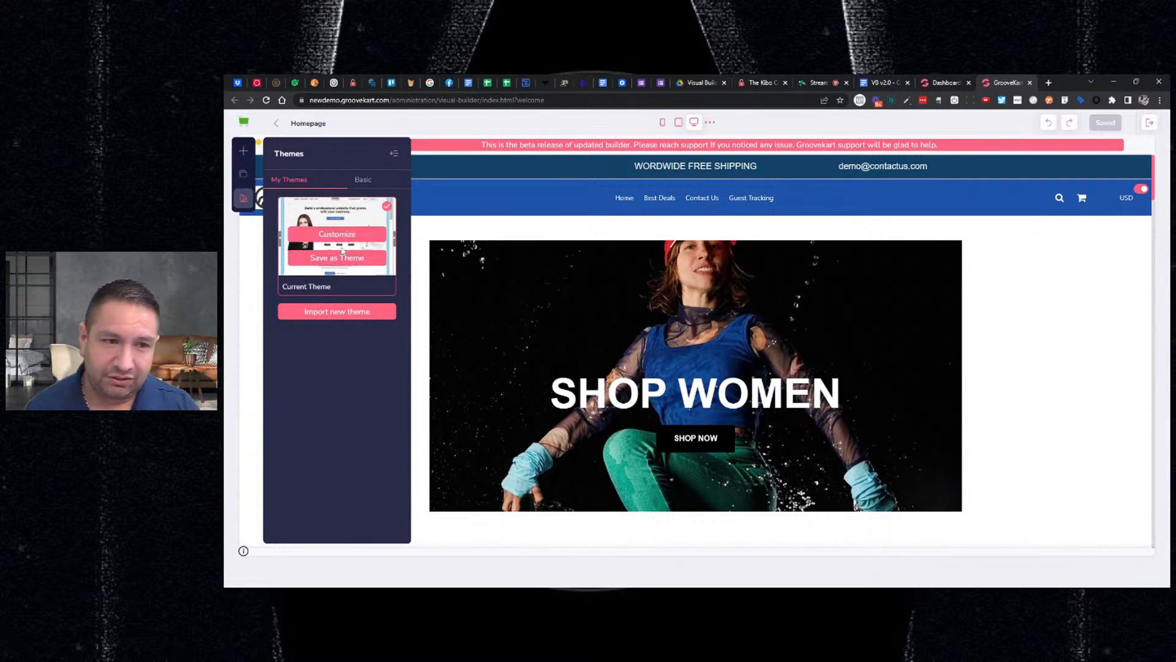
left_click(360, 311)
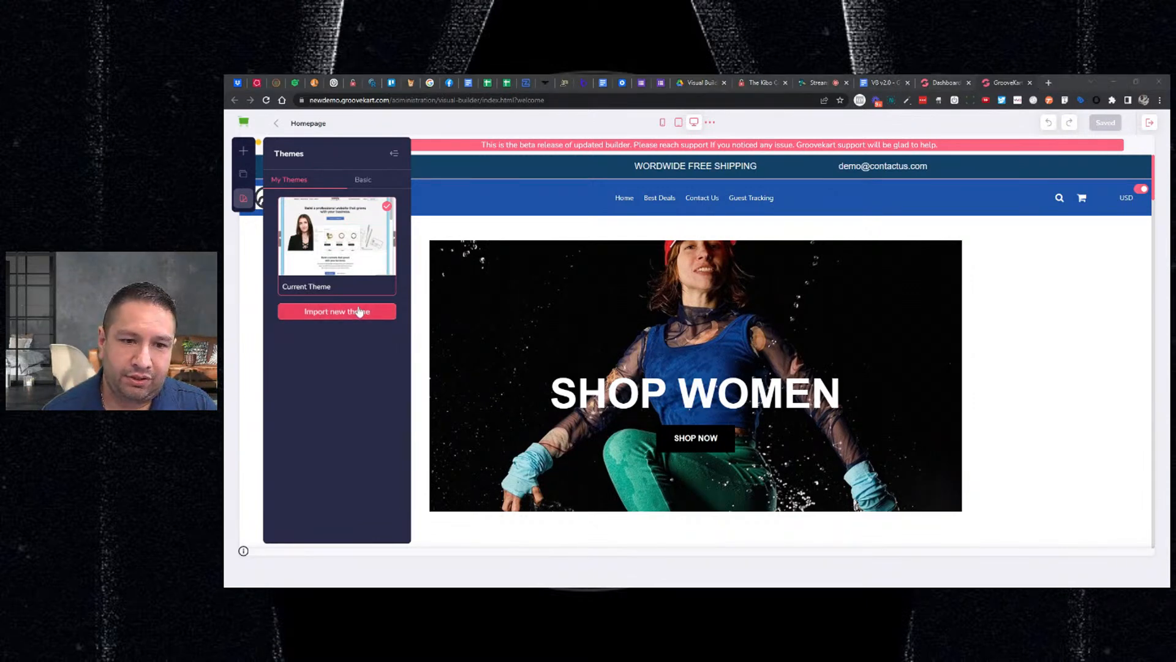
key("Escape")
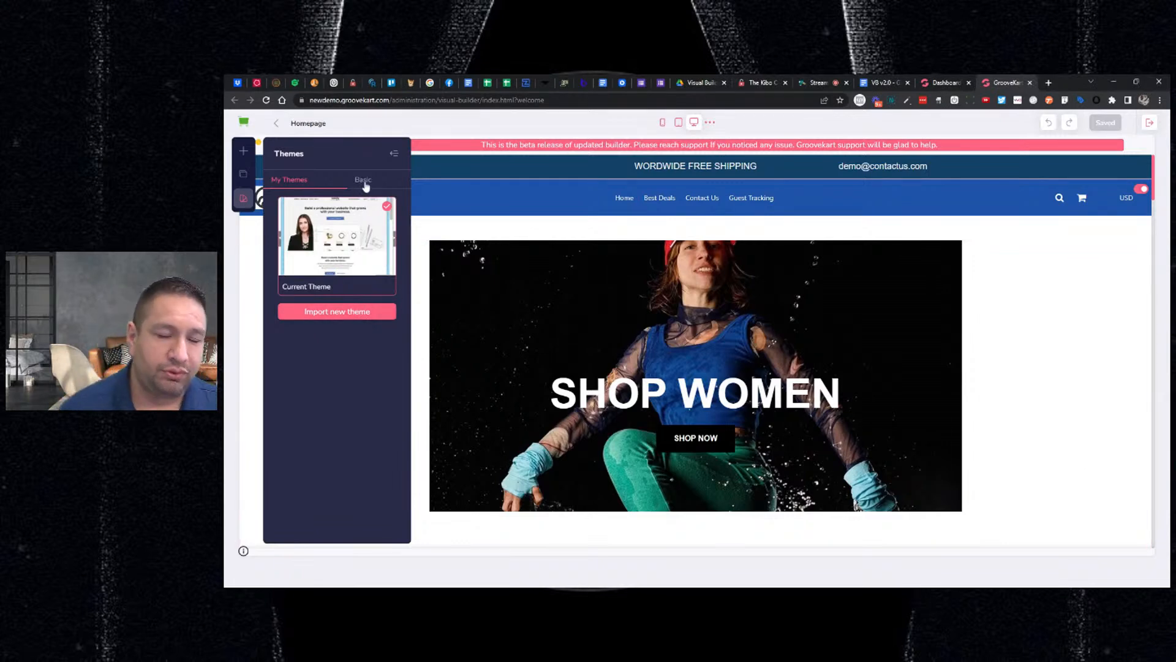
mouse_move(341, 246)
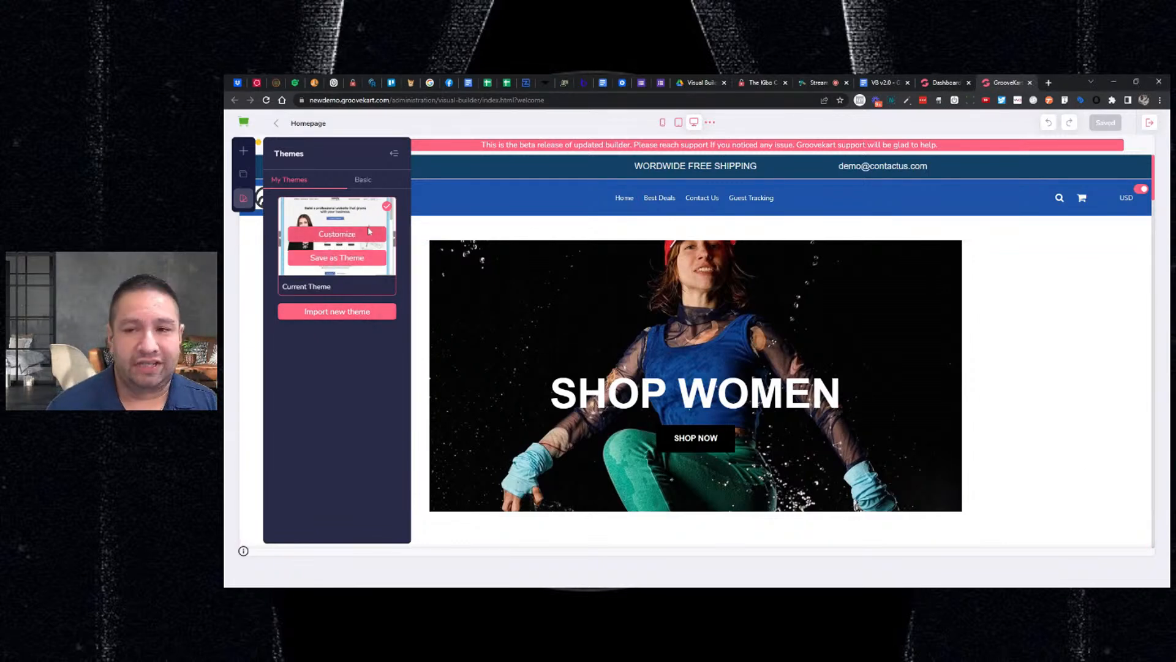
Apply the basic theme GrooveElegant without saving the current theme, dismiss the guided tour, and look over the new homepage.
left_click(362, 179)
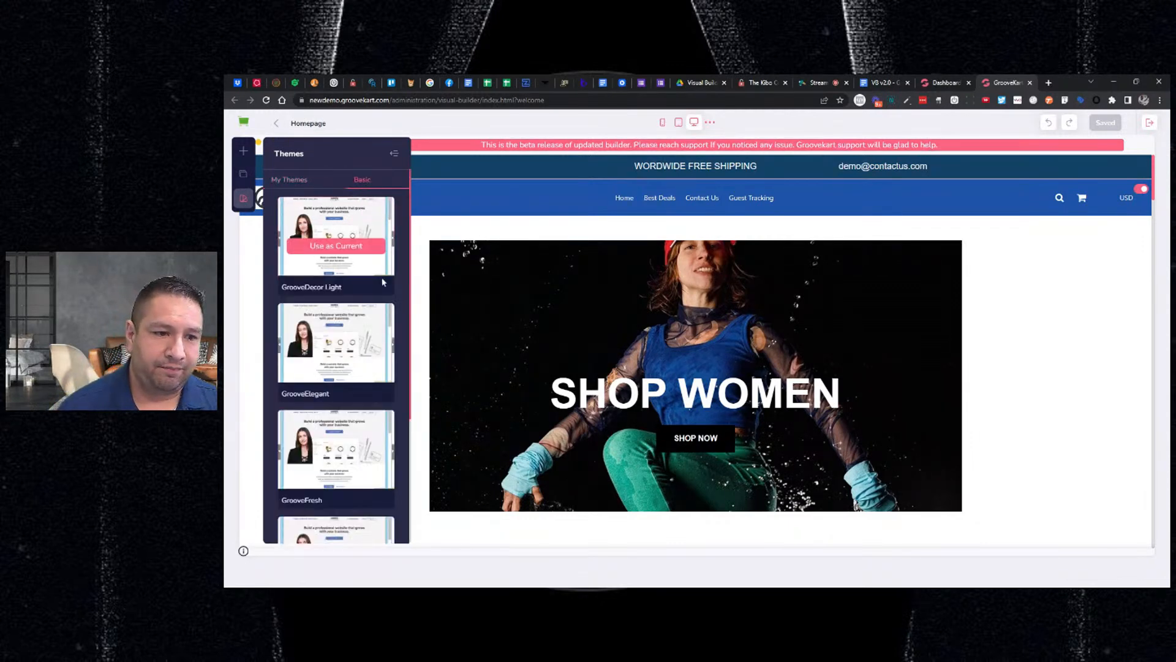
scroll(381, 285, "down", 2)
scroll(380, 291, "down", 2)
scroll(377, 300, "up", 2)
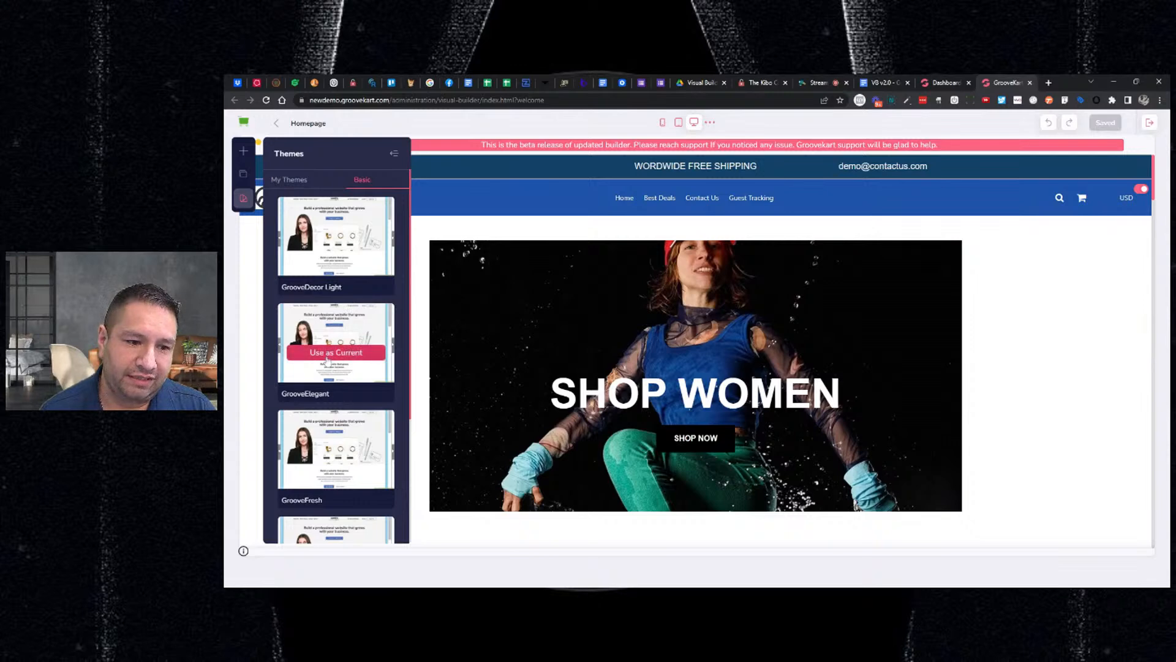
left_click(330, 360)
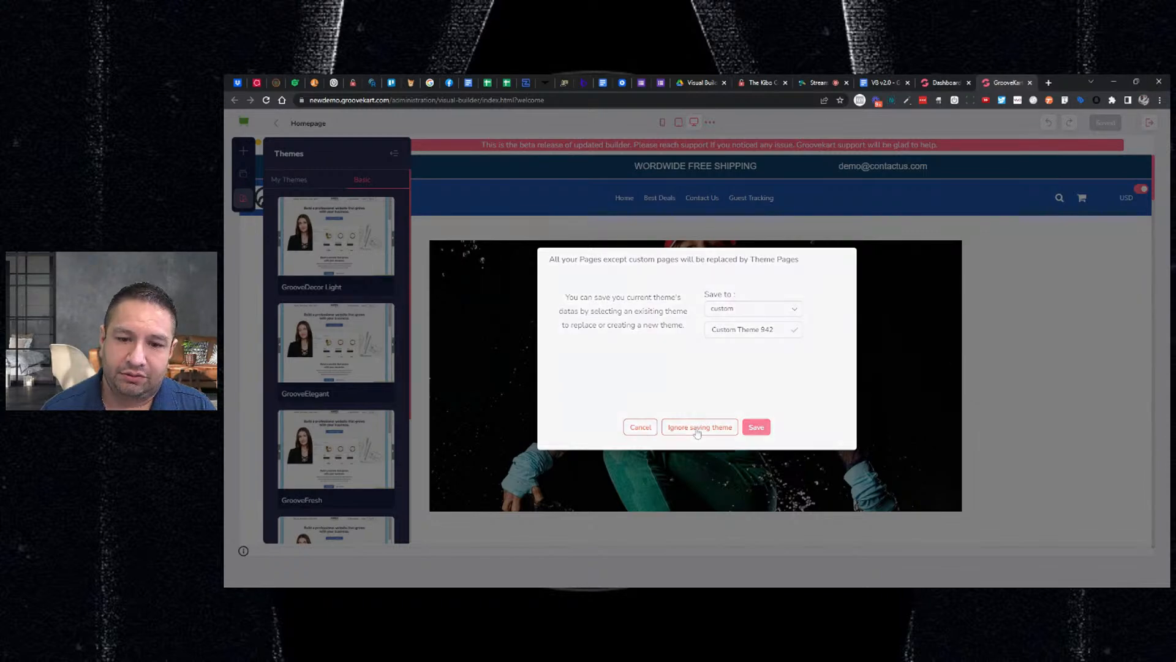
left_click(697, 428)
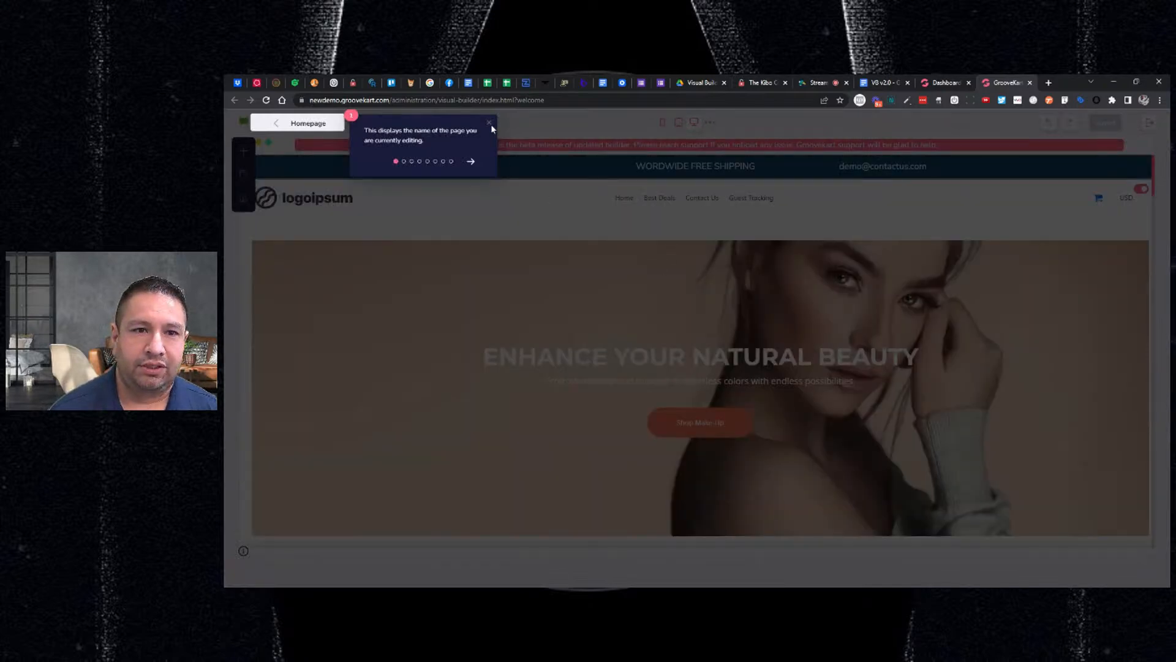
left_click(491, 124)
scroll(579, 273, "down", 3)
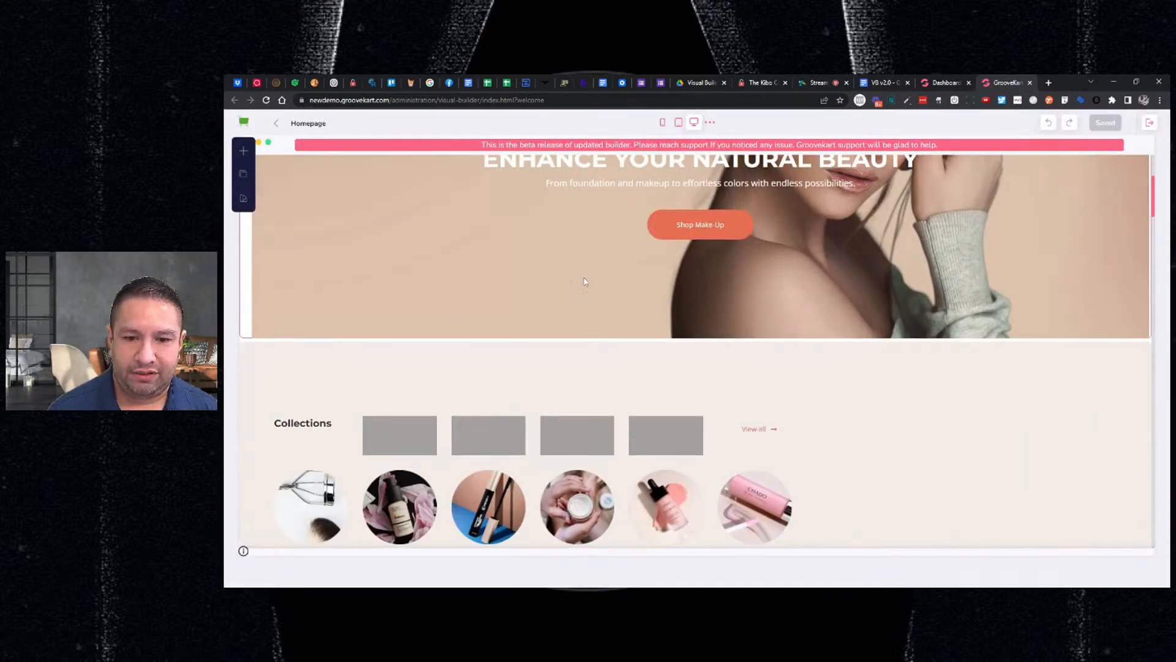
scroll(584, 282, "down", 4)
scroll(576, 281, "up", 6)
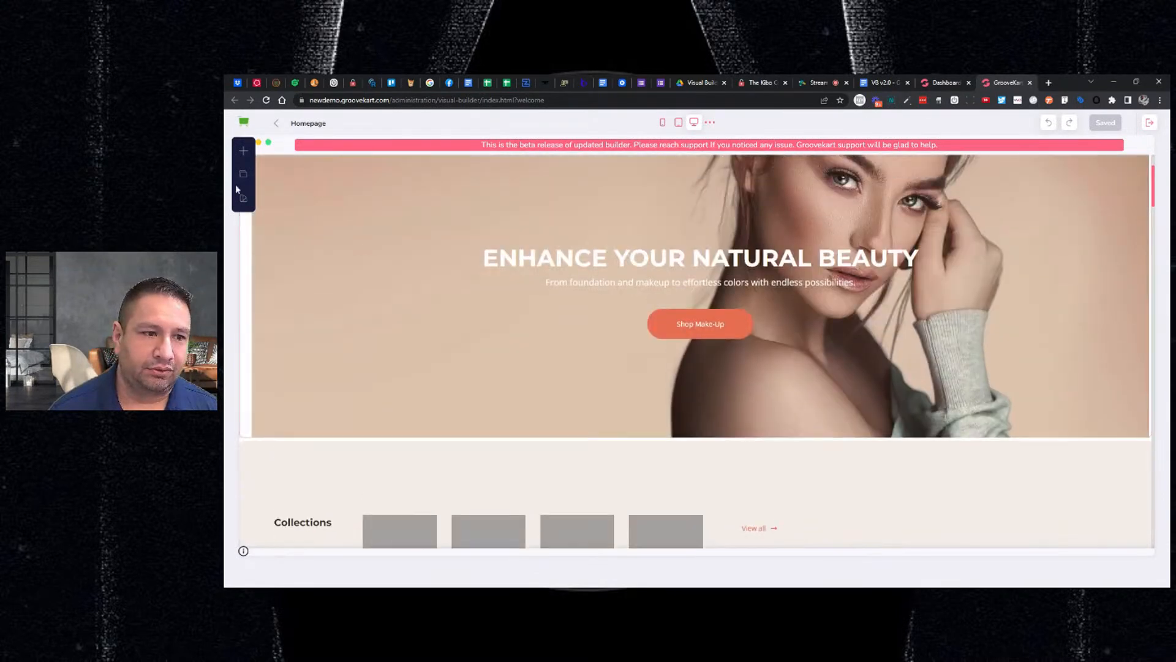
Apply the basic theme Old Default to the store from the theme manager.
left_click(243, 198)
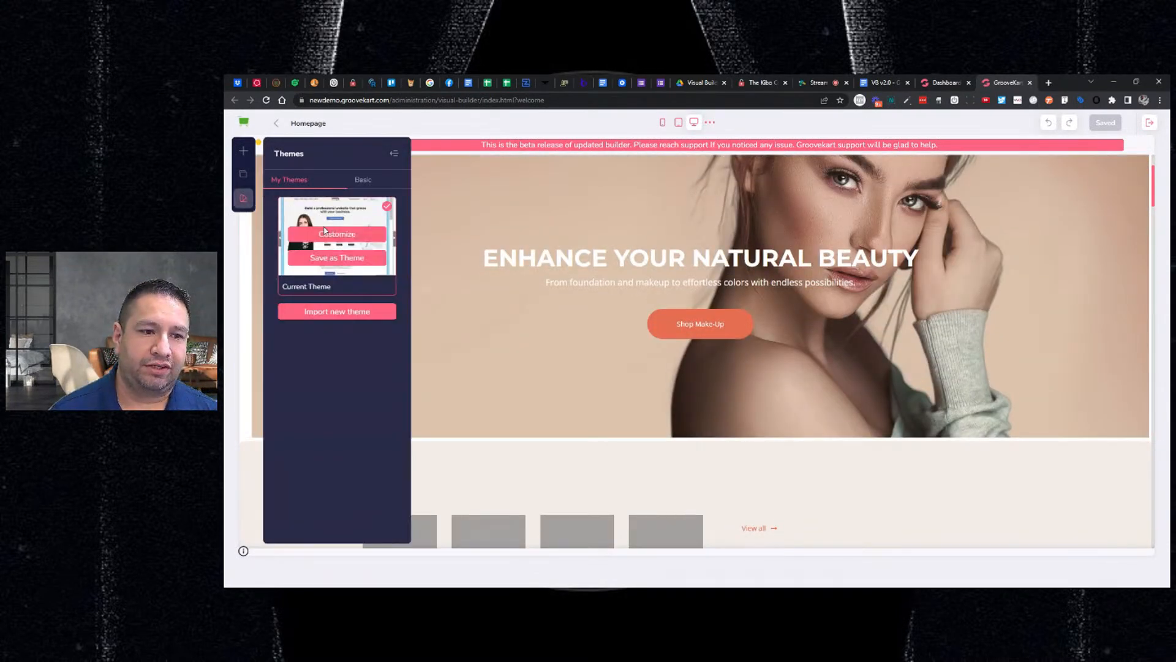
left_click(362, 181)
scroll(352, 251, "down", 3)
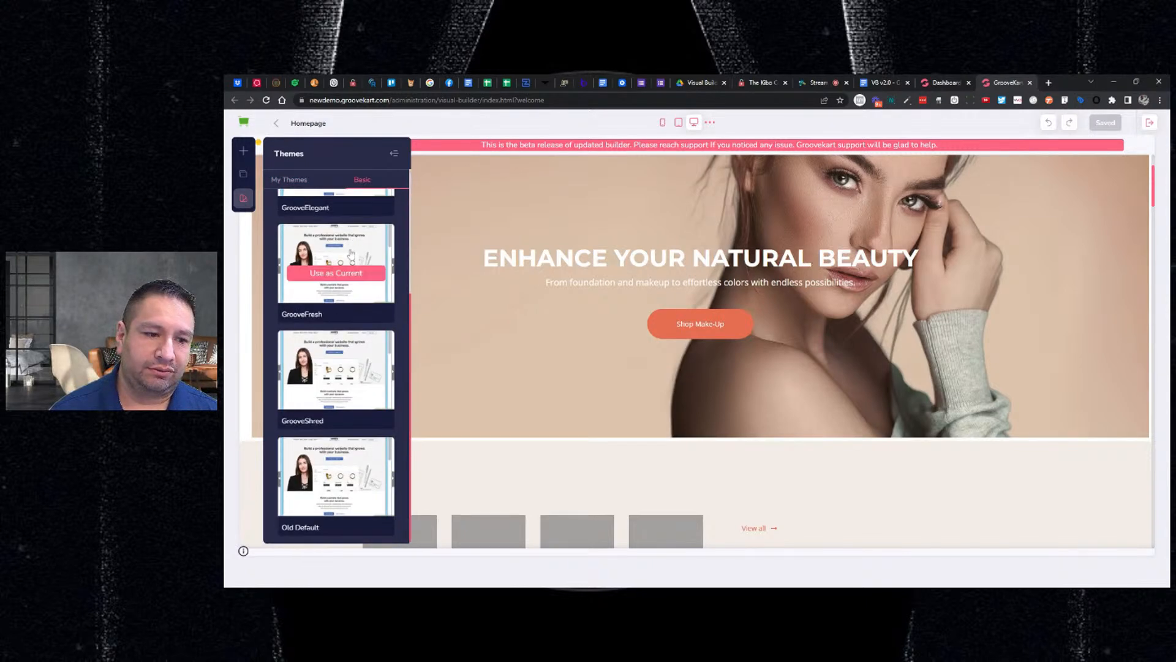
scroll(354, 257, "up", 1)
scroll(354, 257, "down", 1)
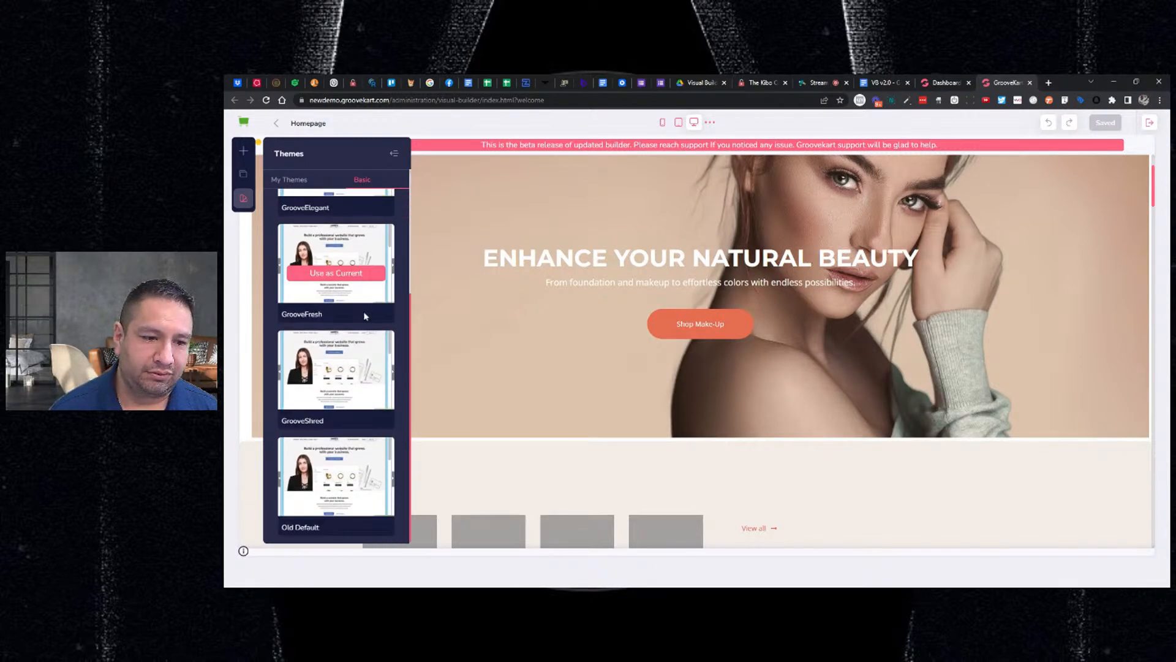
left_click(329, 490)
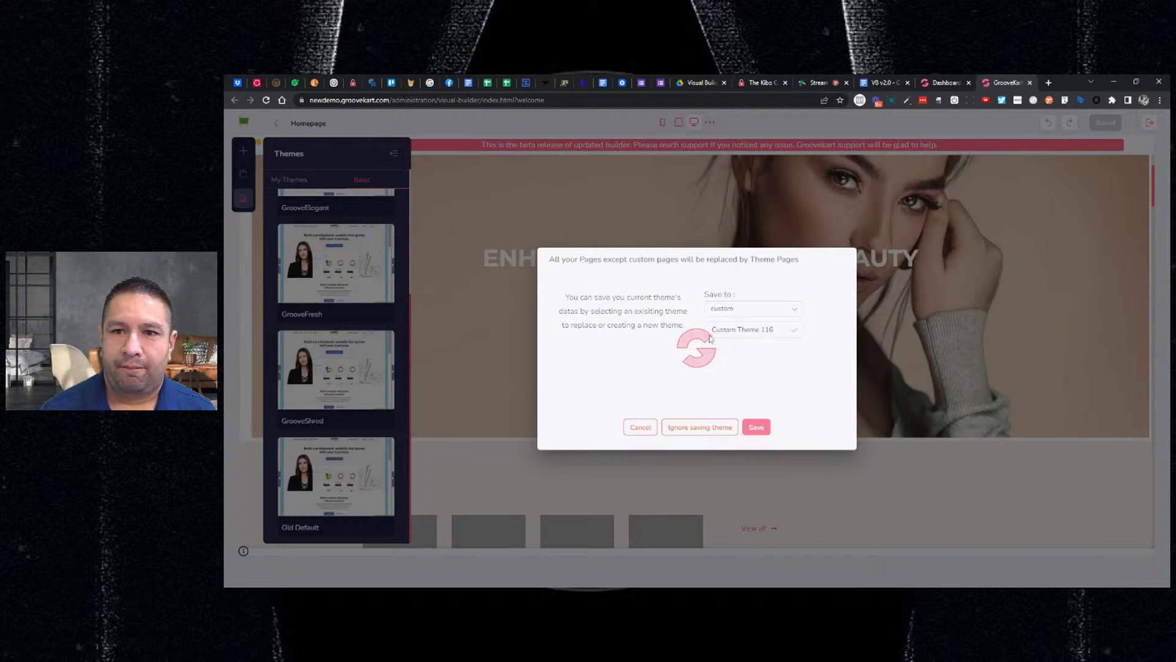
Switch to the VB v2.0 document and review its notes on themes management, theme image thumbs and Appearance settings.
left_click(893, 87)
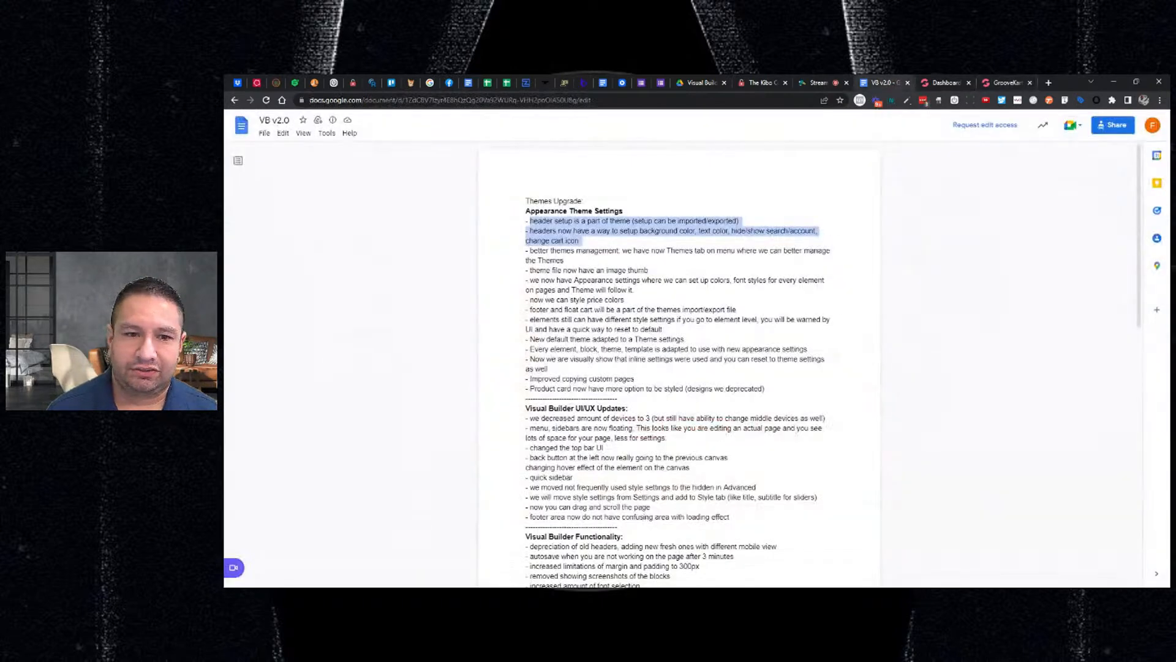
left_click(693, 251)
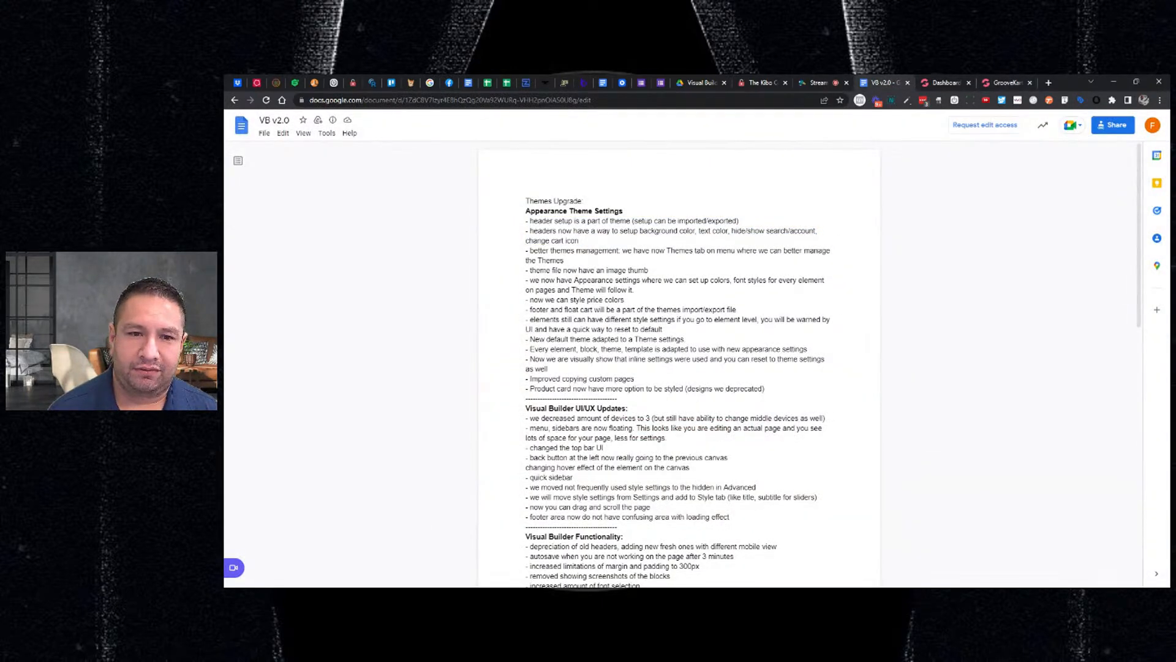
left_click_drag(531, 250, 603, 250)
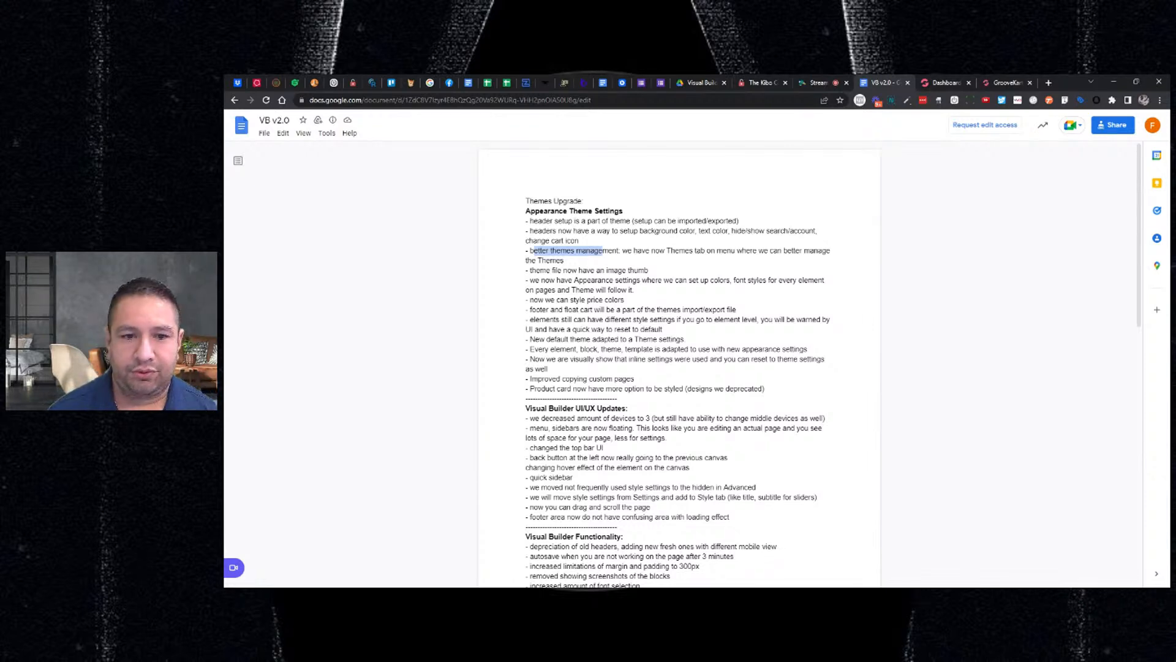
left_click_drag(553, 271, 648, 271)
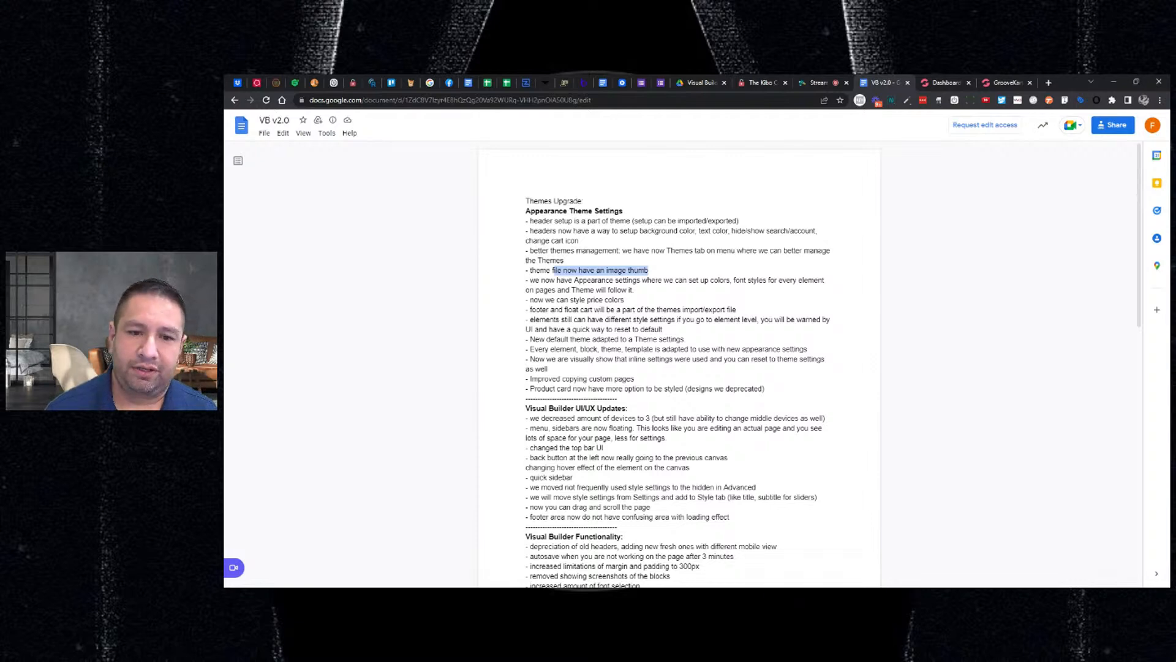
left_click(650, 271)
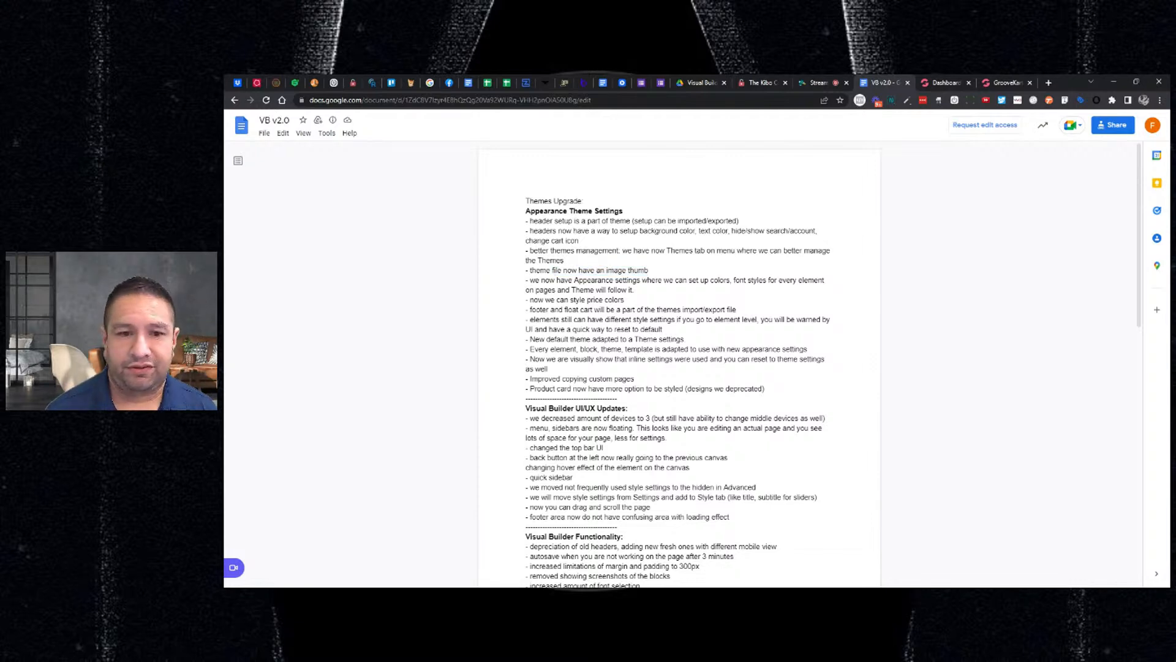
left_click_drag(569, 280, 699, 280)
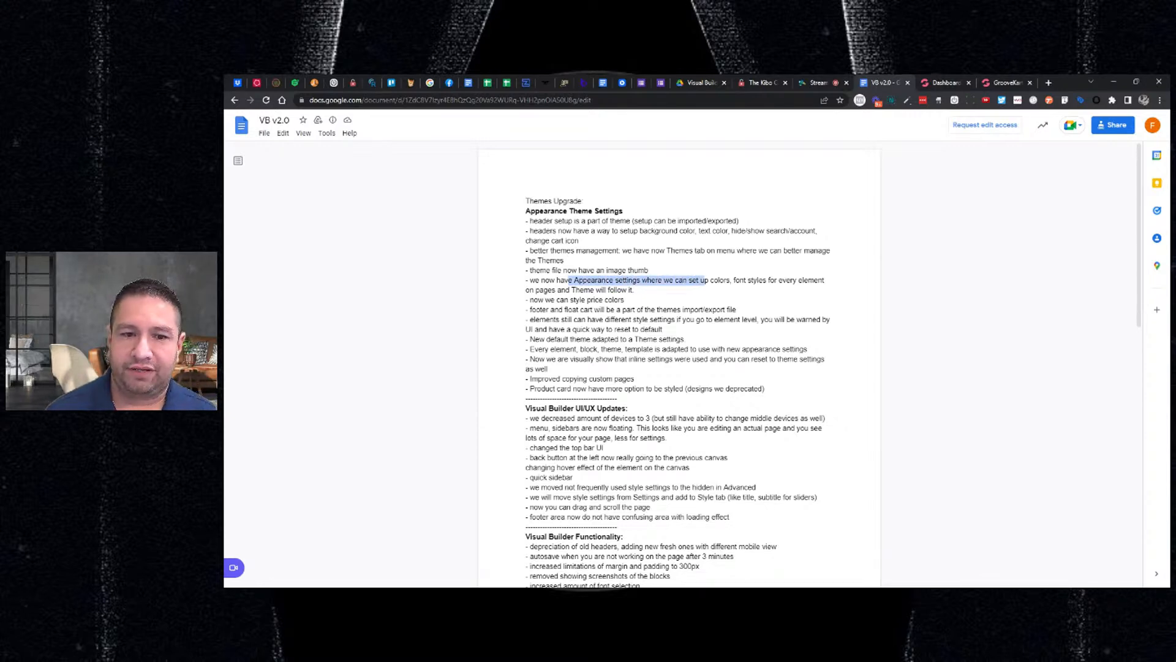
Switch back to the GrooveKart builder and look through the homepage sections of the newly applied theme.
left_click(1001, 85)
left_click(584, 260)
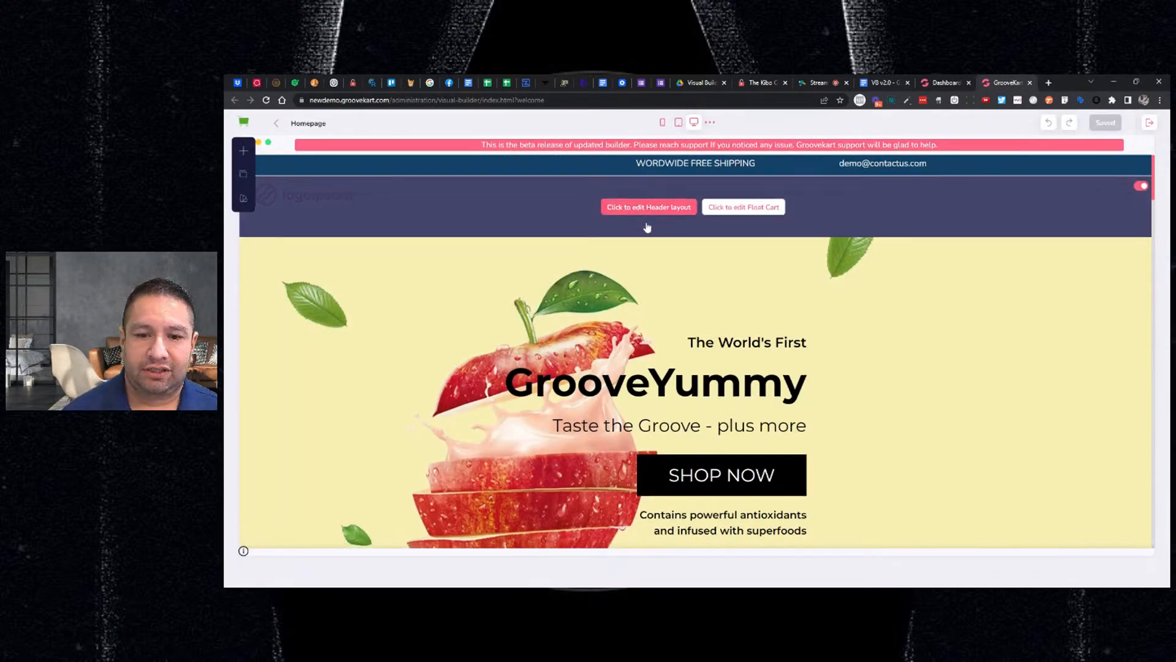
scroll(637, 243, "down", 6)
scroll(637, 243, "down", 9)
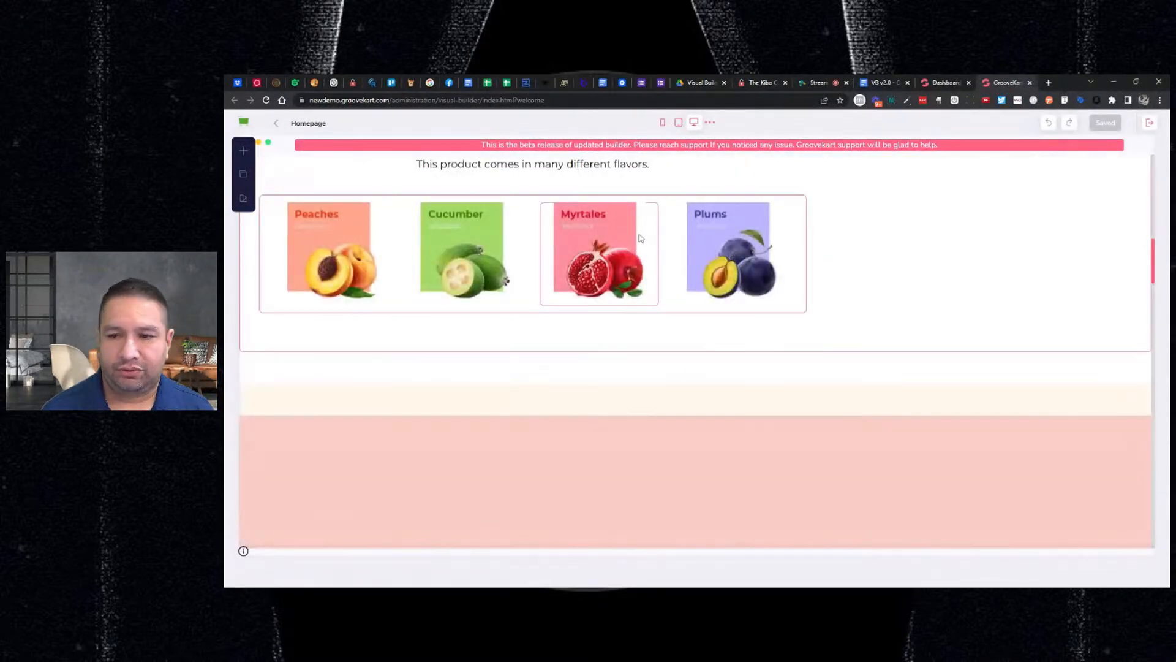
scroll(643, 233, "up", 4)
scroll(644, 230, "up", 10)
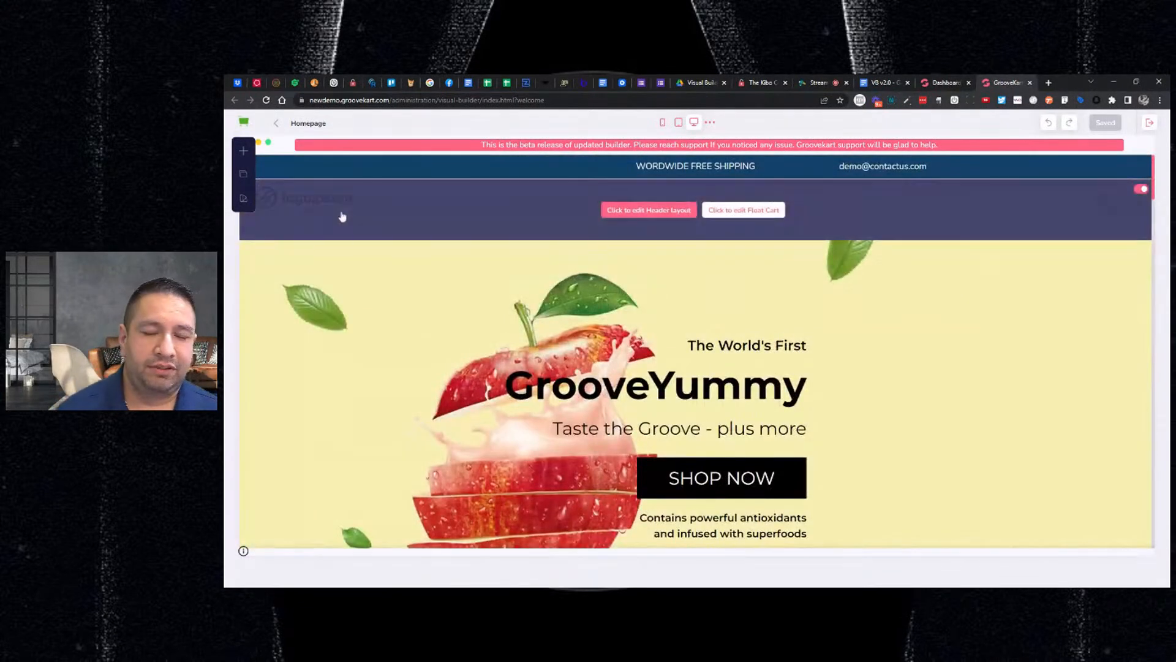
Open the current theme's customization and examine its Appearance typography and color settings.
left_click(248, 206)
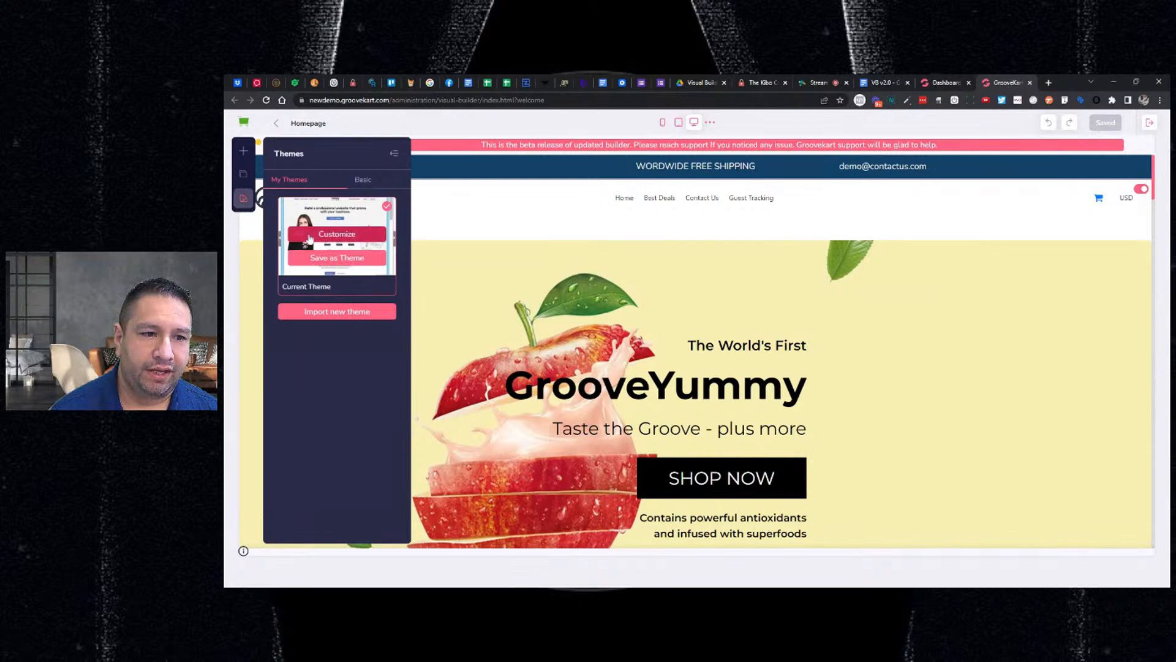
left_click(331, 234)
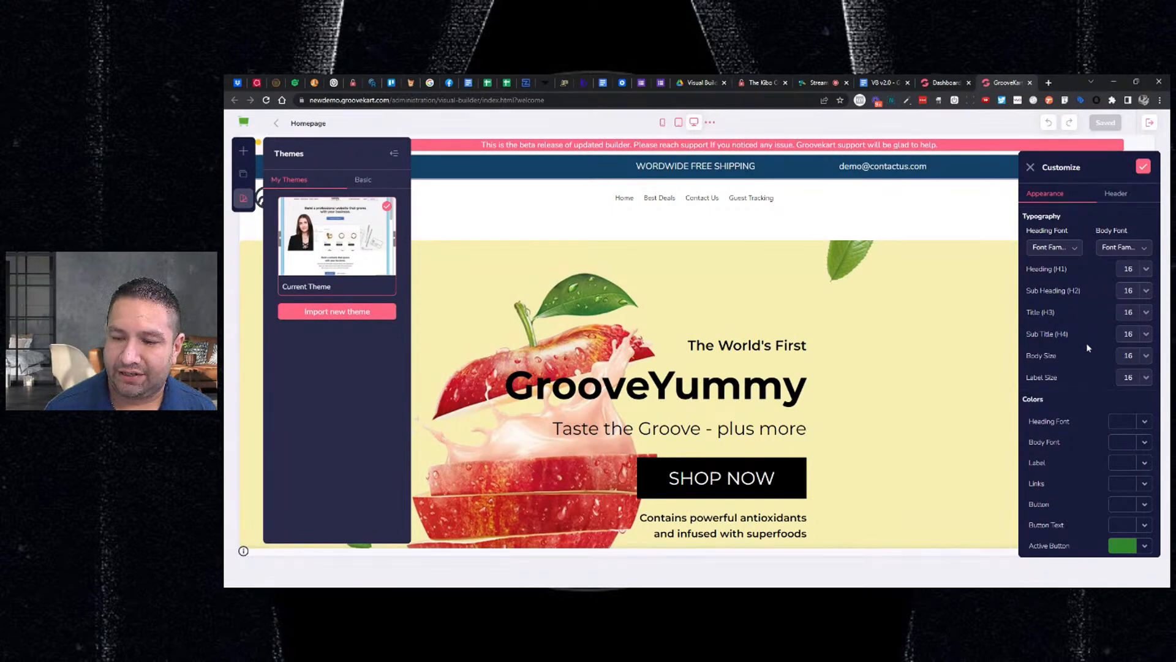
scroll(1068, 343, "down", 1)
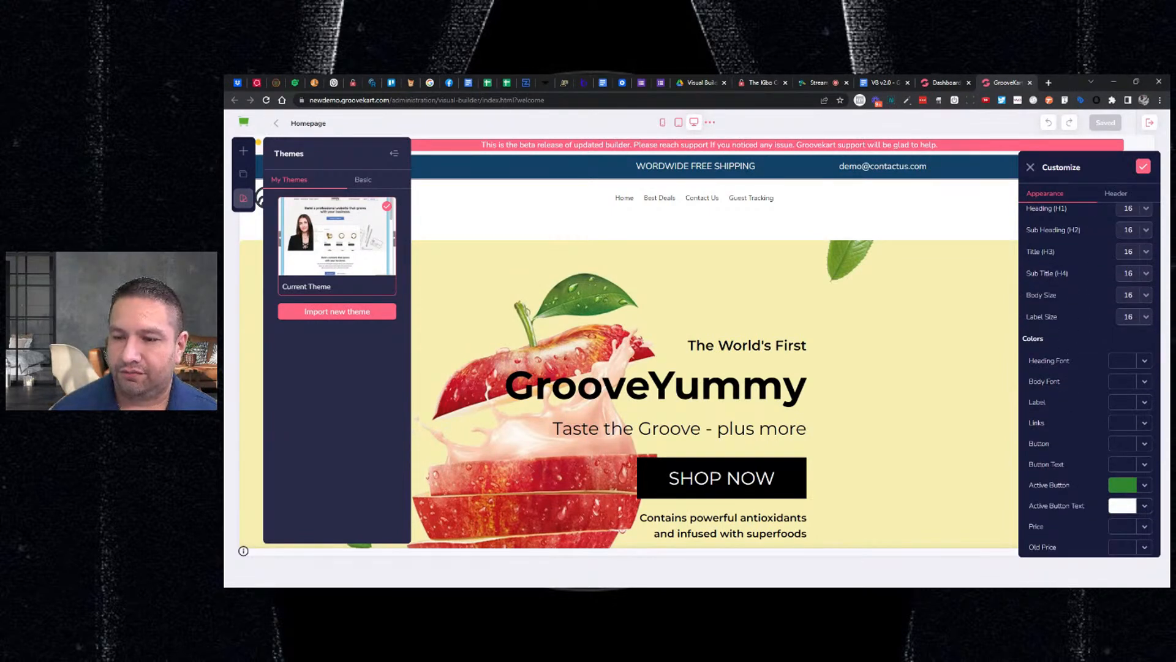
scroll(1058, 359, "up", 1)
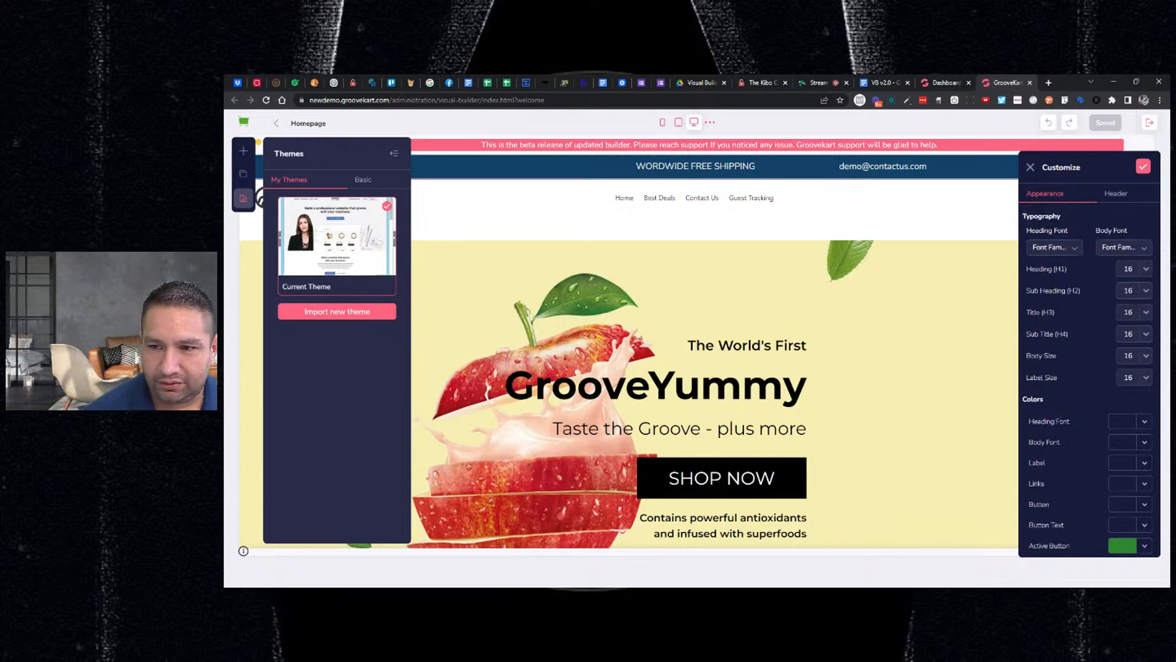
Set the theme's heading font to Great Vibes and its body font to Calistoga.
left_click(1073, 253)
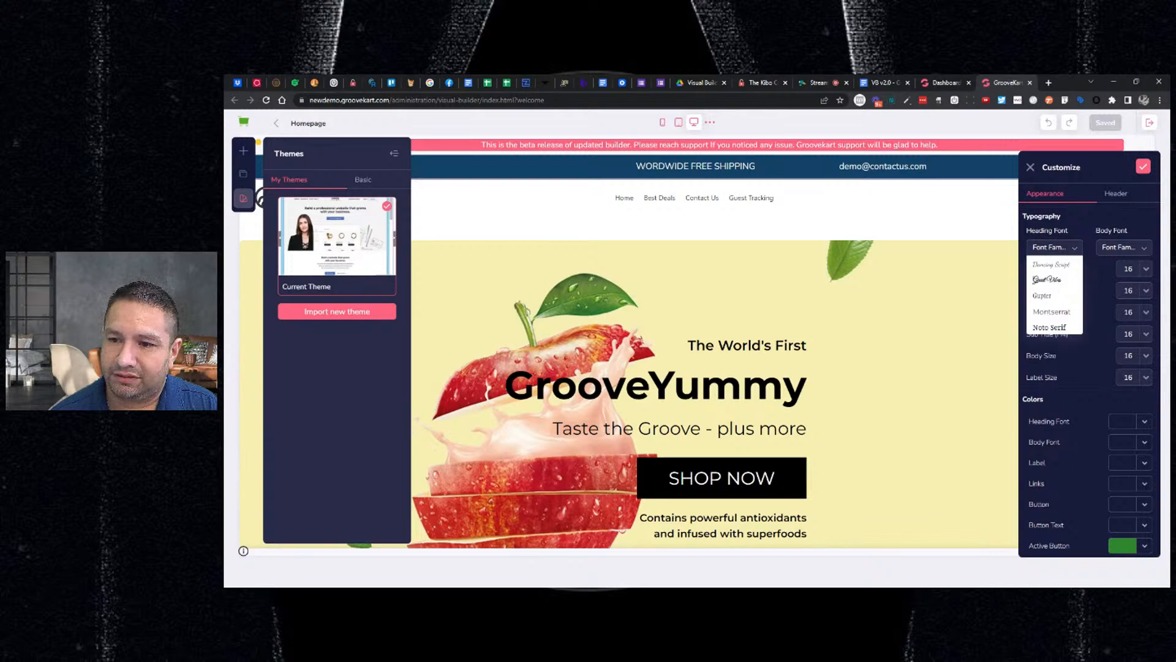
left_click(1054, 280)
scroll(943, 322, "down", 8)
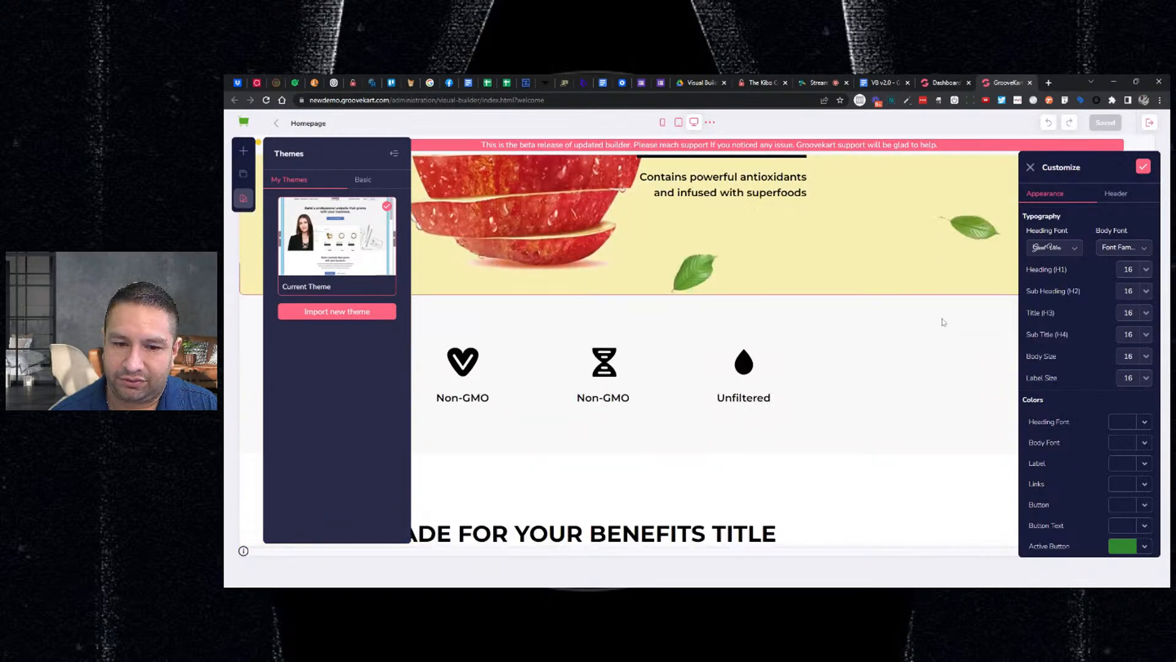
scroll(943, 322, "down", 4)
left_click(1124, 247)
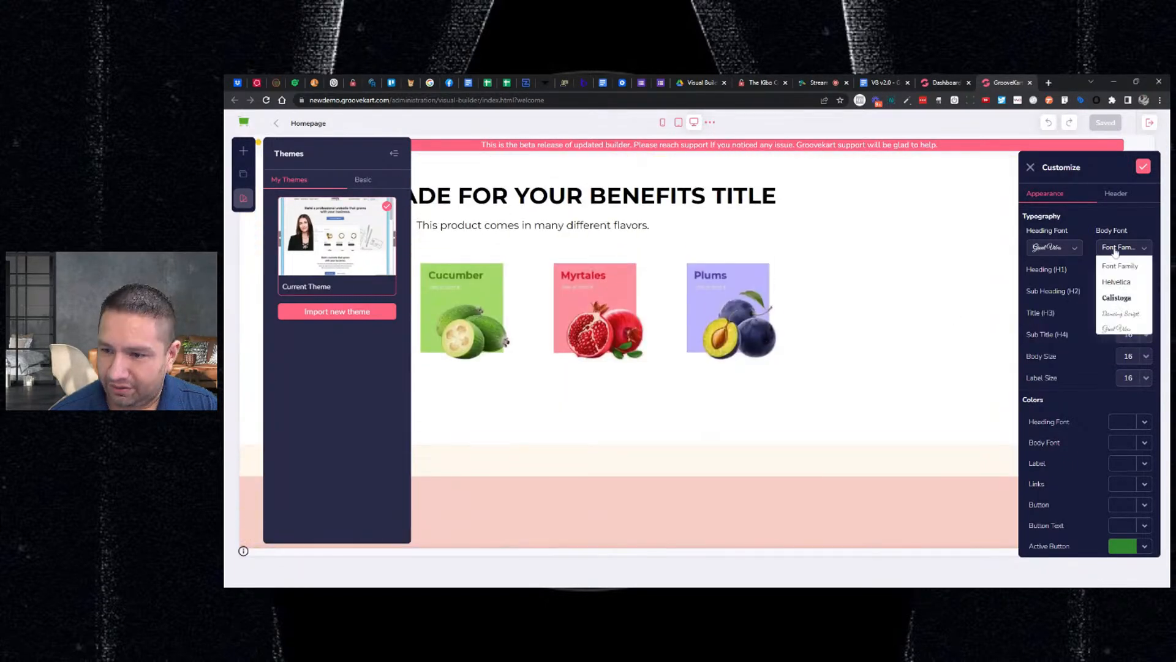
left_click(1116, 297)
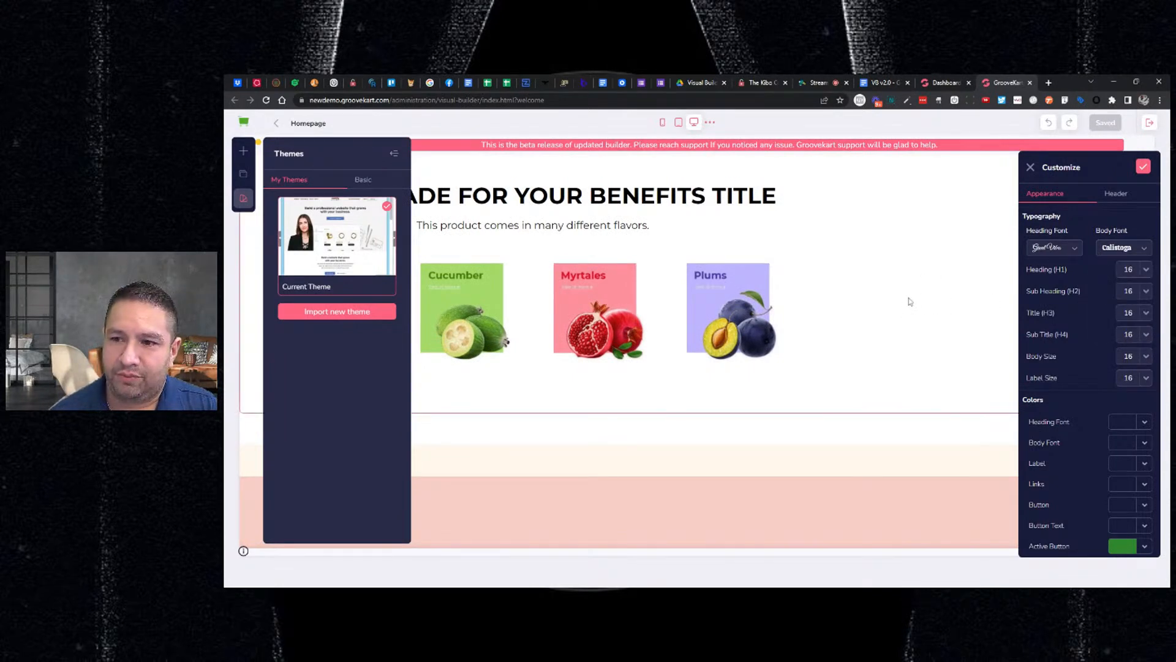
Examine the homepage sections for the effect of the chosen fonts, closing the theme manager for a fuller view.
scroll(909, 301, "down", 1)
scroll(909, 303, "down", 10)
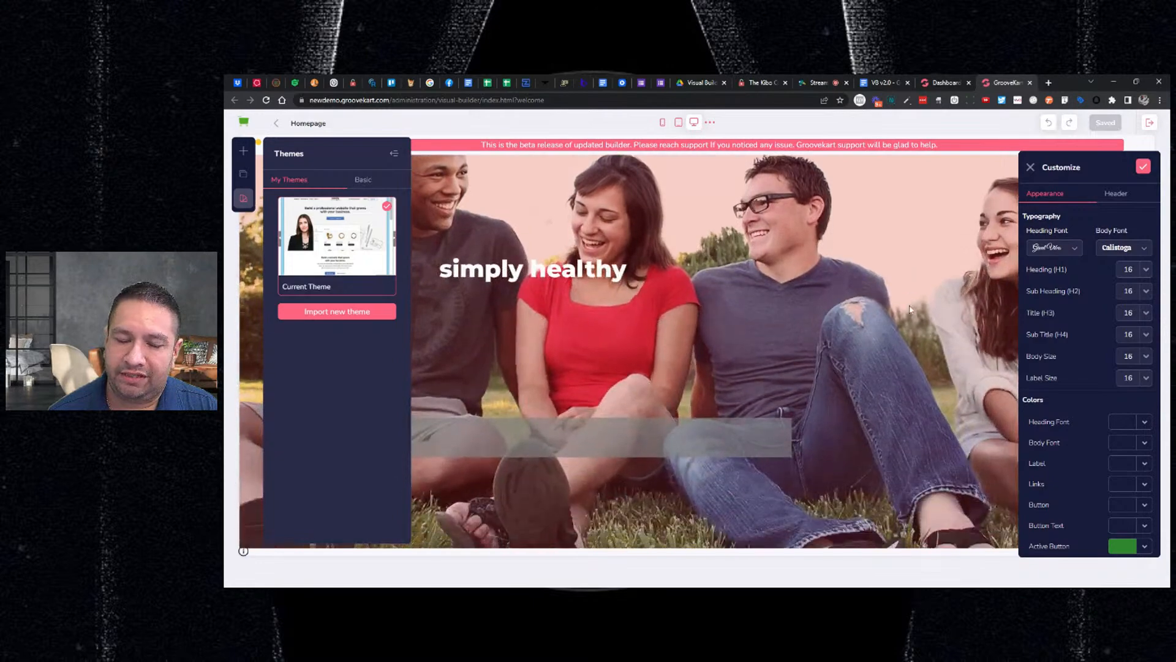
scroll(909, 309, "down", 3)
scroll(909, 313, "up", 7)
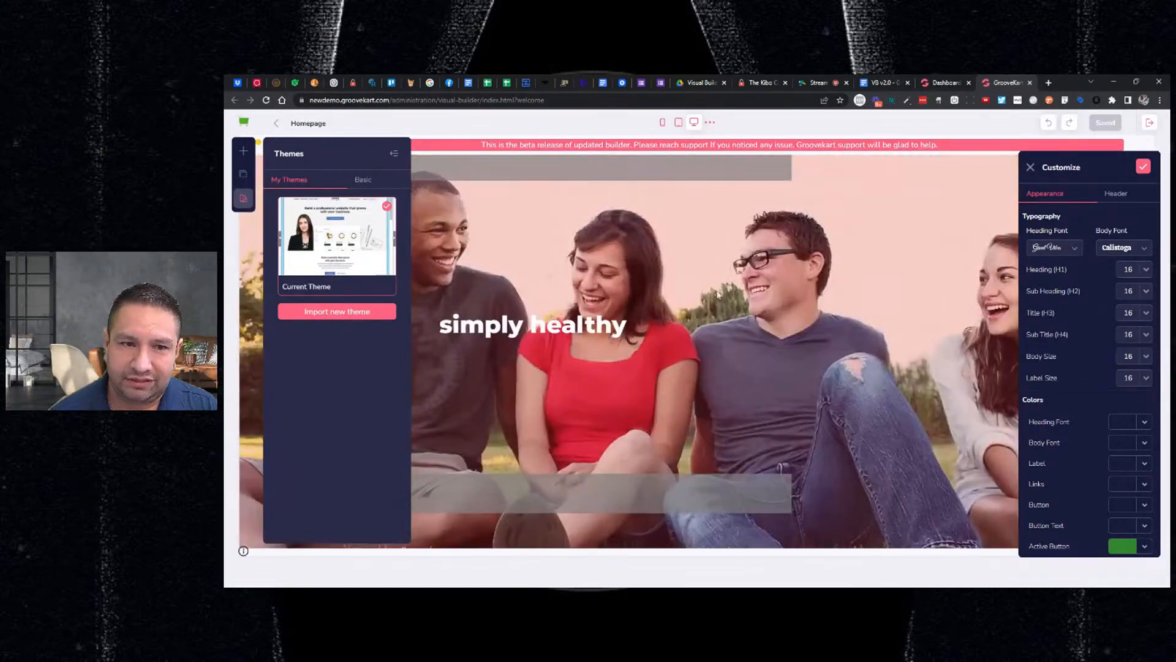
scroll(751, 267, "up", 4)
scroll(546, 231, "up", 4)
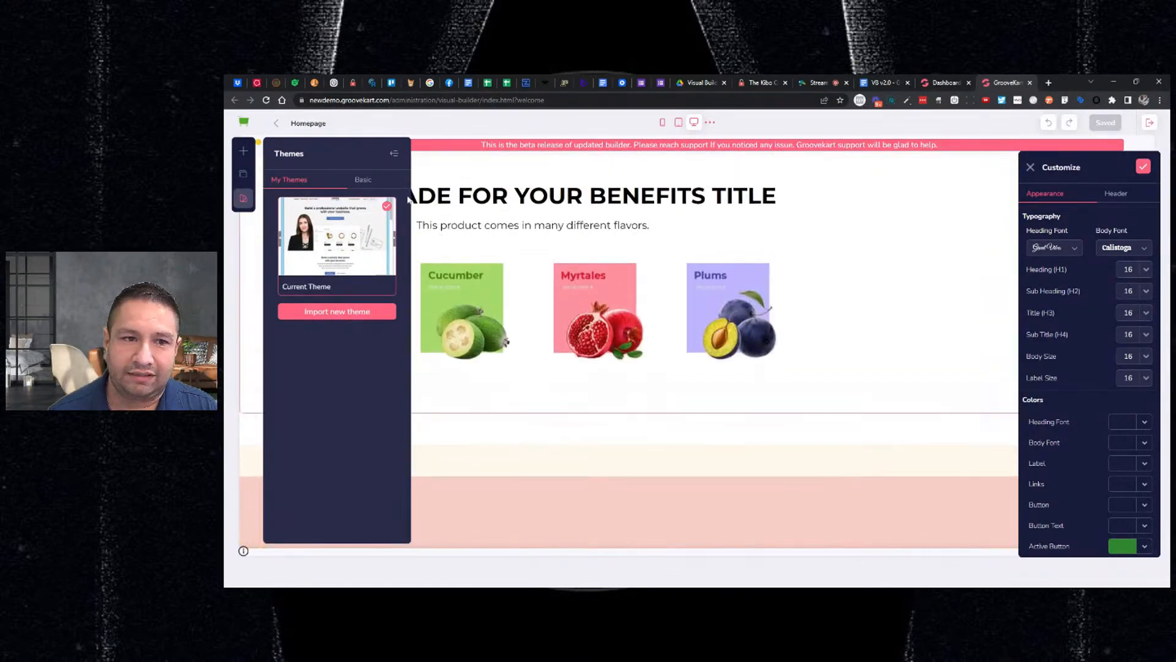
left_click(394, 154)
scroll(629, 351, "up", 8)
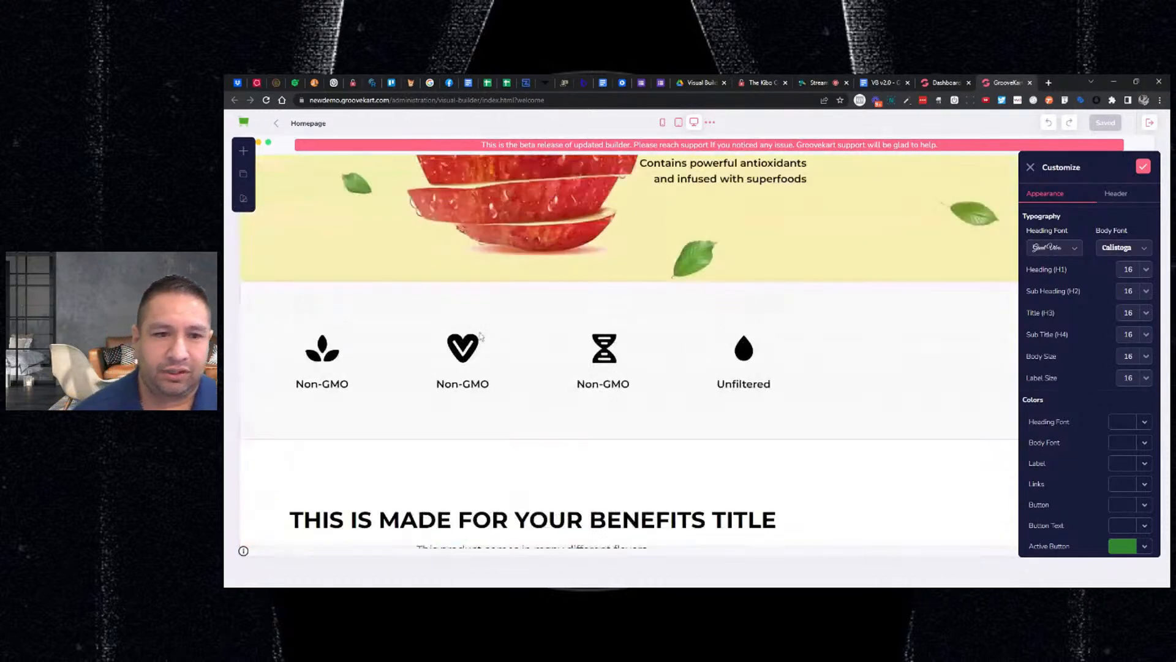
scroll(483, 332, "down", 6)
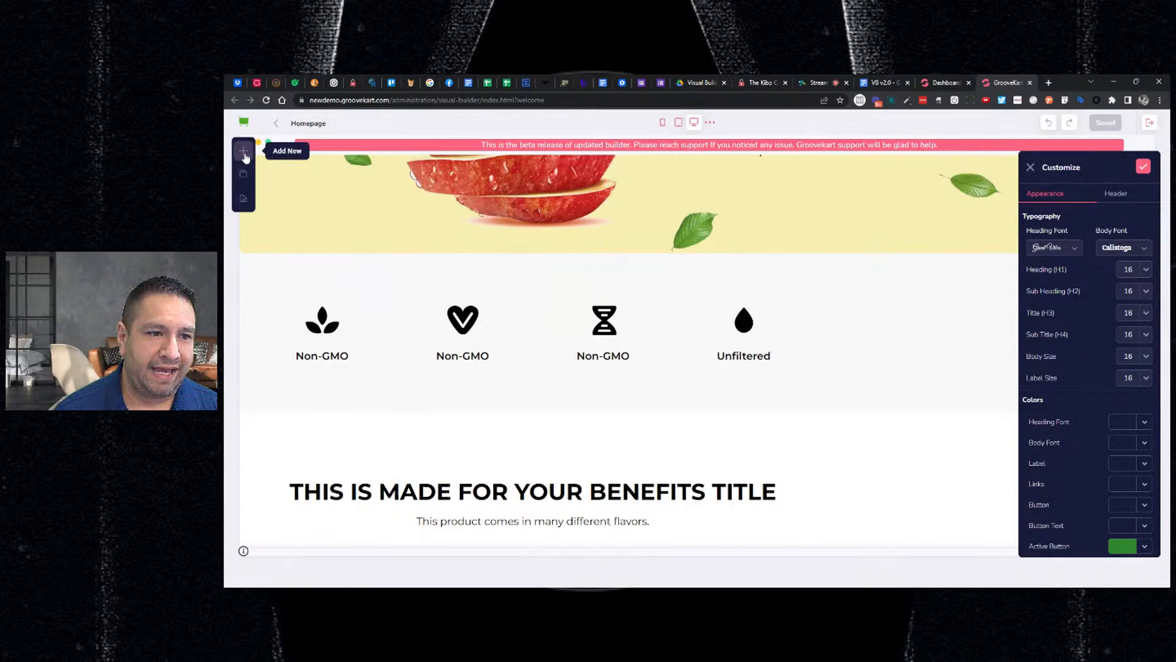
Add H1, H2 and H3 heading elements one below another, between the icon row and the benefits title.
left_click(243, 151)
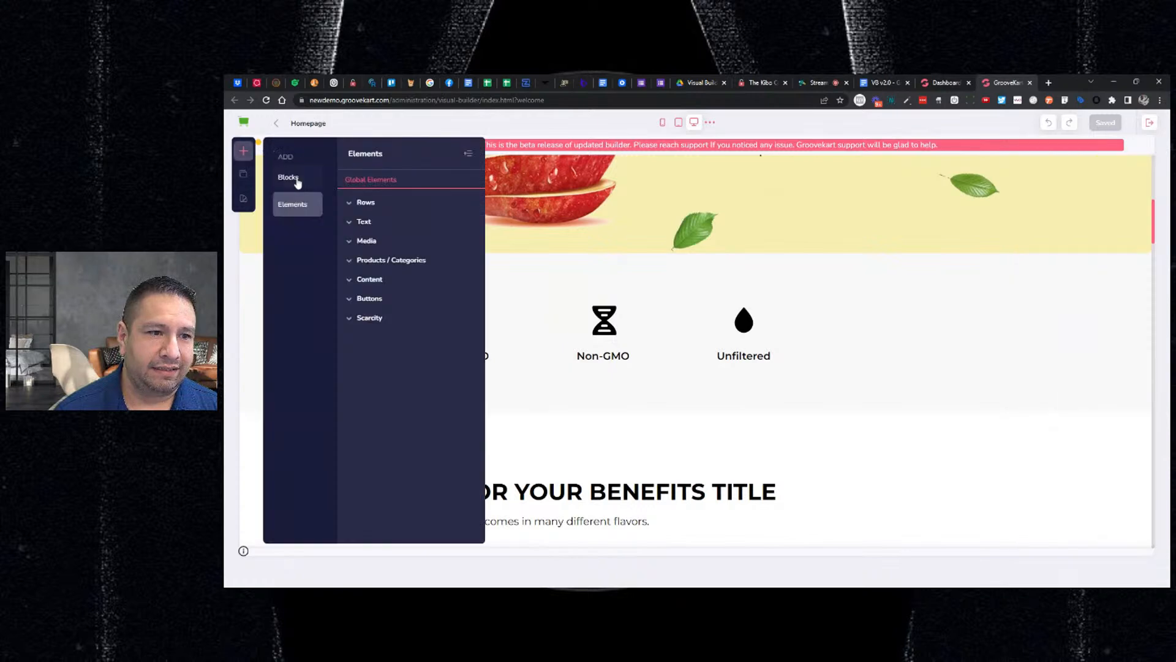
left_click(364, 222)
left_click_drag(370, 262, 682, 429)
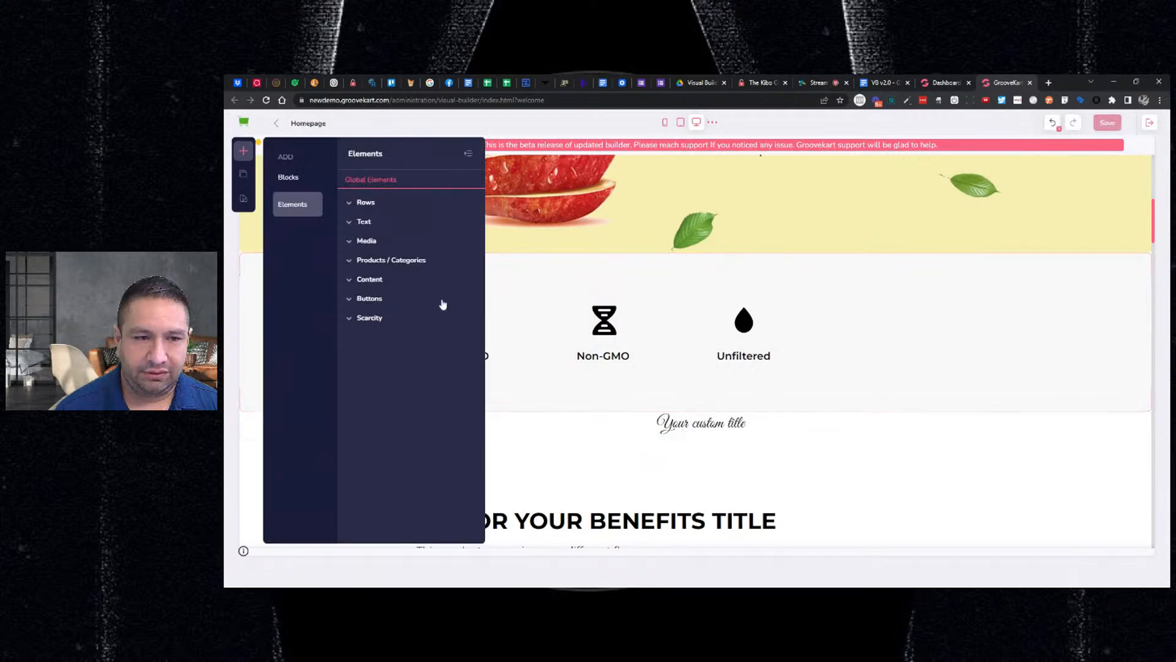
left_click(348, 225)
left_click_drag(381, 259, 682, 478)
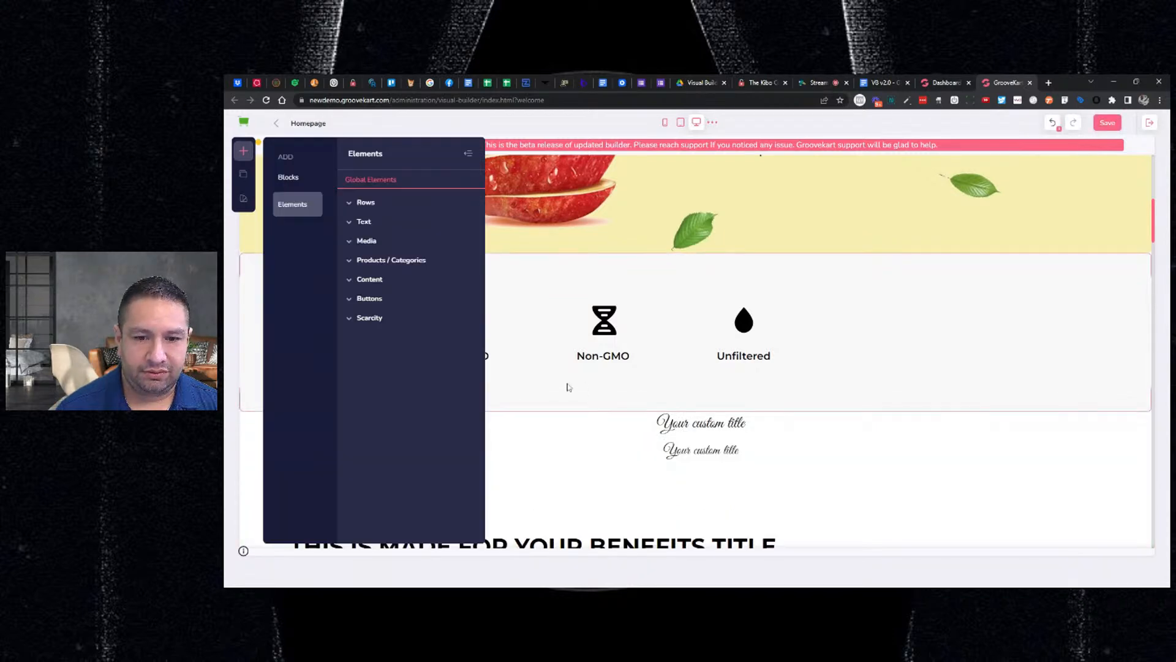
left_click(385, 224)
left_click_drag(454, 270, 695, 484)
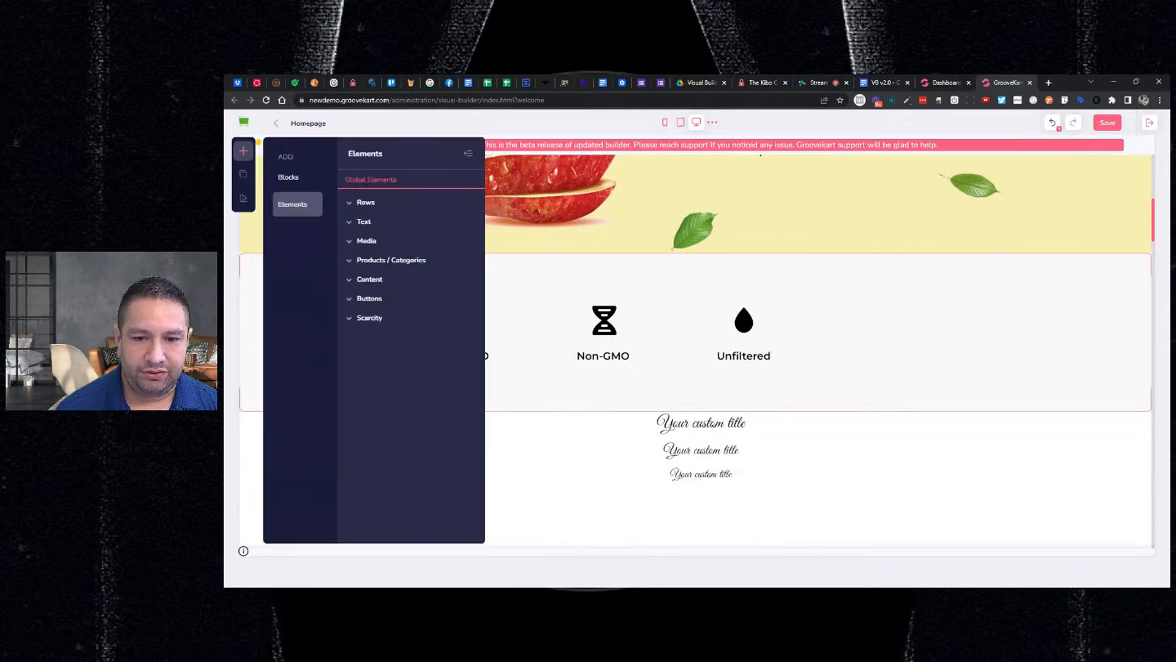
Add H4, H5 and H6 heading elements one below another under the H3 heading.
left_click(382, 228)
left_click_drag(370, 314, 695, 504)
left_click(368, 223)
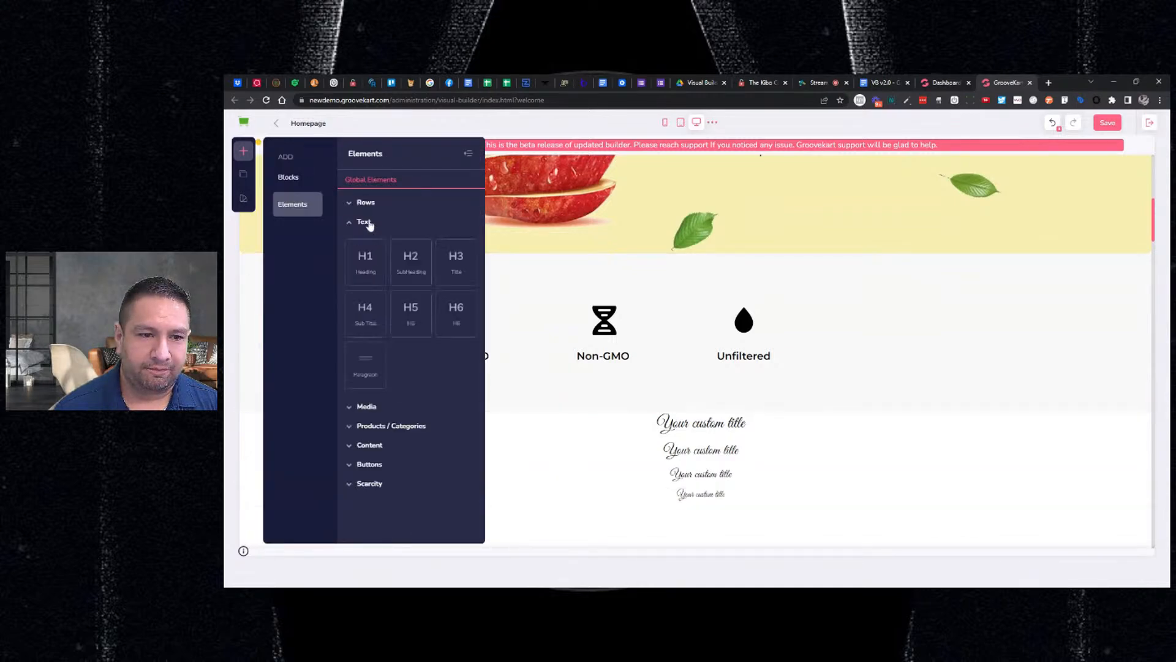
left_click_drag(412, 319, 441, 318)
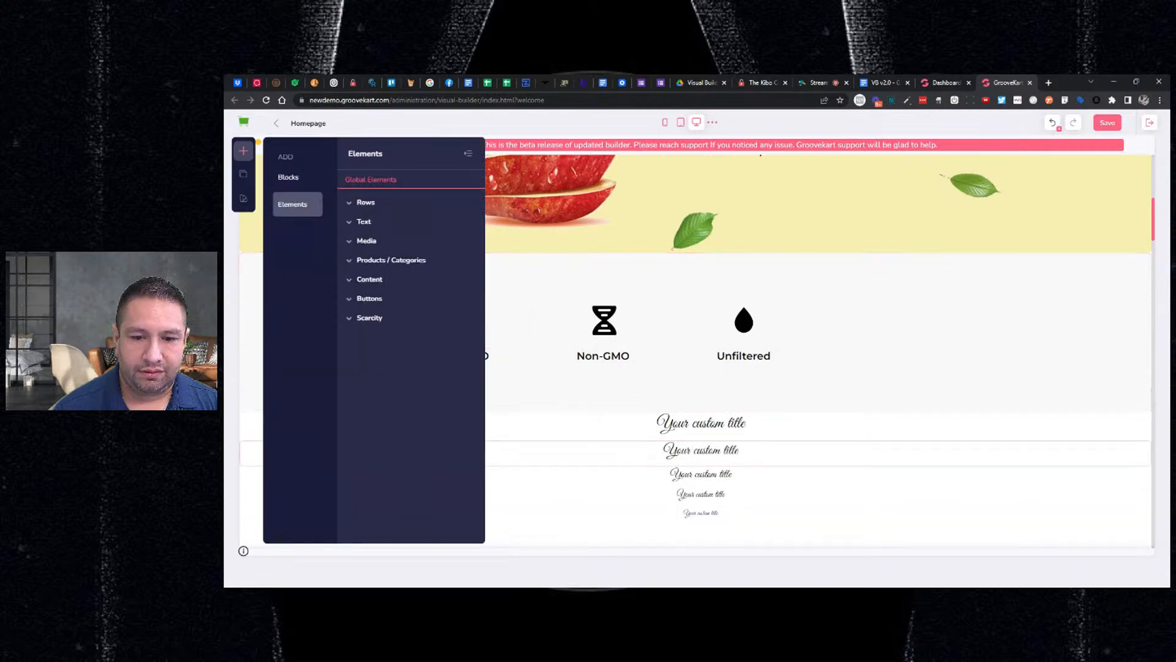
left_click(380, 227)
left_click_drag(456, 310, 583, 490)
Add a paragraph element below the H6 heading, then select the H1 heading on the page.
scroll(582, 487, "down", 3)
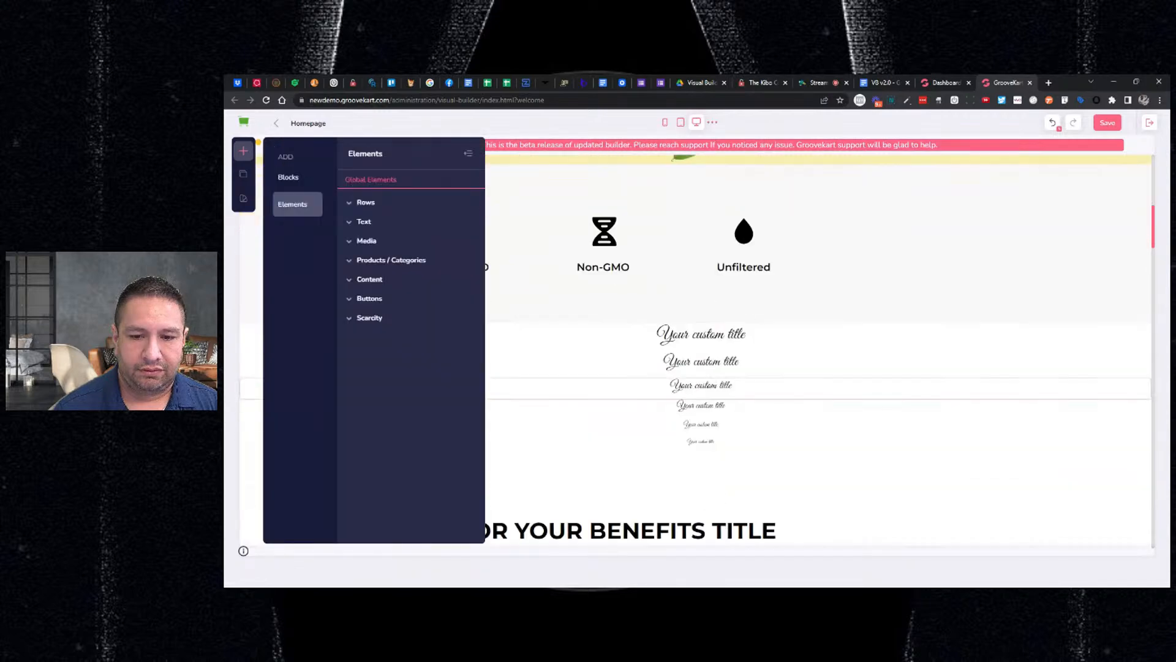
left_click(365, 221)
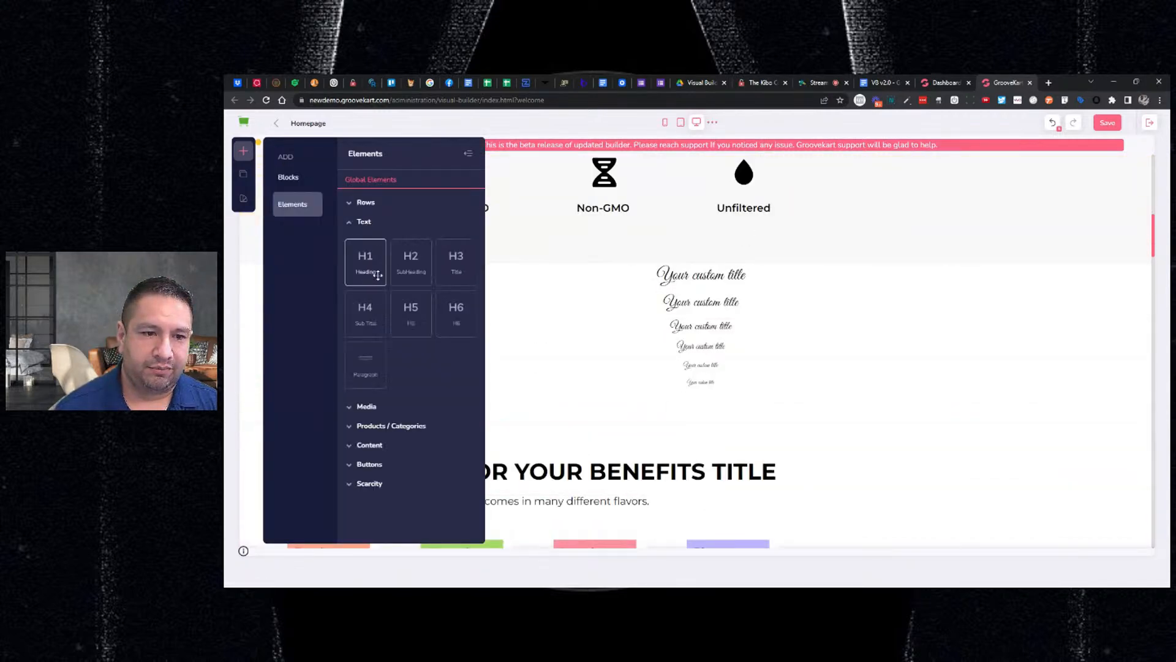
left_click_drag(370, 366, 371, 366)
left_click(817, 331)
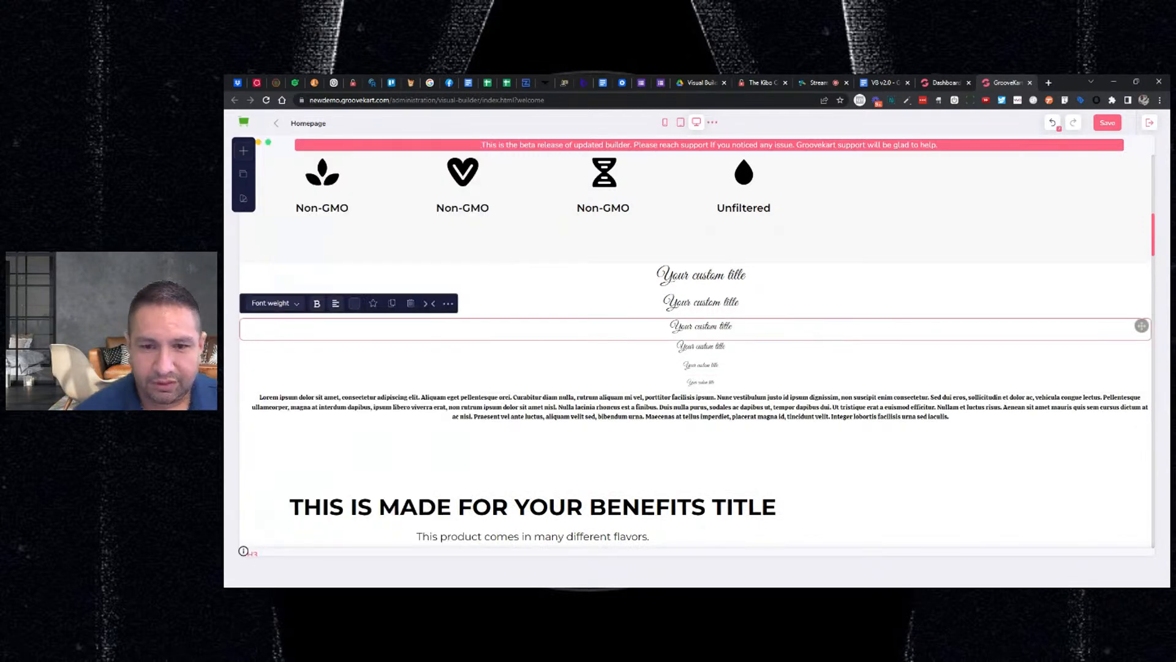
left_click(790, 279)
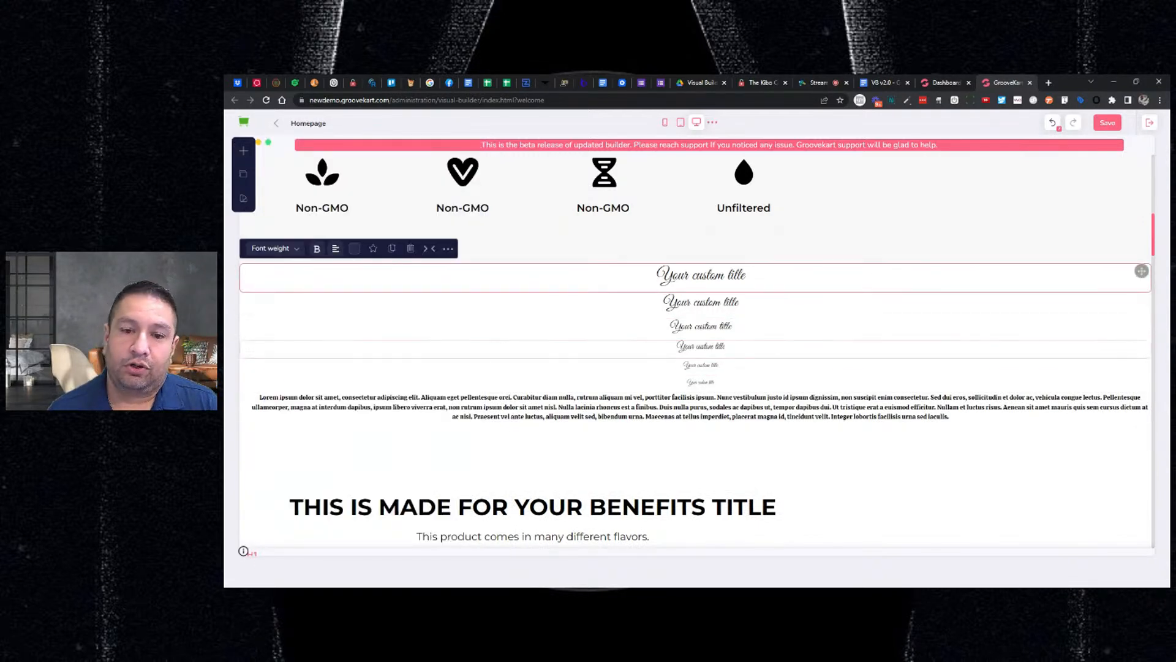
Reopen the current theme's customization and set the sizes of Heading (H1) to 64, Sub Heading (H2) to 48 and Title (H3) to 36.
left_click(243, 198)
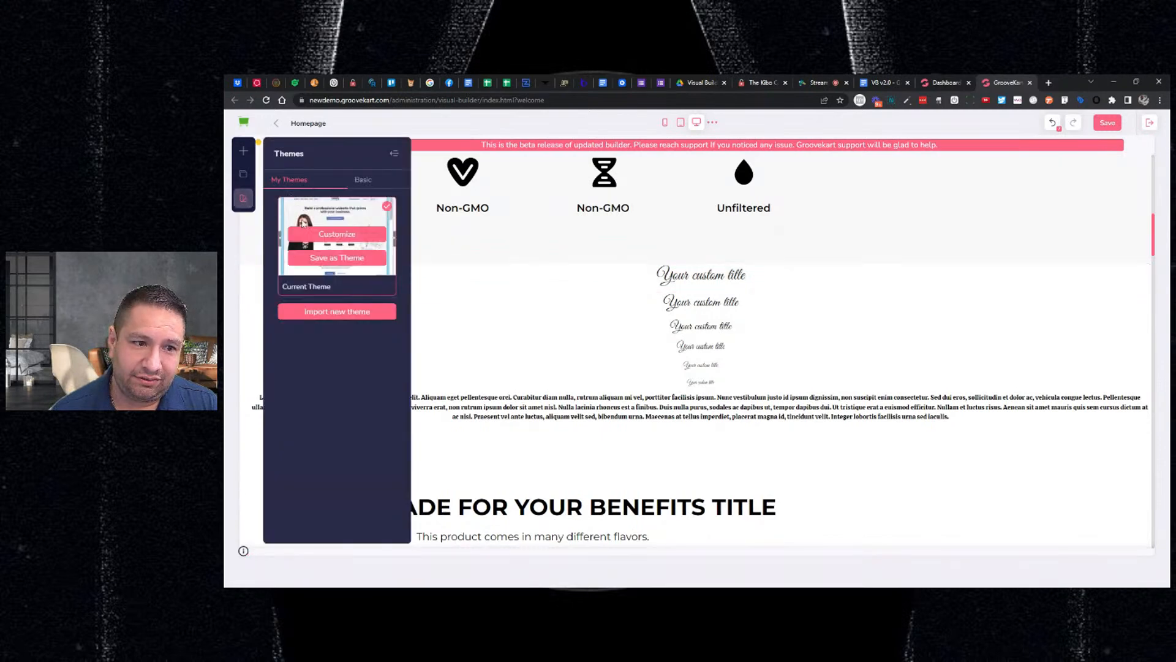
left_click(337, 234)
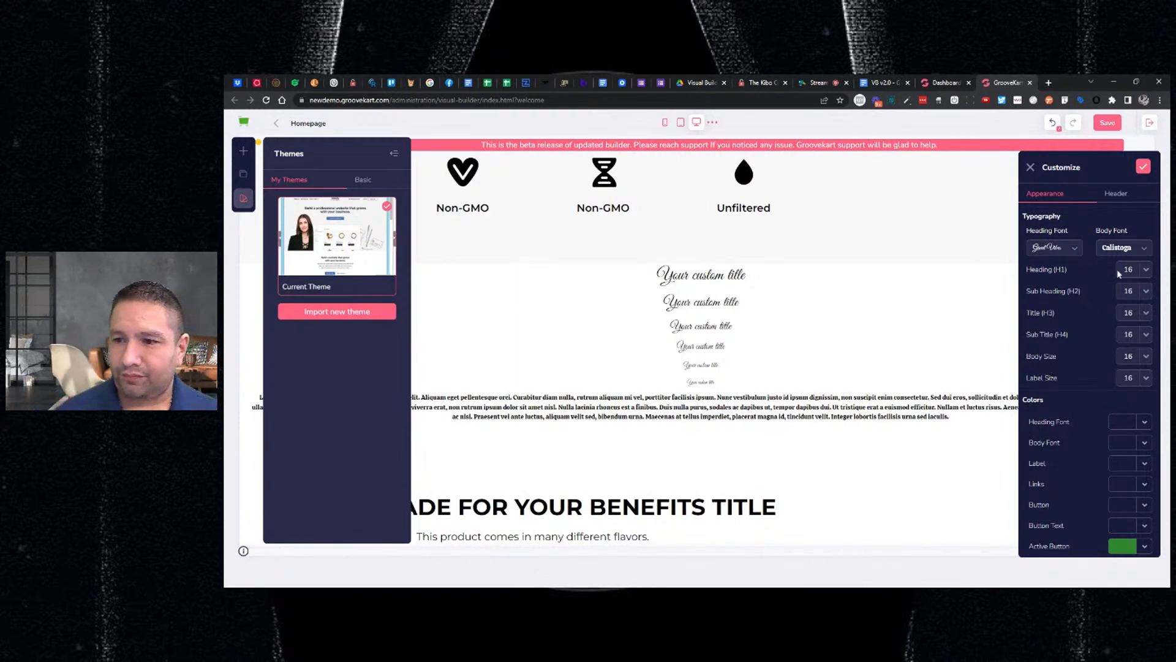
type("64")
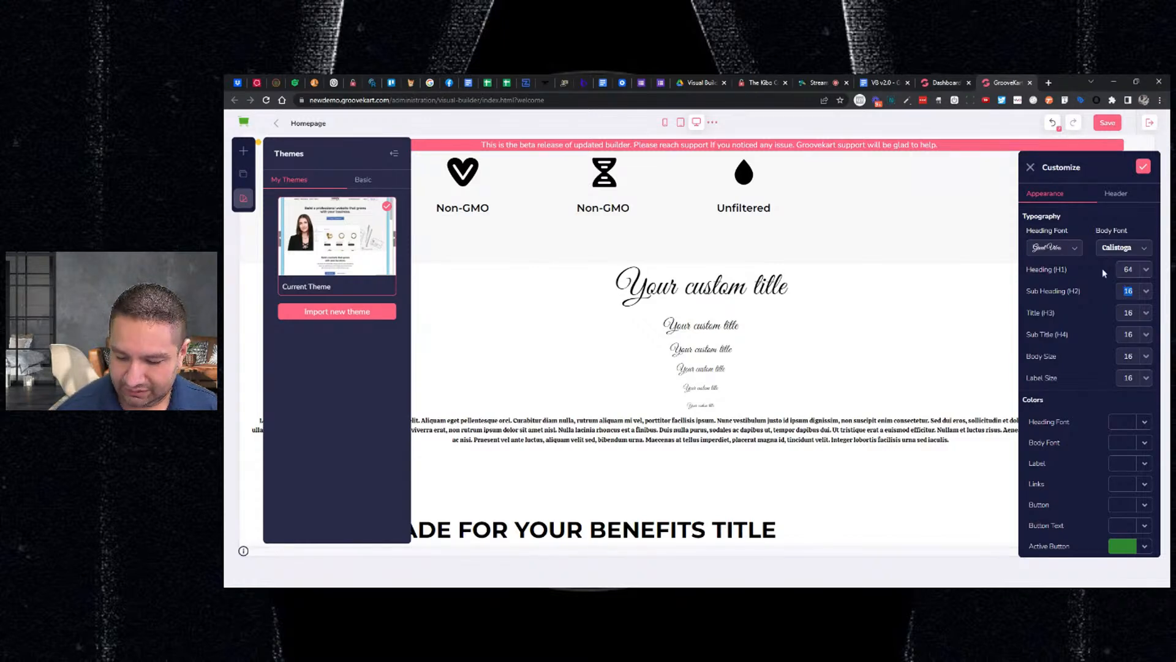
type("48")
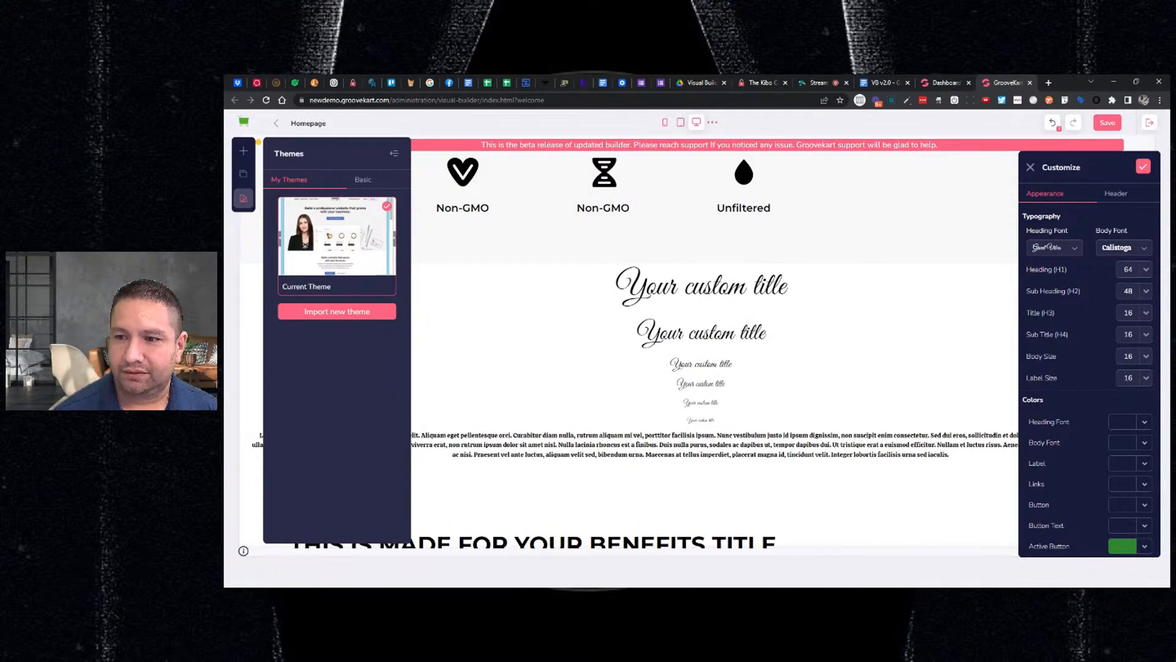
type("36")
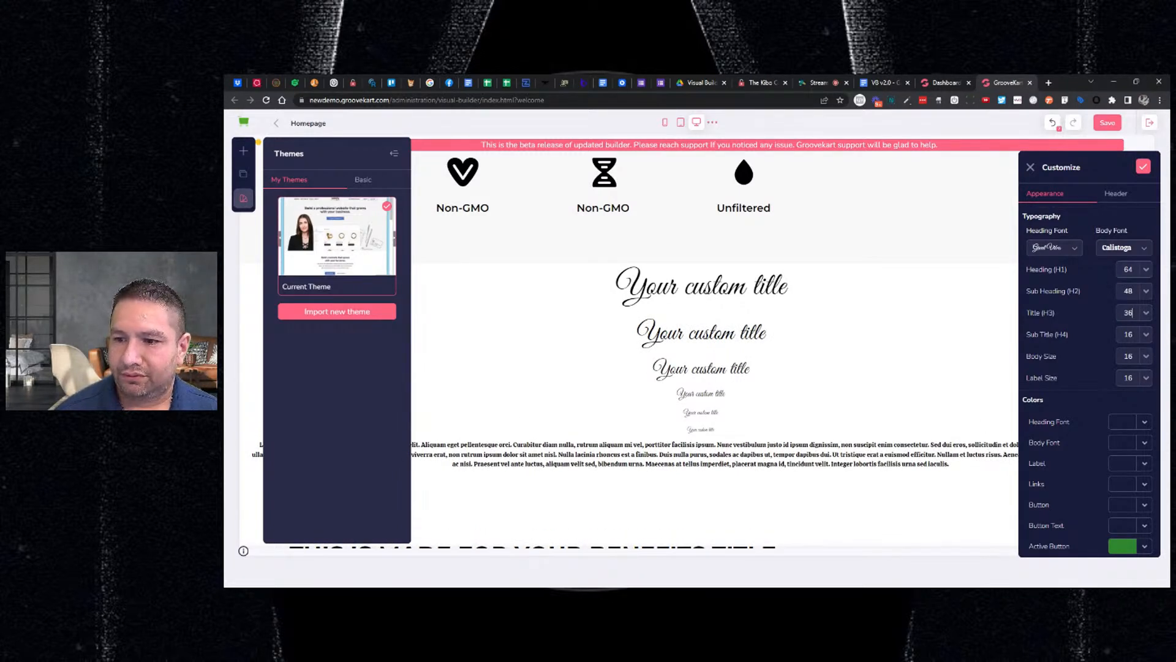
Set the Sub Title (H4) size to 24 and the Label Size to 14.
key("Tab")
type("3")
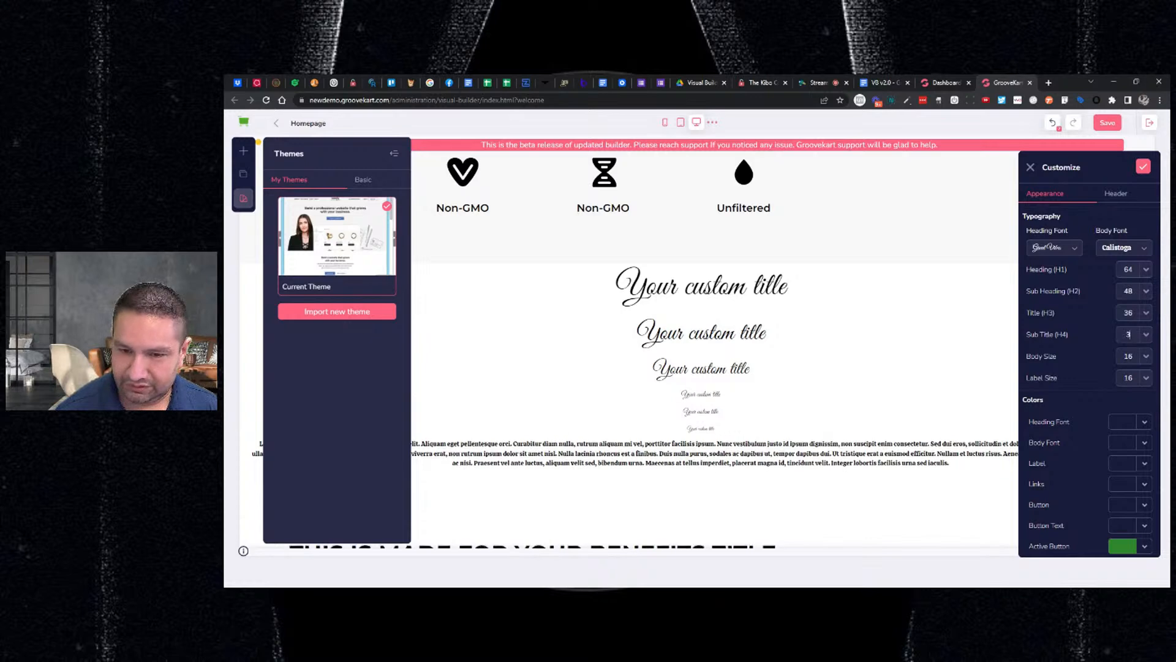
type("024")
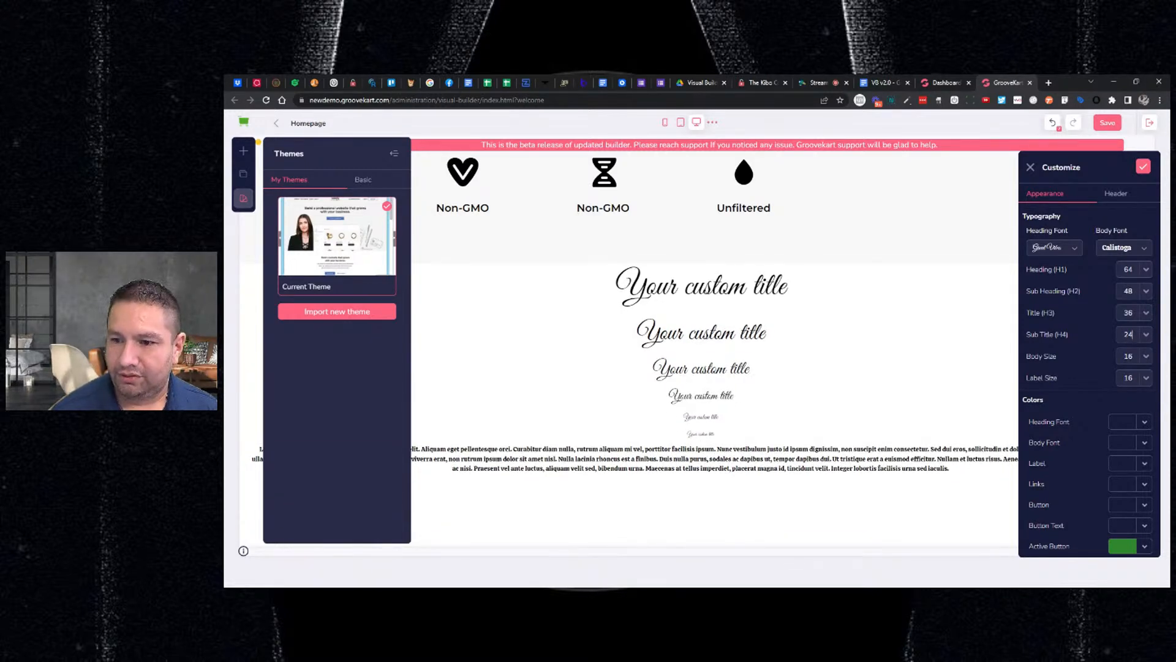
key("Tab")
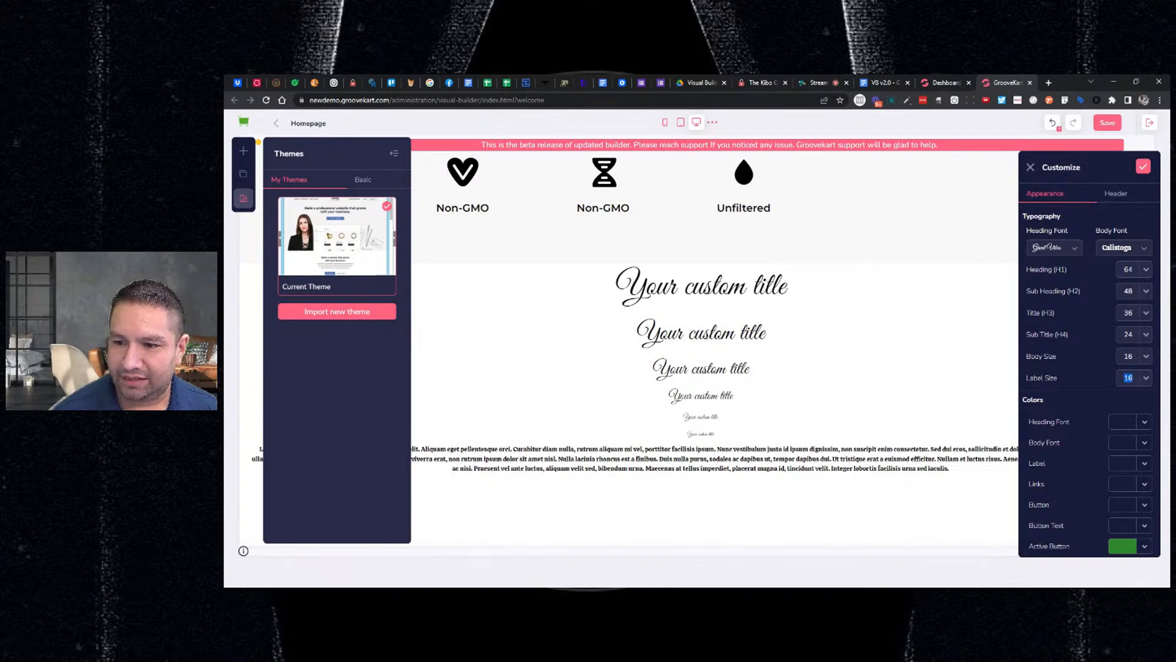
type("14")
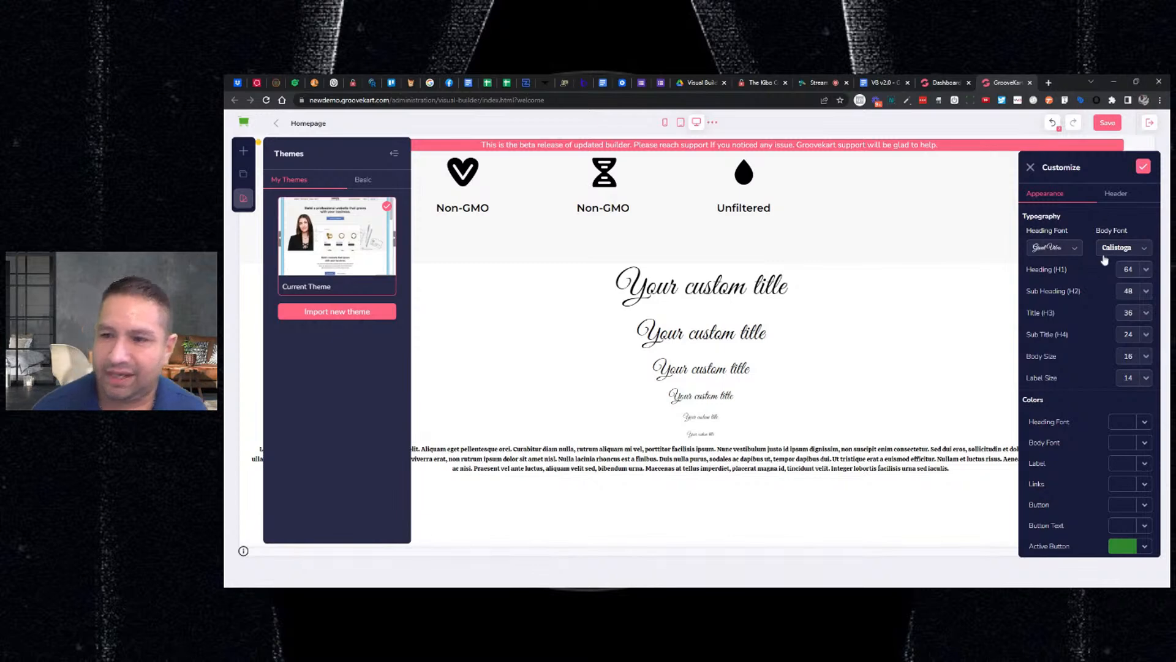
Change the theme's heading font to Helvetica and its body font to Montserrat.
left_click(1058, 249)
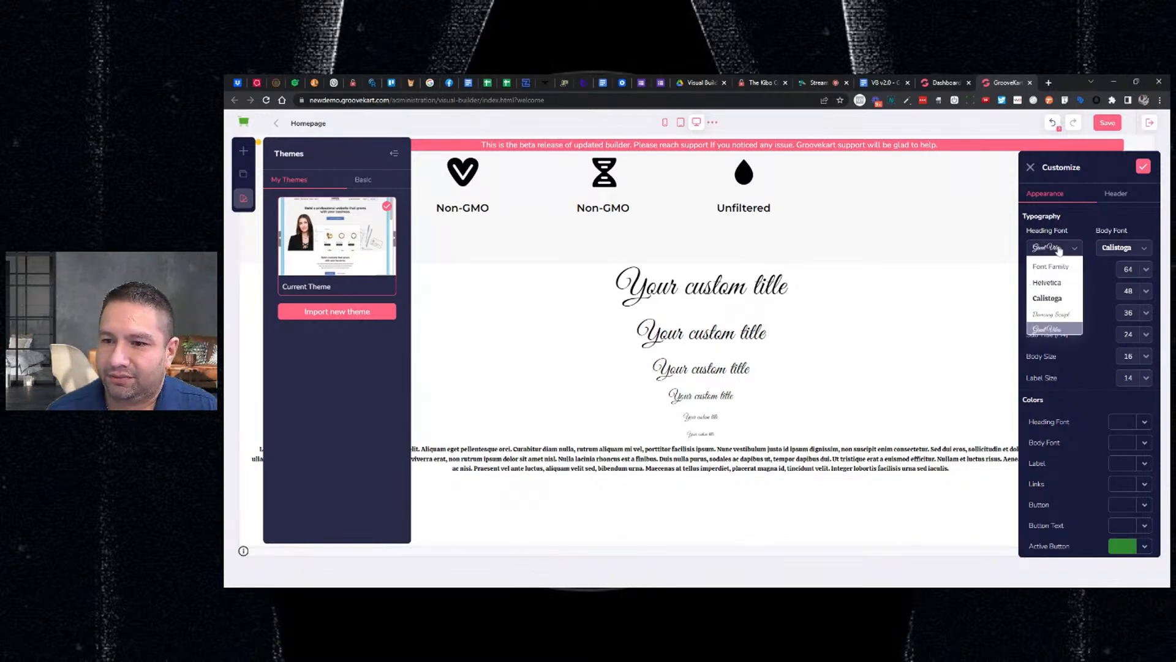
left_click(1050, 283)
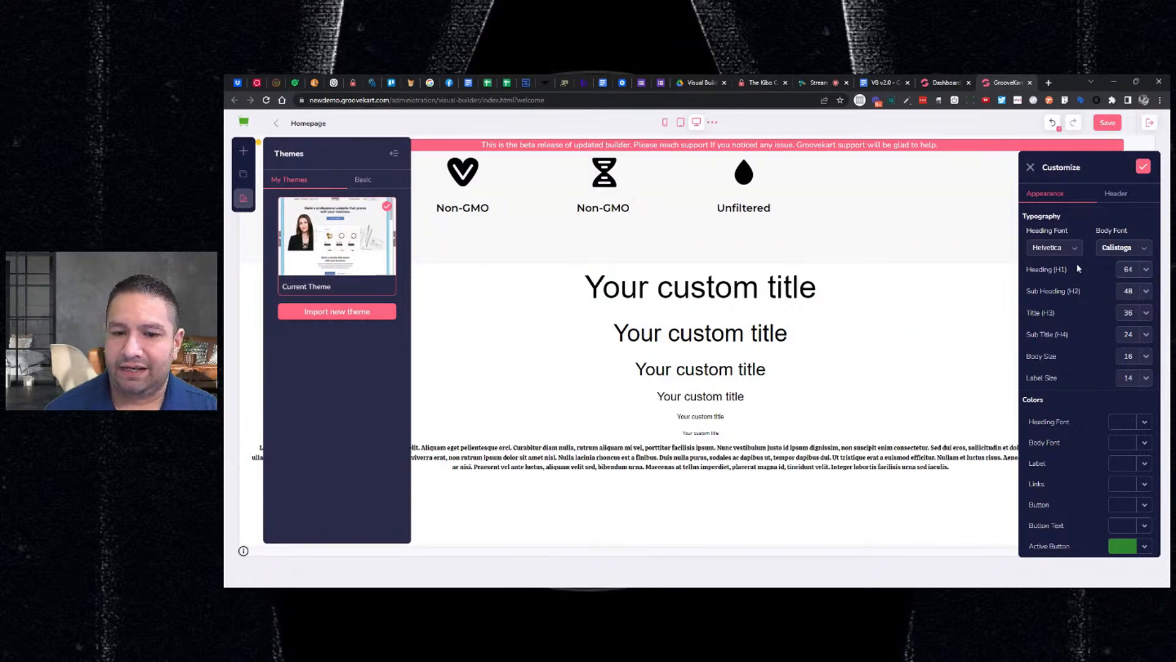
left_click(1118, 248)
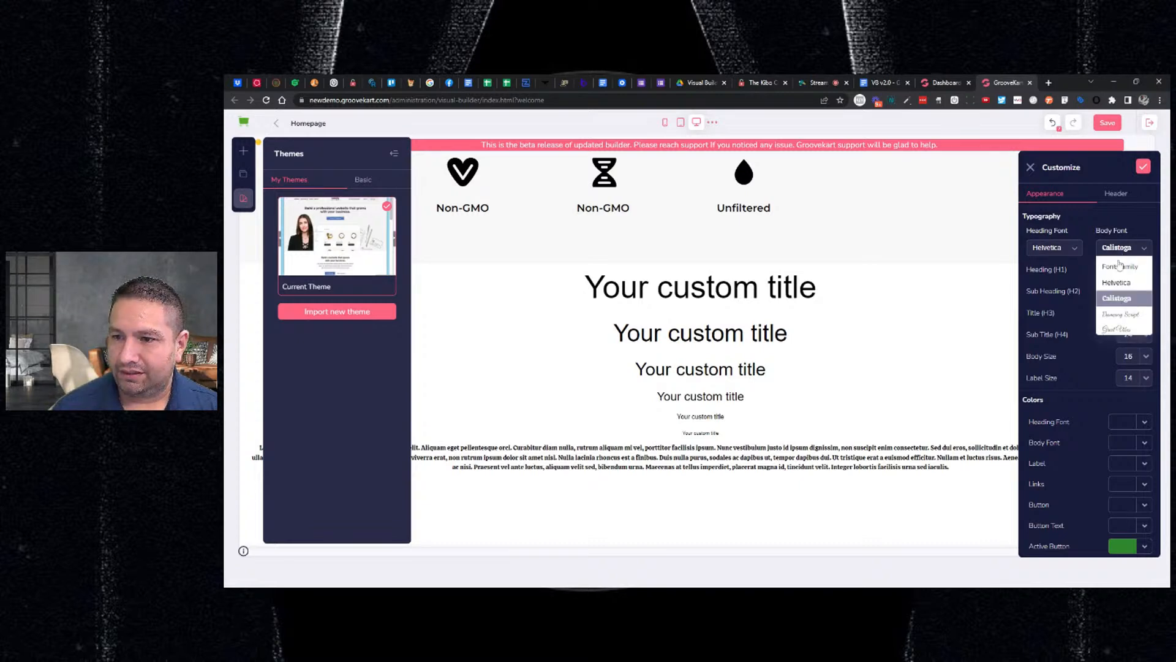
scroll(1126, 299, "down", 3)
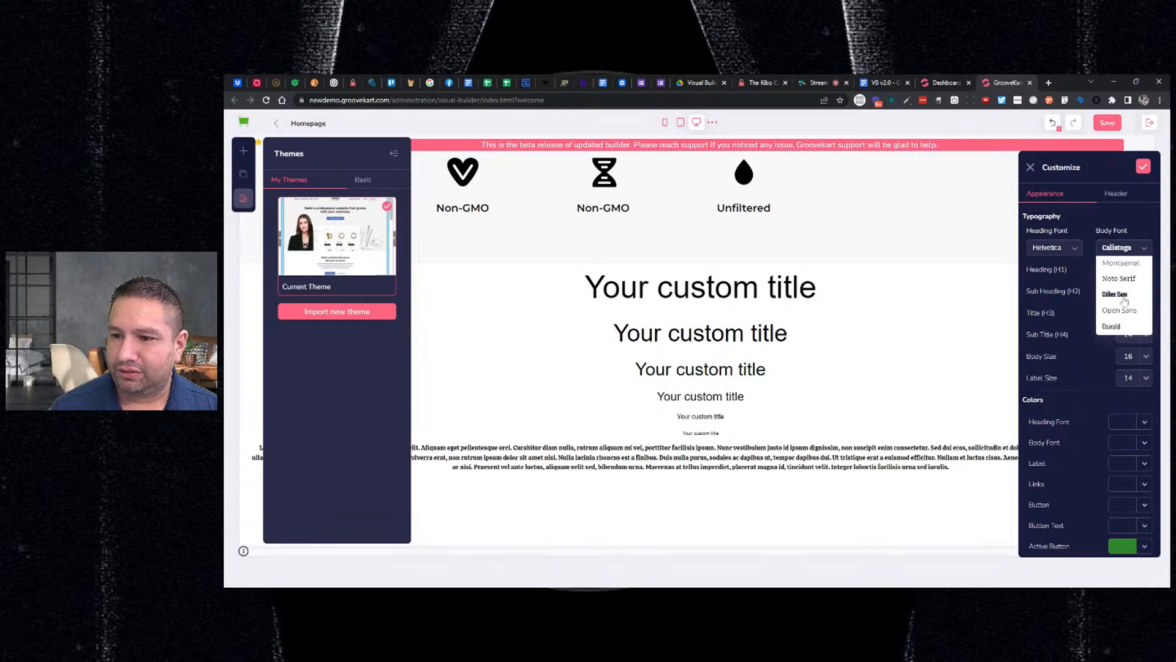
scroll(1125, 299, "down", 2)
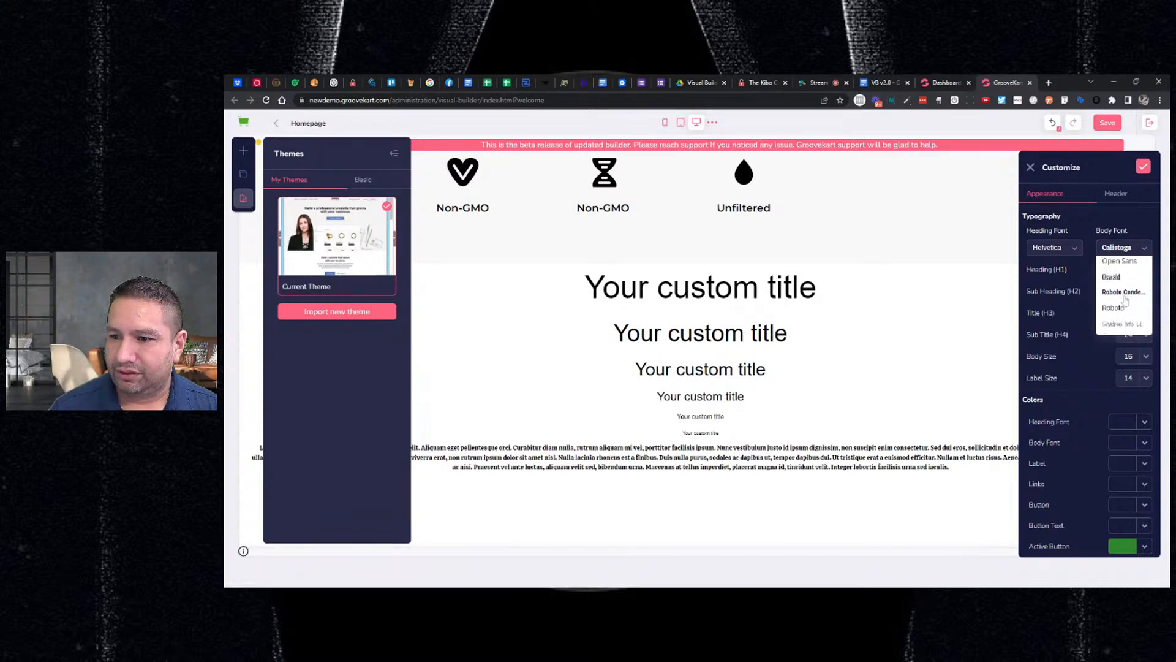
scroll(1125, 294, "up", 2)
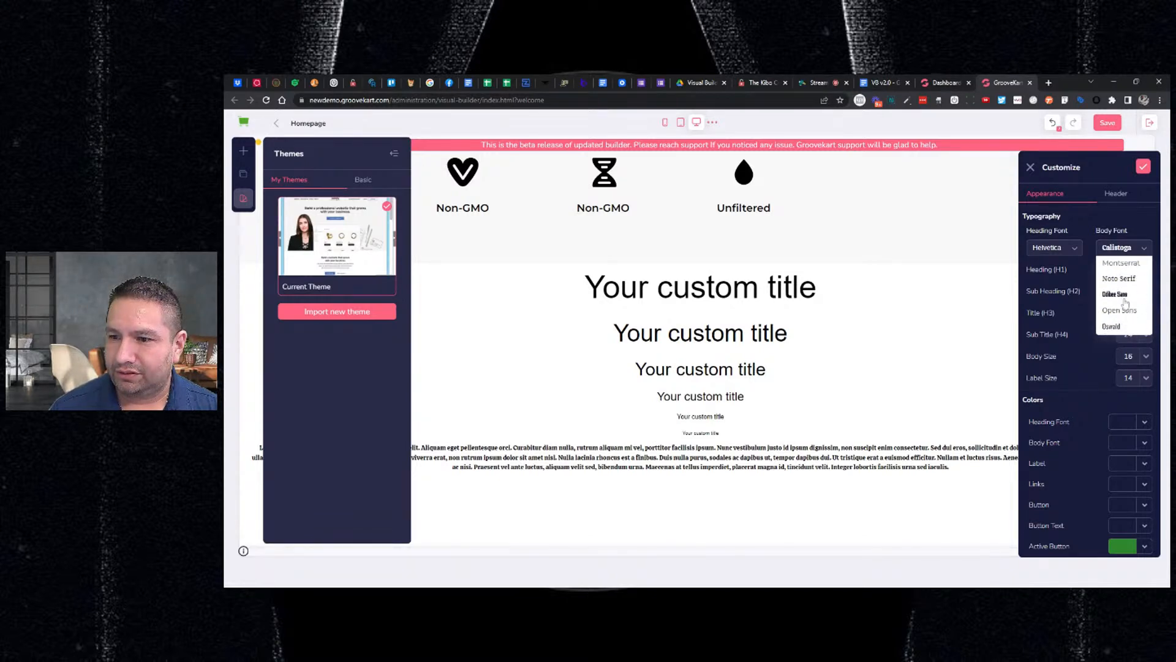
left_click(1124, 264)
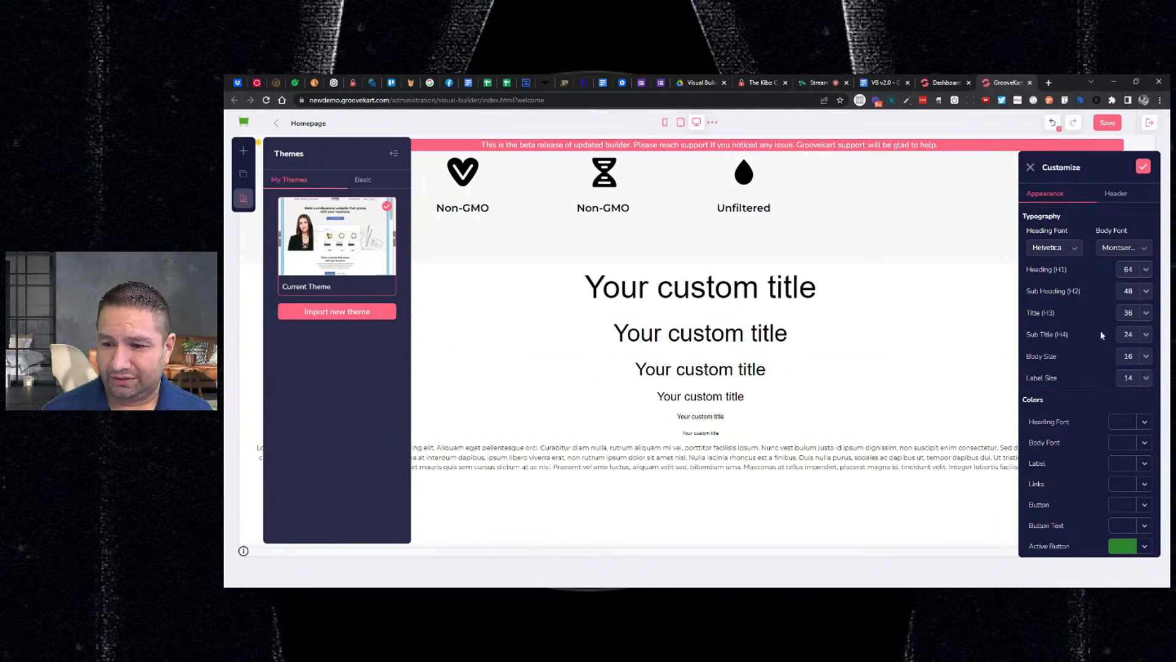
Save the theme's Appearance settings and review the heading and paragraph elements on the homepage.
scroll(700, 343, "down", 1)
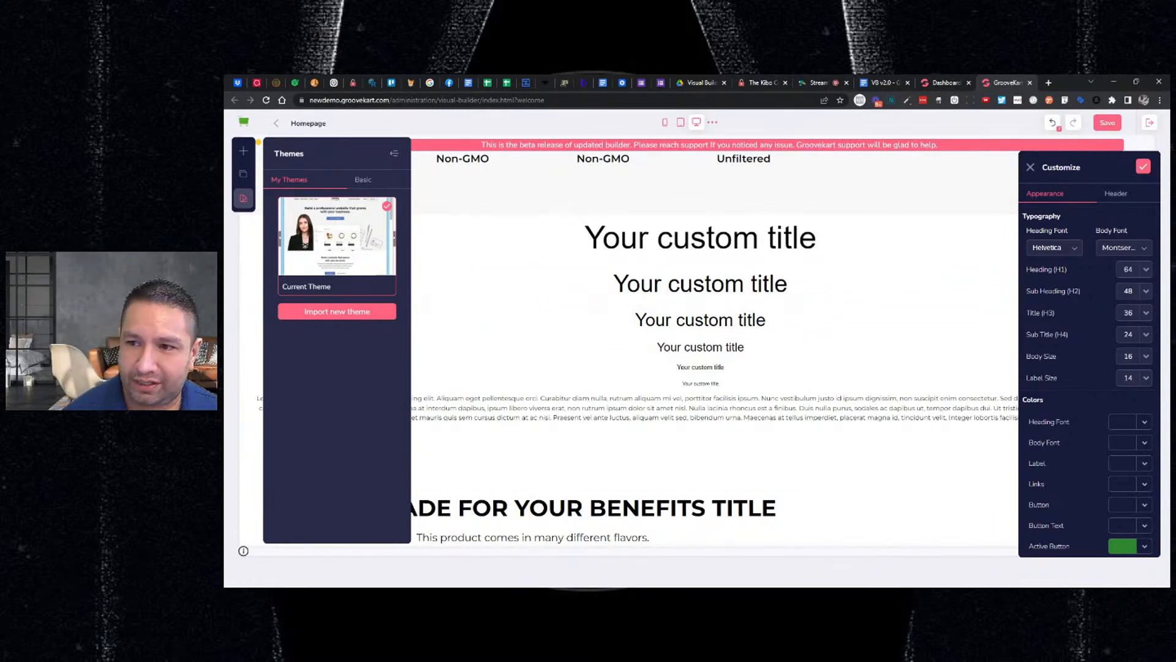
left_click(1143, 166)
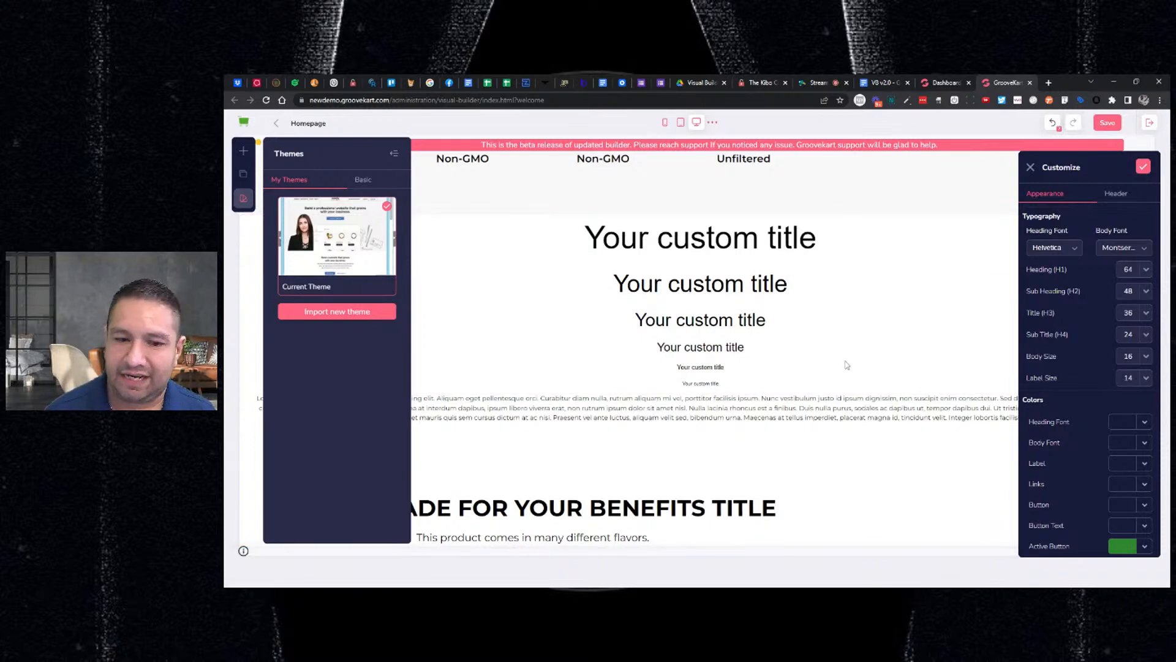
scroll(845, 365, "down", 2)
scroll(844, 364, "down", 3)
scroll(841, 360, "up", 3)
mouse_move(362, 217)
Switch to the Category page, saving the homepage modifications.
left_click(243, 174)
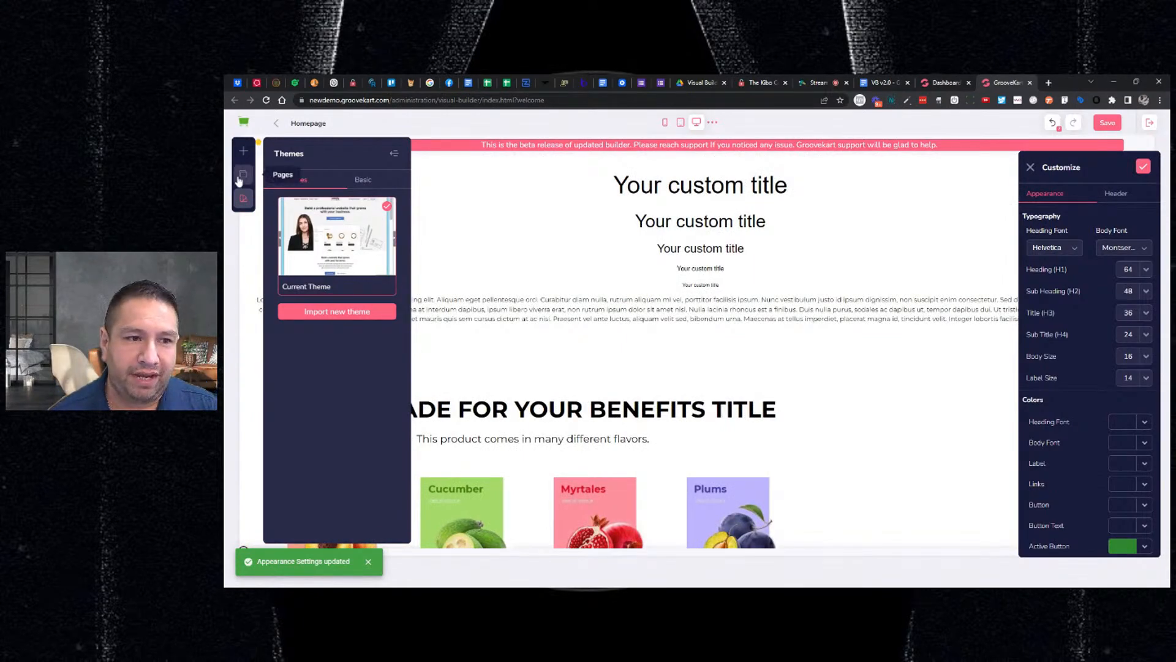
left_click(359, 181)
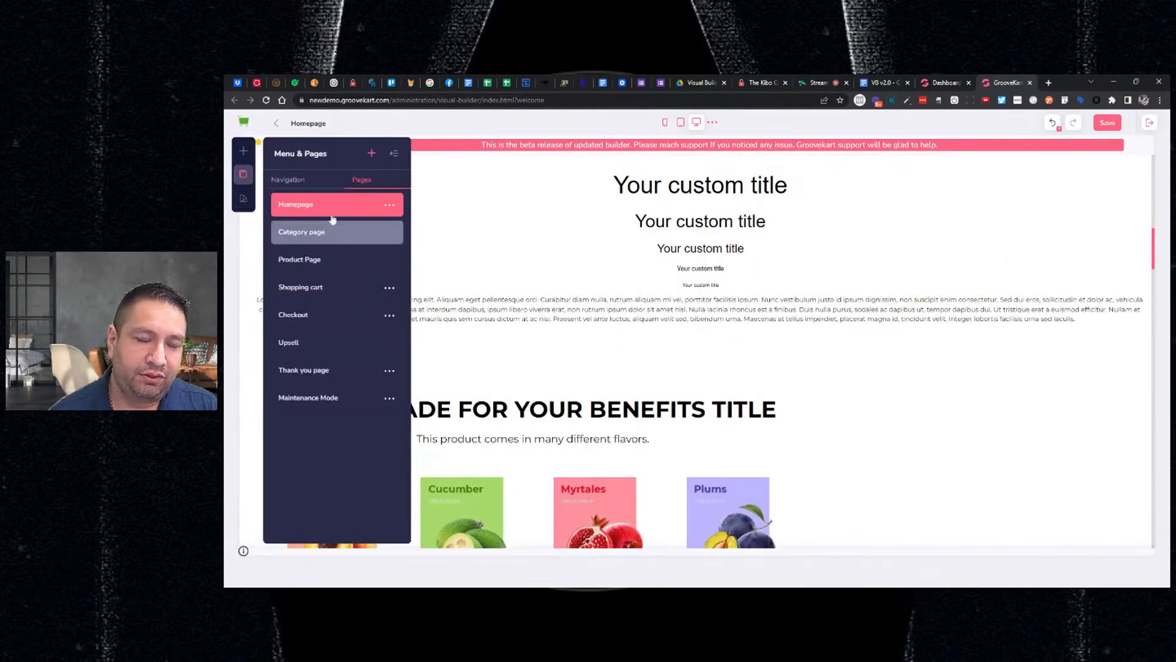
left_click(316, 232)
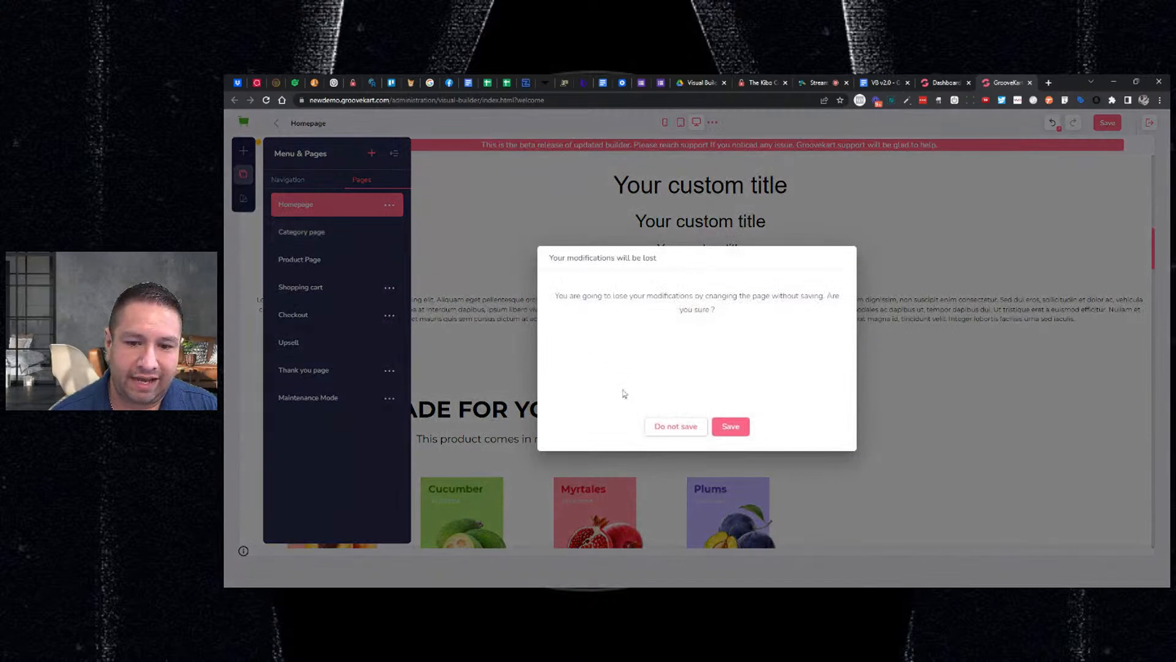
left_click(725, 427)
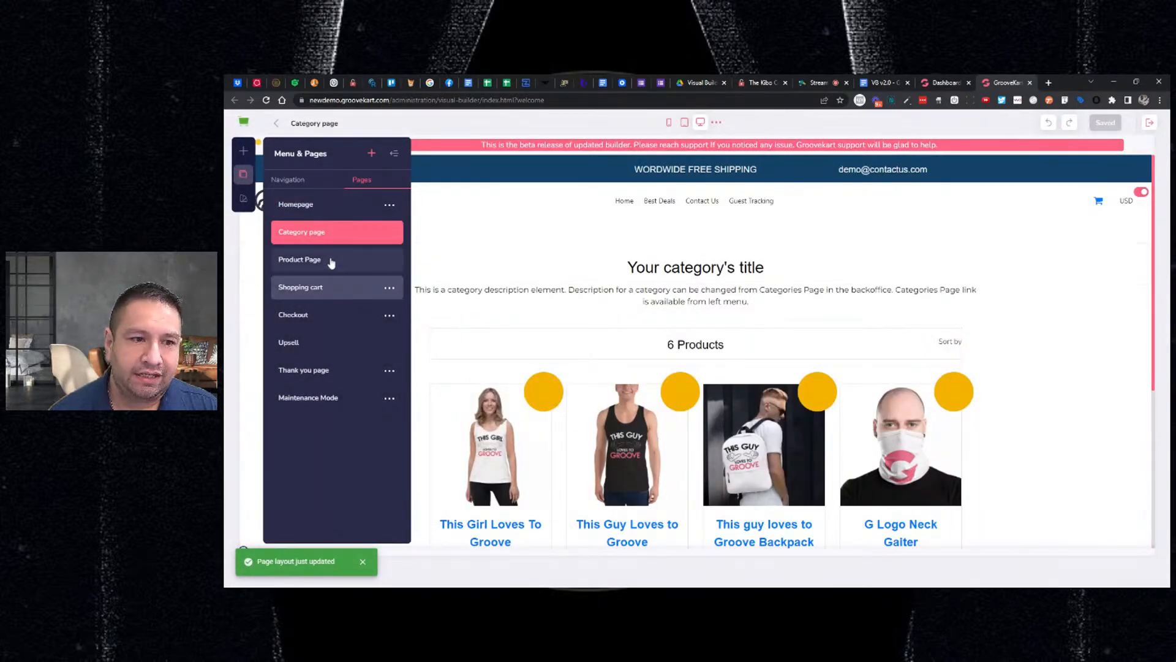
Open the Product Layout with Bumps from the product page layouts.
left_click(330, 260)
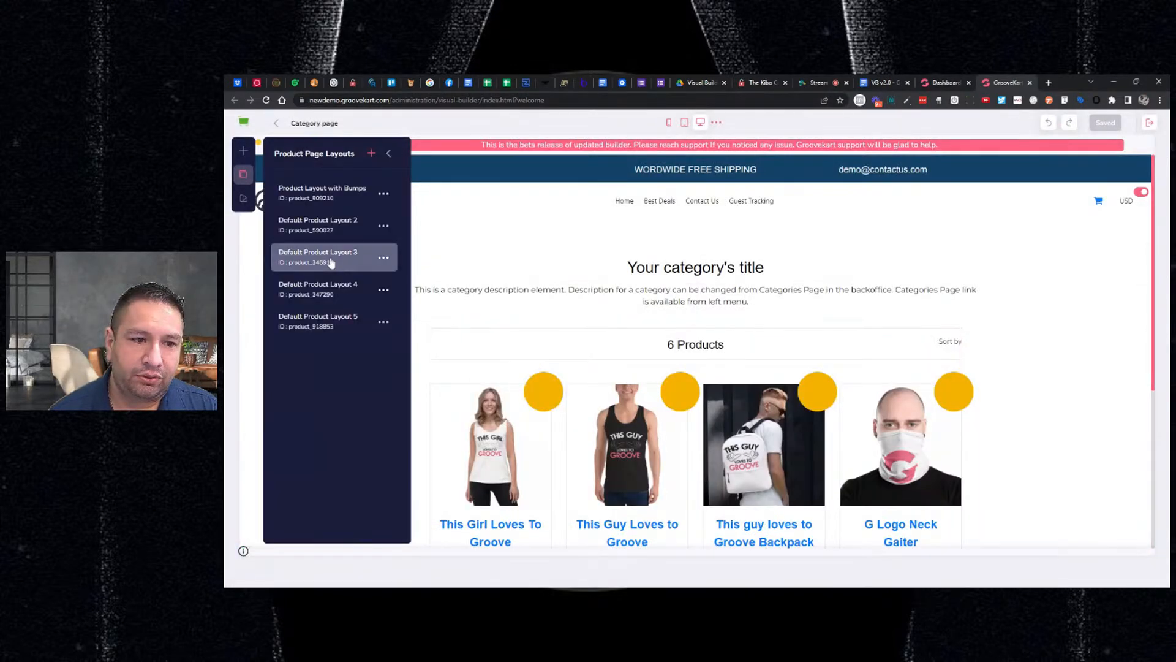
left_click(337, 195)
scroll(674, 298, "down", 1)
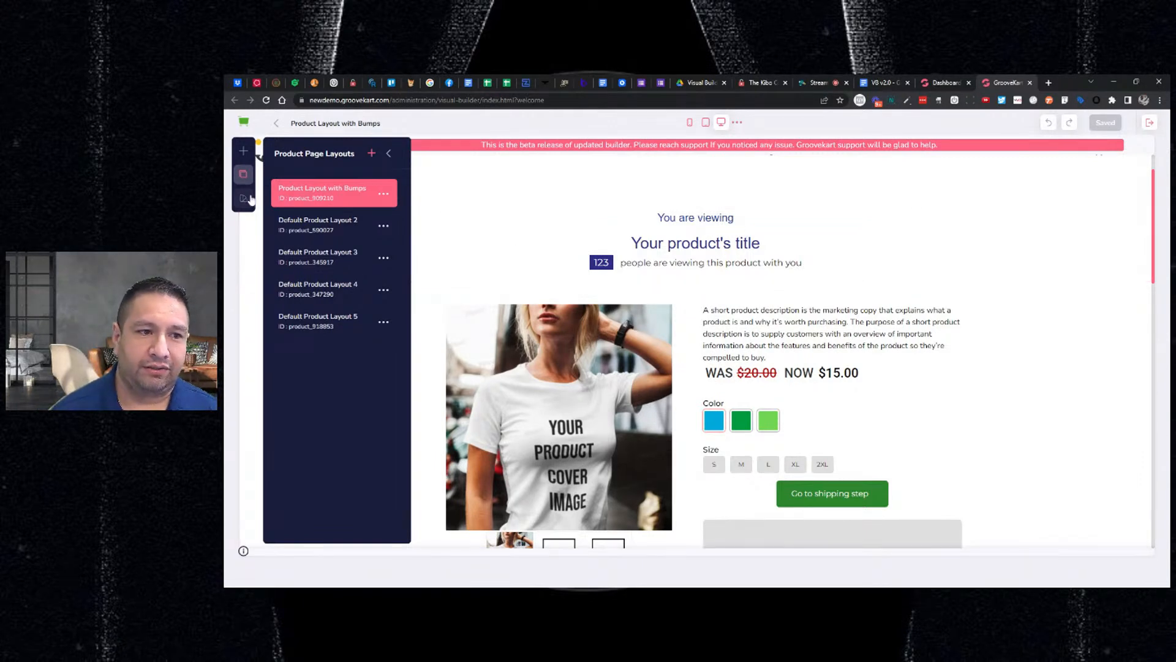
Add an H1 heading element between the special offers box and the More details section.
left_click(243, 150)
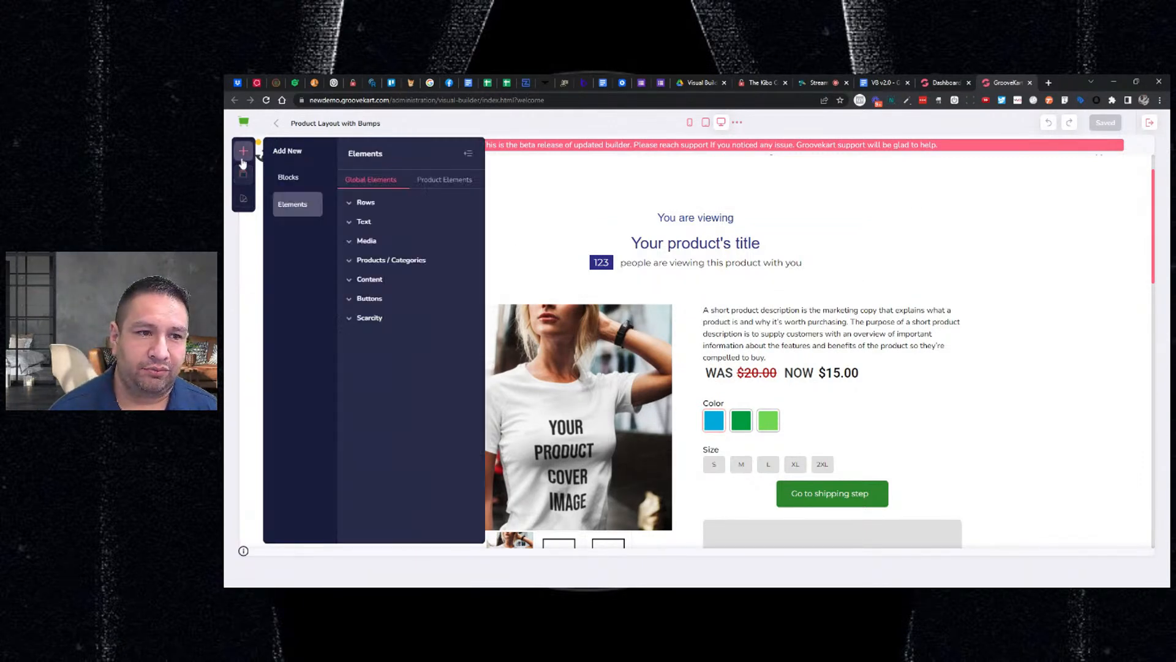
left_click(368, 204)
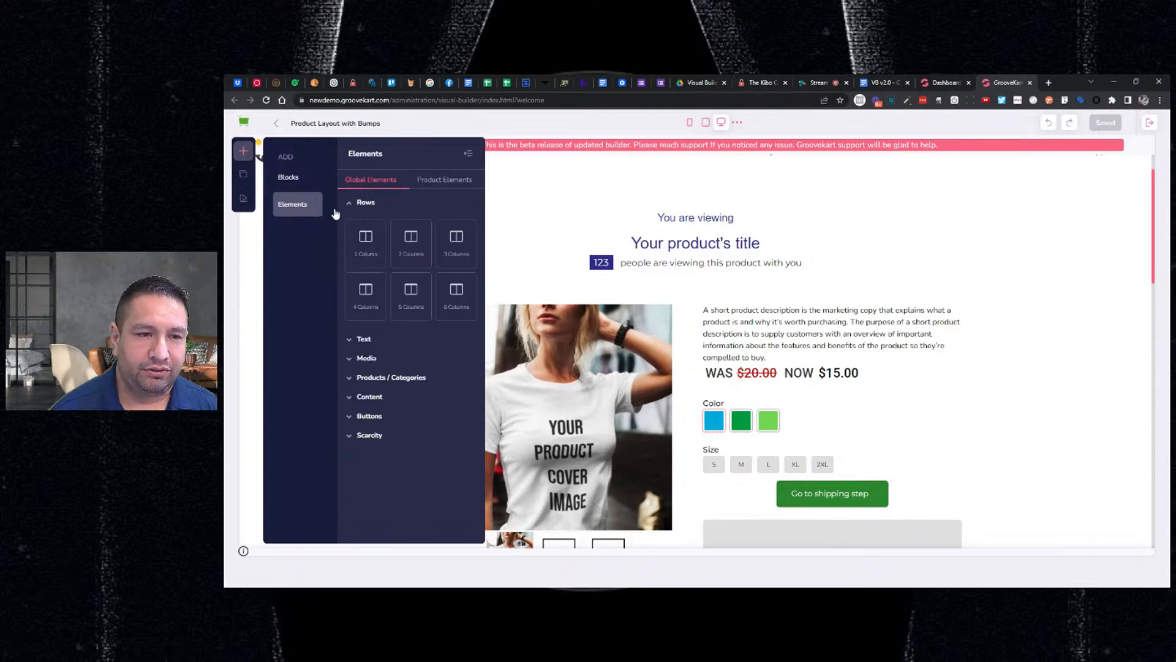
left_click(298, 180)
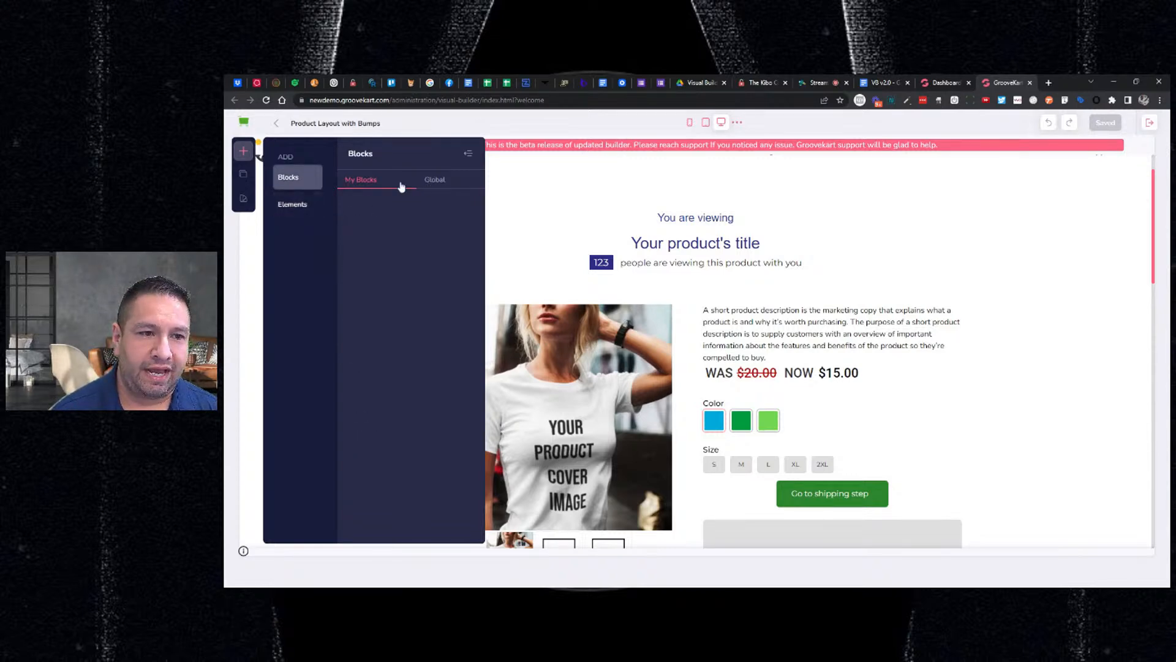
left_click(305, 204)
left_click(358, 222)
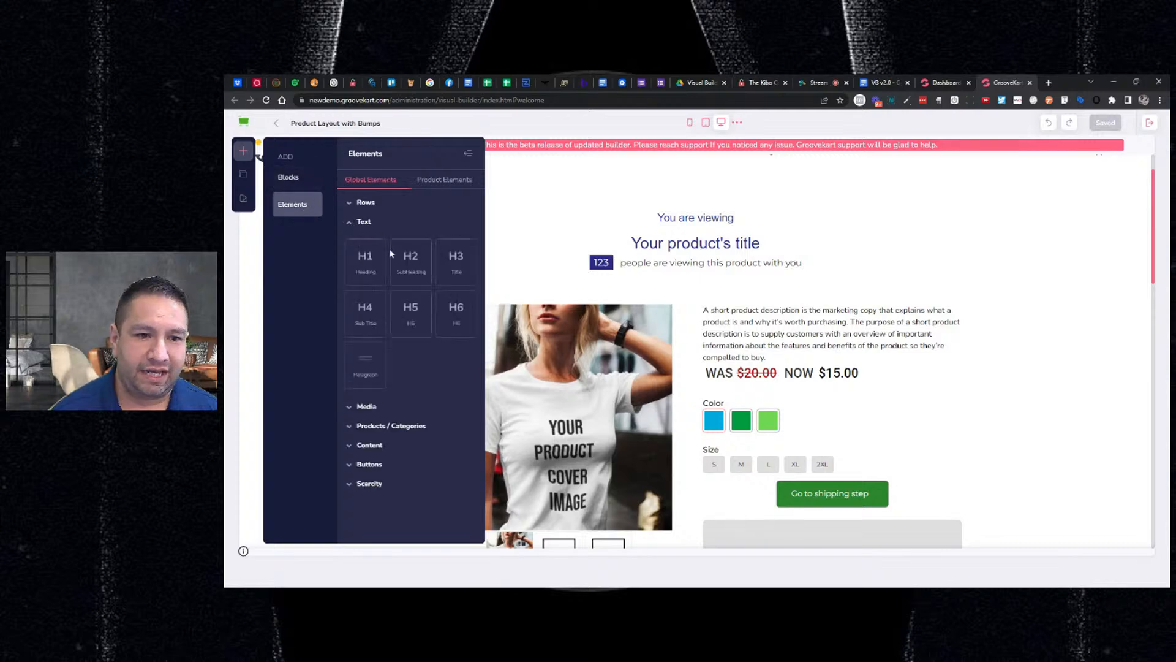
scroll(584, 362, "down", 10)
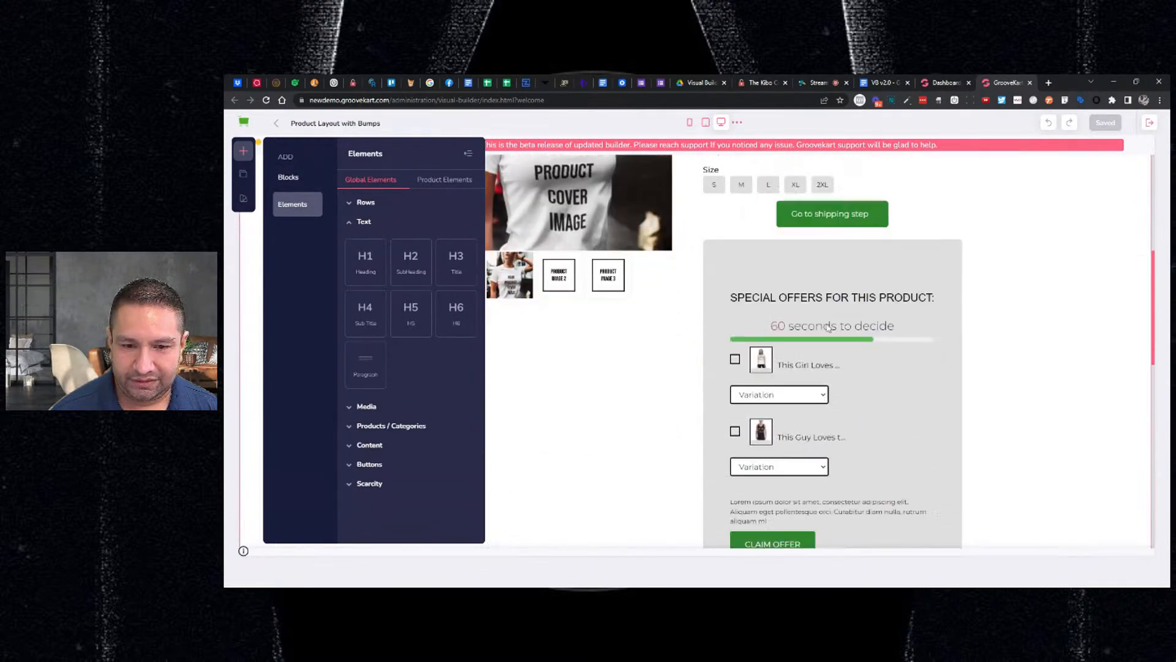
left_click_drag(365, 257, 651, 395)
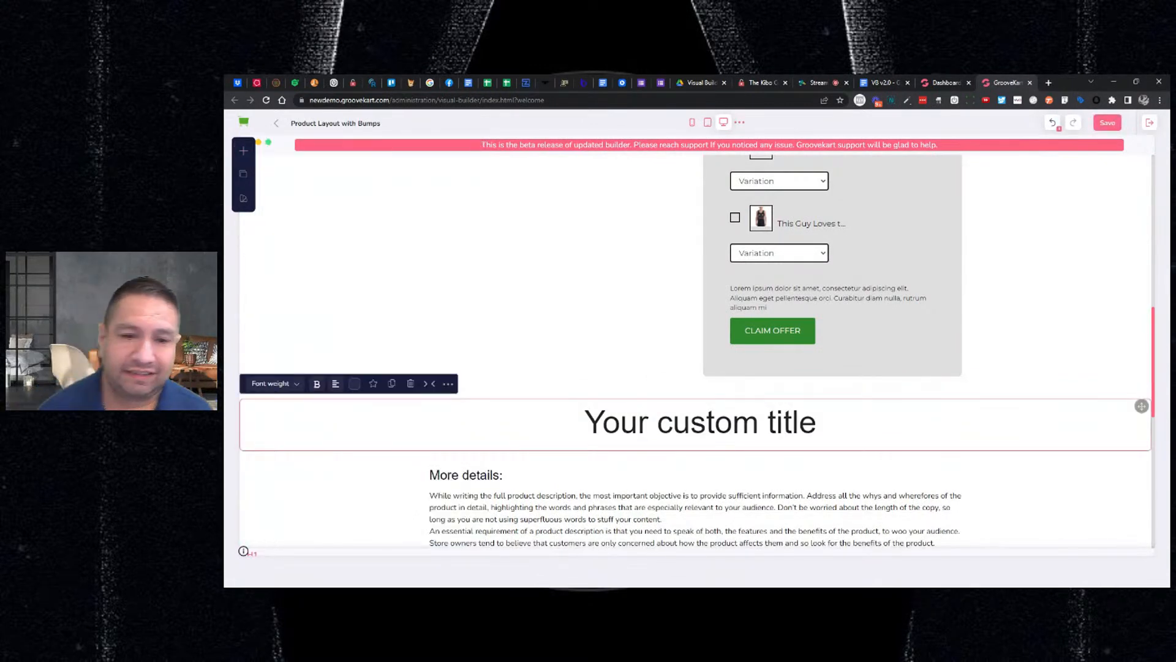
Reopen the current theme's customization and set the Heading Font color to black #000000 and the Body Font color to the darkest gray shade.
left_click(243, 198)
mouse_move(295, 218)
left_click(337, 234)
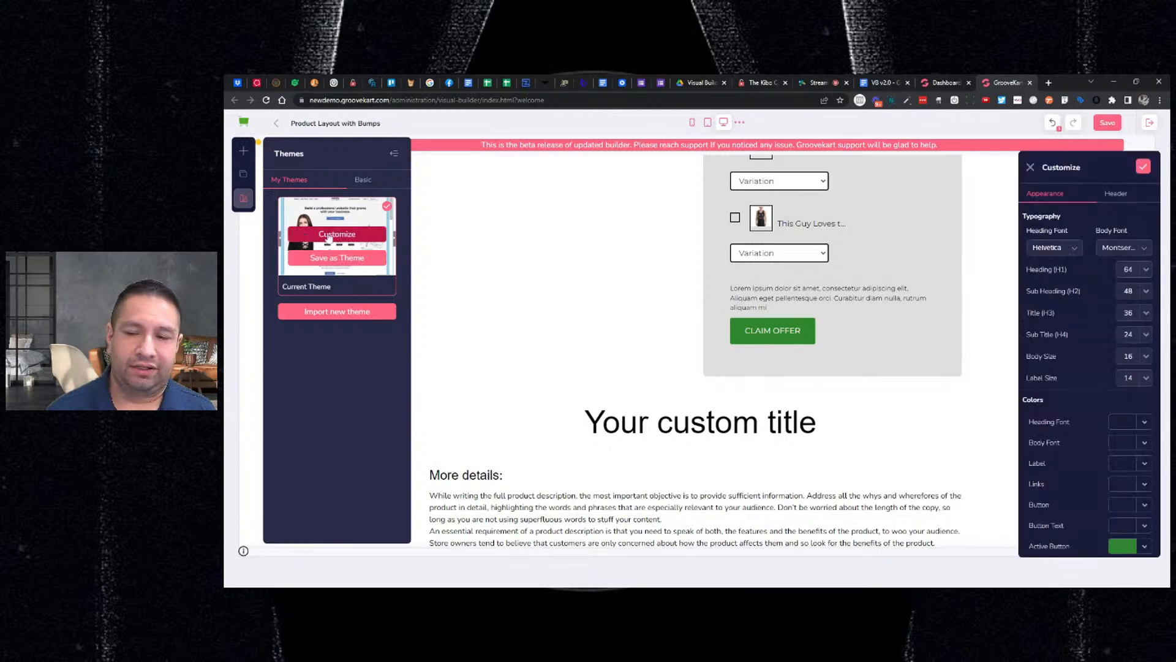
scroll(1093, 316, "down", 1)
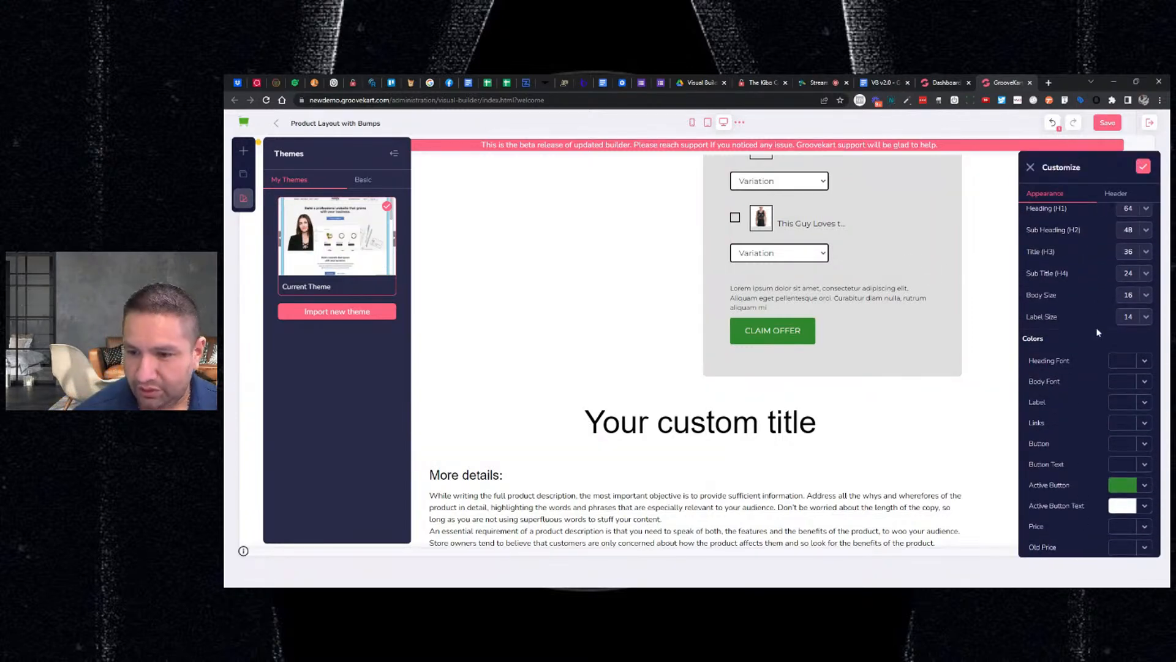
left_click(1120, 365)
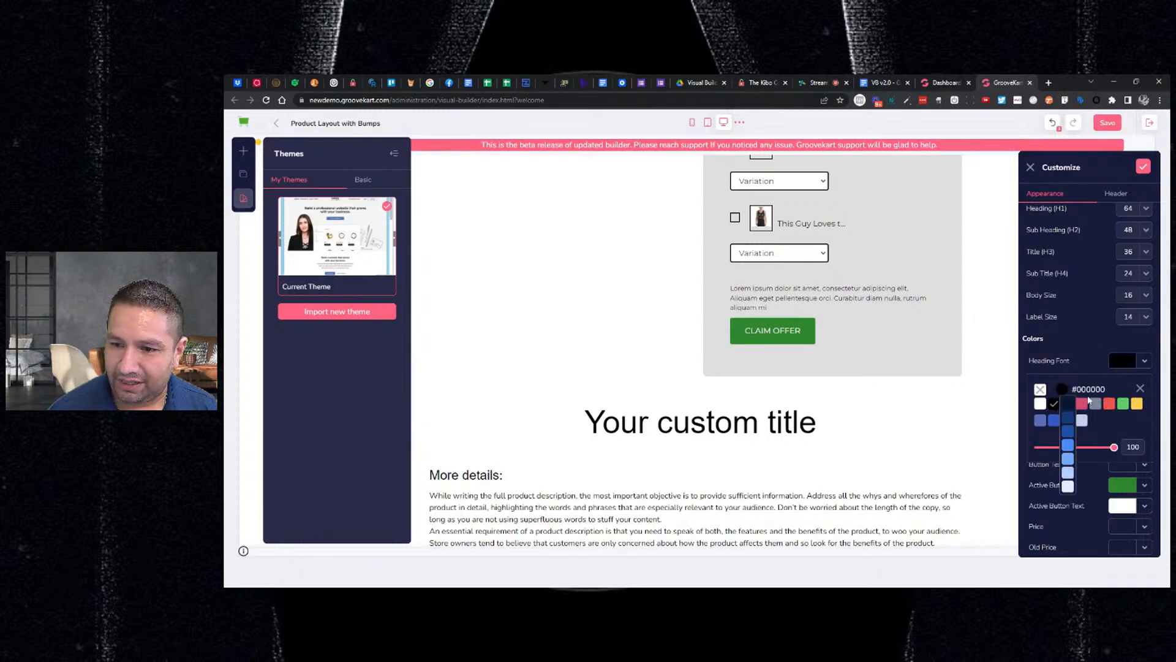
left_click(1142, 391)
left_click(1129, 386)
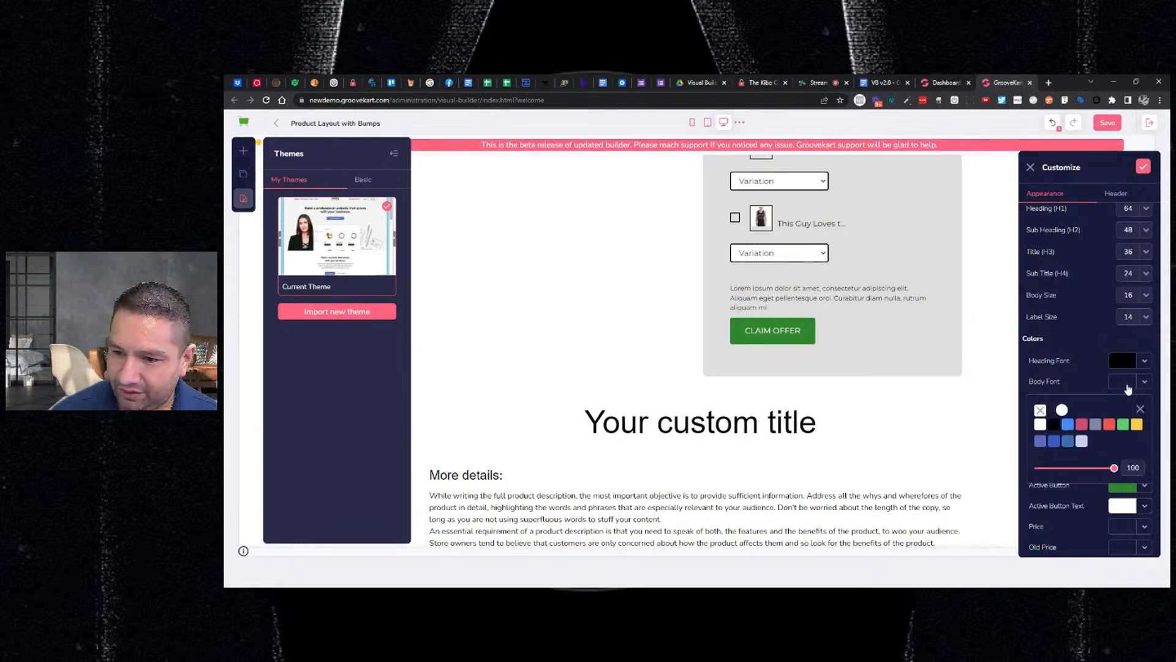
mouse_move(1083, 427)
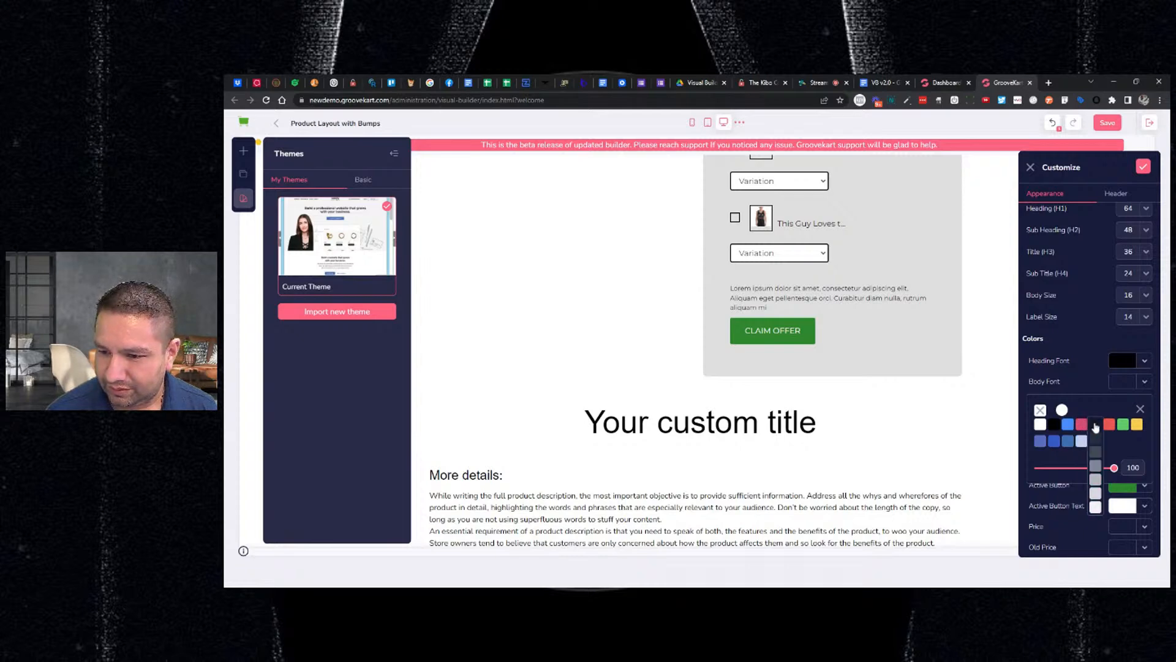
left_click(1096, 434)
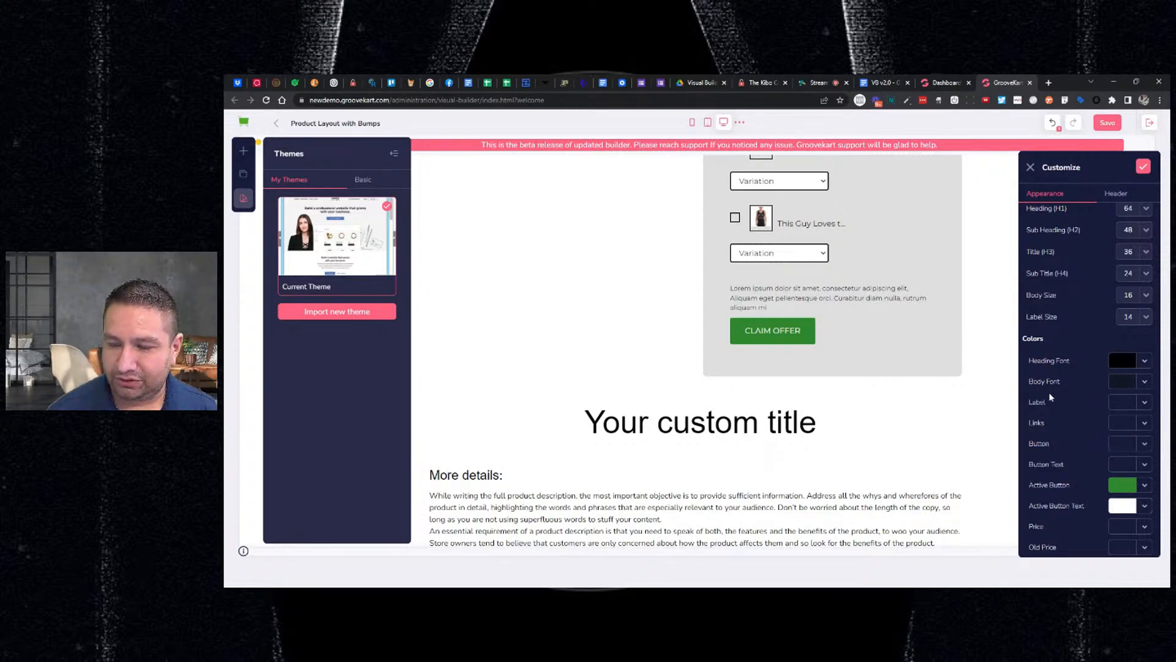
Set the theme's Label color to a custom magenta.
left_click(1120, 405)
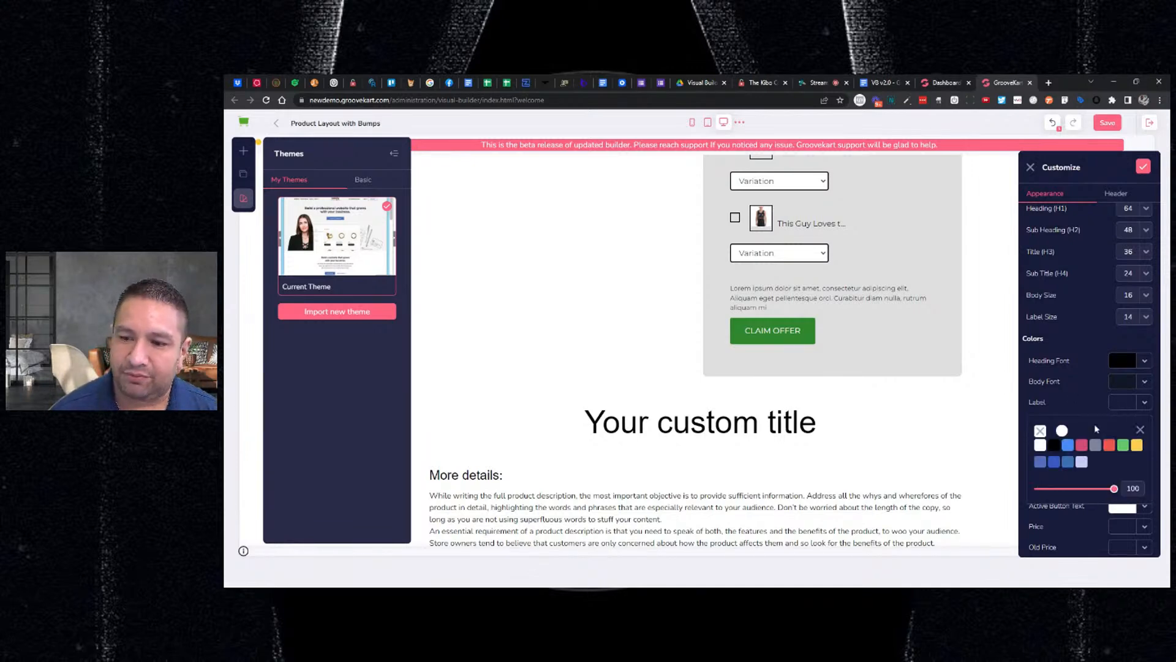
mouse_move(1088, 442)
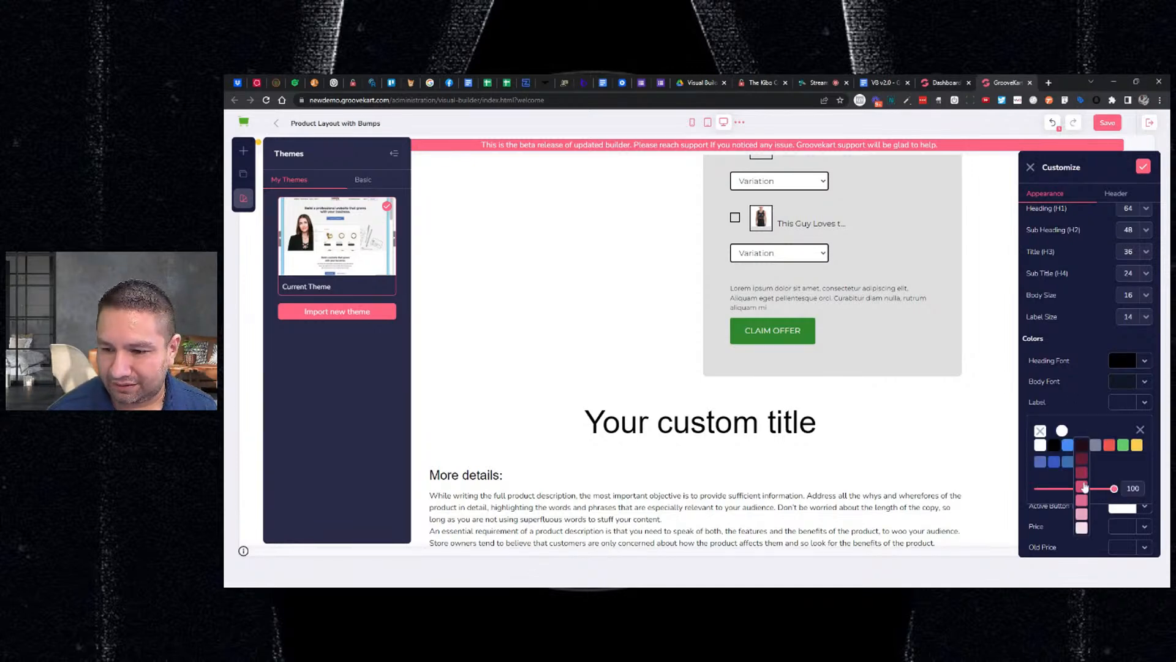
left_click(1084, 487)
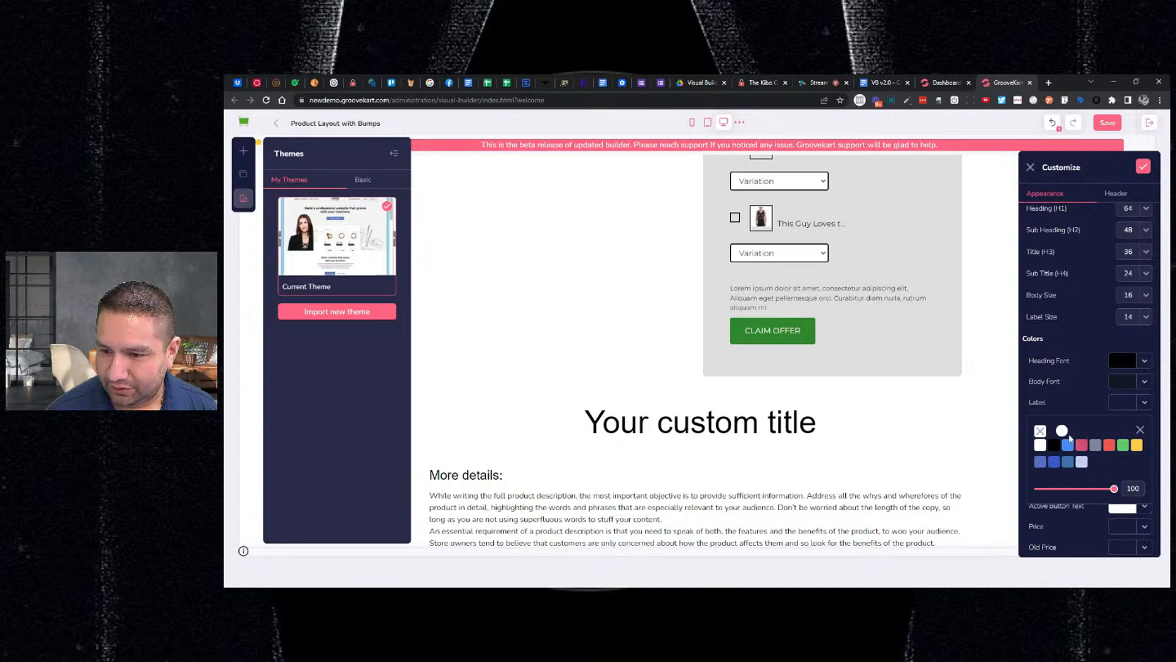
left_click(1063, 431)
left_click_drag(1109, 446, 1110, 436)
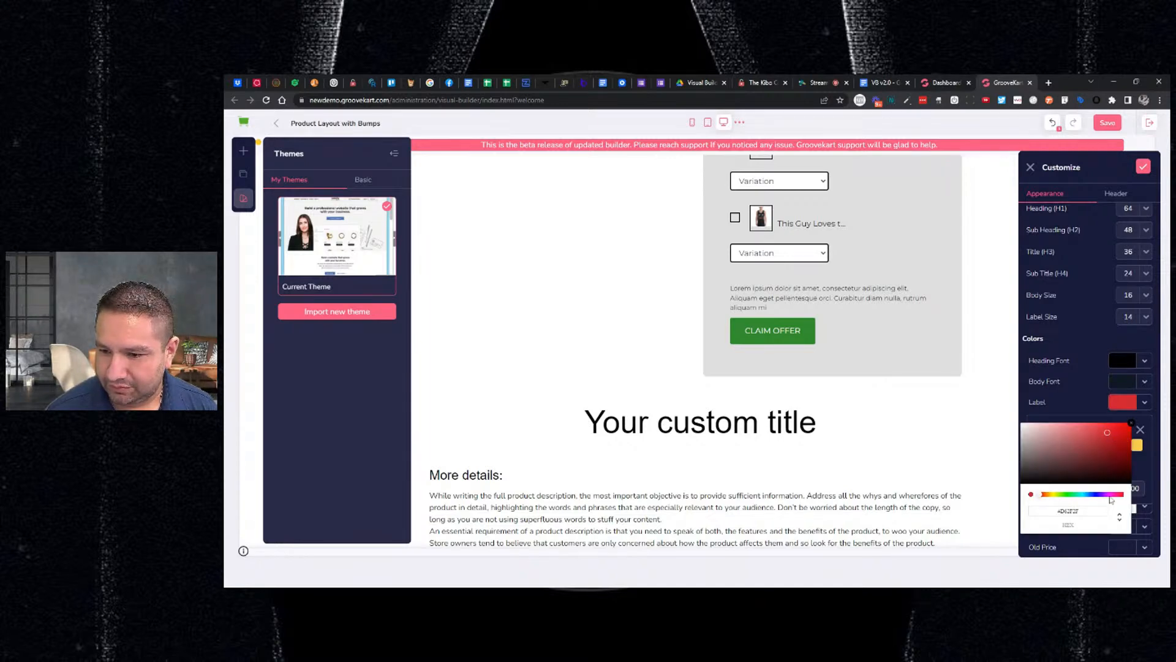
left_click(1110, 494)
left_click(1114, 437)
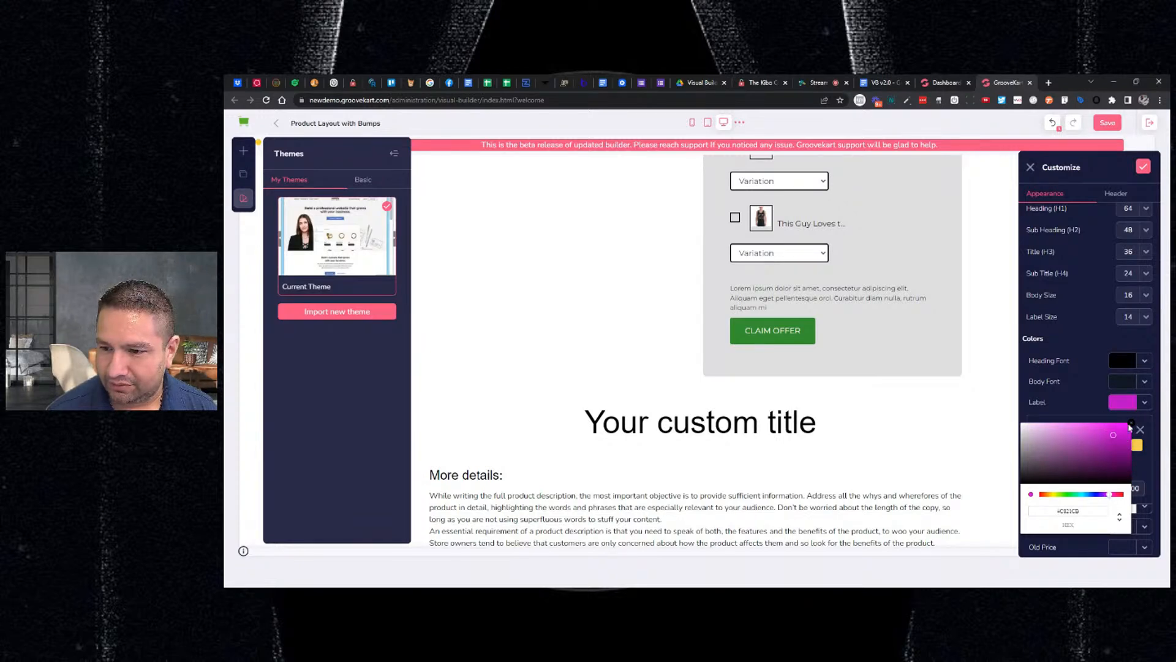
left_click(1130, 426)
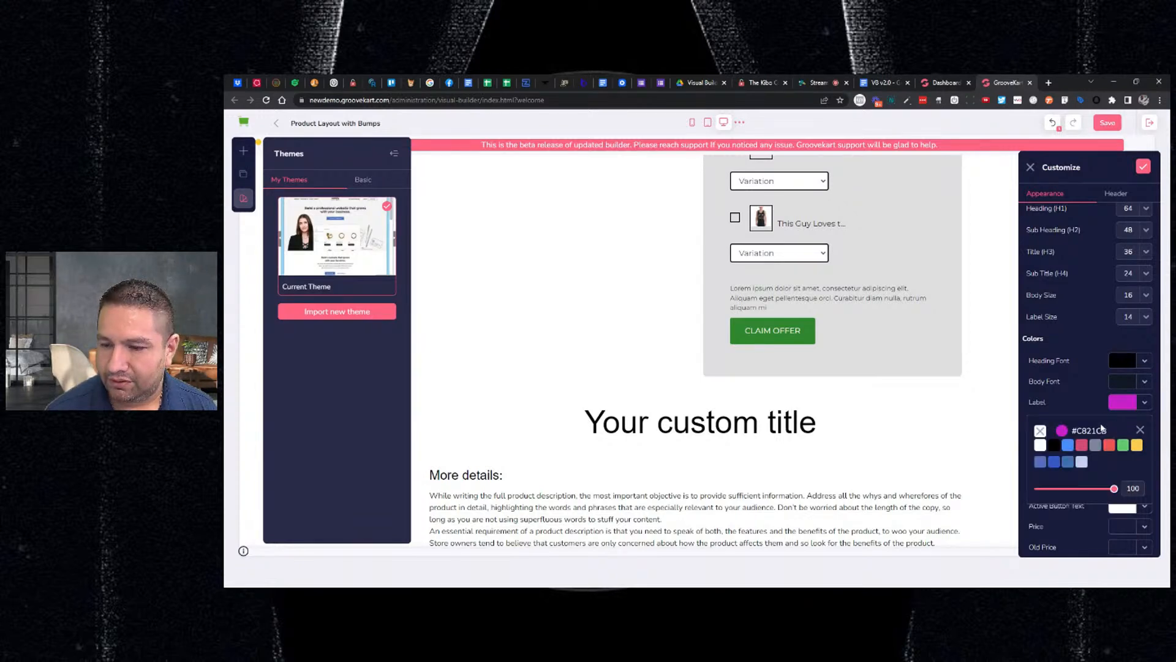
left_click(1140, 429)
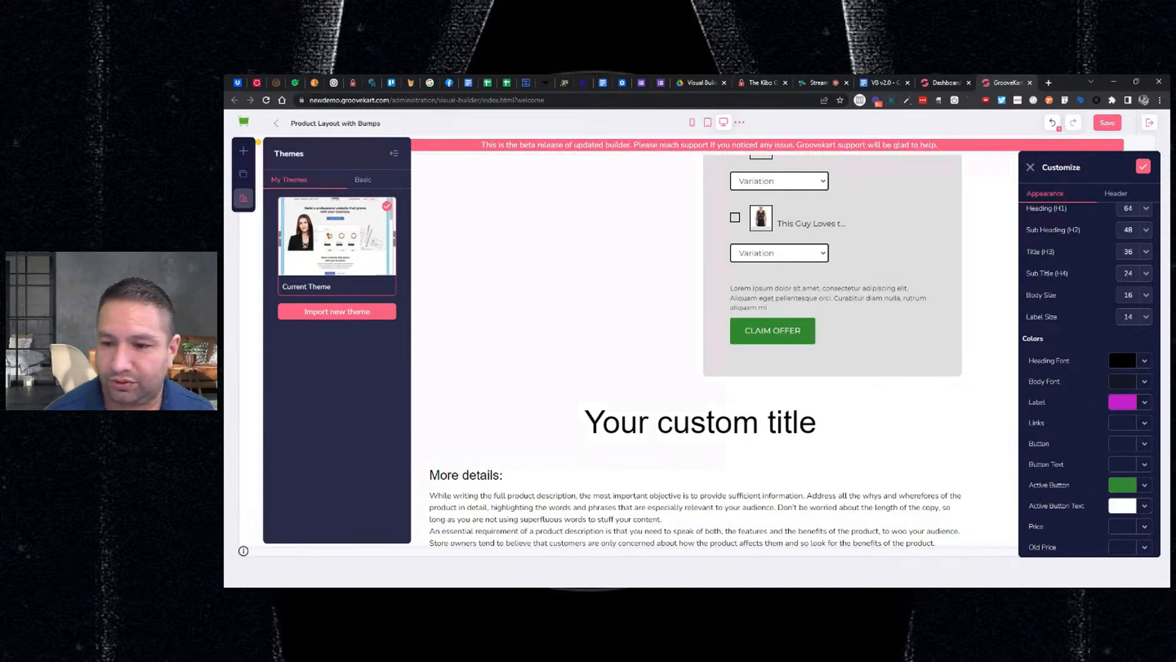
Set the theme's Links color to a dark blue shade.
scroll(905, 436, "down", 1)
scroll(905, 435, "up", 3)
scroll(905, 436, "up", 4)
scroll(994, 408, "down", 2)
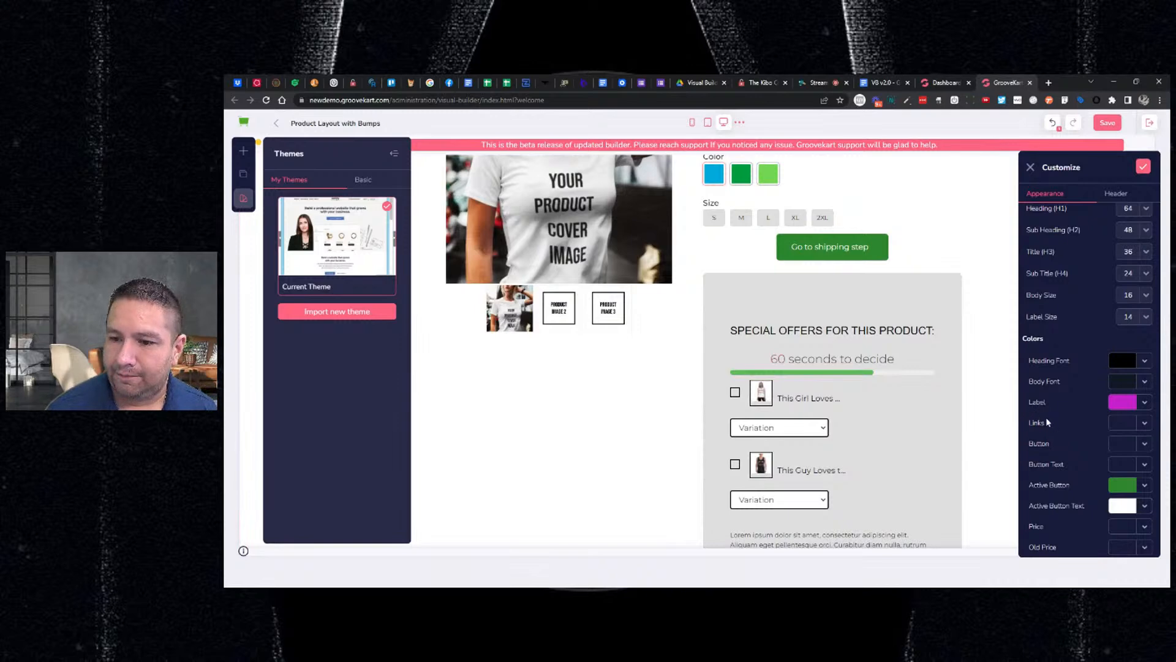
left_click(1115, 427)
mouse_move(1071, 479)
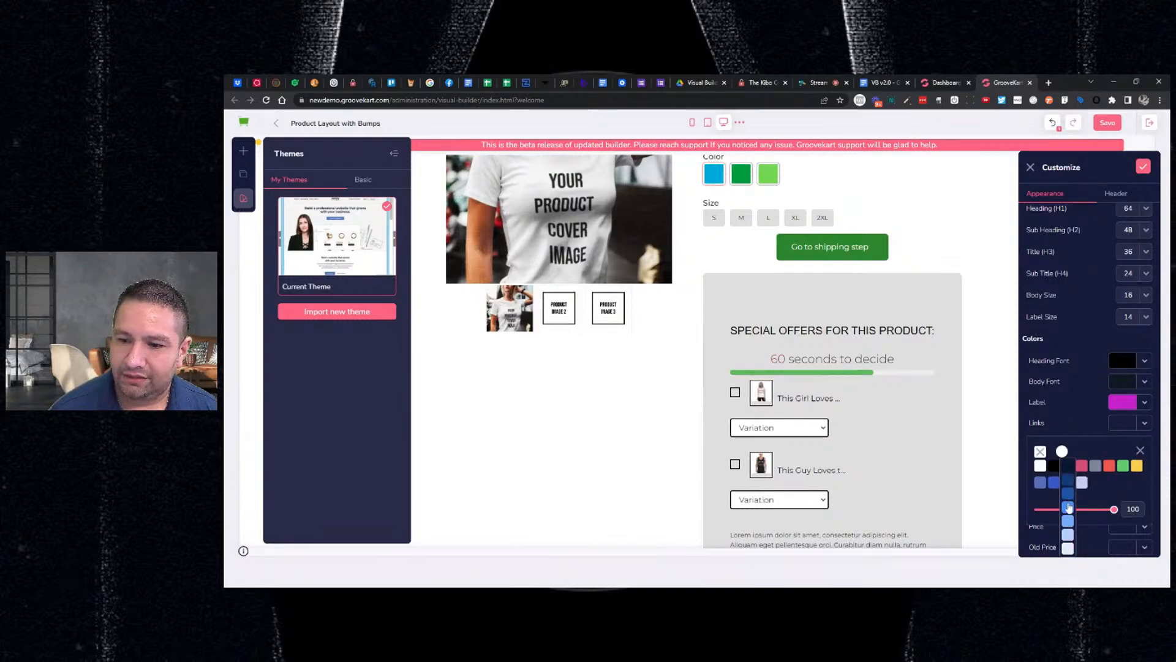
left_click(1067, 499)
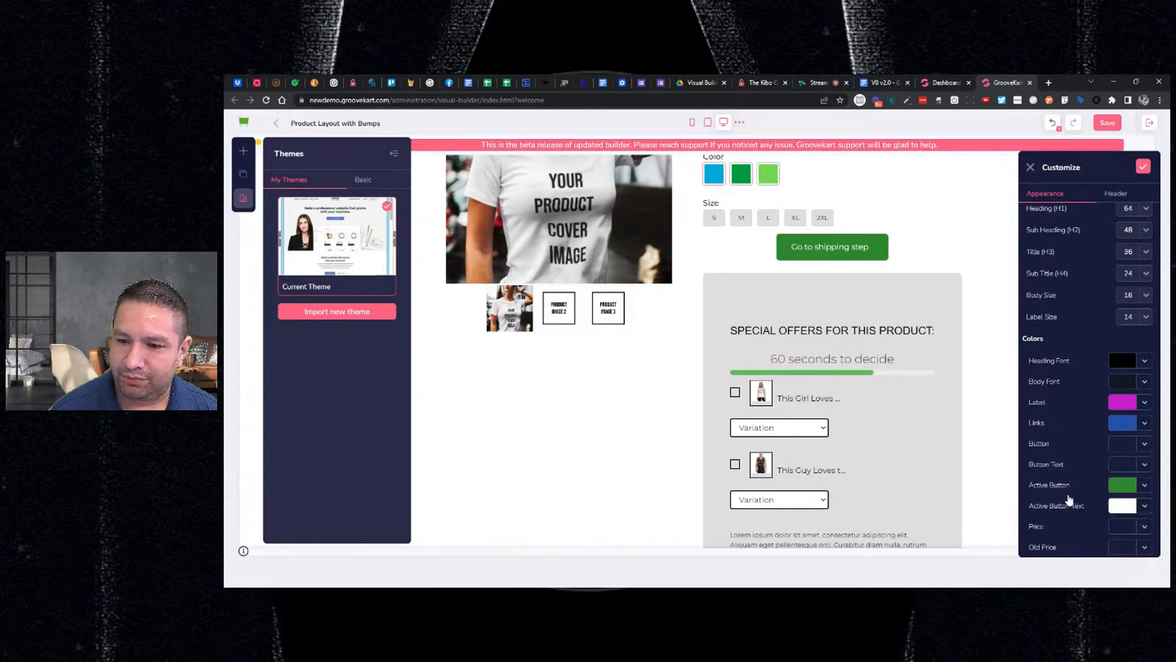
Set the theme's Button color to a medium-dark green and the Button Text color to white #FFFFFF.
left_click(1114, 448)
mouse_move(1124, 491)
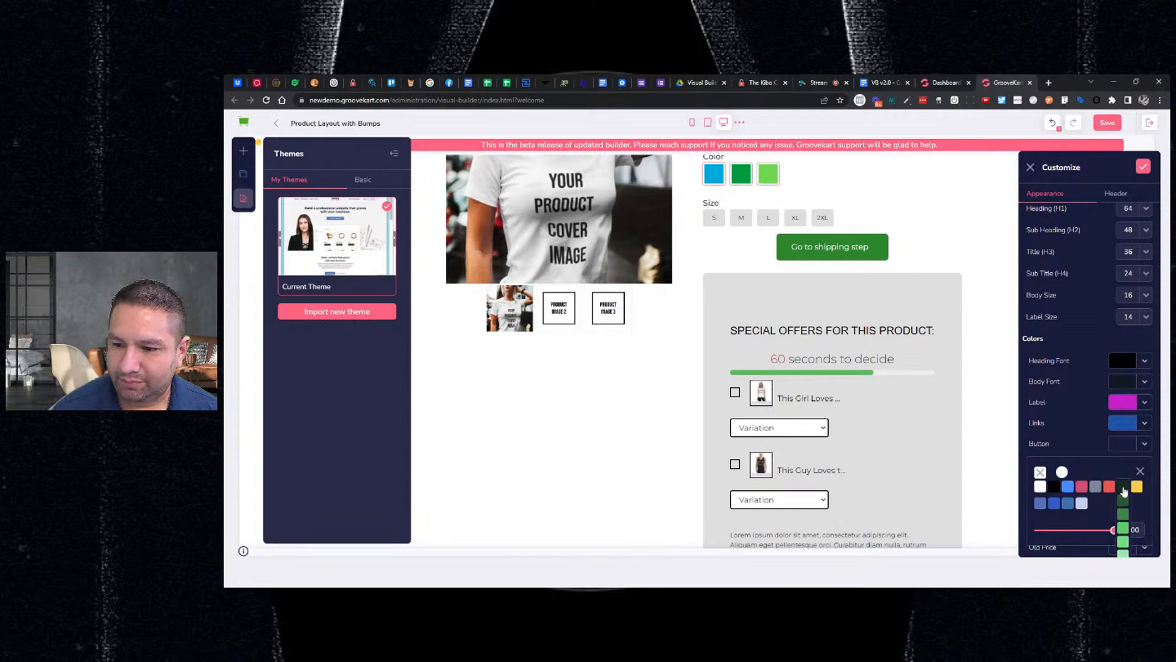
left_click(1122, 520)
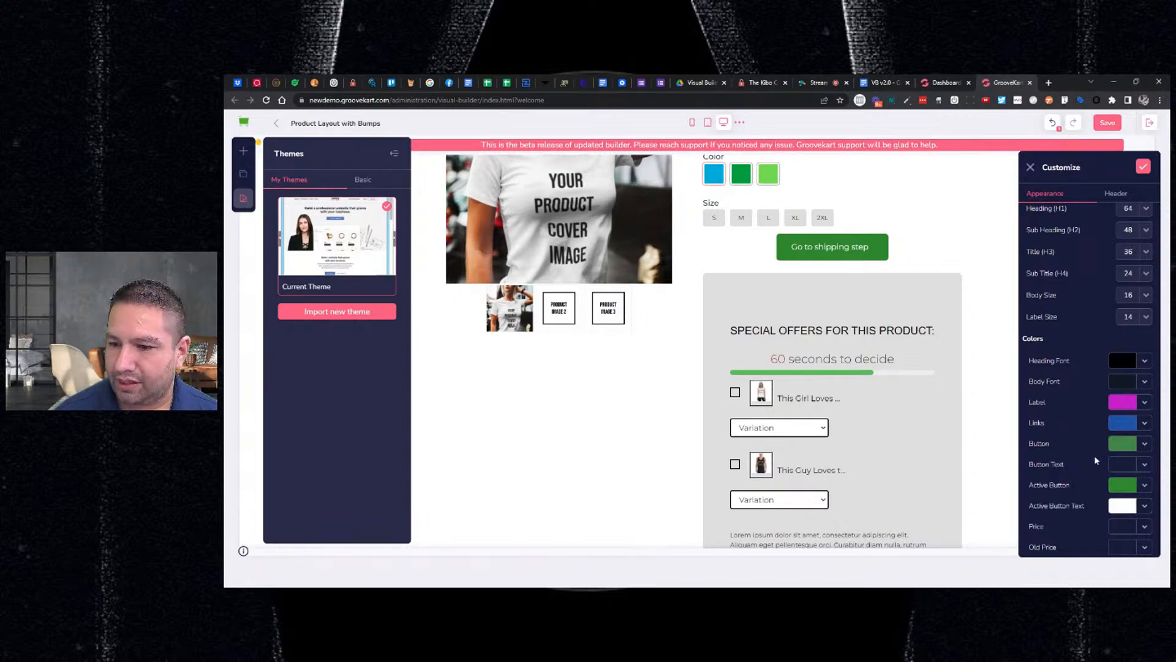
left_click(1112, 466)
left_click(1040, 507)
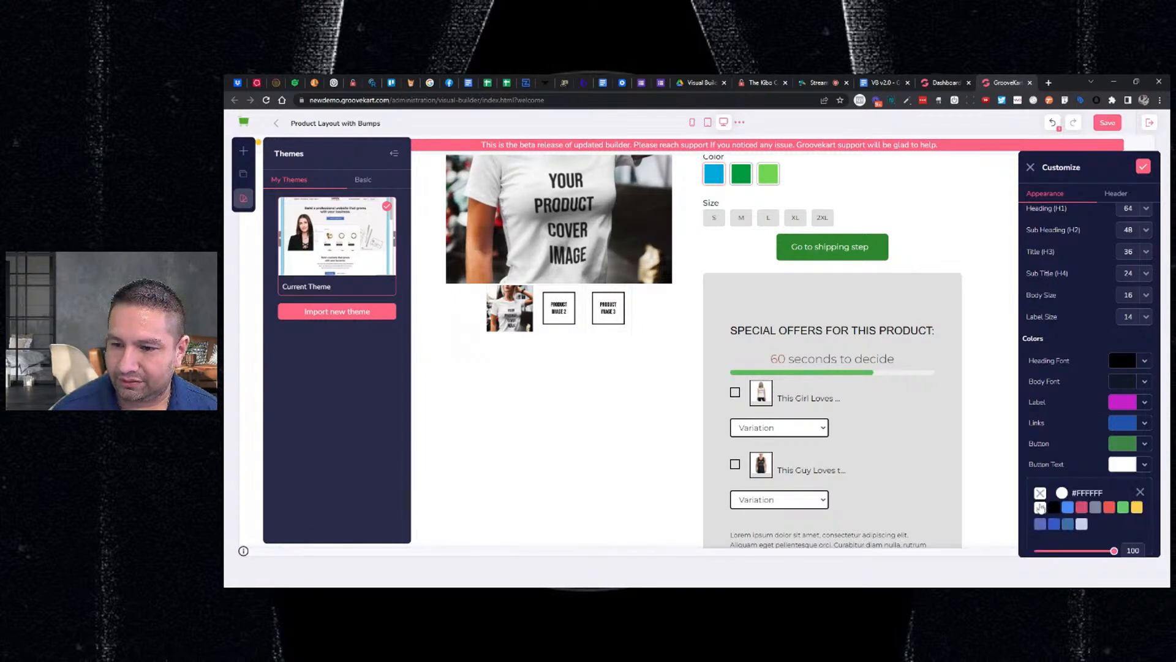
left_click(1140, 492)
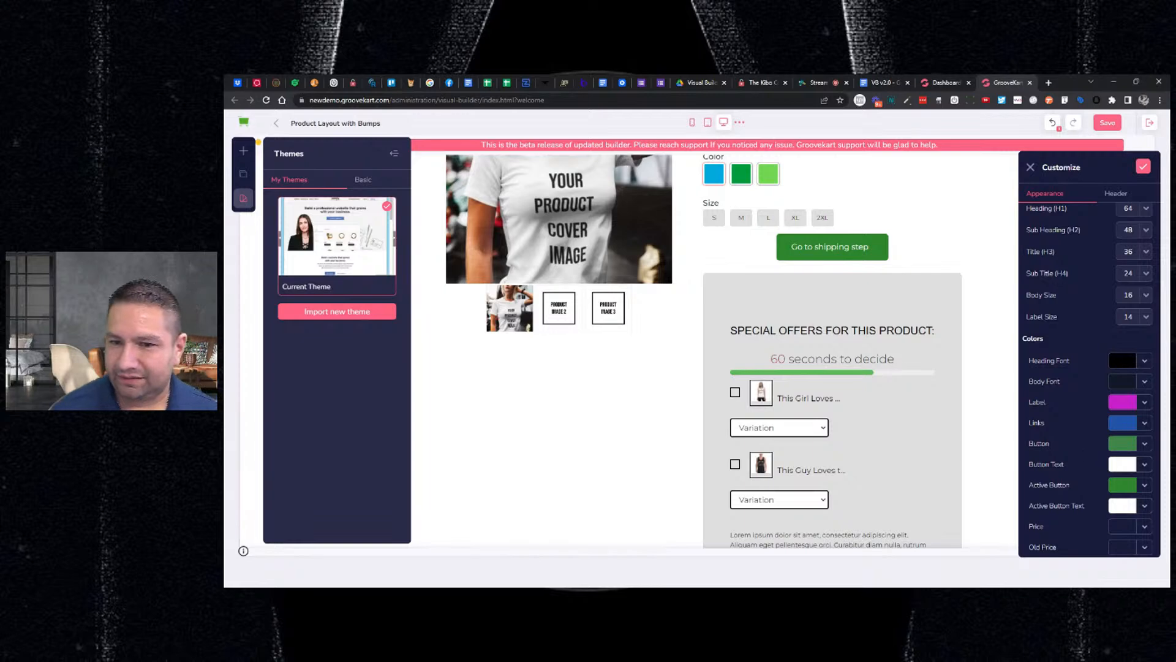
Set the theme's Active Button color to a golden-brown shade of yellow.
left_click(1117, 487)
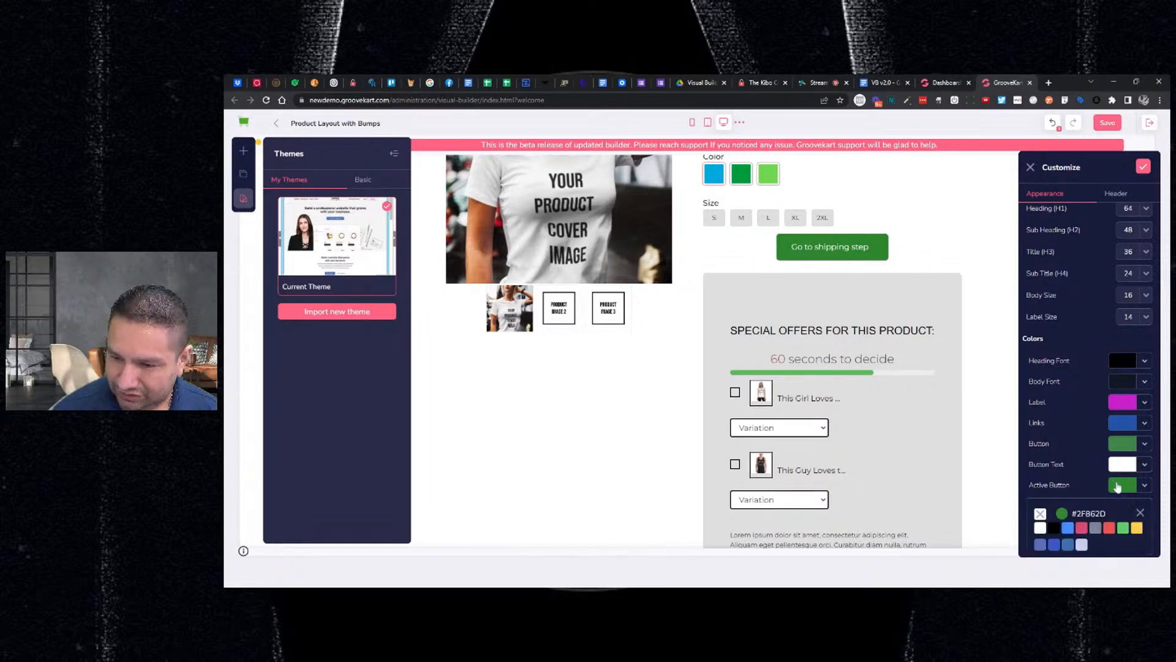
scroll(1116, 507, "down", 1)
mouse_move(1116, 505)
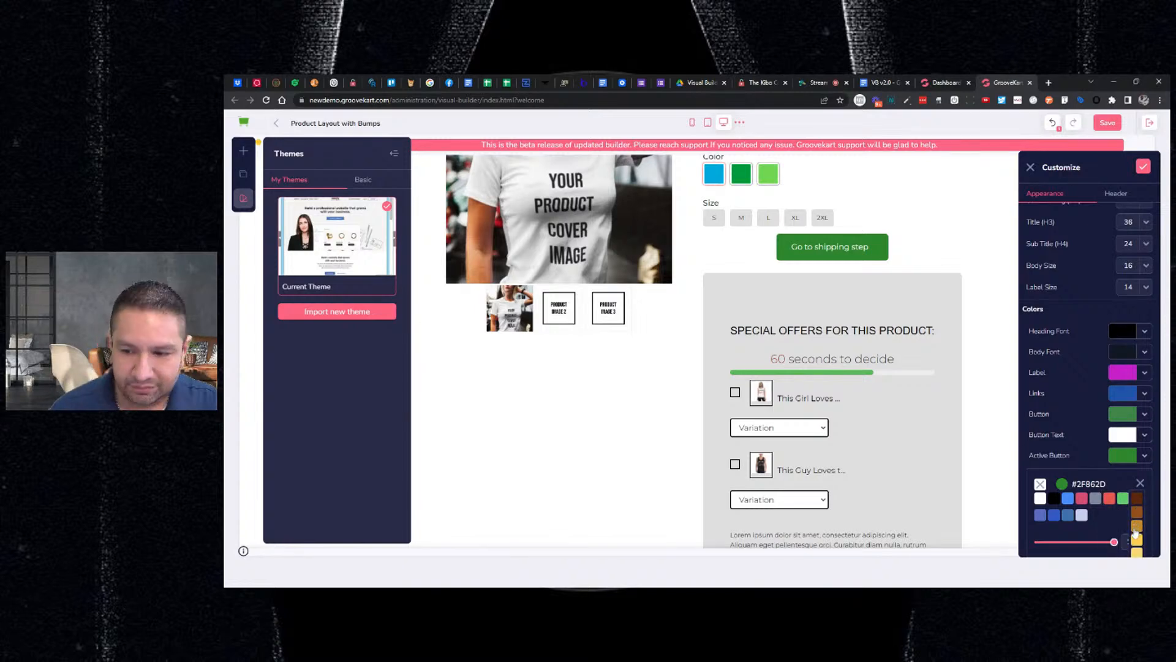
left_click(1135, 531)
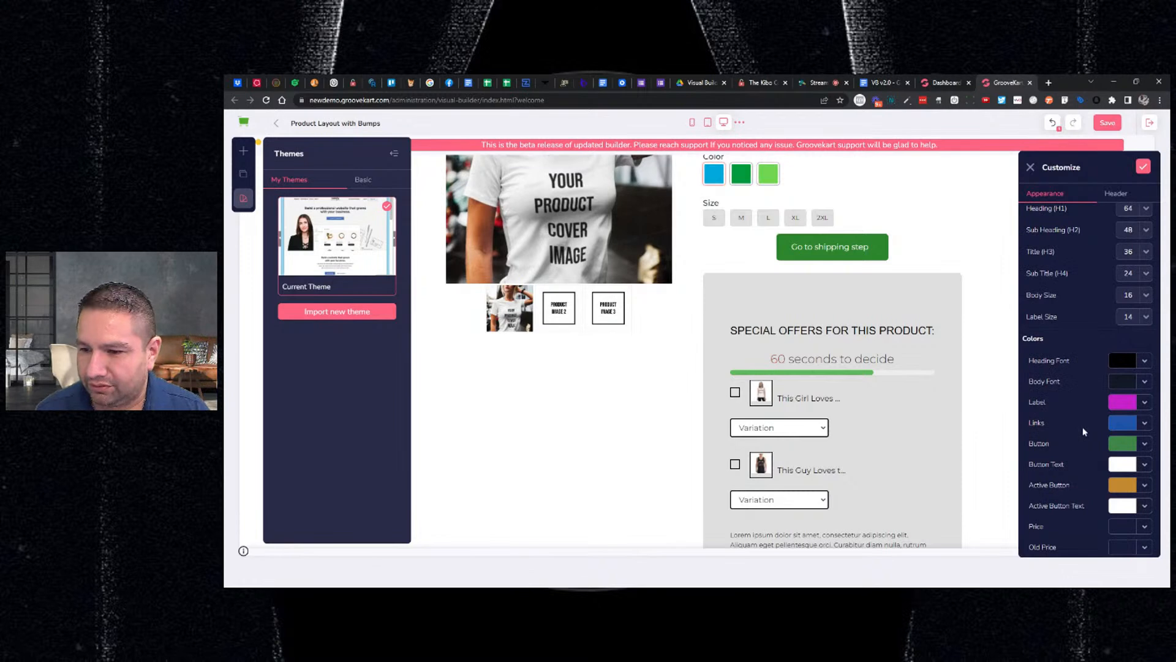
Set the theme's Price color to a medium-dark green.
left_click(1118, 527)
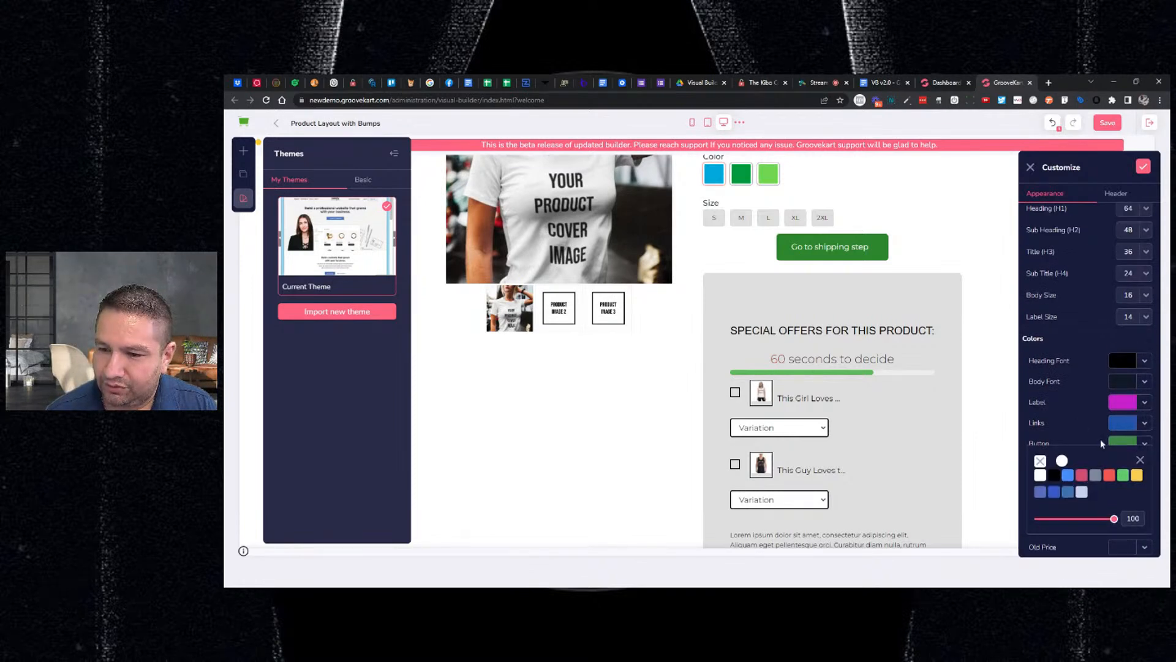
mouse_move(1125, 472)
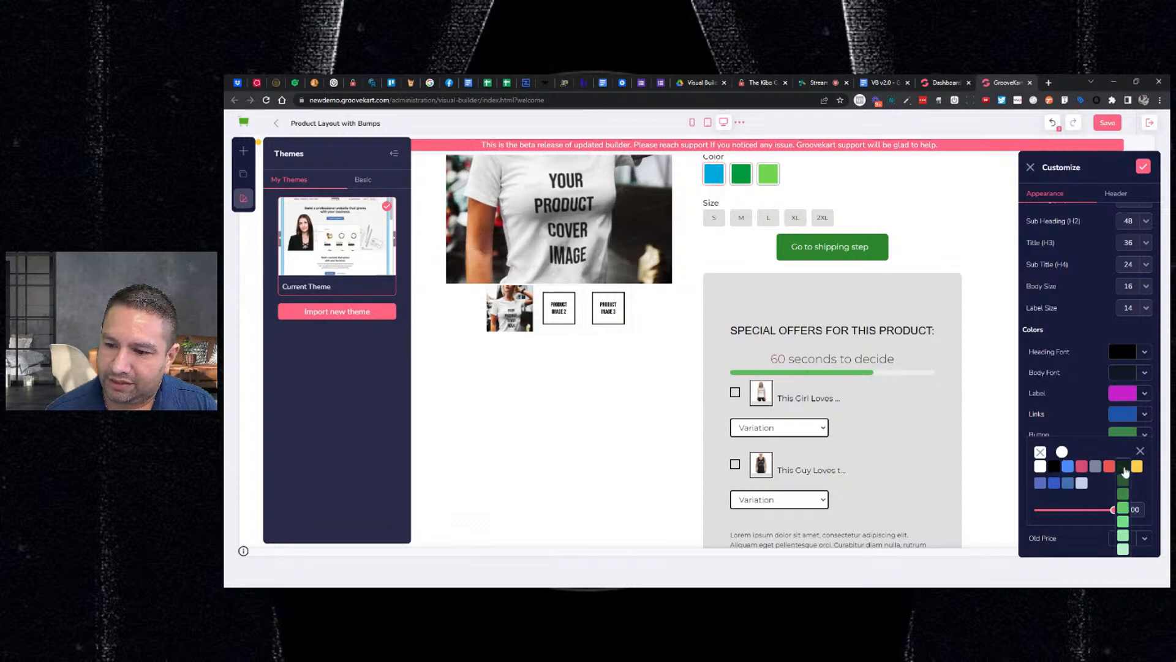
left_click(1125, 495)
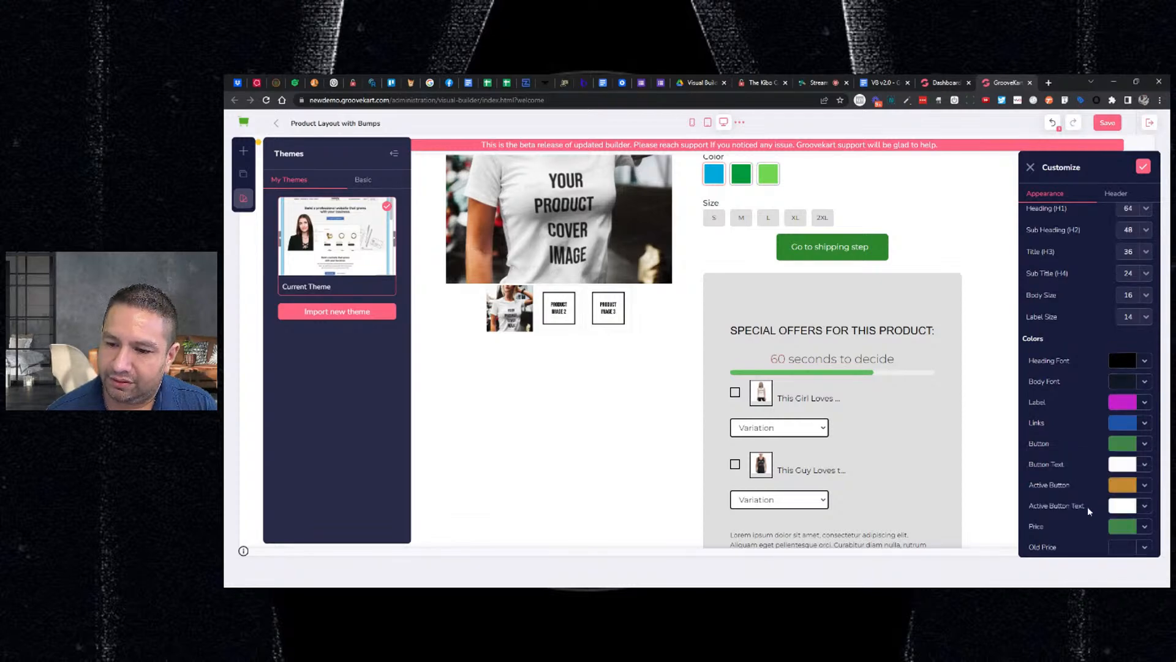
Set the theme's Old Price color to the custom red #D62121.
left_click(1122, 547)
mouse_move(1116, 495)
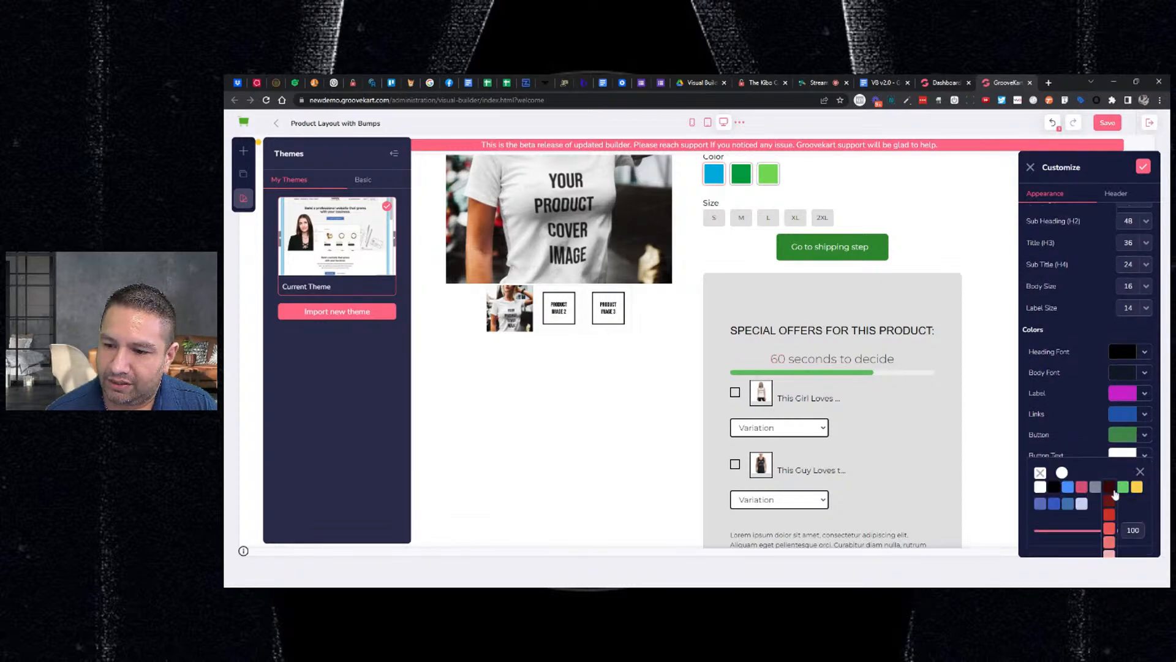
left_click(1063, 474)
left_click(1115, 485)
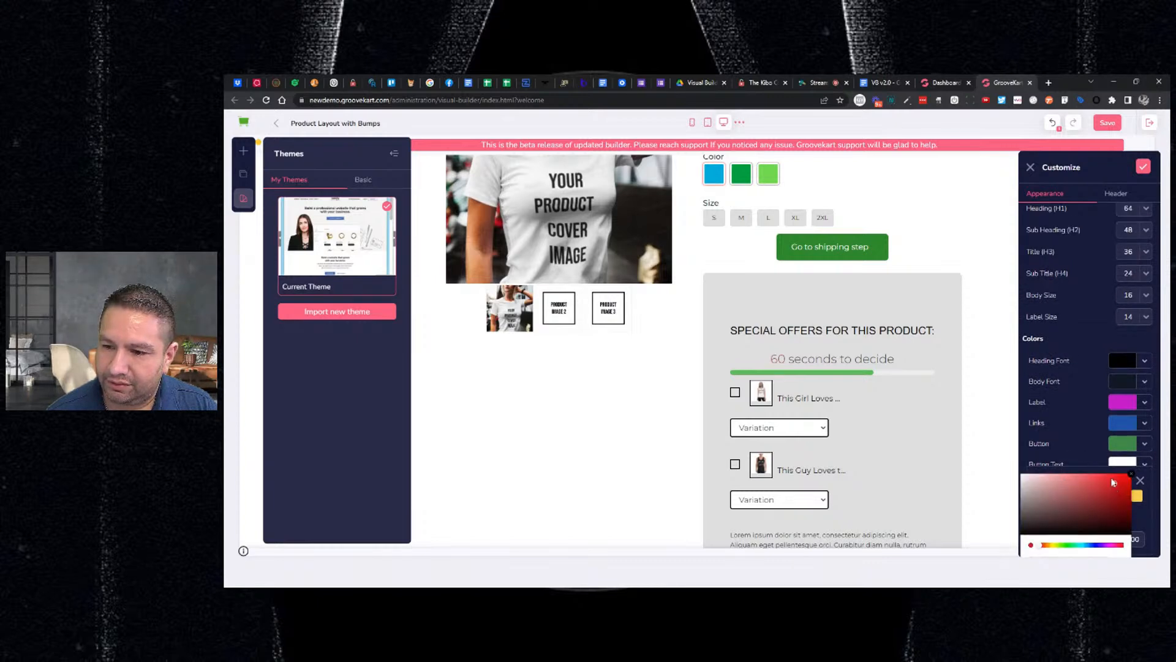
left_click(1131, 475)
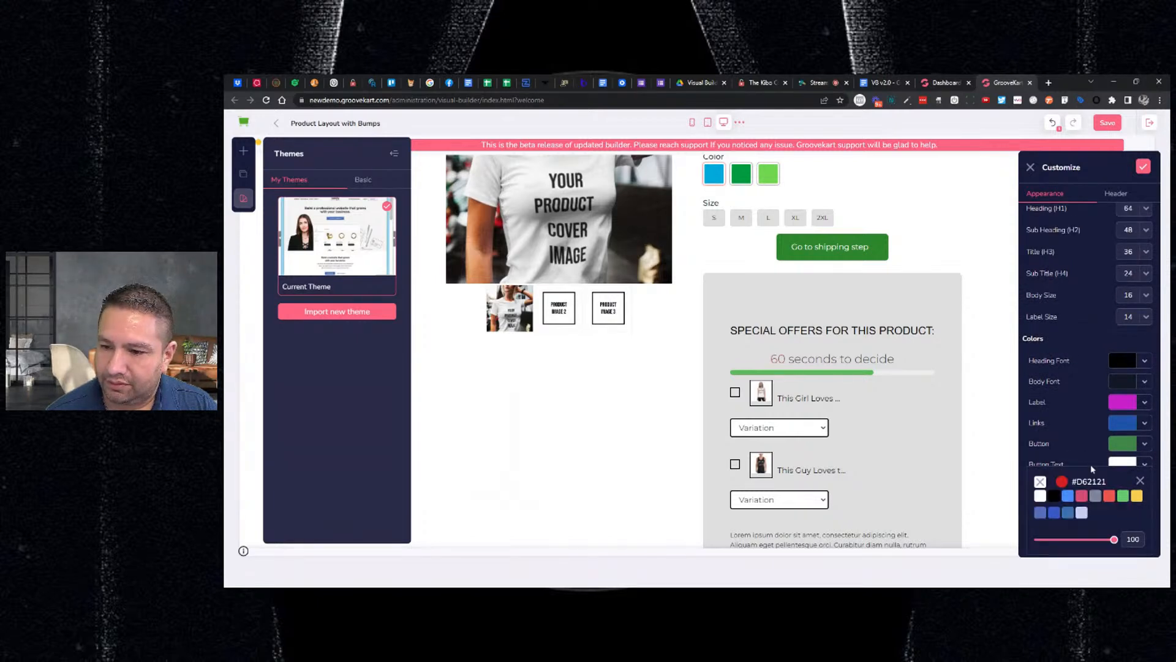
left_click(1140, 481)
Apply the theme's Appearance settings and save the product page layout.
scroll(1103, 398, "up", 2)
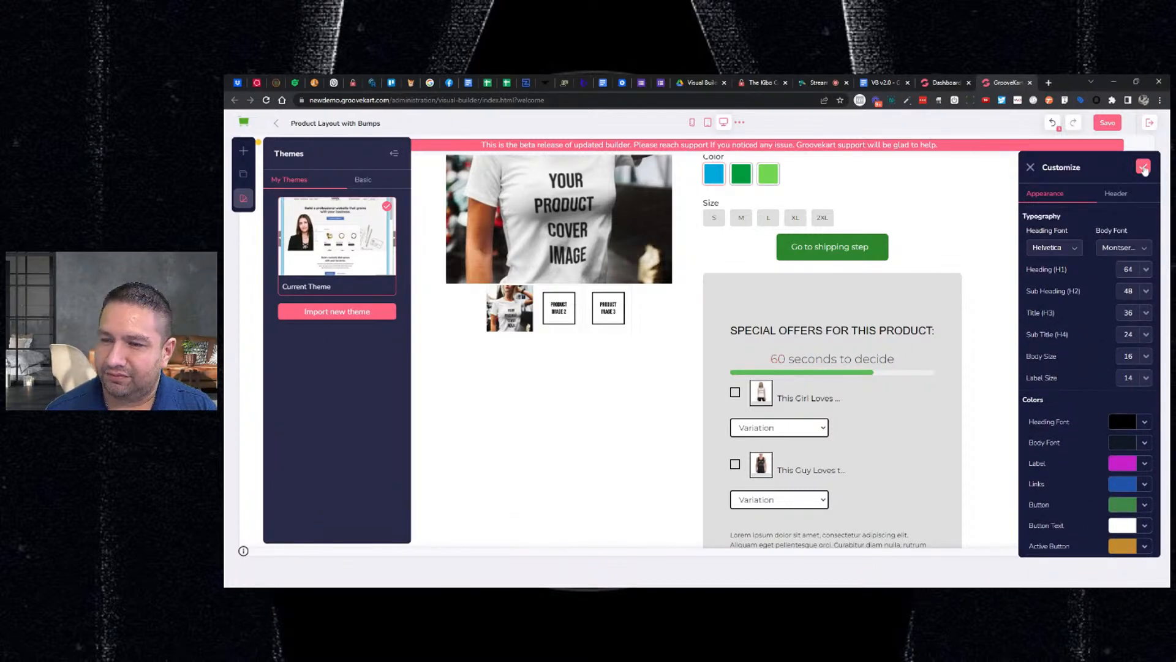
left_click(1143, 168)
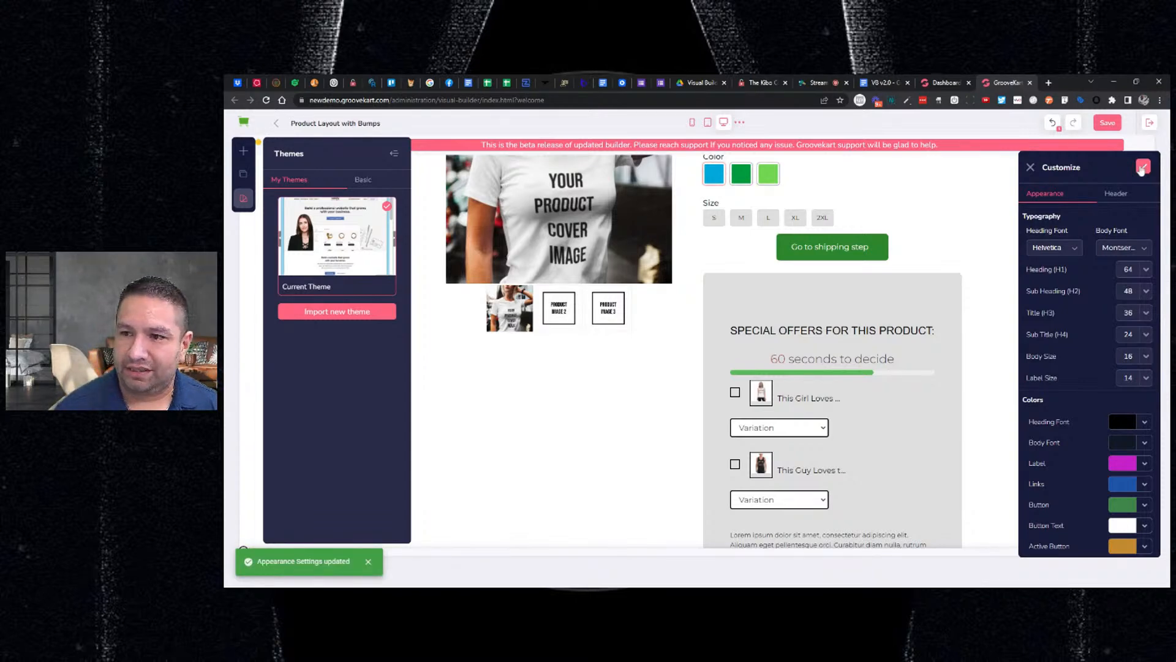
left_click(1143, 169)
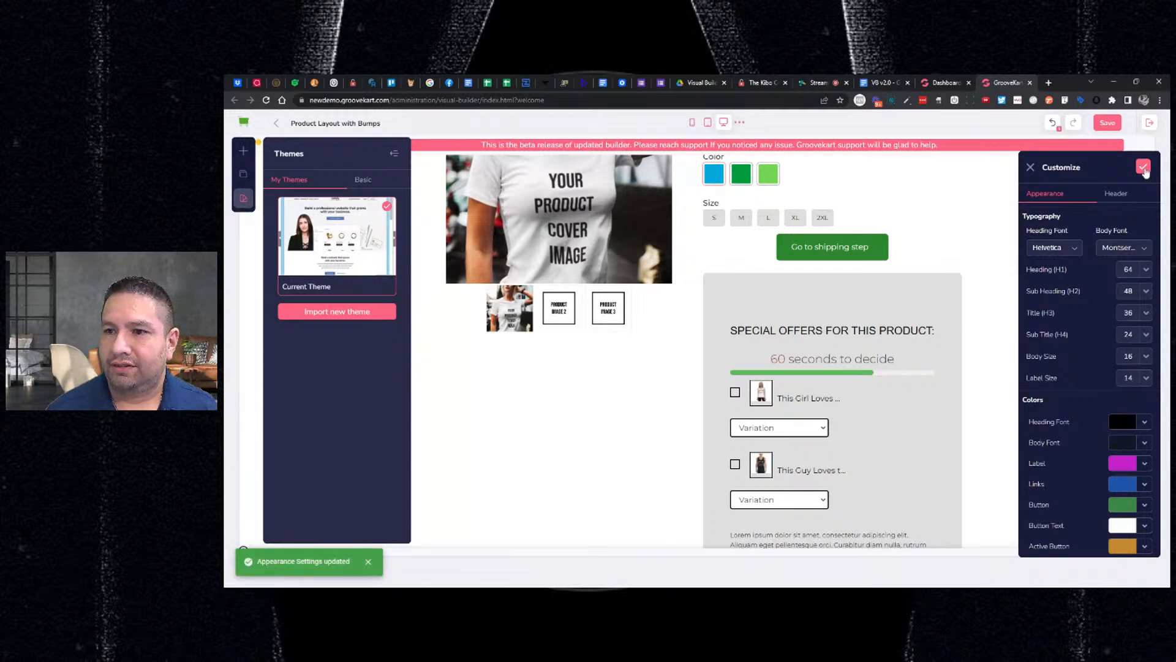
left_click(1109, 124)
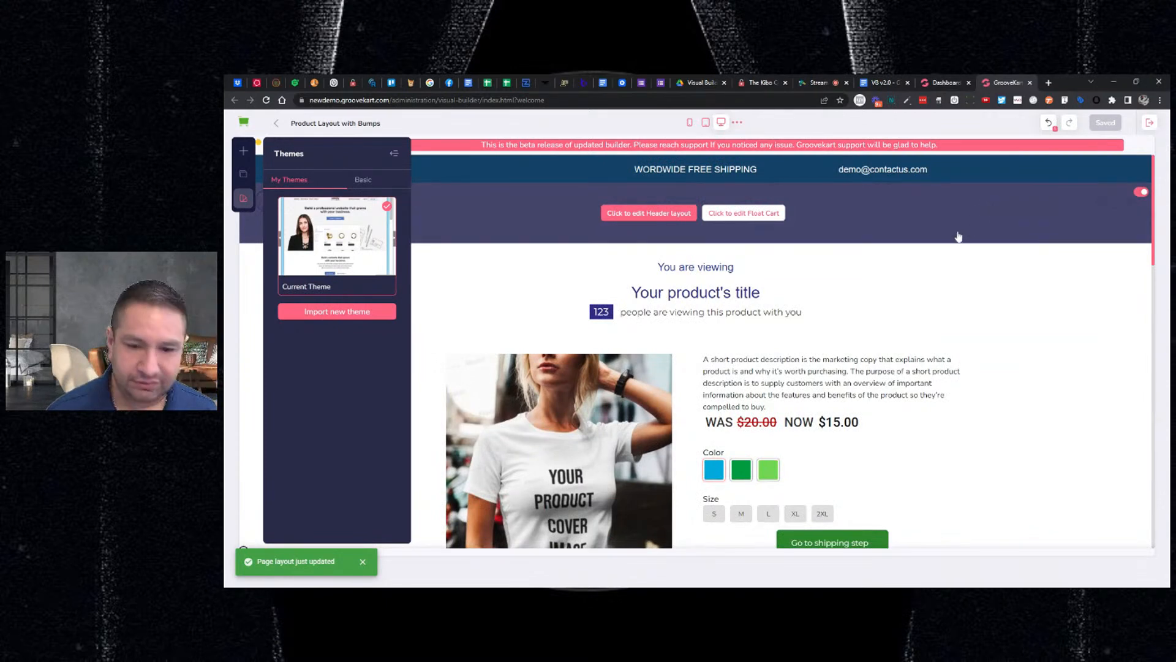
Add a Regular Button element directly below the "Your custom title" heading.
scroll(808, 327, "down", 3)
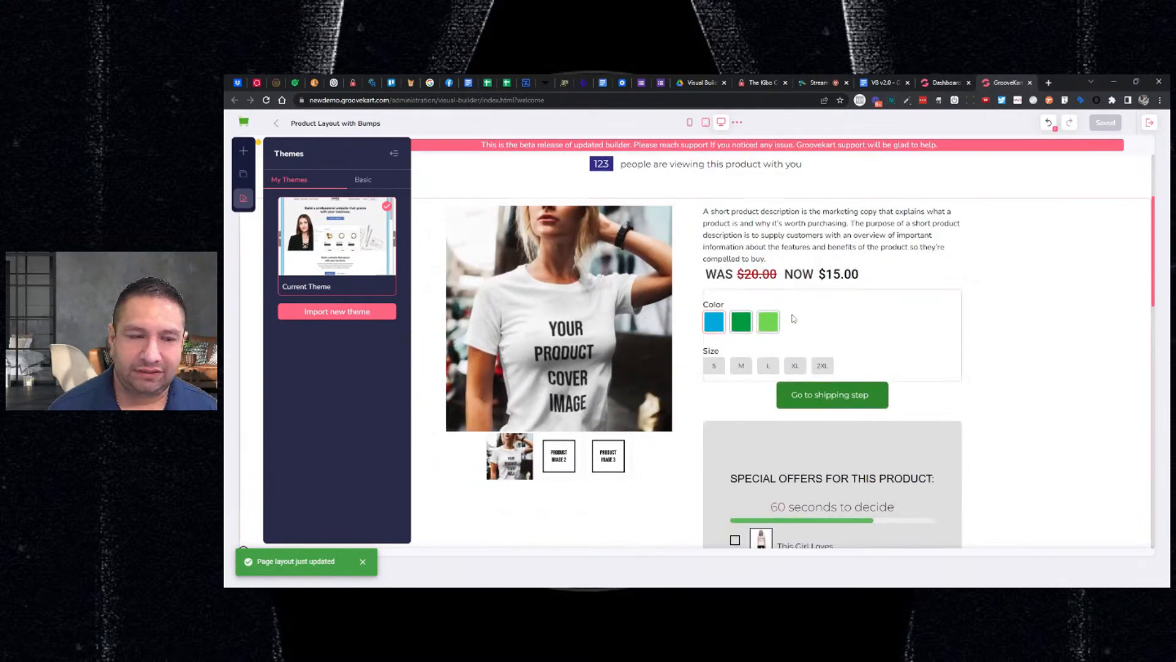
left_click(245, 153)
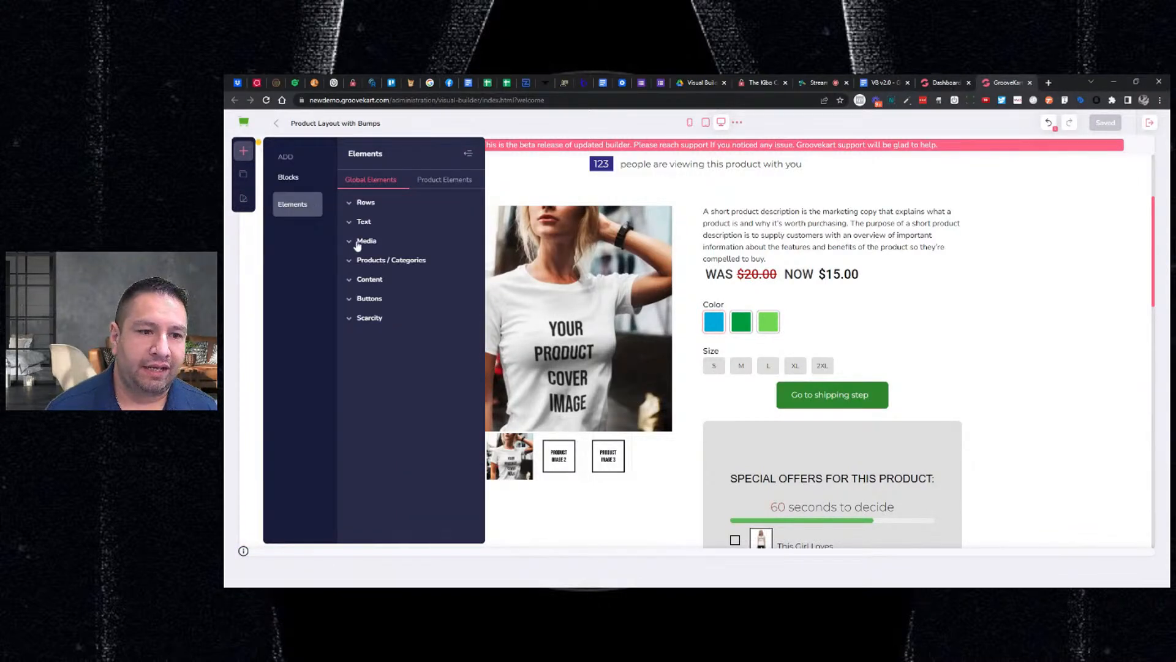
left_click(370, 299)
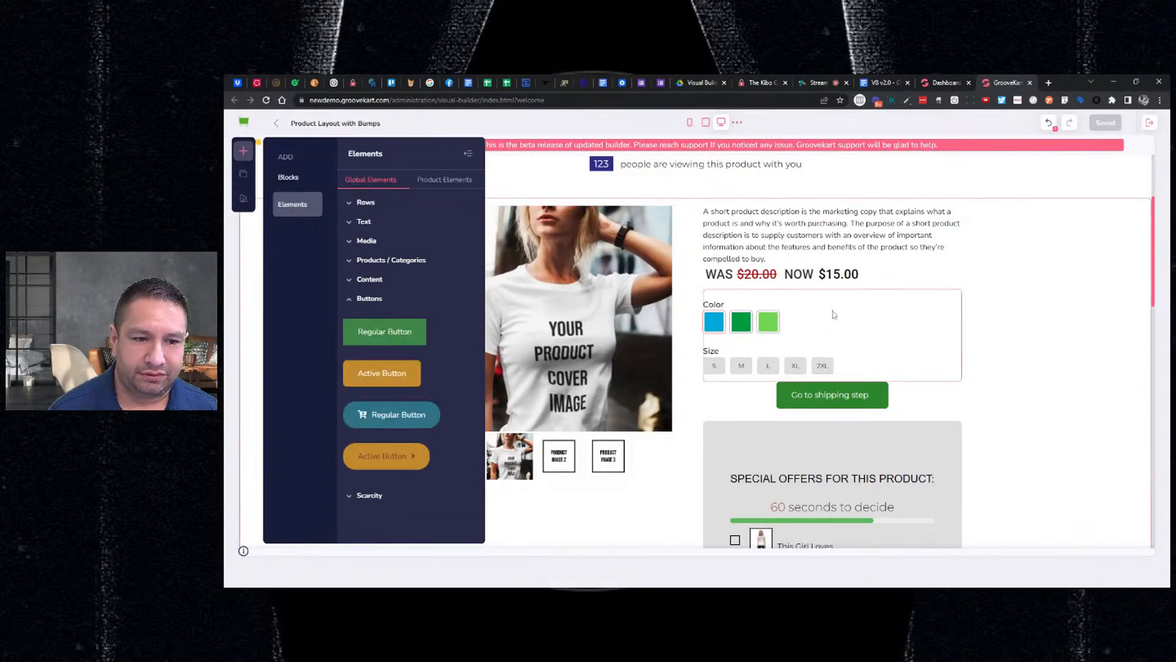
scroll(825, 314, "down", 8)
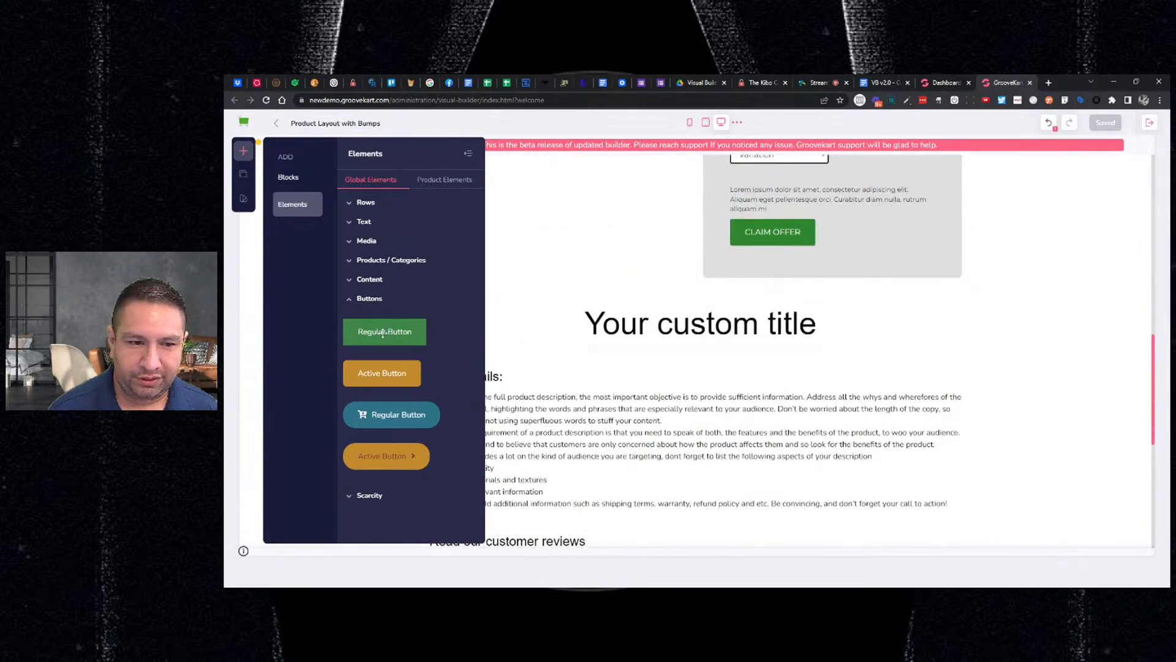
left_click_drag(366, 329, 366, 331)
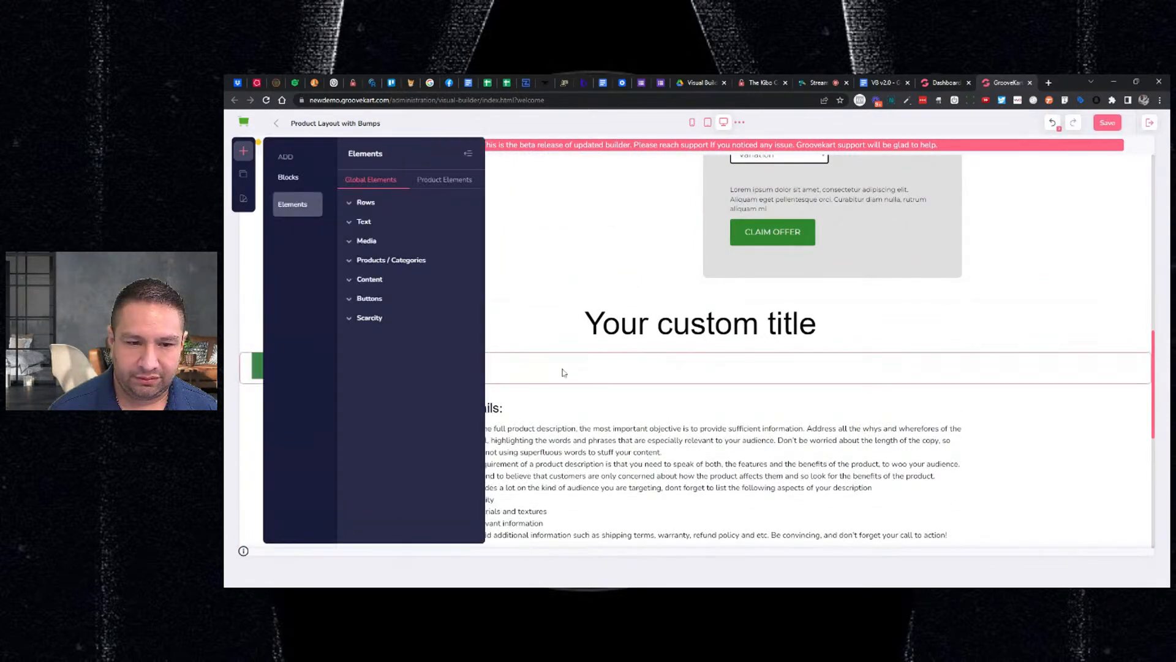
left_click(381, 299)
left_click(661, 387)
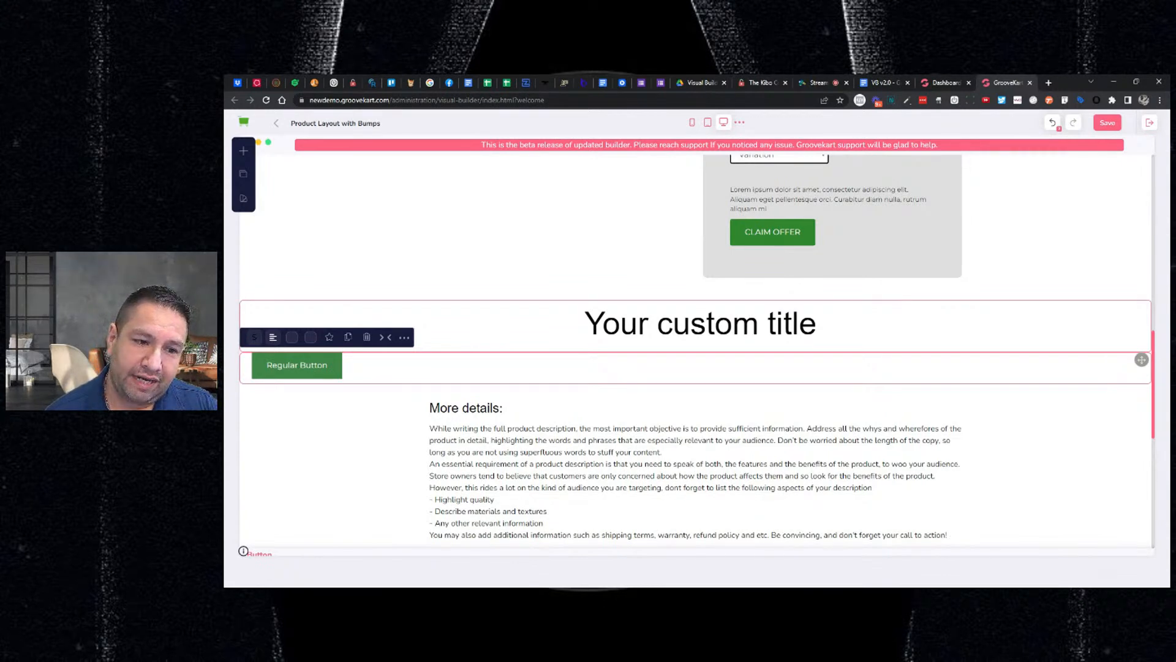
Review the new button's settings and style options, including its theme settings indicator.
left_click(403, 338)
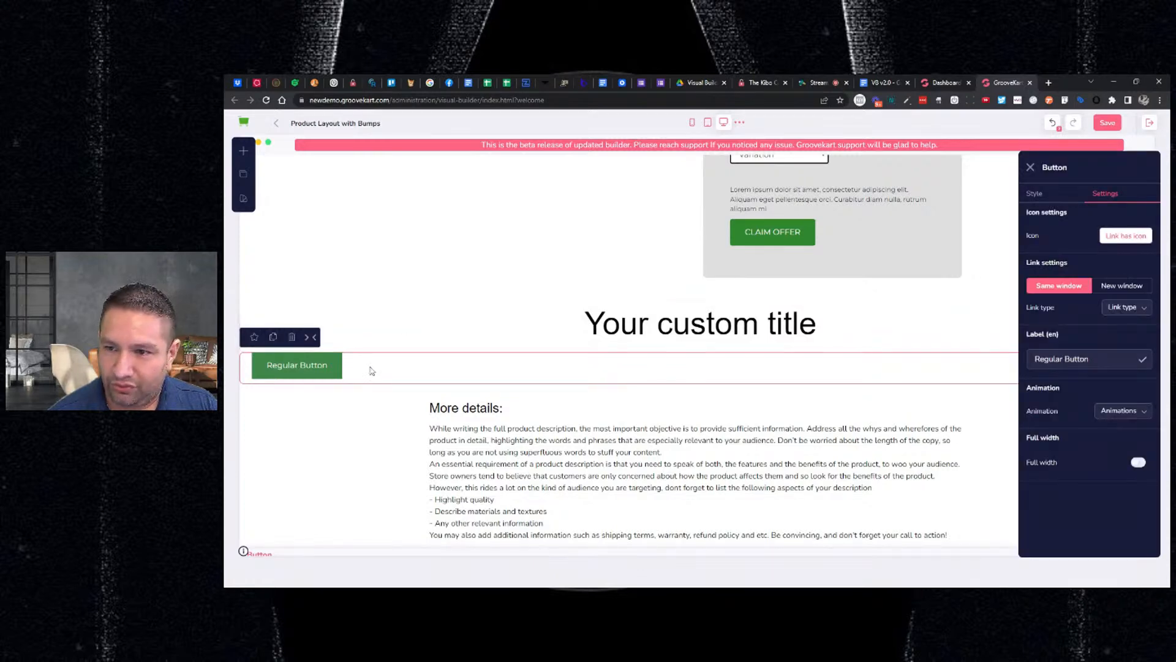
left_click(1035, 195)
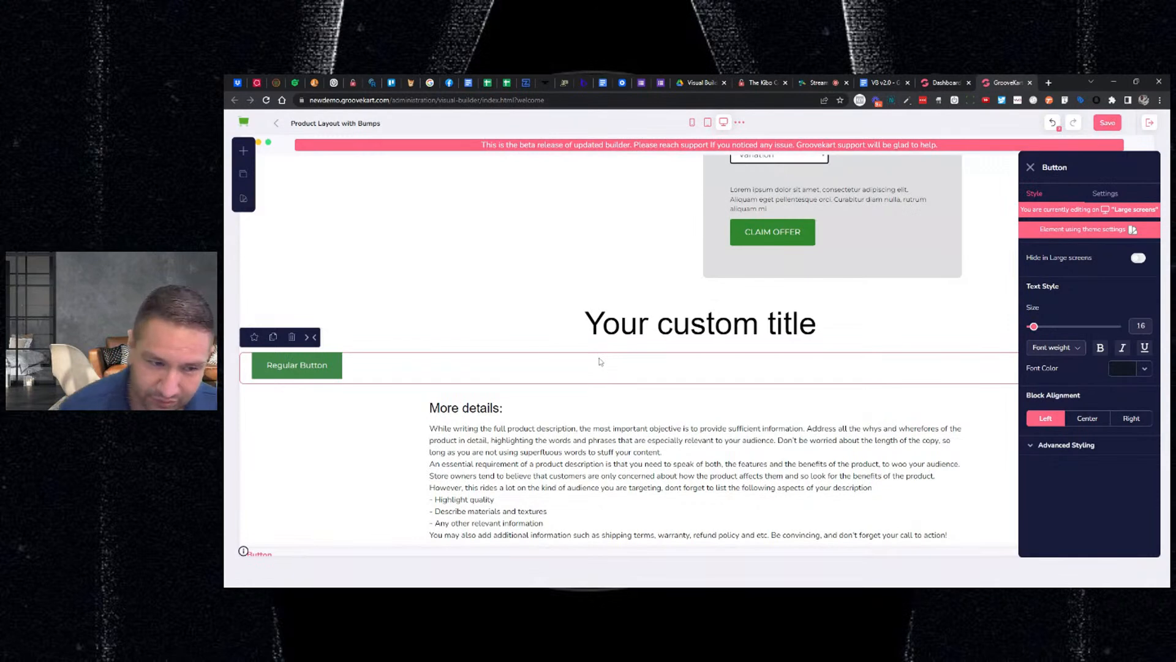
left_click(406, 383)
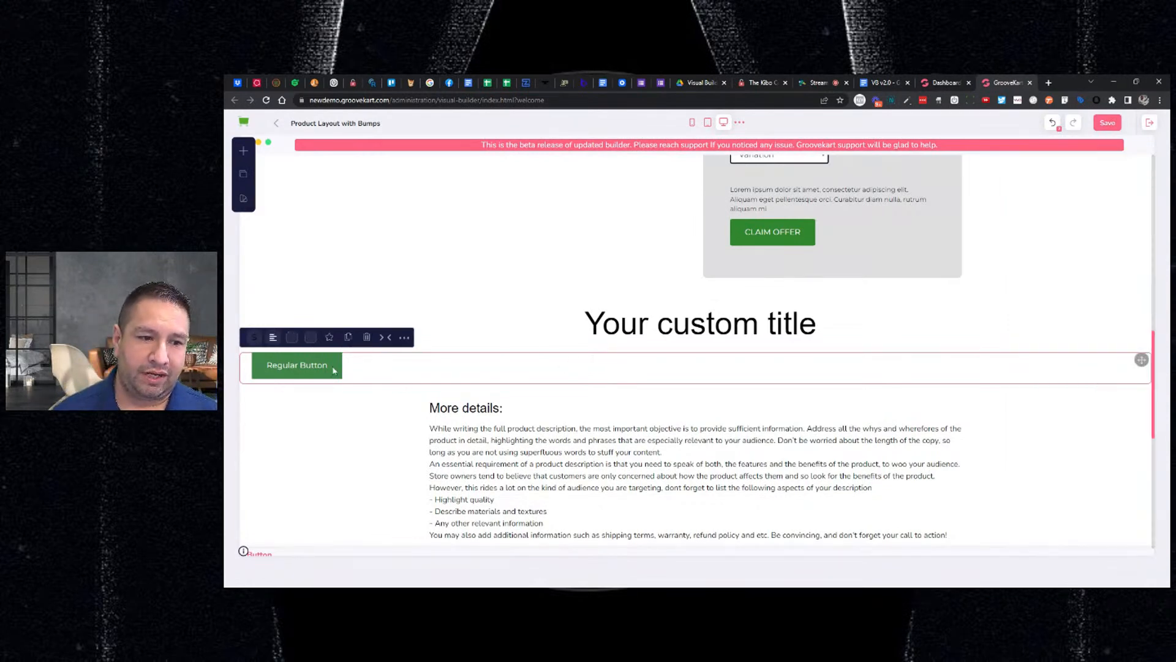
Try a pink background and white #FFFFFF text on the new button, and undo the change.
left_click(311, 337)
mouse_move(360, 378)
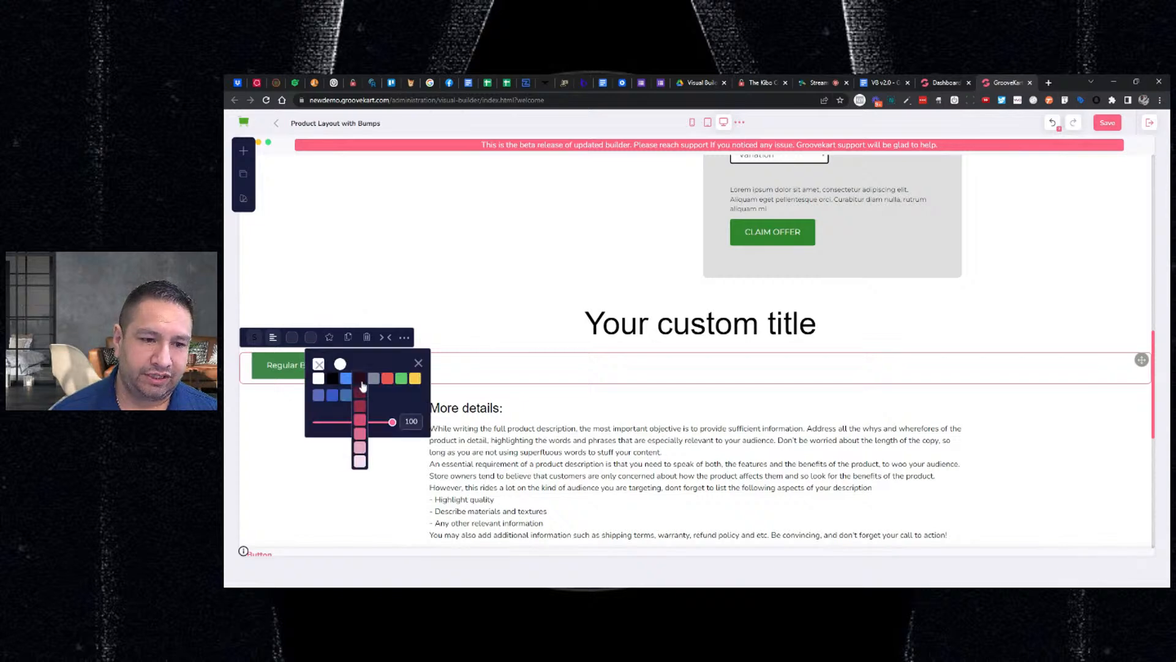
left_click(360, 420)
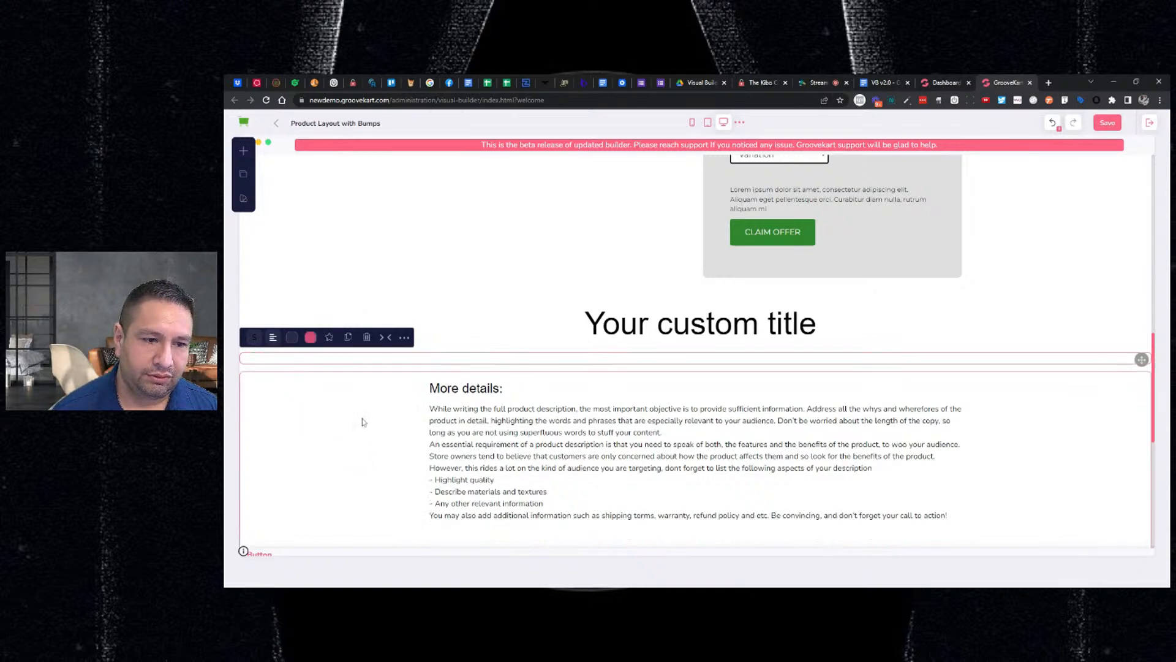
left_click(292, 337)
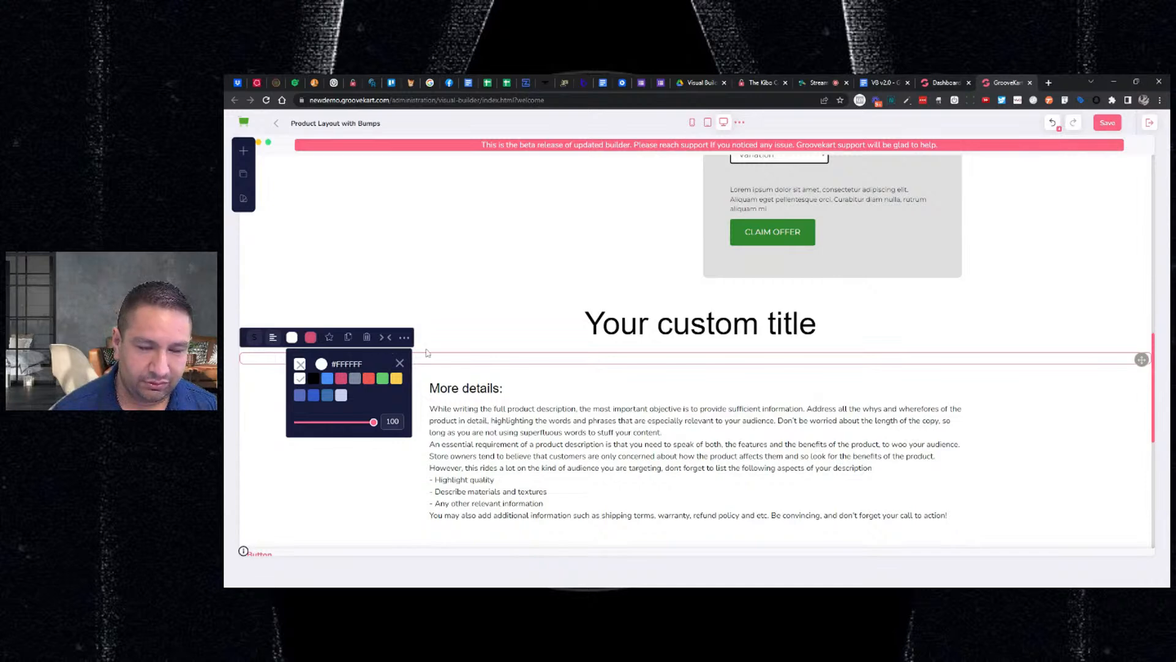
left_click(1052, 125)
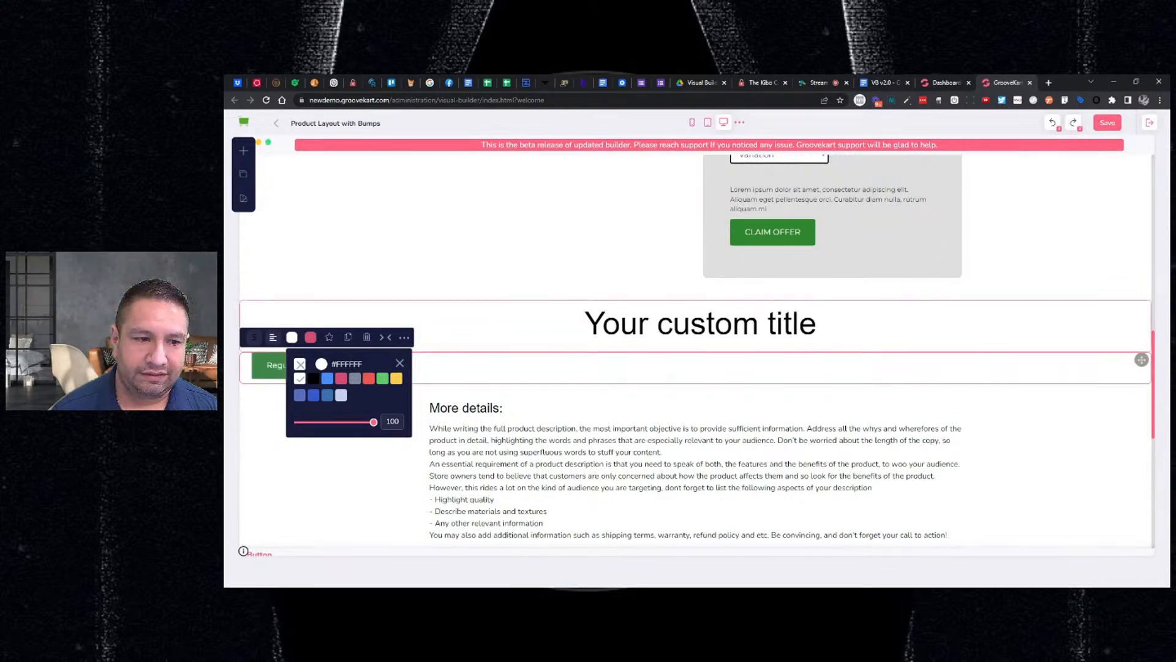
Try center and left alignment on the new button, and undo the last alignment change.
left_click(273, 337)
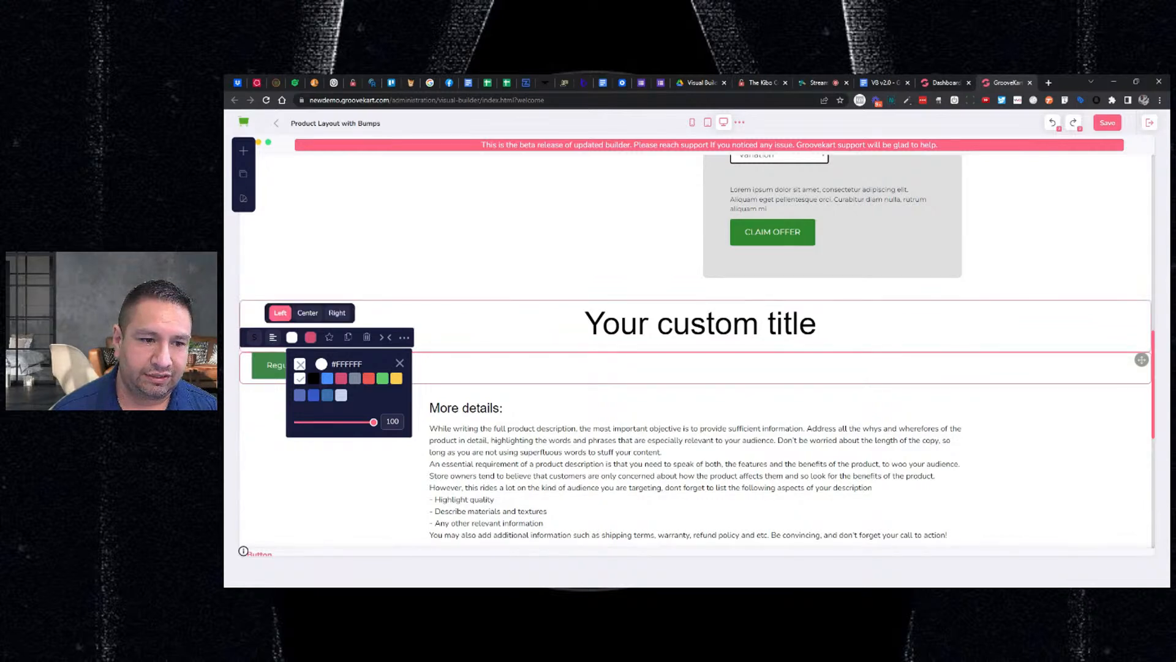
left_click(308, 313)
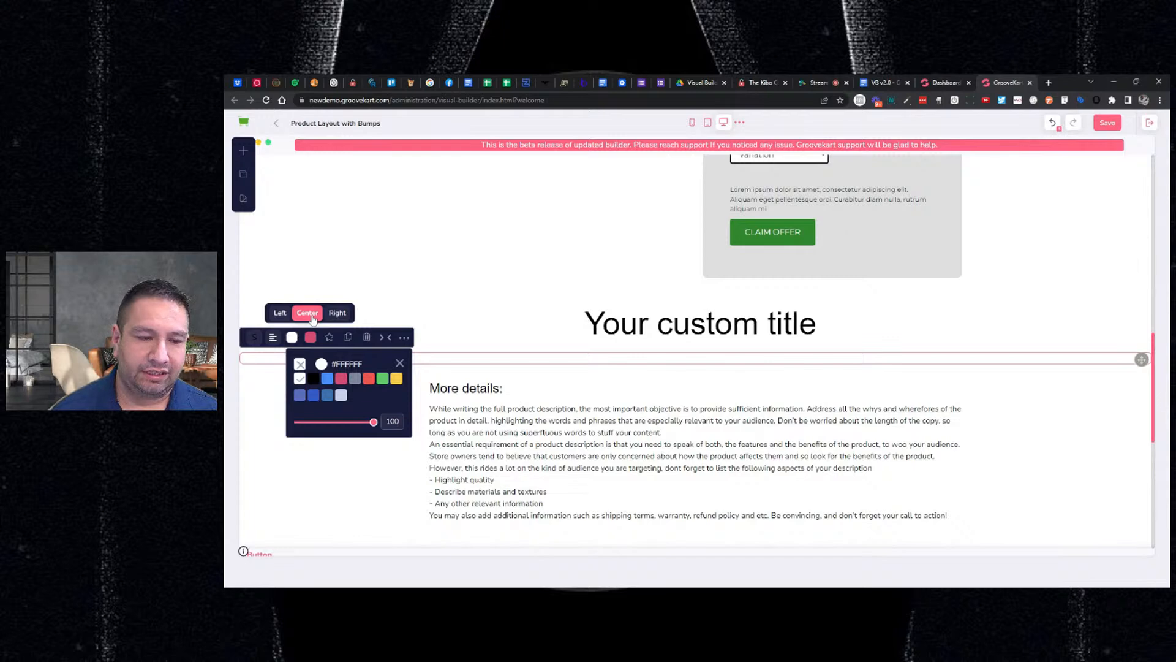
left_click(280, 313)
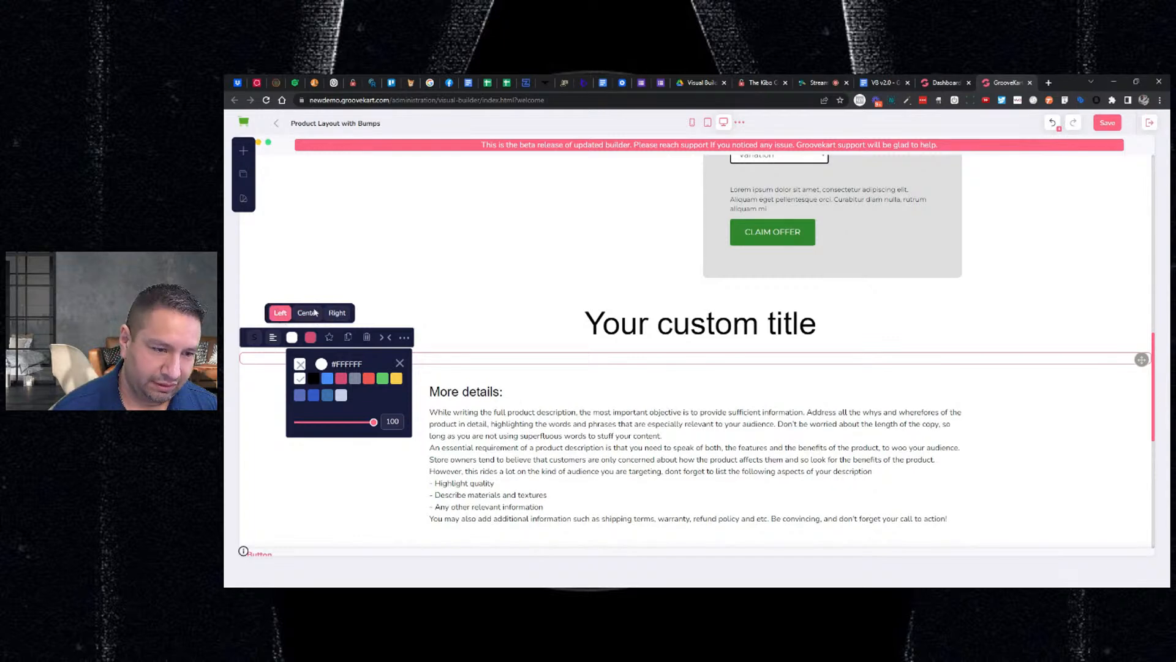
left_click(401, 364)
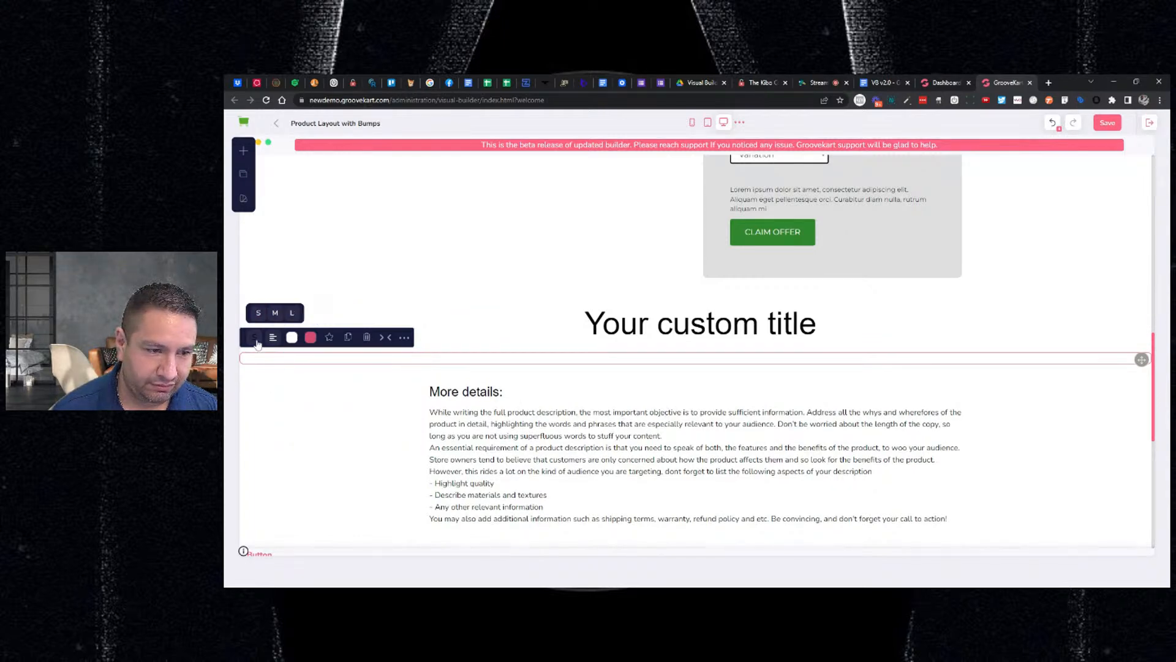
left_click(308, 313)
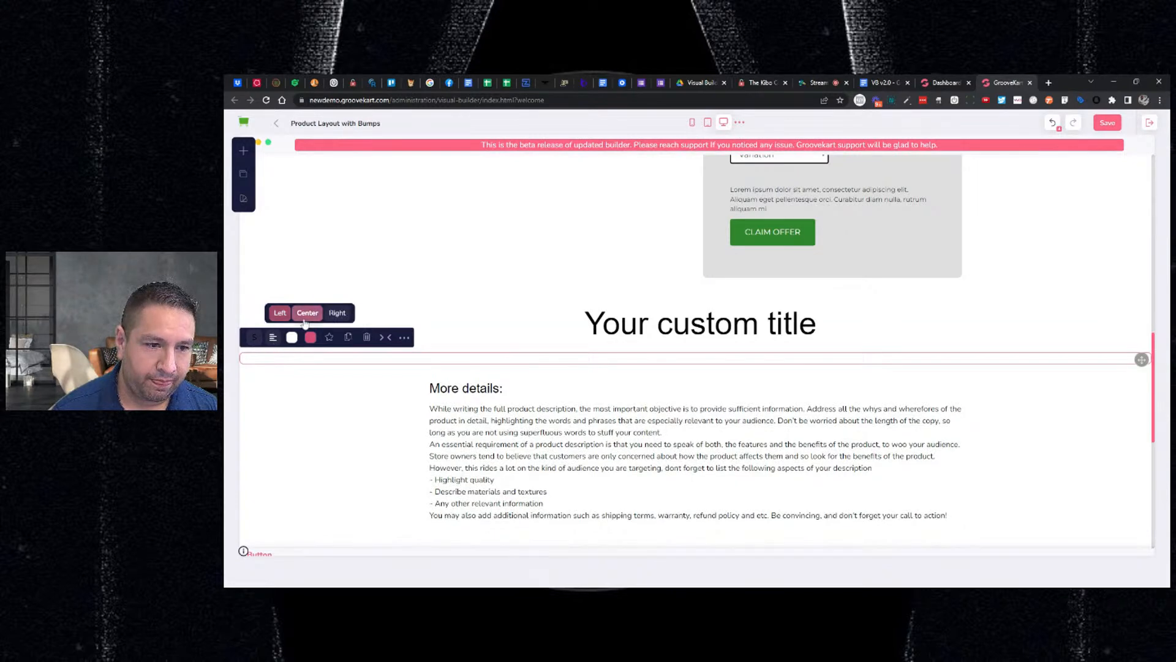
left_click(1055, 123)
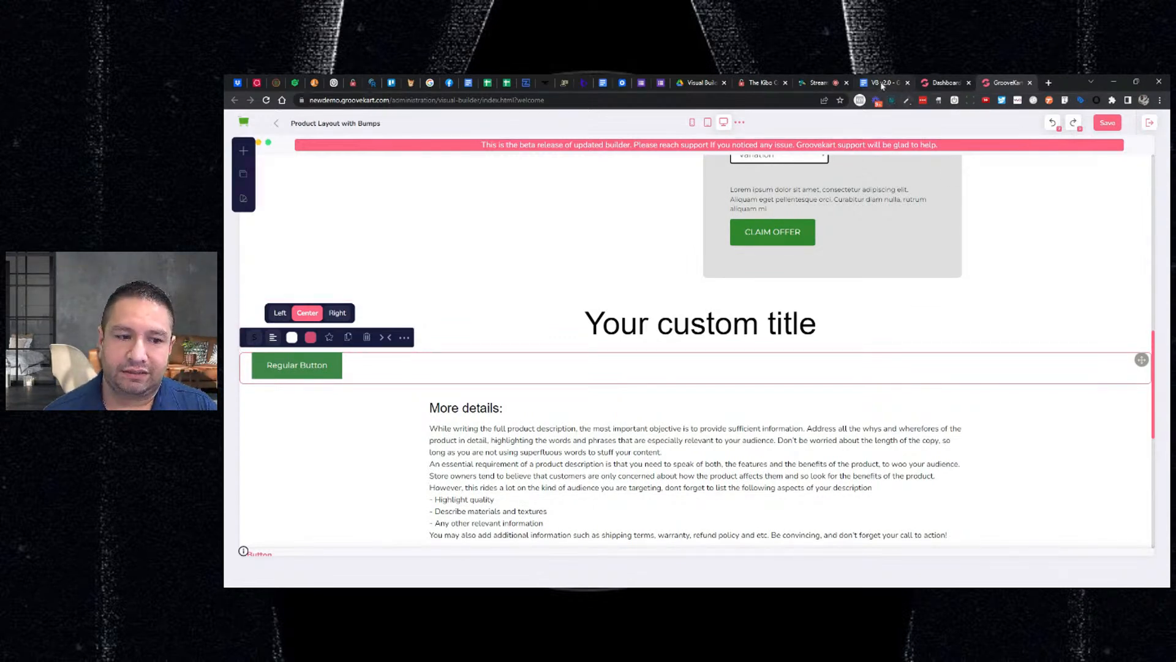
Save the product page layout with the new button and look over the upper part of the page.
left_click(1108, 122)
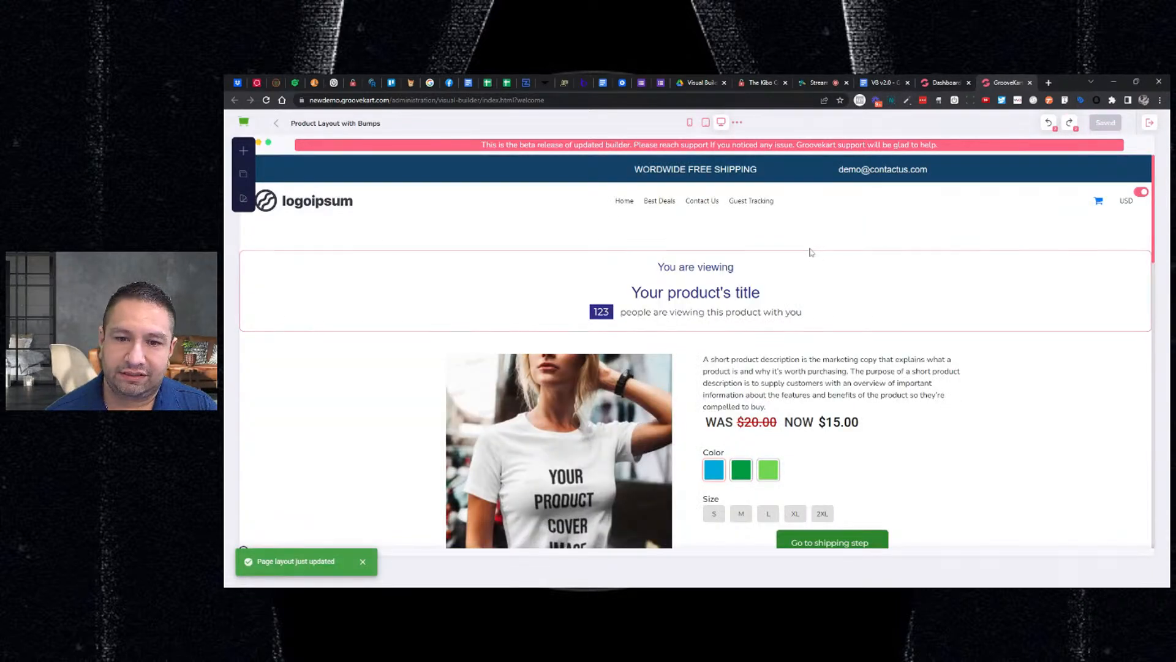
scroll(821, 245, "down", 2)
scroll(823, 243, "down", 2)
scroll(822, 243, "up", 2)
Switch to the VB v2.0 Google Doc and highlight "price" in the line about styling price colors.
left_click(882, 82)
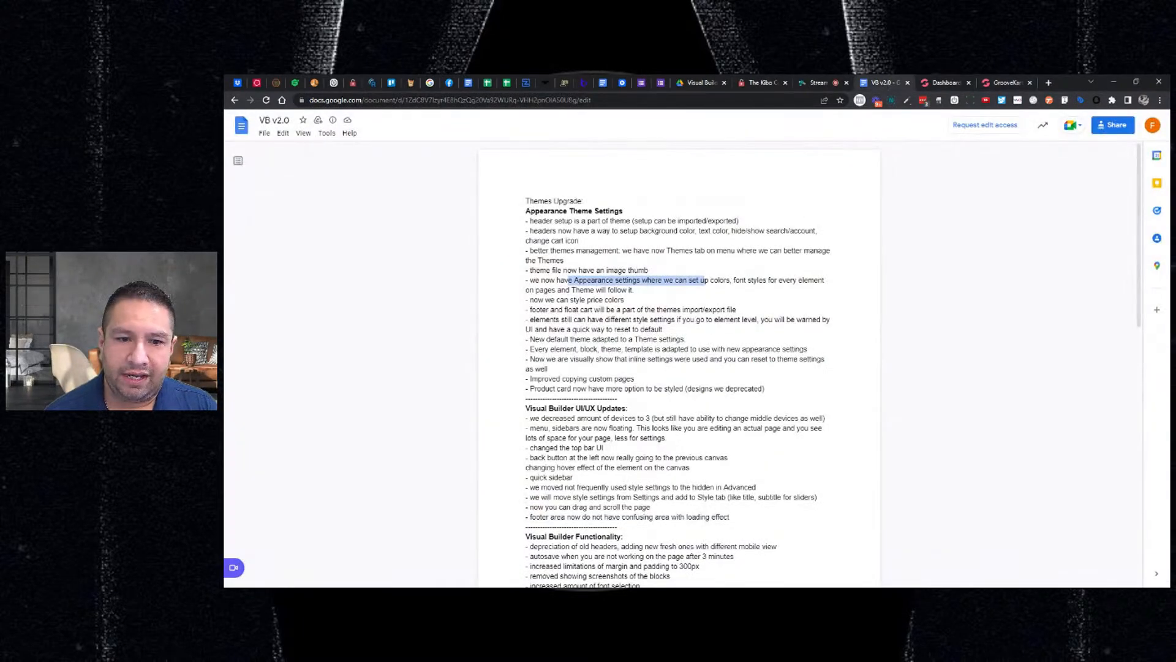
double_click(597, 300)
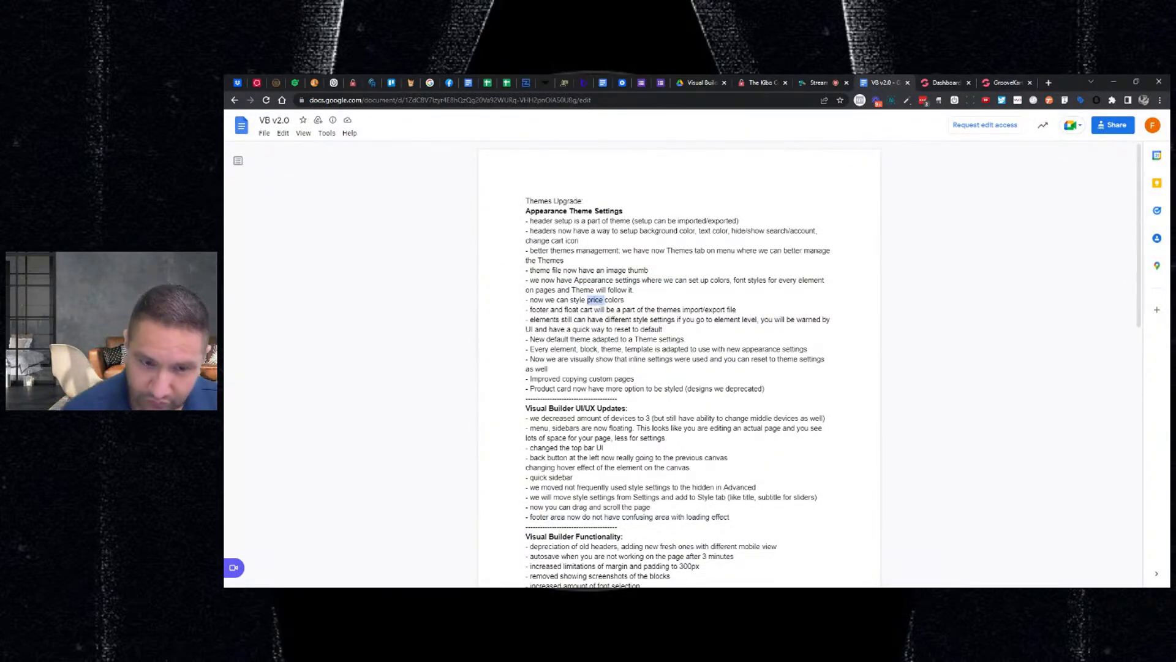
Highlight "we can style price colors" in the notes, switch back to the GrooveKart visual builder and open the Homepage.
left_click_drag(545, 300, 626, 300)
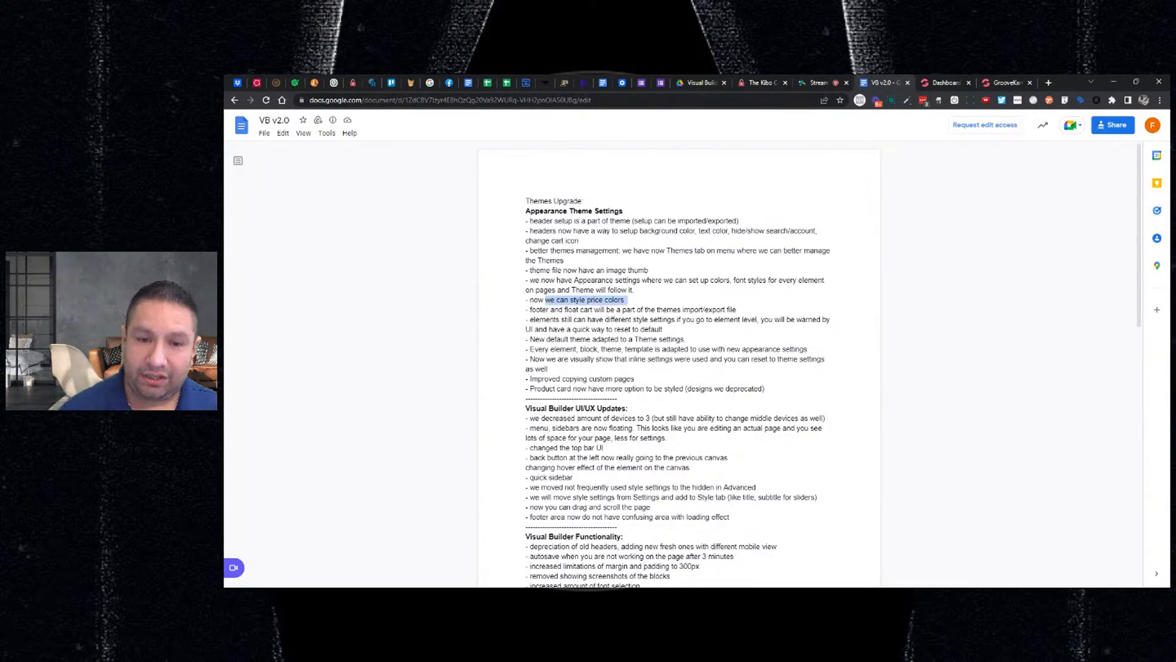
left_click(989, 83)
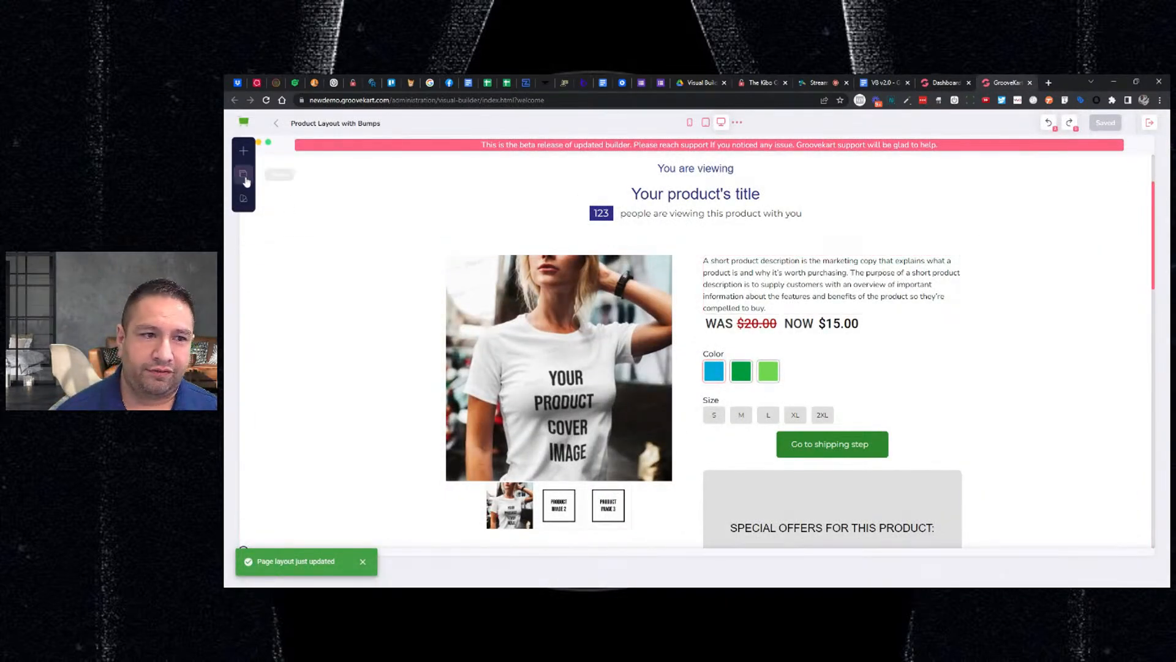
left_click(244, 178)
left_click(371, 181)
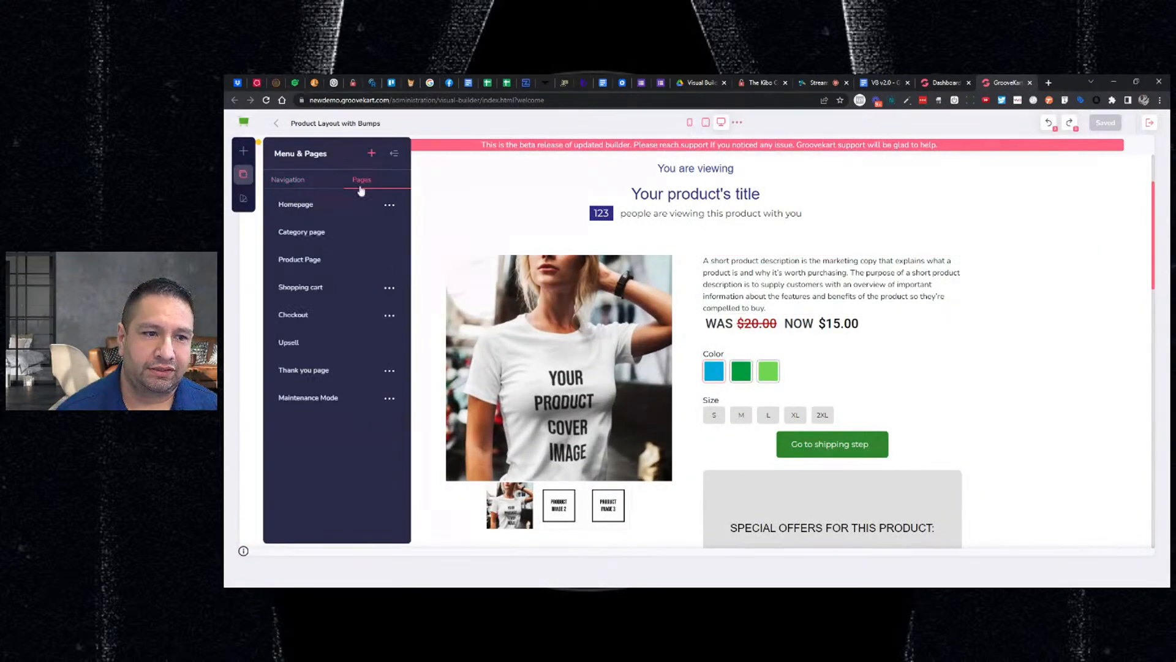
left_click(331, 204)
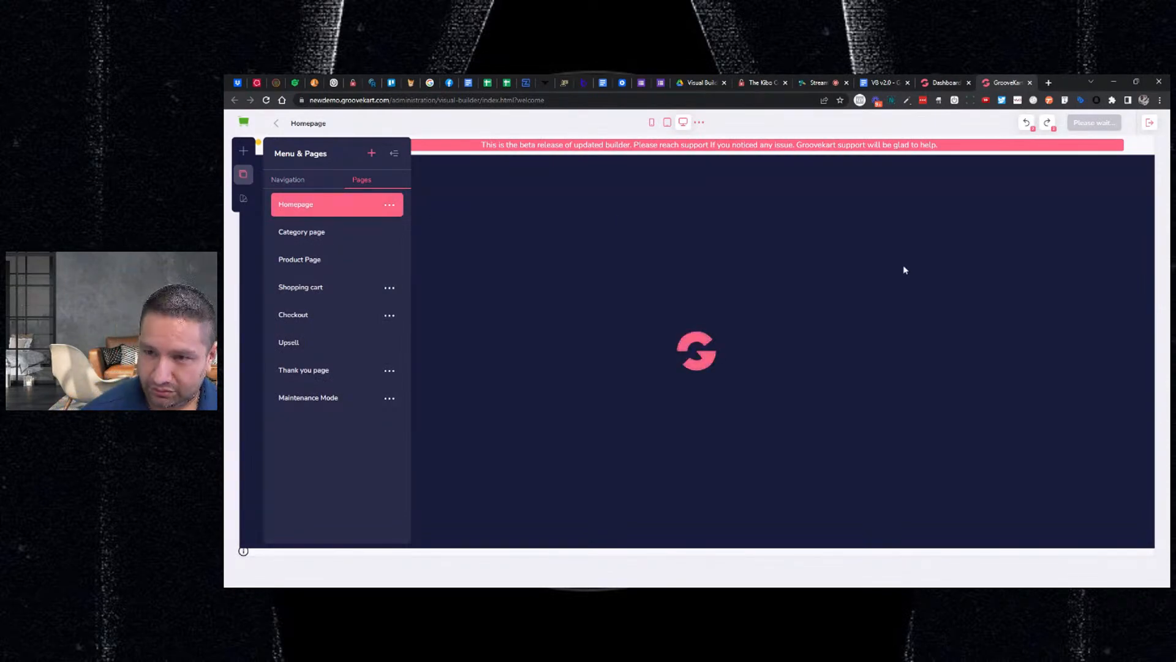
Delete the existing products list under "SEE OUR OTHER PRODUCTS" on the Homepage.
scroll(889, 279, "down", 5)
scroll(875, 285, "down", 20)
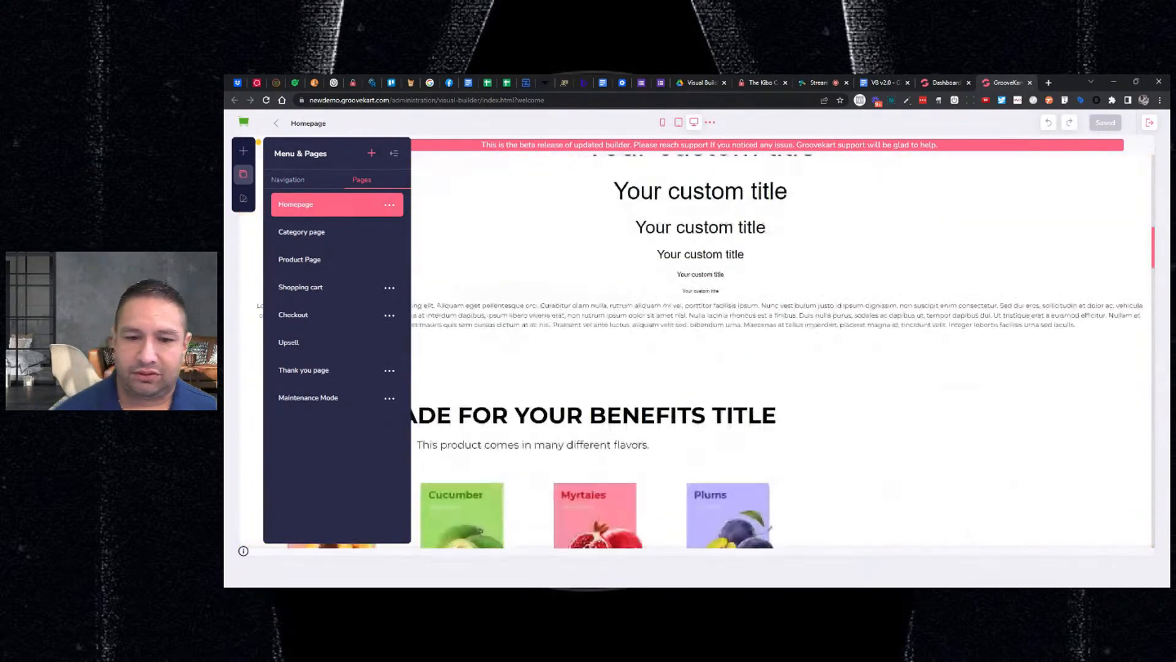
scroll(869, 290, "down", 5)
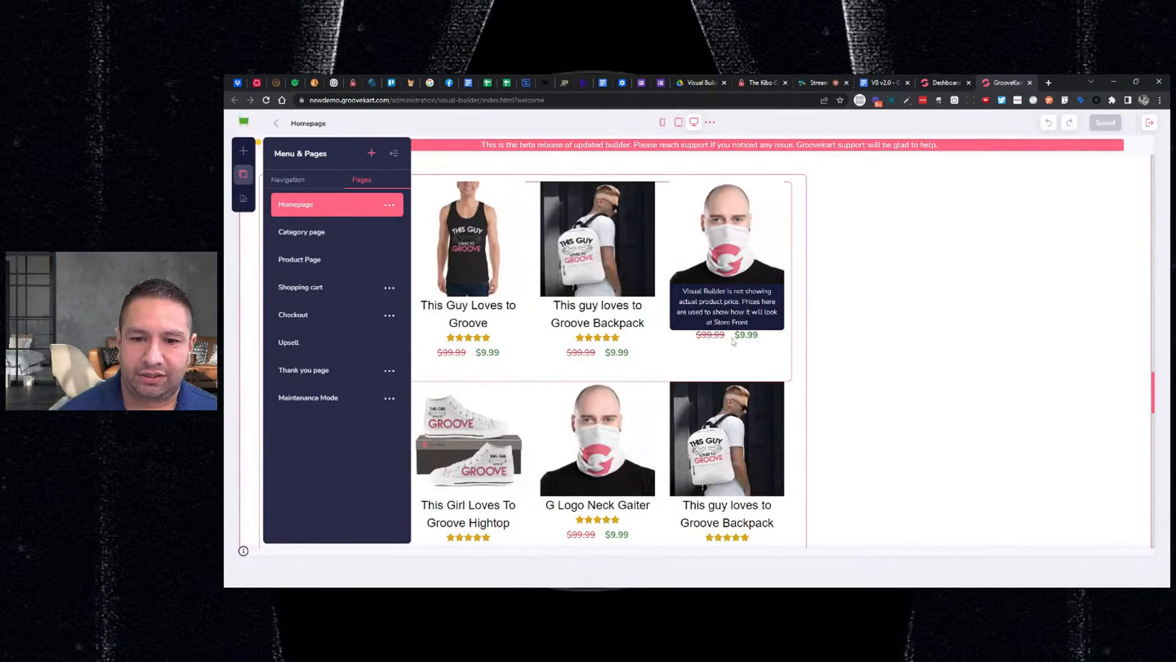
left_click(600, 274)
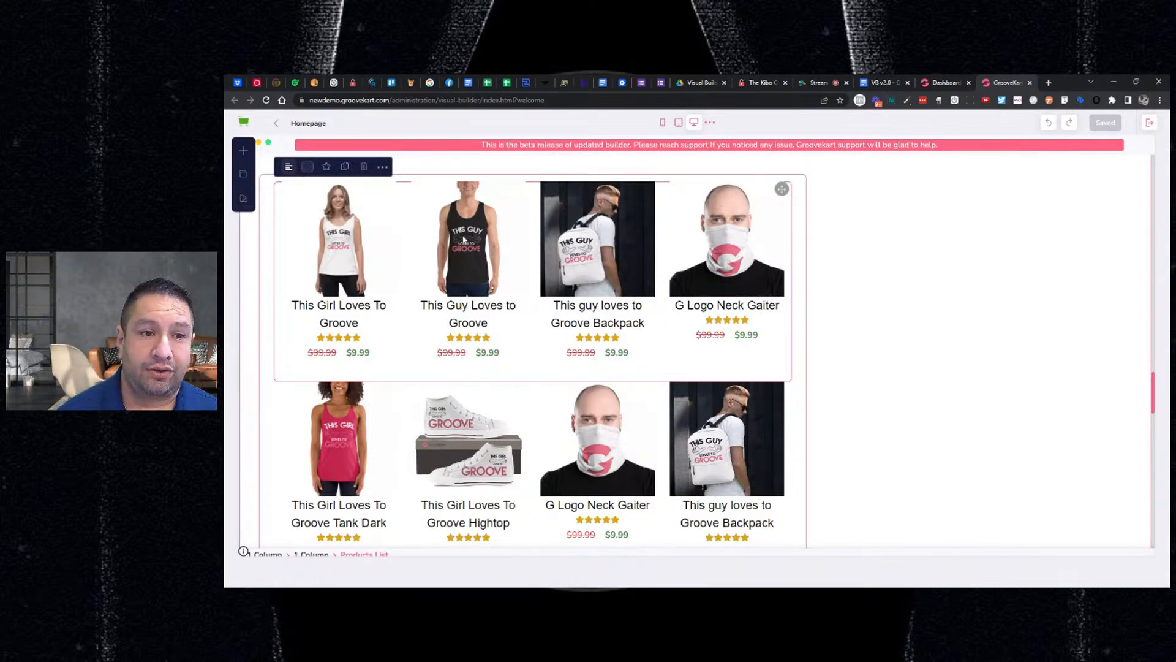
left_click(365, 169)
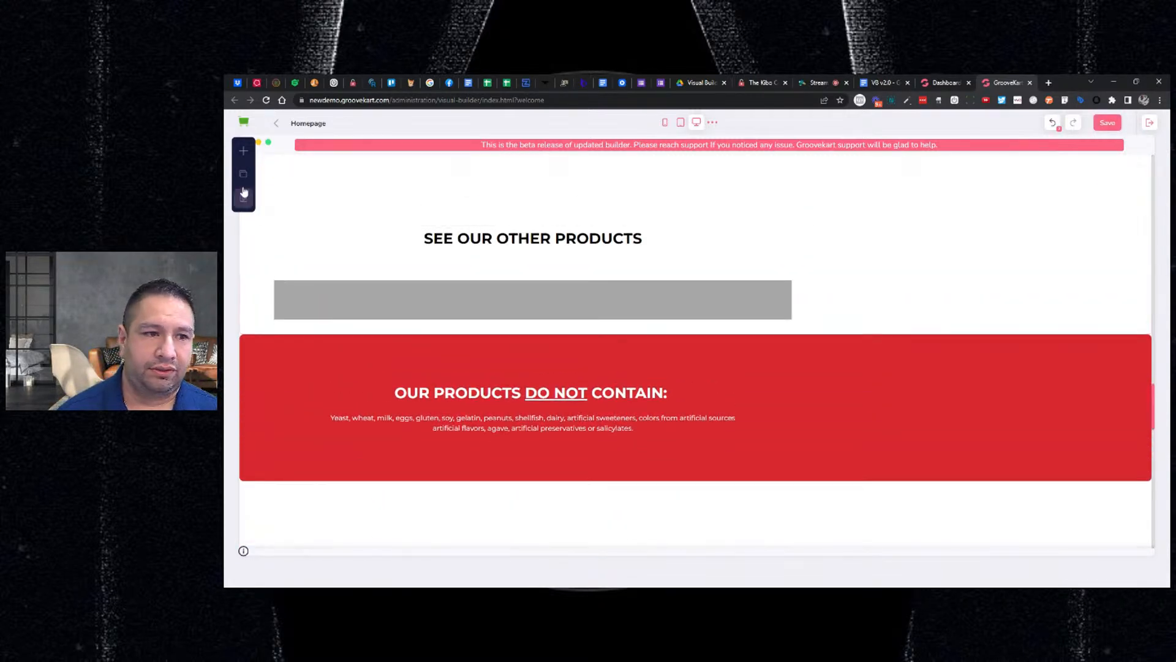
Add a new Products List element to the empty column under "SEE OUR OTHER PRODUCTS".
left_click(244, 174)
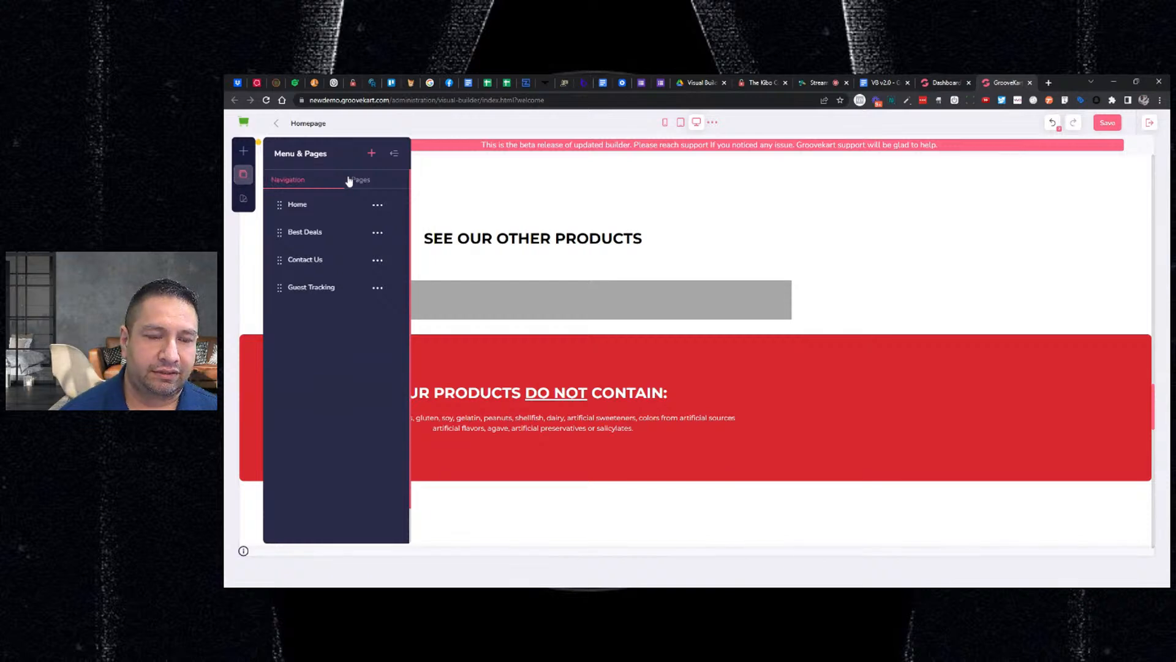
left_click(243, 151)
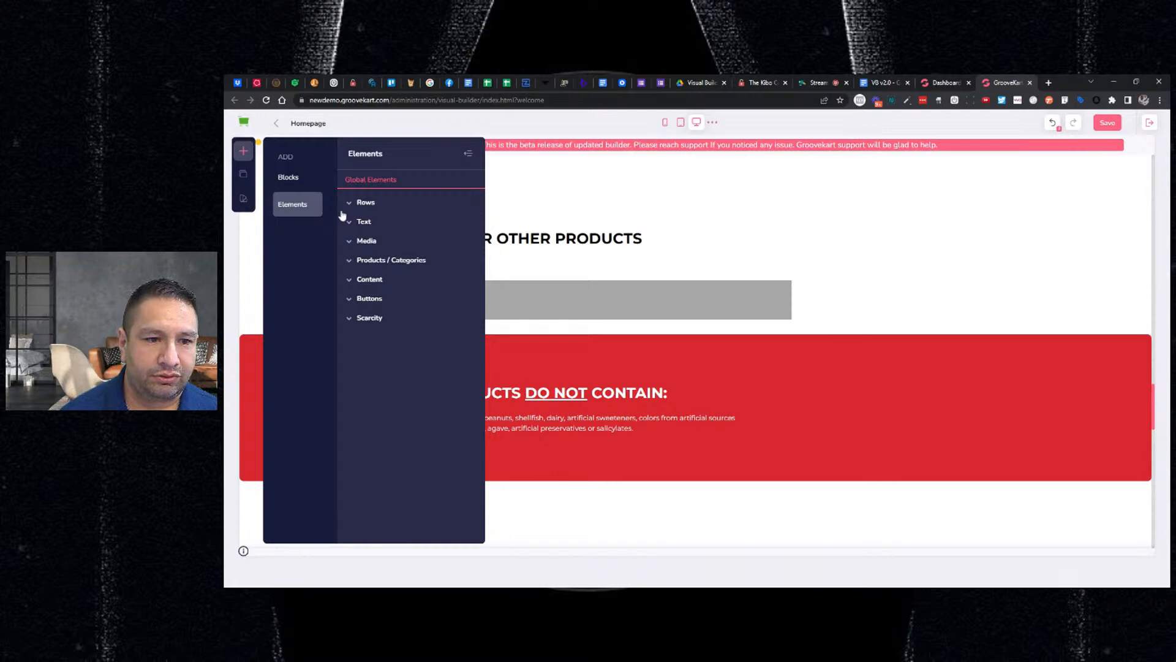
left_click(381, 261)
left_click_drag(408, 300, 605, 305)
left_click(560, 317)
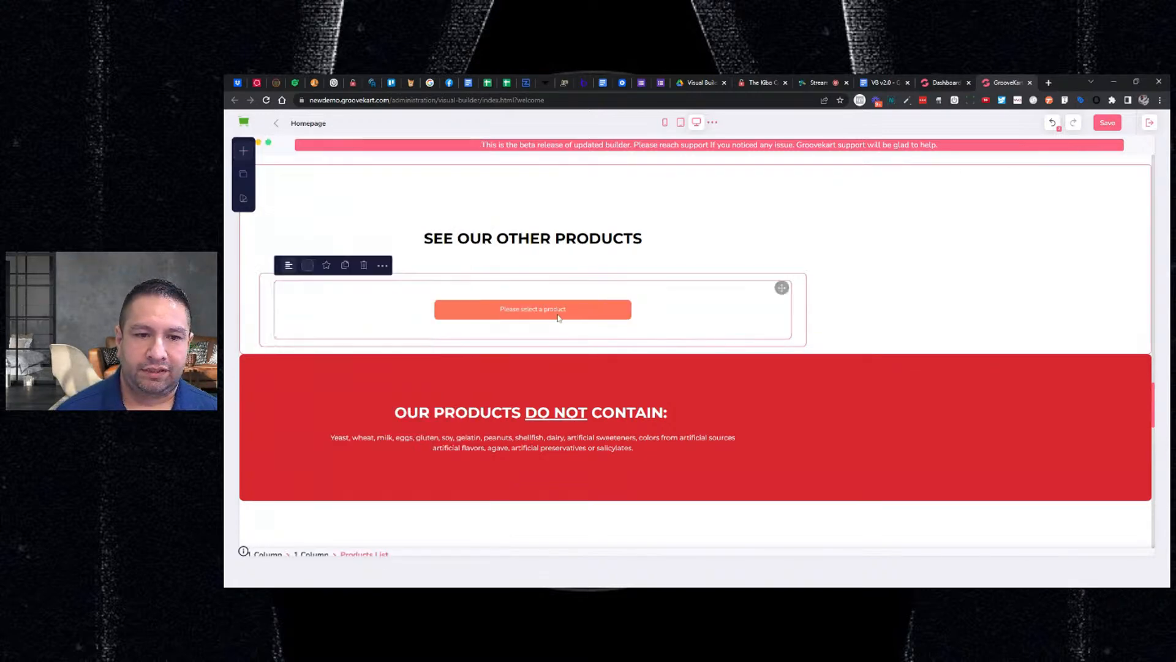
Open the new products list's settings and filter its products by the Best deals category.
left_click(382, 265)
left_click(1070, 264)
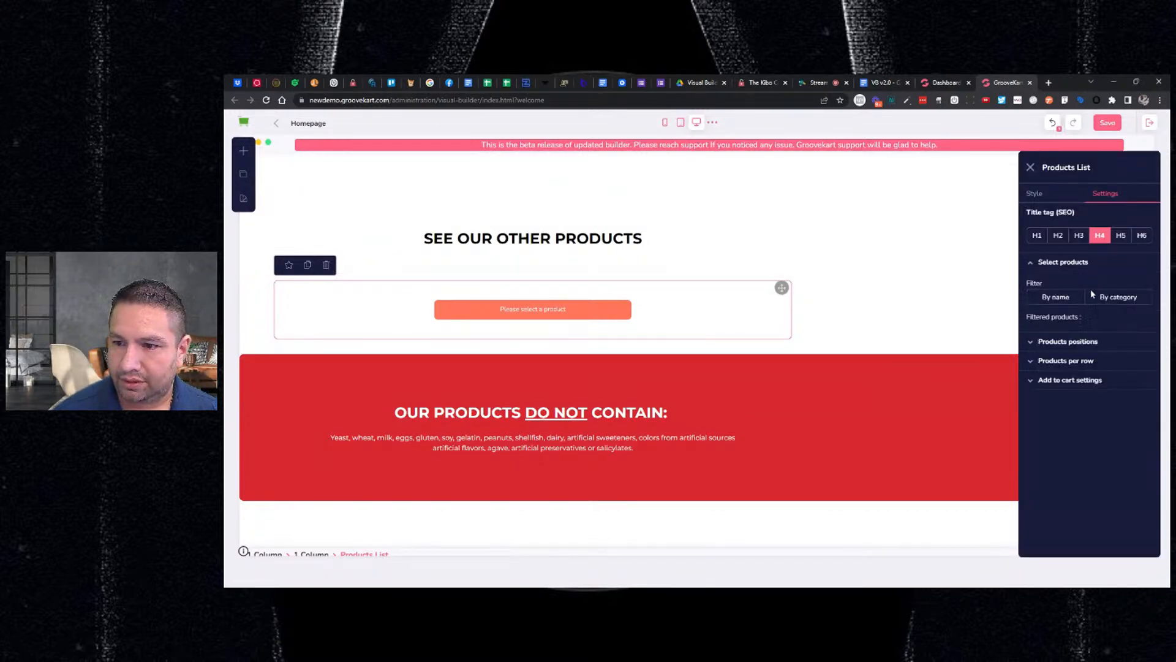
left_click(1092, 297)
left_click(1036, 337)
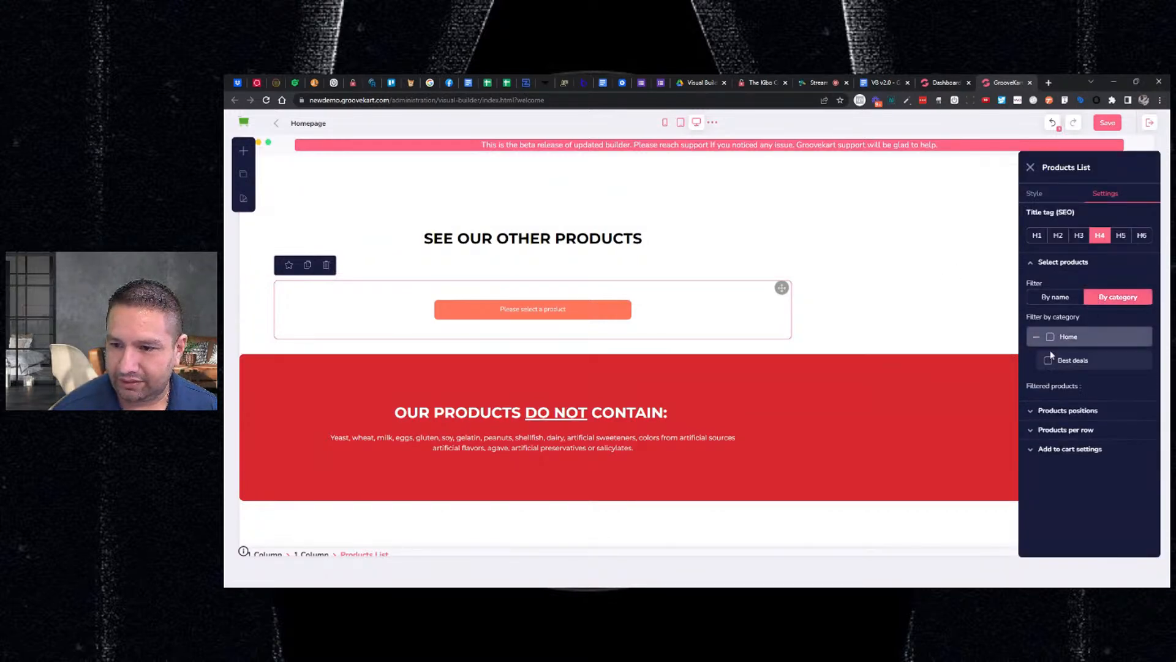
left_click(1050, 361)
scroll(1063, 375, "down", 1)
Add This Girl Loves To Groove, This Guy Loves to Groove, This guy loves to Groove Backpack and G Logo Neck Gaiter to the list.
left_click(1057, 359)
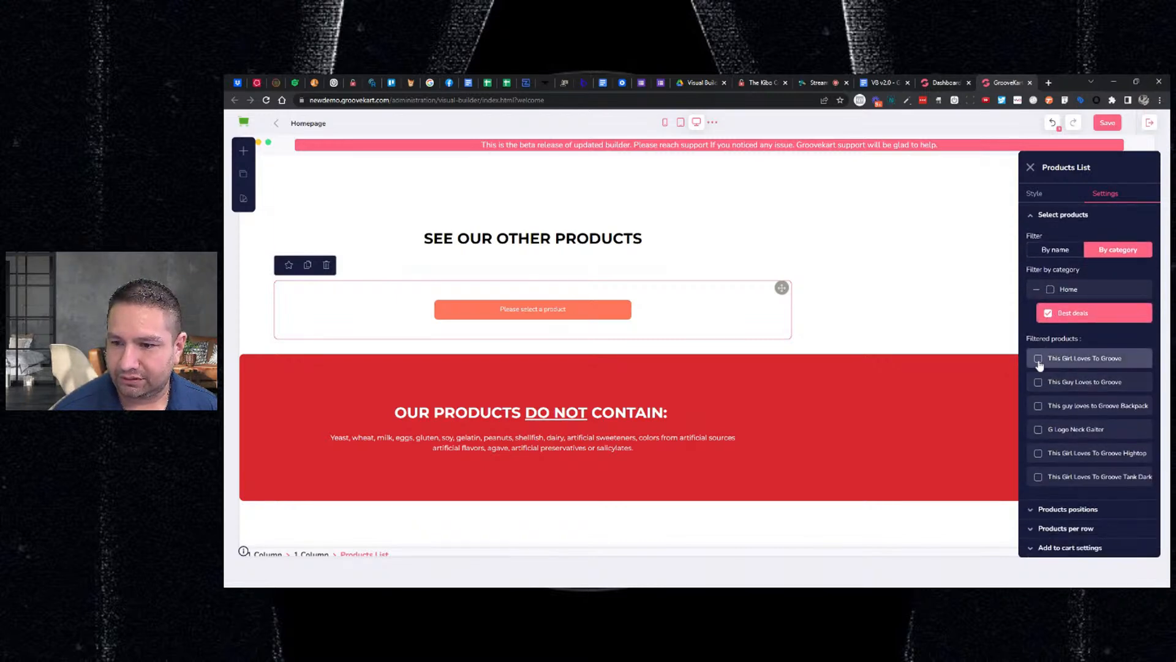
left_click(1051, 382)
left_click(1045, 407)
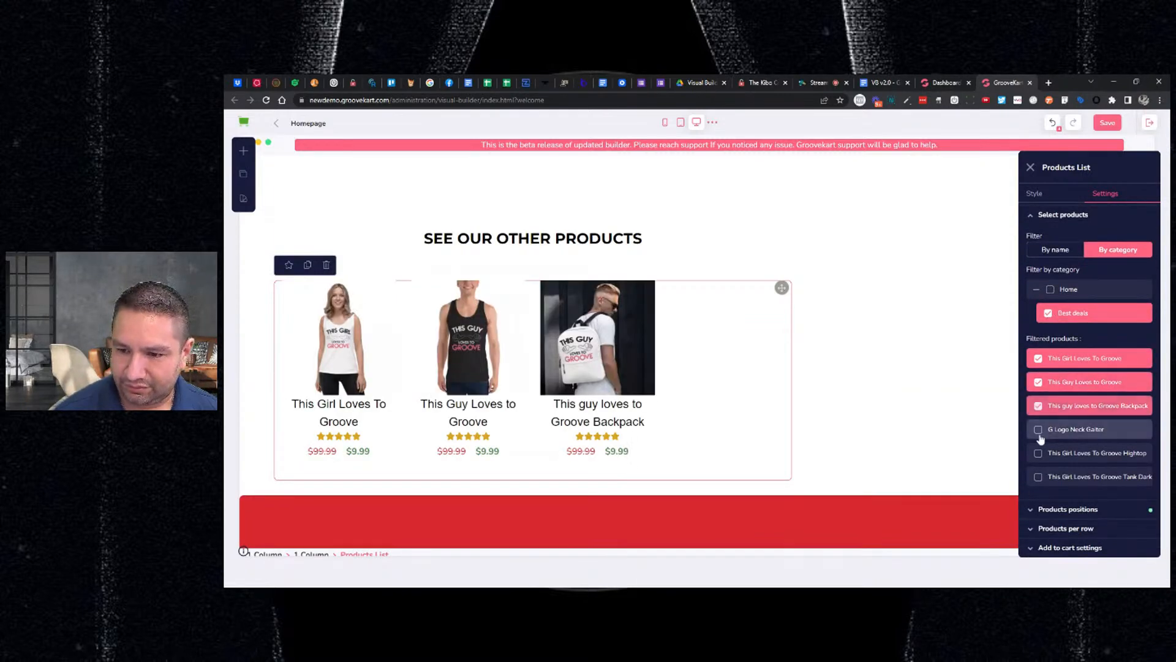
left_click(1043, 432)
left_click(1038, 455)
left_click(1038, 456)
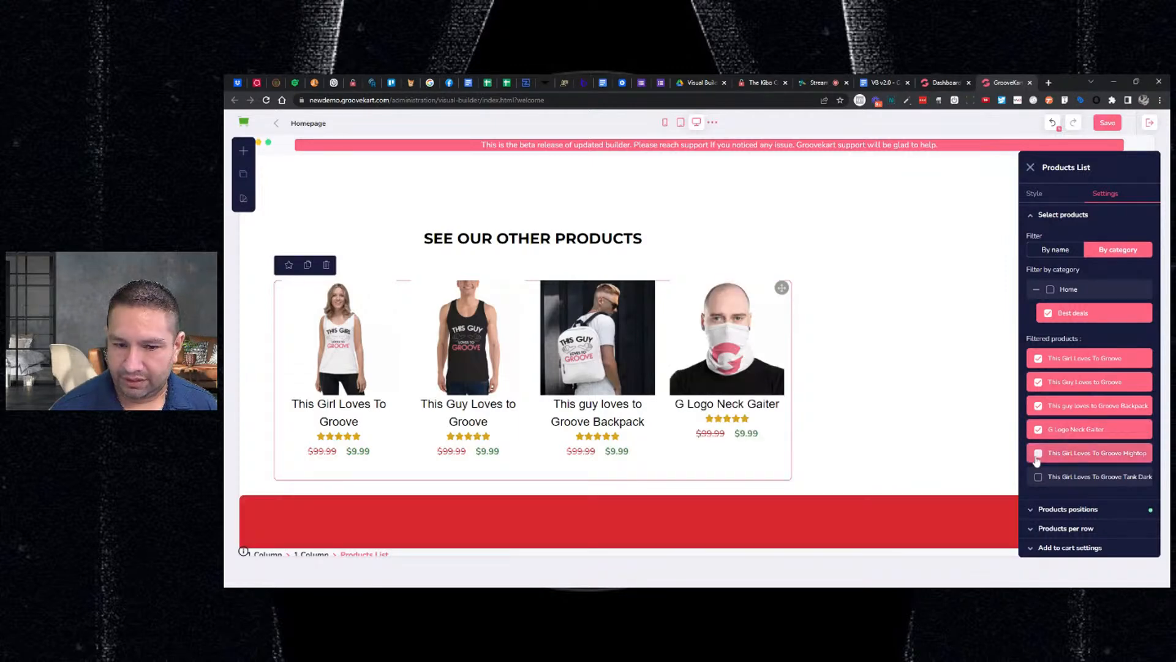
Save the Homepage layout and go back to the "SEE OUR OTHER PRODUCTS" section.
left_click(1108, 123)
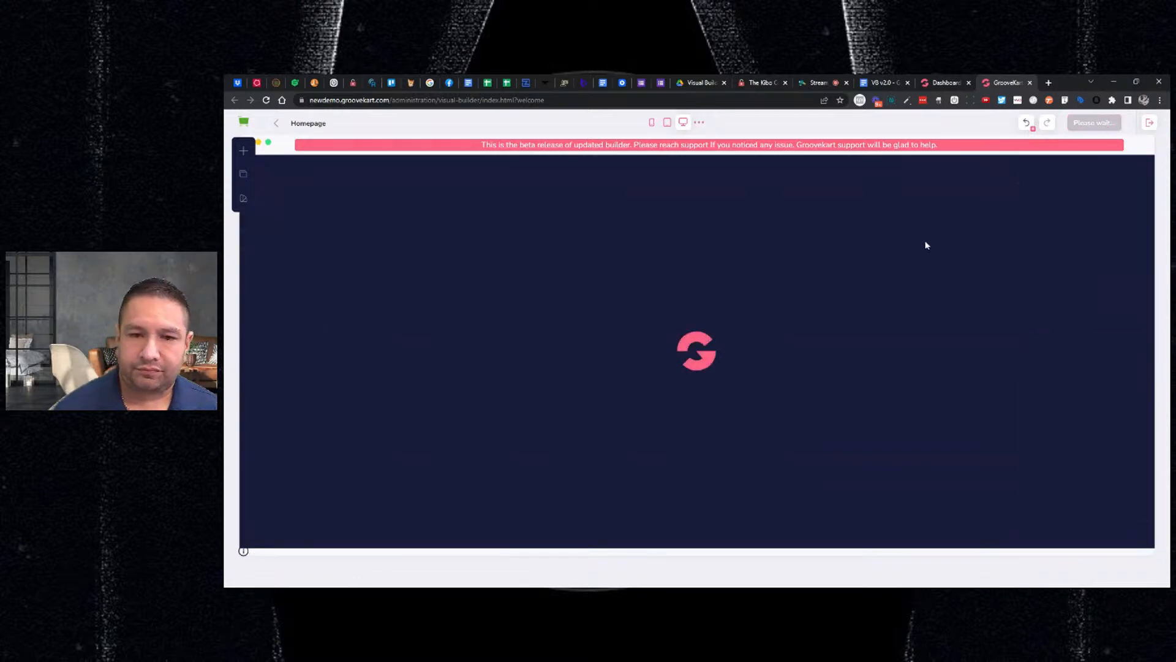
scroll(502, 310, "down", 18)
scroll(490, 318, "down", 12)
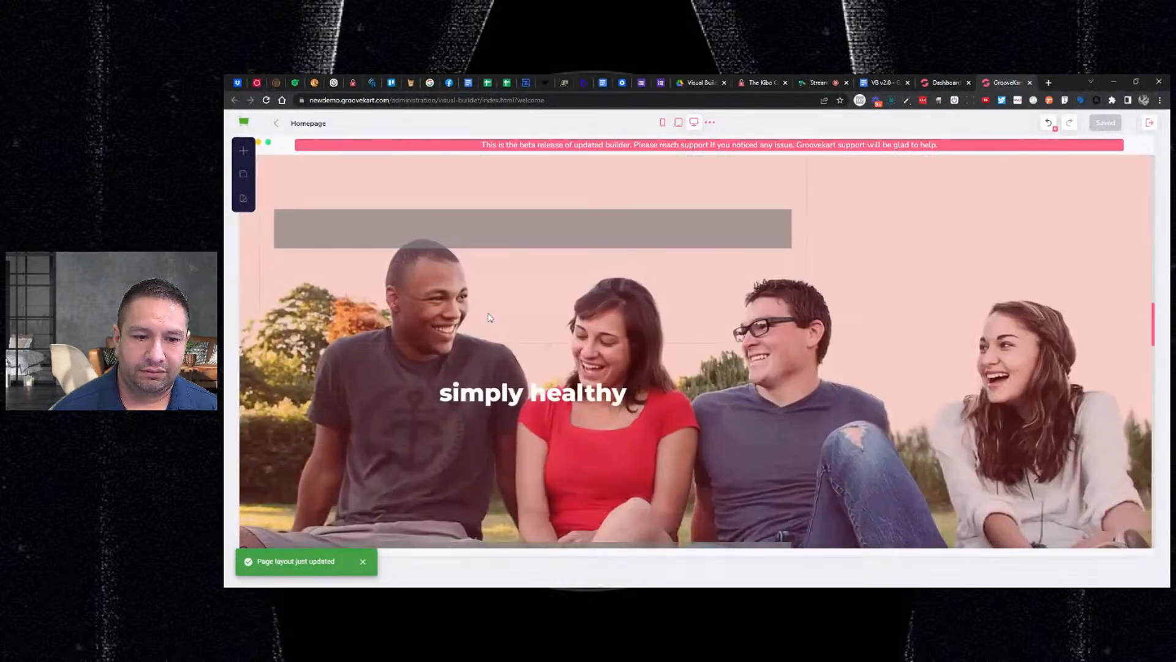
scroll(310, 302, "up", 2)
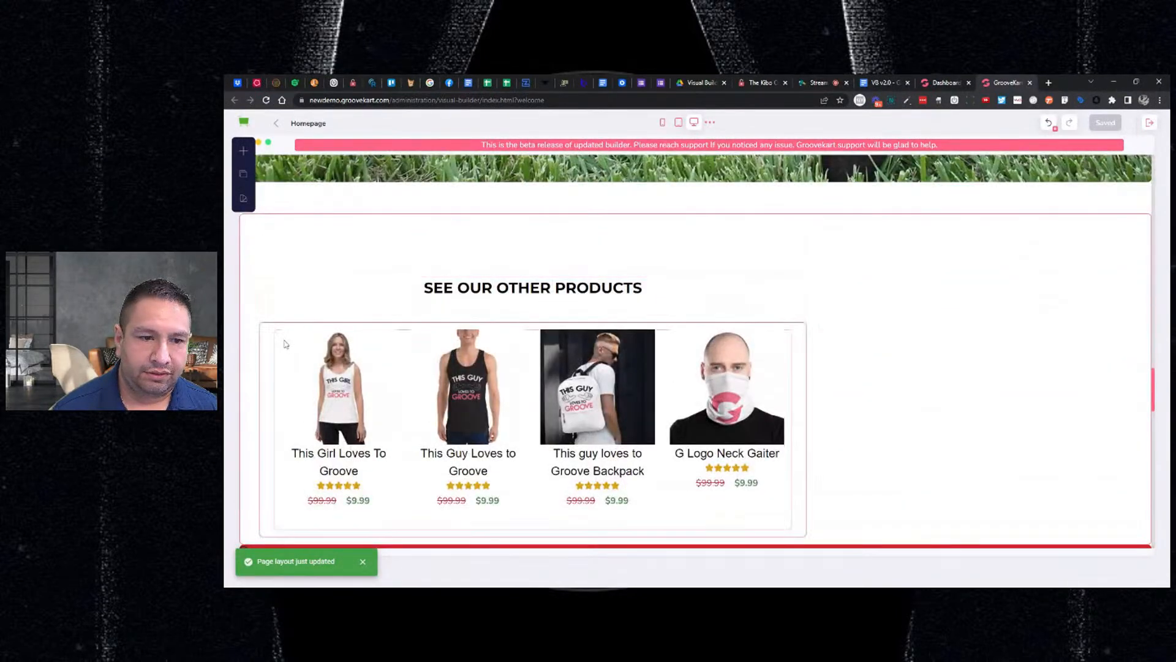
Toggle the width of the "SEE OUR OTHER PRODUCTS" row and leave it at the narrower, centred layout.
left_click(286, 253)
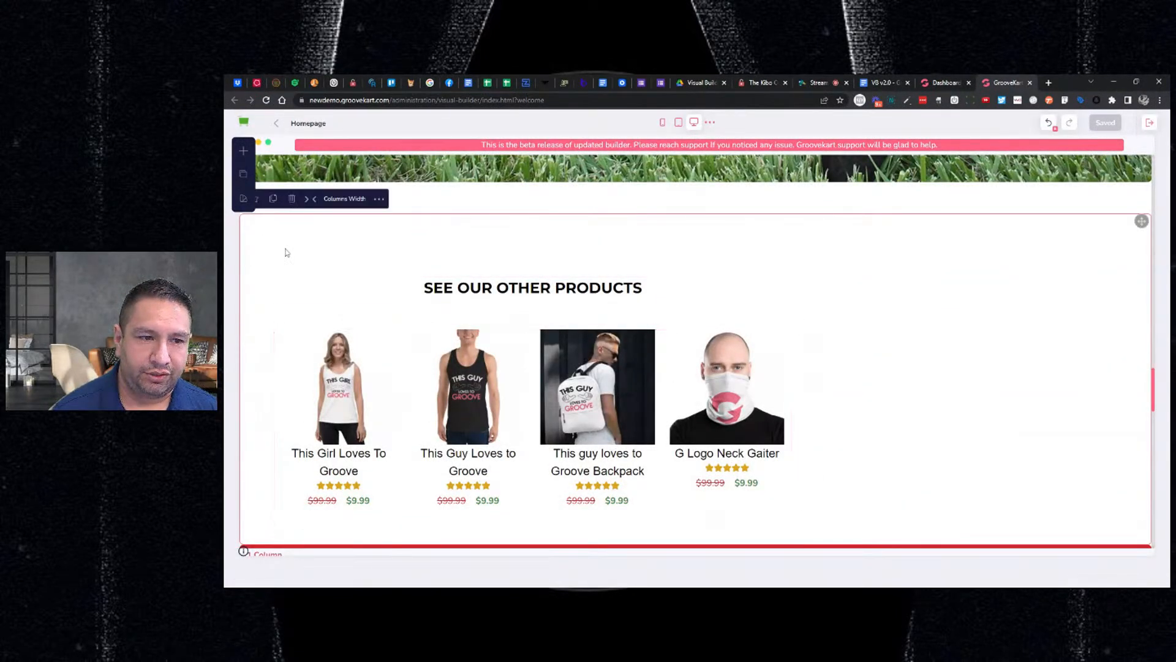
left_click(309, 200)
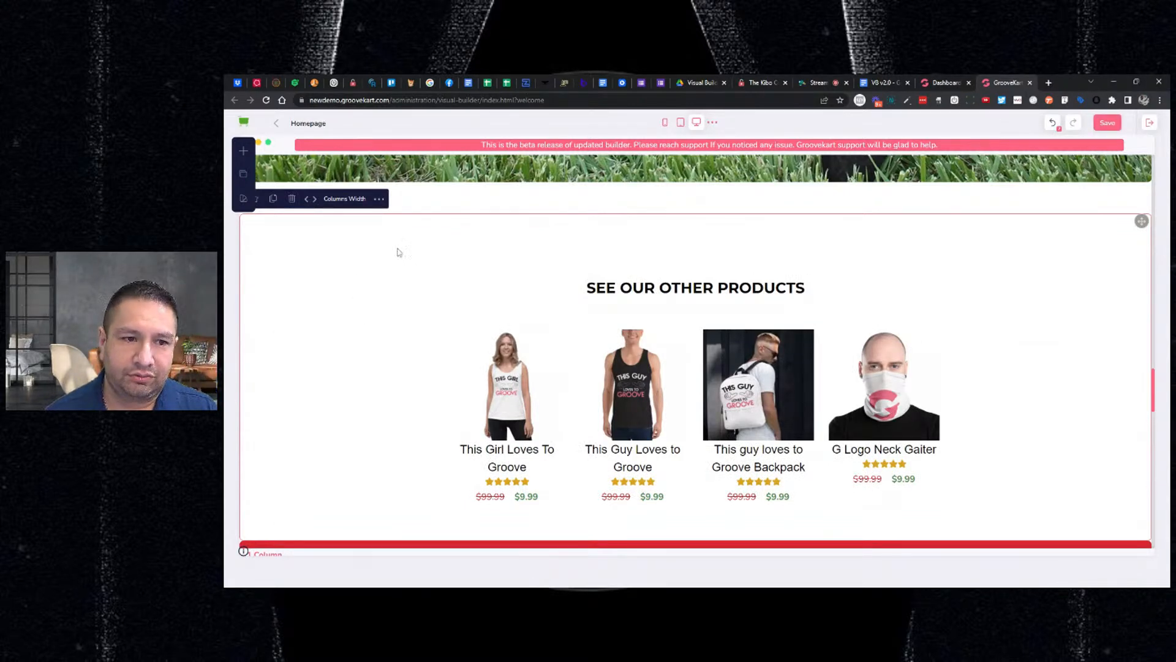
left_click(314, 200)
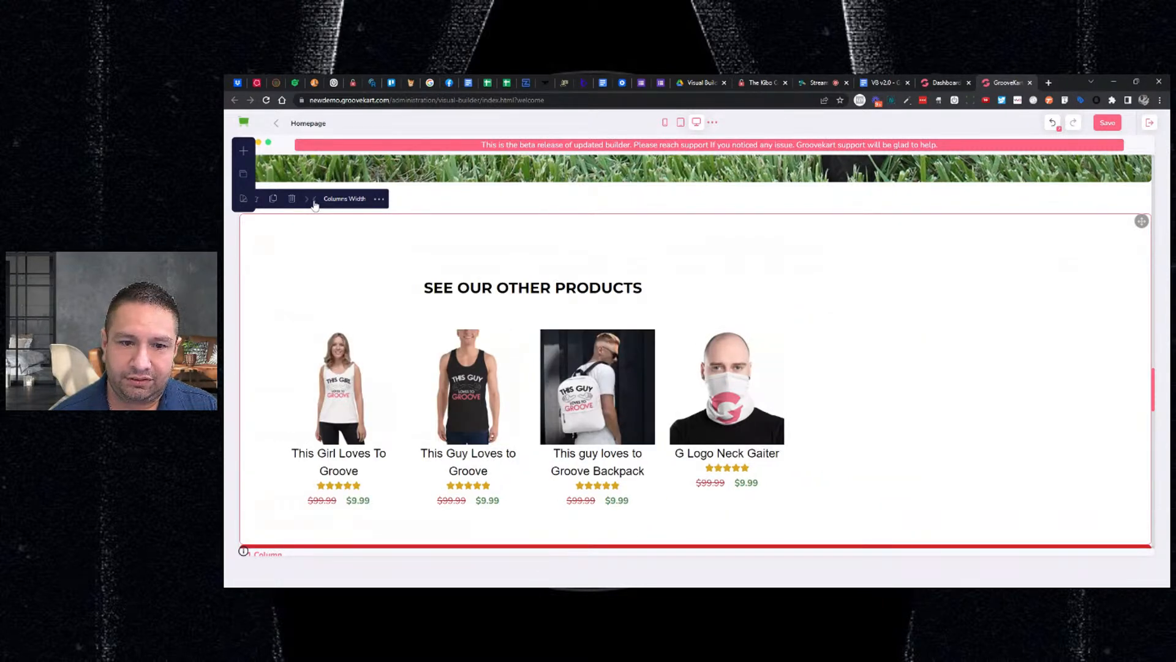
left_click(314, 202)
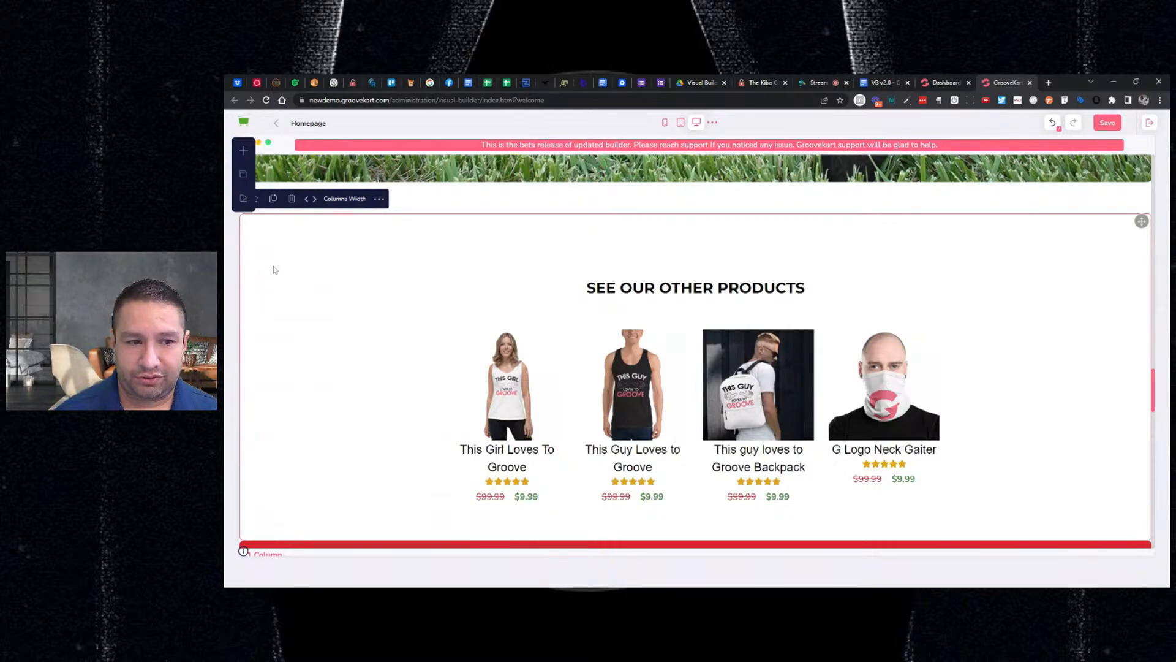
Look over the upper Homepage sections and view the Basic themes.
scroll(1072, 288, "up", 10)
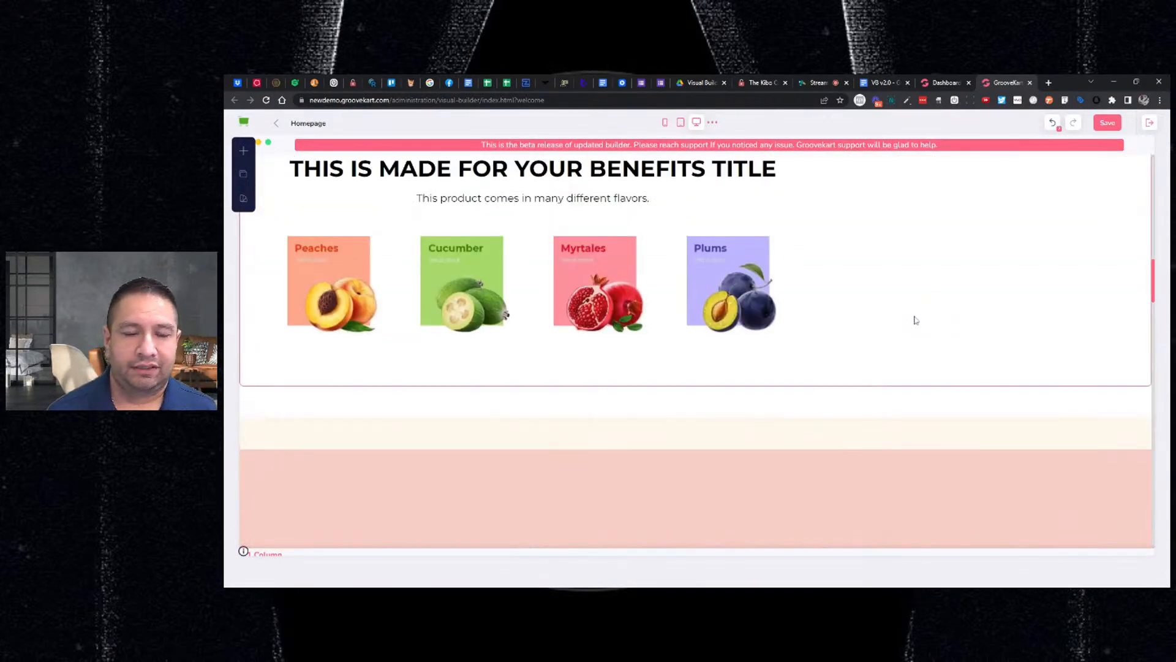
scroll(913, 318, "up", 8)
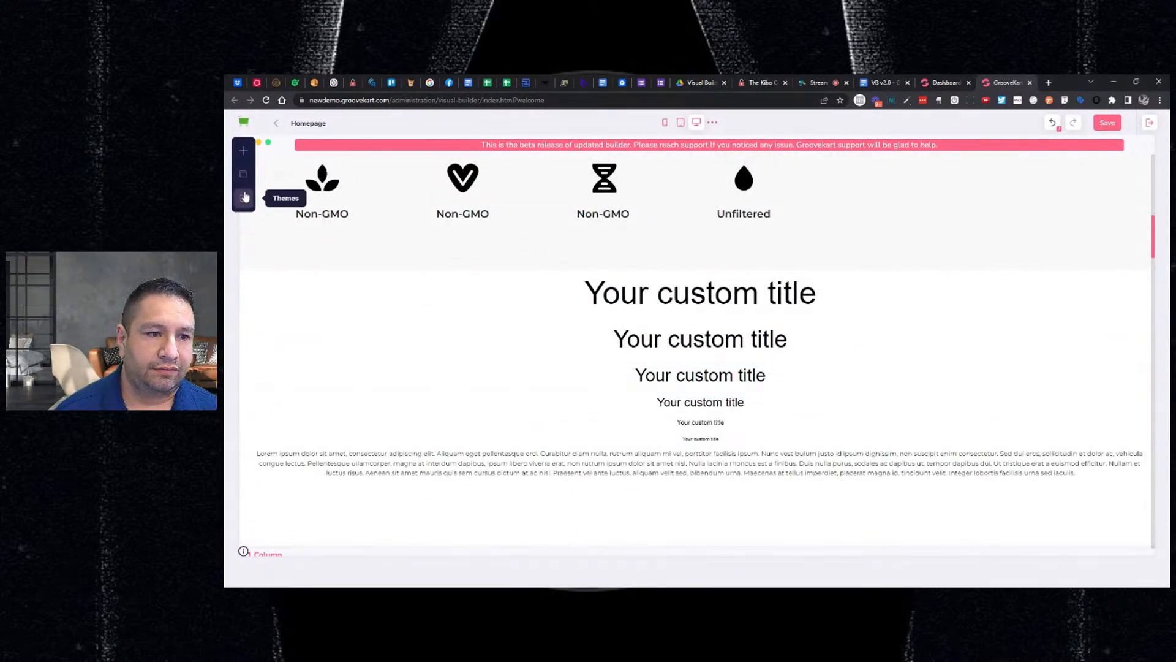
left_click(245, 197)
left_click(363, 179)
mouse_move(317, 248)
Place a Products List element between the Non-GMO icons and the custom titles on the Homepage.
left_click(244, 151)
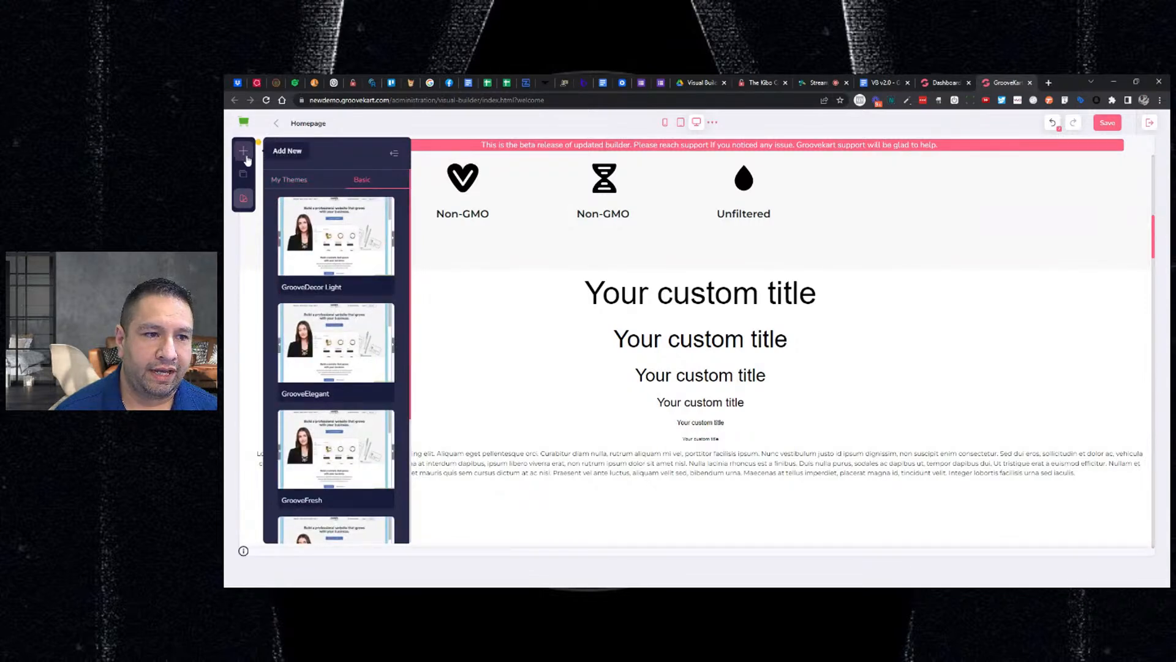
left_click(383, 262)
left_click_drag(402, 302, 568, 297)
left_click(642, 306)
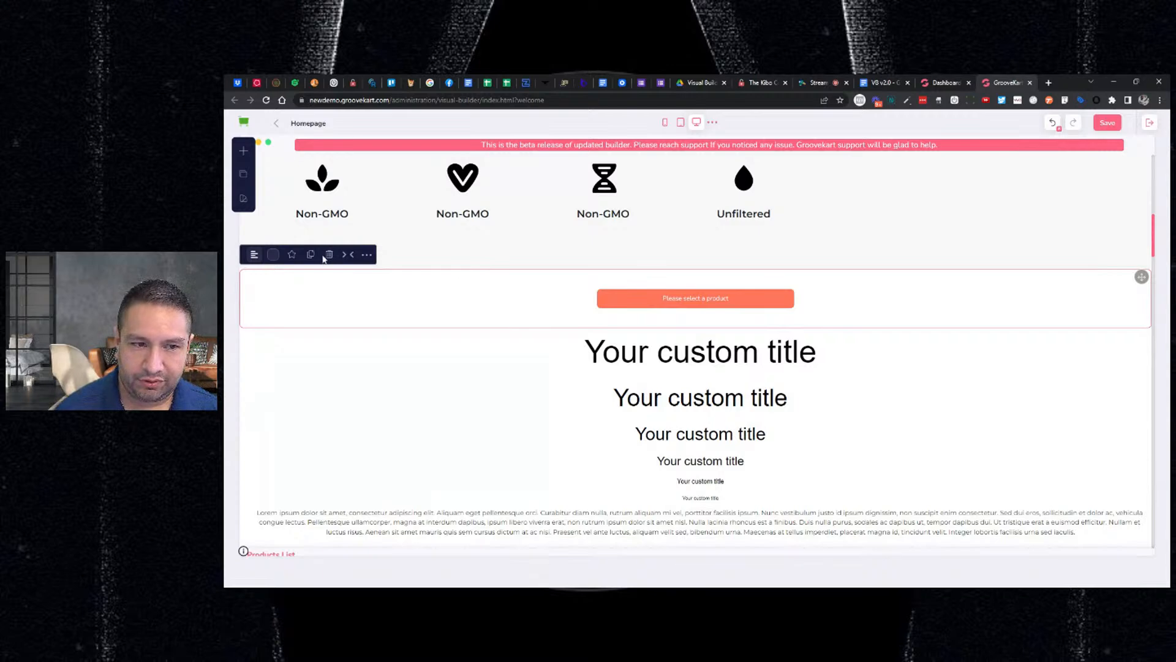
Open the upper products list's settings and filter its products by the Best deals category.
left_click(367, 256)
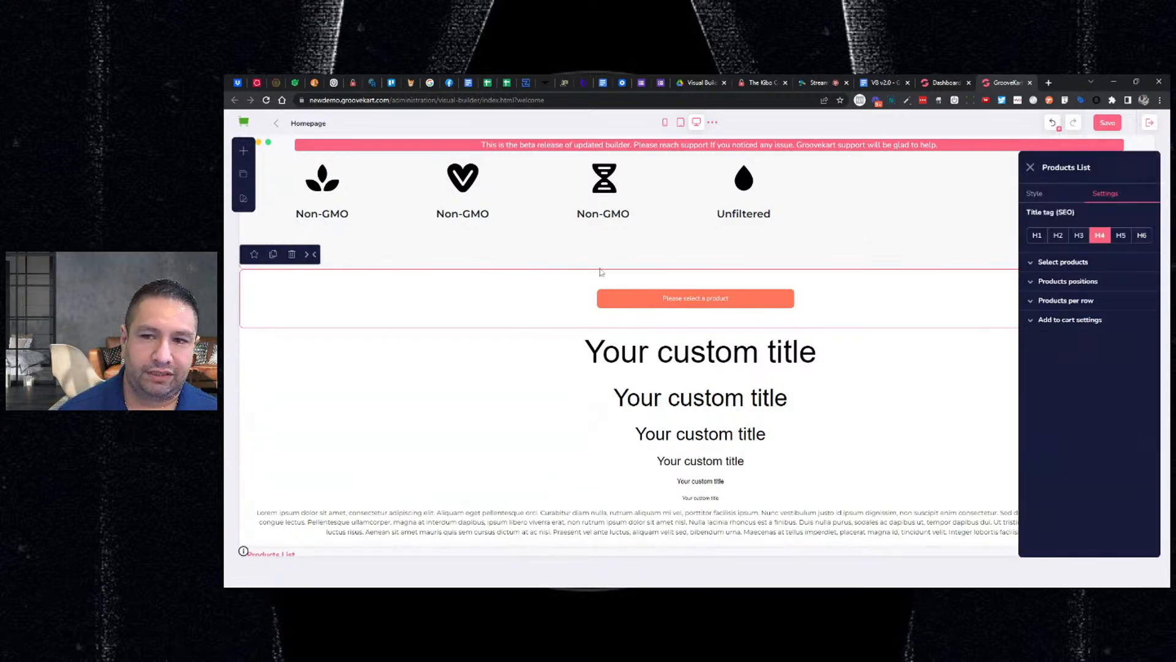
left_click(1068, 263)
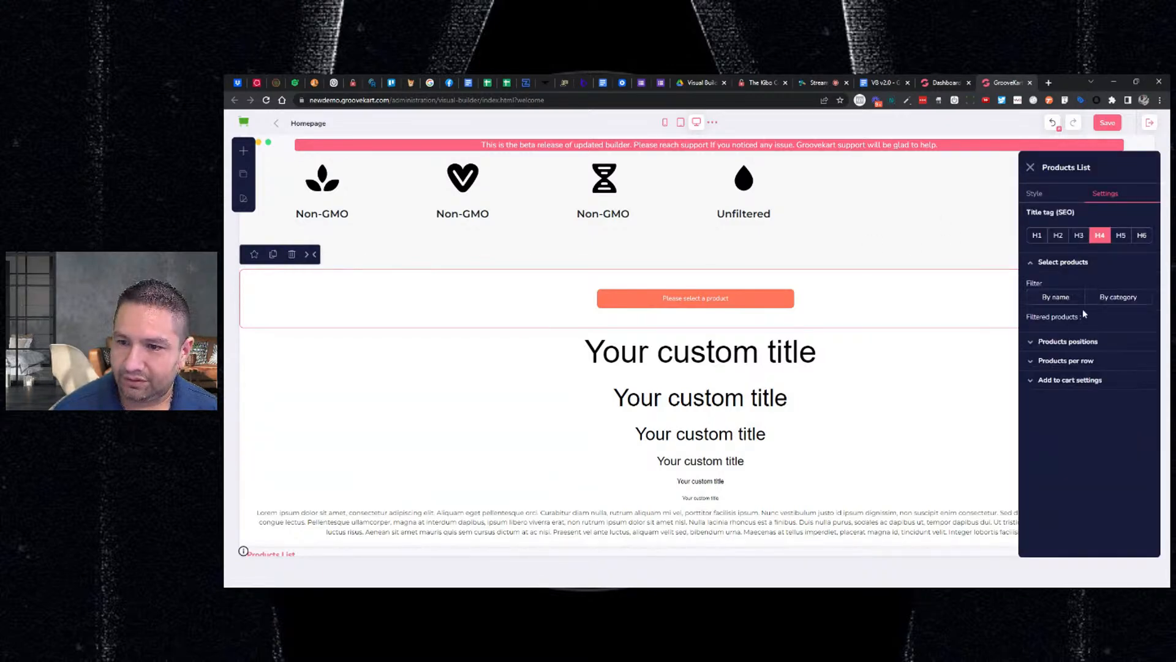
left_click(1115, 298)
left_click(1036, 336)
left_click(1071, 362)
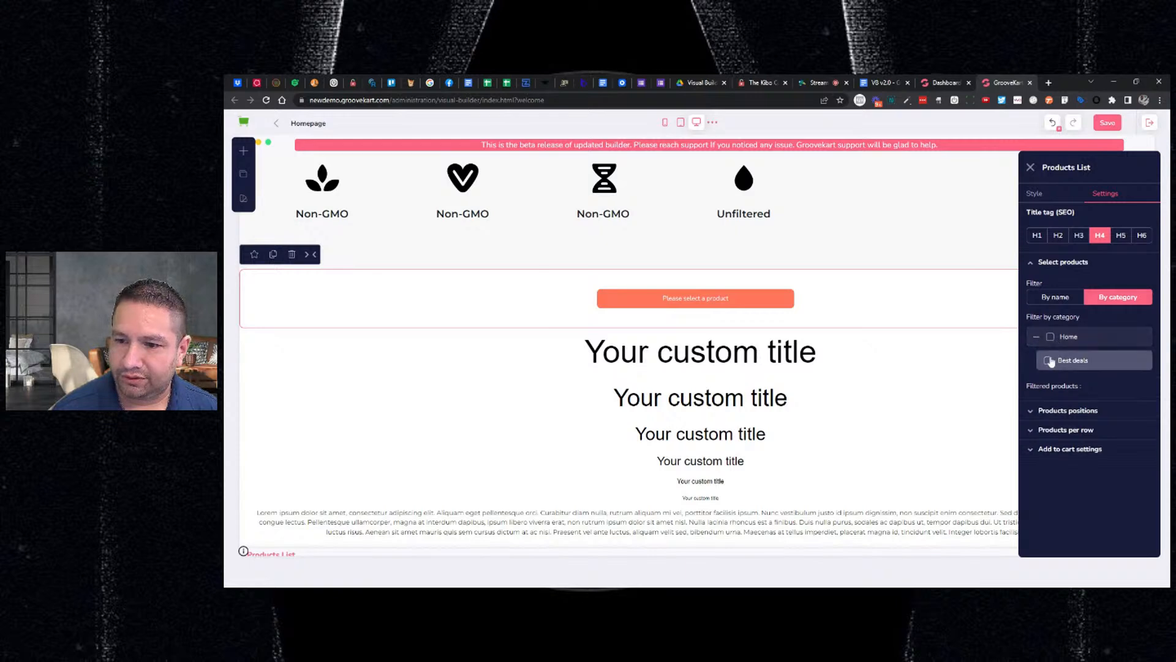
scroll(1073, 373, "down", 1)
Add This Girl Loves To Groove Tank Dark, This Girl Loves To Groove Hightop, G Logo Neck Gaiter and This guy loves to Groove Backpack to the list.
left_click(1054, 477)
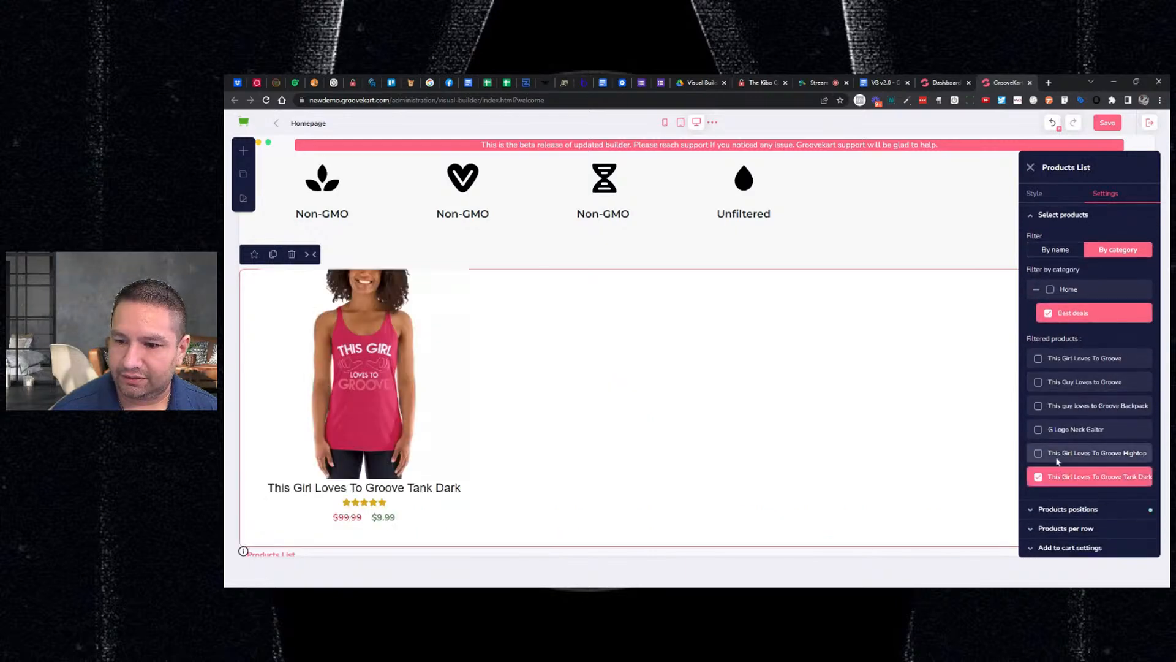
left_click(1054, 452)
left_click(1054, 430)
left_click(1054, 405)
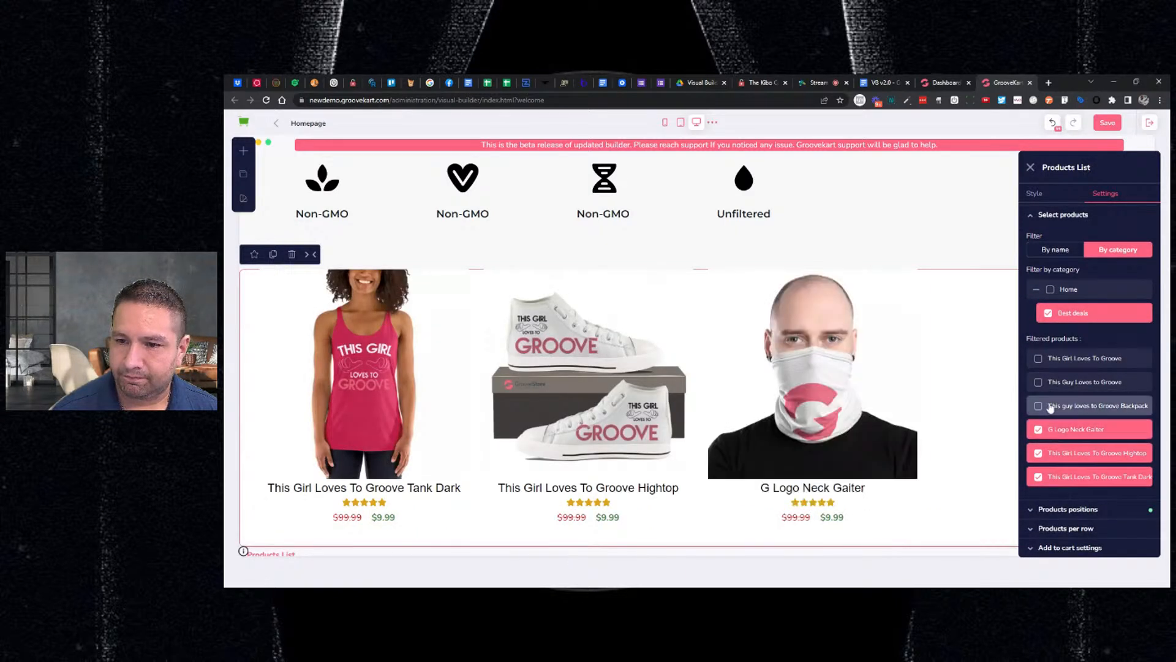
left_click(983, 246)
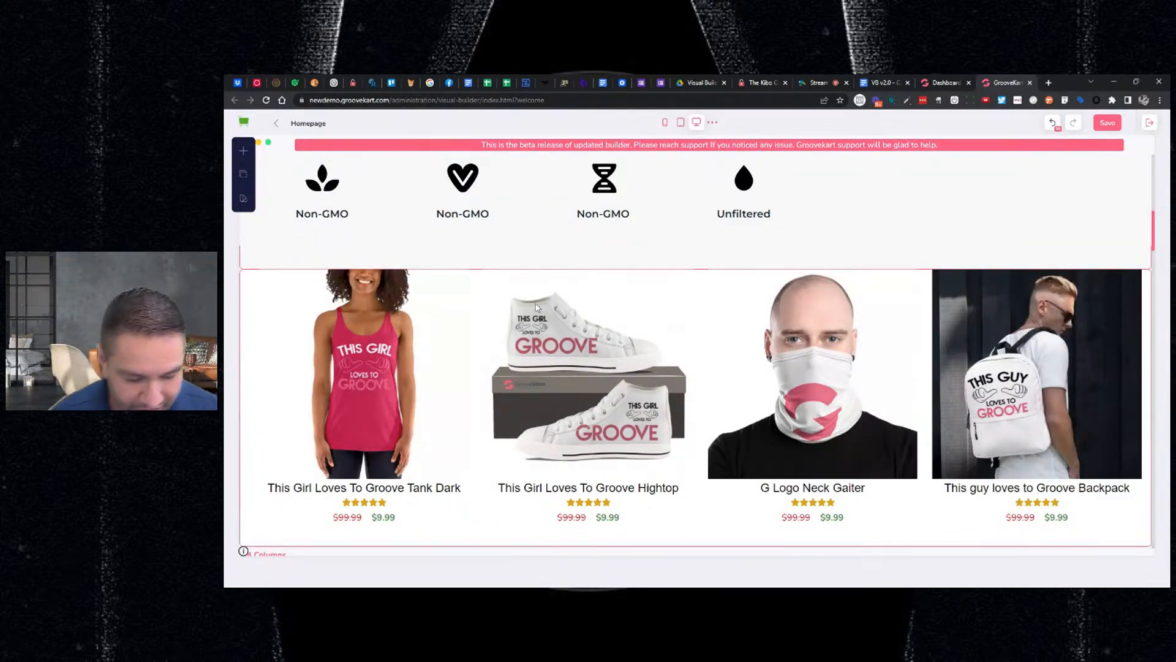
Try the narrower, centred width on the upper products list and switch it back to full width.
left_click(302, 302)
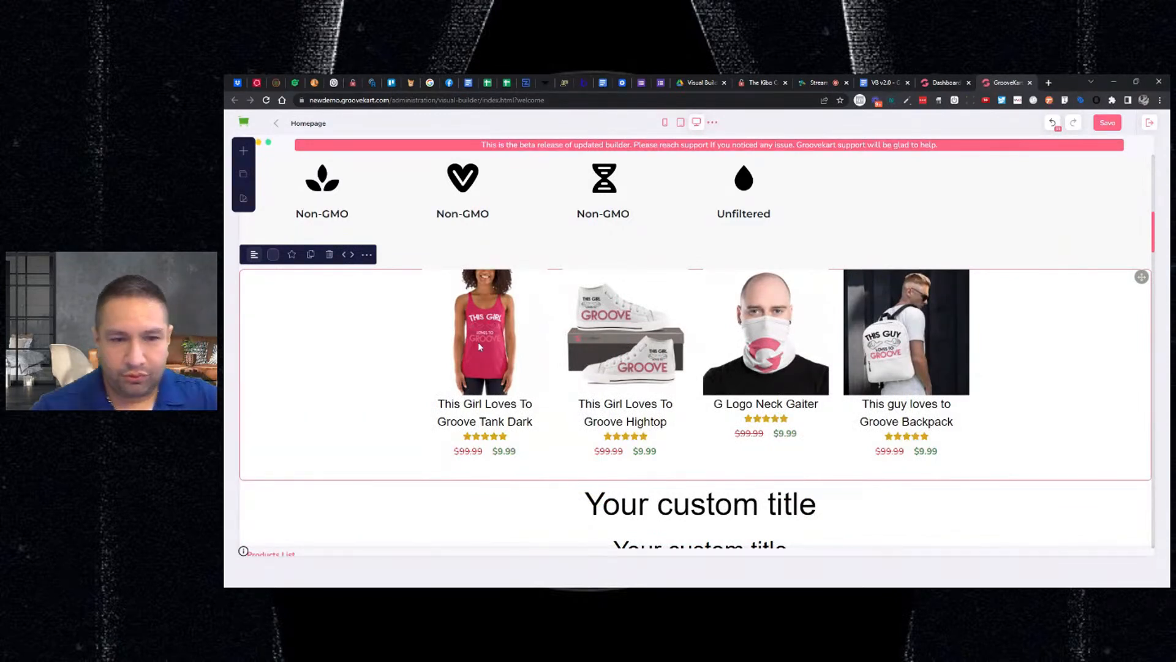
left_click(348, 255)
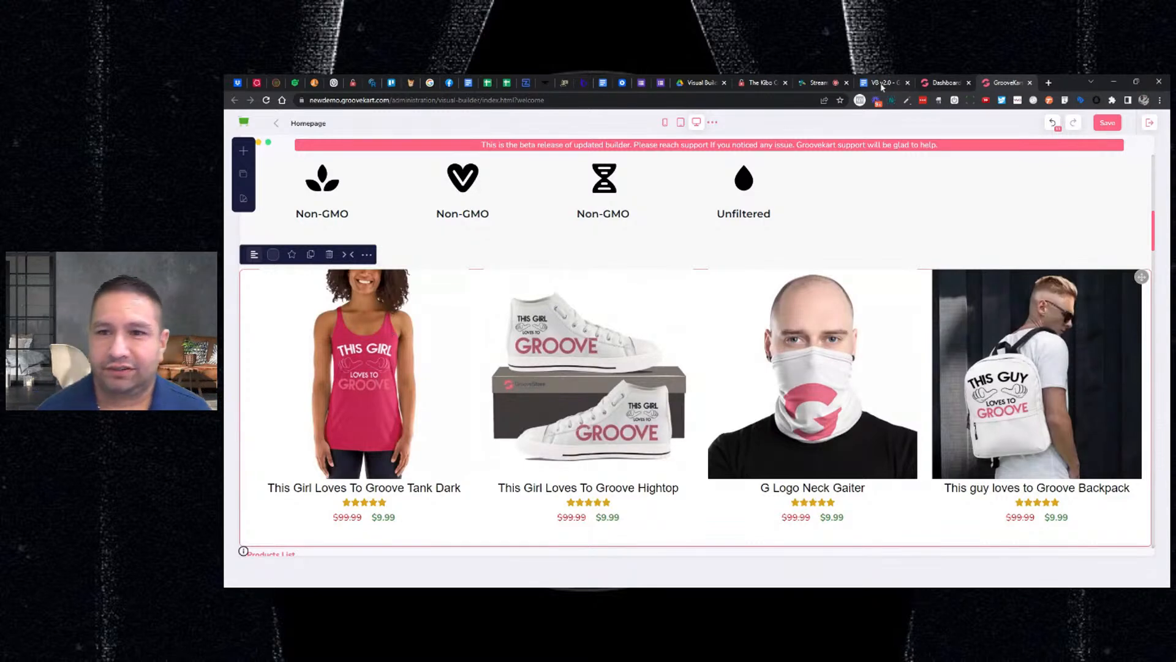
Customize the current theme's appearance by setting the Price color to black (#000000).
scroll(829, 248, "down", 2)
scroll(829, 248, "up", 2)
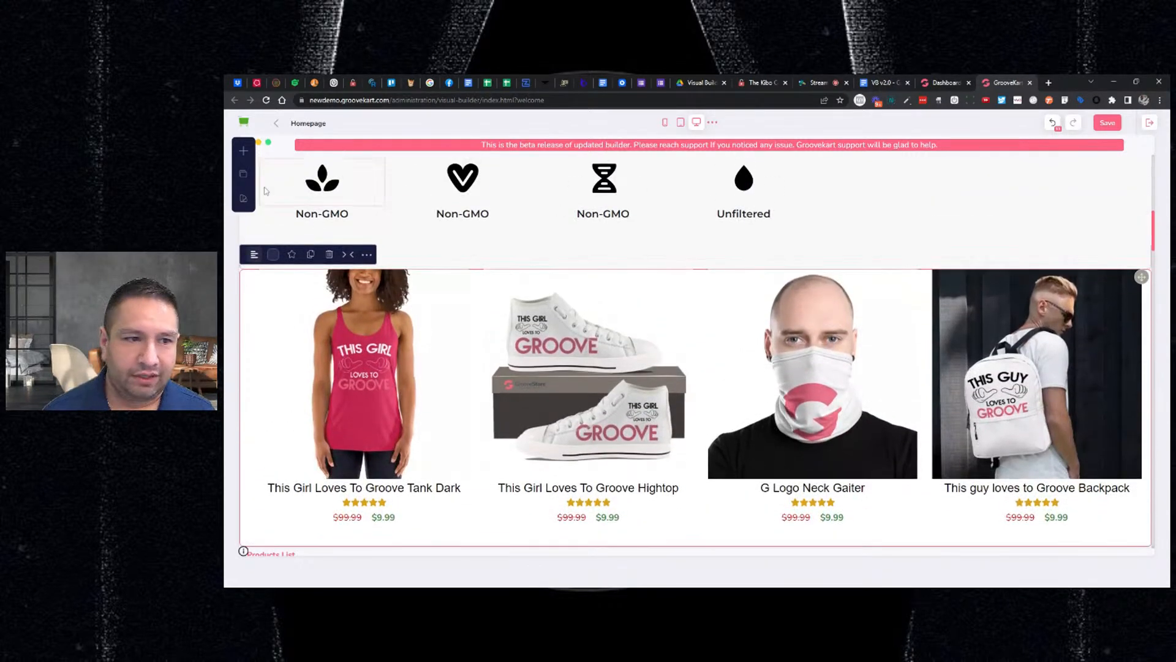
left_click(244, 198)
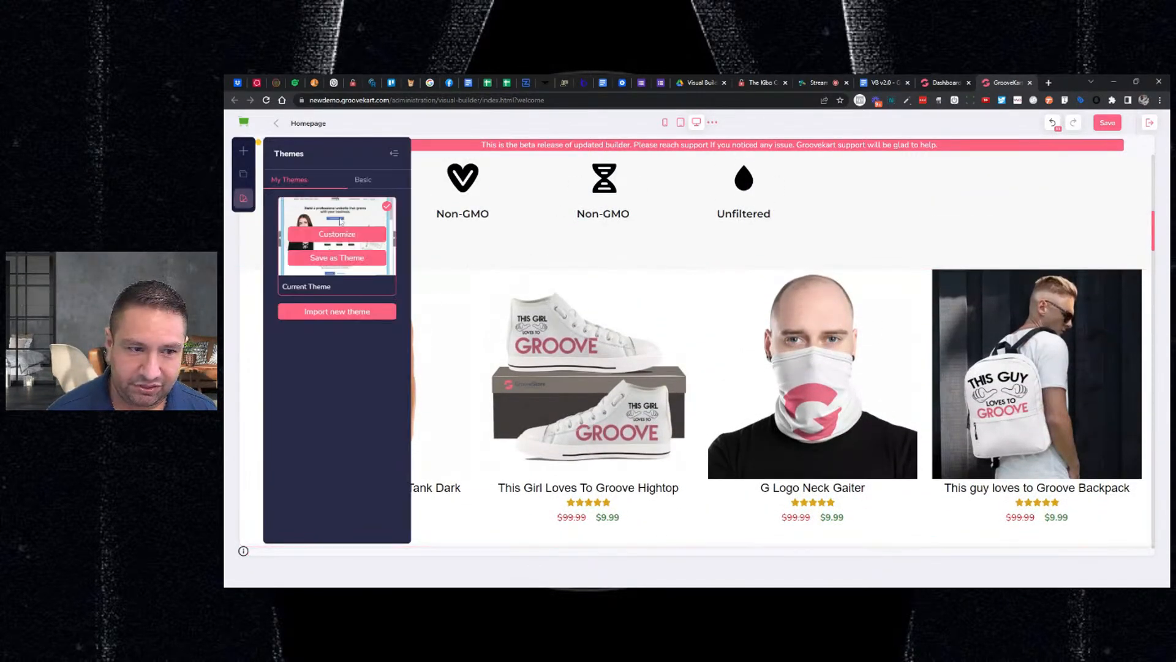
left_click(337, 235)
scroll(1112, 382, "down", 1)
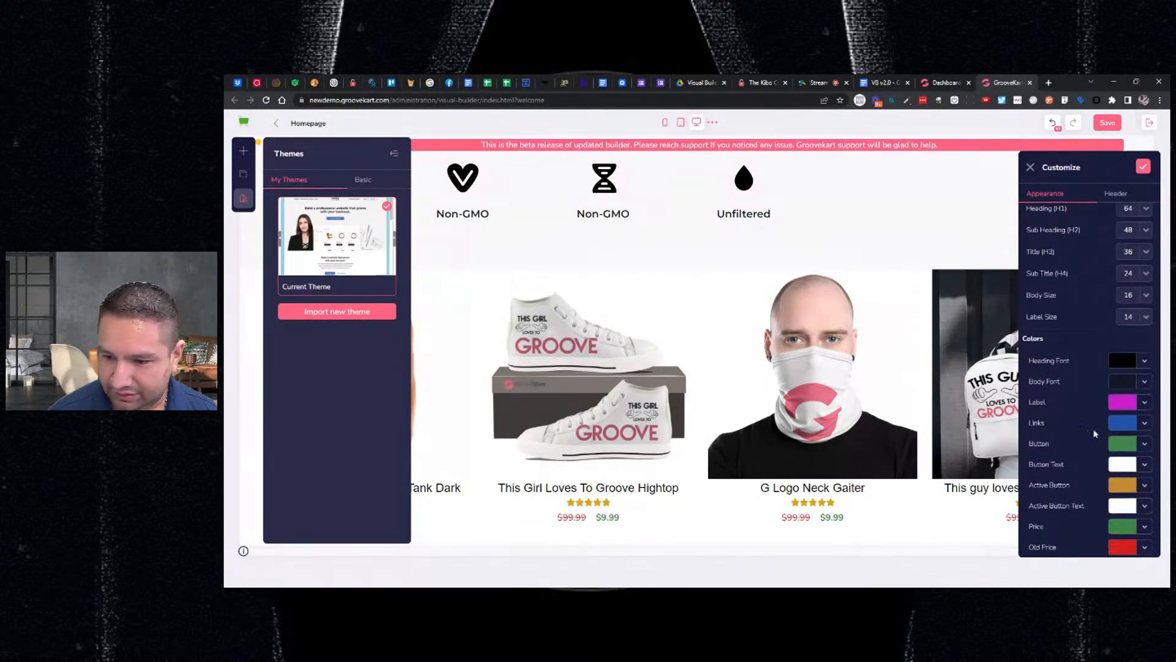
left_click(1123, 527)
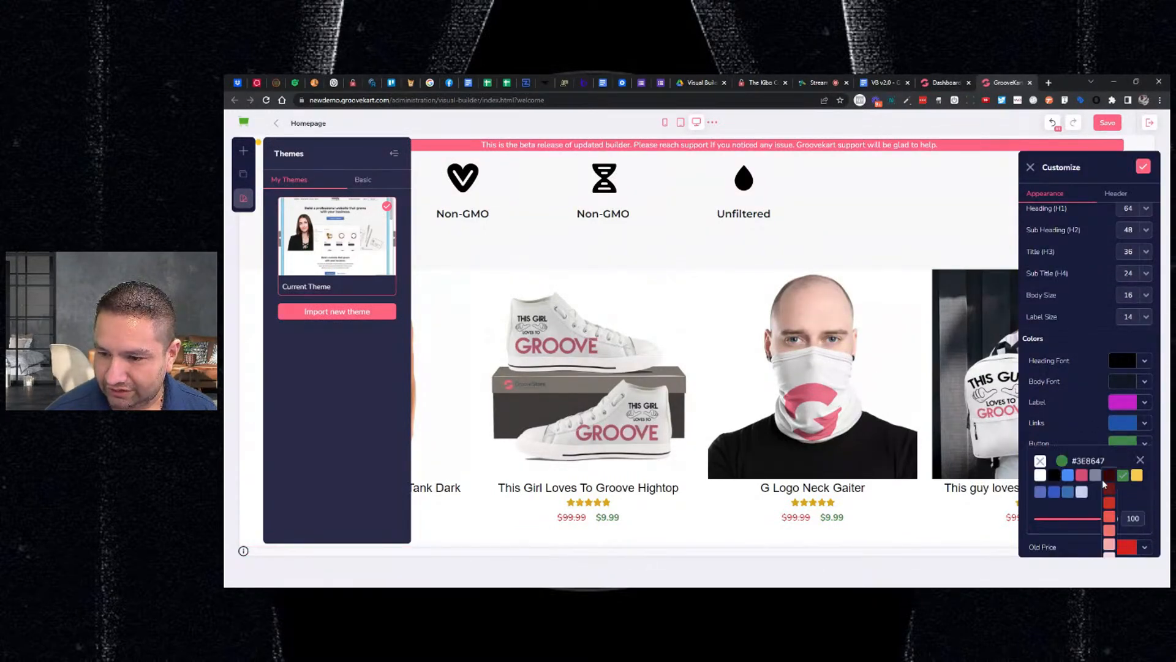
left_click(1055, 477)
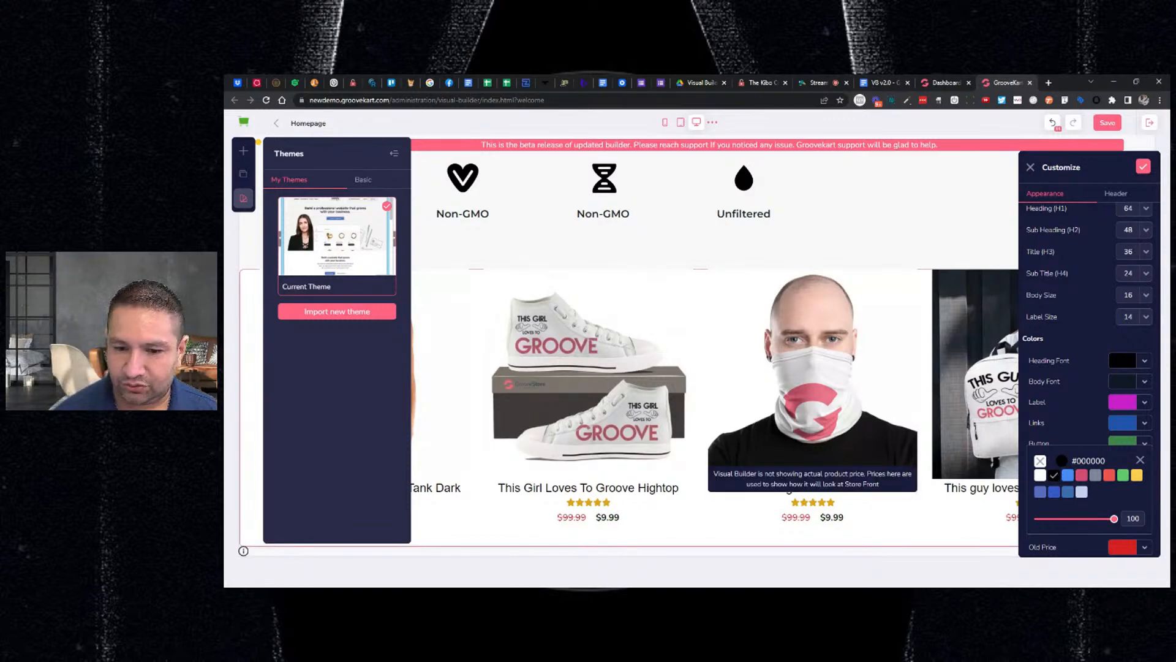
left_click(1141, 461)
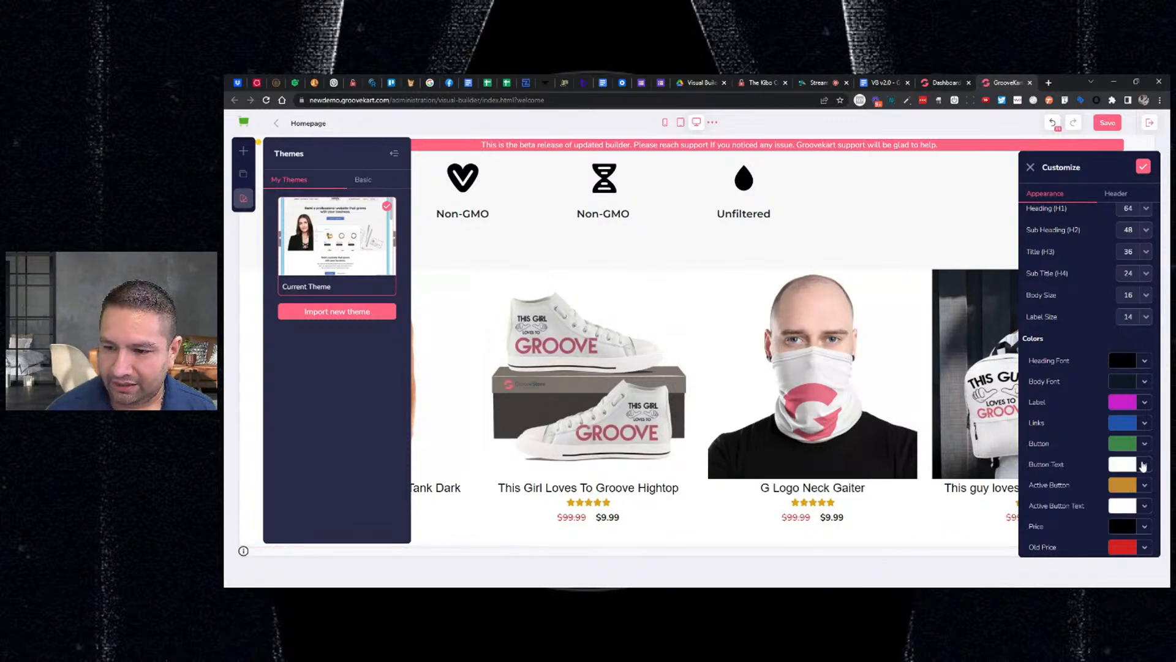
Set the theme's Old Price color to gray and save the page.
left_click(1121, 548)
mouse_move(1096, 499)
left_click(1096, 540)
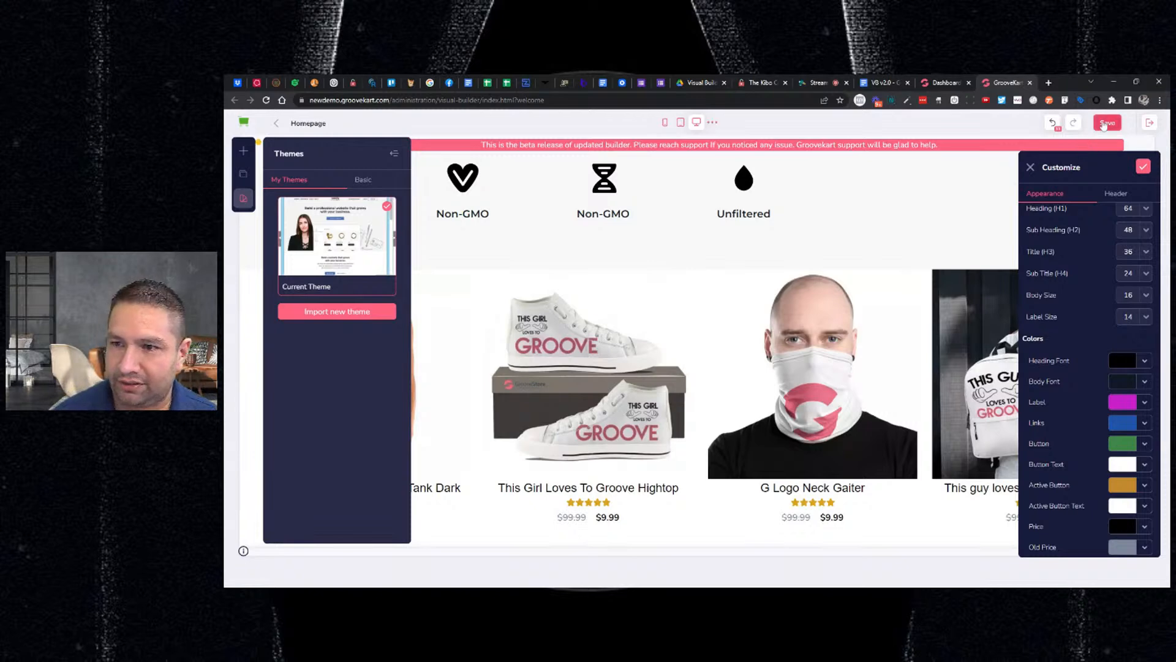
left_click(1104, 124)
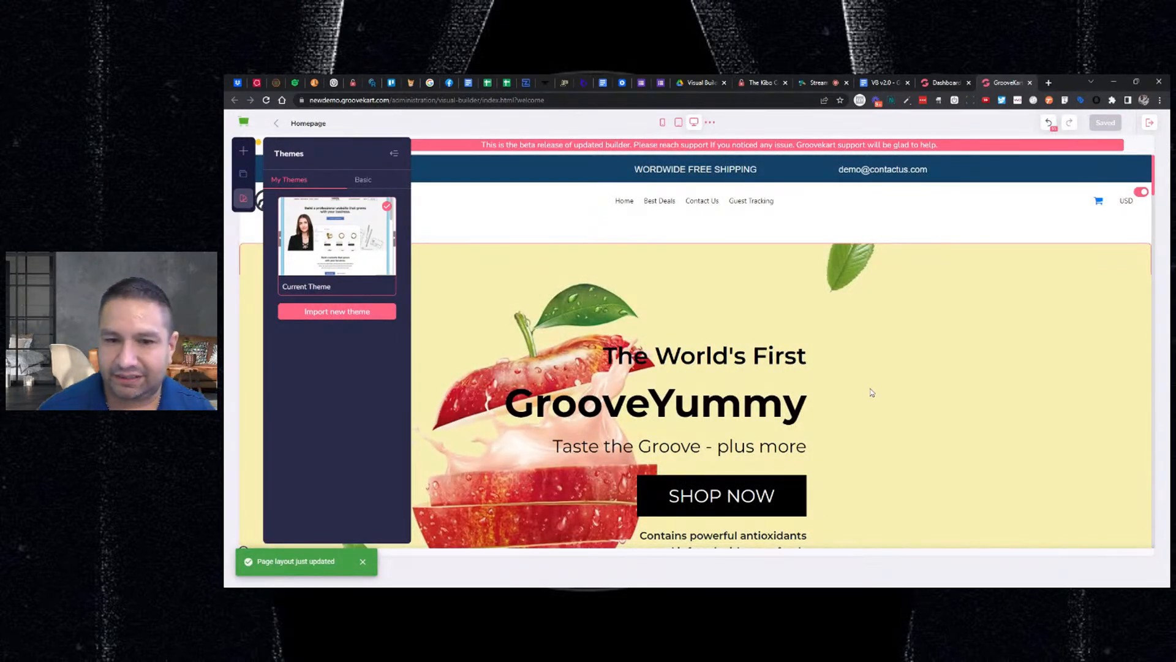
Highlight the VB v2.0 note about the footer and float cart in theme import/export files, and return to the visual builder.
left_click(946, 82)
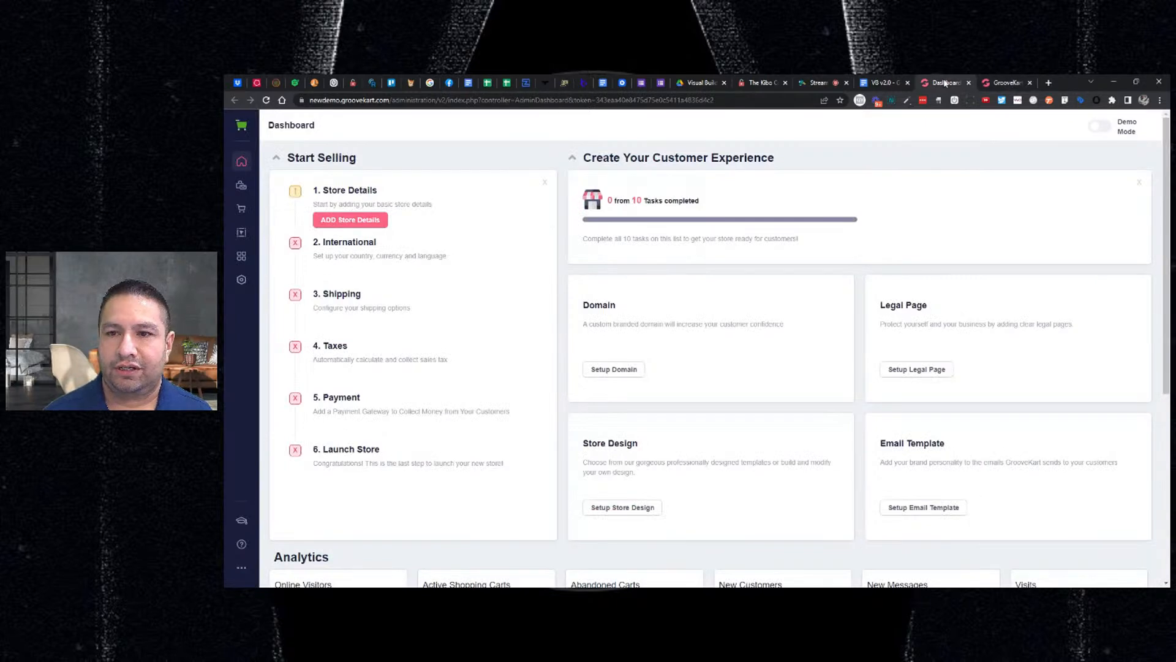
left_click(882, 84)
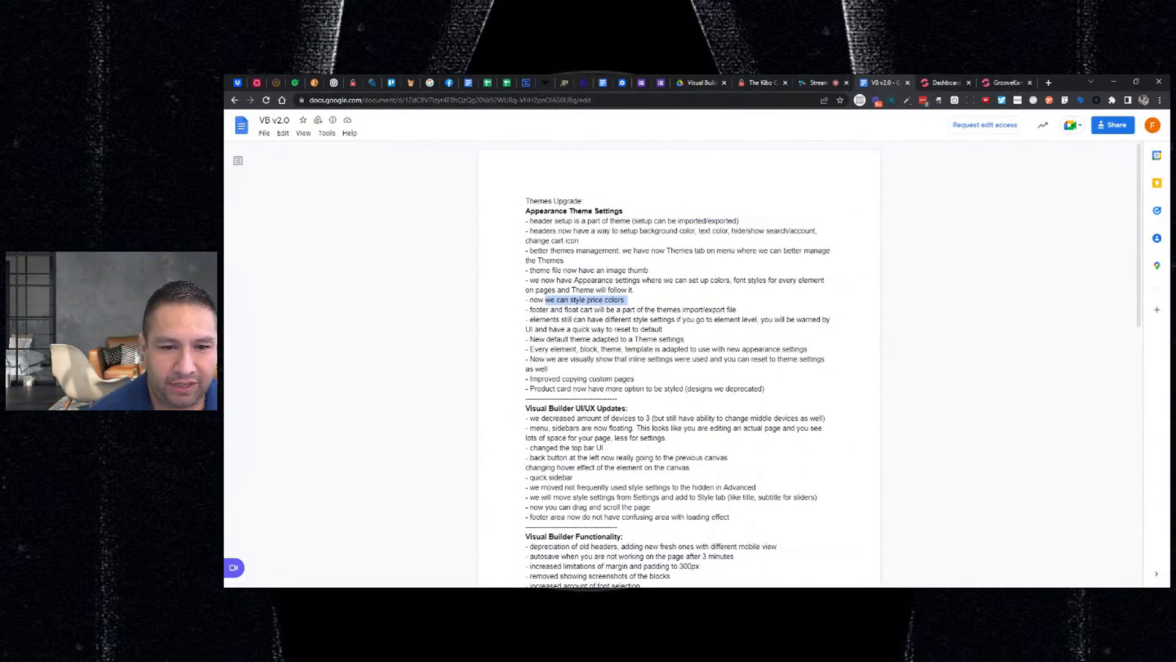
left_click(626, 300)
left_click_drag(540, 310, 739, 310)
left_click(1005, 84)
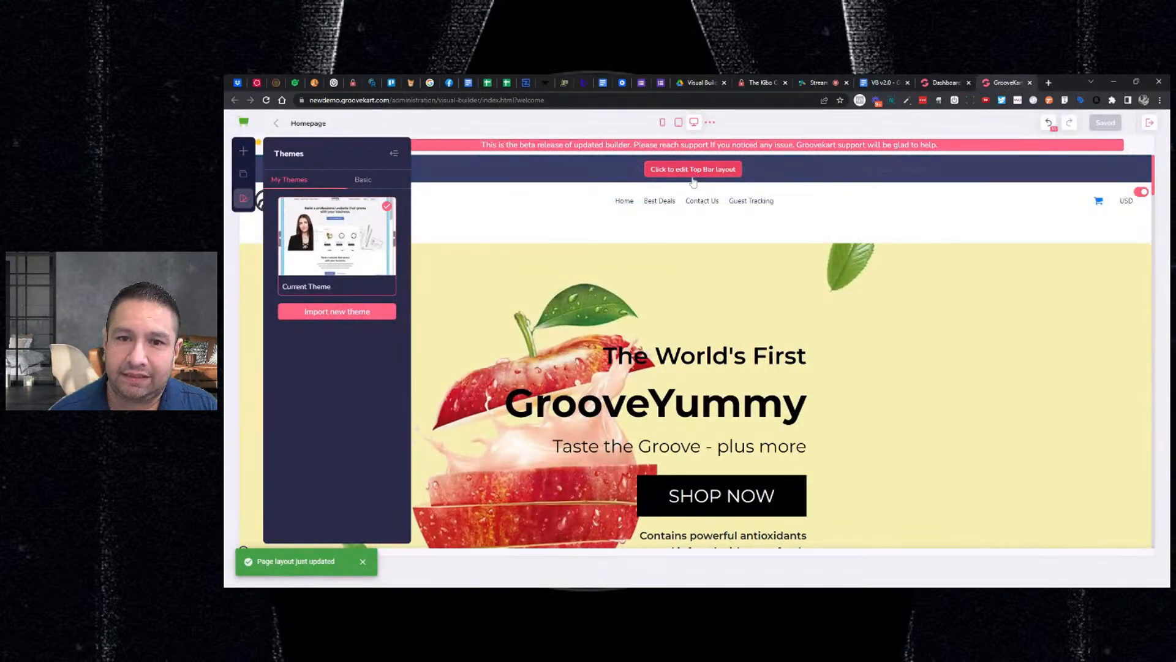
Open the header customization settings, hide the Themes list, and preview the Homepage on smartphone, tablet and desktop.
left_click(667, 219)
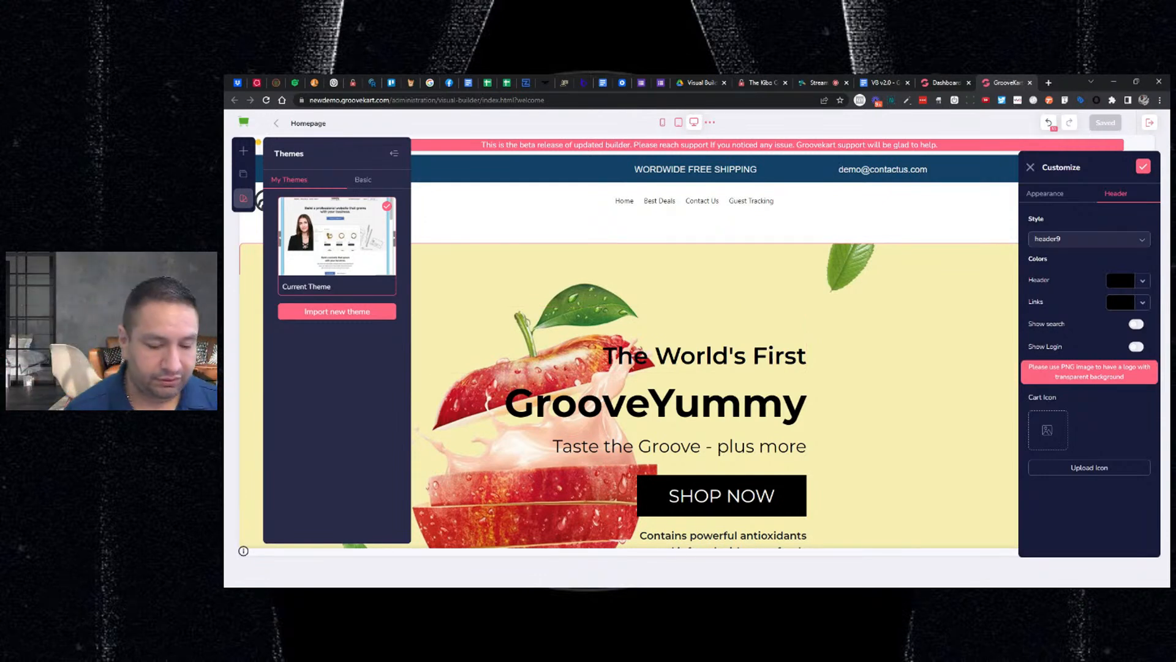
left_click(395, 153)
left_click(663, 123)
left_click(678, 122)
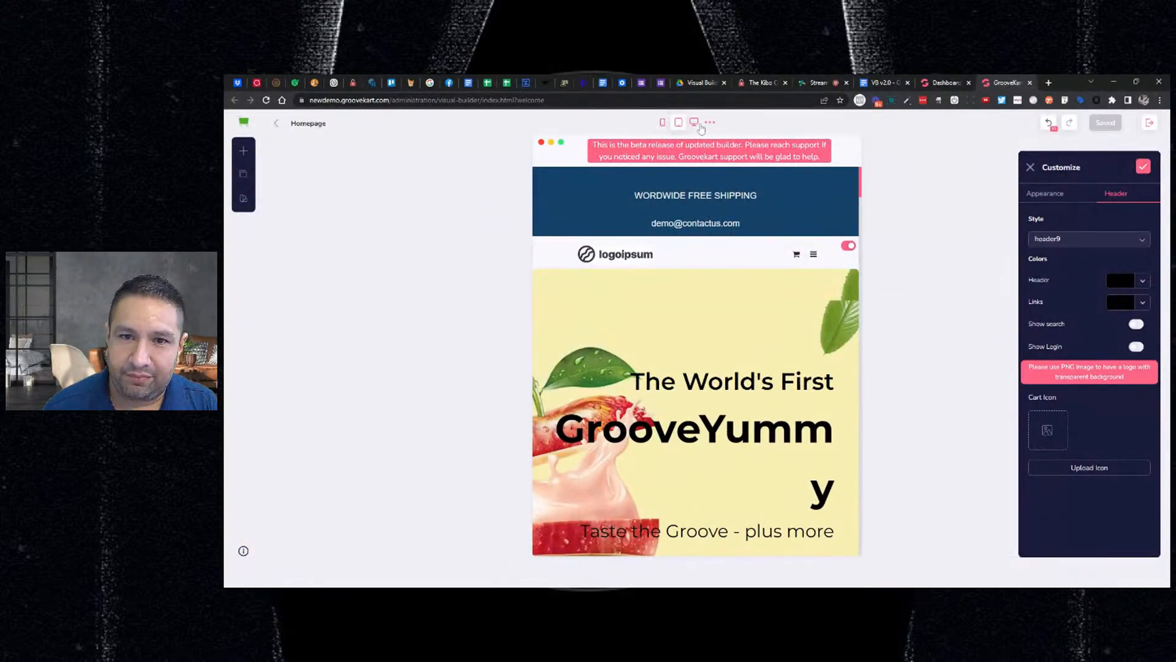
left_click(696, 124)
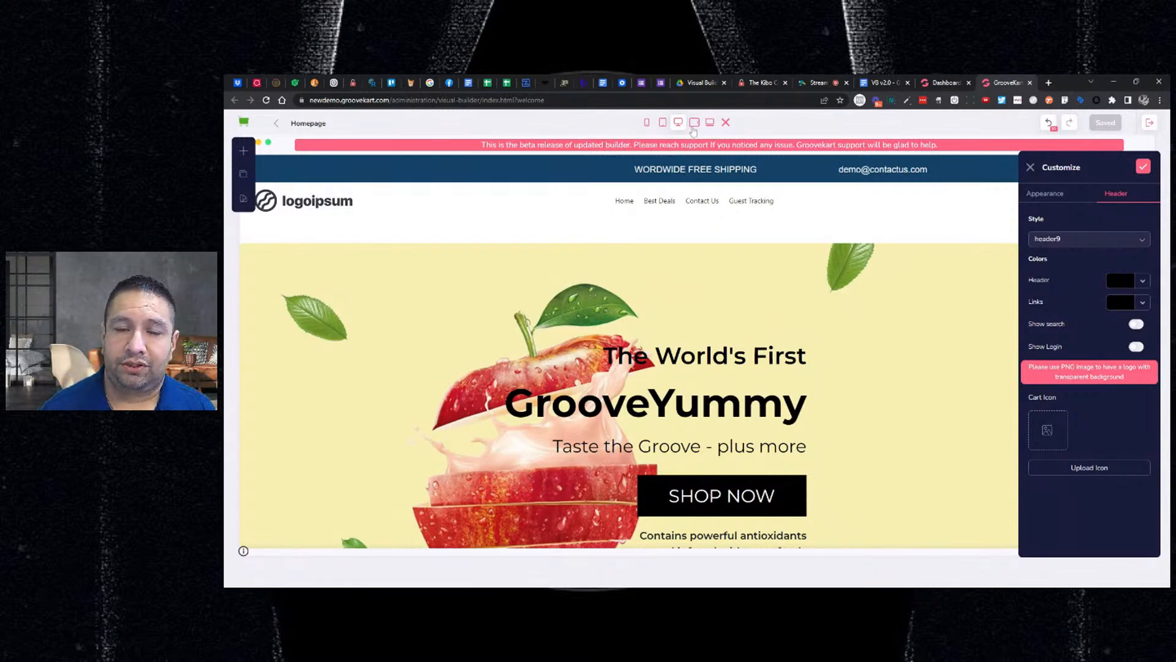
Preview the Homepage on the additional in-between device sizes, including landscape tablet and laptop.
left_click(694, 127)
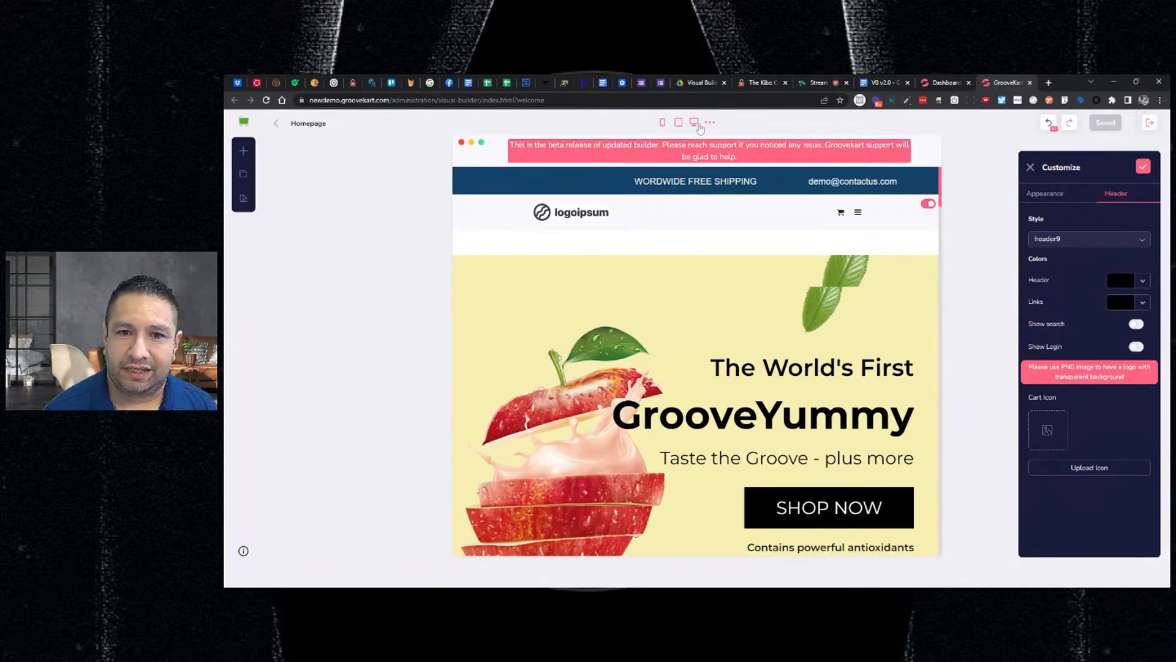
left_click(702, 124)
left_click(710, 126)
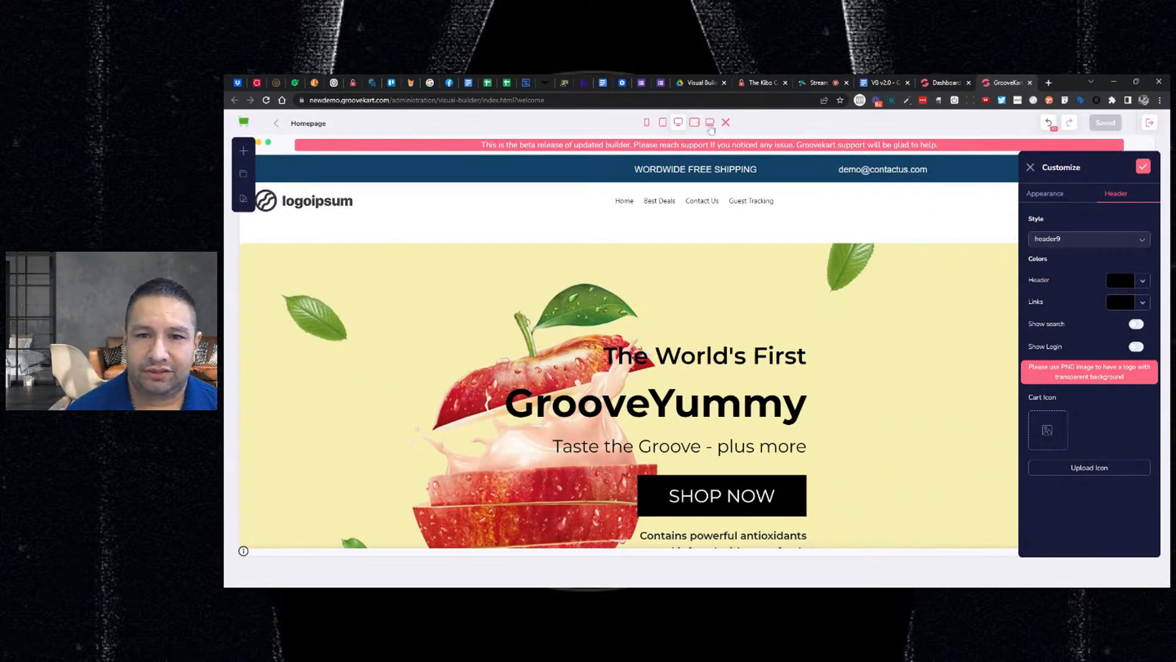
left_click(710, 123)
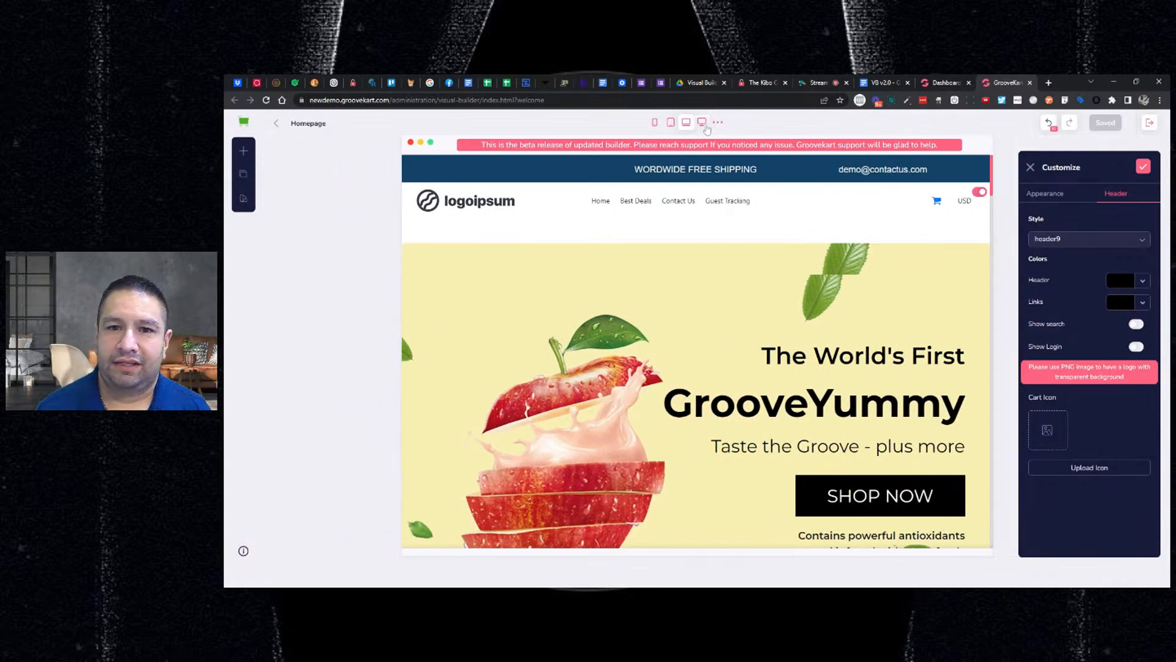
left_click(715, 123)
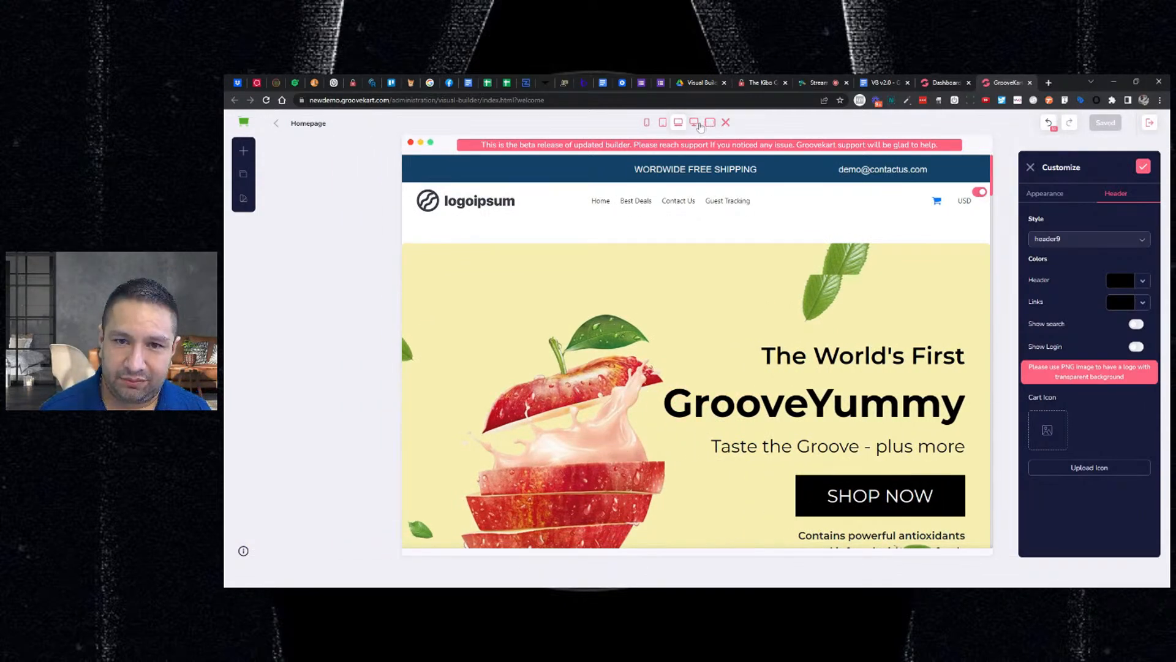
left_click(696, 123)
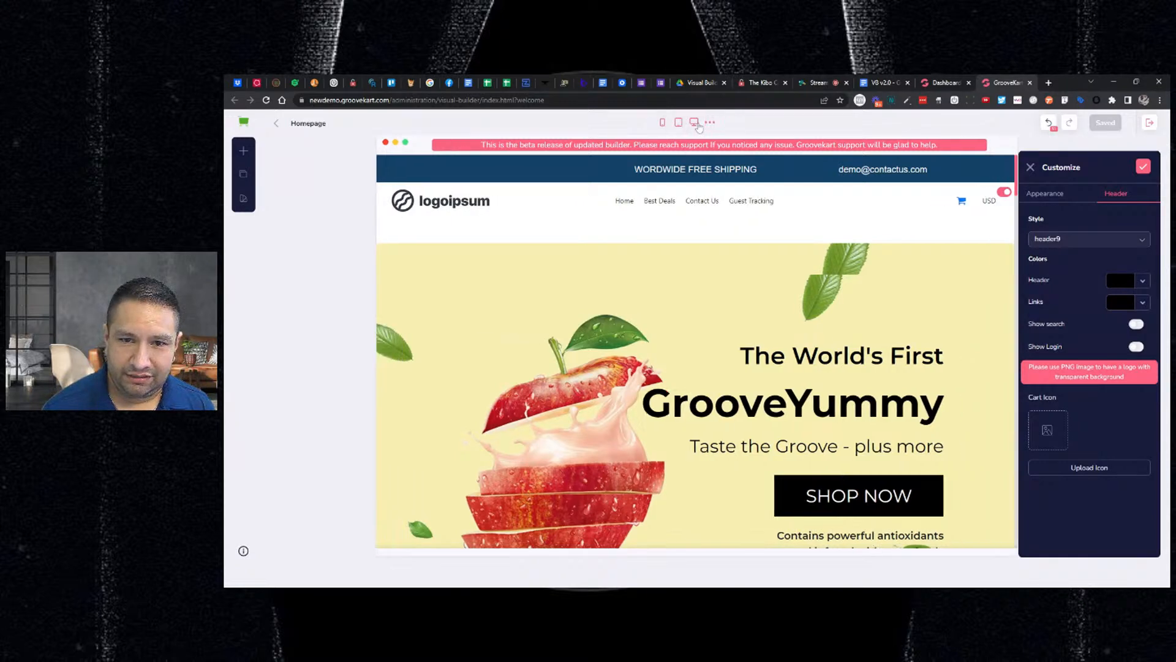
In the smartphone view, set the size of the "The World's First" heading to 36.
left_click(663, 123)
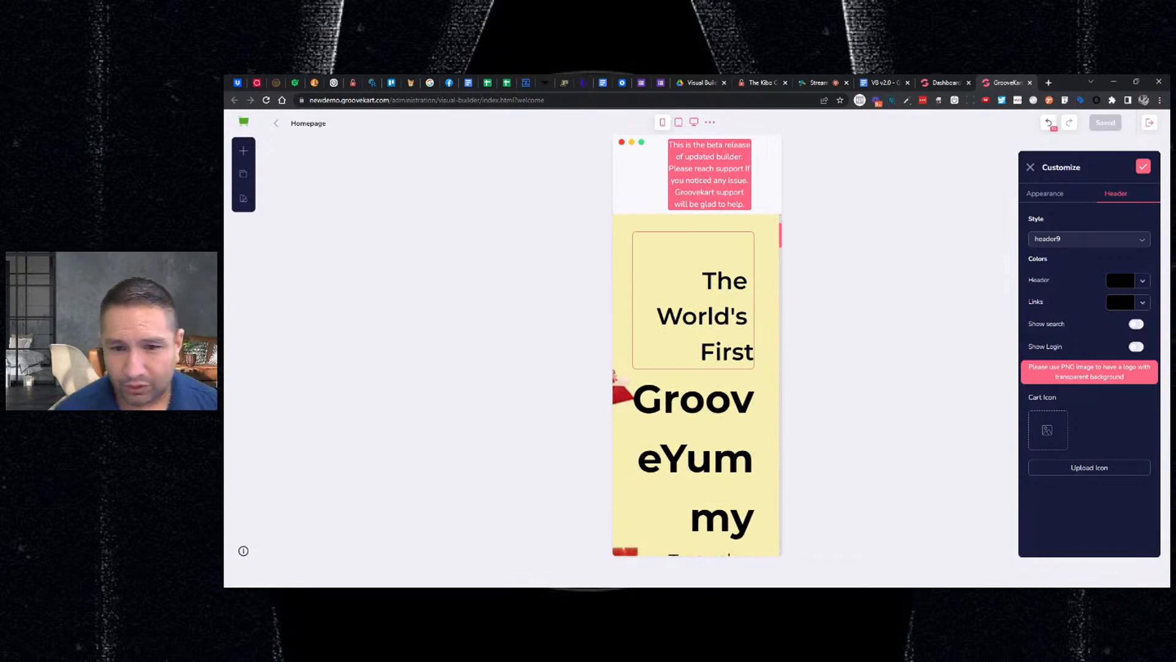
left_click(696, 320)
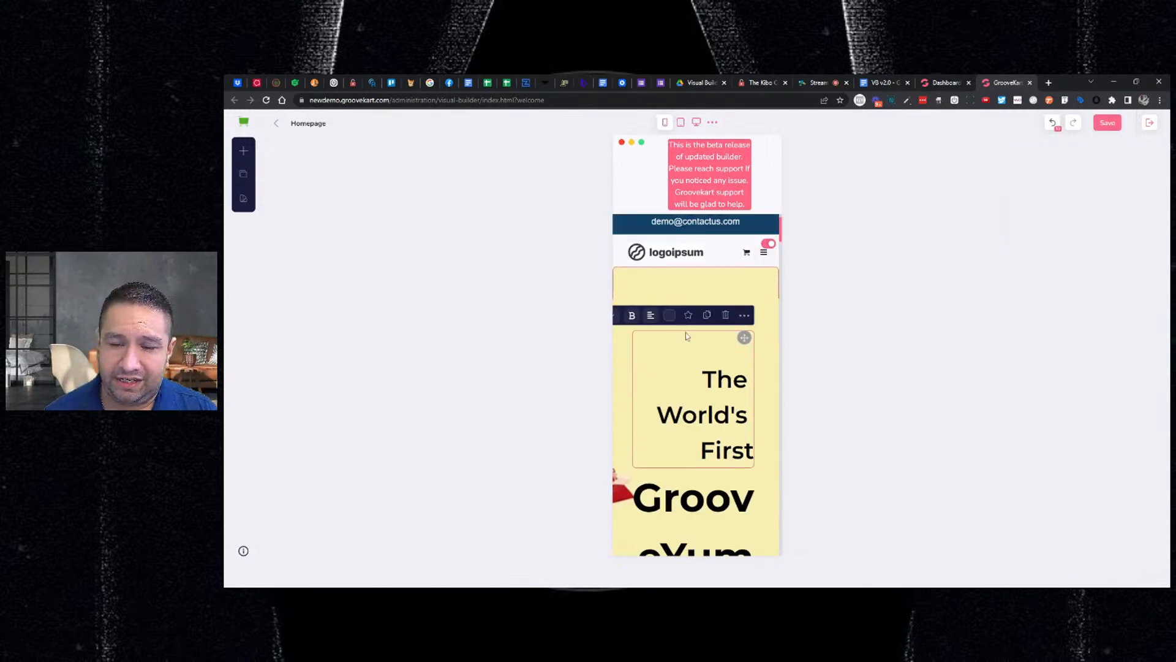
left_click(743, 316)
left_click_drag(1067, 357, 1055, 358)
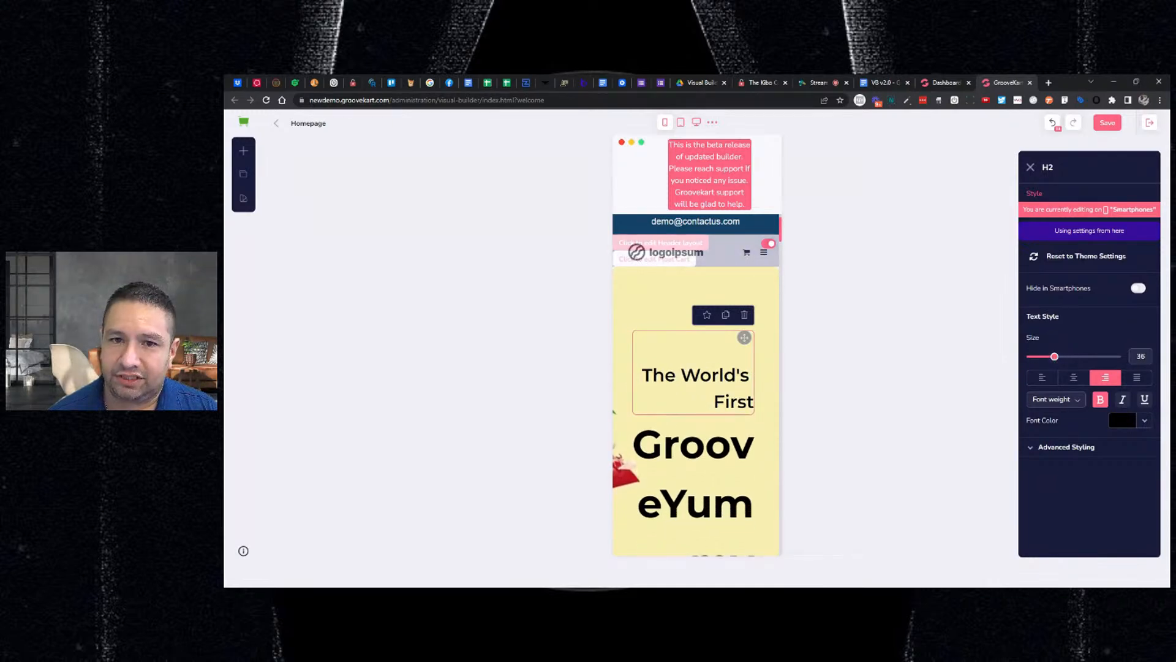
Set the "The World's First" heading's size to 40 for large screens and compare it with the smartphone view.
left_click(696, 123)
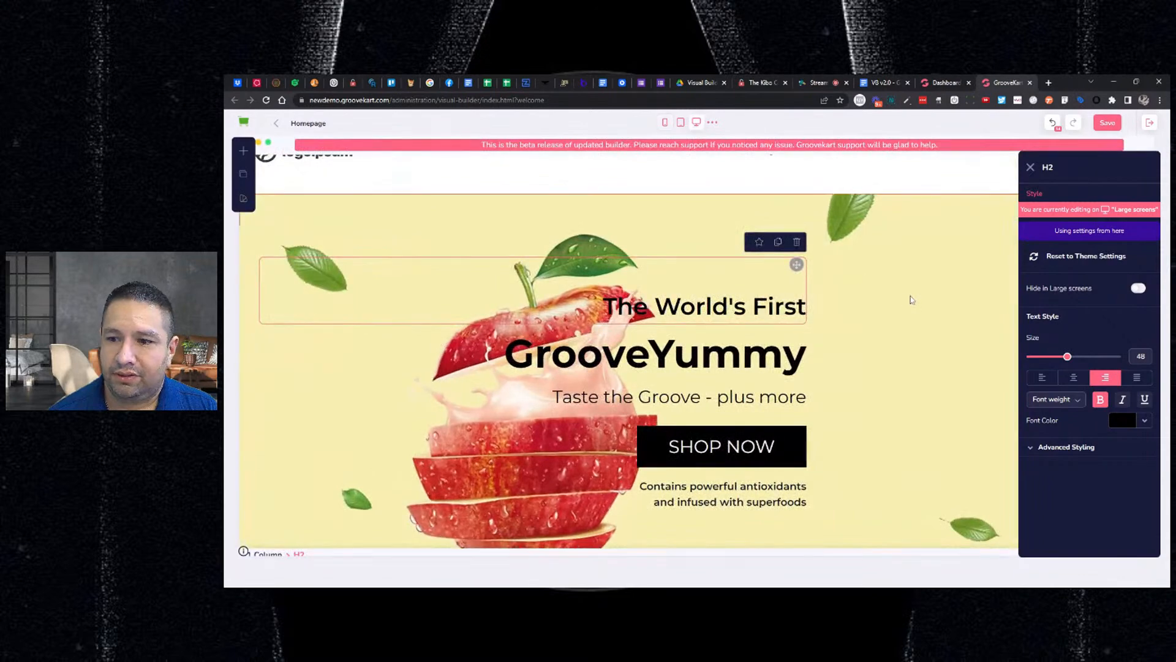
left_click_drag(1068, 358, 1059, 361)
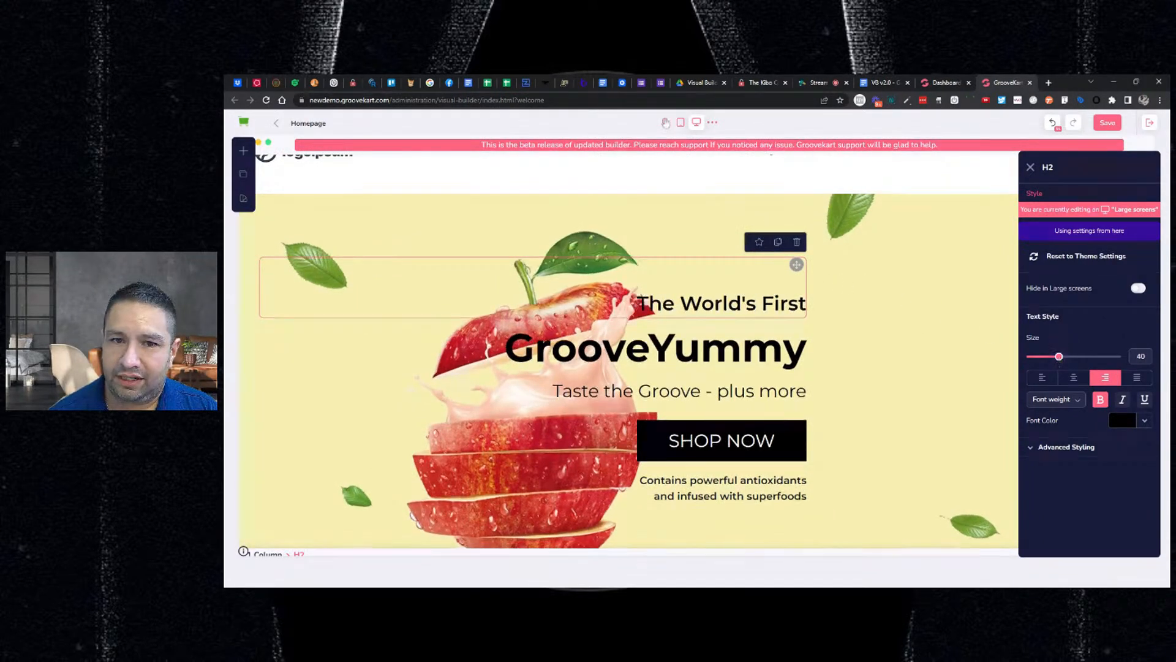
left_click(665, 122)
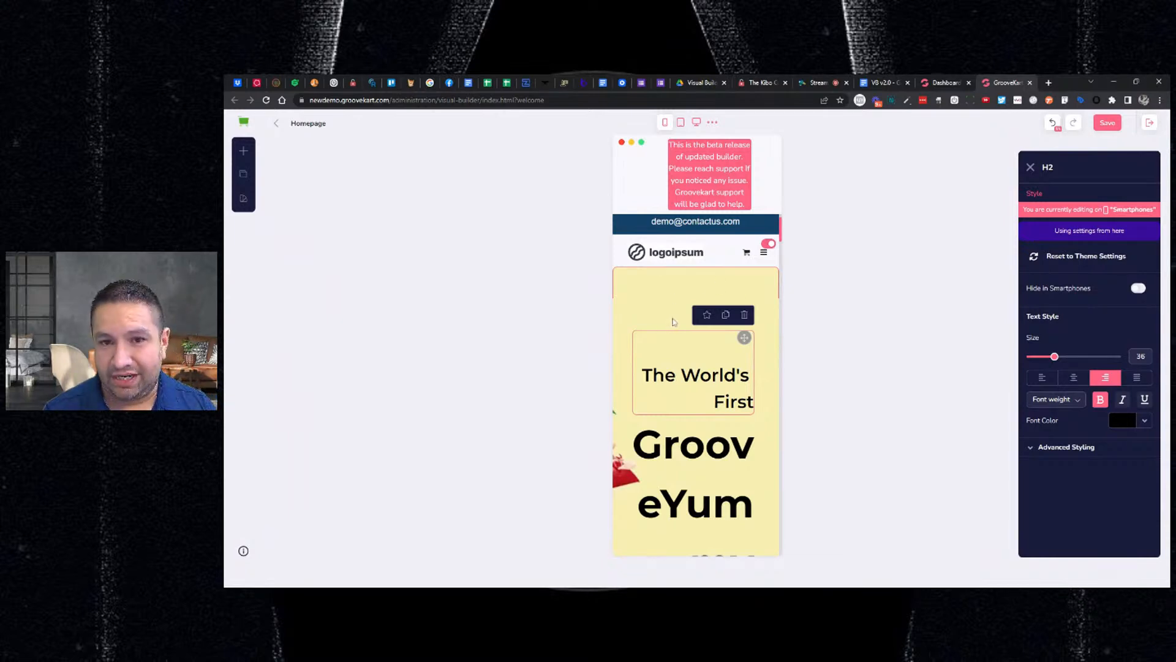
left_click(696, 122)
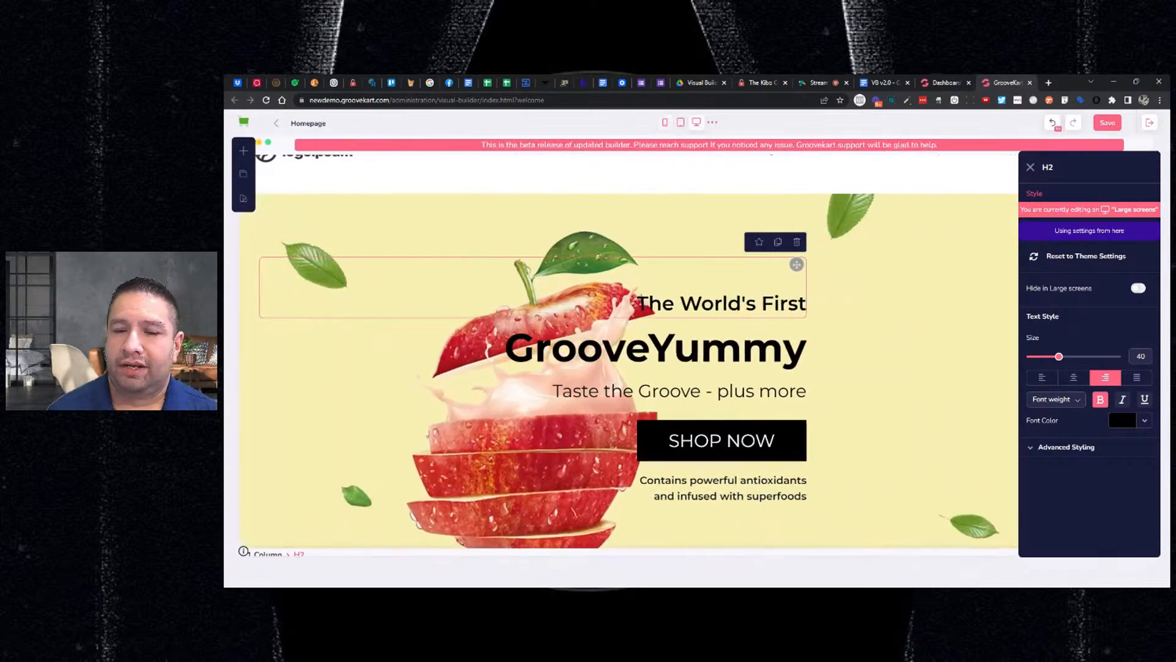
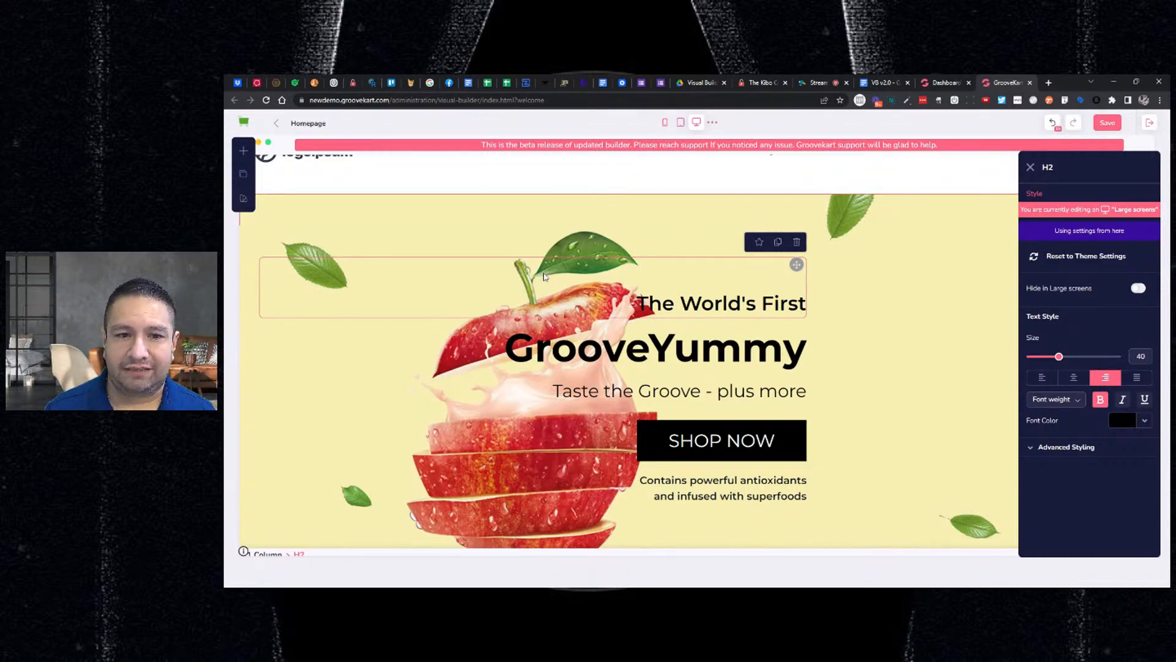
Try size 56 on the "The World's First" heading for large screens and reset the heading to the theme settings.
left_click(550, 236)
left_click(533, 282)
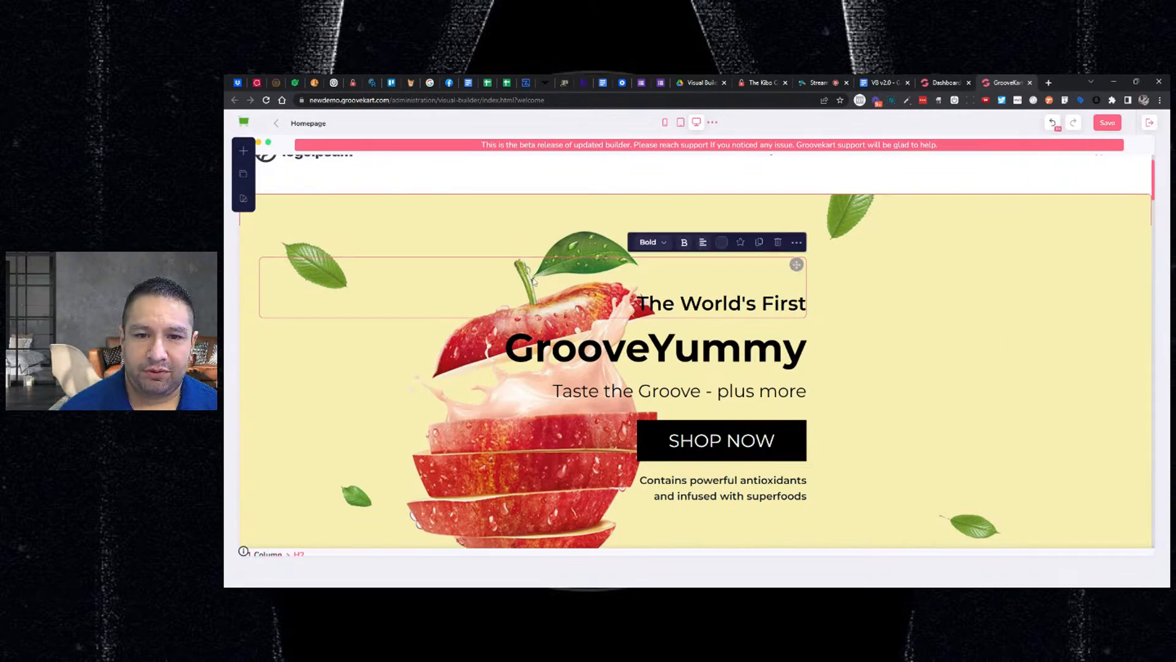
left_click(796, 243)
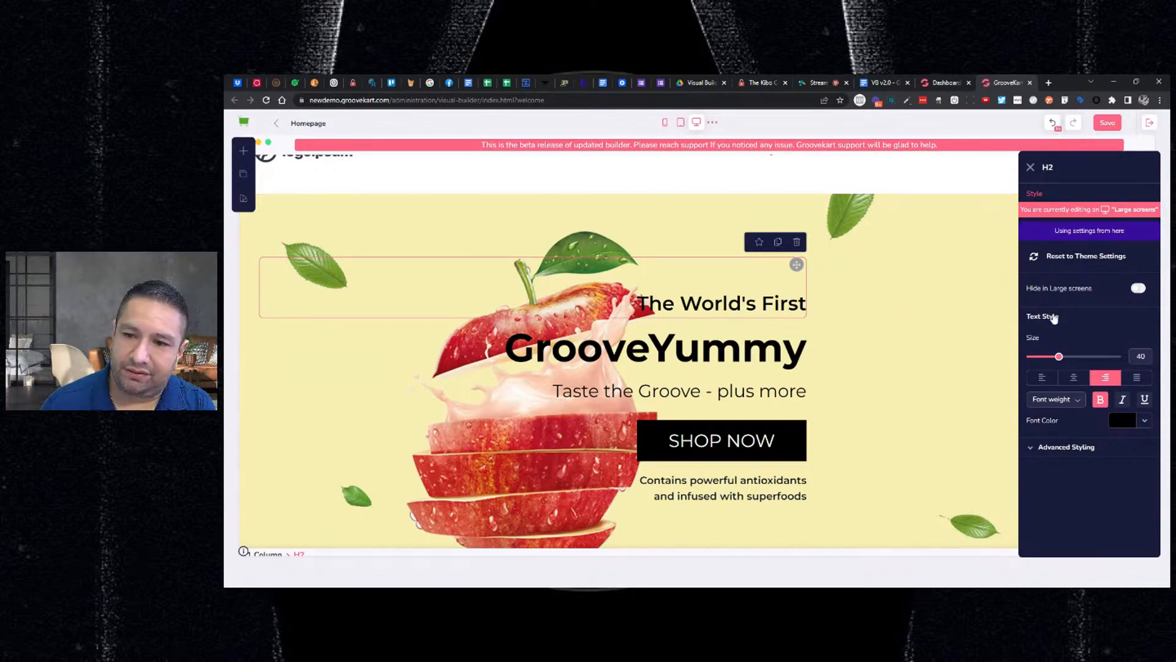
left_click(1075, 357)
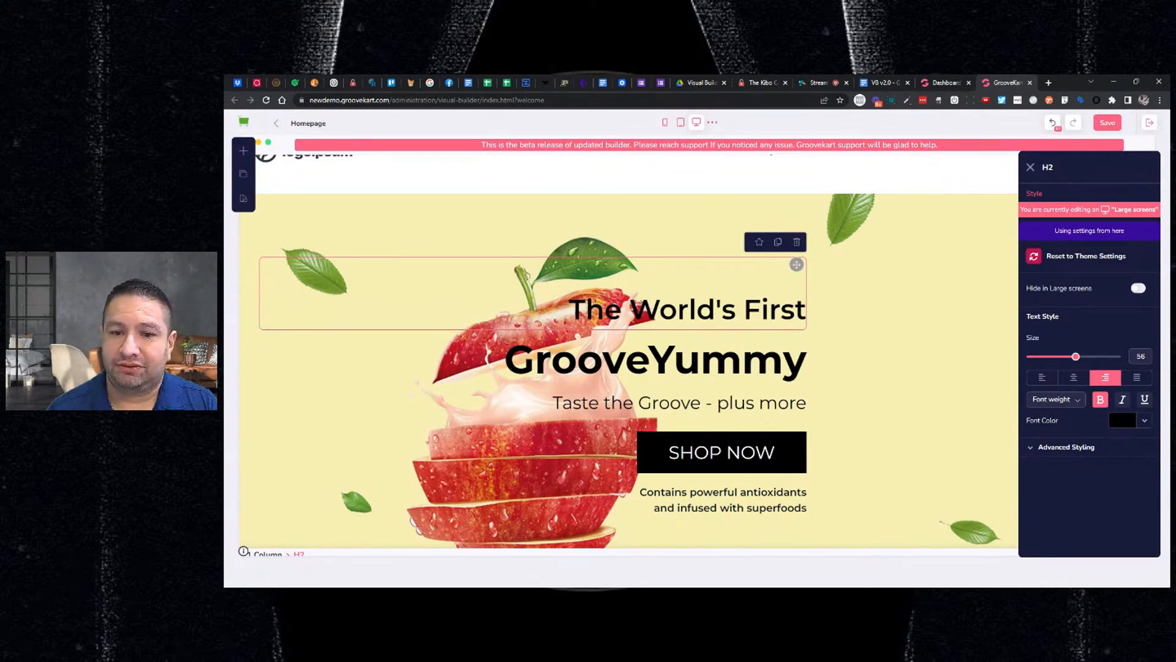
left_click(1033, 256)
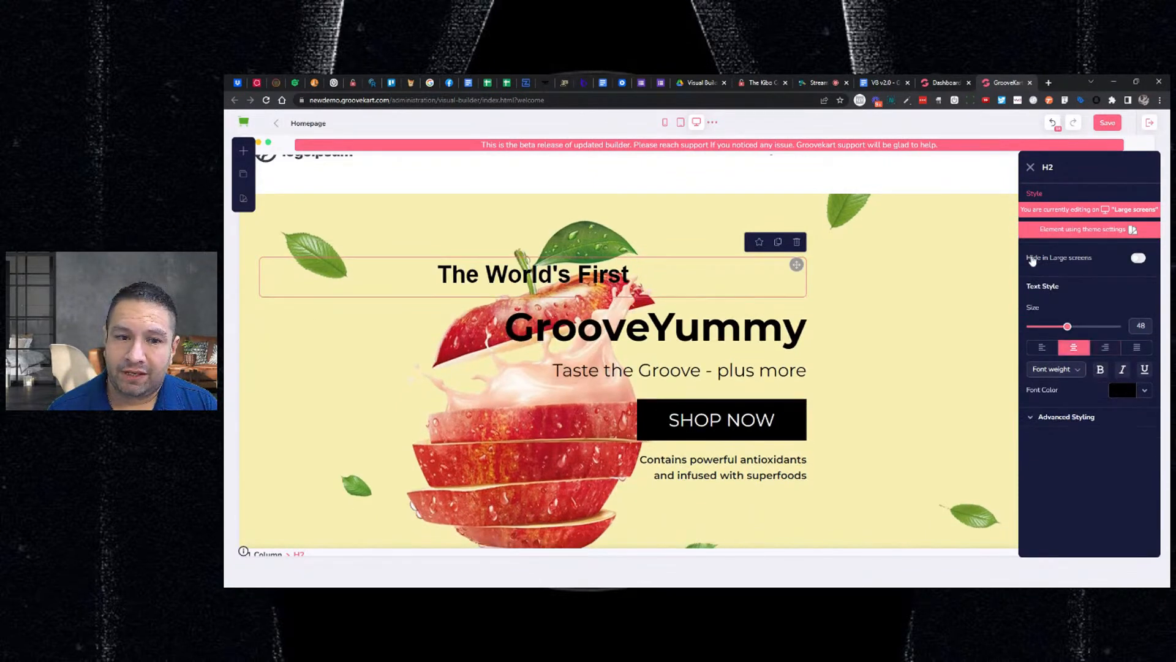
Open the "GrooveYummy" heading's style settings and reset the heading to the theme settings.
left_click(778, 328)
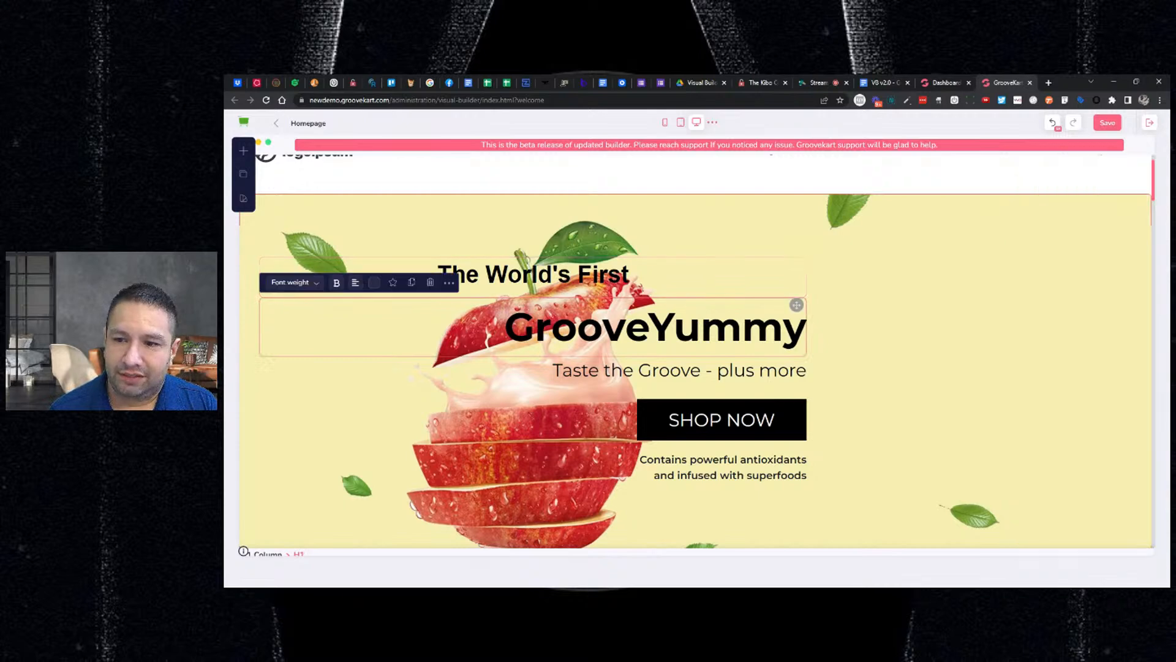
left_click(450, 283)
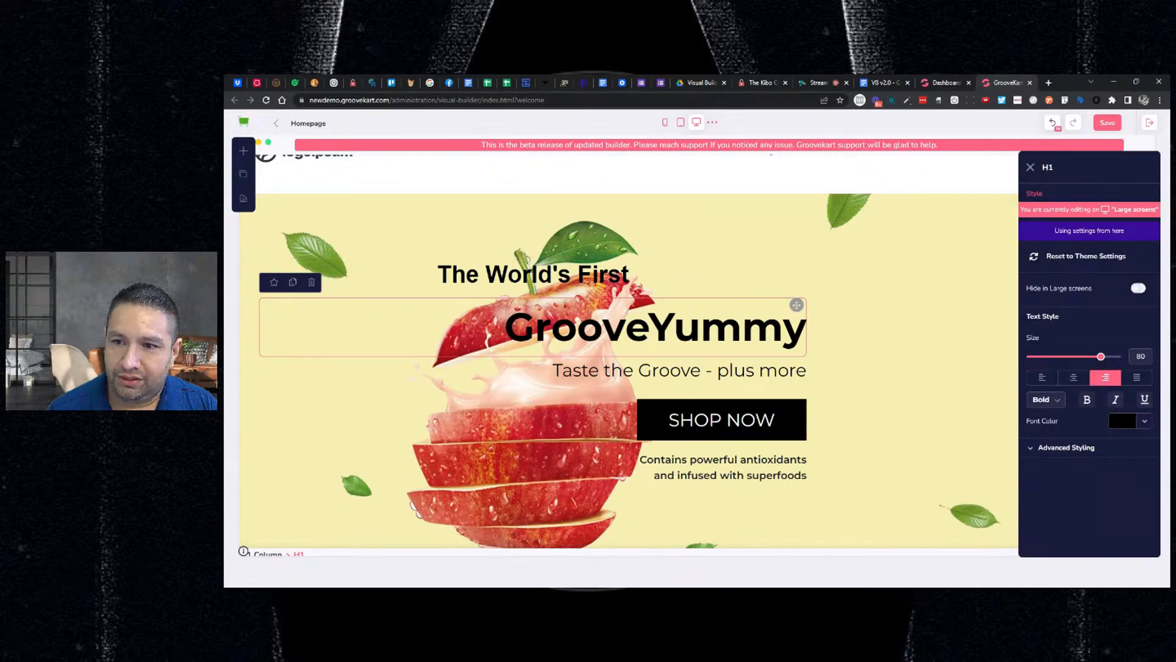
left_click(1034, 256)
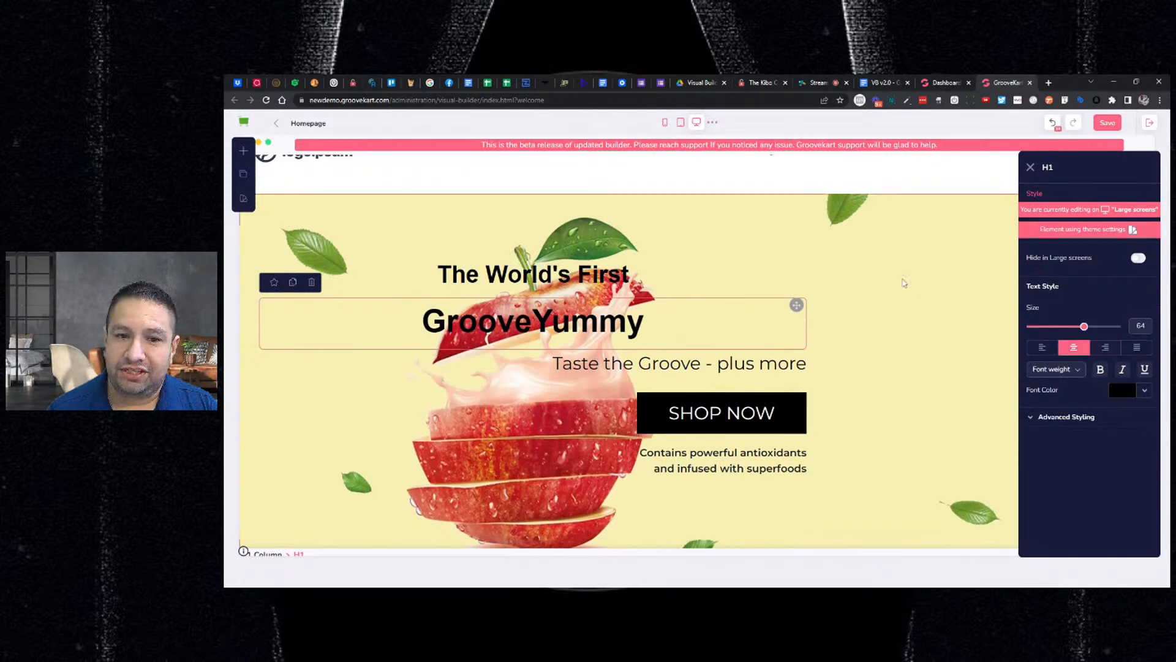
Open the style settings of the "Taste the Groove - plus more" heading and reset it to the theme settings.
left_click(797, 362)
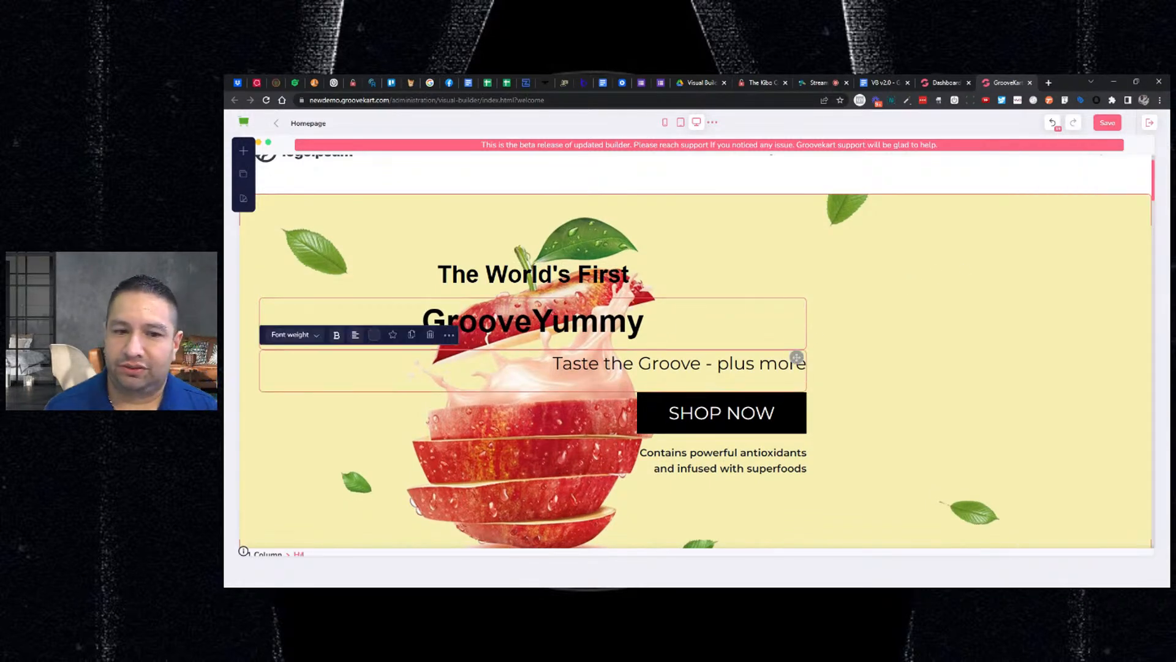
left_click(448, 337)
left_click(1035, 257)
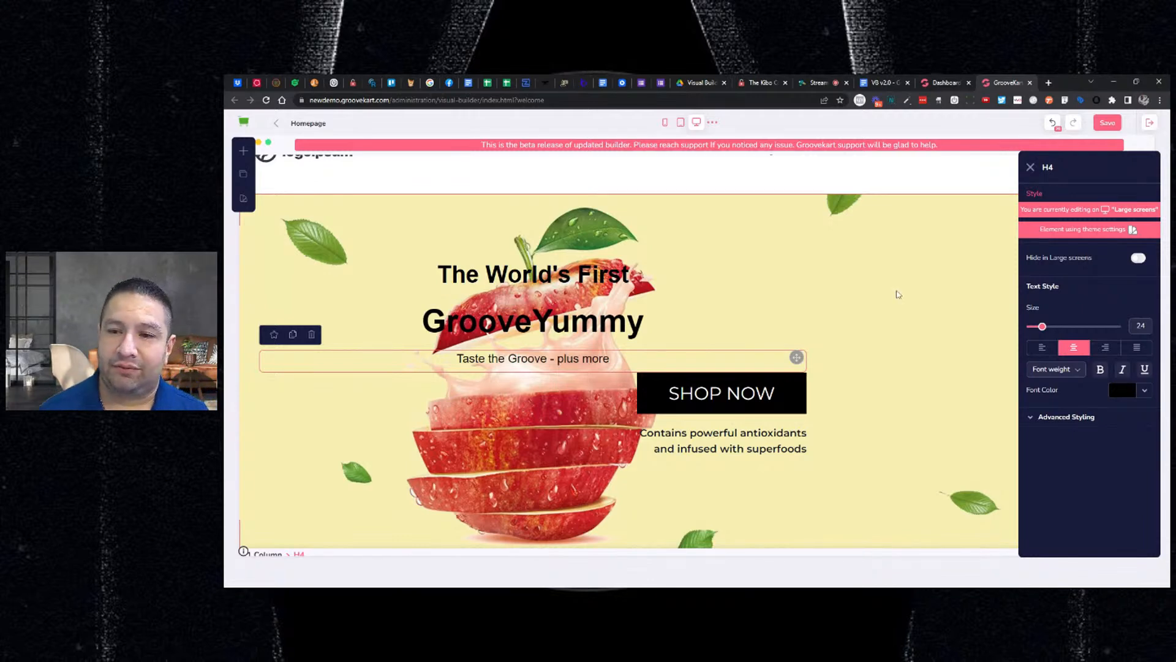
Open the current theme for customization and review its Appearance typography and color settings.
left_click(243, 198)
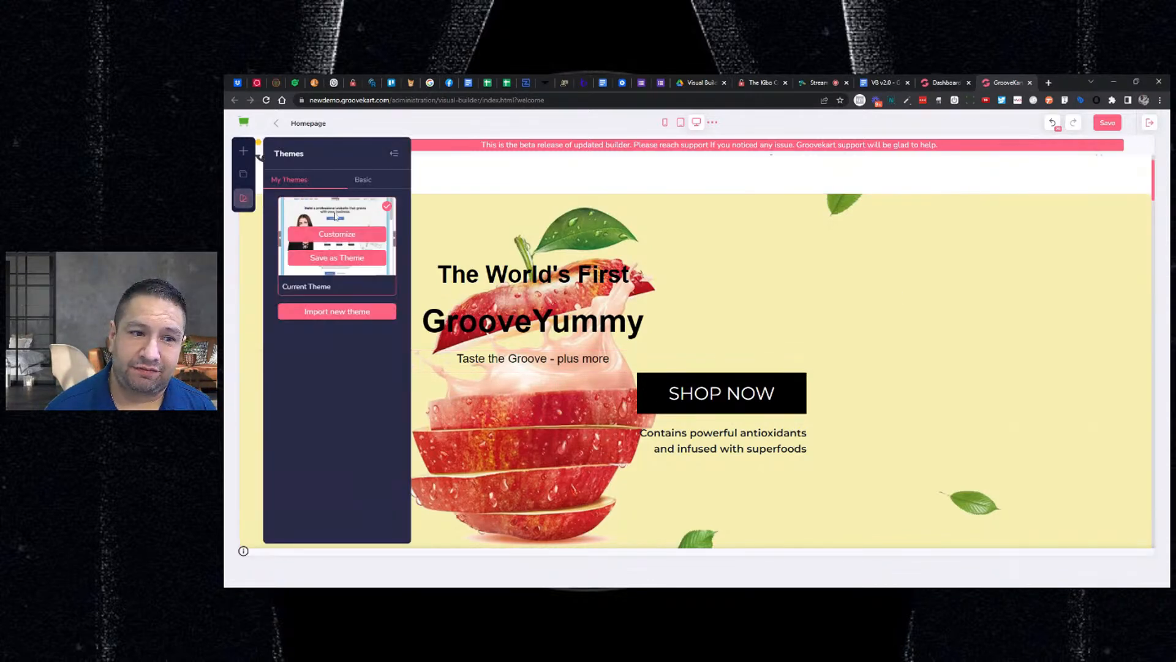
left_click(337, 234)
scroll(1111, 325, "down", 1)
scroll(1111, 325, "down", 1)
scroll(1108, 314, "up", 2)
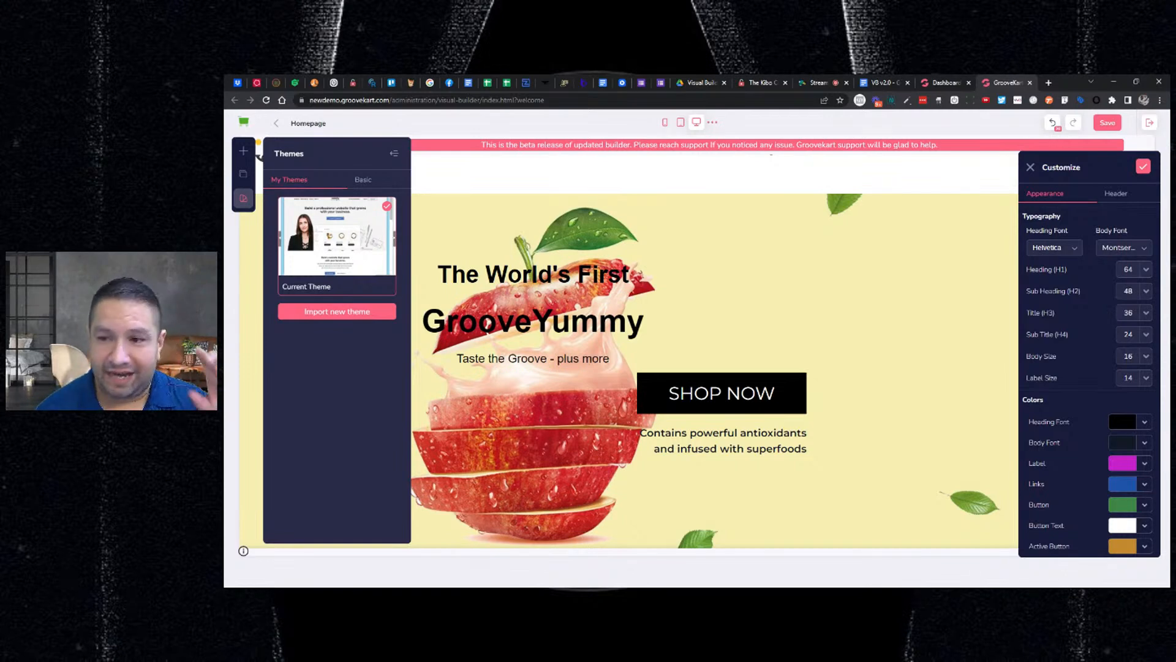
scroll(1093, 357, "down", 1)
scroll(1081, 331, "up", 1)
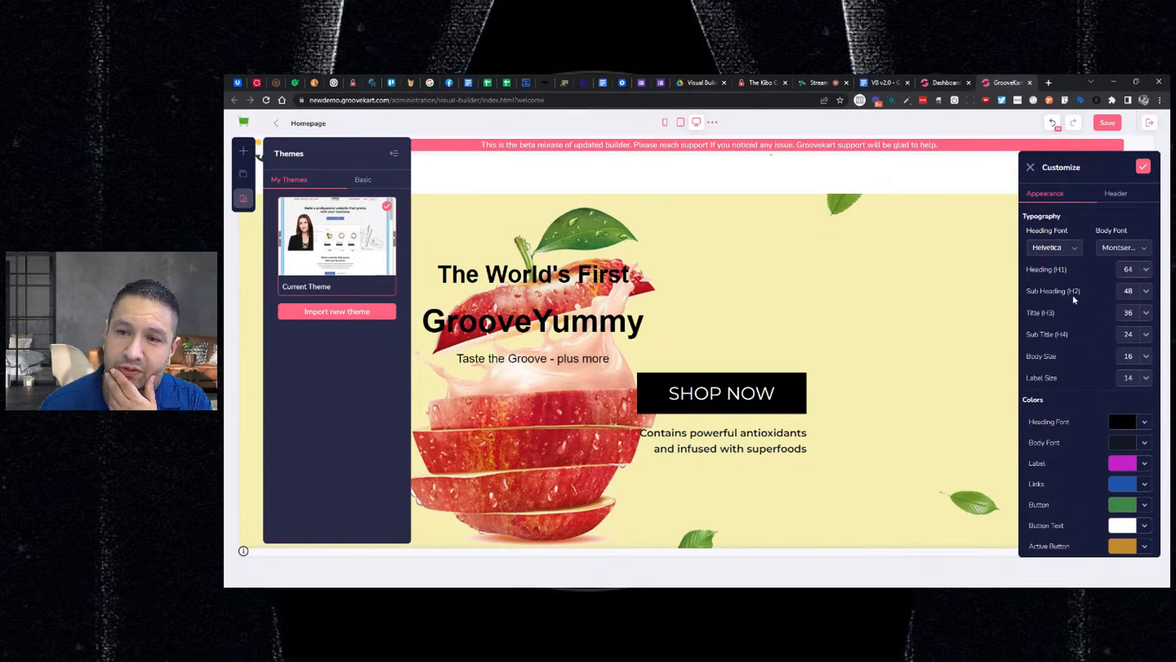
Change the current theme's header style to header10.
left_click(1107, 203)
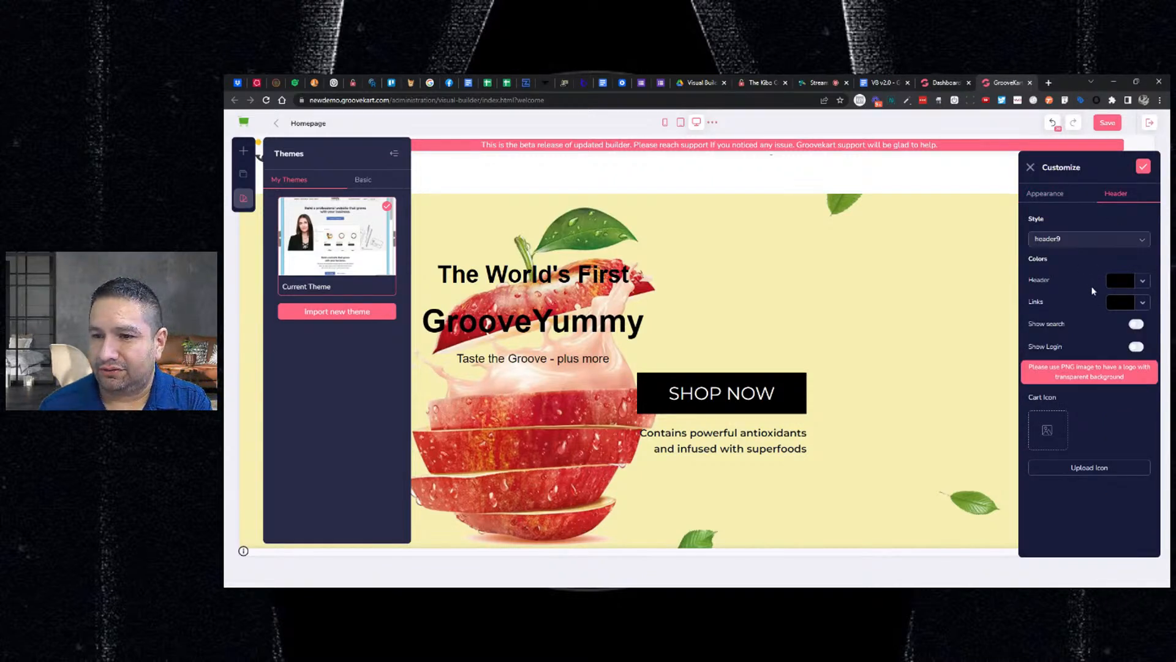
scroll(964, 247, "up", 1)
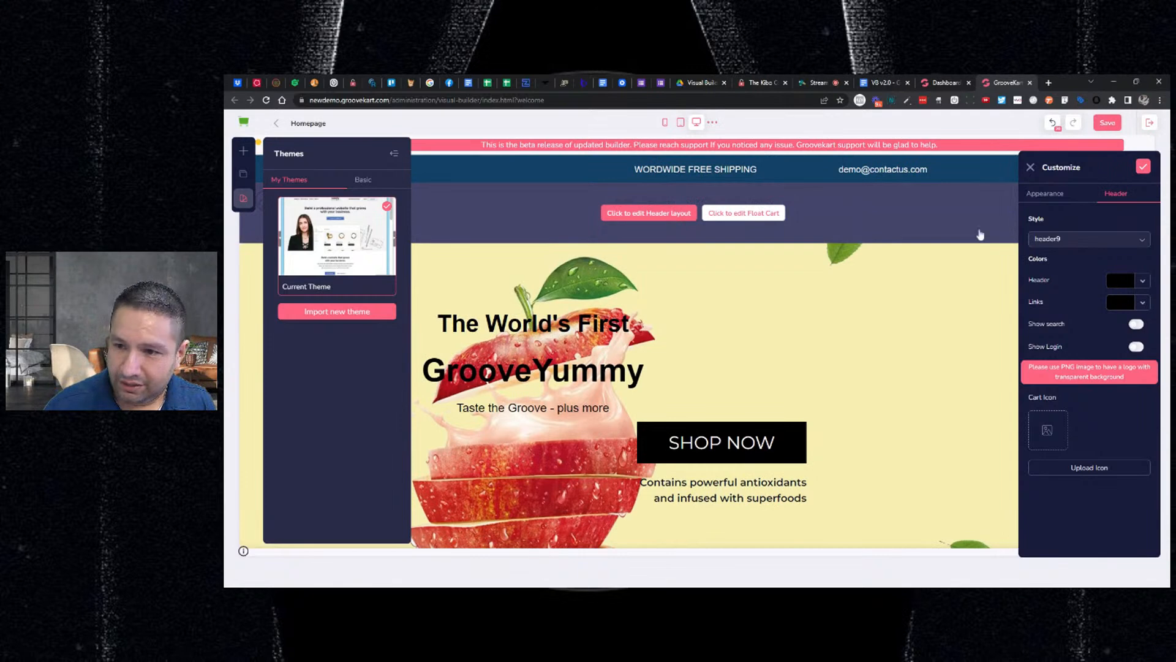
left_click(1075, 242)
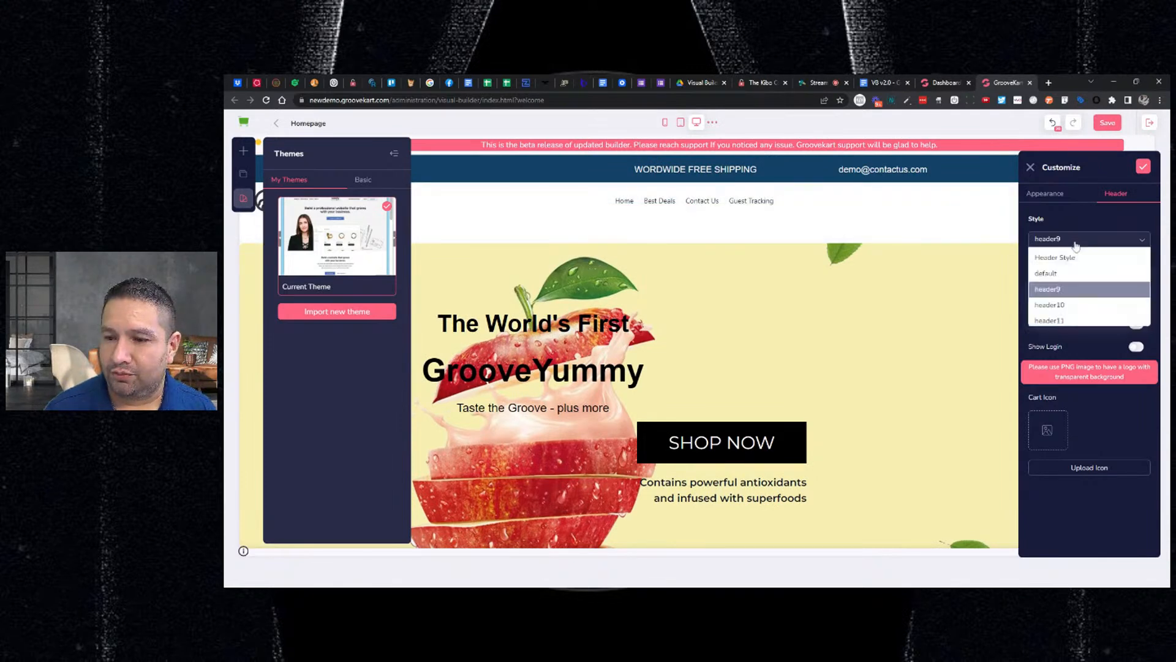
left_click(1072, 305)
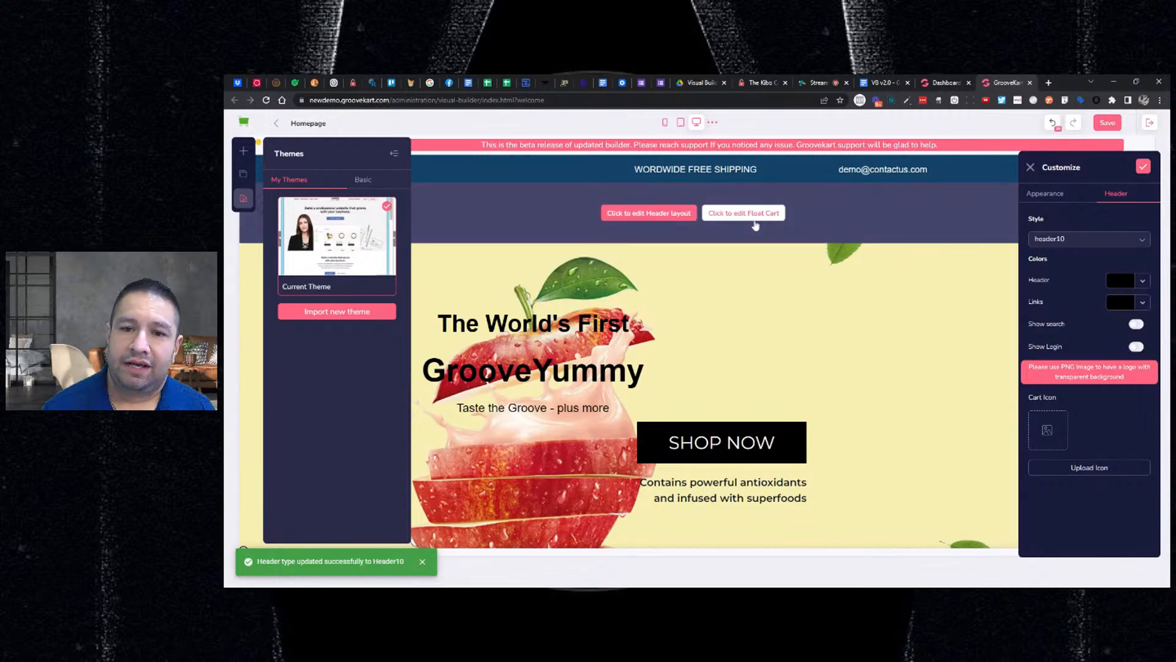
Open the float cart layout for editing, saving the homepage modifications, and look through the cart page.
left_click(752, 216)
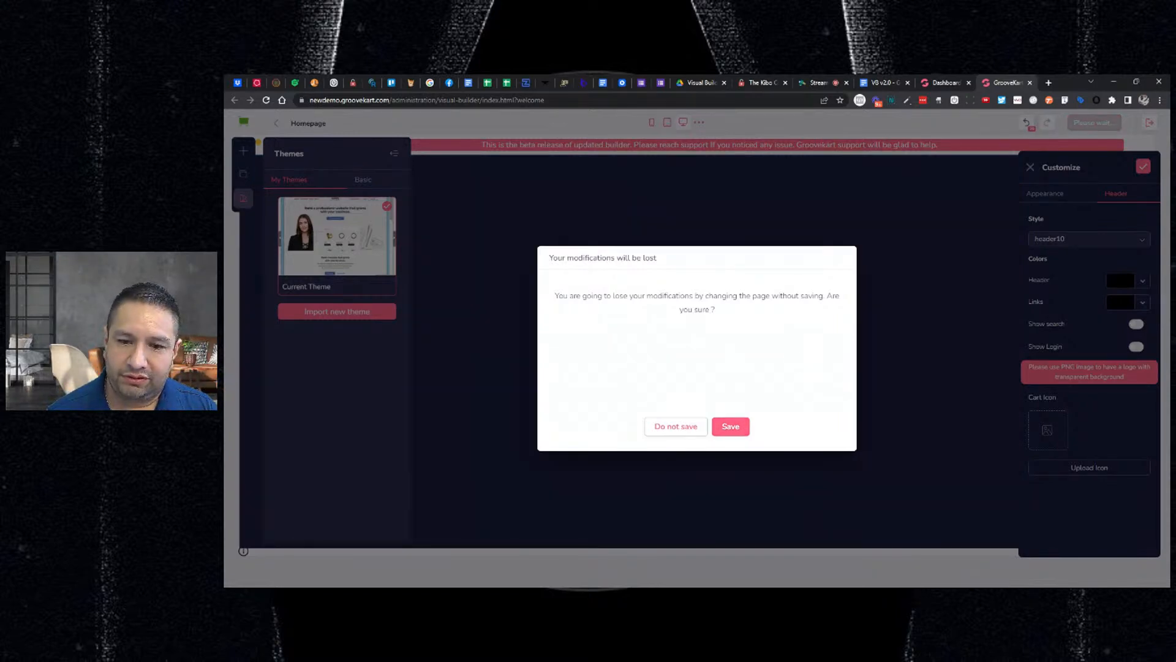
left_click(742, 426)
scroll(739, 307, "down", 6)
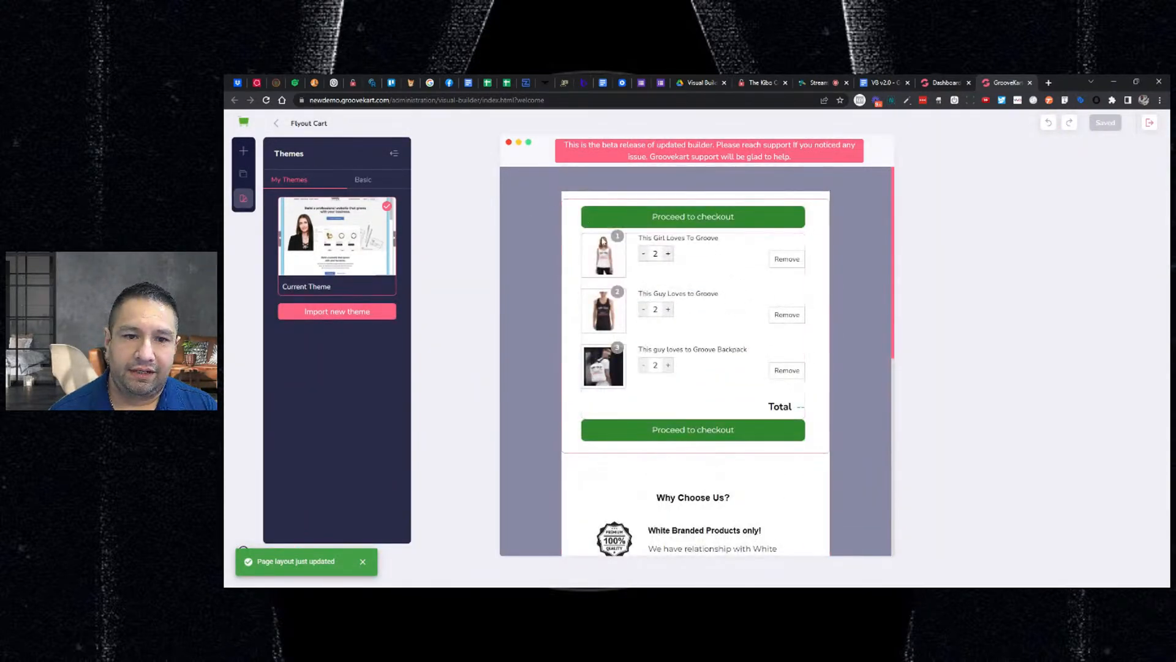
Go back to the Homepage through the list of store pages.
left_click(243, 174)
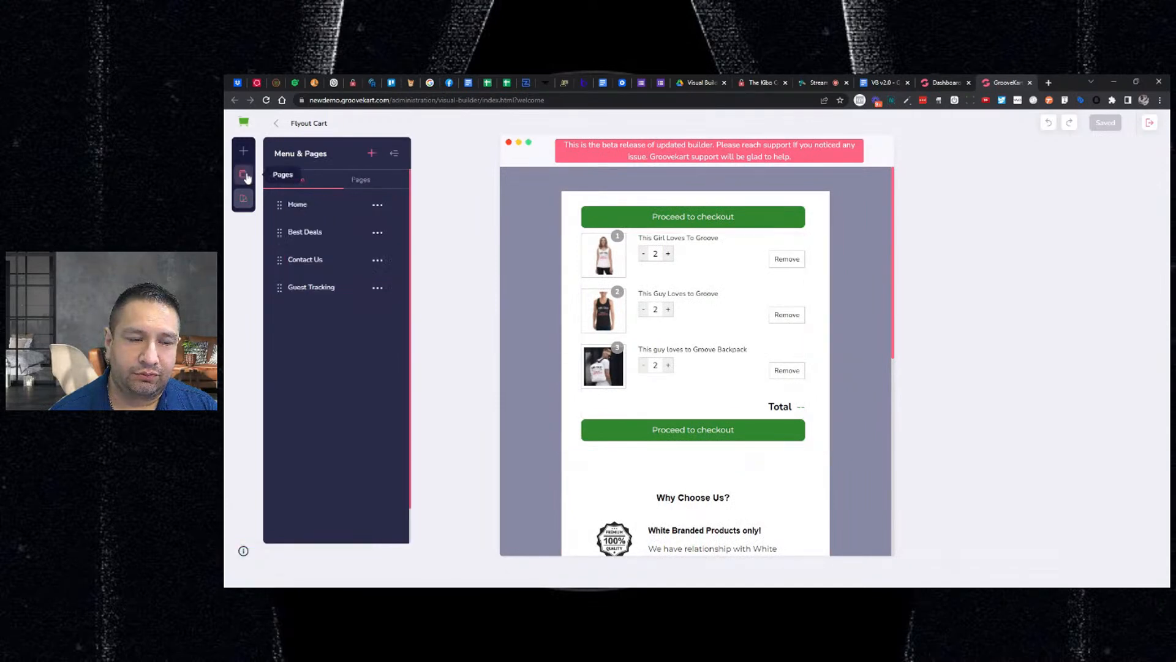
left_click(376, 184)
left_click(326, 211)
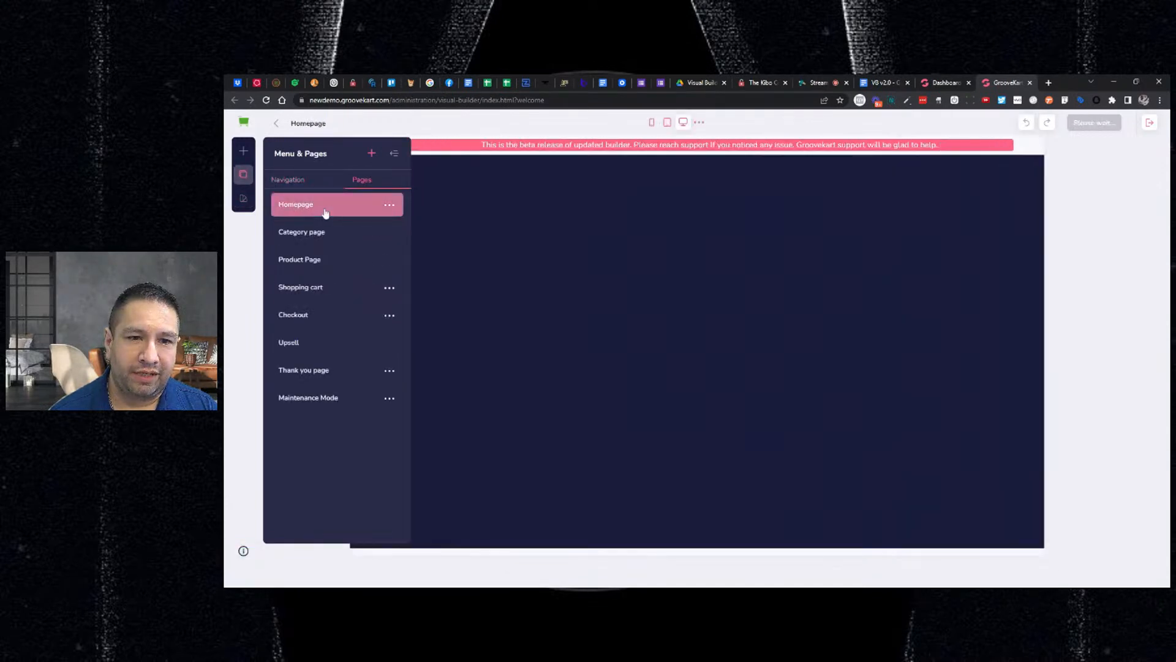
mouse_move(740, 176)
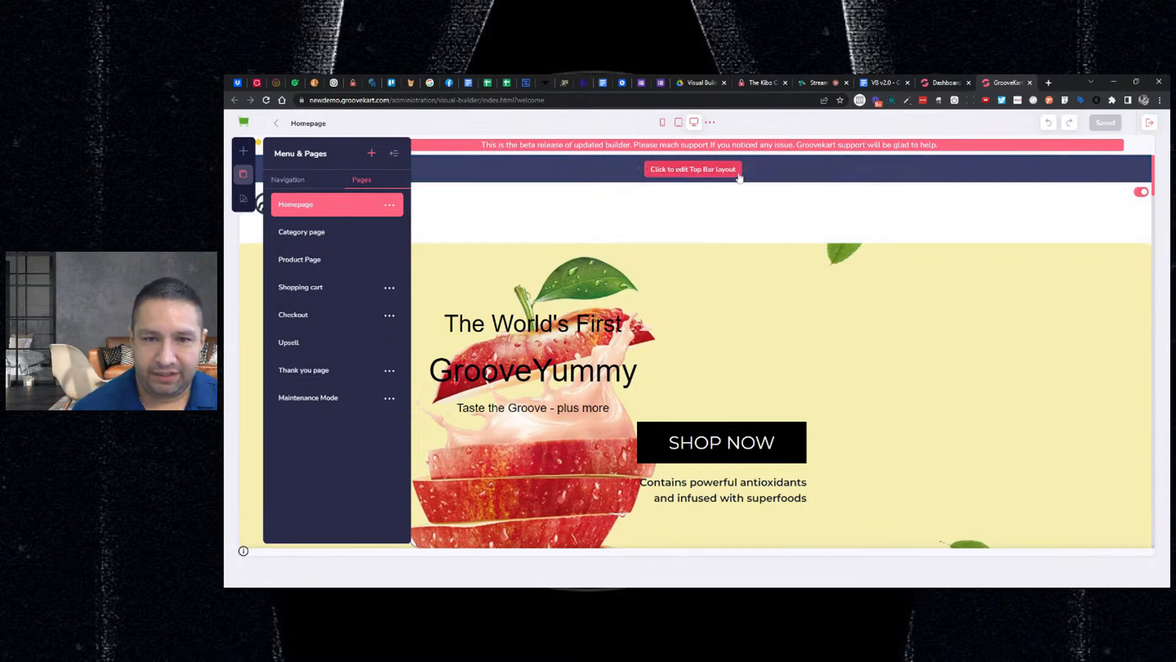
Switch to the VB v2.0 document and read the note about UI warnings and resetting elements to default.
left_click(895, 83)
left_click(740, 310)
left_click_drag(546, 320, 663, 329)
left_click(734, 319)
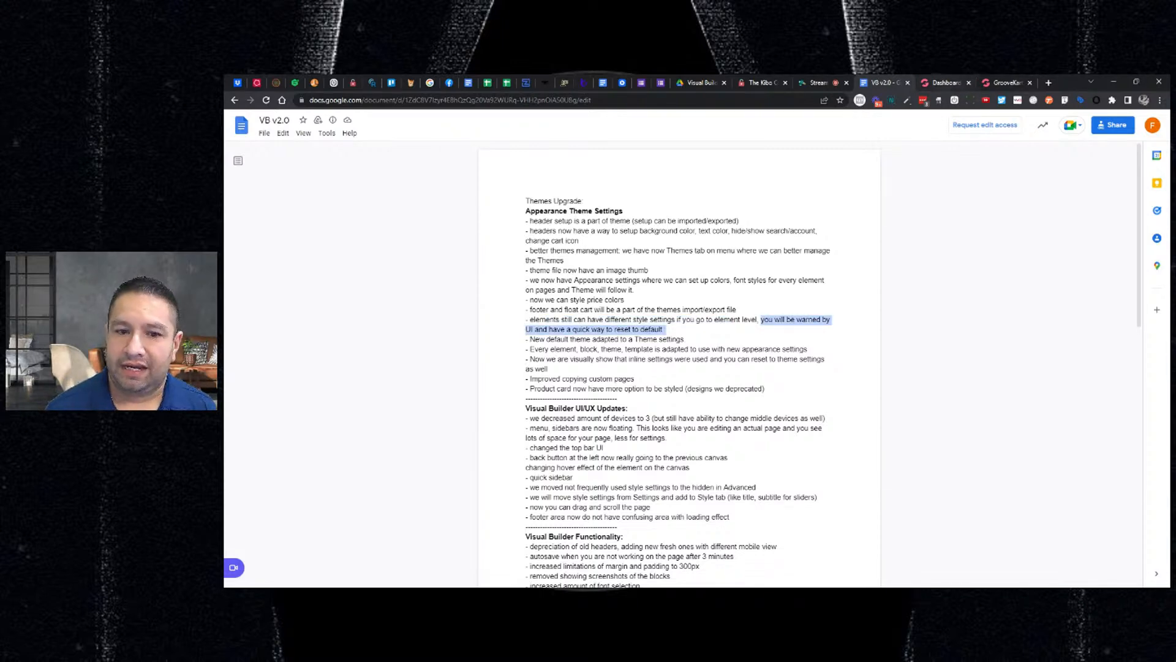
Return to the GrooveKart builder, try bold and right alignment on the "The World's First" heading, and align it left.
left_click(1005, 82)
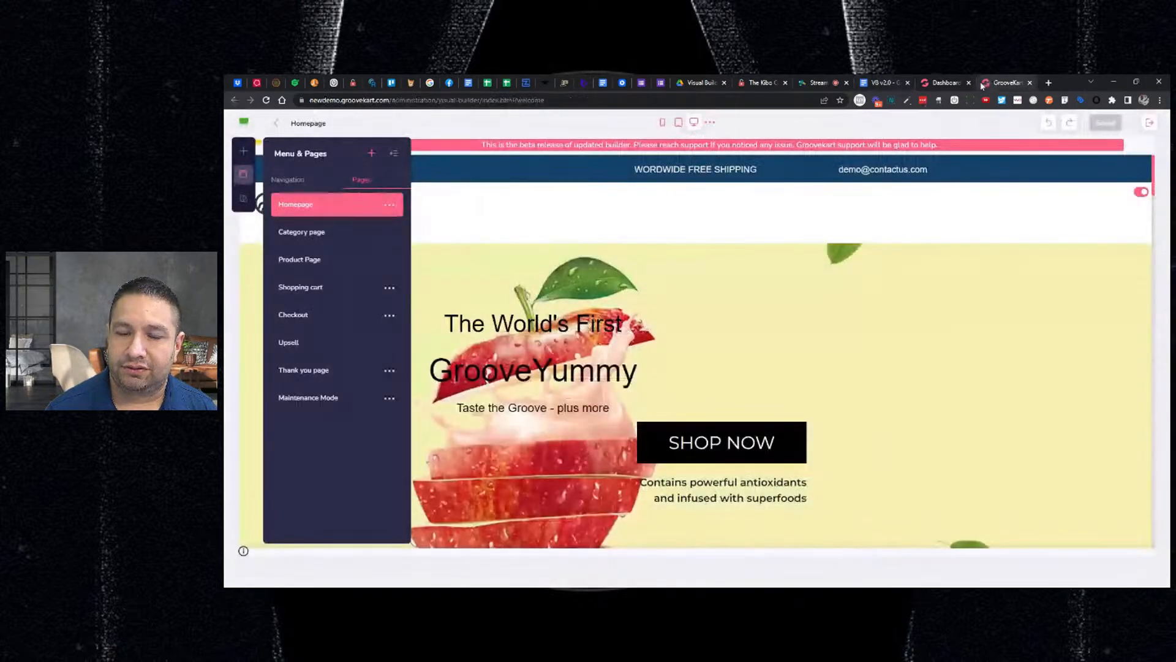
left_click(533, 325)
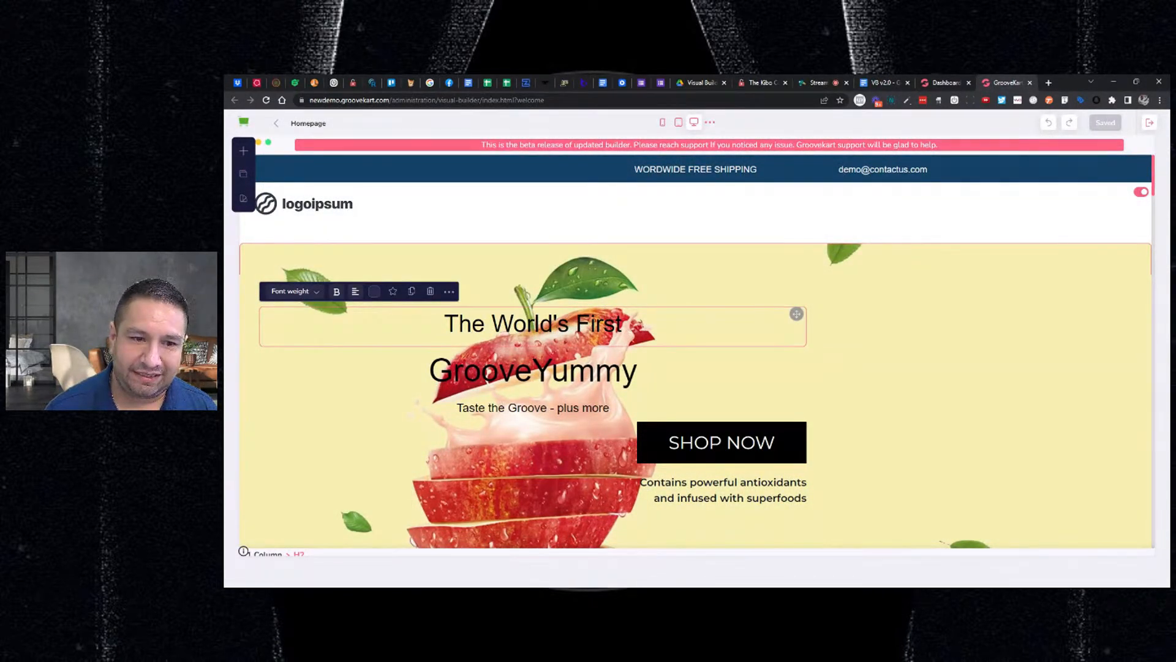
left_click(449, 291)
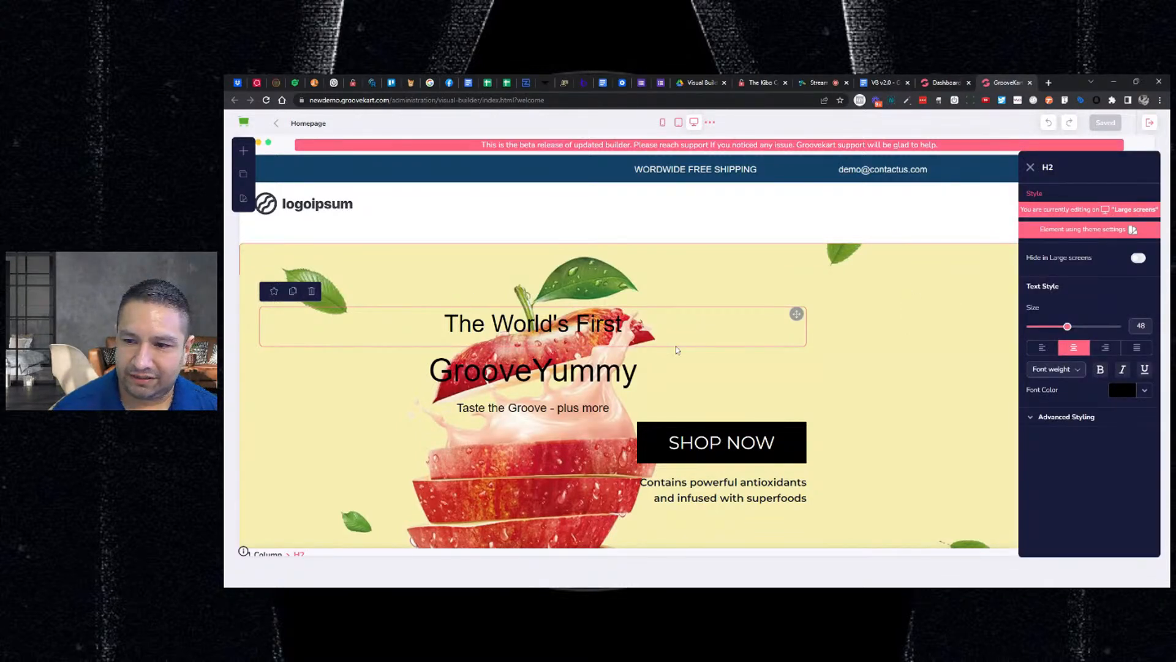
left_click(1101, 370)
left_click(1101, 370)
left_click(1105, 347)
left_click(1043, 348)
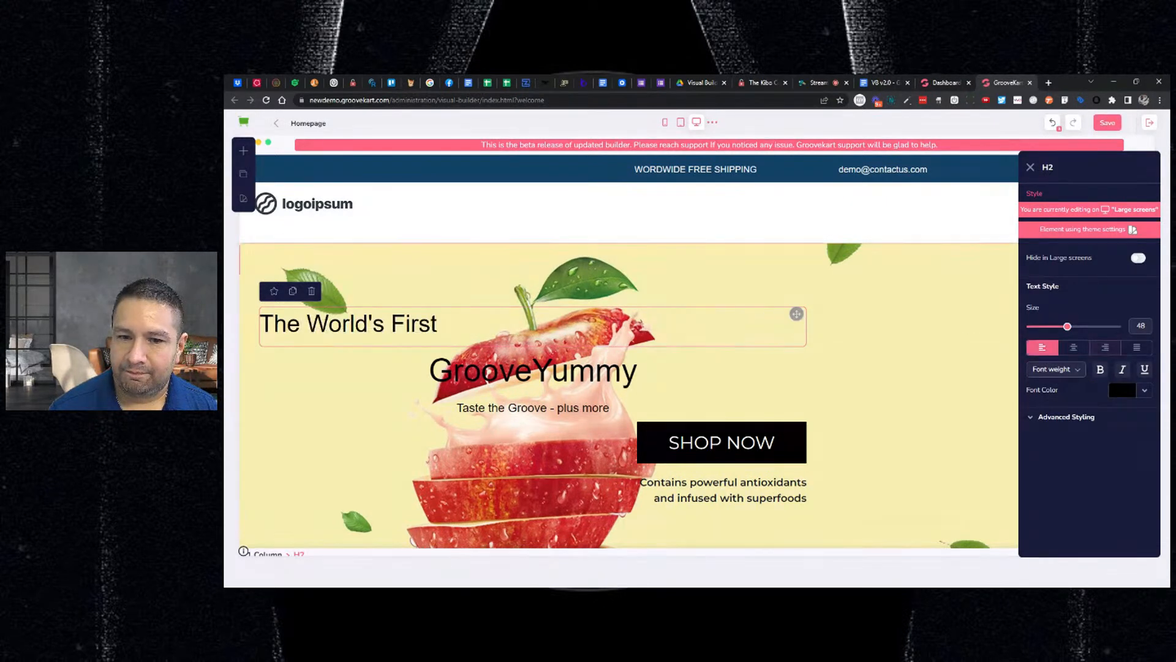
left_click(729, 375)
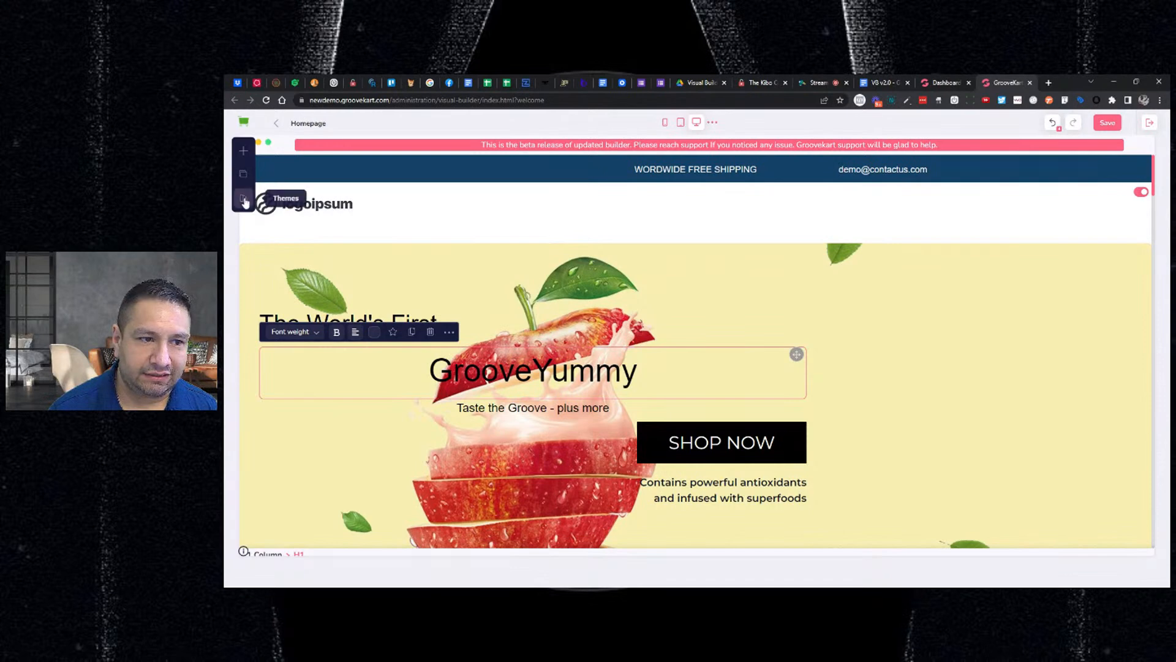
left_click(244, 151)
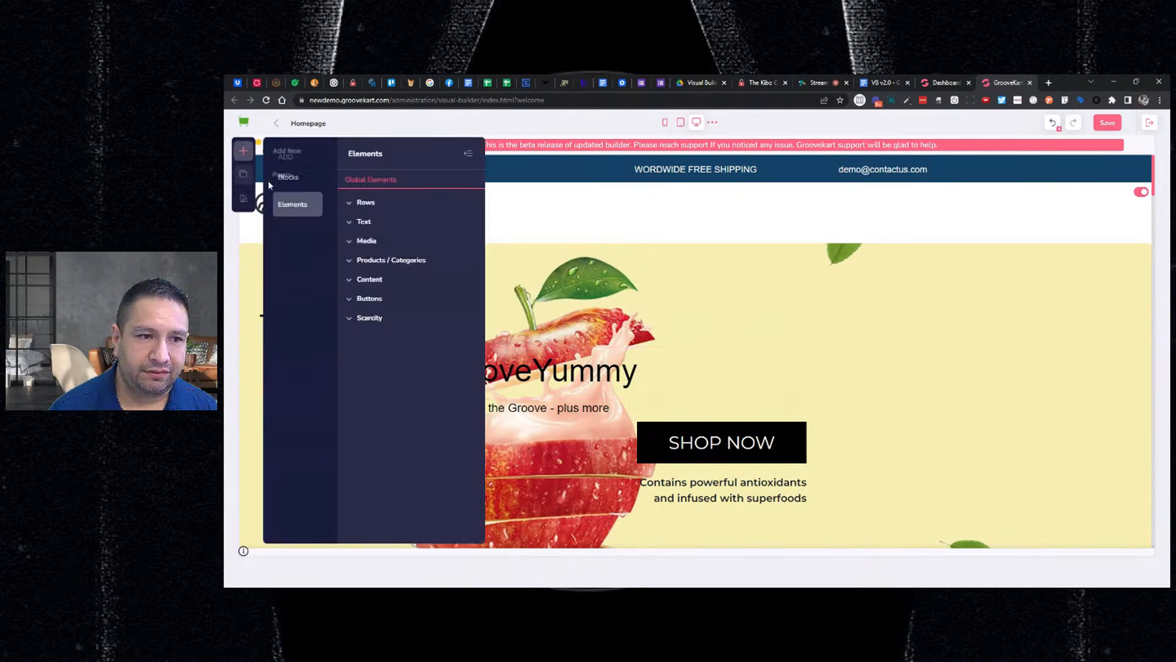
left_click(360, 202)
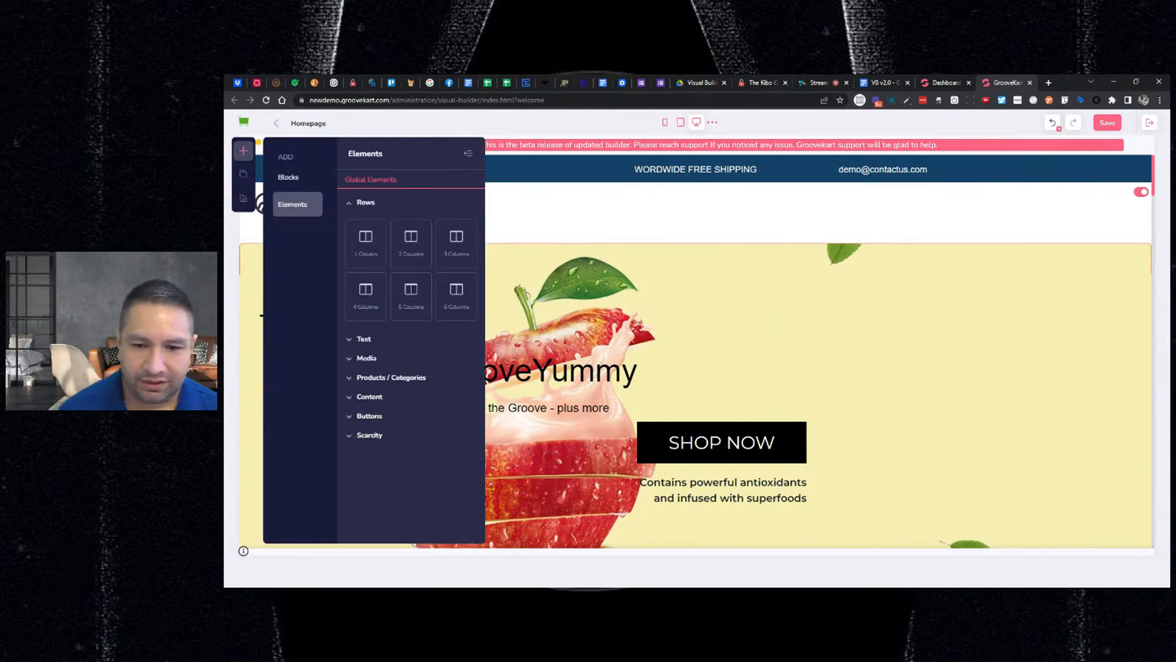
Change the hero banner button's label to SHOP TODAY.
left_click(573, 436)
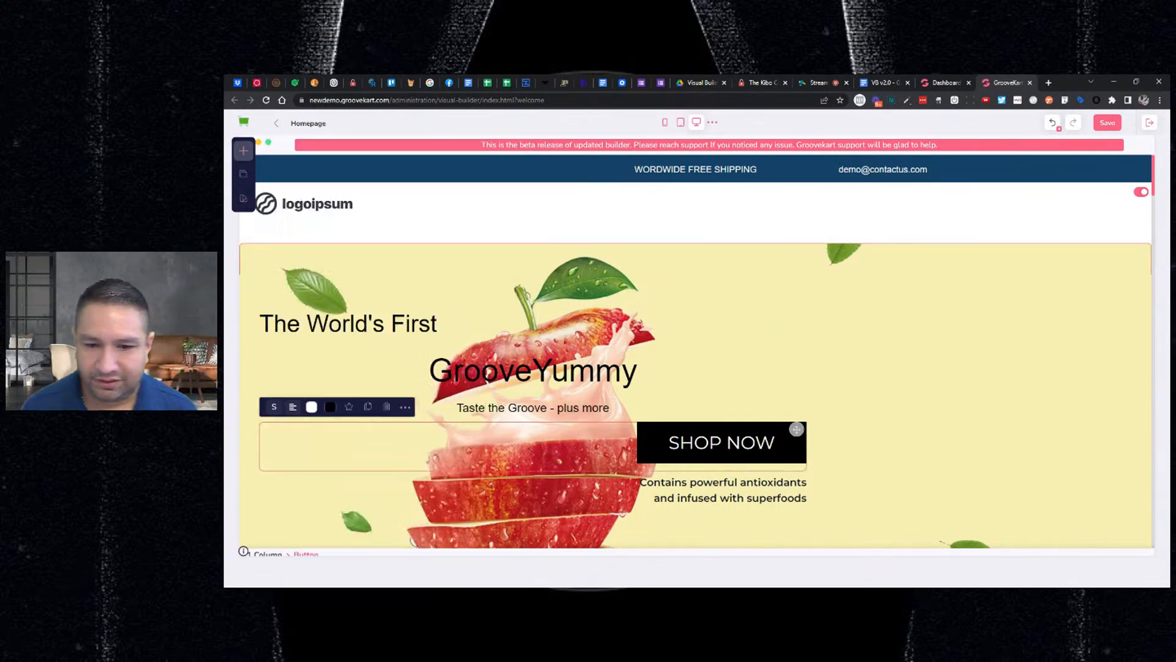
left_click(407, 410)
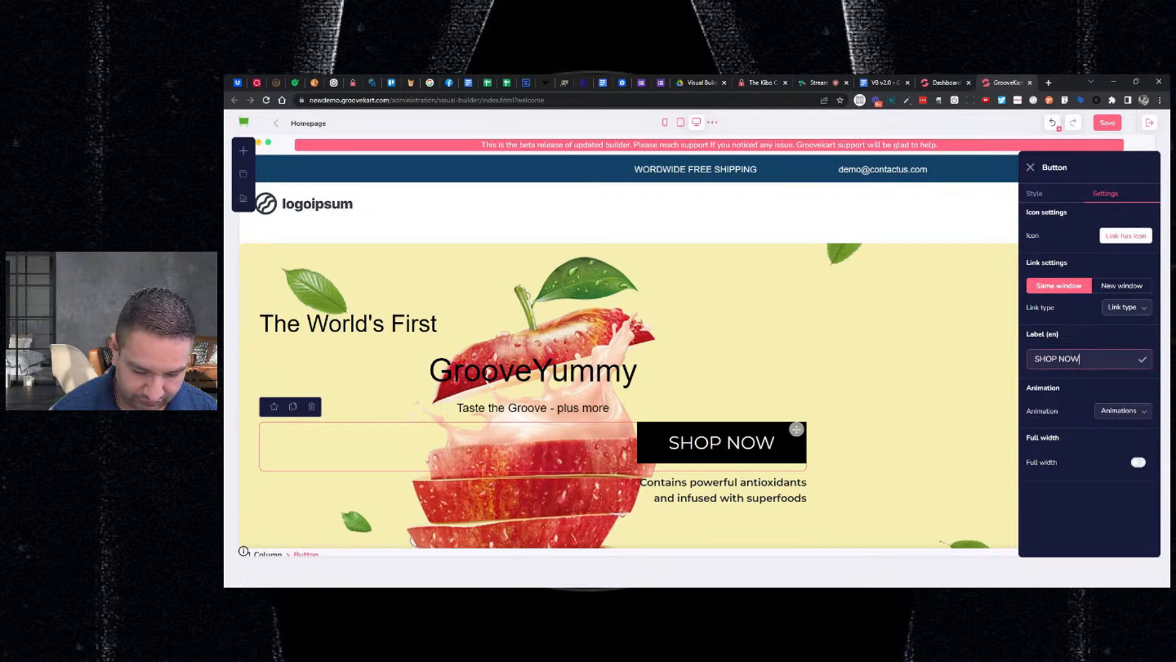
key("BackSpace")
key("BackSpace")
key("BackSpace")
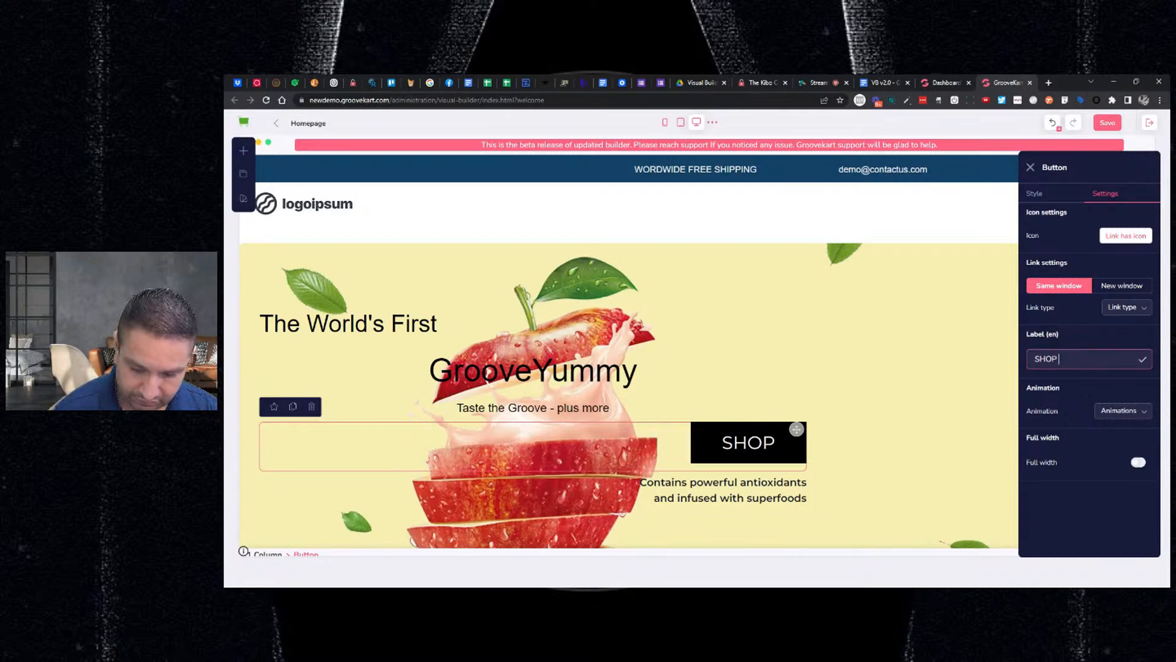
type("TODAT")
key("BackSpace")
type("Y")
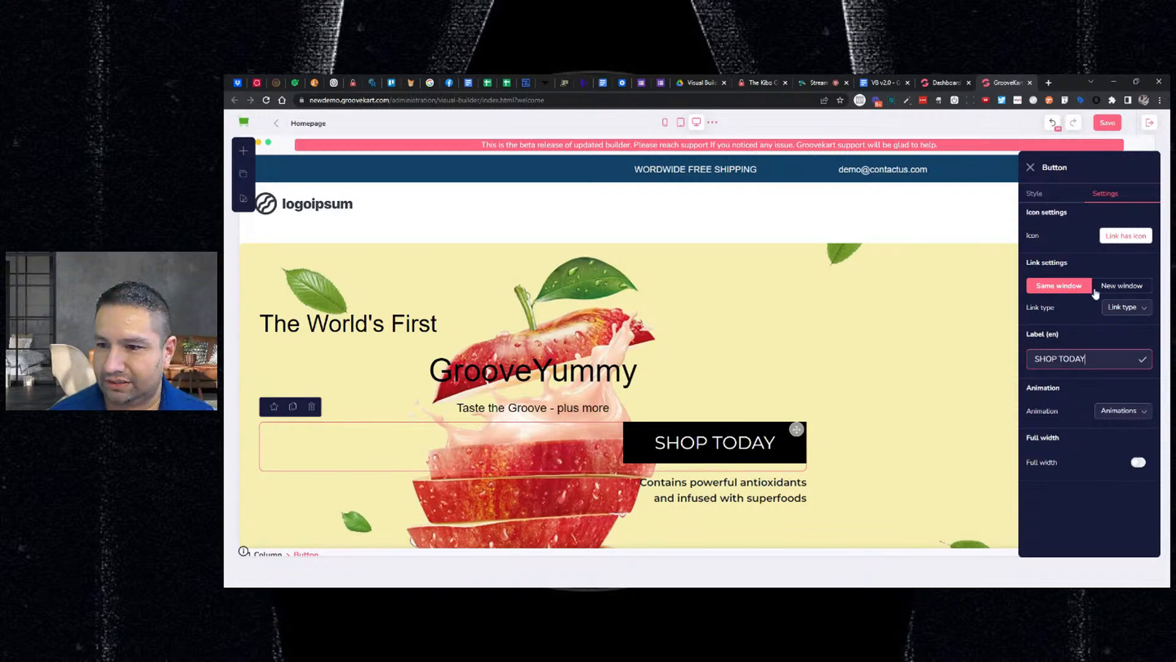
Enable full width for the SHOP TODAY button and make its text bold, italic and underlined.
left_click(1137, 464)
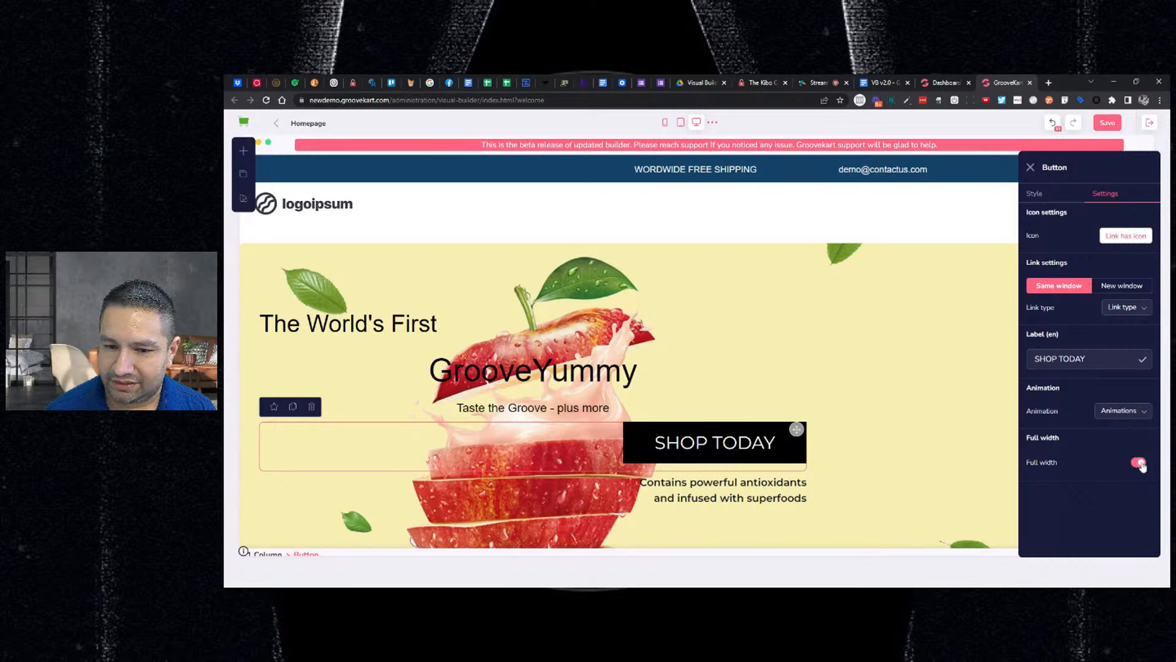
left_click(1052, 194)
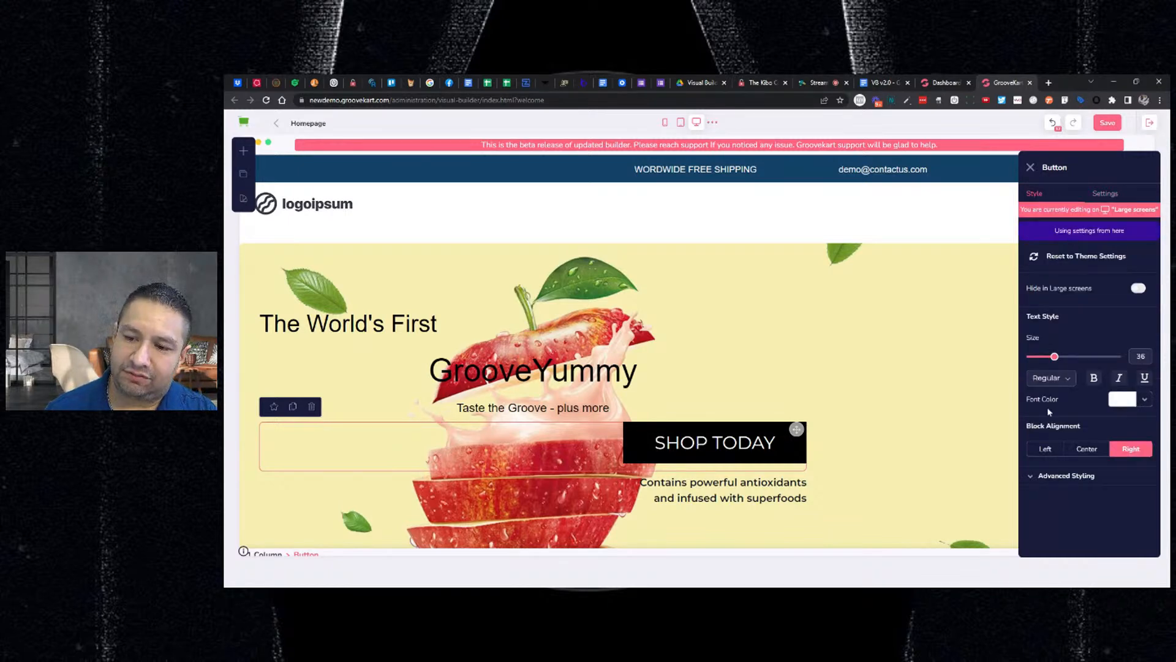
left_click(1094, 378)
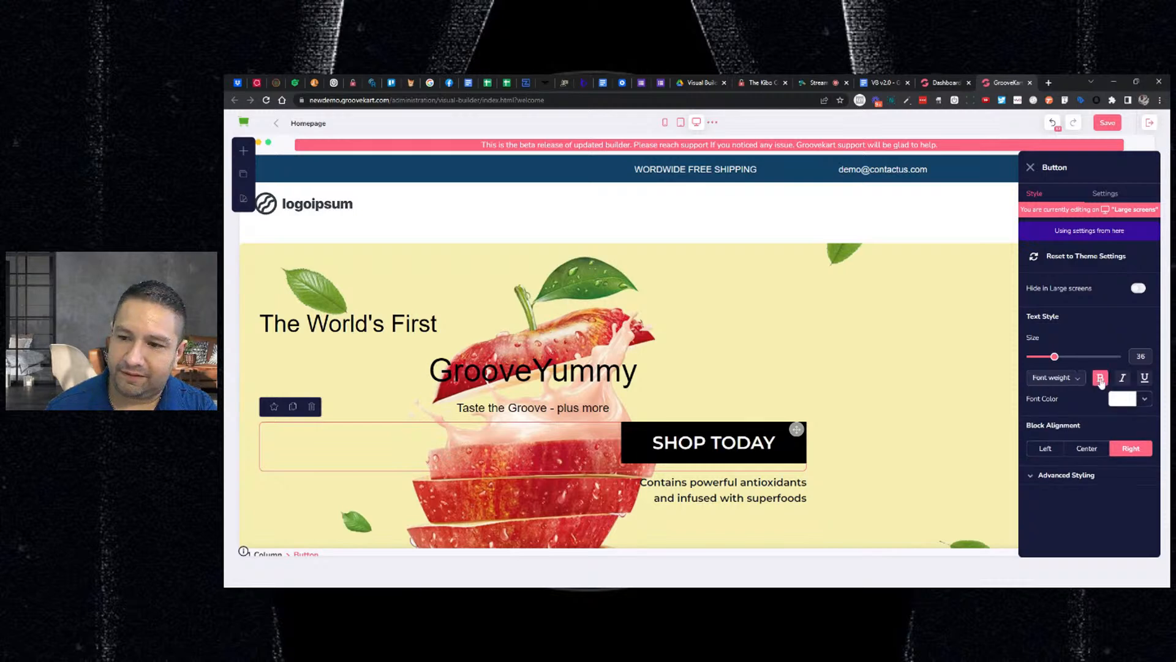
left_click(1122, 378)
left_click(1143, 378)
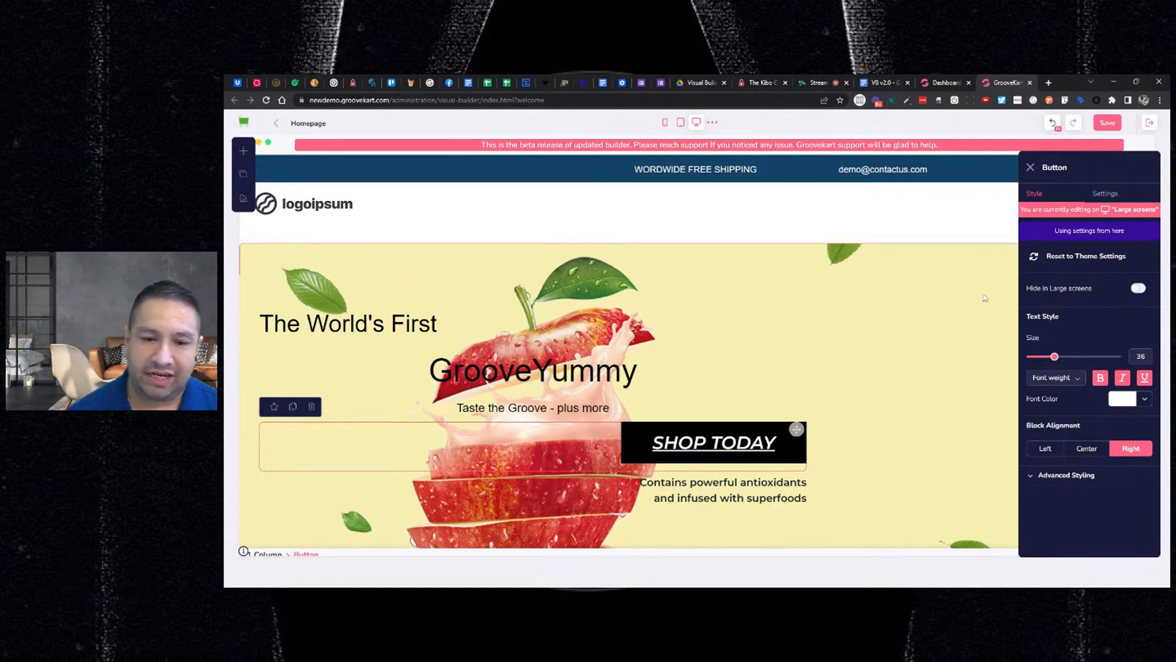
Save the SHOP TODAY button as a block named BLACK BUTTON in a new category called BUTTONS.
left_click(511, 445)
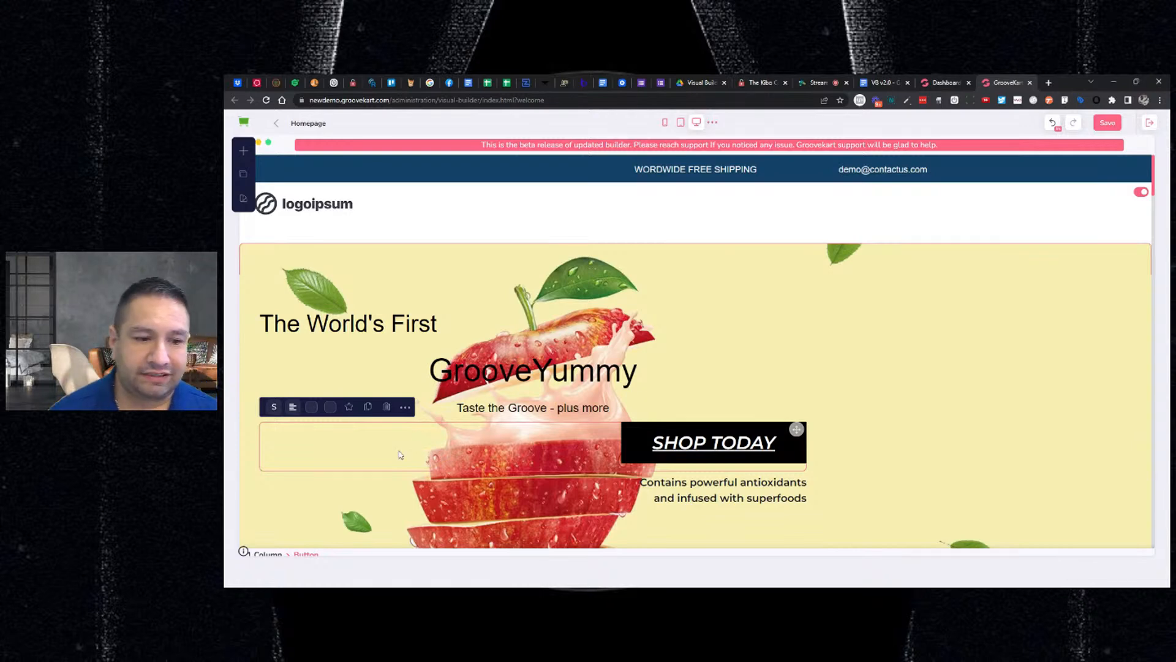
left_click(351, 411)
left_click(575, 347)
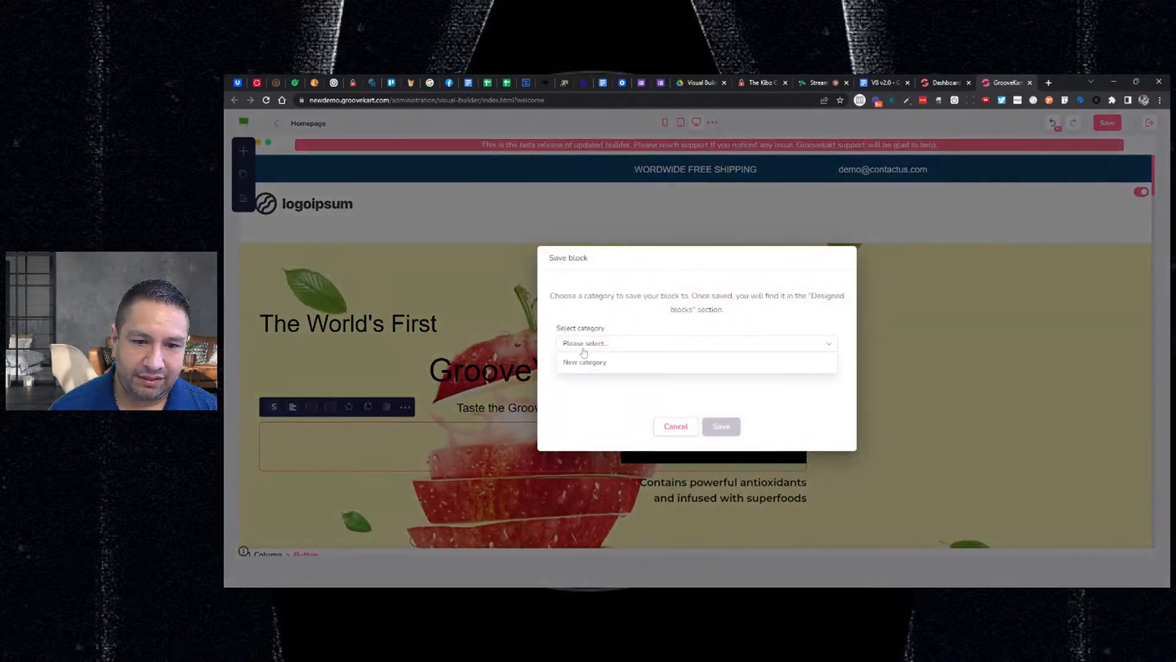
left_click(593, 362)
left_click(616, 344)
left_click(616, 344)
left_click(770, 343)
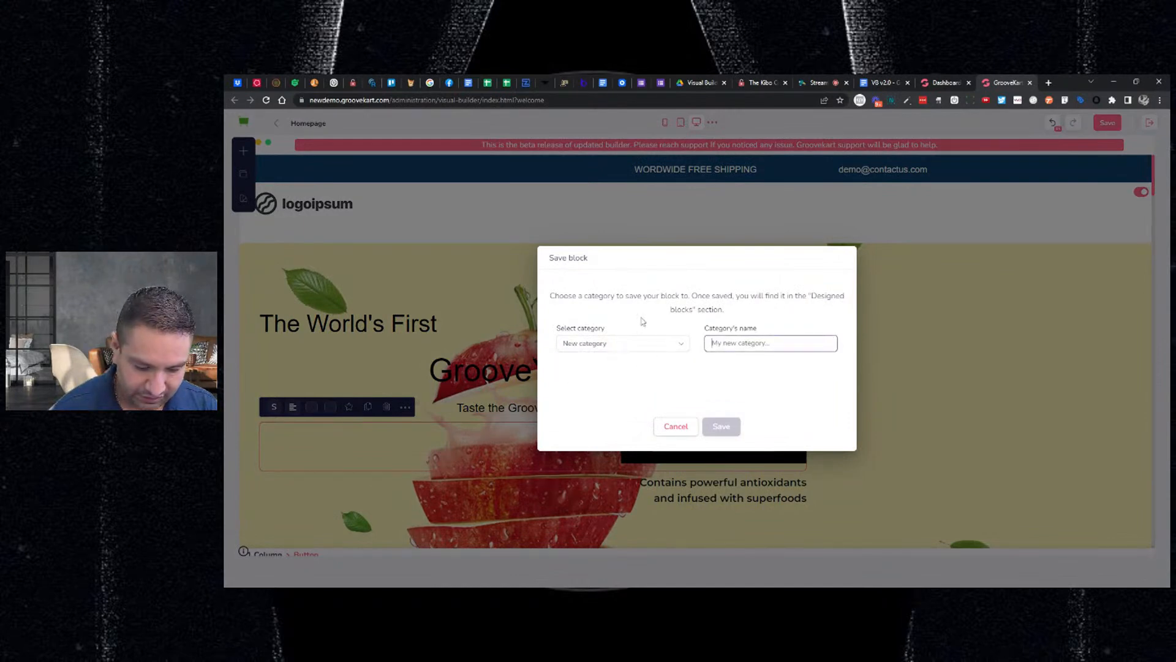
type("BUTTONS")
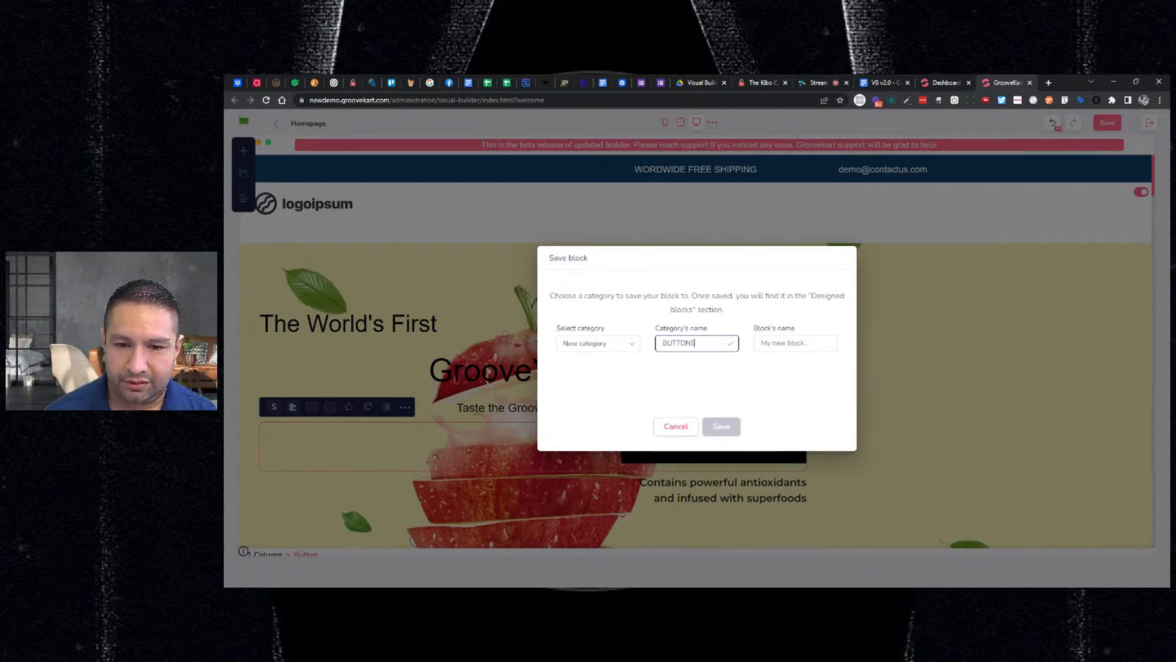
key("Tab")
type("B")
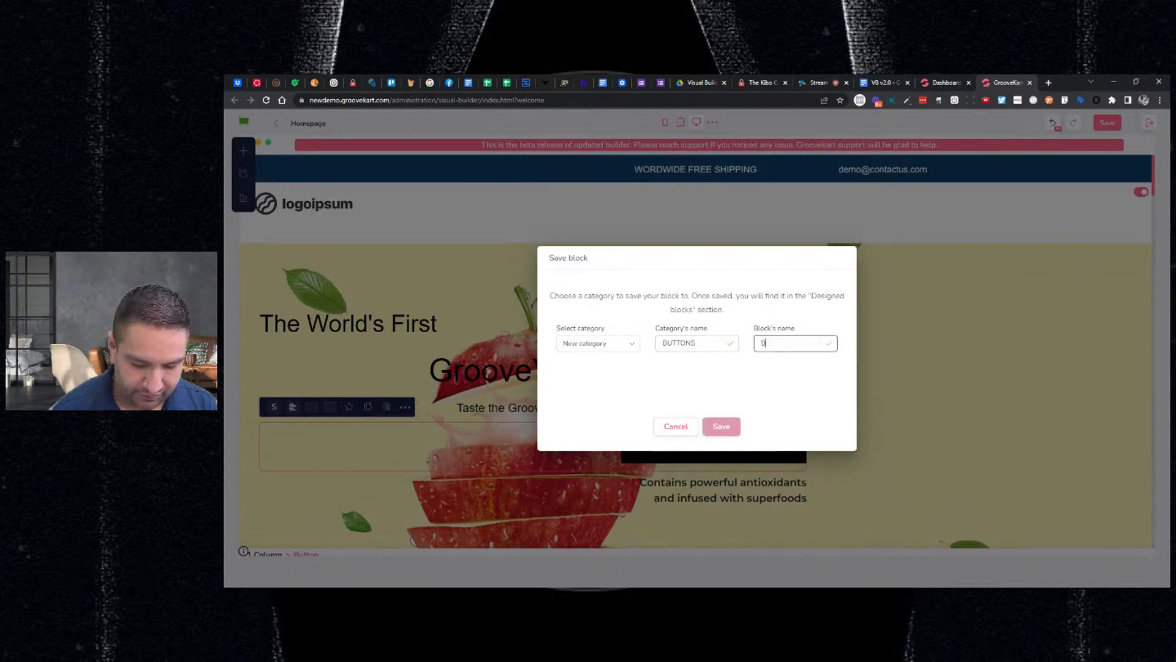
type("LACK BUTTON")
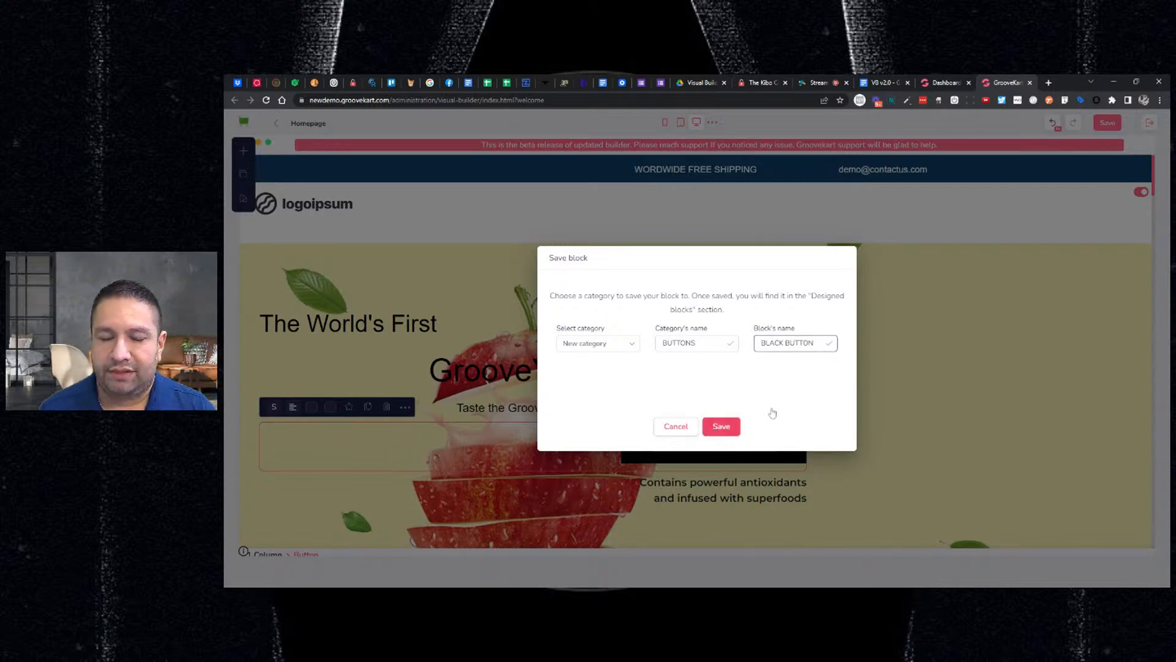
left_click(722, 427)
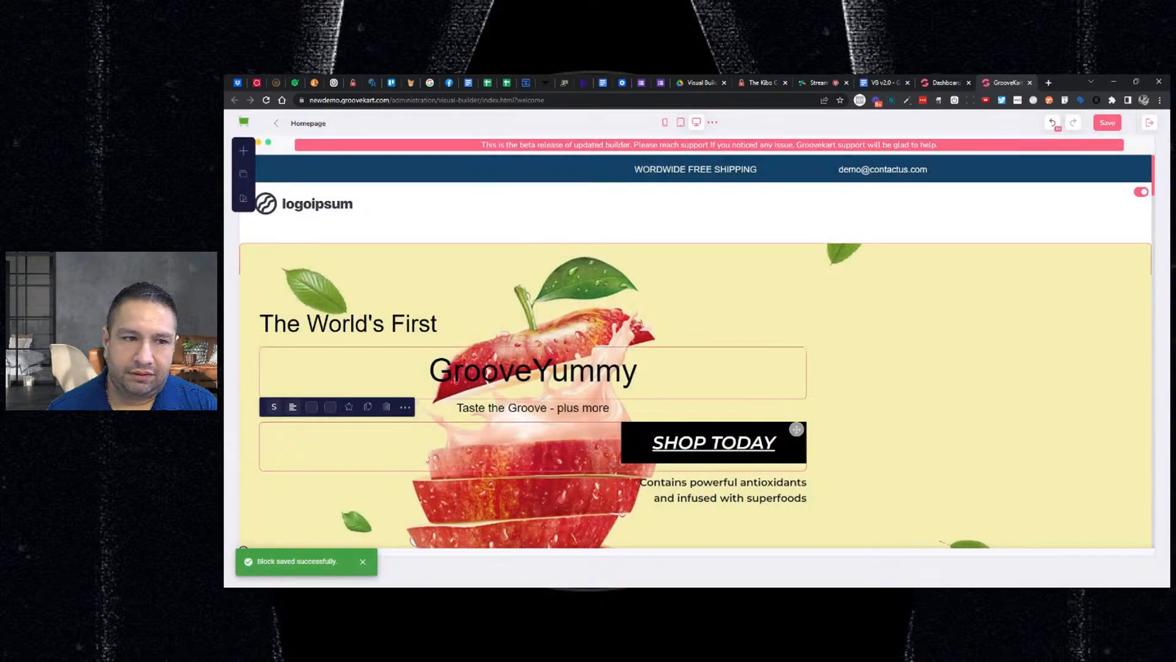
Look up the saved button in the BUTTONS category of your own blocks.
left_click(243, 150)
left_click(310, 185)
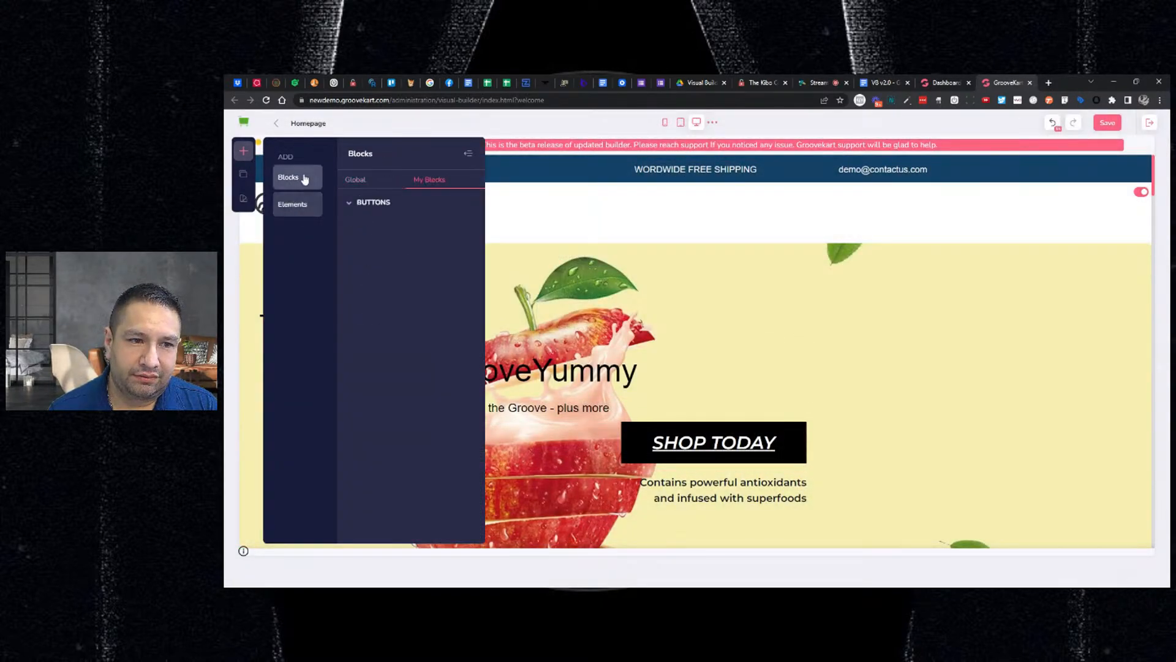
left_click(368, 202)
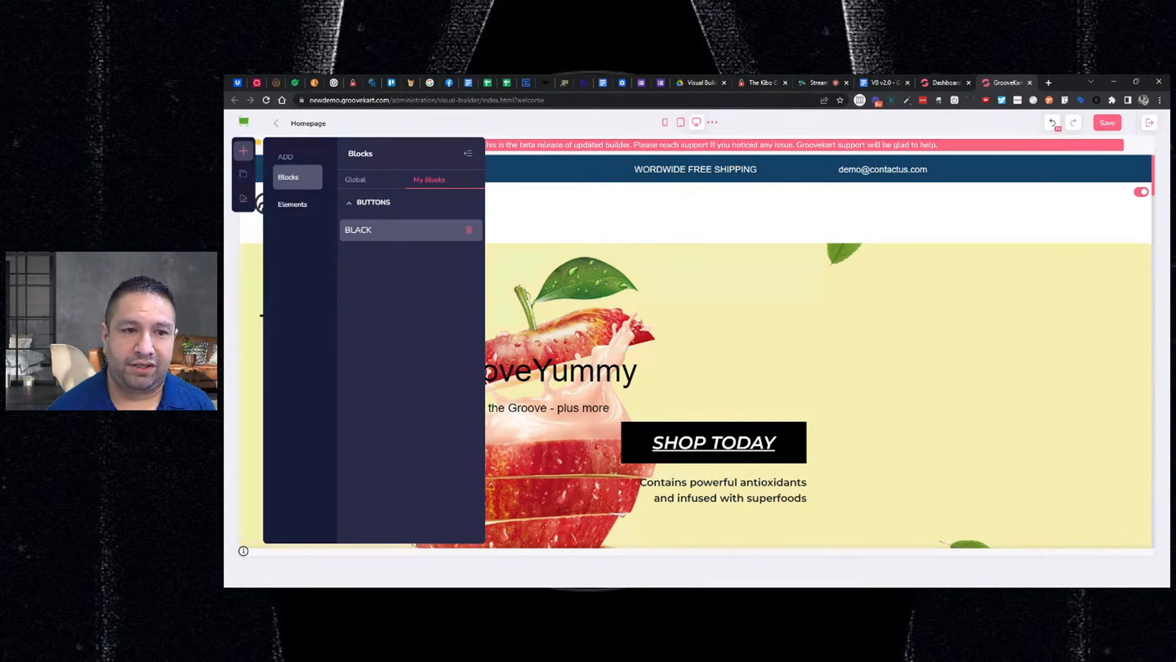
Add the hero banner from the global Bikes template blocks to the homepage, directly below the header.
left_click(366, 179)
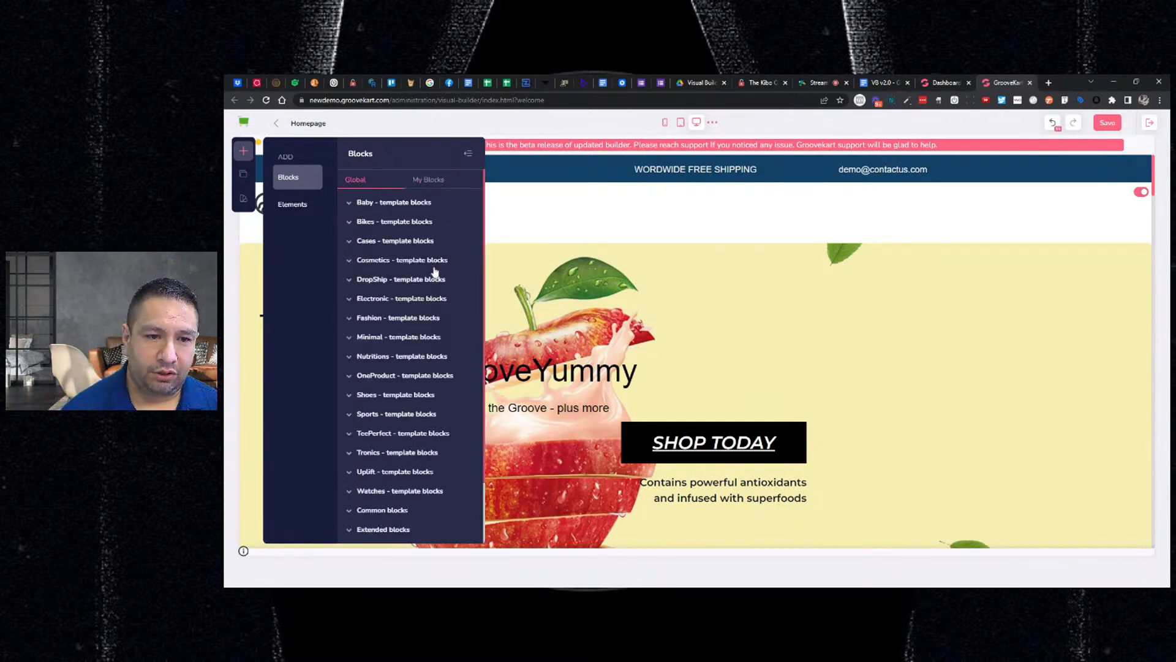
left_click(388, 225)
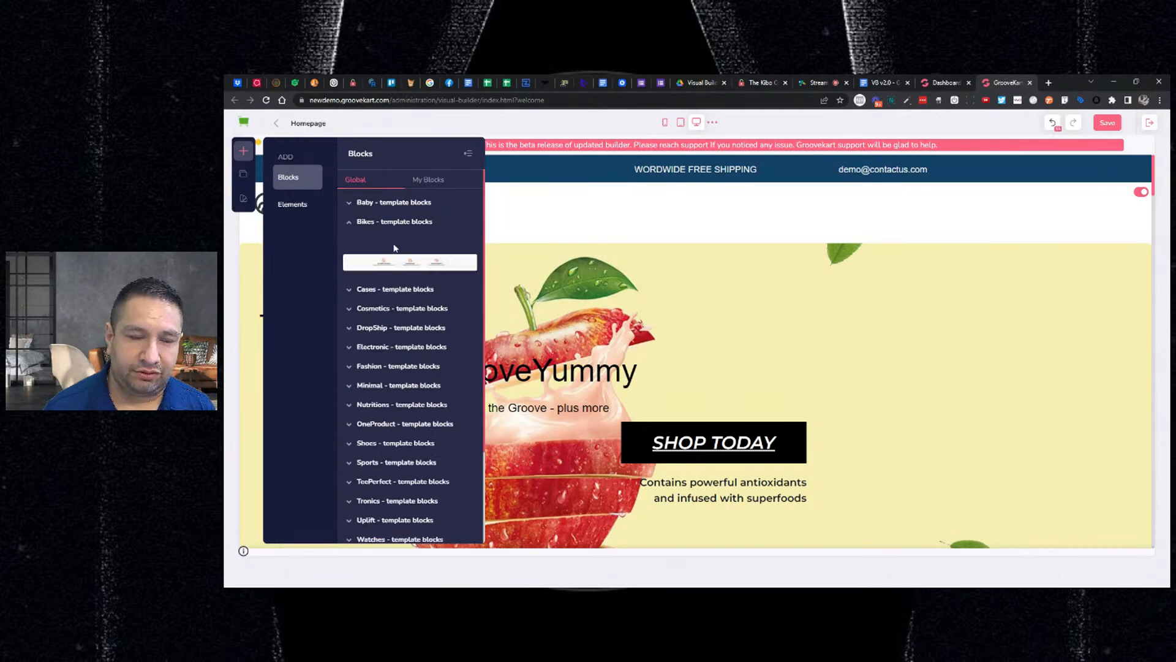
left_click_drag(401, 281, 614, 271)
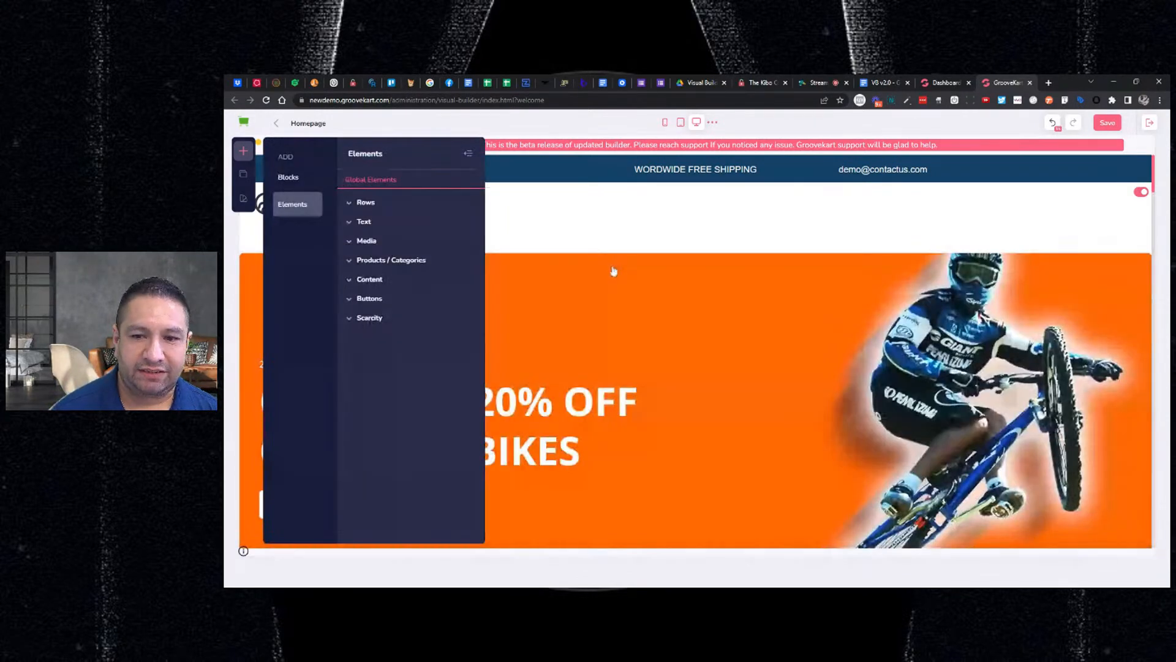
scroll(735, 311, "down", 4)
scroll(735, 294, "up", 3)
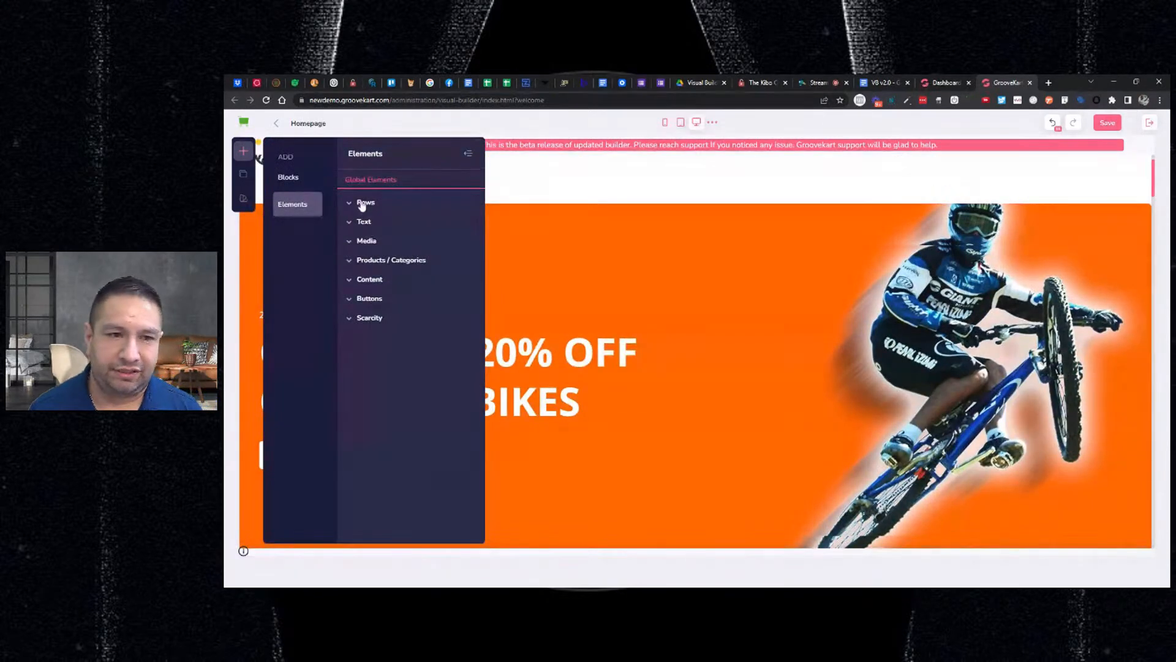
Add the Nutritions template block with the benefits title and fruit flavors above the orange bikes banner, and select its title.
left_click(296, 182)
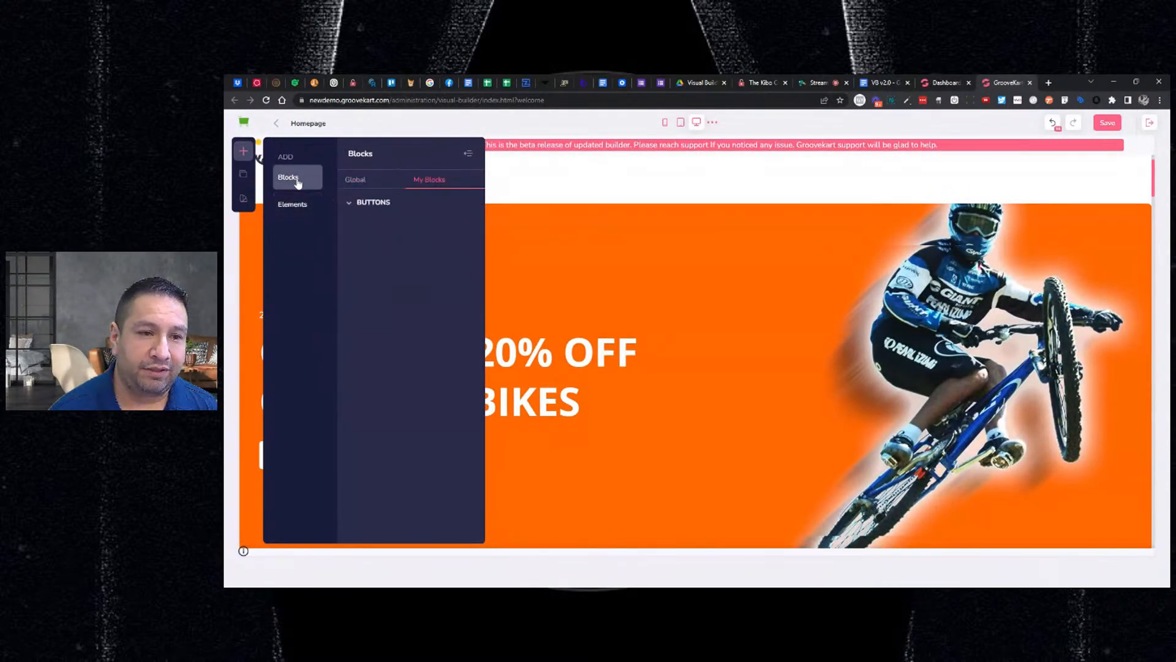
left_click(354, 183)
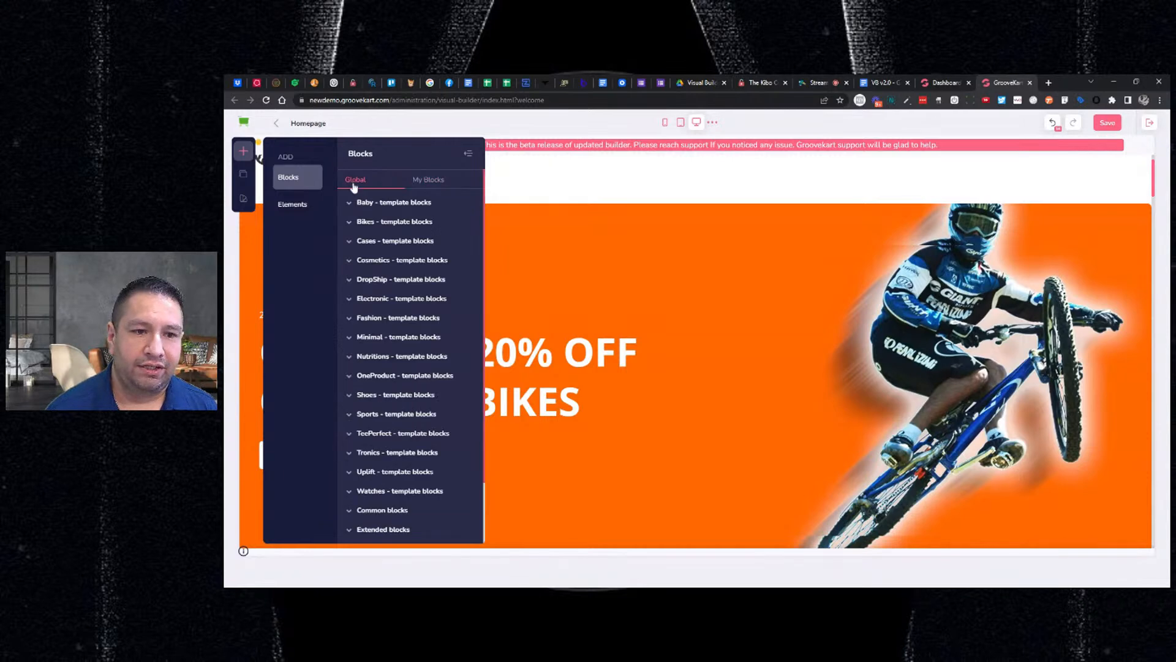
left_click(406, 360)
scroll(404, 331, "down", 3)
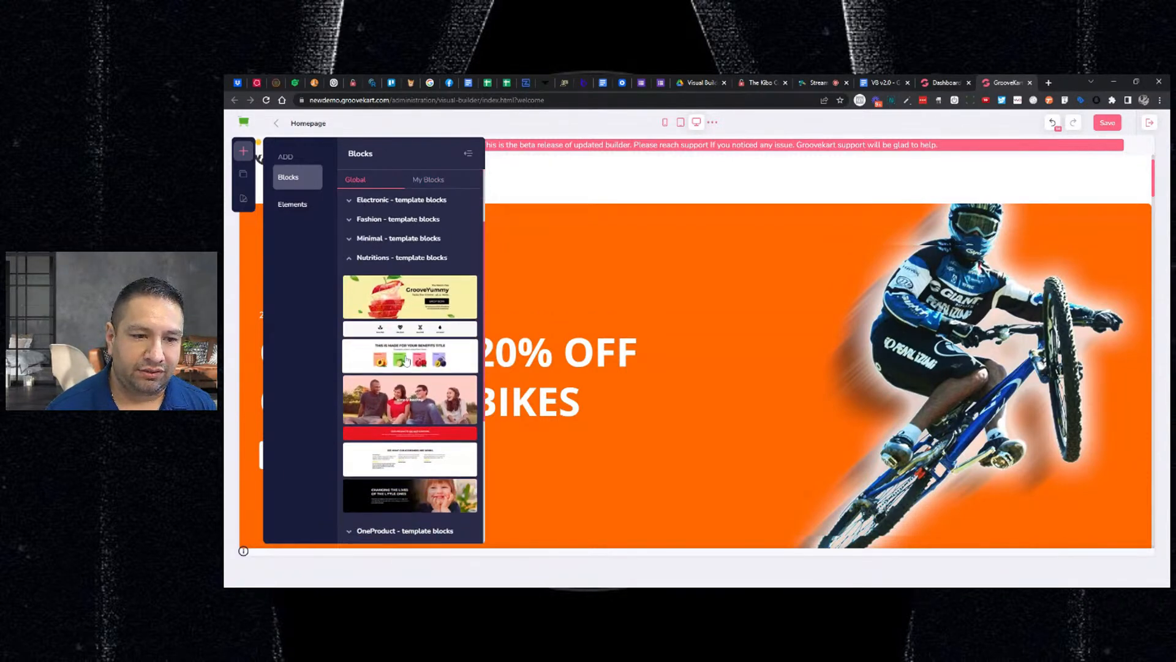
left_click_drag(401, 293, 660, 217)
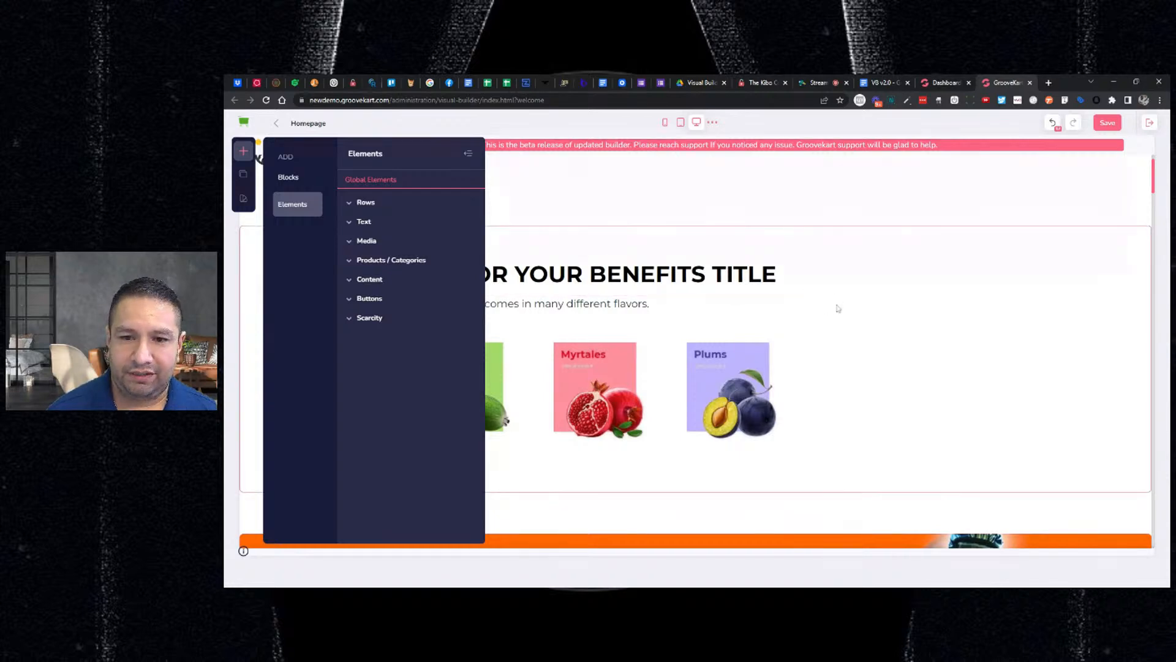
left_click(839, 309)
left_click(533, 275)
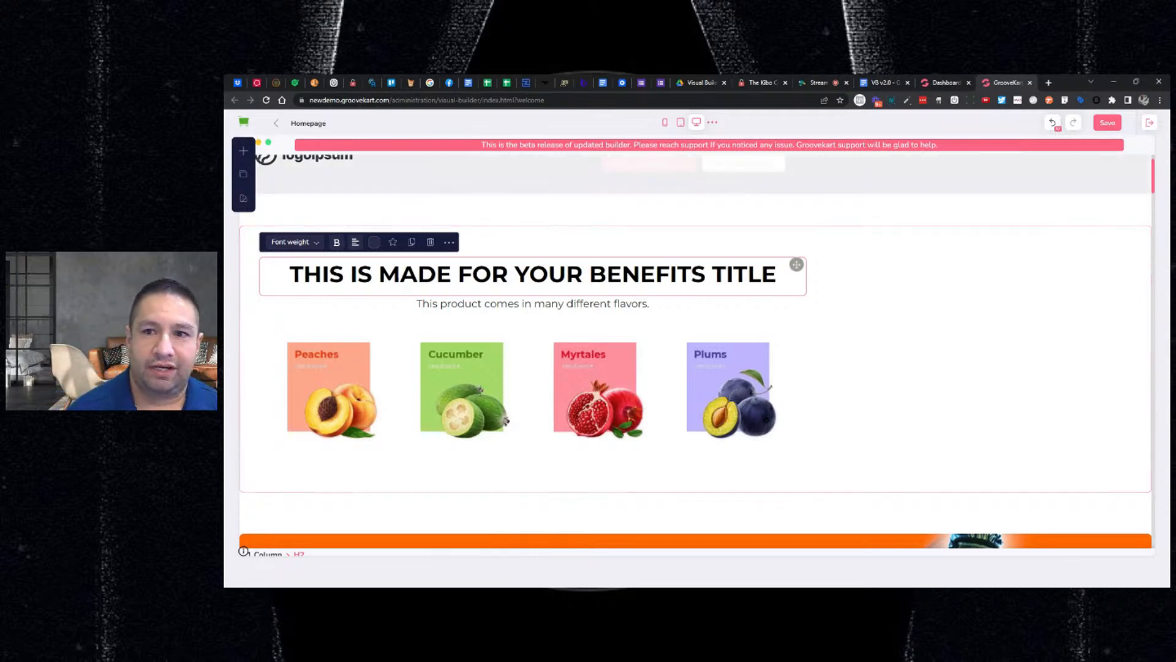
Switch to the VB v2.0 document and read the notes on the new default theme and the adapted elements, blocks and templates.
left_click(874, 84)
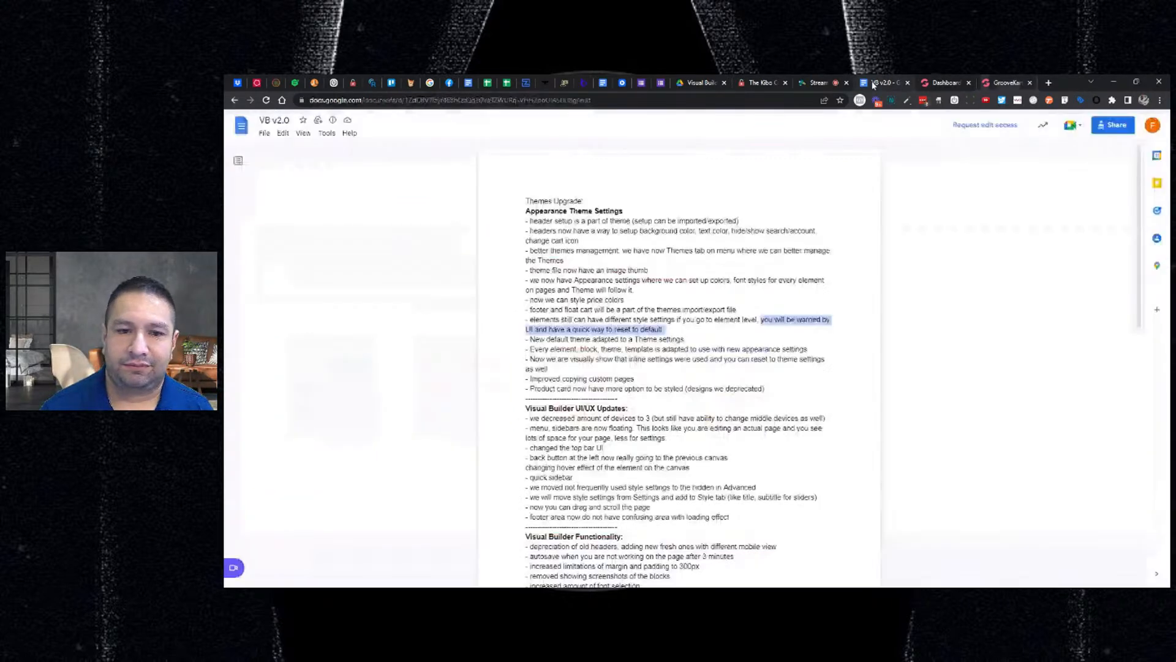
left_click_drag(555, 338, 684, 339)
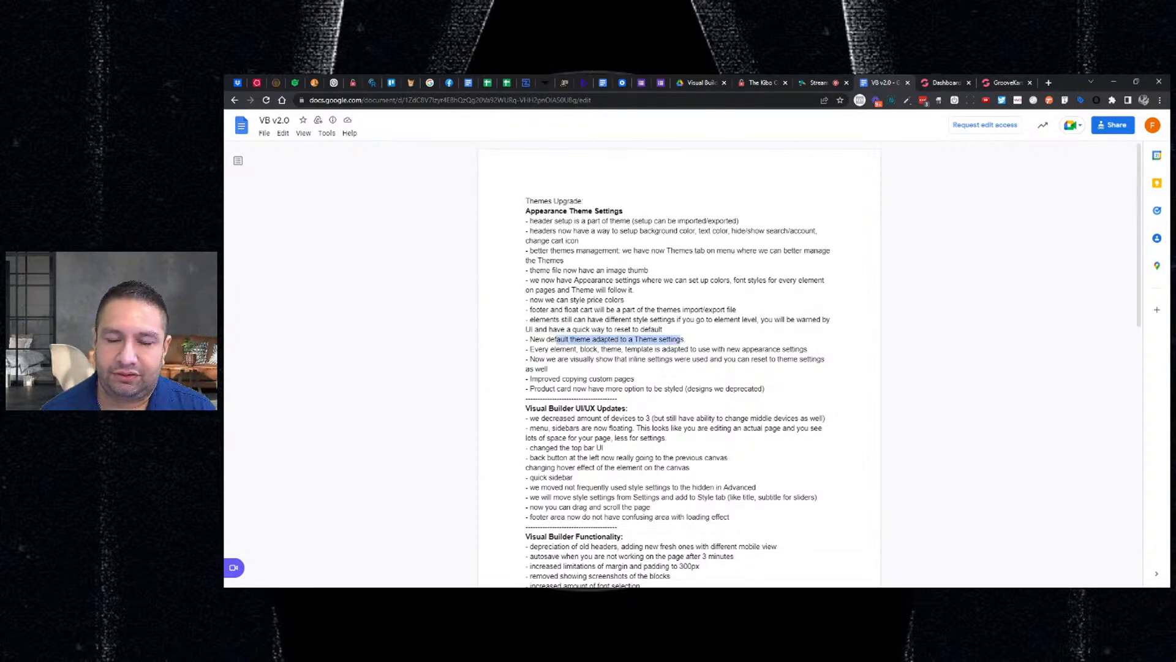
left_click(682, 340)
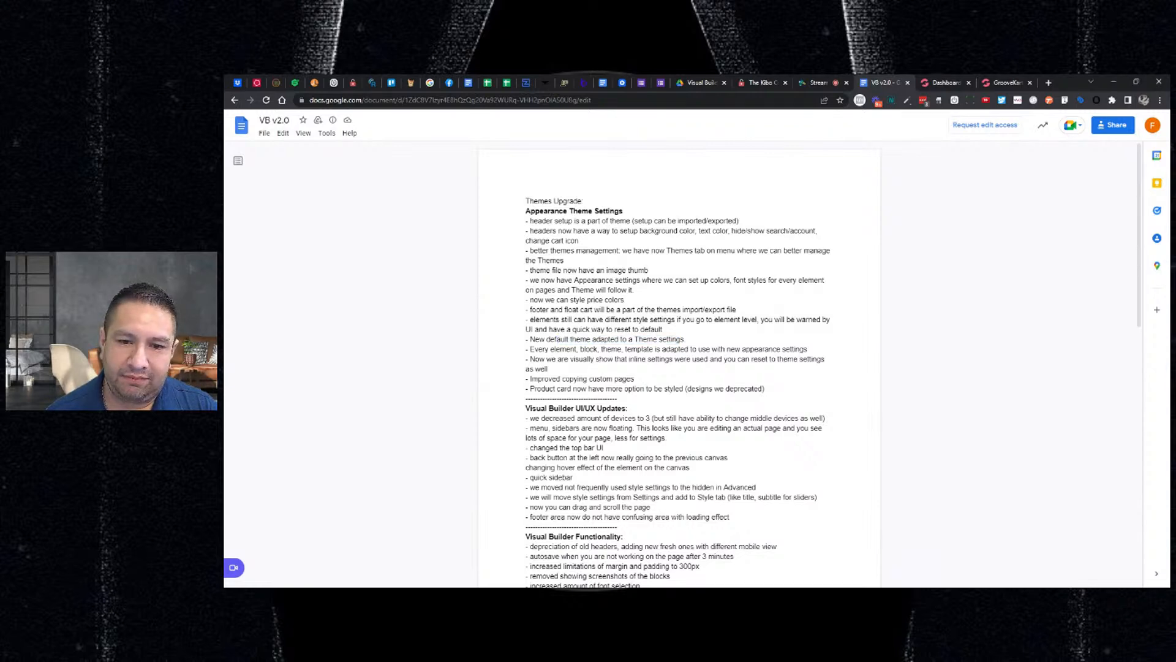
left_click(1005, 82)
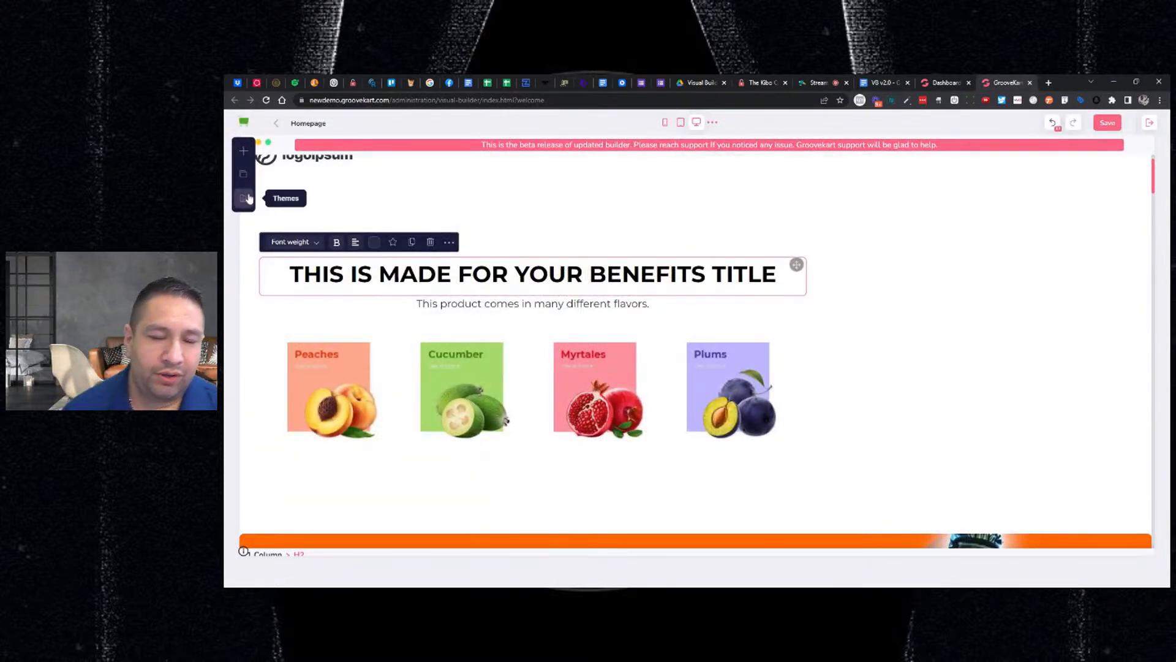
left_click(896, 82)
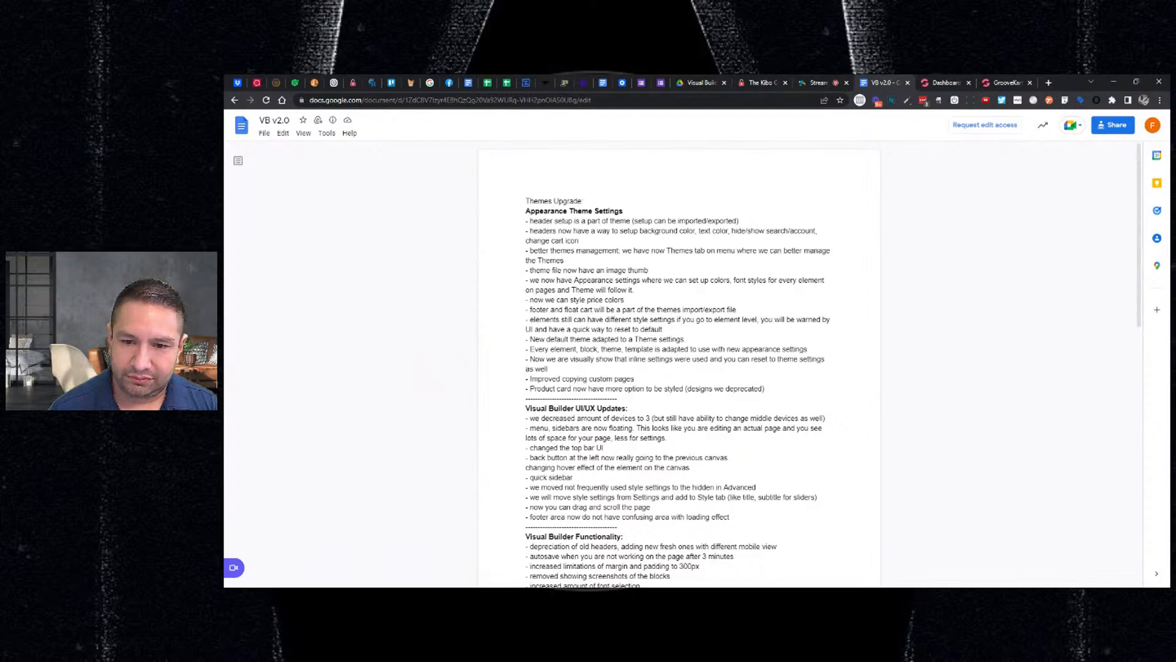
left_click_drag(566, 349, 590, 349)
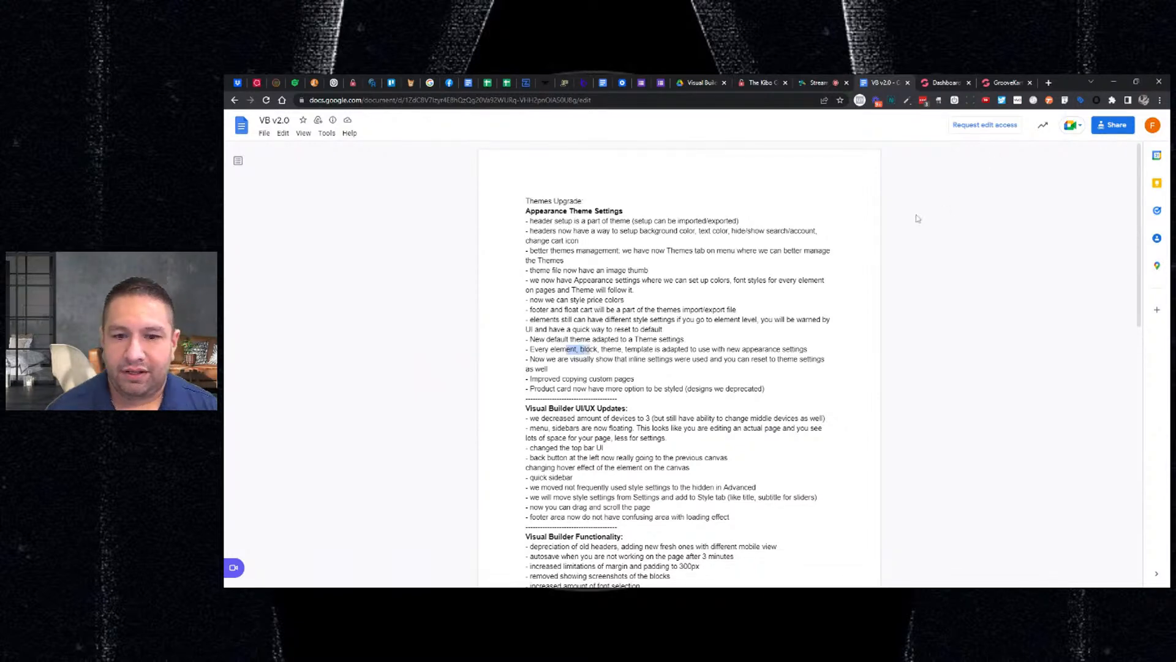
Return to the GrooveKart builder and examine the current theme's typography and color settings alongside the page blocks.
left_click(988, 84)
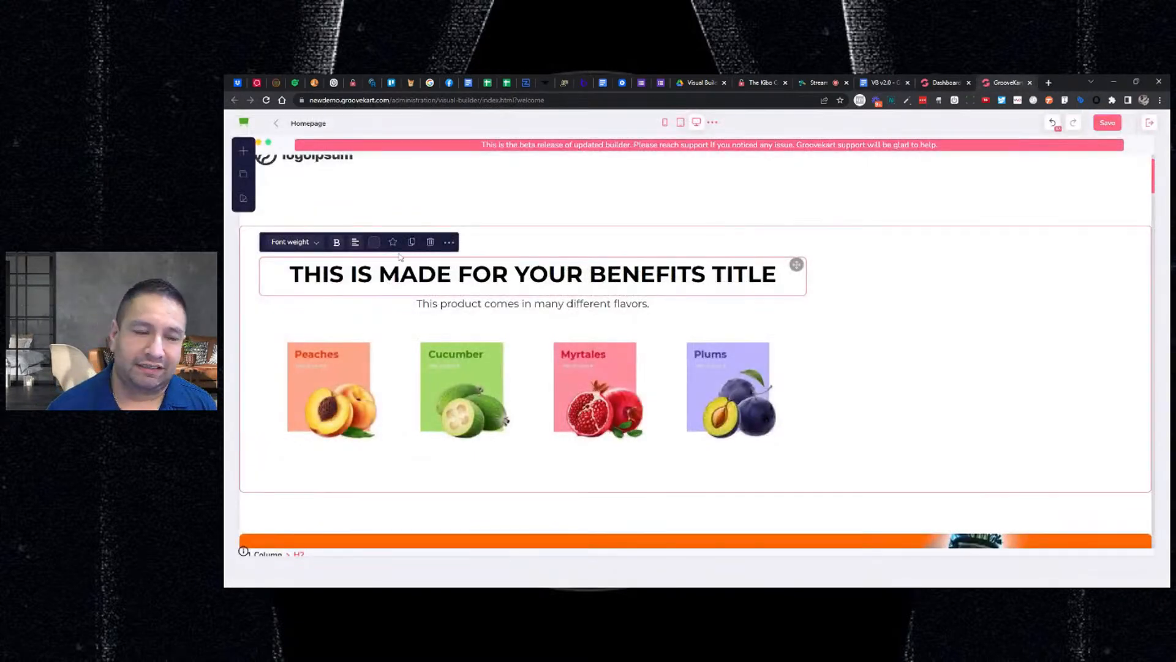
left_click(243, 196)
left_click(337, 234)
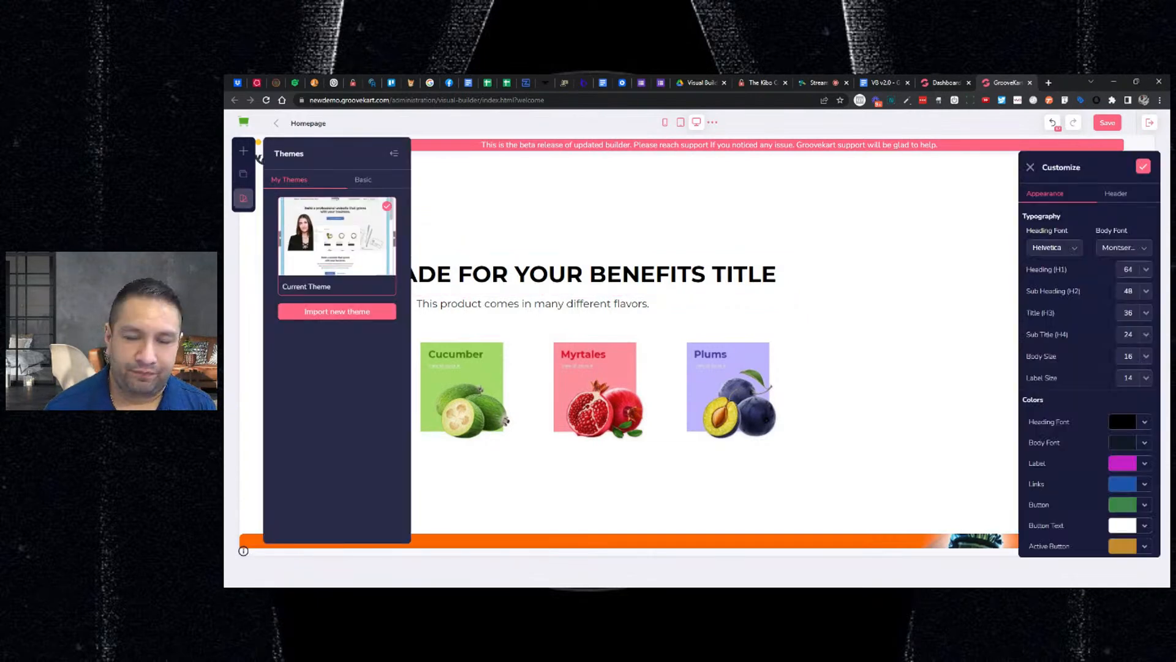
scroll(1071, 353, "down", 1)
scroll(1071, 368, "up", 1)
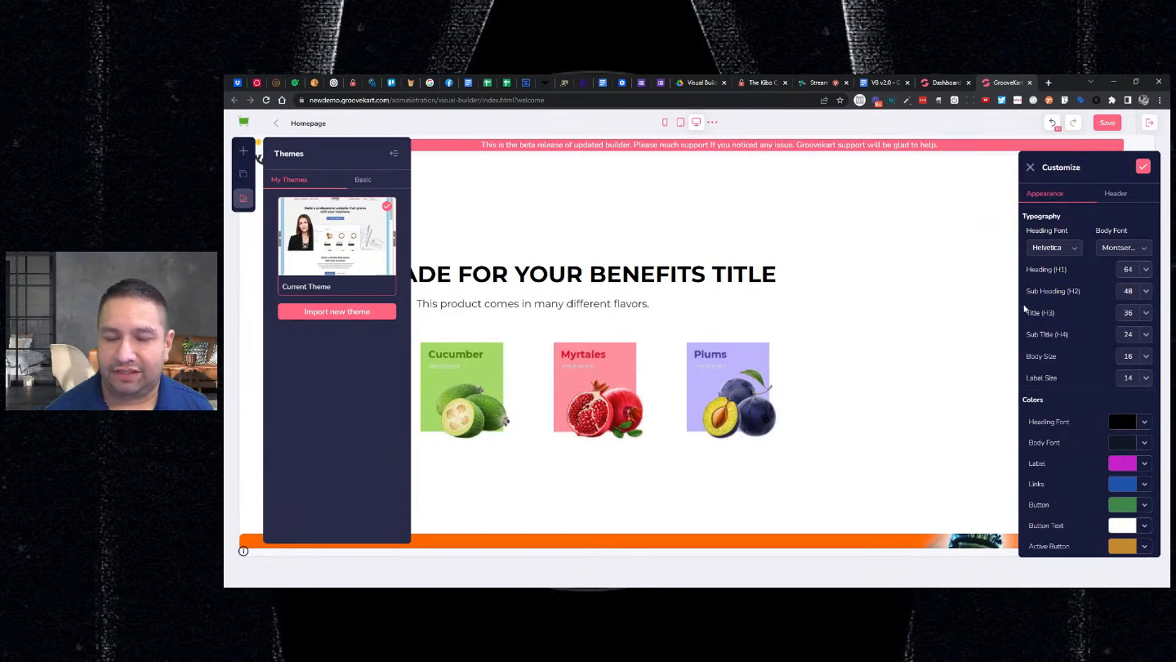
scroll(866, 317, "down", 5)
scroll(549, 302, "up", 3)
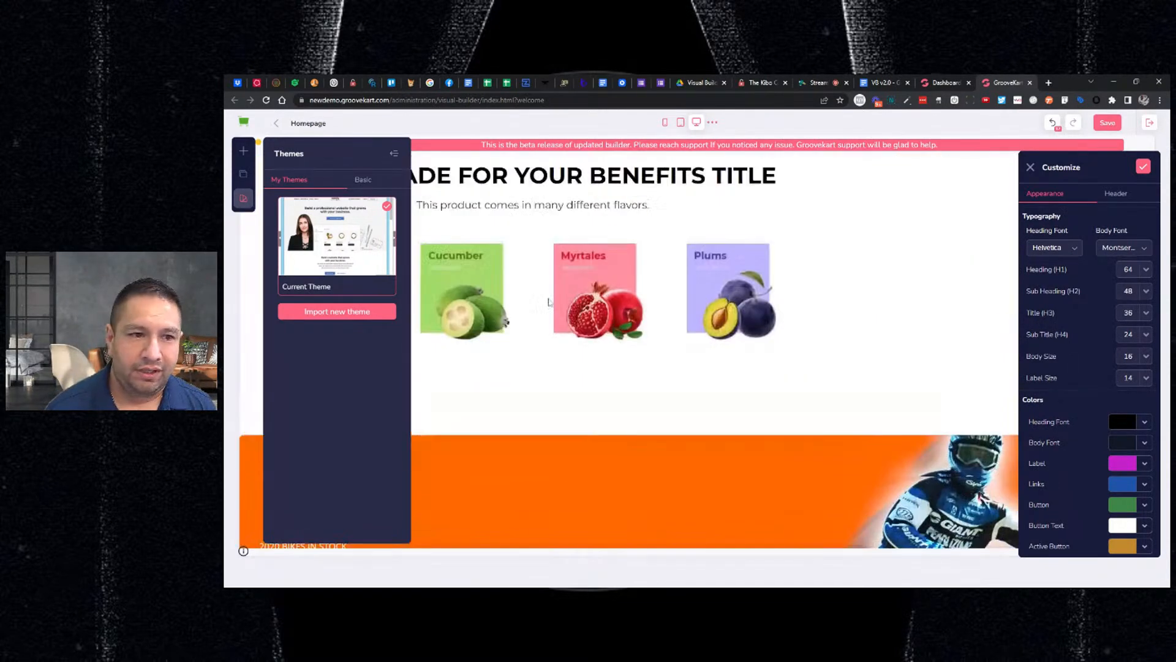
Apply the basic GrooveDecor Light theme without saving the current theme, and dismiss the introductory tour.
left_click(359, 180)
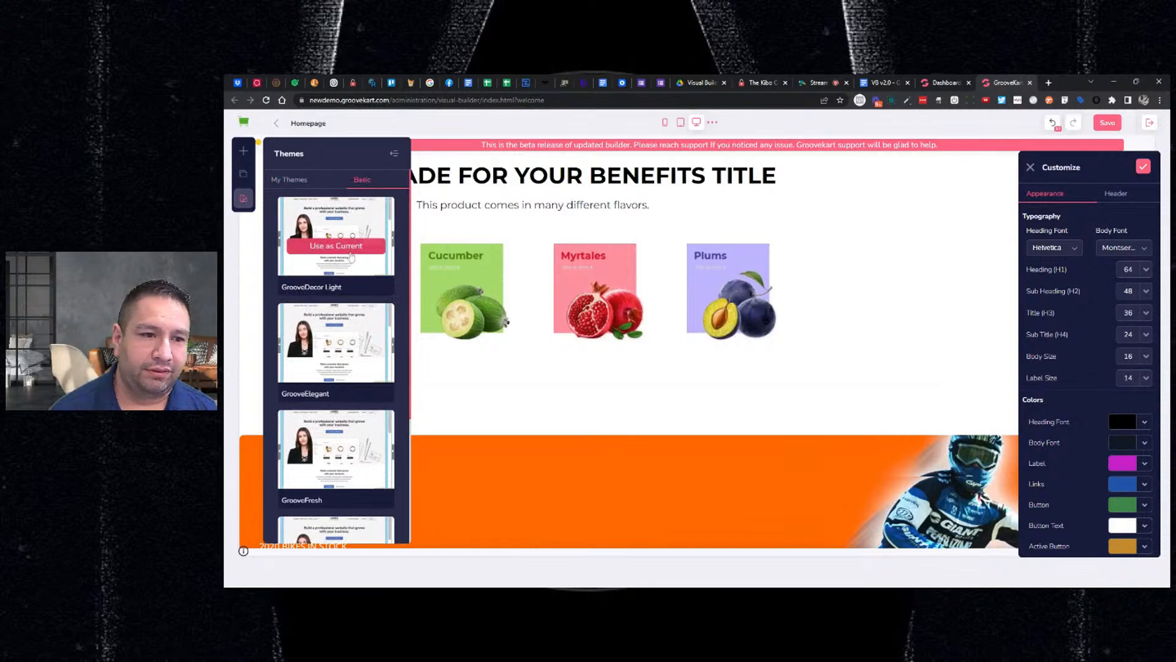
scroll(354, 264, "down", 2)
scroll(354, 265, "up", 1)
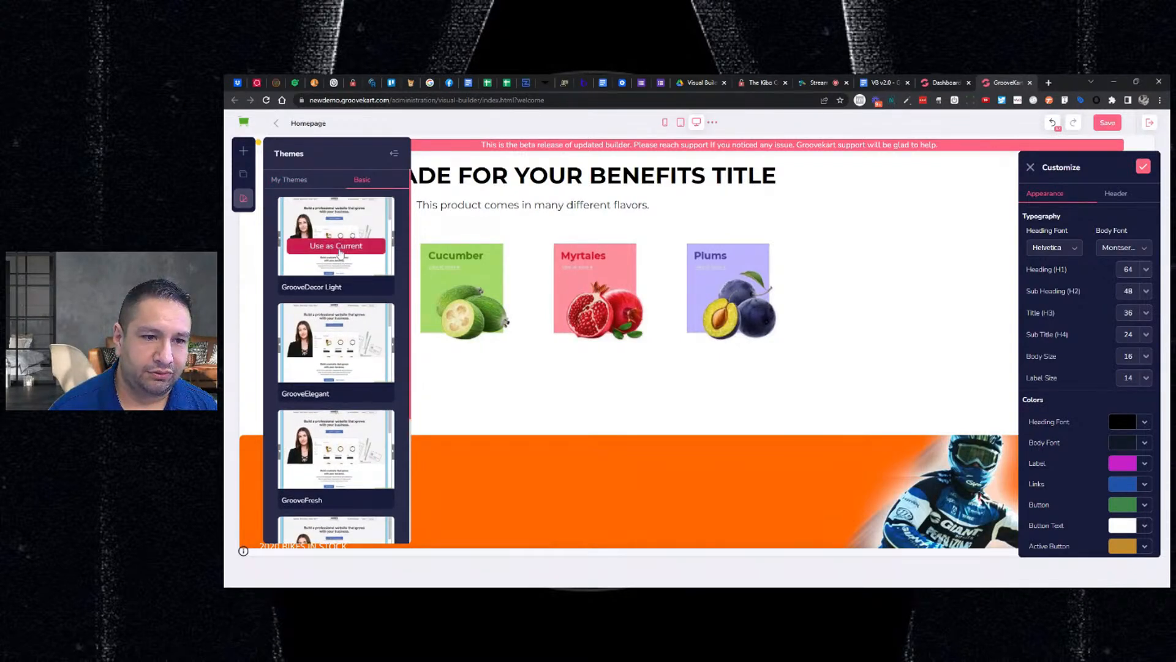
left_click(336, 249)
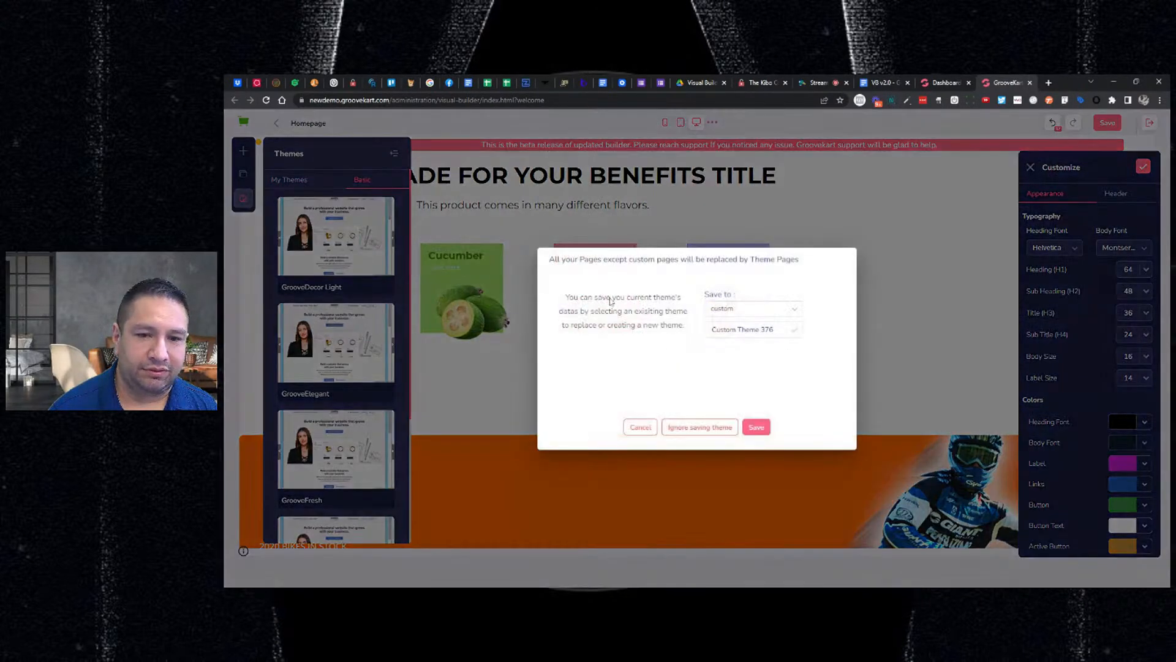
left_click(691, 414)
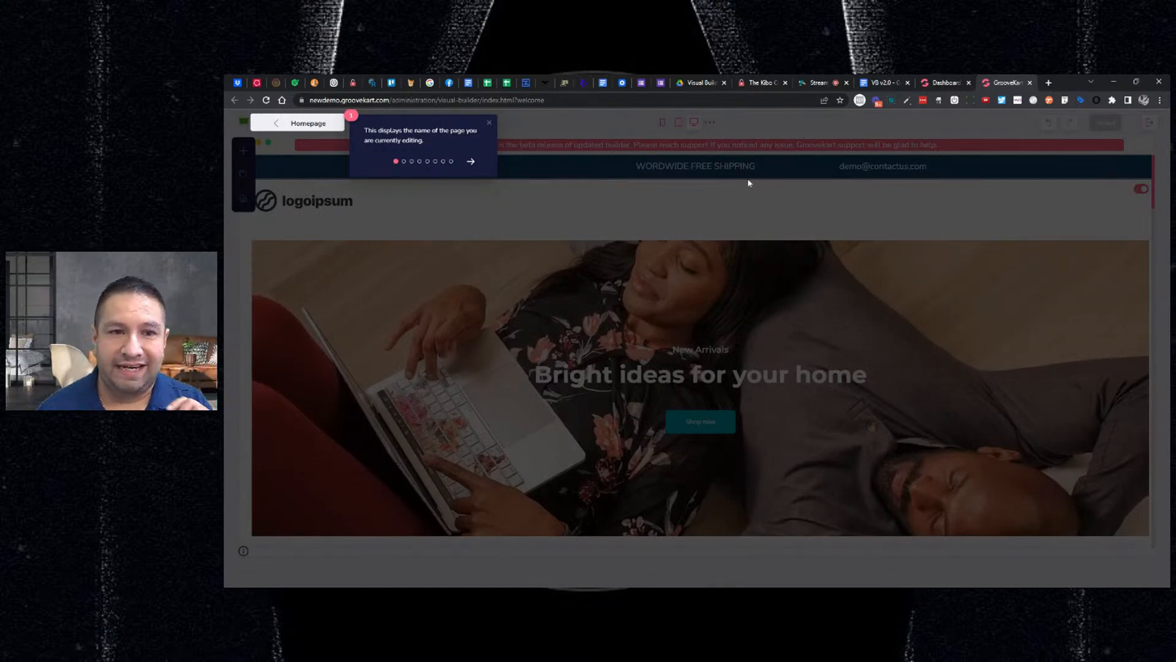
left_click(490, 123)
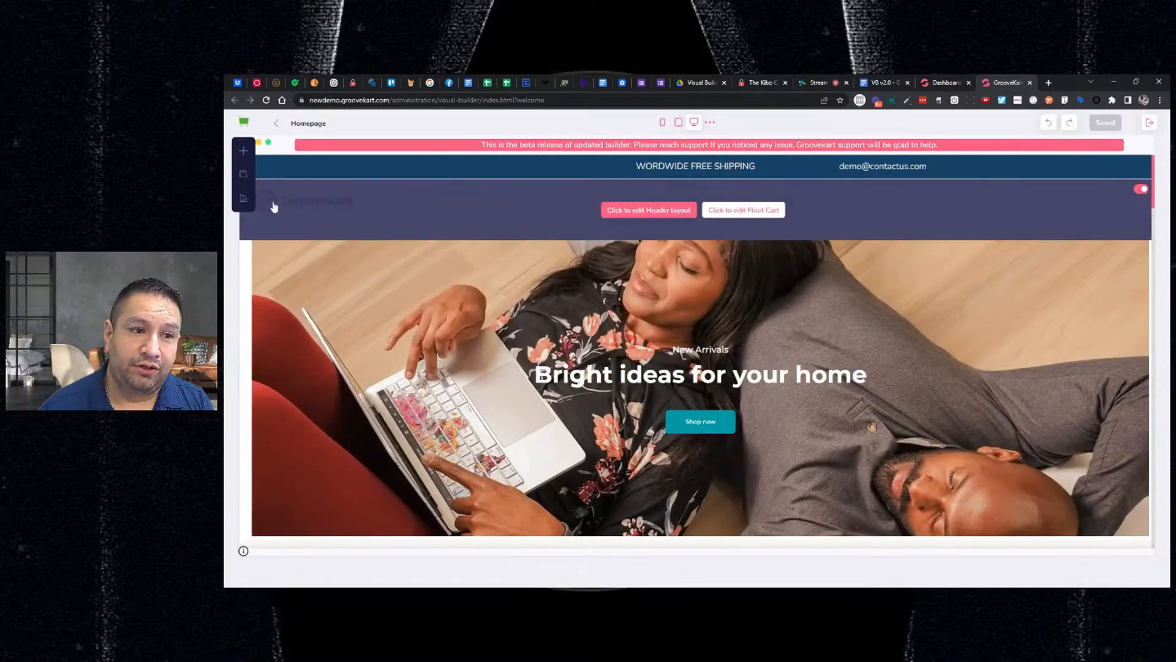
Open the customization settings of the newly applied theme to review its fonts, sizes and colors.
left_click(244, 198)
mouse_move(331, 258)
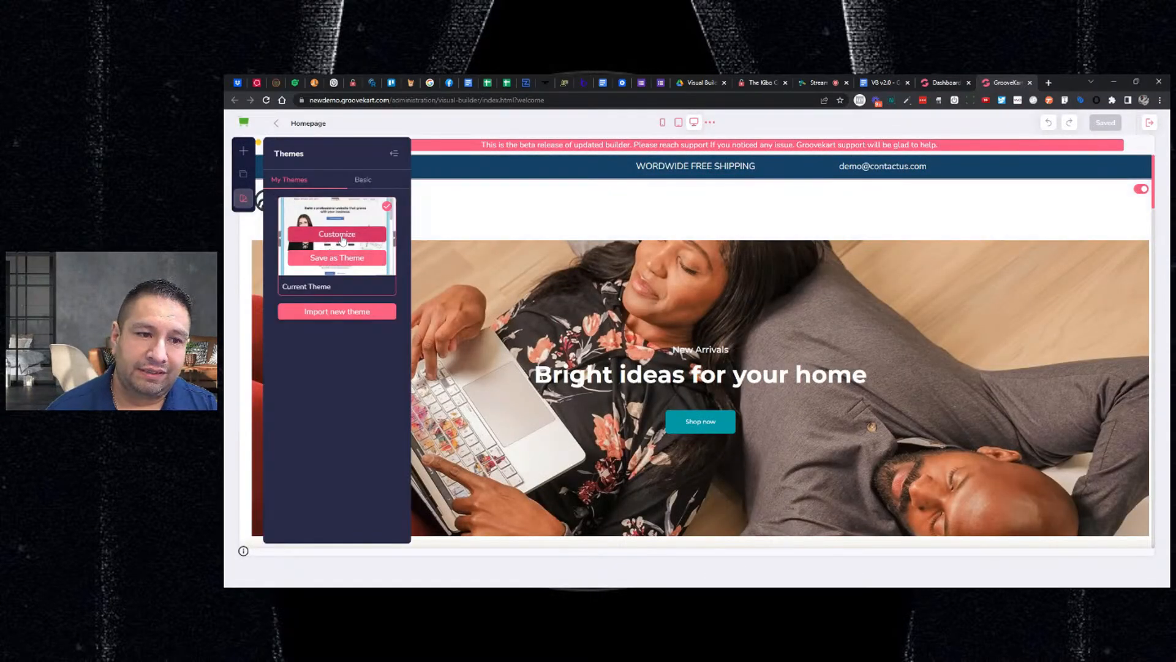
left_click(339, 236)
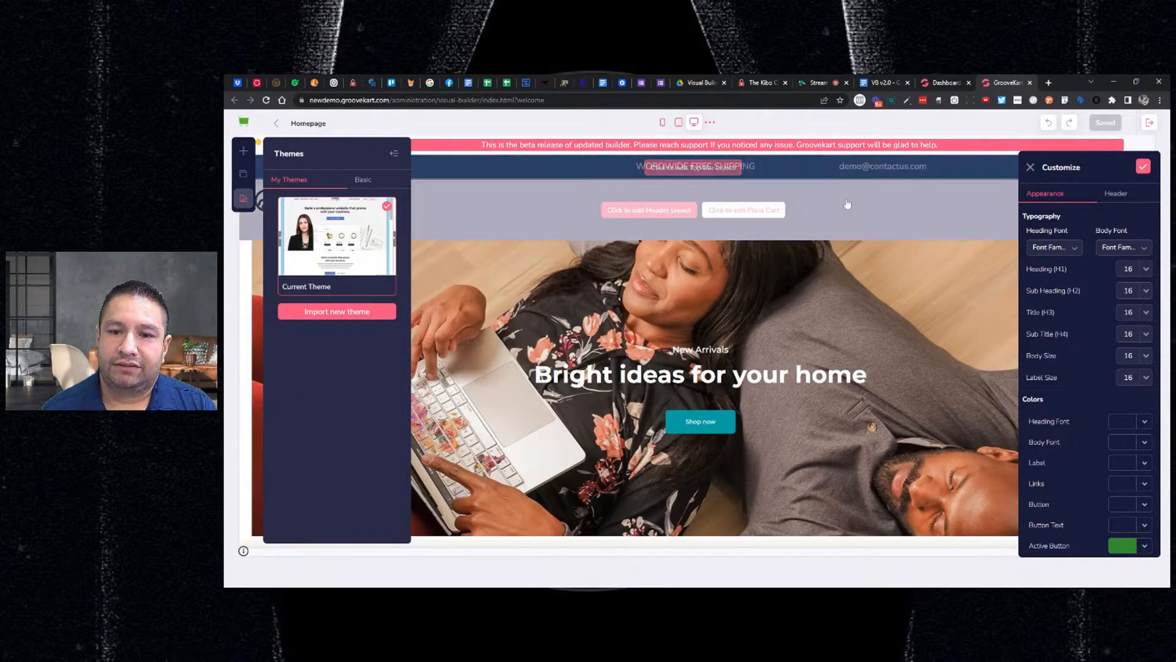
Close the theme customization and examine the homepage blocks, from the slider and brand logos to the product and featured sections.
left_click(831, 305)
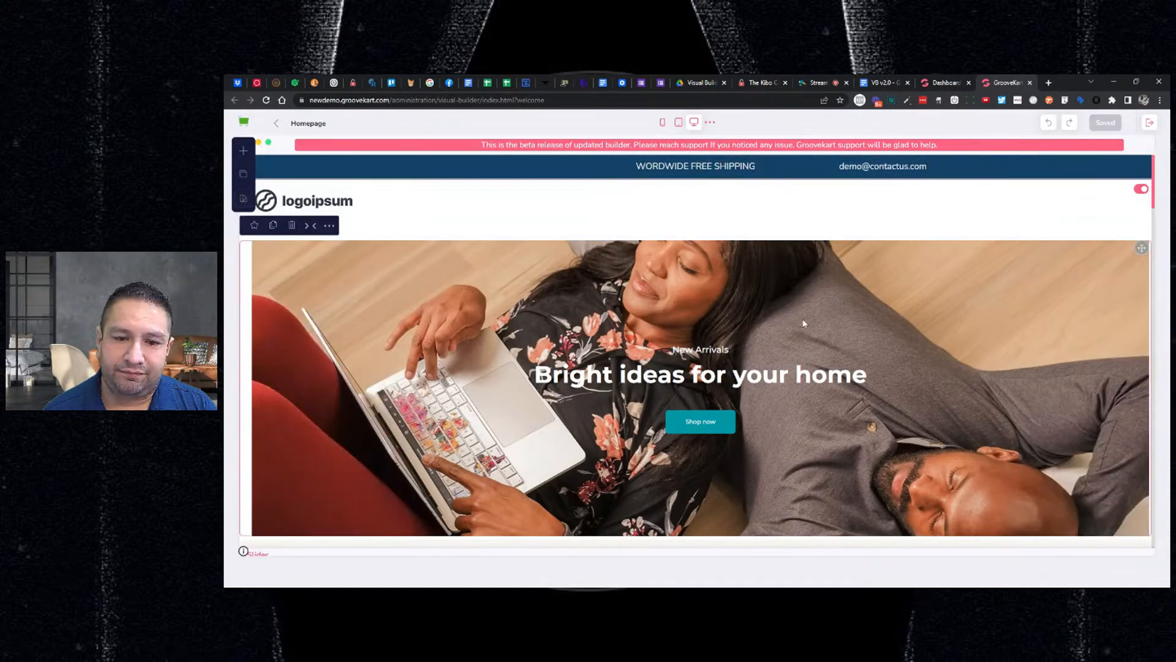
scroll(815, 313, "down", 5)
scroll(836, 303, "down", 10)
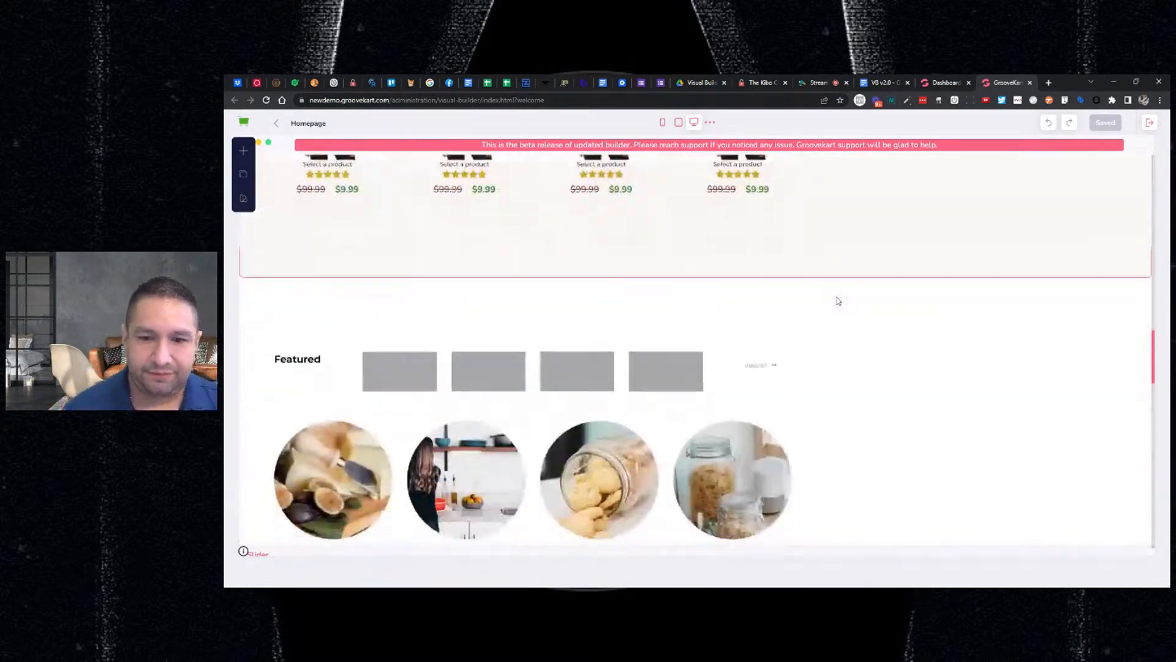
scroll(837, 301, "up", 5)
scroll(838, 298, "up", 8)
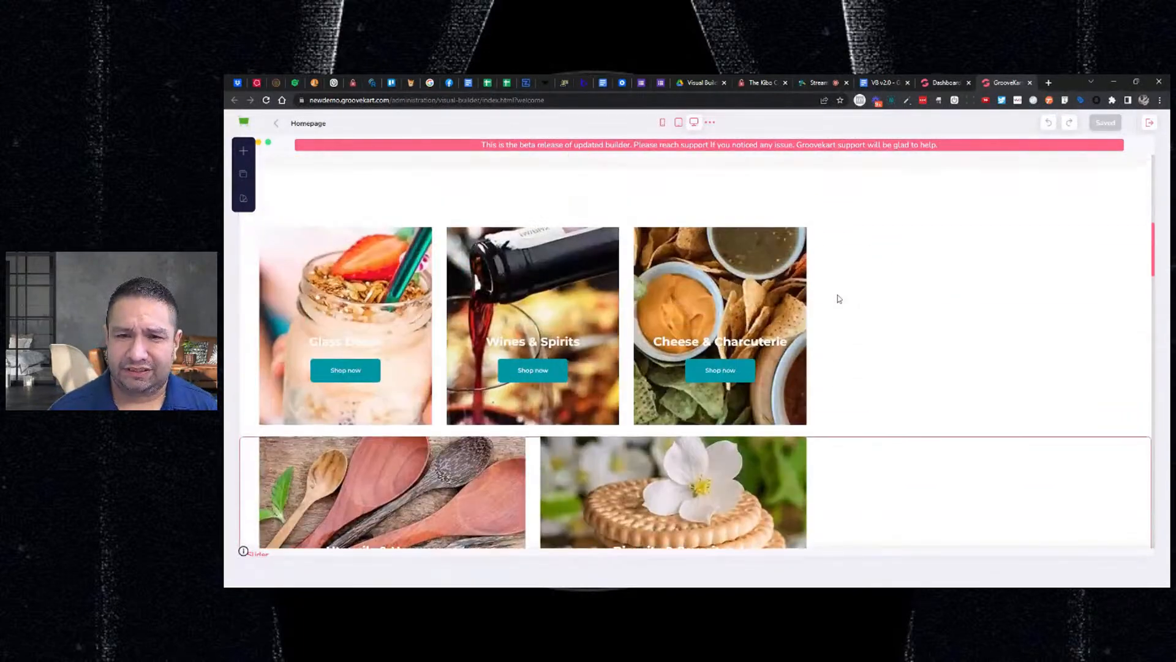
scroll(839, 299, "up", 3)
scroll(848, 324, "down", 3)
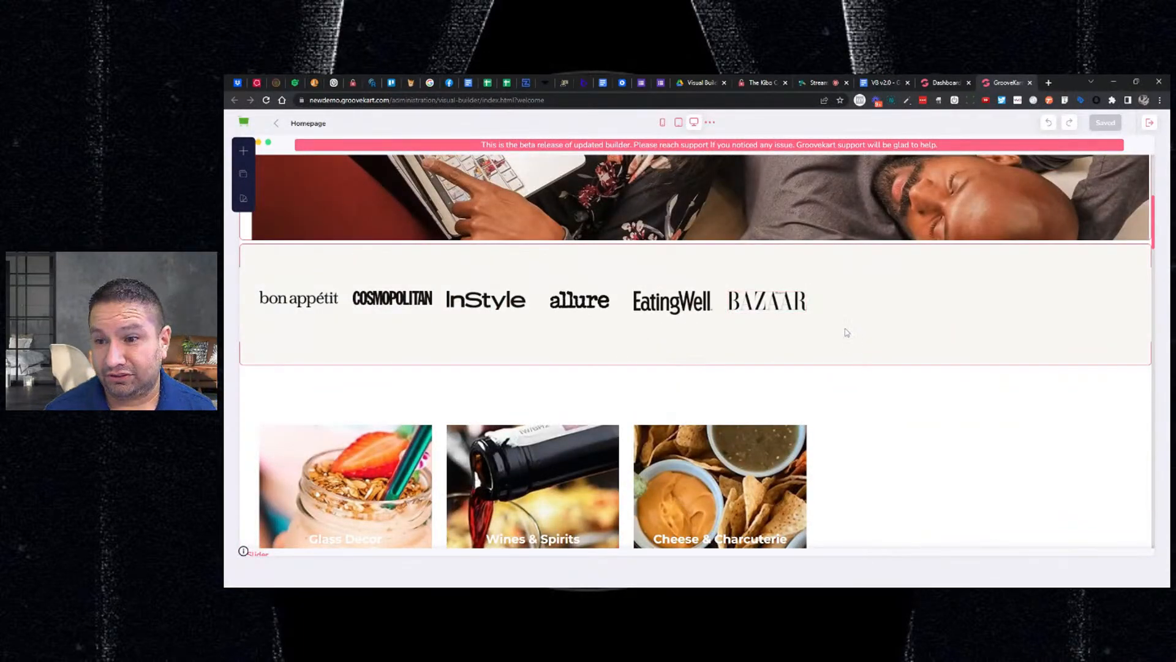
scroll(847, 327, "down", 6)
scroll(850, 327, "down", 10)
scroll(855, 323, "down", 5)
scroll(864, 319, "up", 8)
scroll(880, 309, "up", 15)
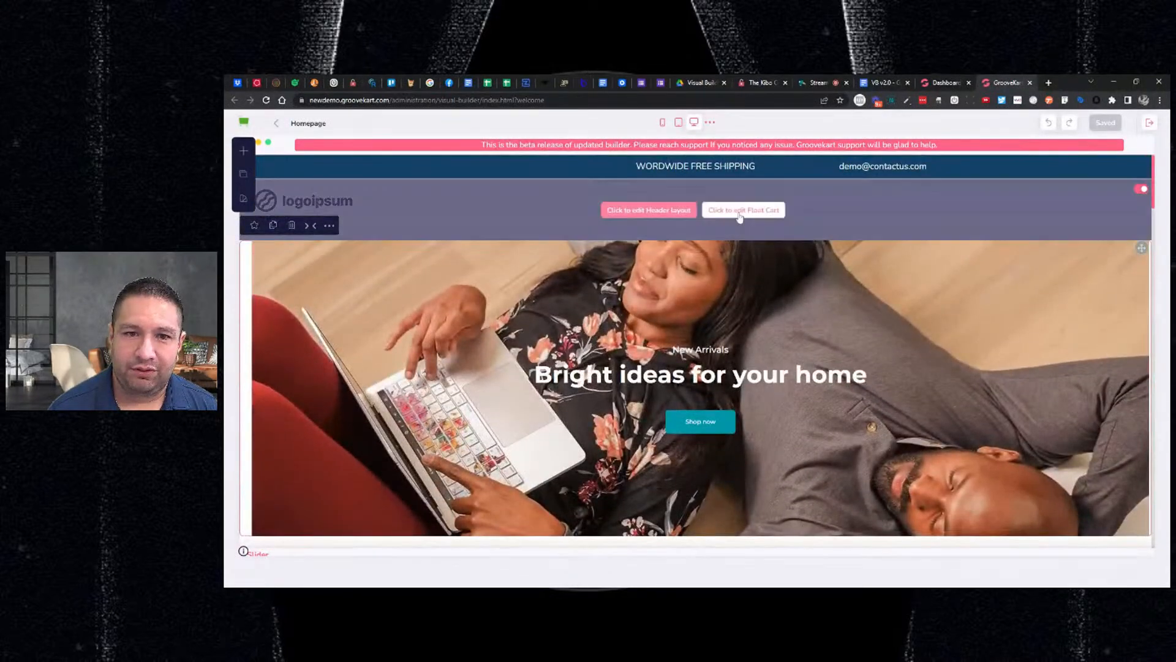
Switch to the VB v2.0 document and highlight part of the note about visually showing inline settings.
left_click(883, 82)
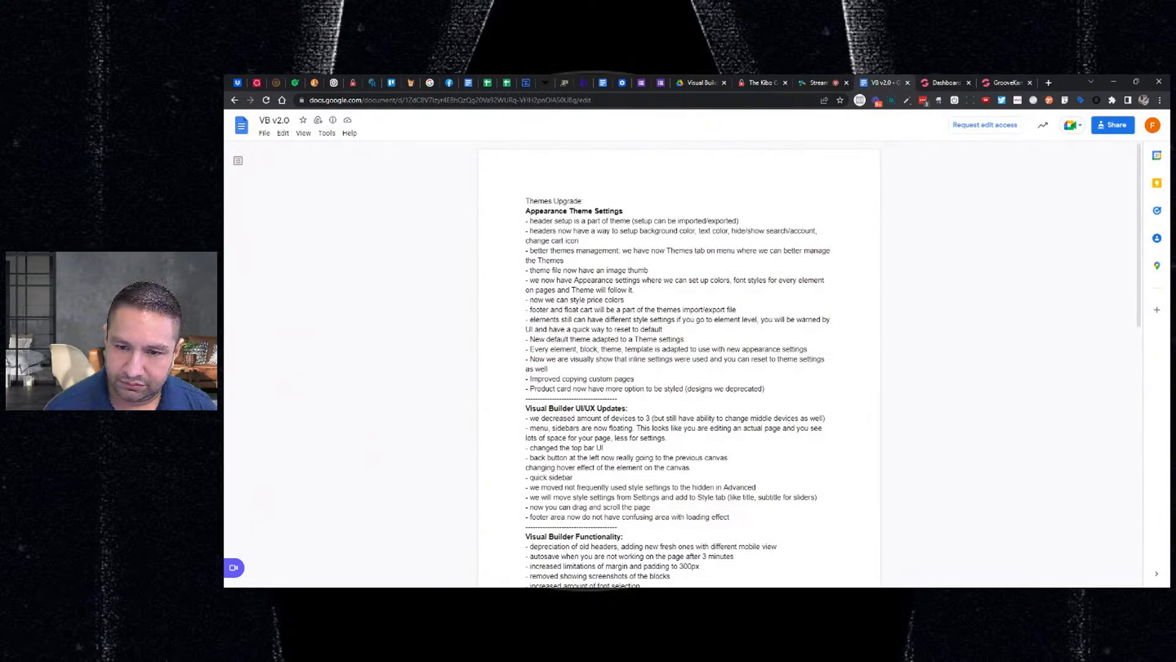
left_click_drag(557, 359, 614, 359)
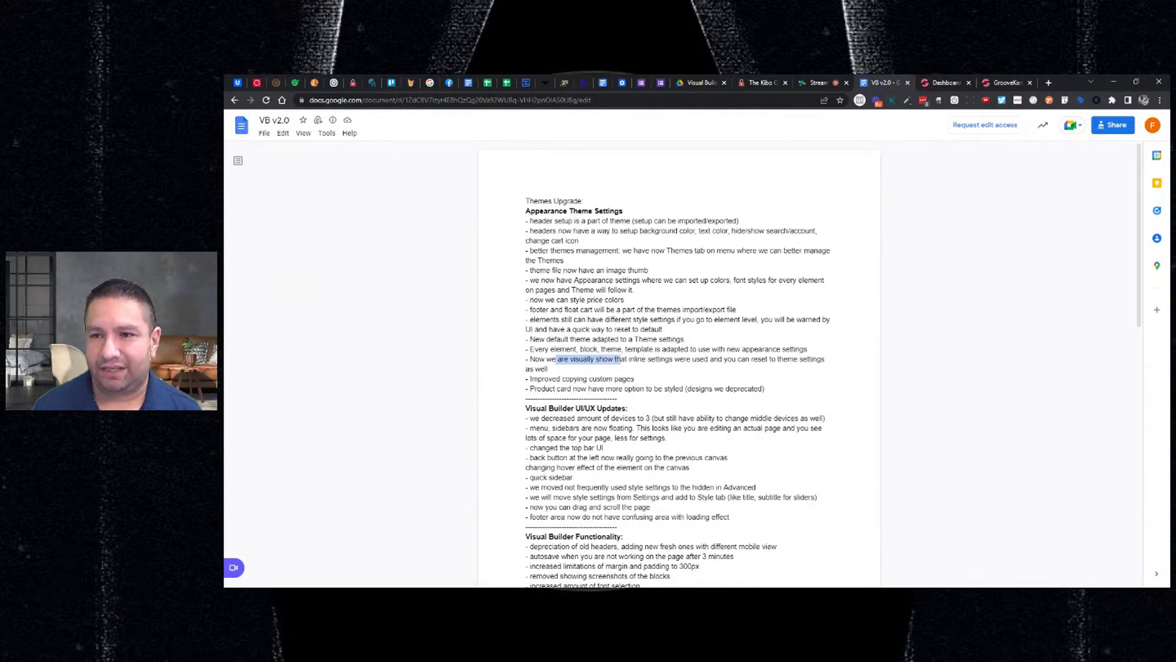
Return to the GrooveKart builder and open the homepage slider's style settings with the Title Style options expanded.
left_click(1008, 82)
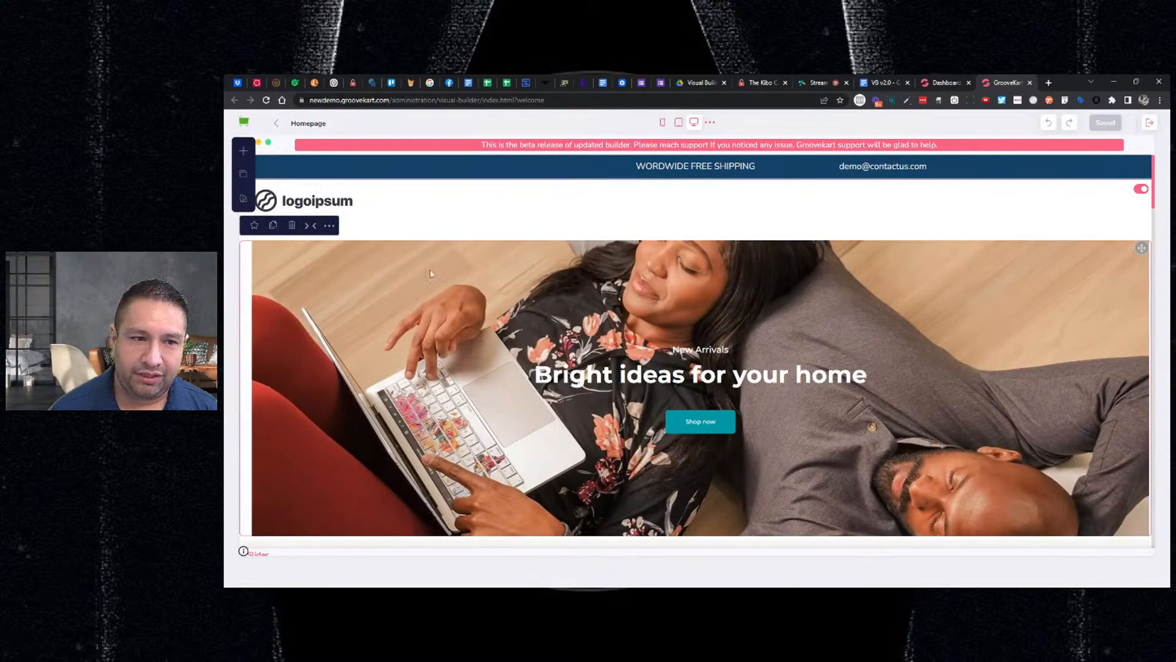
left_click(329, 225)
left_click(1042, 196)
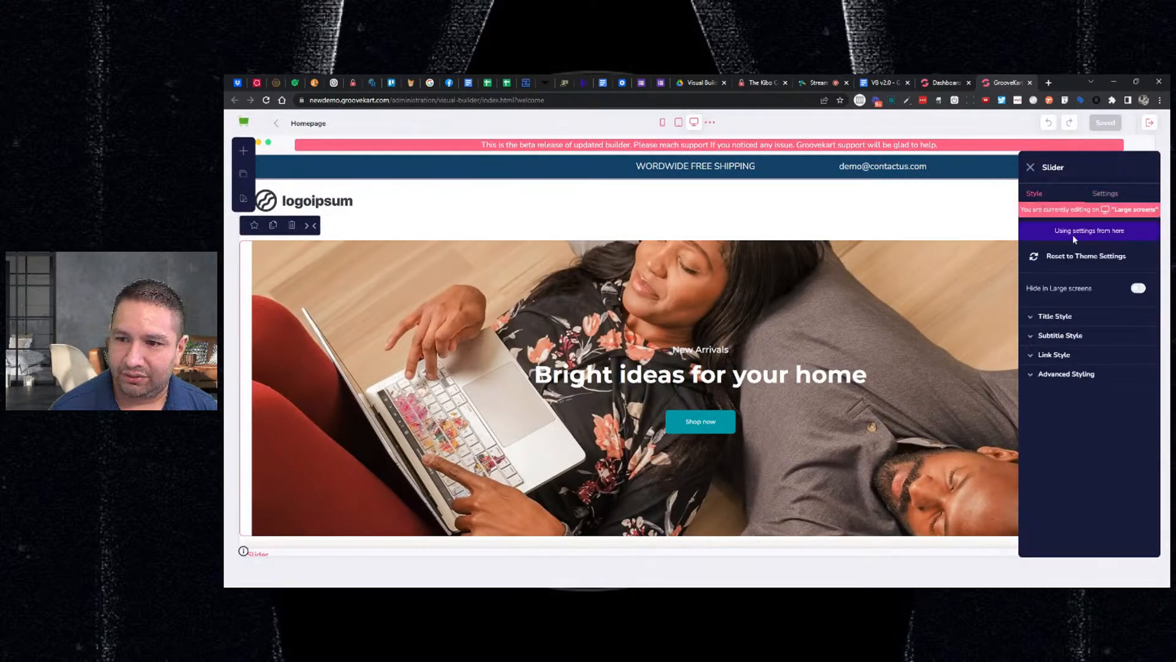
left_click(1039, 321)
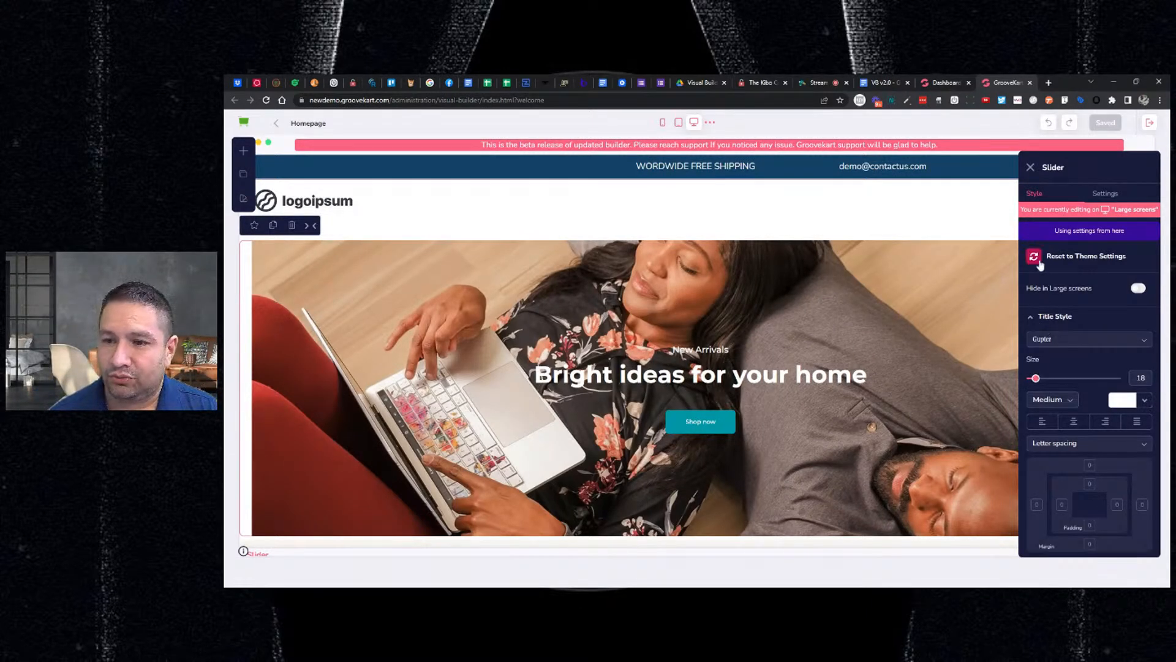
Open the current theme's customization and review its typography and color settings.
left_click(243, 198)
left_click(324, 233)
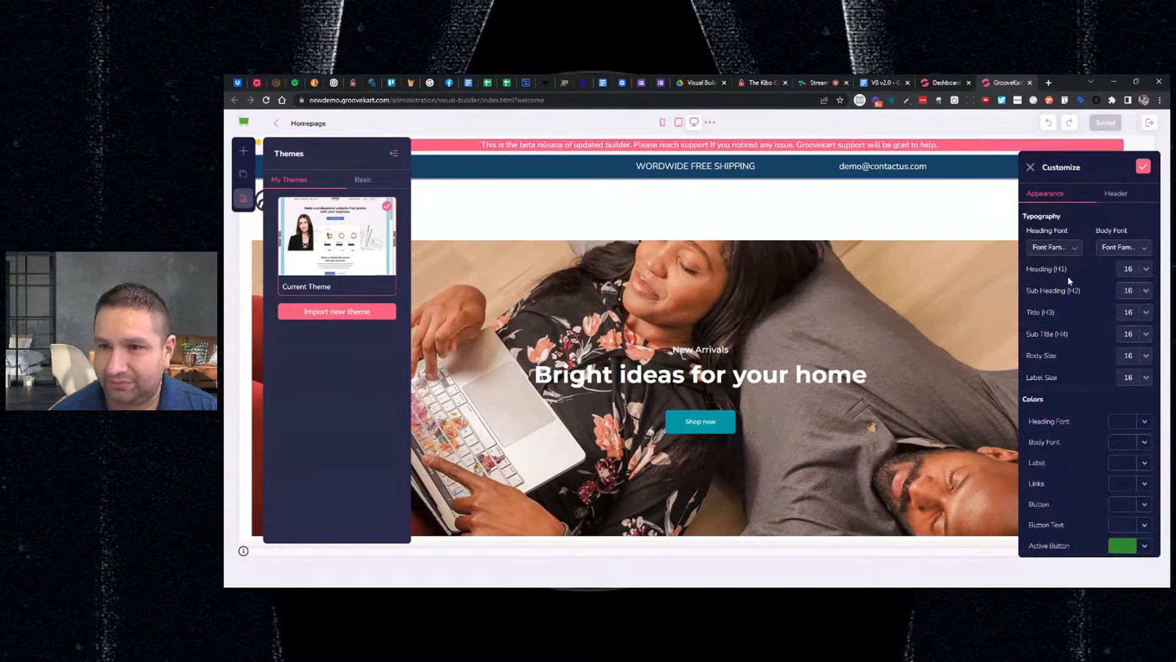
scroll(1072, 312, "down", 1)
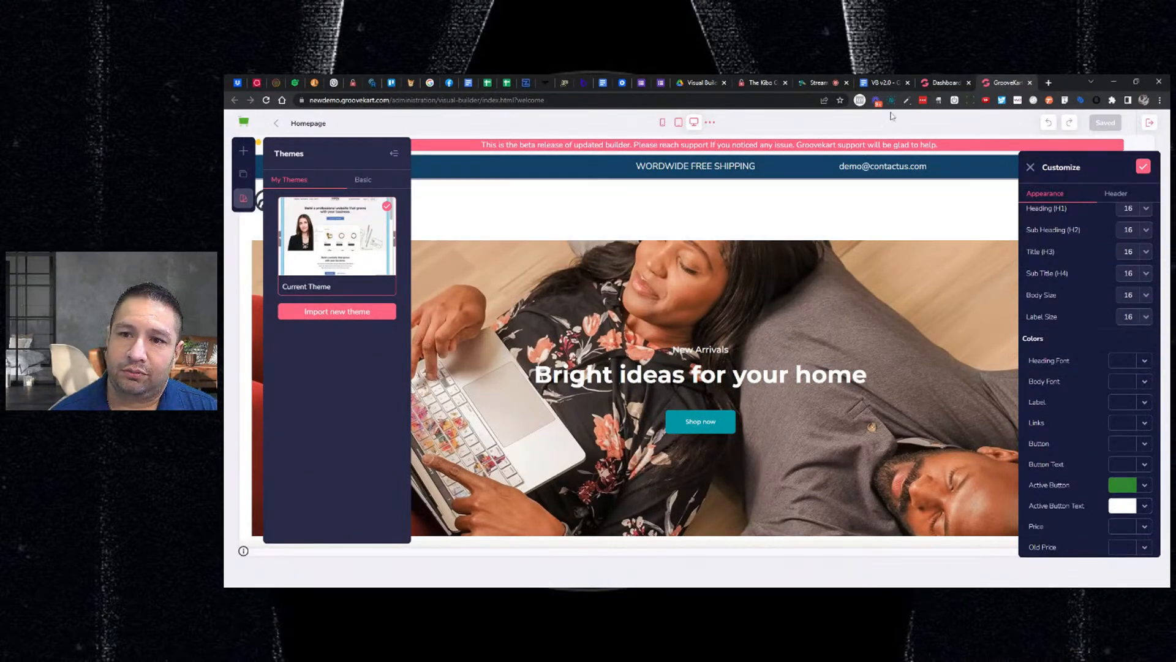
Check the VB v2.0 notes, and return to the GrooveKart builder to open the Product Page layouts.
left_click(880, 84)
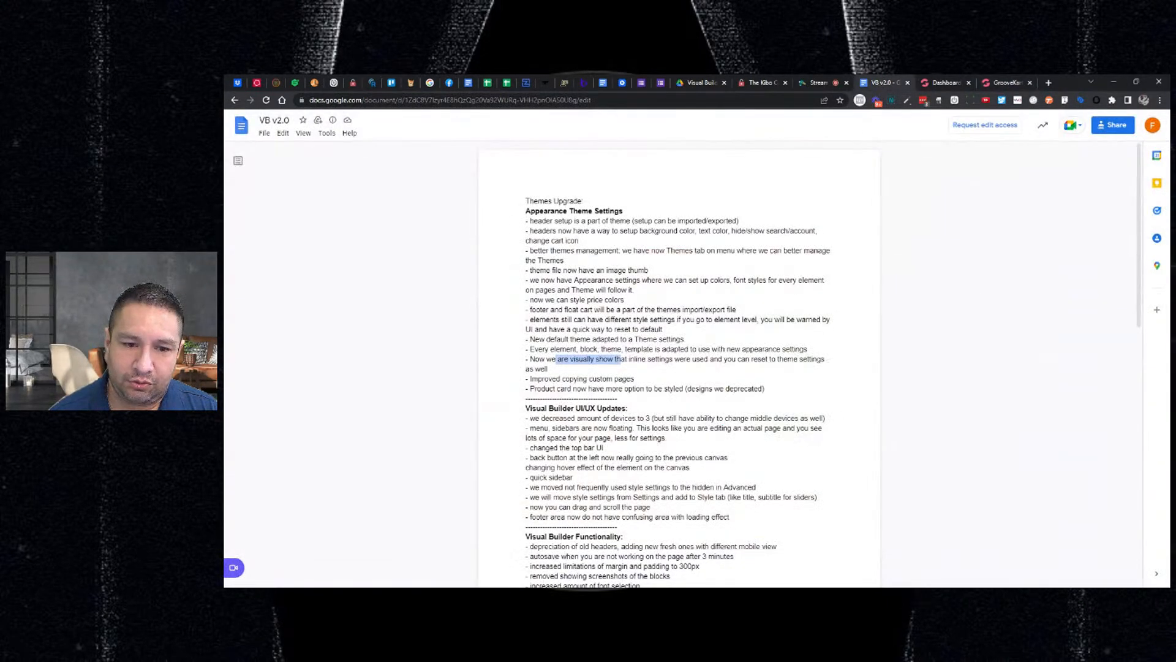
left_click(1005, 82)
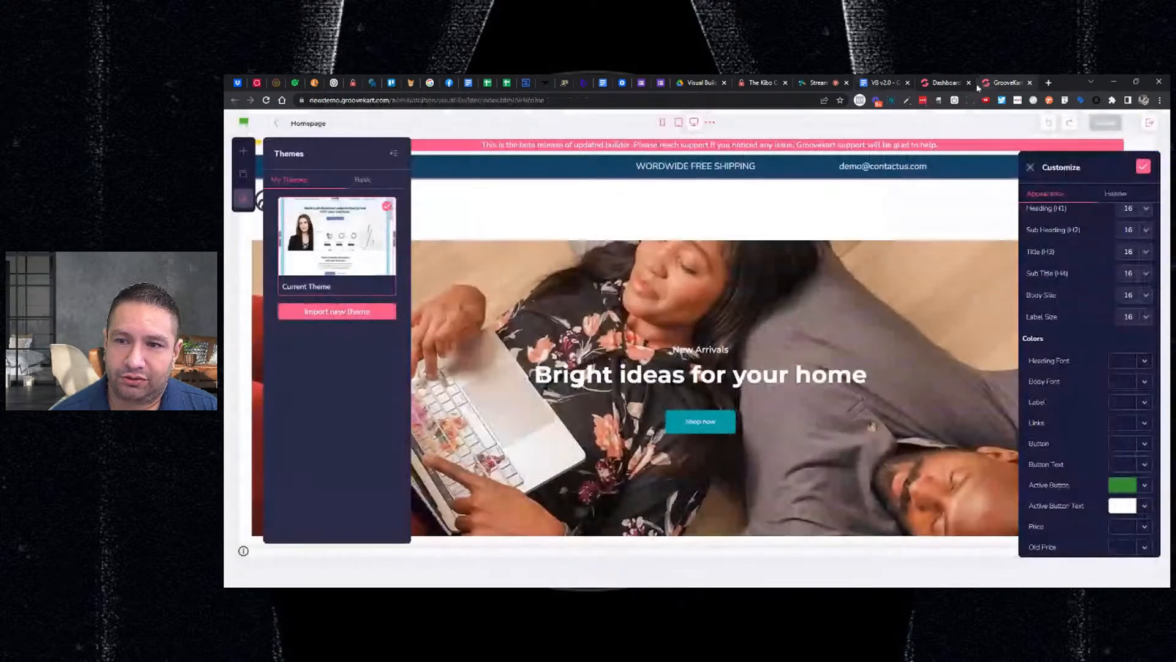
left_click(244, 175)
left_click(362, 180)
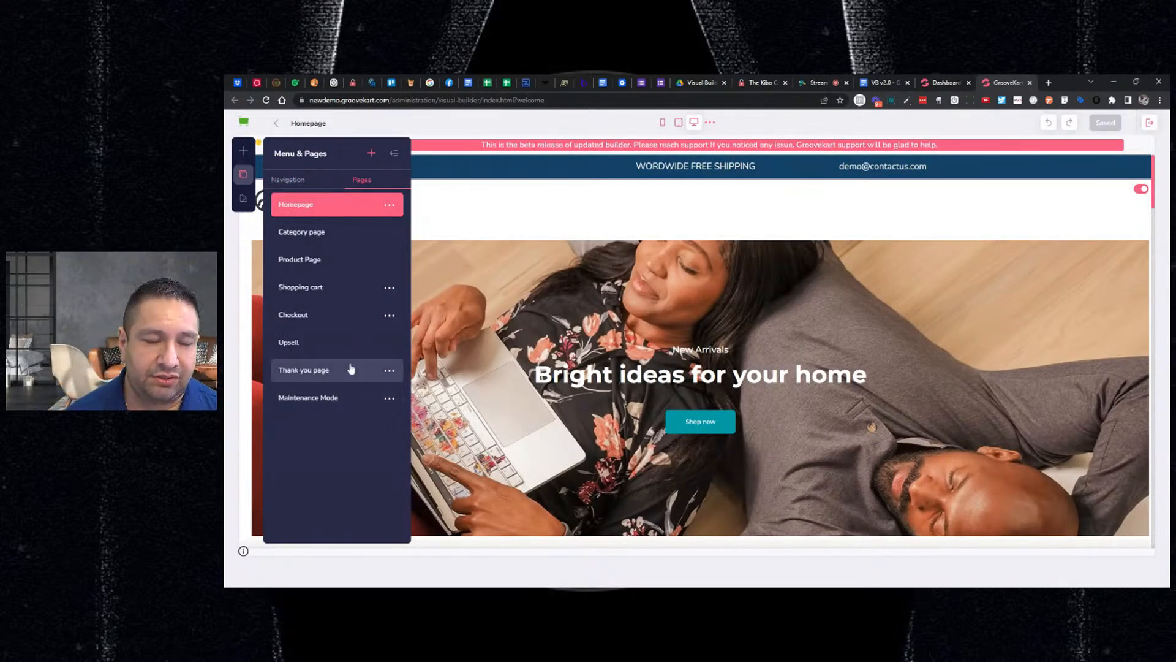
left_click(303, 267)
left_click(383, 194)
left_click(351, 198)
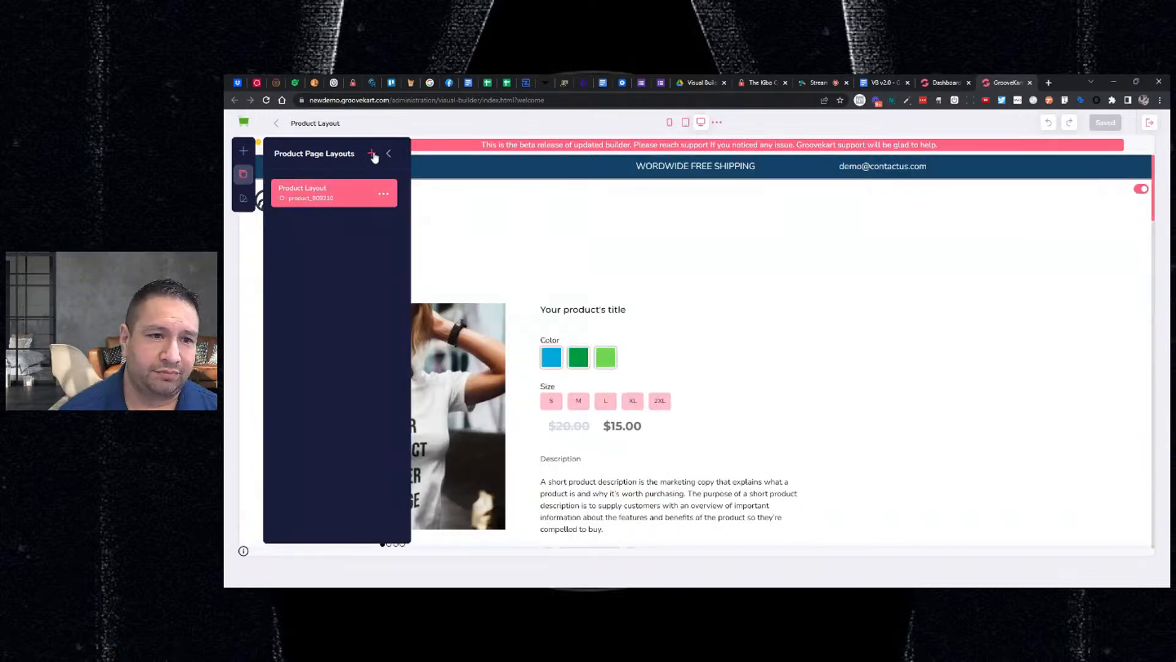
Add a new product page layout and rename it DEMO.
left_click(372, 154)
left_click(382, 228)
left_click(312, 252)
triple_click(334, 225)
type("D")
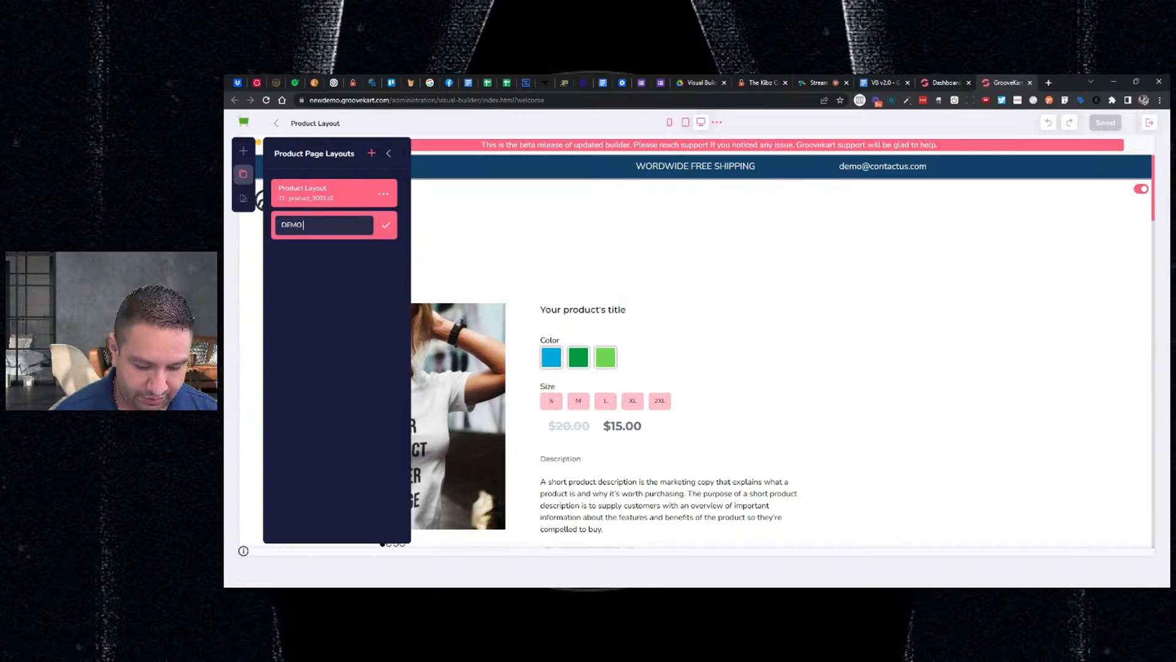
type("EMO")
left_click(386, 225)
Open the DEMO layout and place the required Product's Pictures element on its empty canvas.
left_click(388, 228)
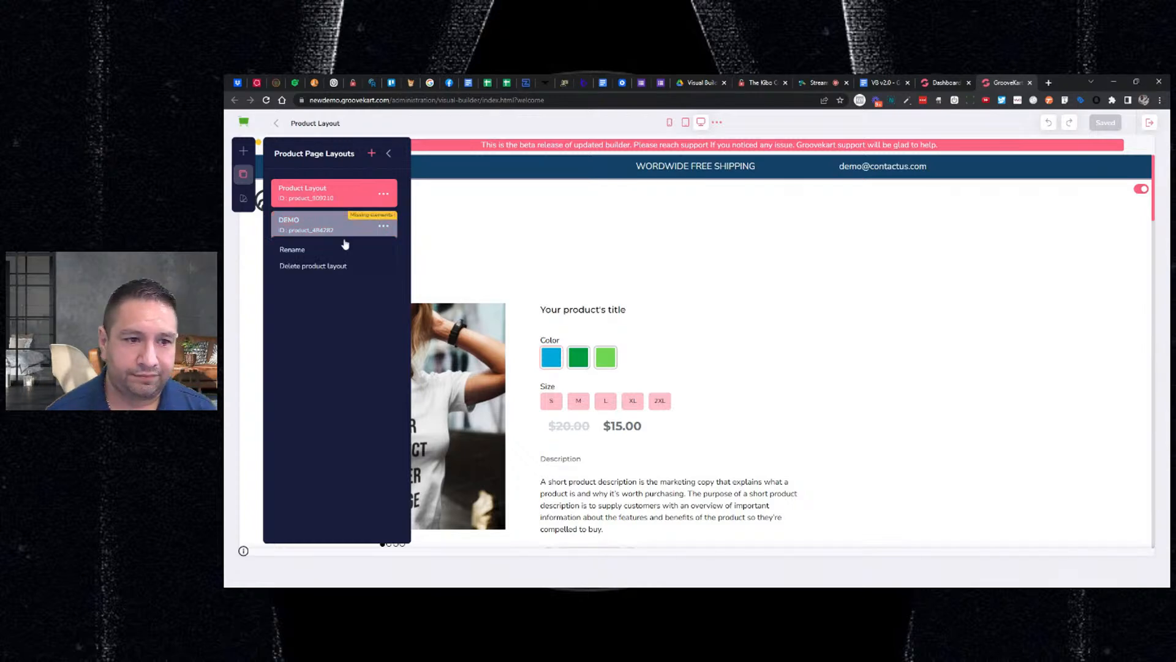
left_click(329, 226)
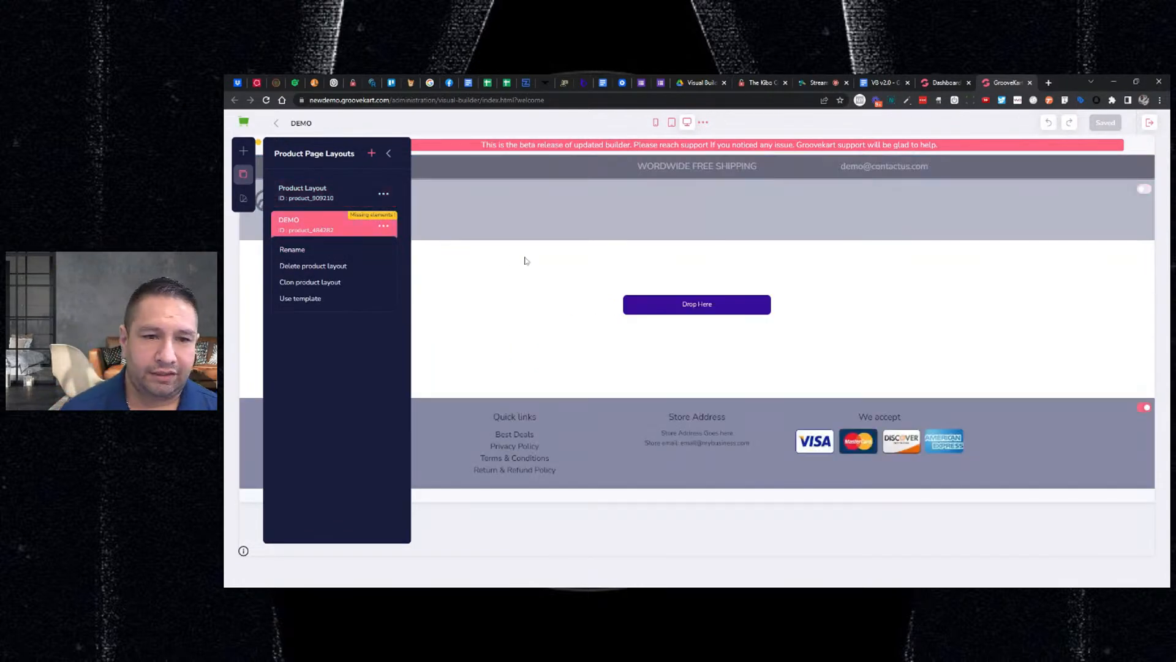
left_click(244, 151)
left_click(439, 187)
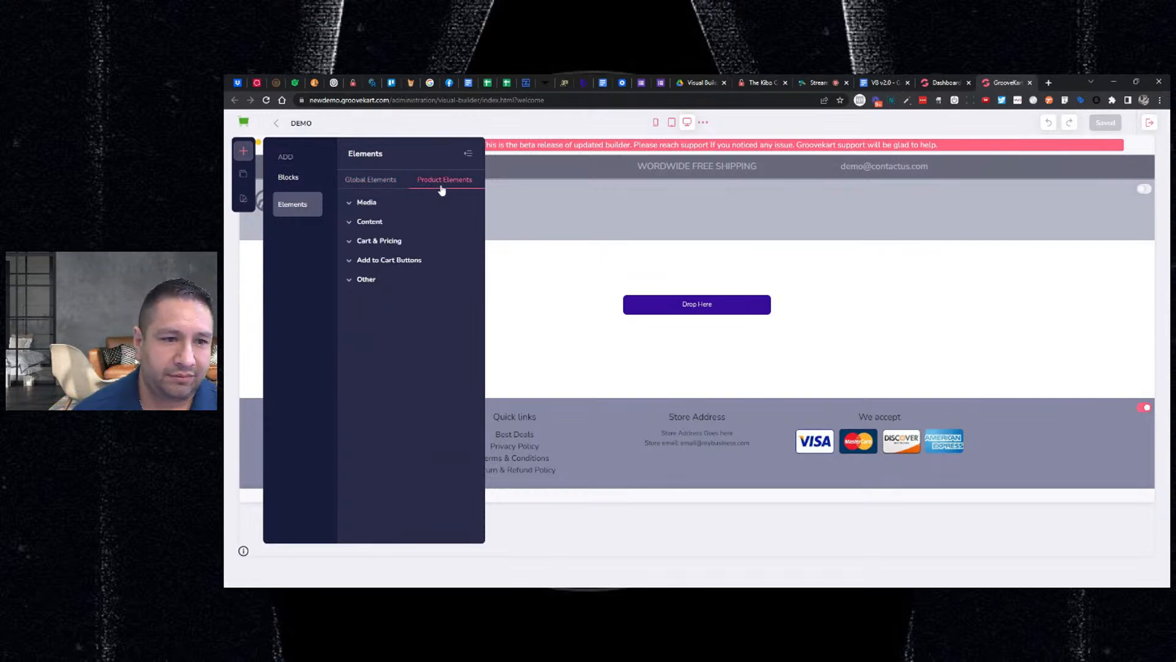
left_click(420, 202)
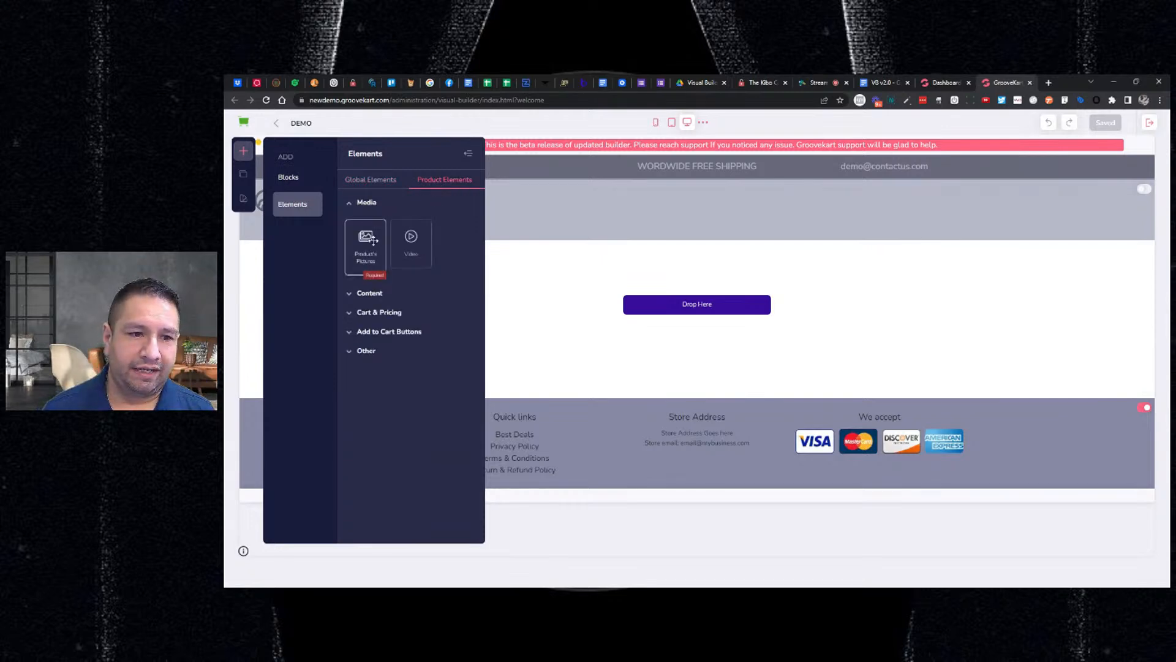
left_click_drag(373, 241, 375, 243)
Browse the Text and Media groups of the global elements.
left_click(364, 222)
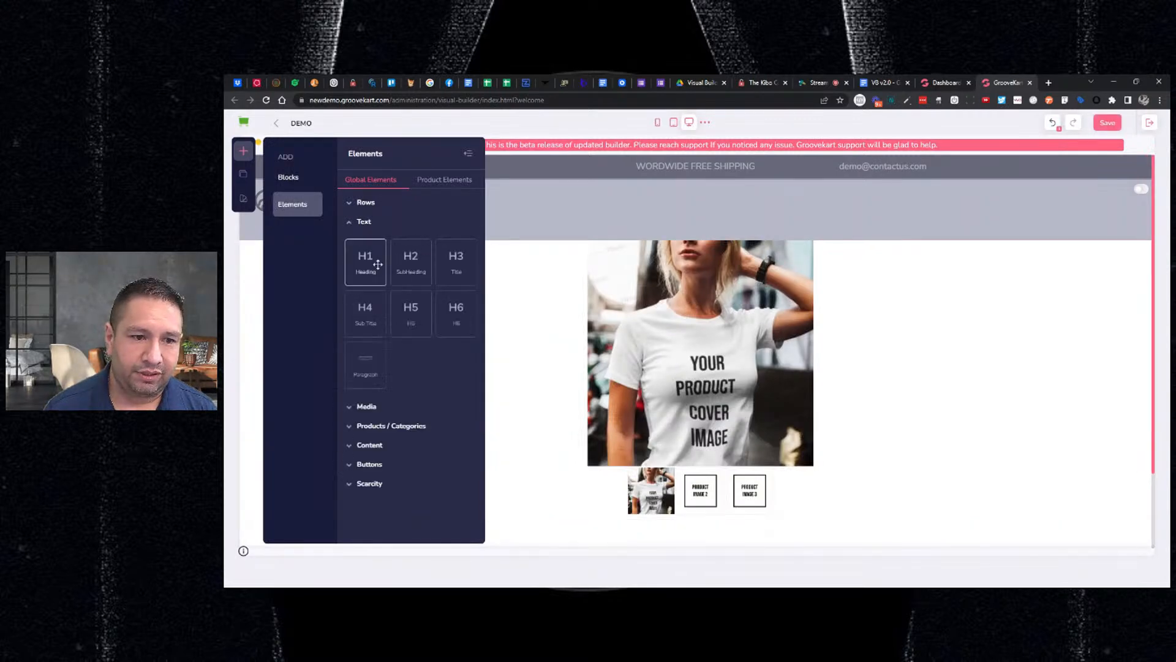
left_click(367, 407)
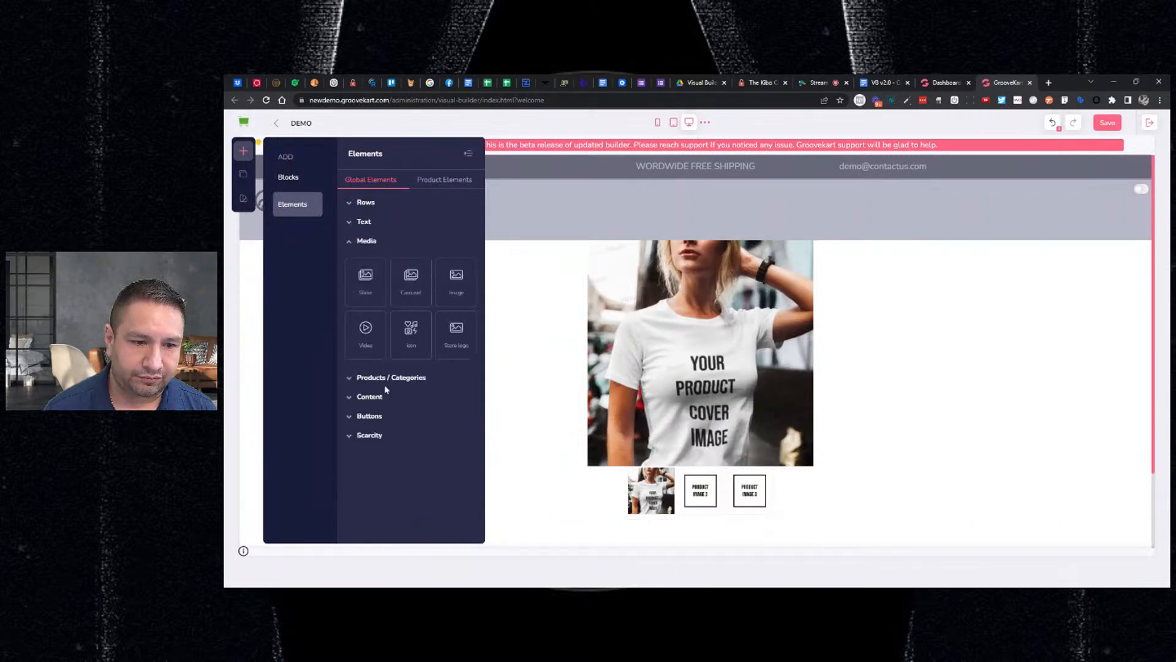
Add the Product's Title element above the product cover image.
left_click(435, 183)
left_click(378, 223)
left_click_drag(366, 254, 557, 264)
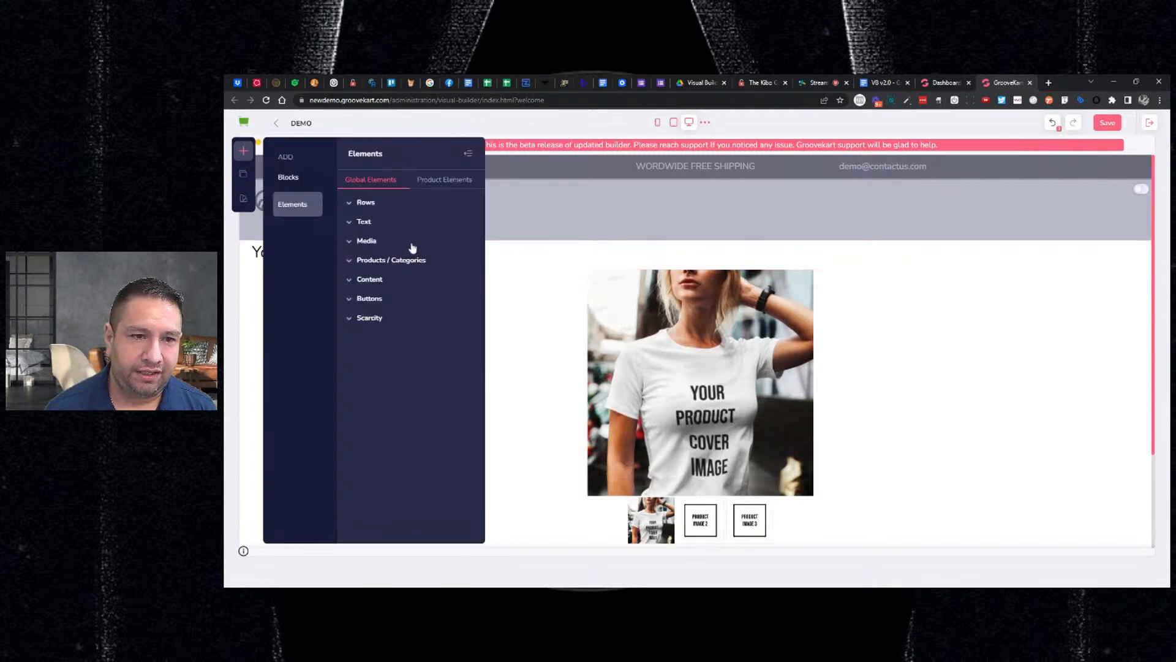
Add the Product's Summary Description element below the product image gallery.
left_click(436, 181)
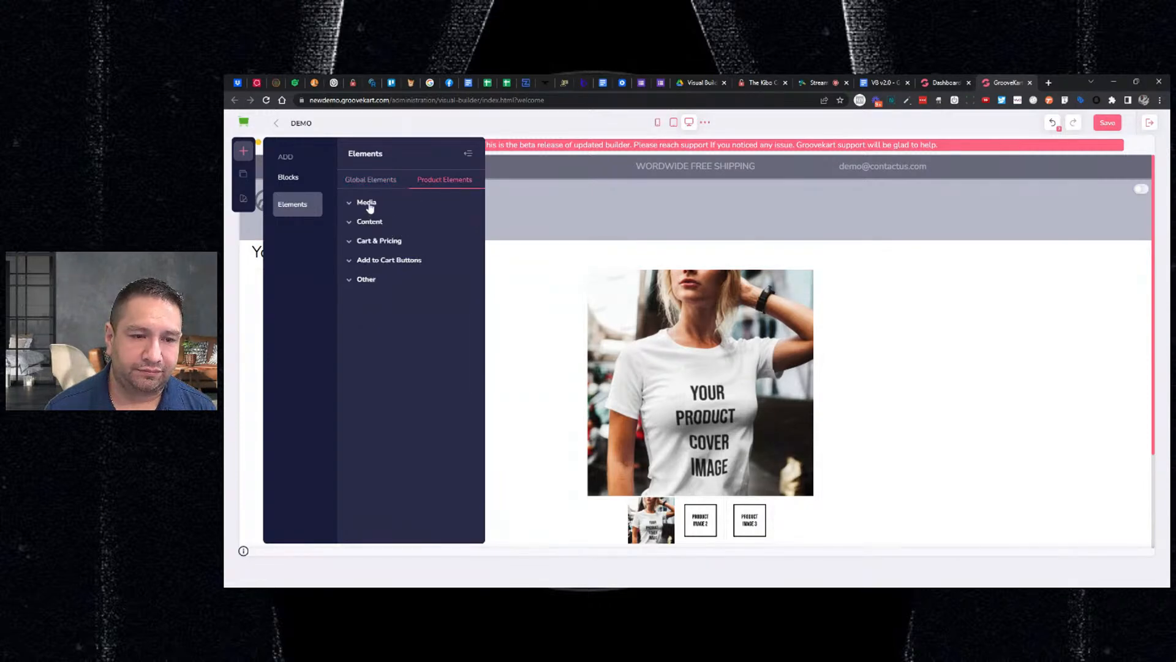
left_click(368, 225)
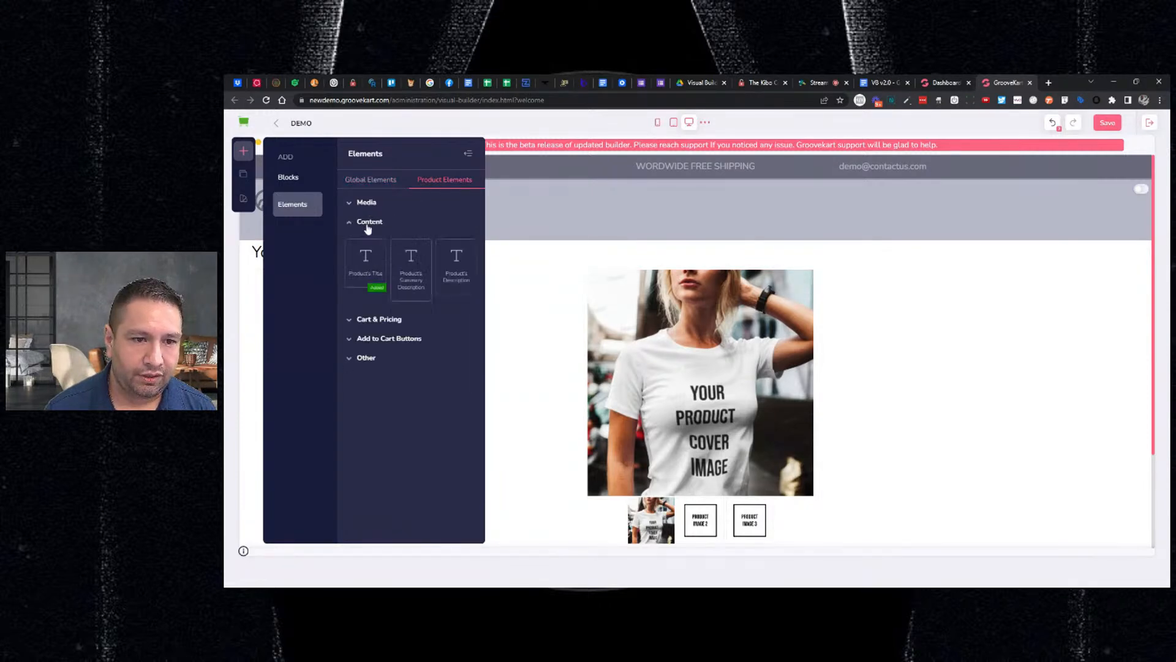
left_click_drag(406, 268, 409, 267)
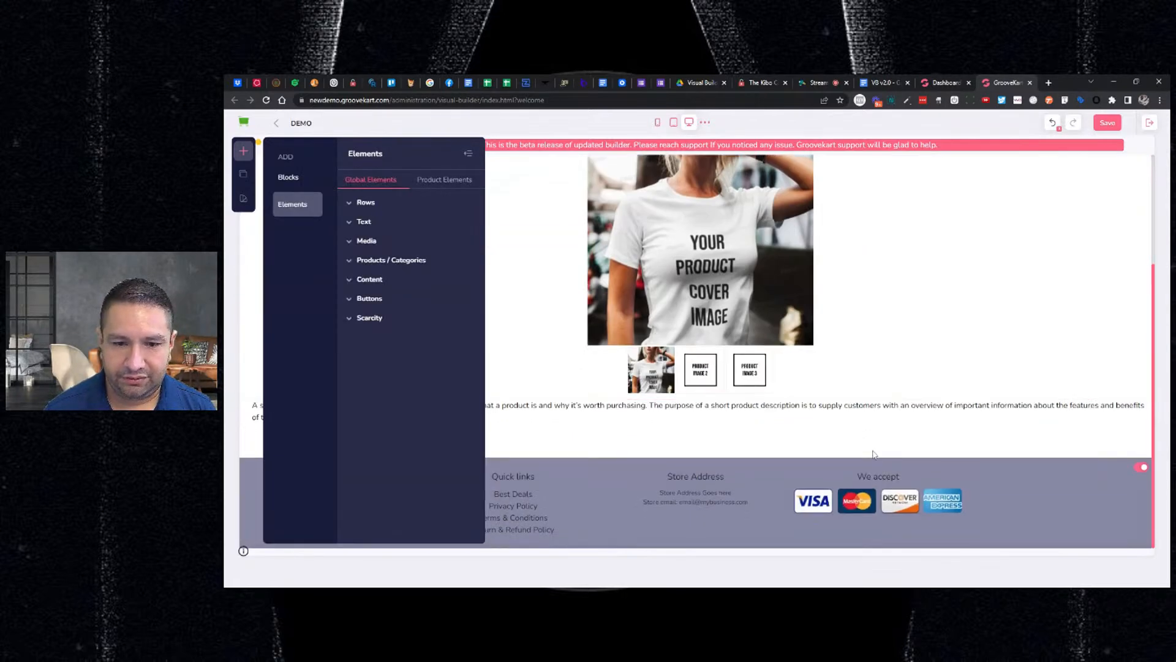
Add the full Product's Description element directly below the short summary description.
left_click(444, 182)
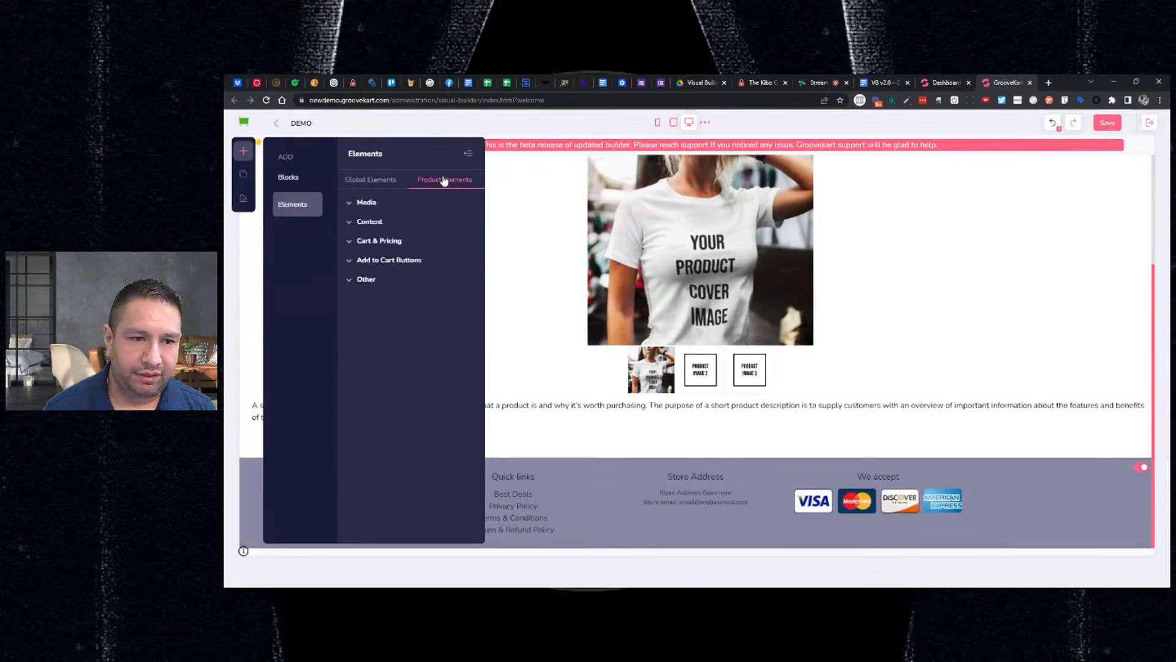
left_click(372, 223)
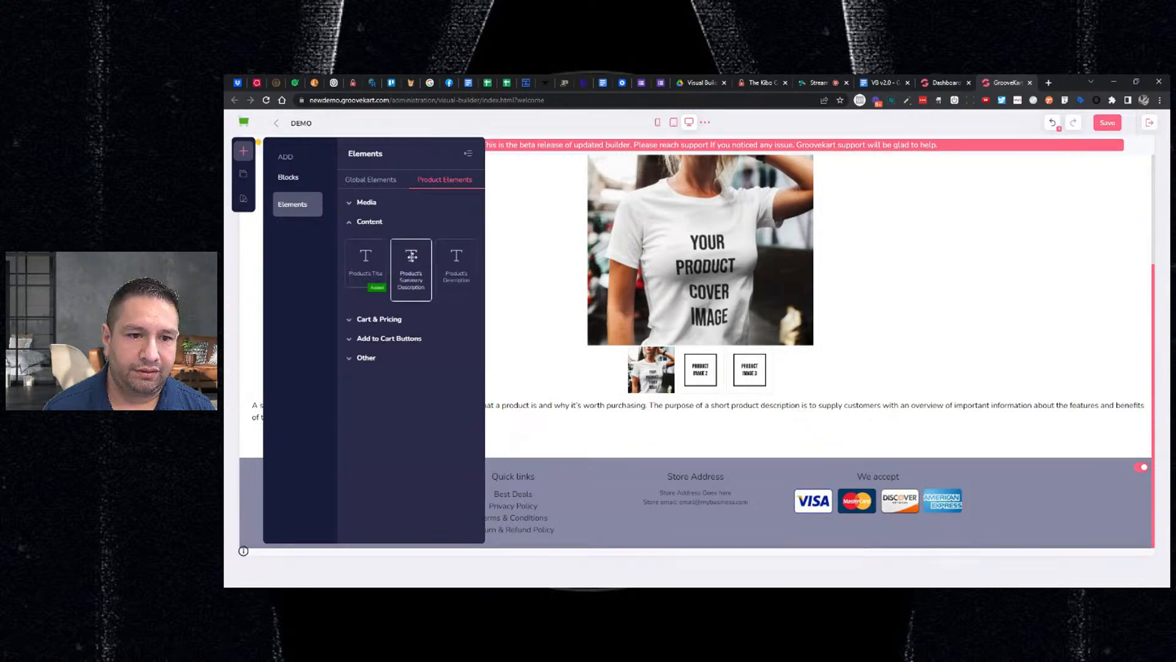
left_click_drag(448, 274, 451, 270)
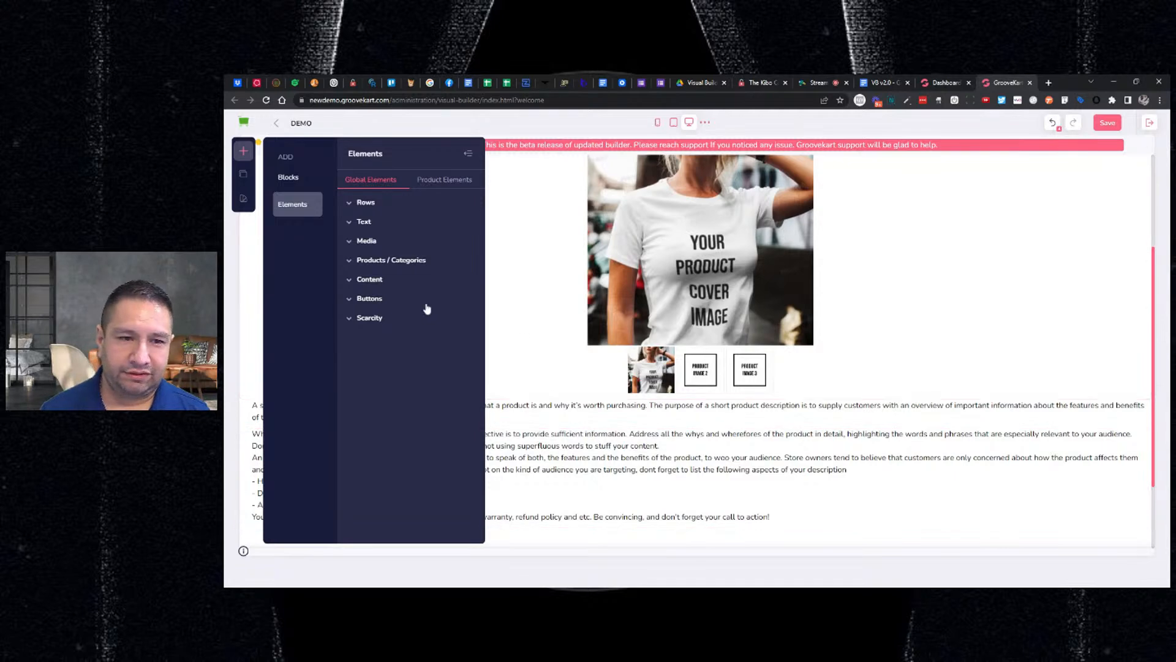
Add the required Product's Pricing element between the image gallery and the summary description.
left_click(364, 224)
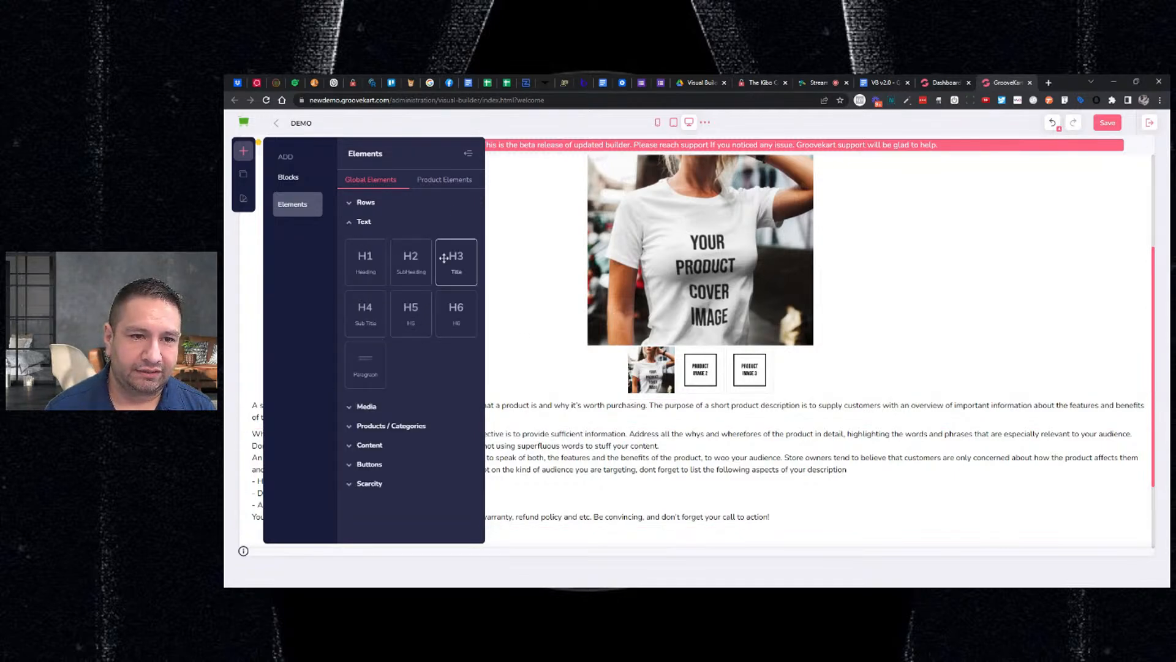
left_click(452, 179)
left_click(384, 241)
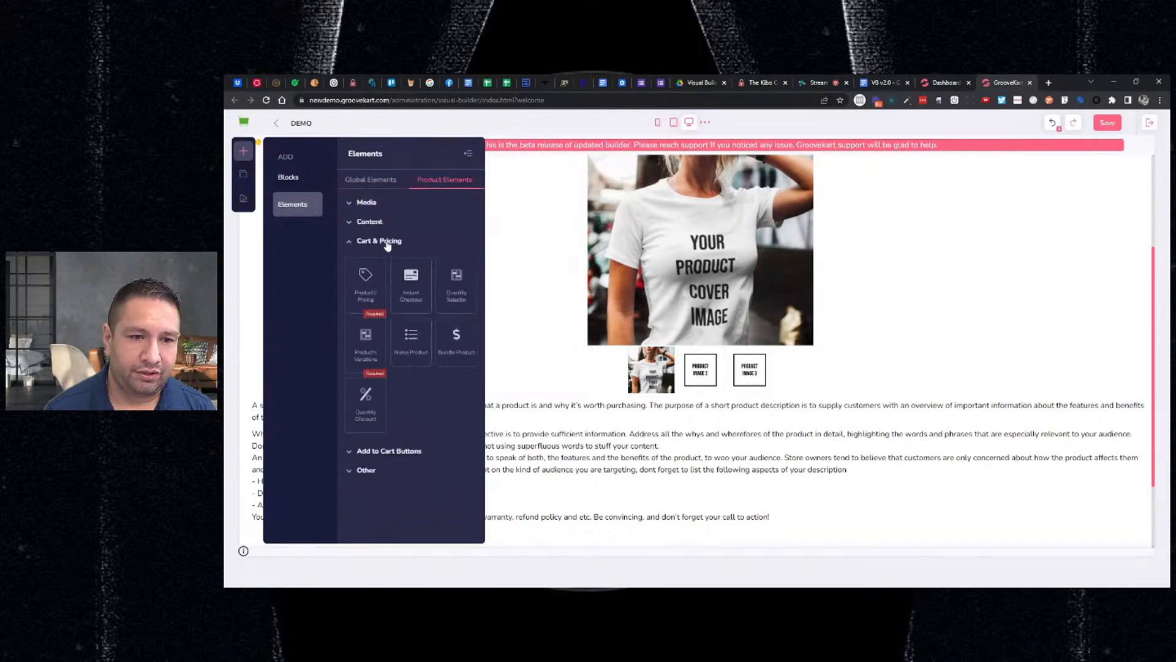
scroll(531, 328, "down", 1)
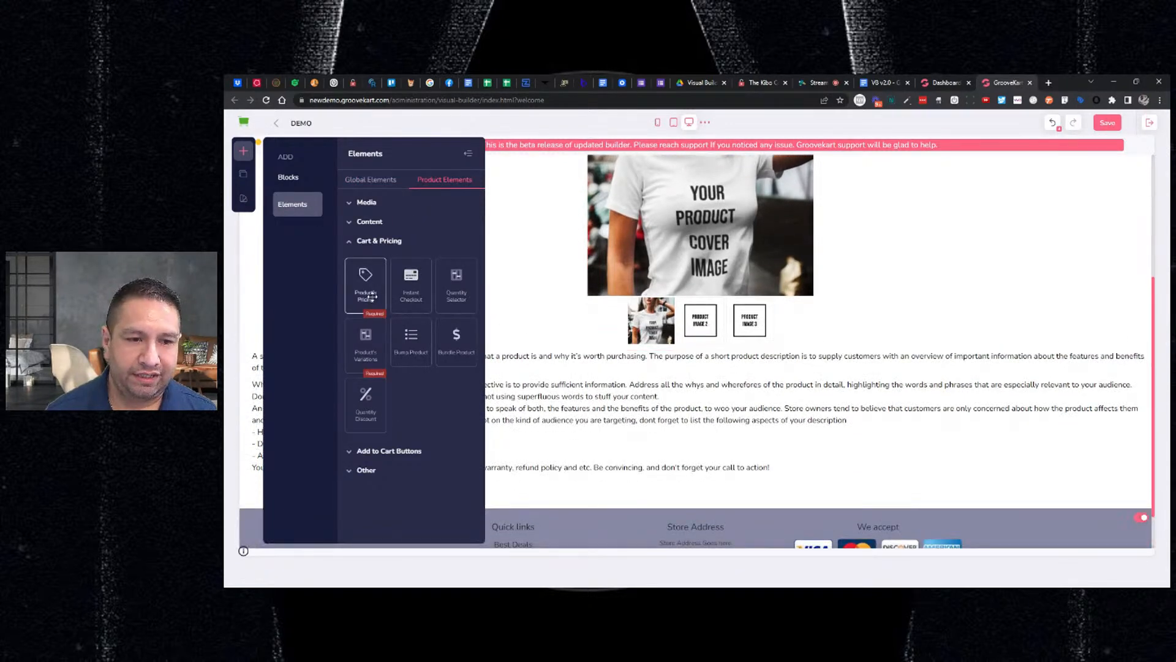
left_click_drag(362, 285, 380, 306)
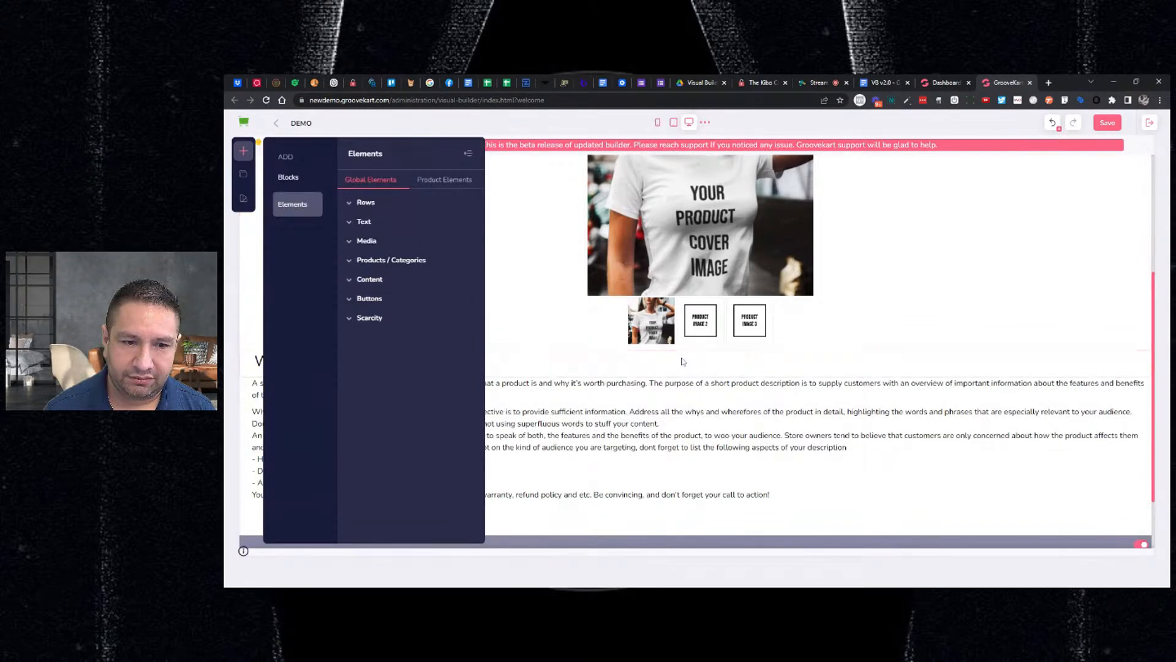
Add the required Product's Variations element between the image gallery and the pricing.
left_click(376, 280)
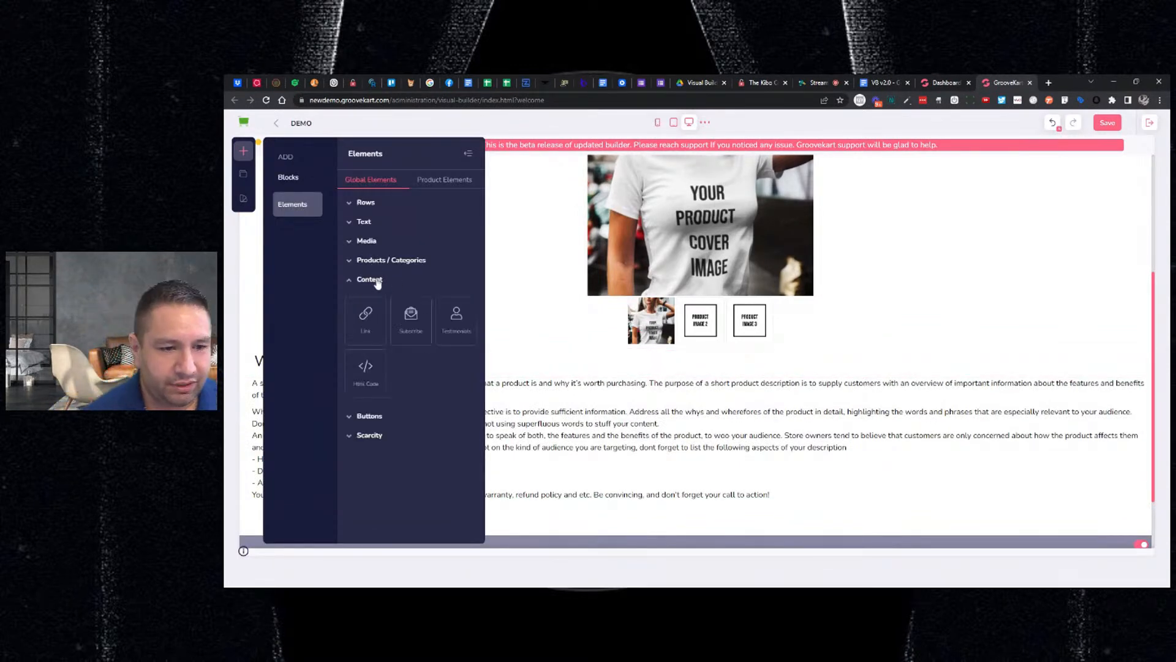
left_click(429, 185)
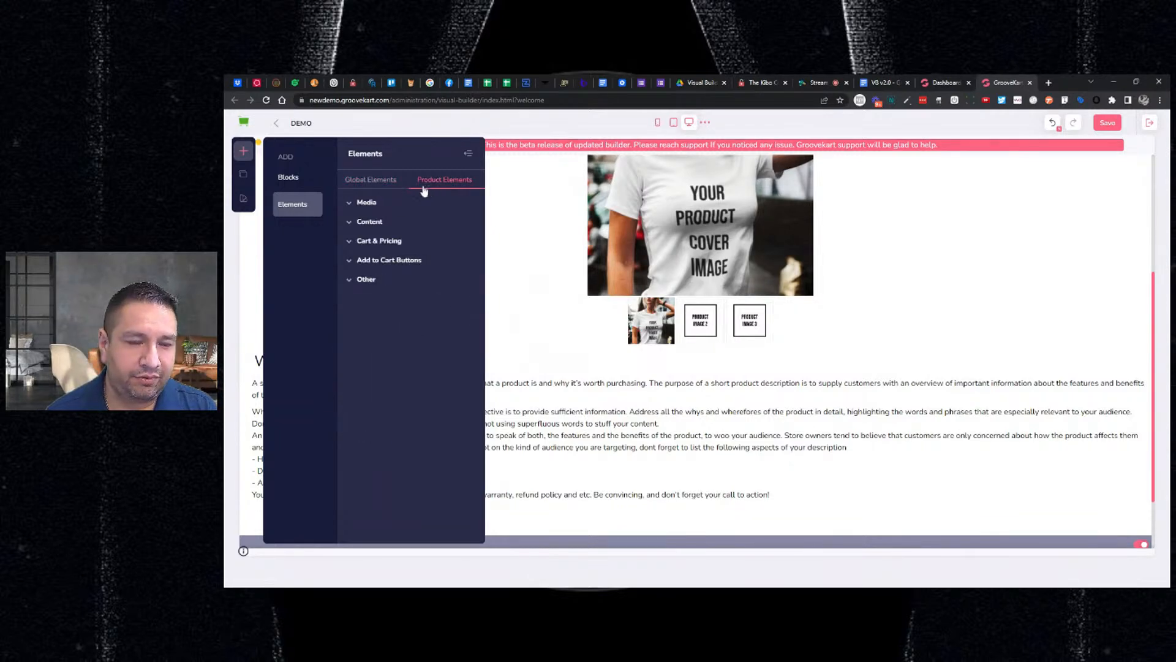
left_click(361, 245)
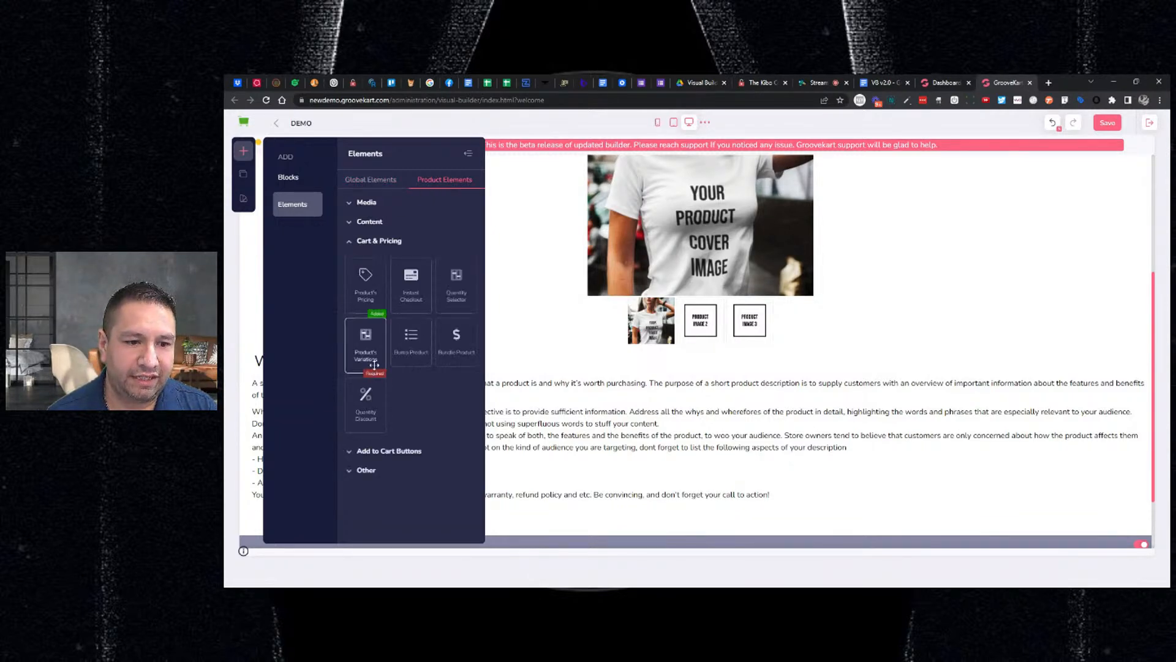
left_click_drag(369, 345, 379, 345)
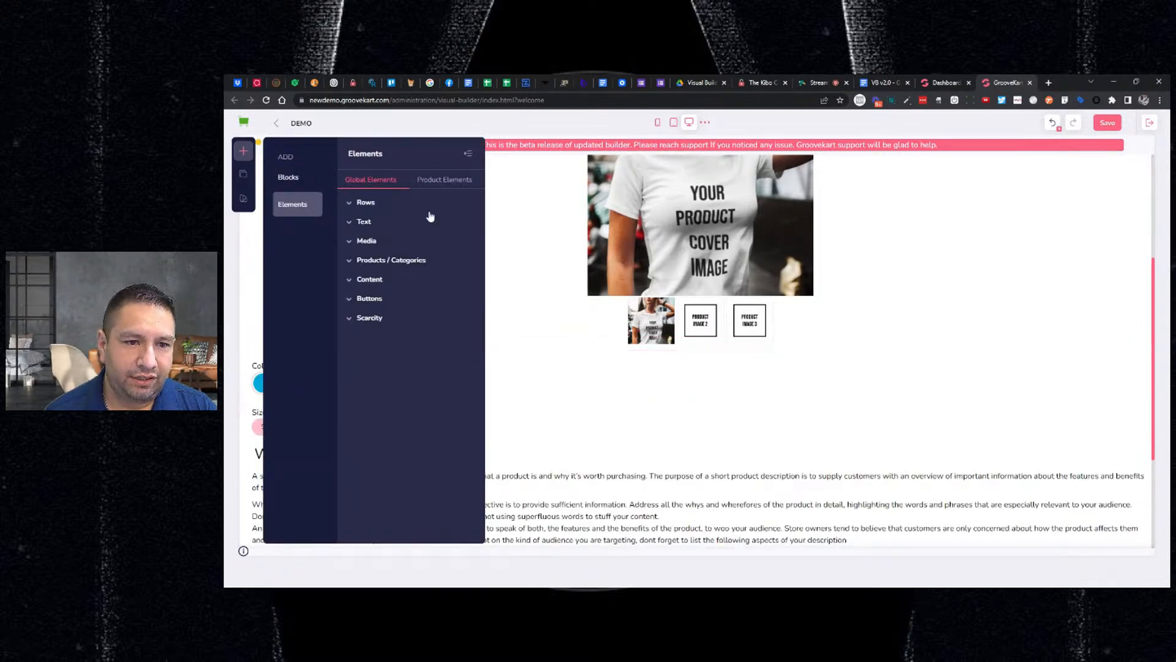
Add the Related Products element below the full product description.
left_click(437, 183)
left_click(367, 279)
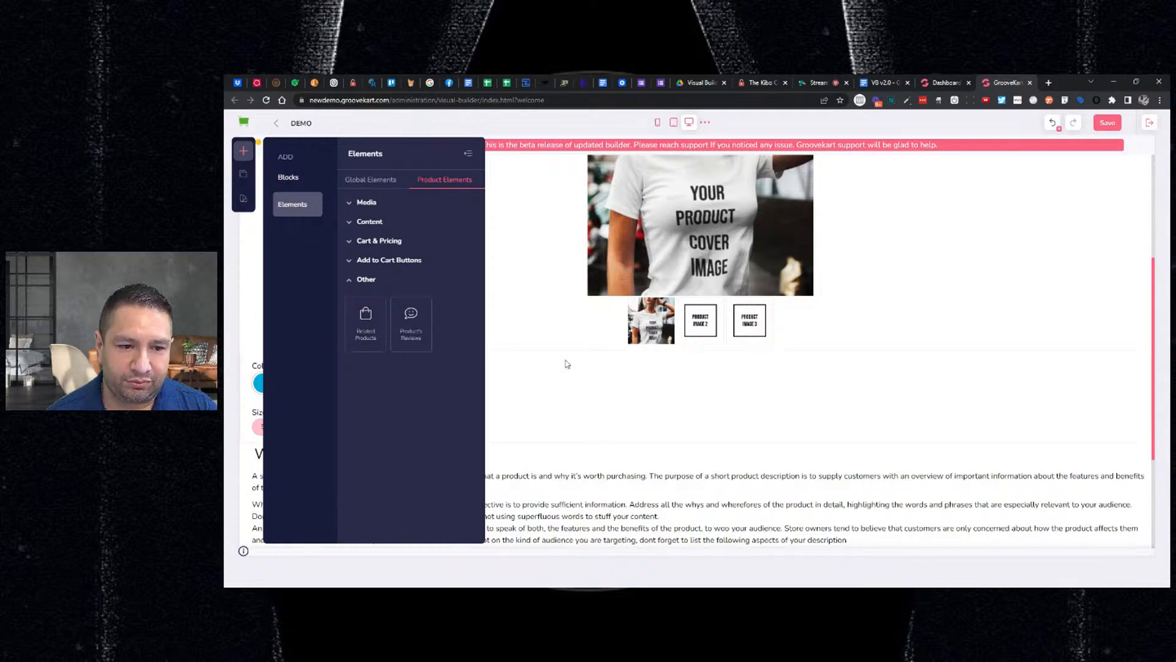
scroll(469, 341, "down", 3)
left_click_drag(371, 319, 550, 430)
Add the Product's Reviews element between the full description and the related products.
left_click(439, 184)
left_click(366, 280)
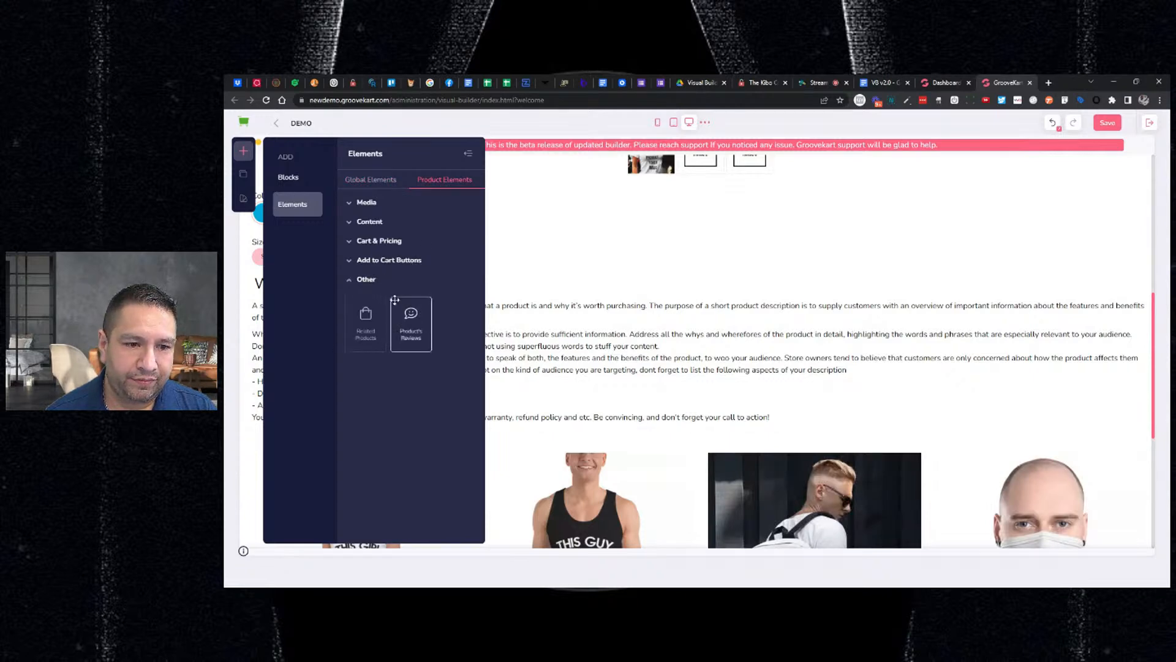
left_click_drag(411, 313, 415, 318)
scroll(756, 370, "down", 3)
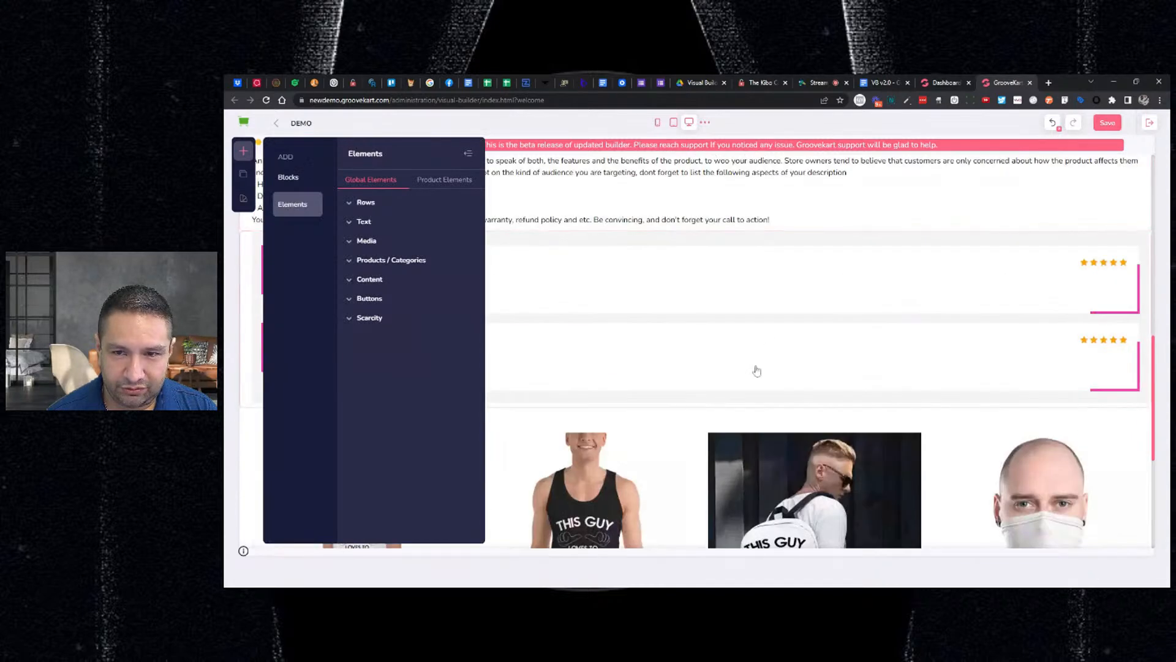
Rearrange the lower sections so the Related Products block sits above the Product's Reviews, directly under the full description.
left_click(832, 213)
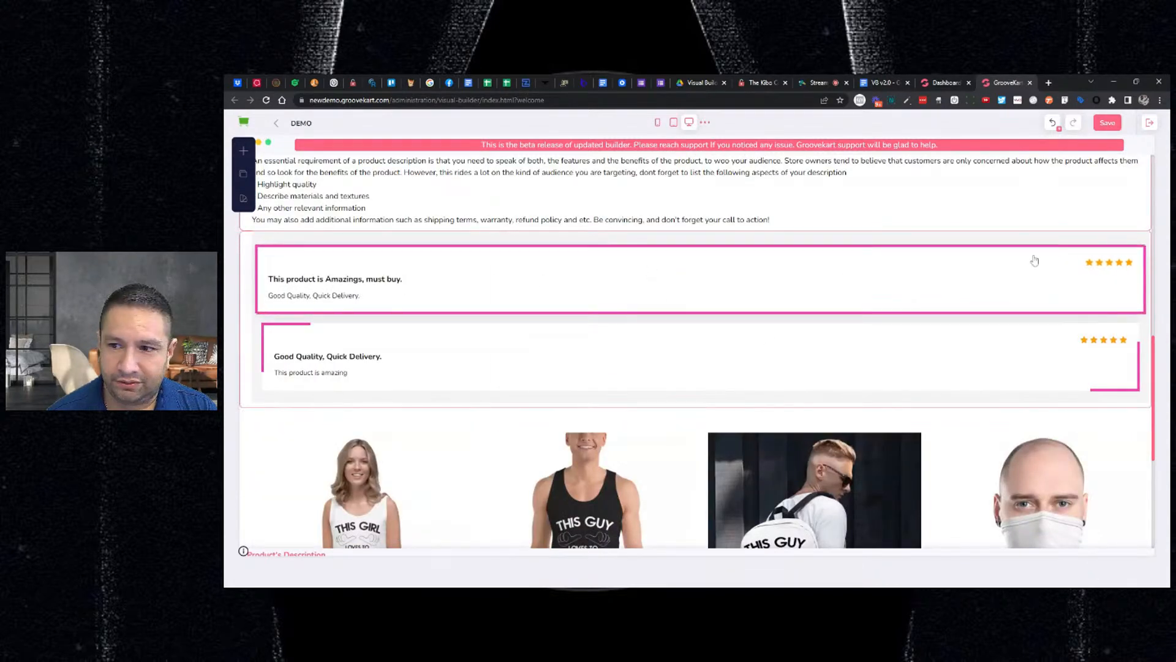
triple_click(1097, 258)
triple_click(1029, 300)
left_click_drag(1143, 241, 1119, 518)
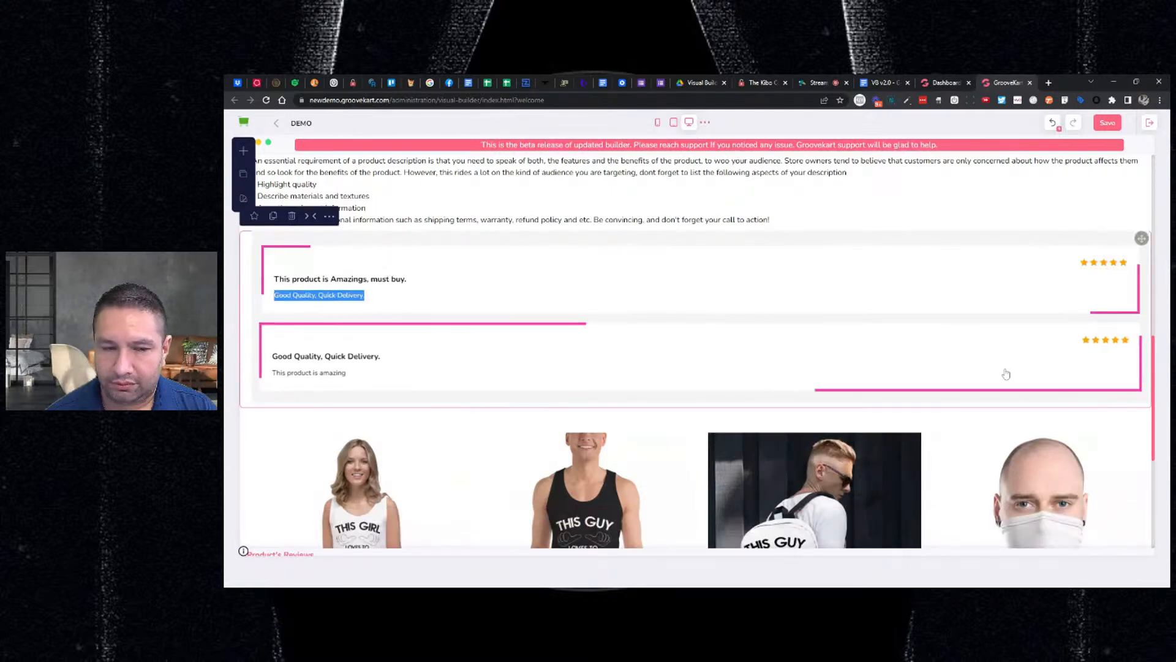
scroll(982, 372, "down", 2)
scroll(982, 372, "up", 2)
left_click(1137, 376)
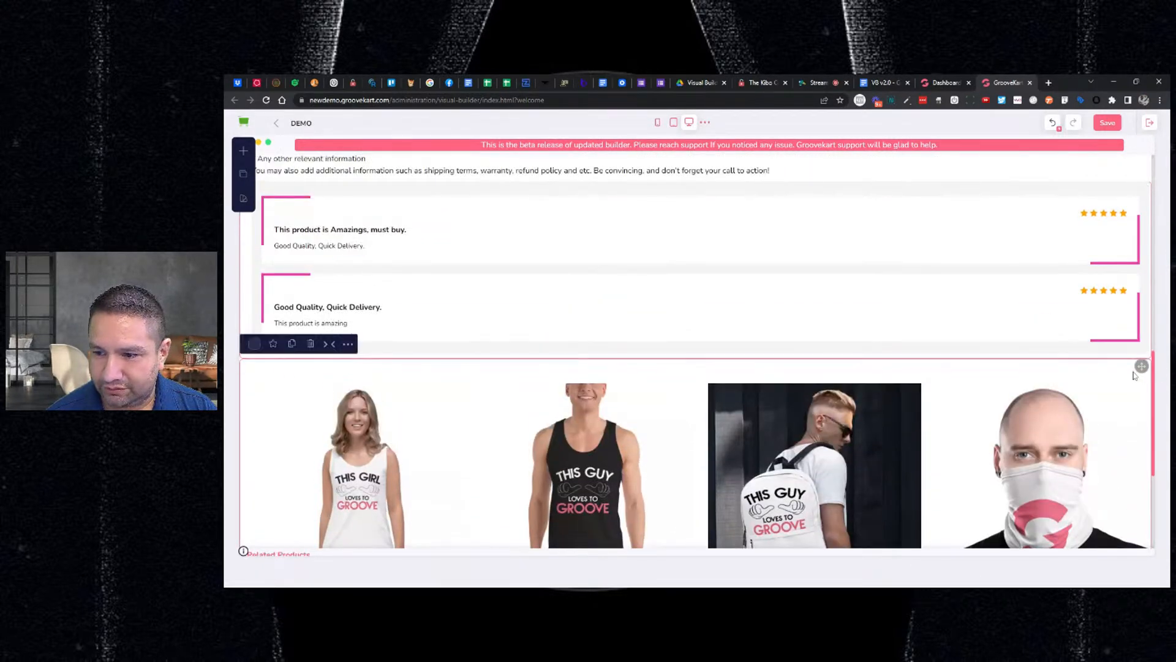
left_click_drag(1142, 369, 1052, 235)
scroll(1052, 235, "up", 3)
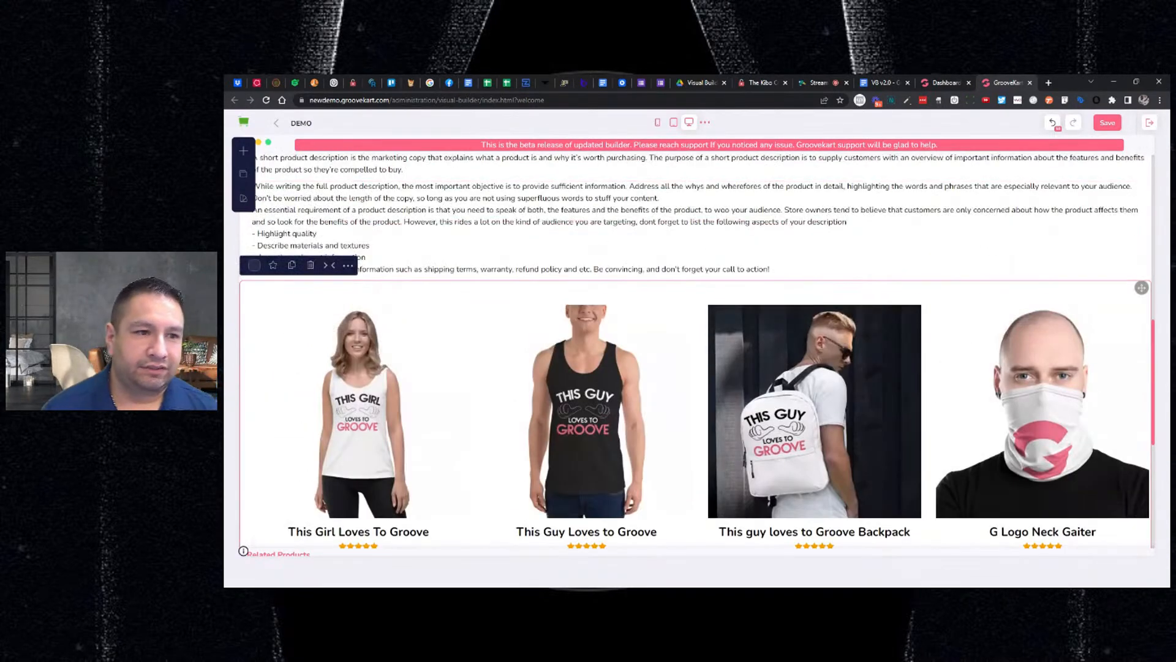
Add the plain blue Add to Cart button without a cart icon between the pricing and the summary description.
left_click(243, 151)
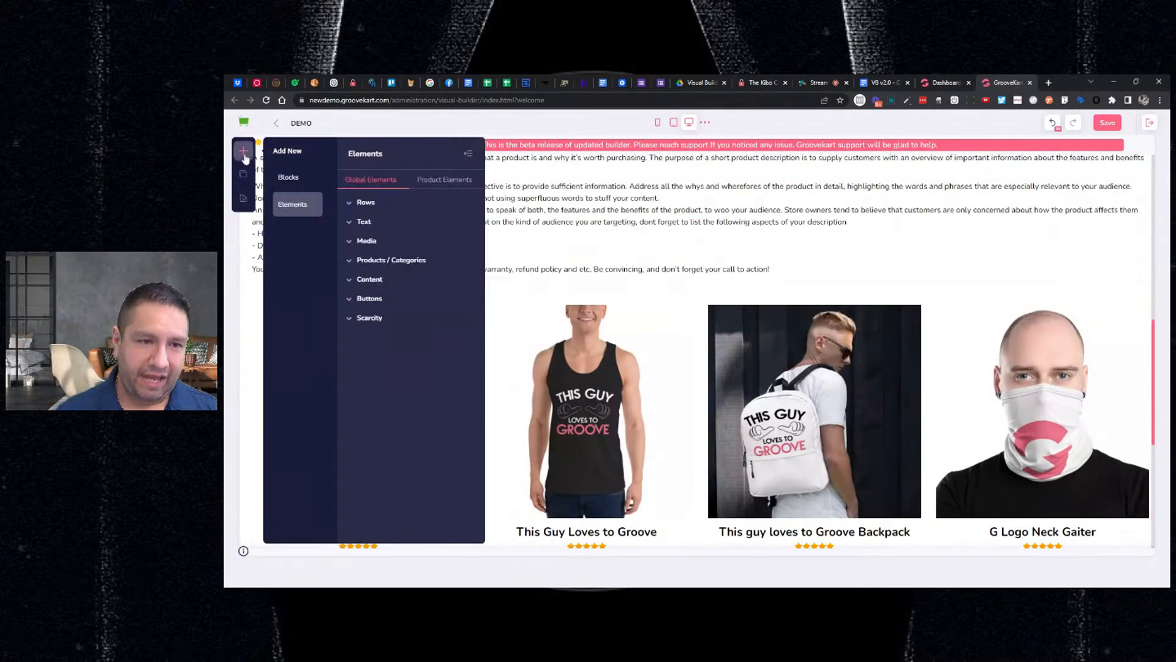
left_click(437, 189)
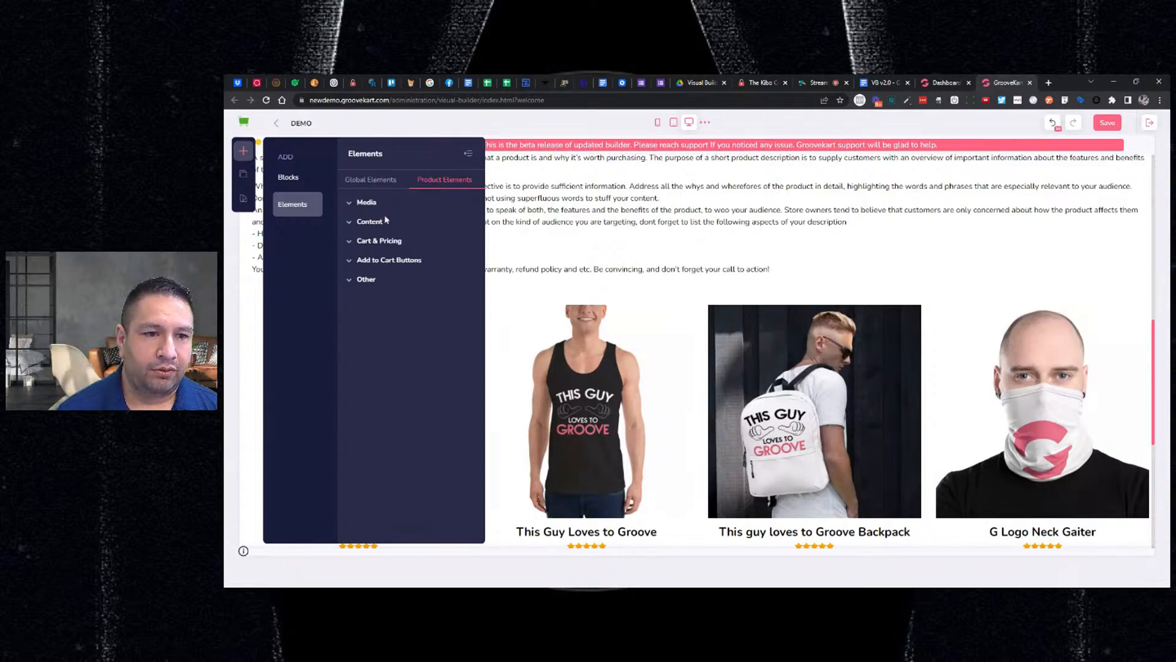
left_click(383, 261)
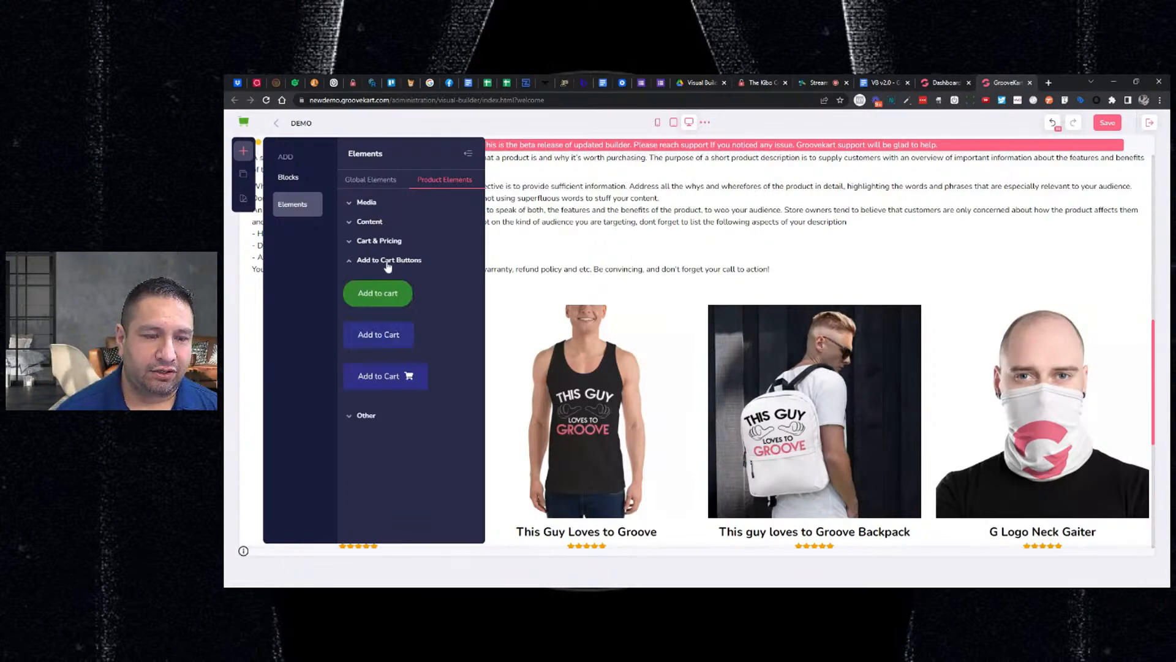
scroll(621, 263, "up", 8)
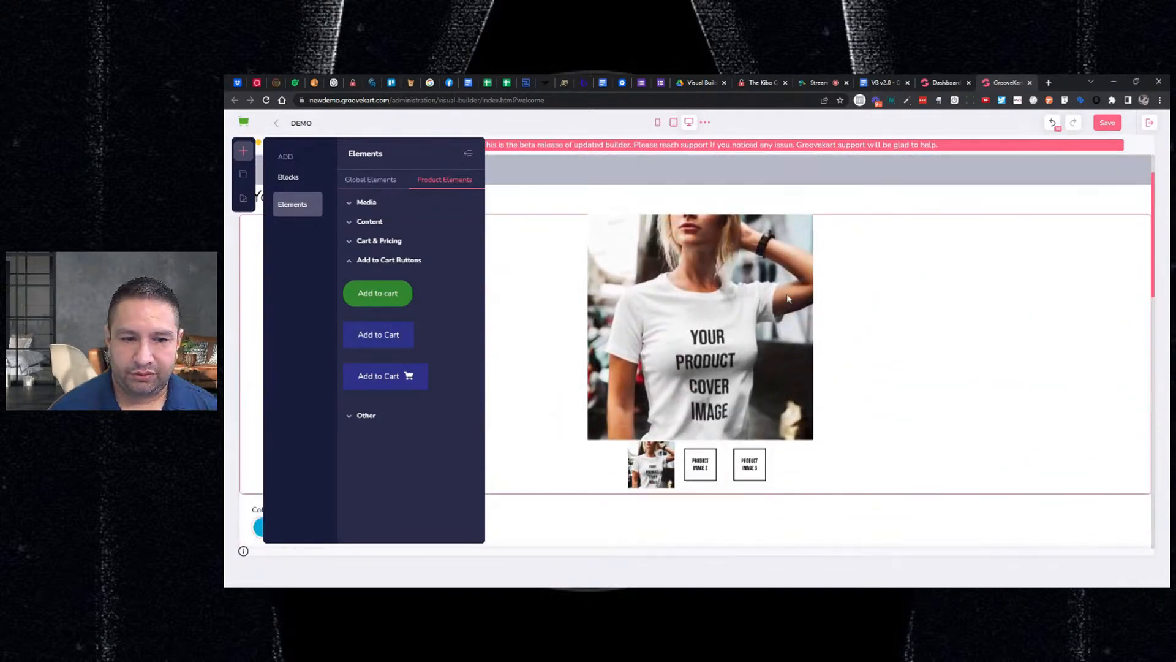
scroll(789, 298, "down", 3)
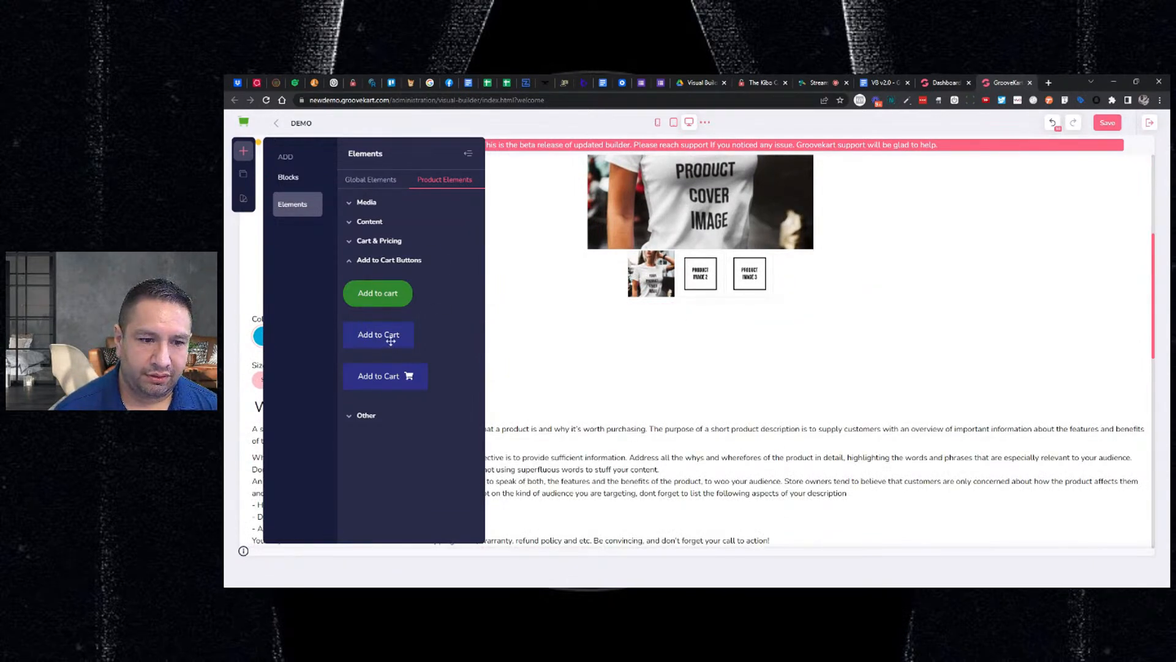
left_click_drag(392, 337, 392, 337)
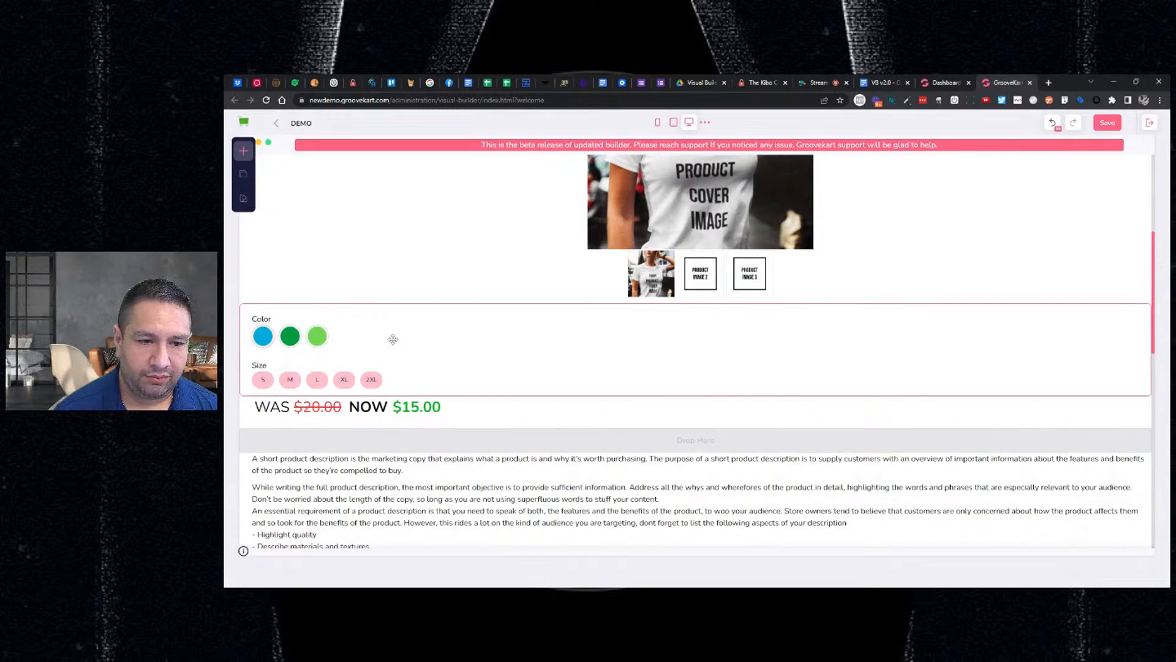
Check the Cart & Pricing and Content product elements, and save the page layout.
left_click(444, 180)
left_click(366, 245)
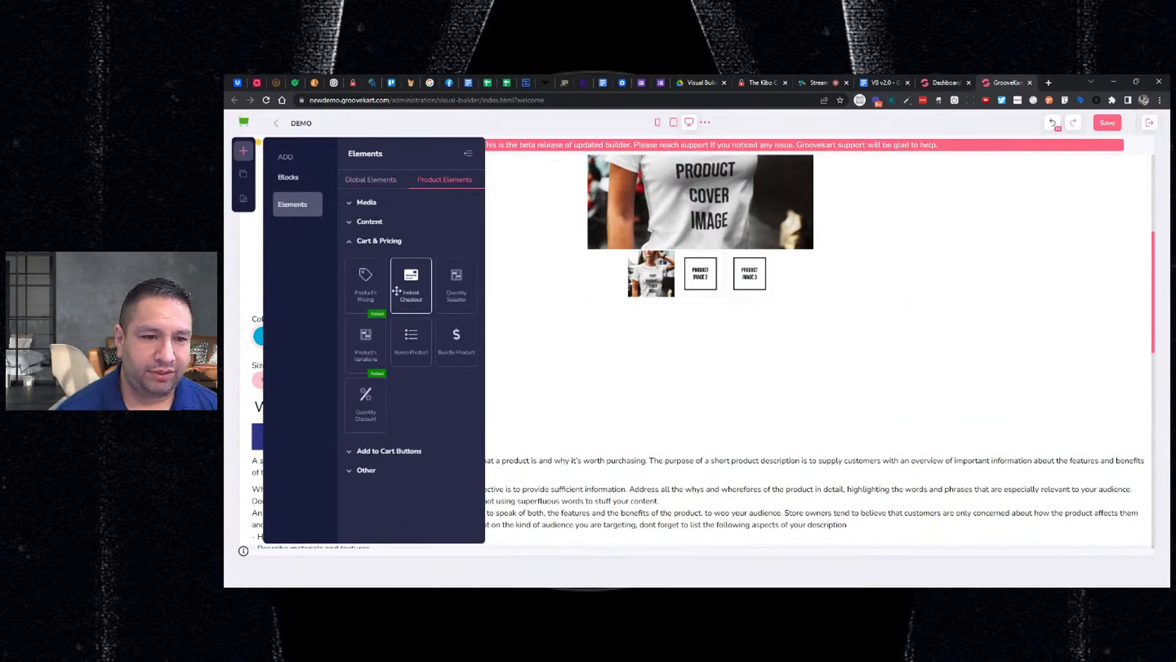
left_click(381, 223)
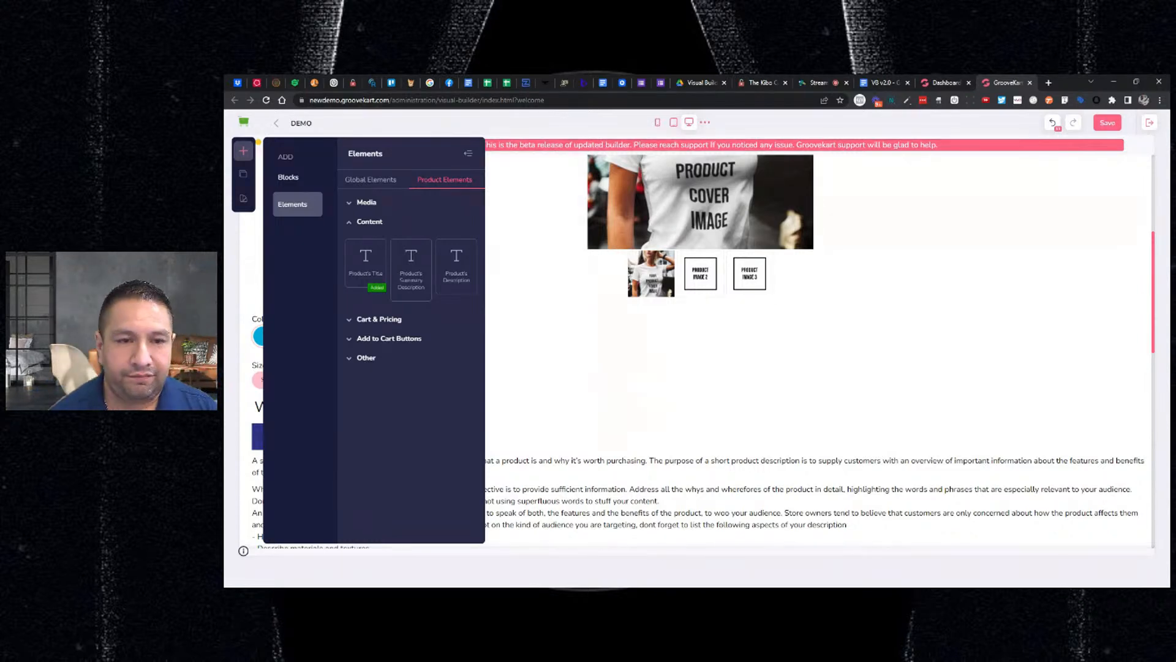
left_click(467, 157)
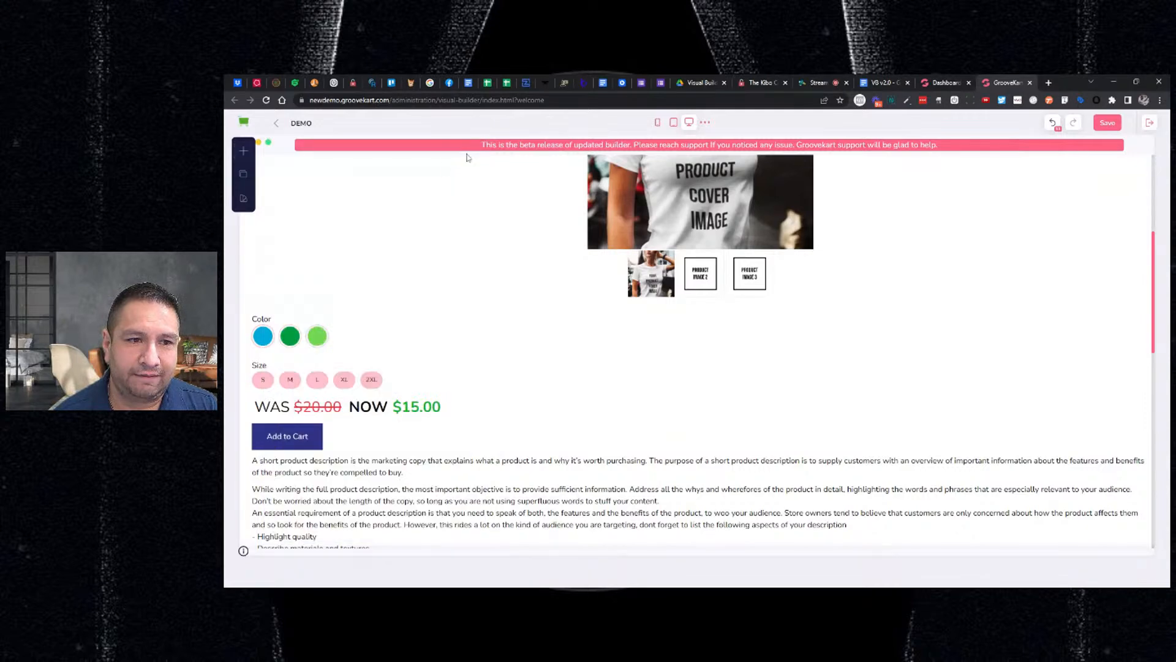
left_click(1104, 126)
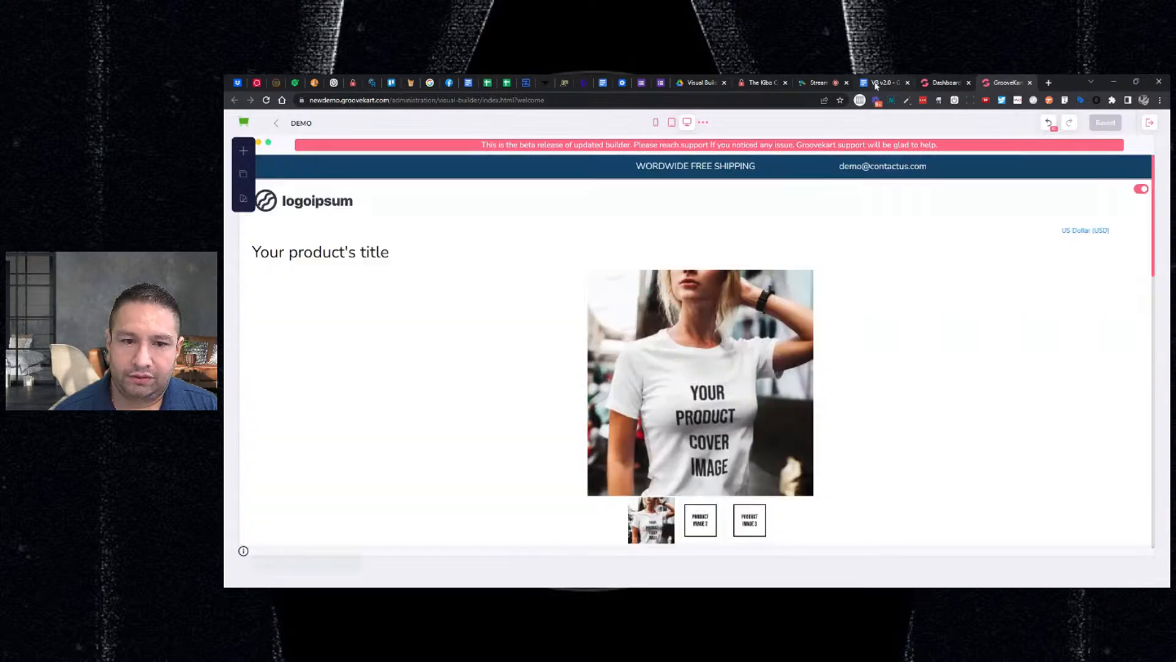
Switch to the VB v2.0 Google Docs notes, highlight the "copying custom pages" item and return to the GrooveKart builder.
left_click(882, 82)
left_click(620, 360)
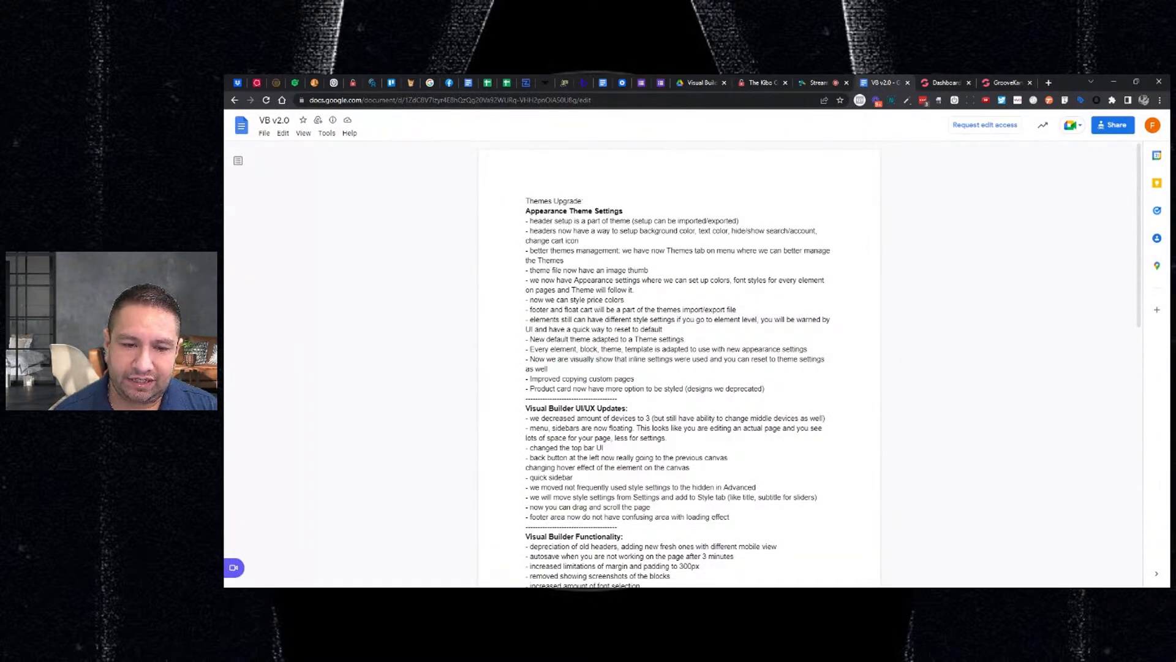
left_click_drag(565, 378, 634, 379)
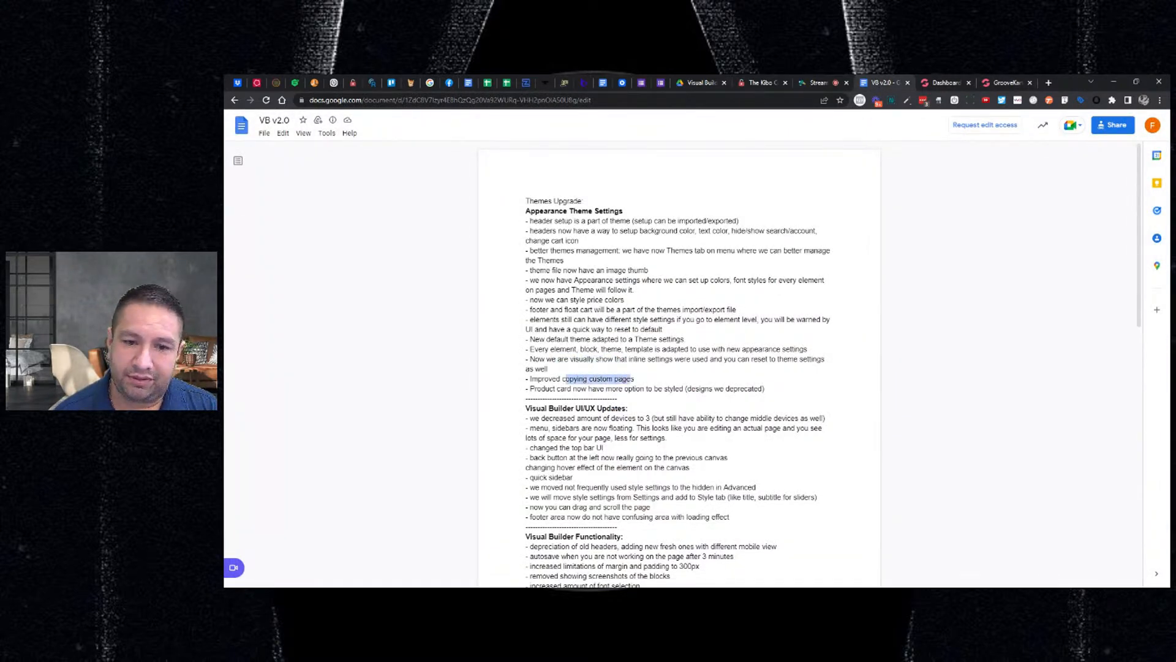
left_click(1005, 82)
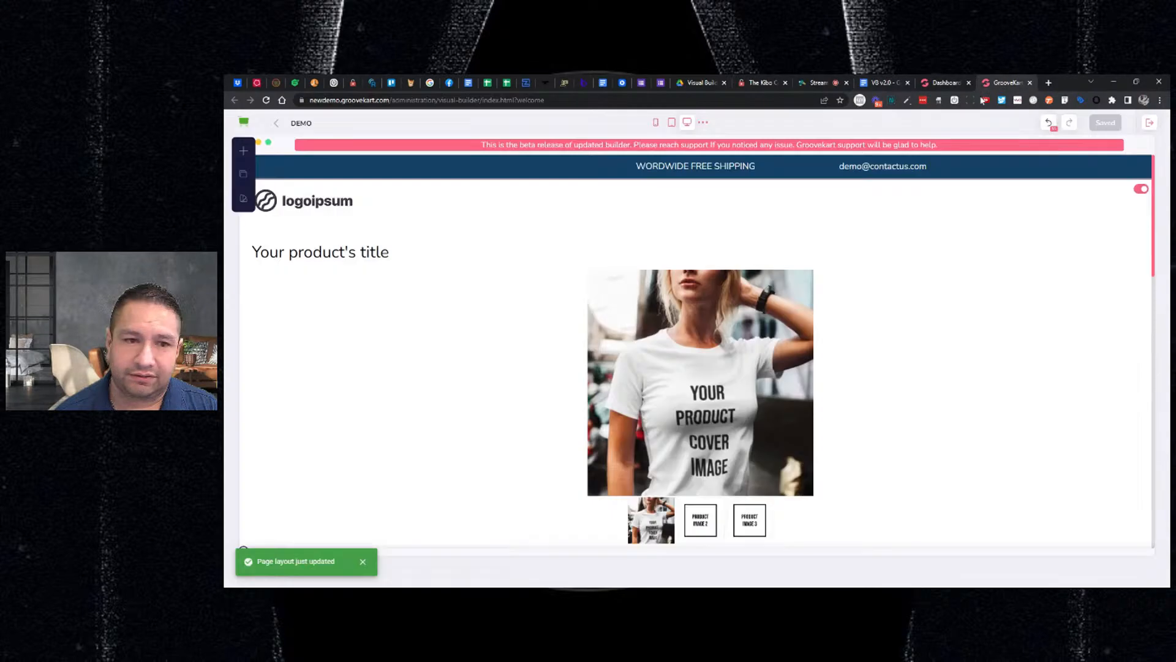
Examine the management options available for the DEMO product page layout, and return to the canvas.
left_click(248, 181)
left_click(372, 180)
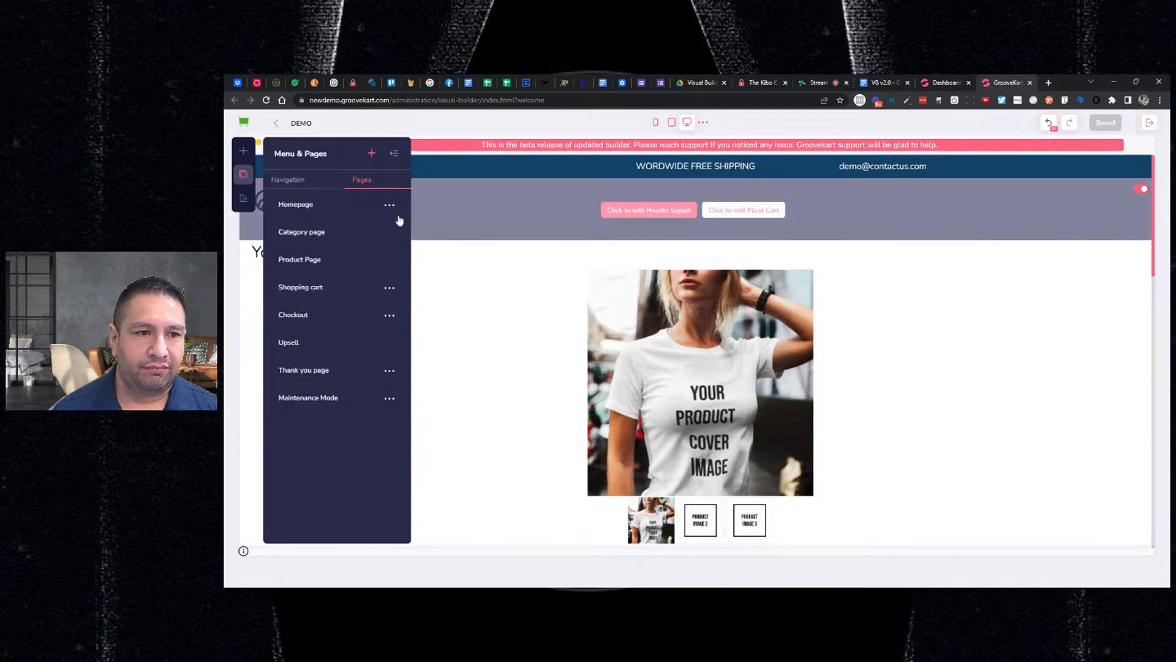
left_click(335, 267)
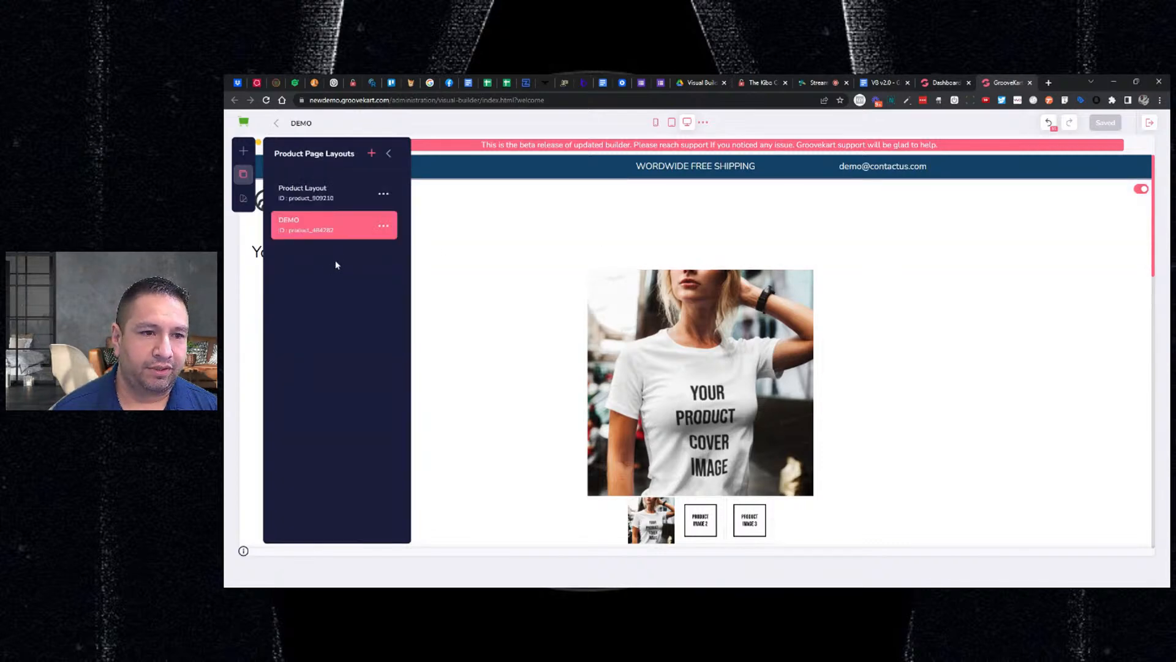
left_click(384, 228)
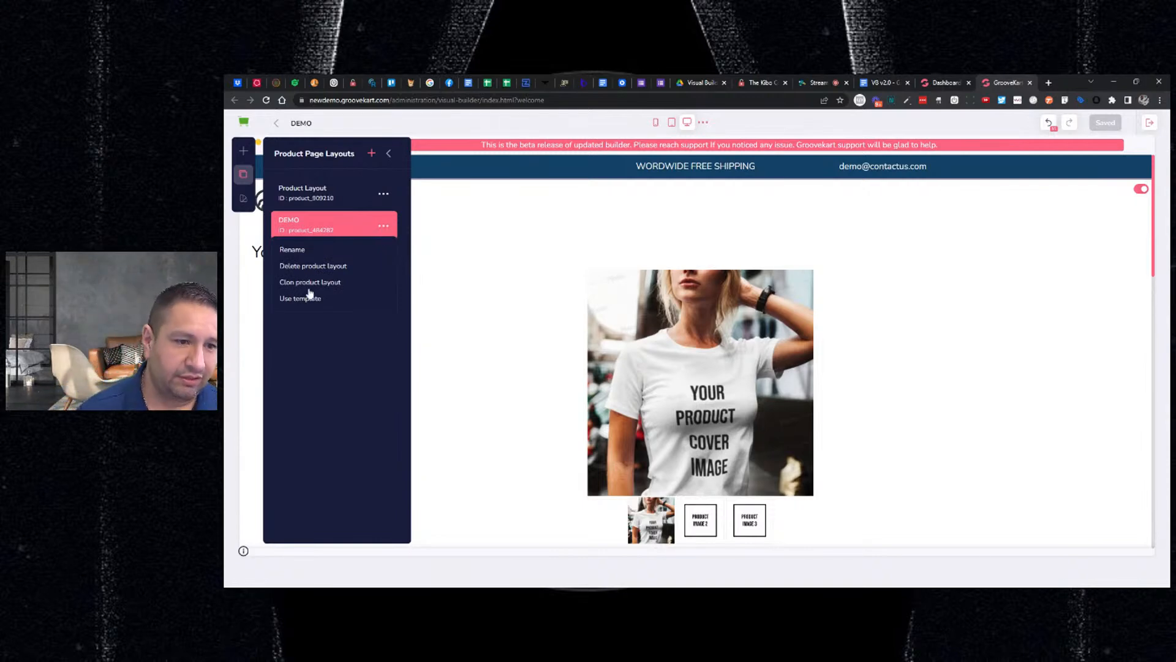
left_click(495, 314)
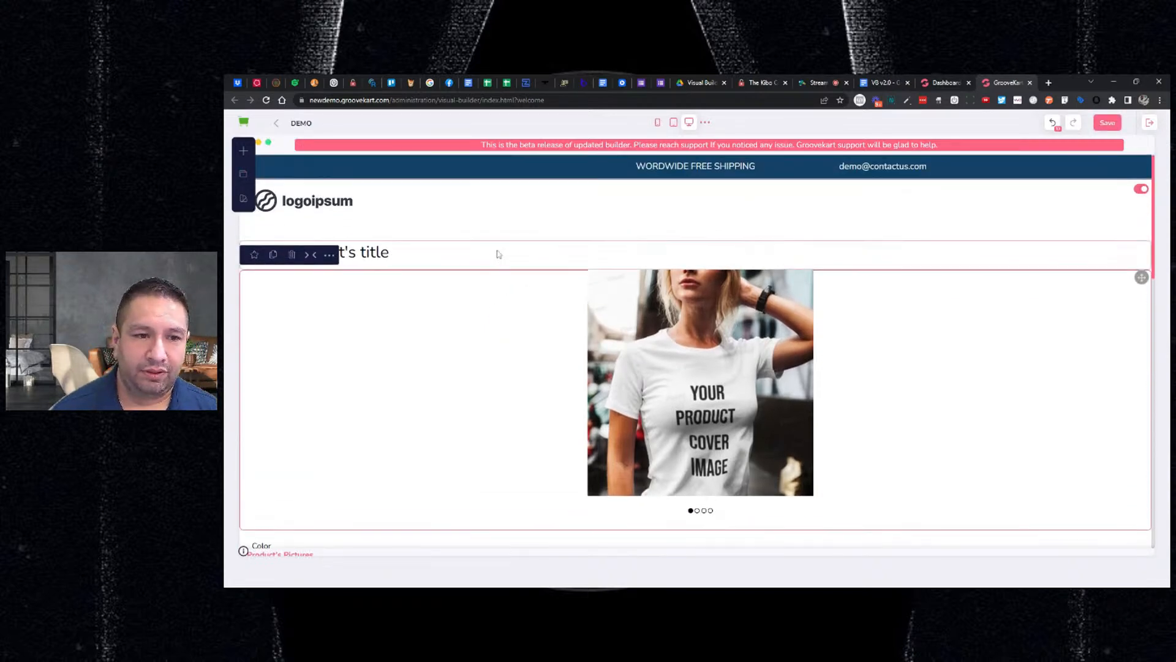
Center the product's title above the product pictures and save the DEMO page layout.
left_click(254, 225)
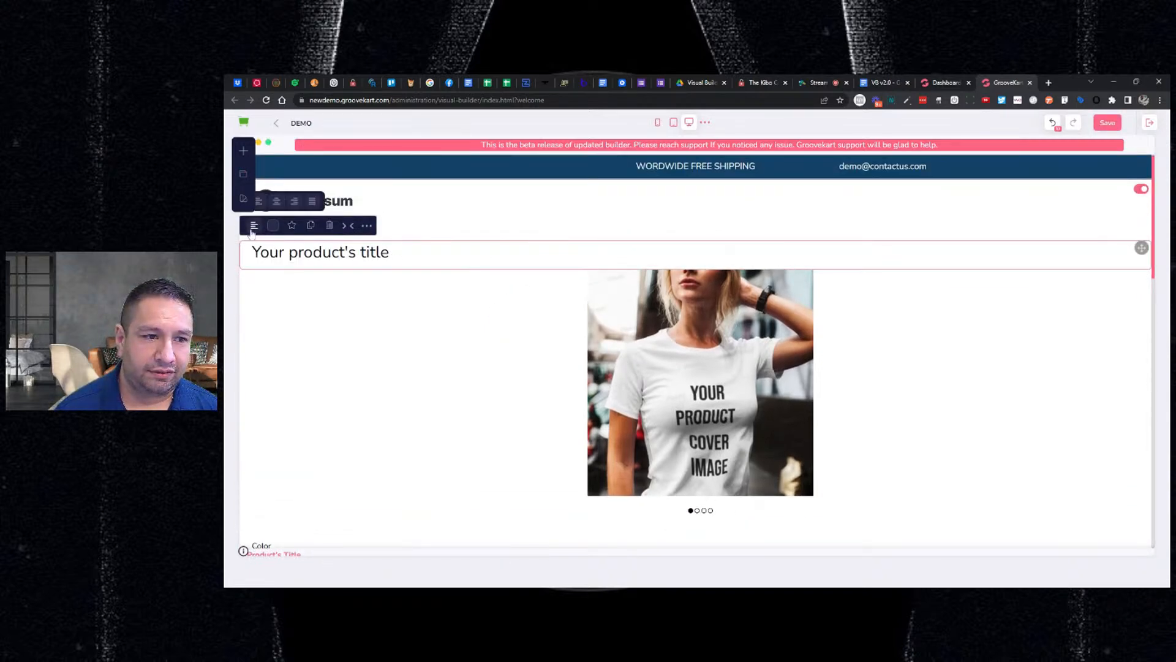
left_click(273, 197)
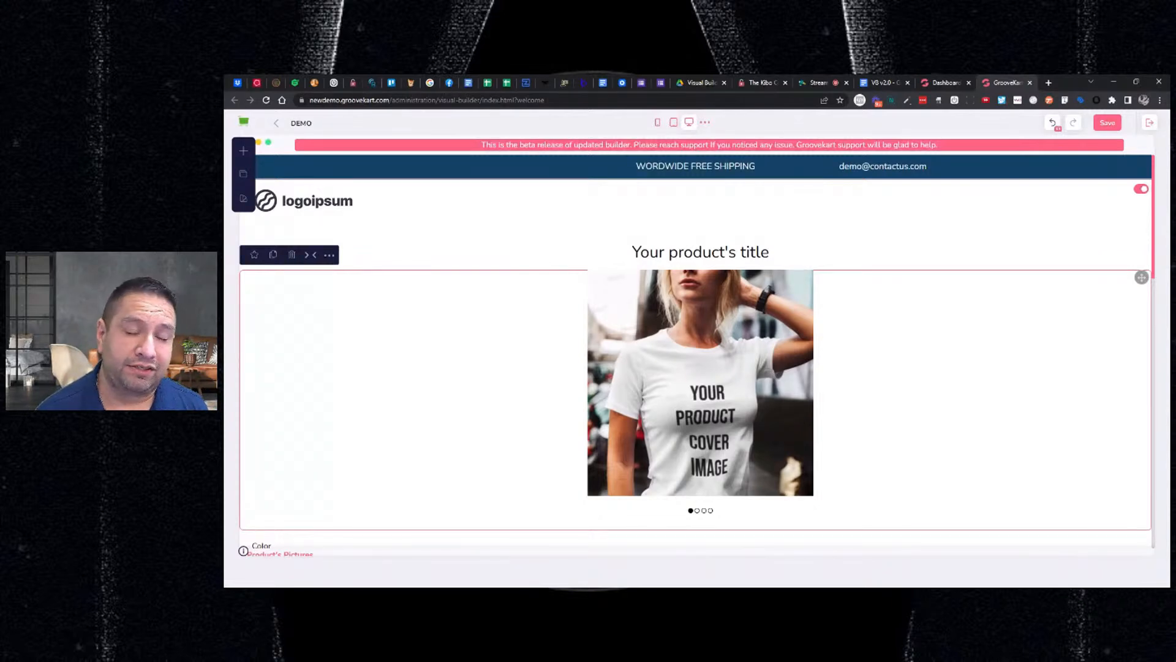
scroll(514, 337, "down", 2)
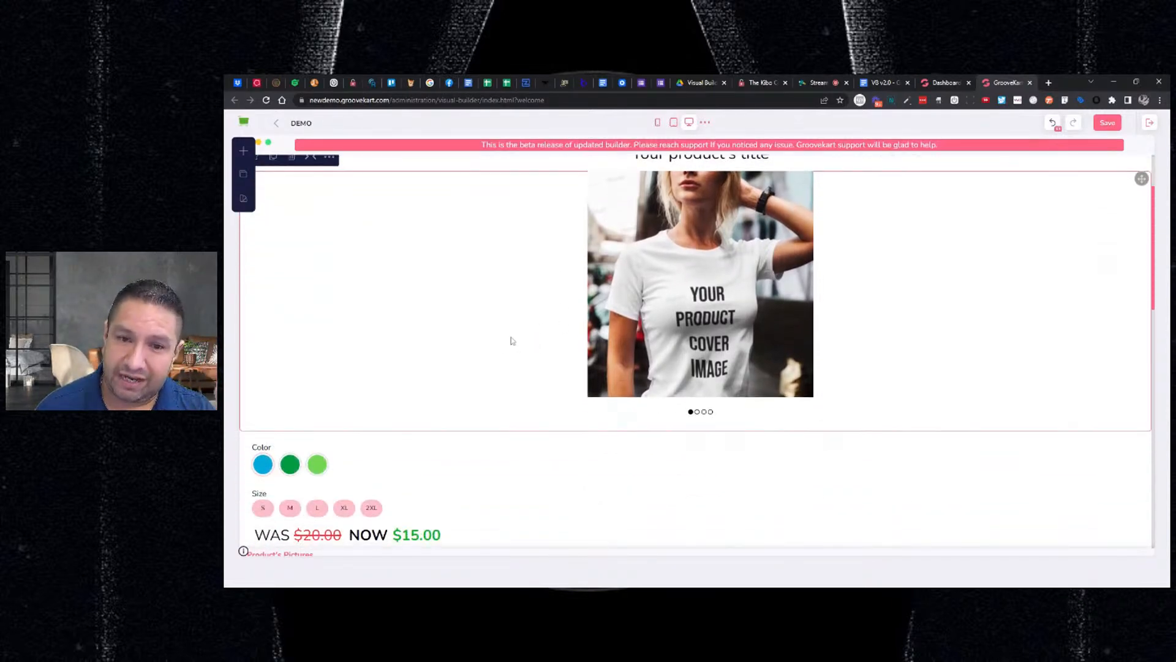
scroll(498, 341, "down", 1)
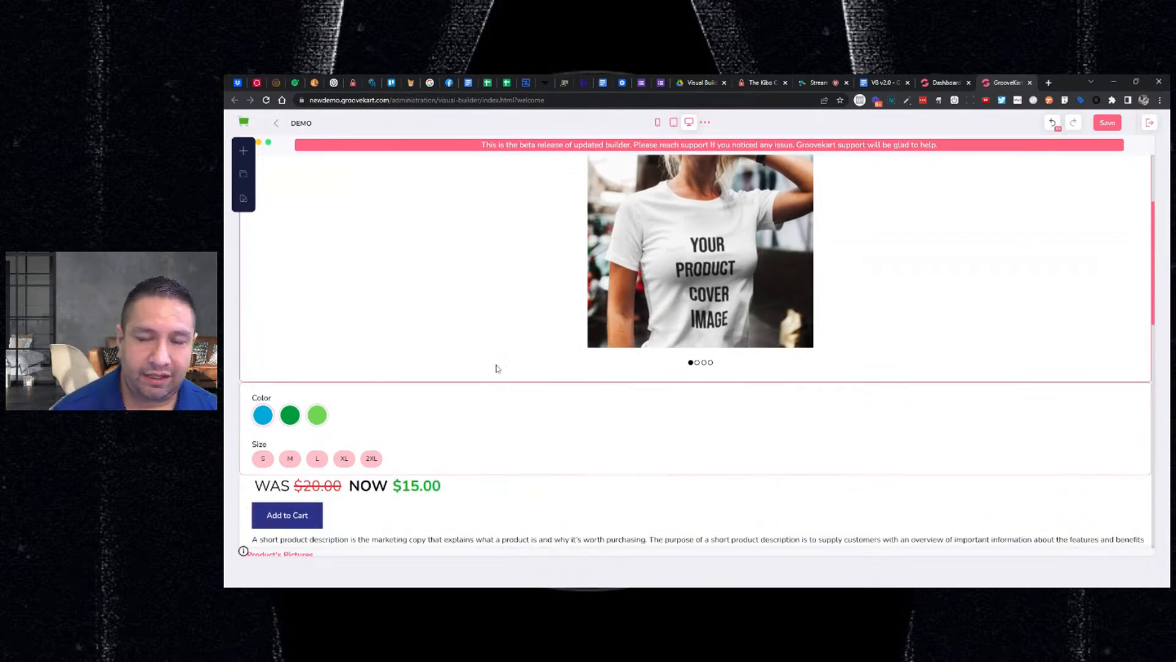
scroll(499, 331, "up", 2)
left_click(1107, 125)
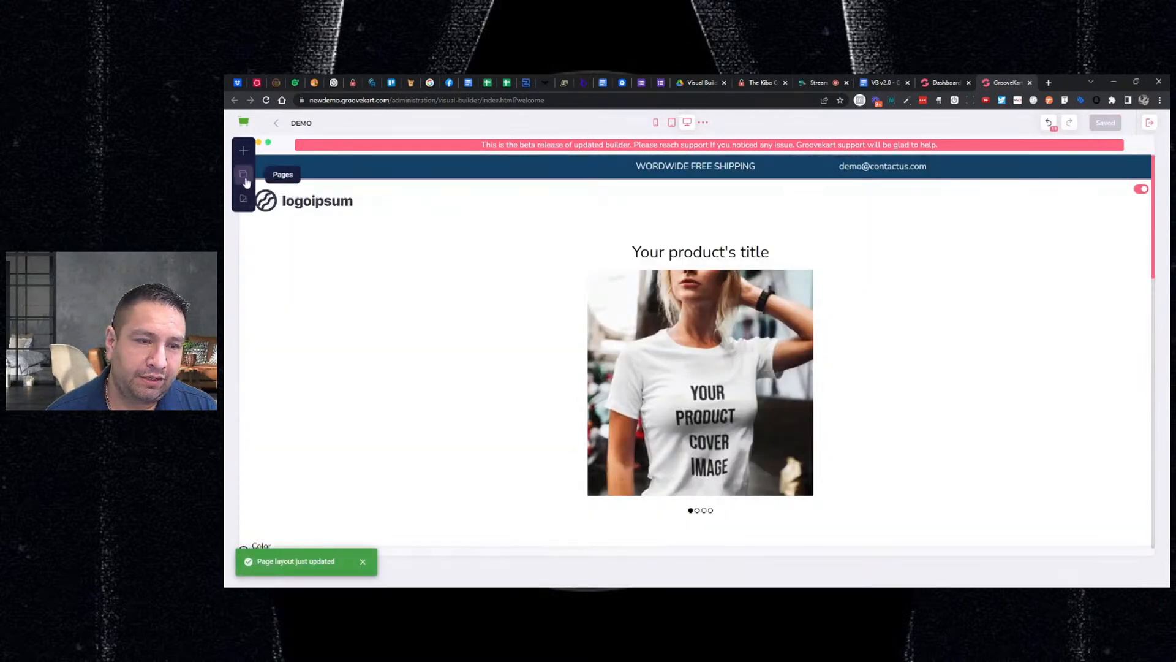
Clone the DEMO product page layout and open the copy for editing.
left_click(244, 174)
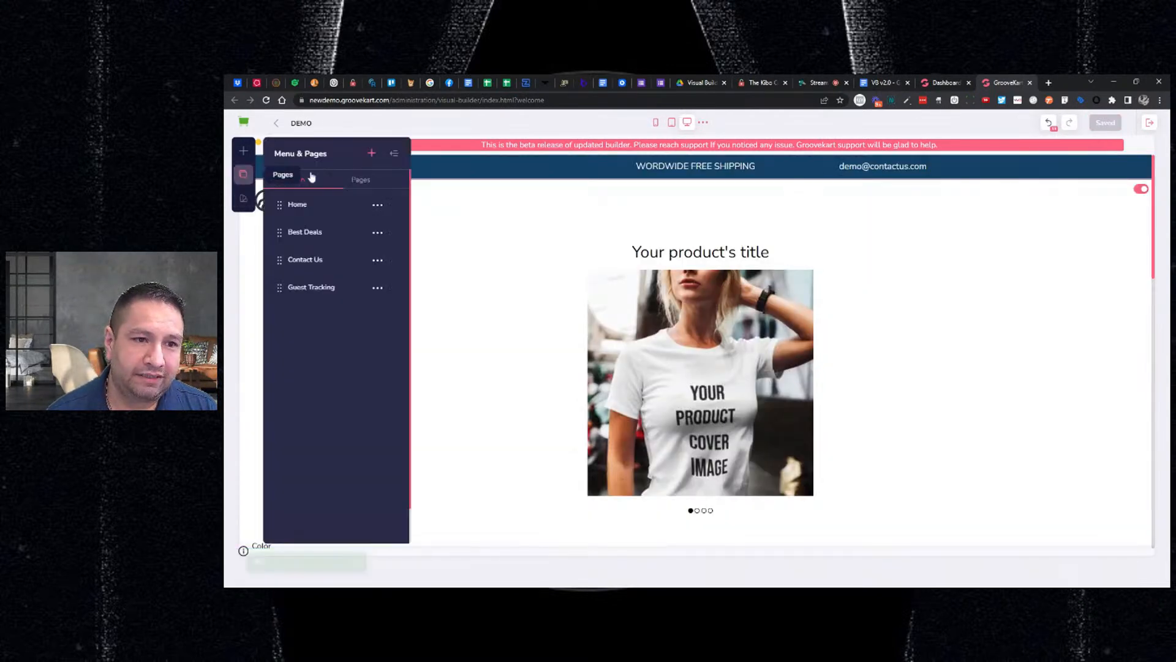
left_click(351, 180)
left_click(332, 265)
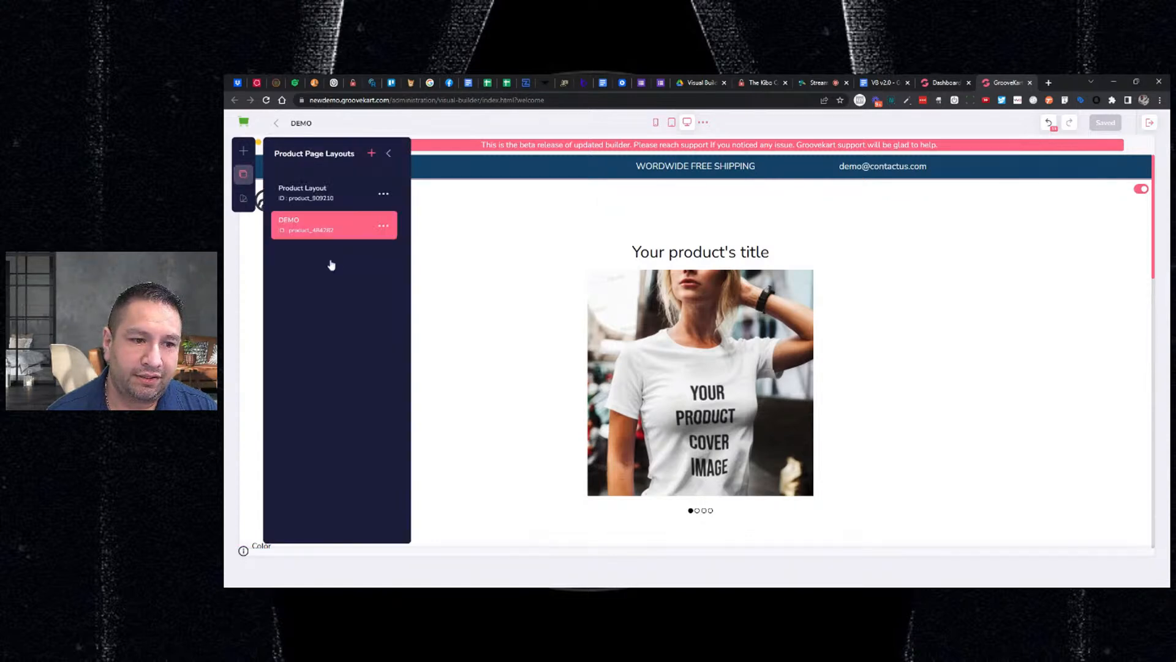
left_click(383, 230)
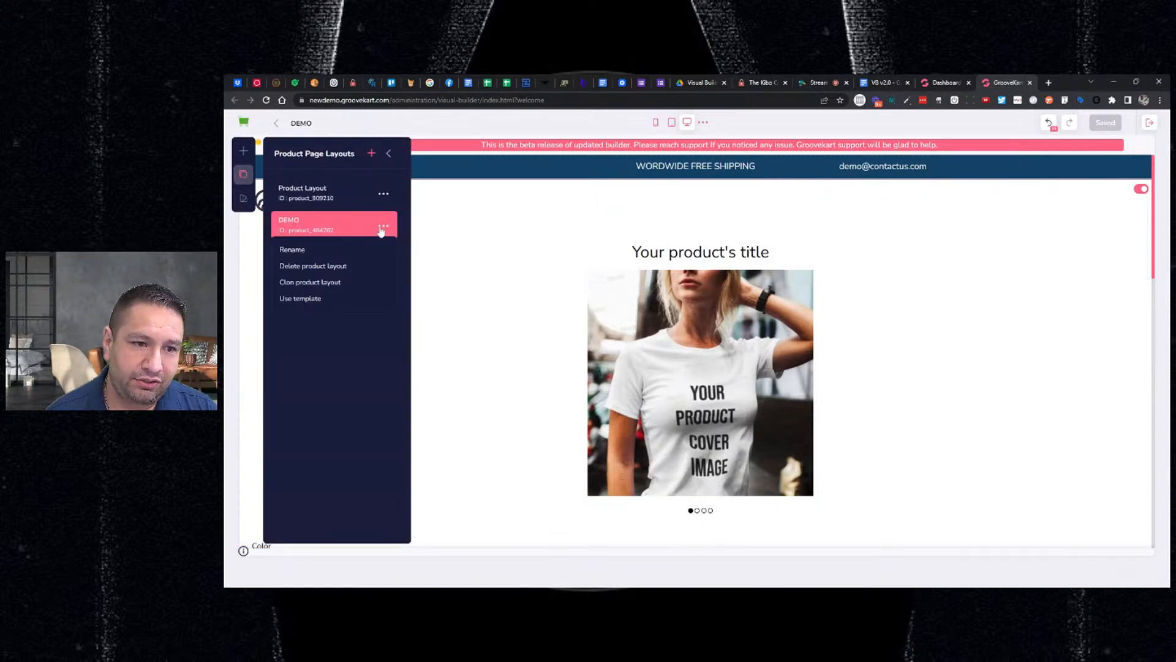
left_click(295, 283)
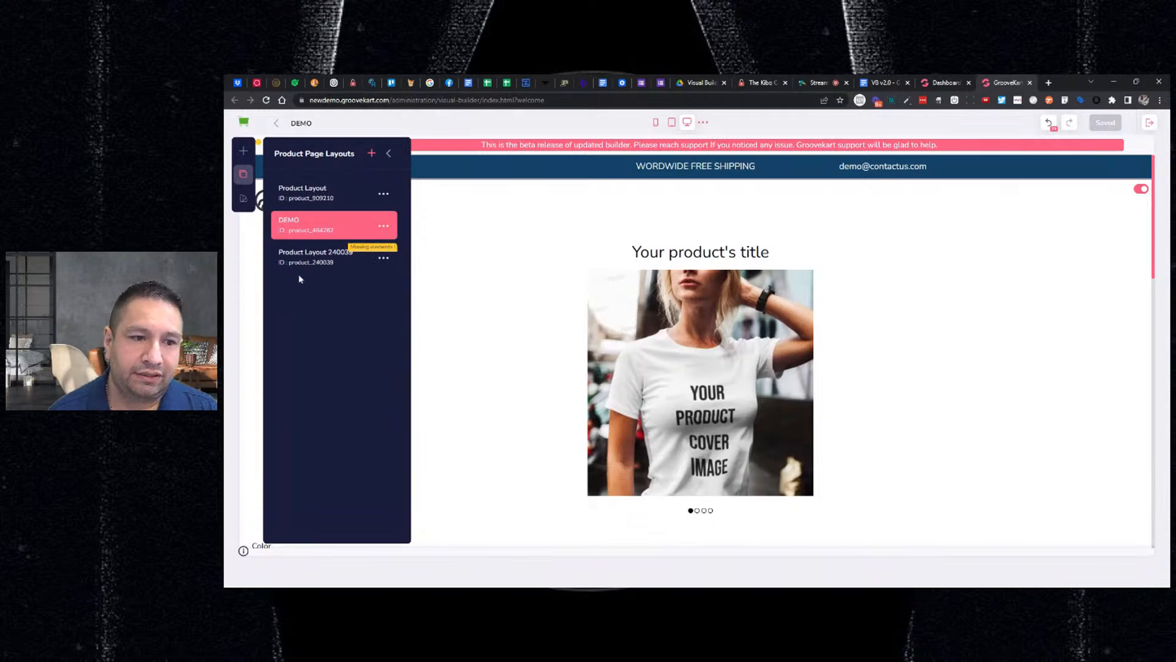
left_click(305, 260)
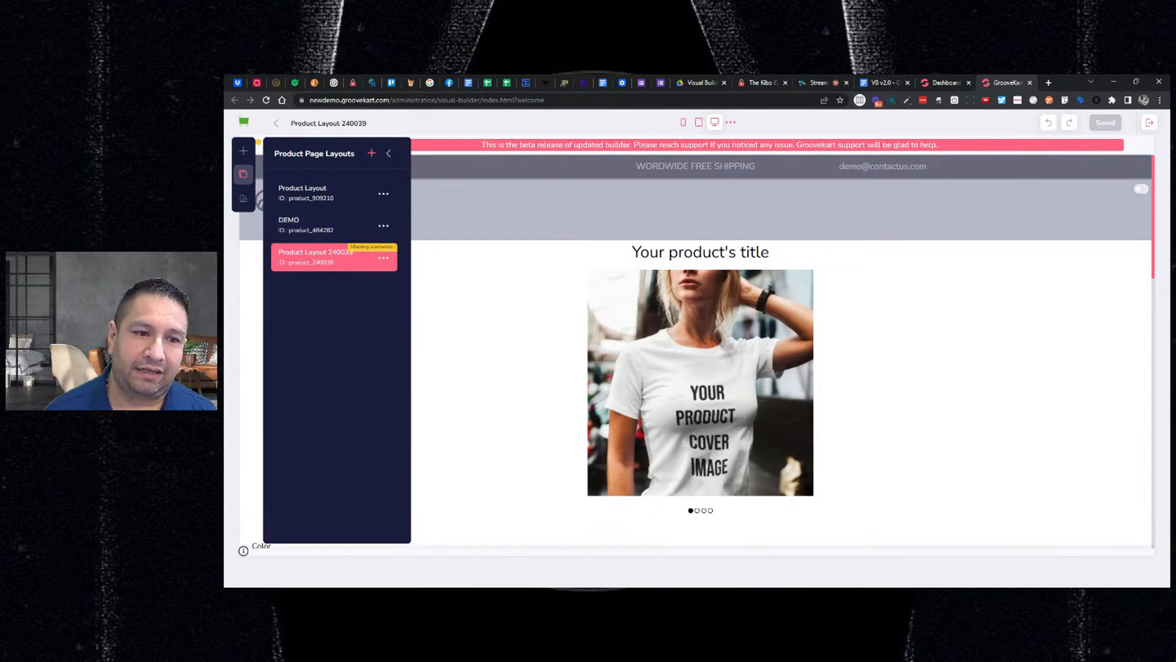
Check the management options of the cloned product layout and bring up the site's page list.
left_click(386, 260)
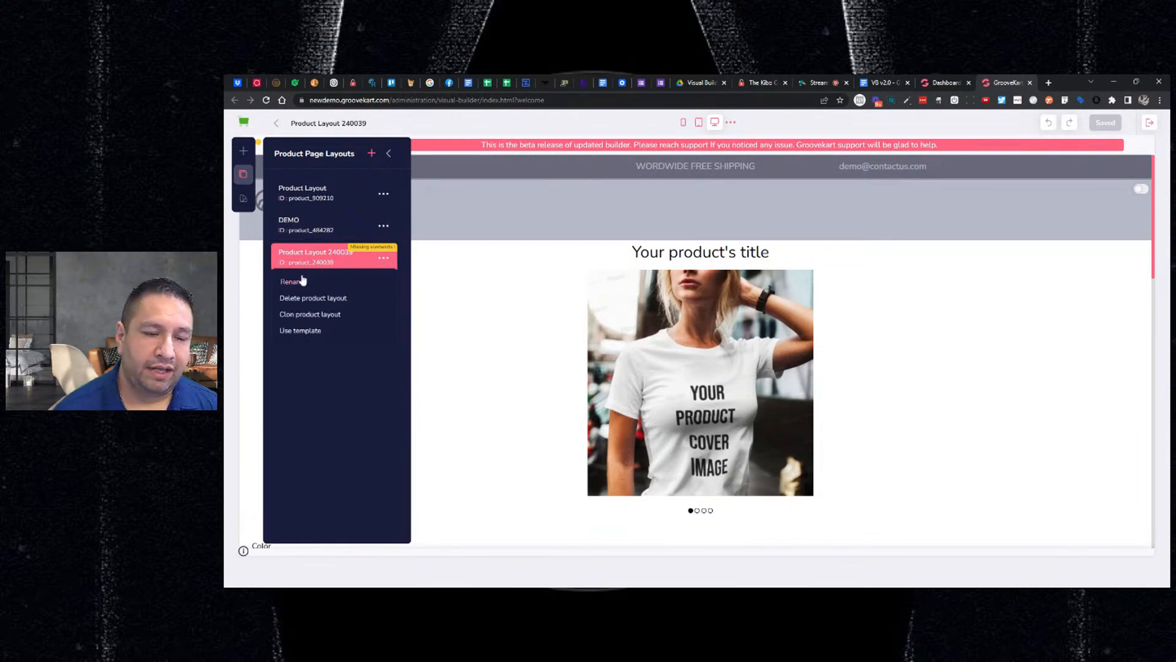
left_click(500, 295)
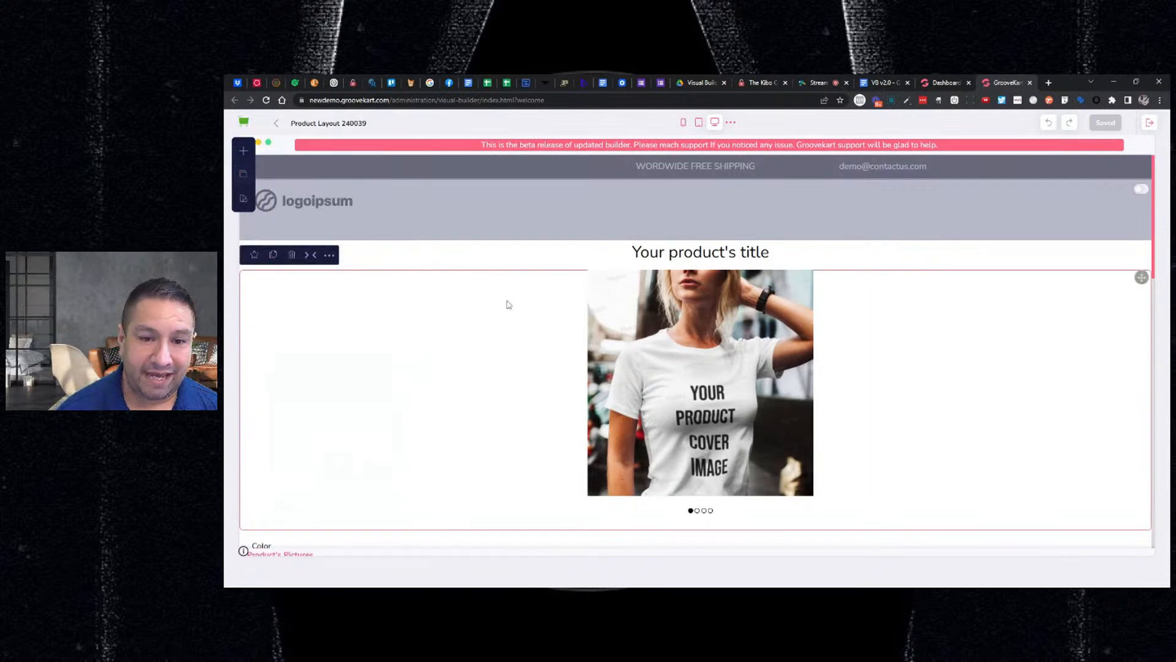
left_click(243, 174)
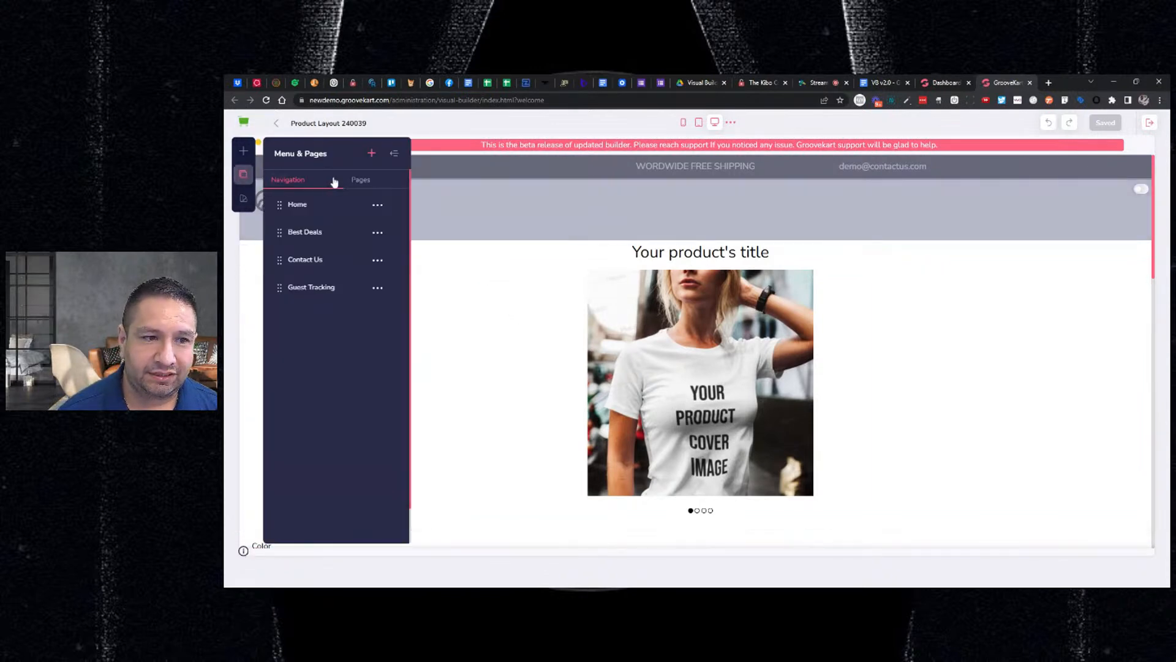
left_click(355, 181)
Review the cloned layout's product elements under Media, Content, Cart & Pricing, Add to Cart Buttons and Other.
left_click(244, 150)
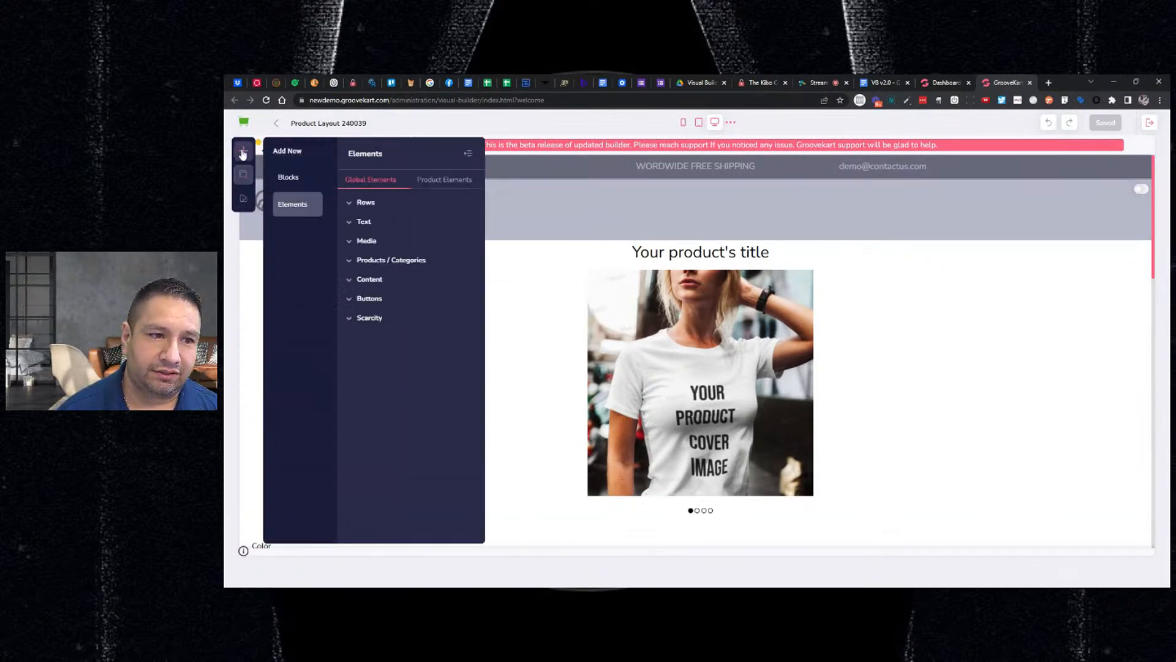
left_click(425, 182)
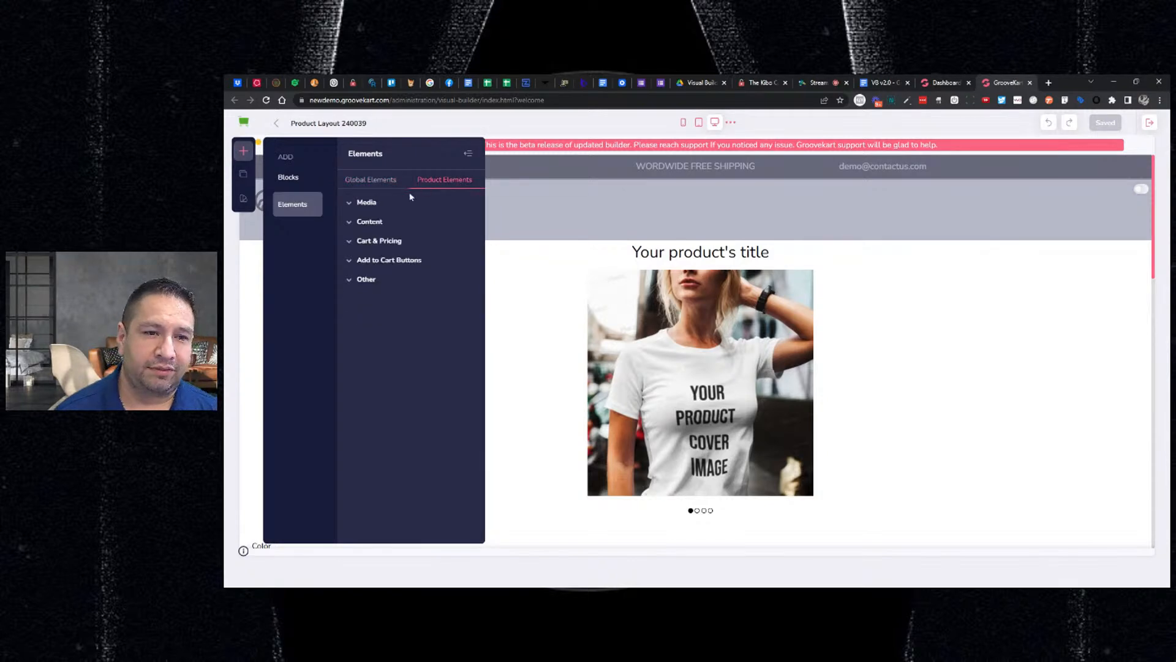
left_click(367, 203)
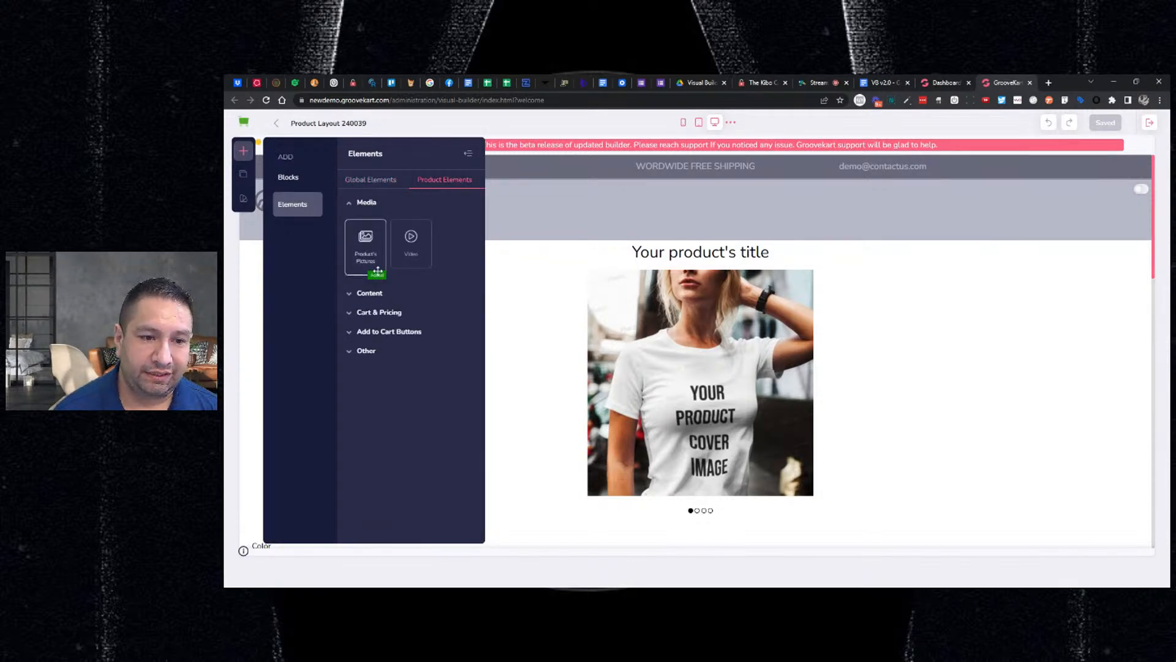
left_click(380, 294)
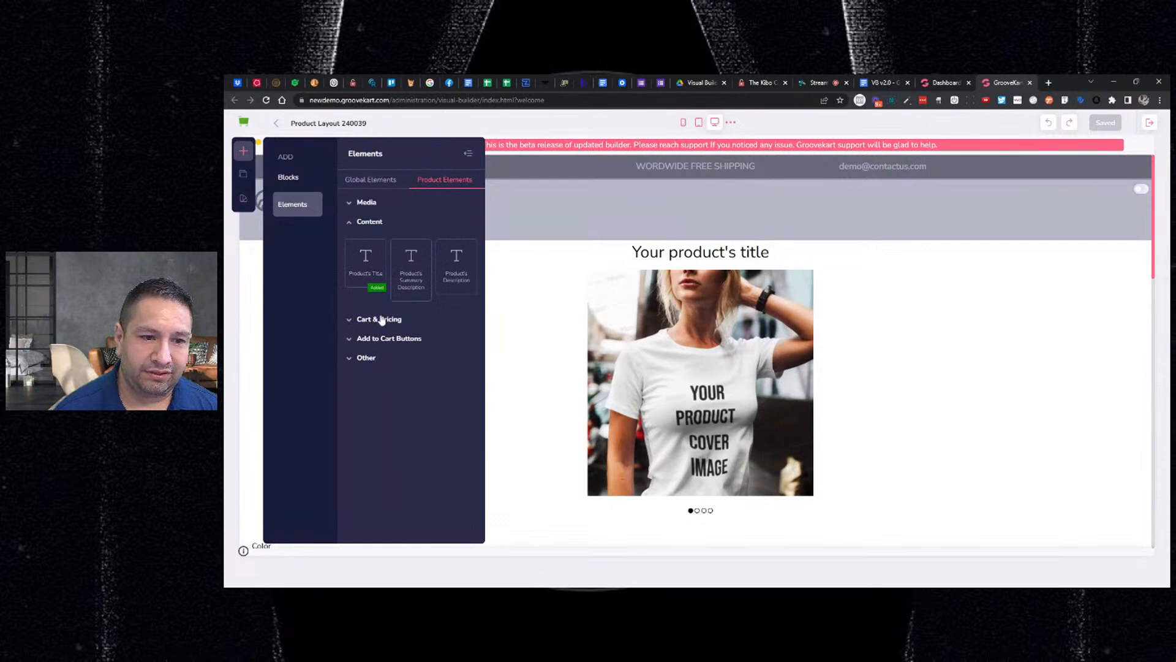
left_click(381, 316)
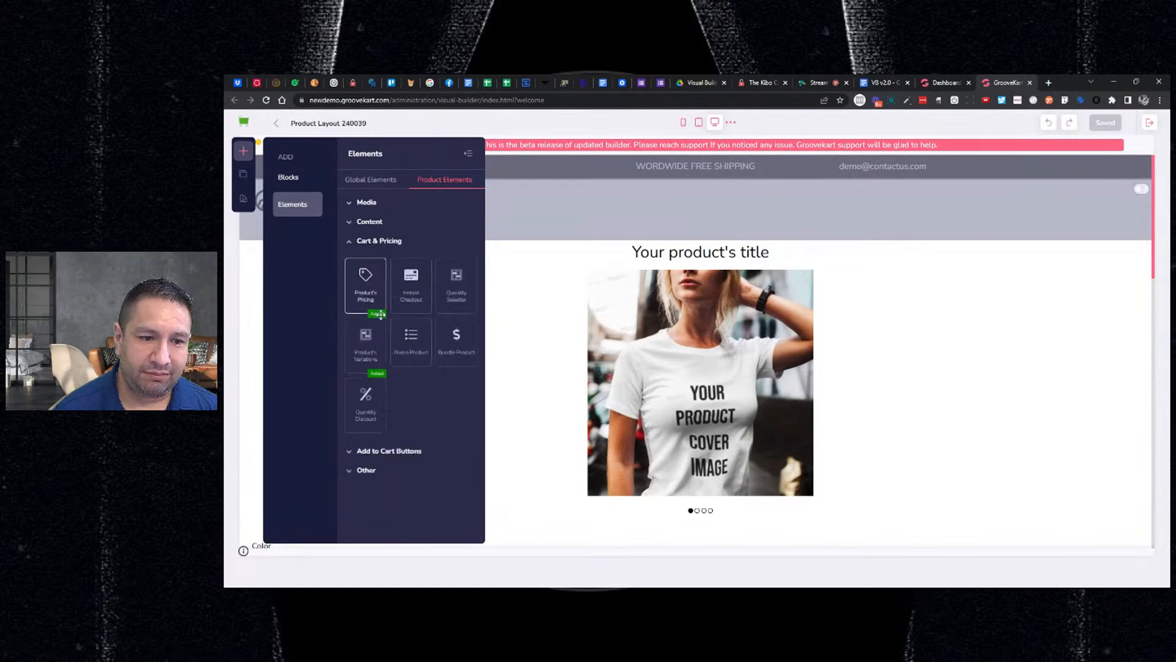
left_click(383, 455)
left_click(375, 417)
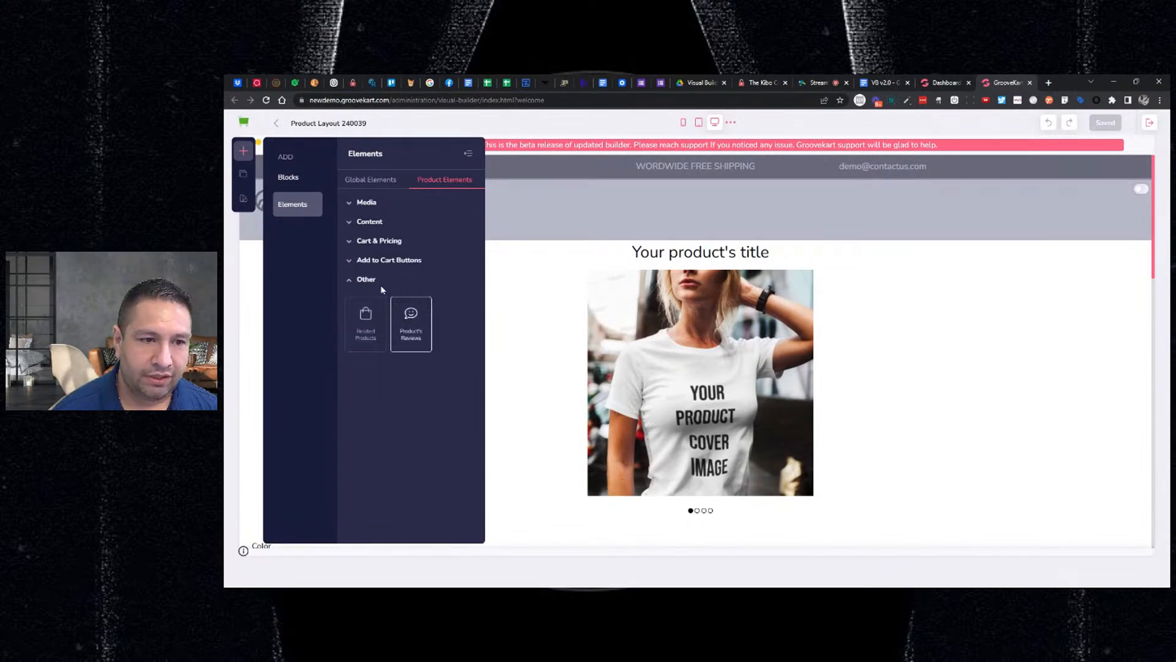
Switch to the VB v2.0 Google Docs notes and highlight "decreased amount of devices to" under Visual Builder UI/UX Updates.
left_click(886, 82)
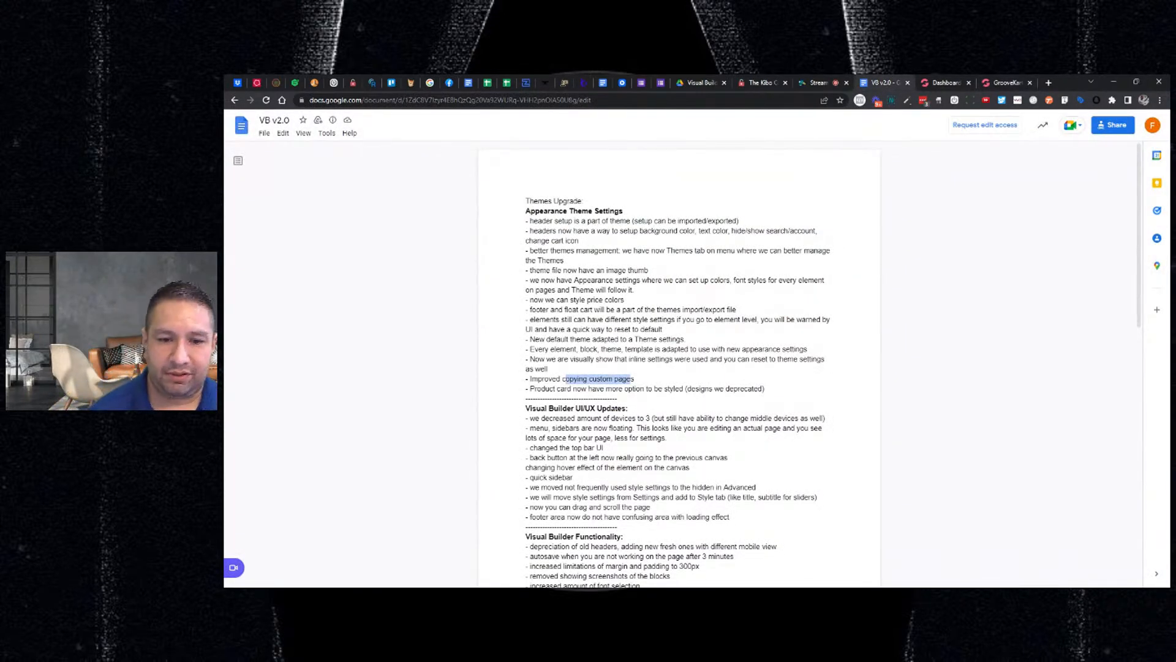
left_click(1004, 82)
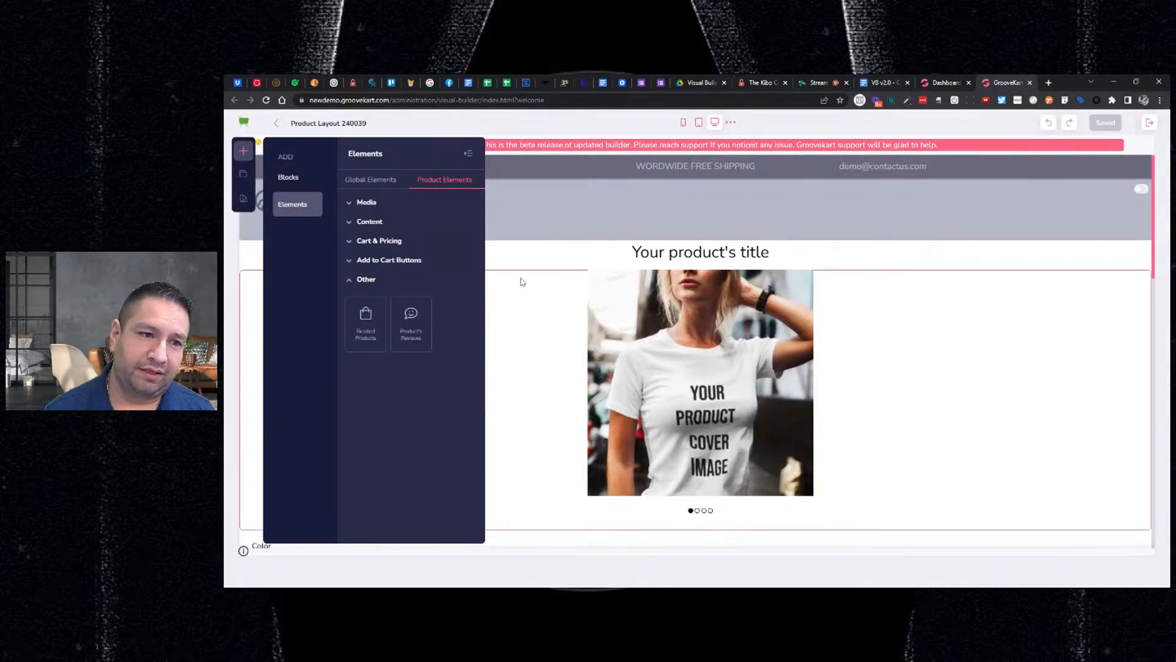
left_click(869, 85)
left_click(583, 201)
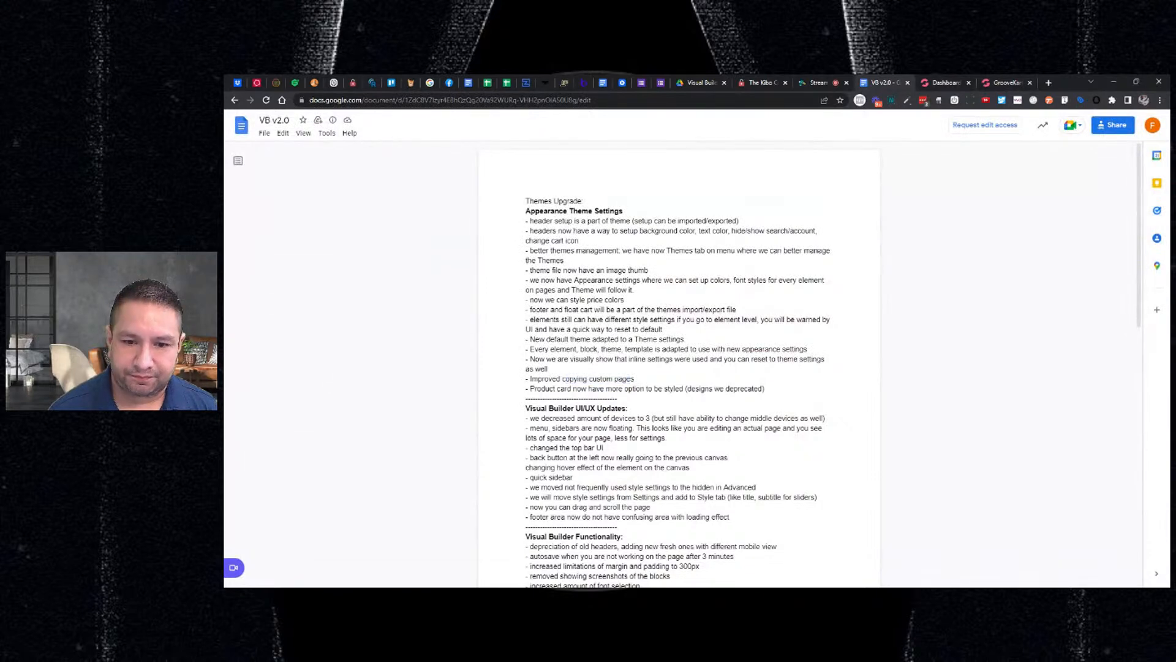
scroll(710, 526, "down", 3)
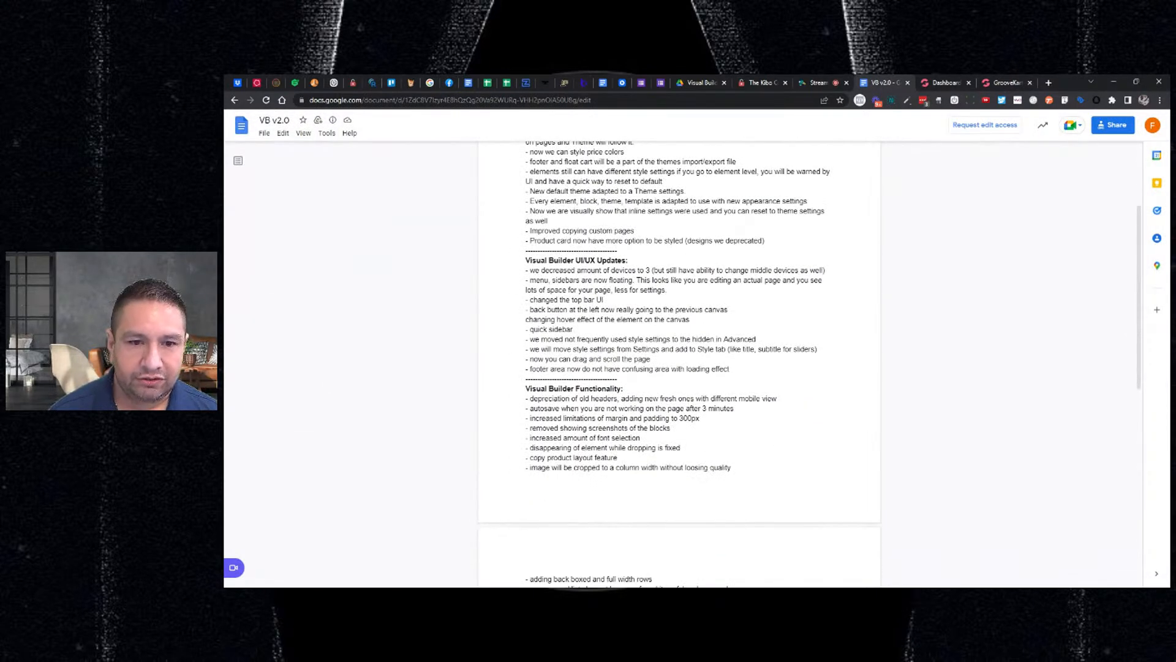
left_click_drag(549, 270, 636, 270)
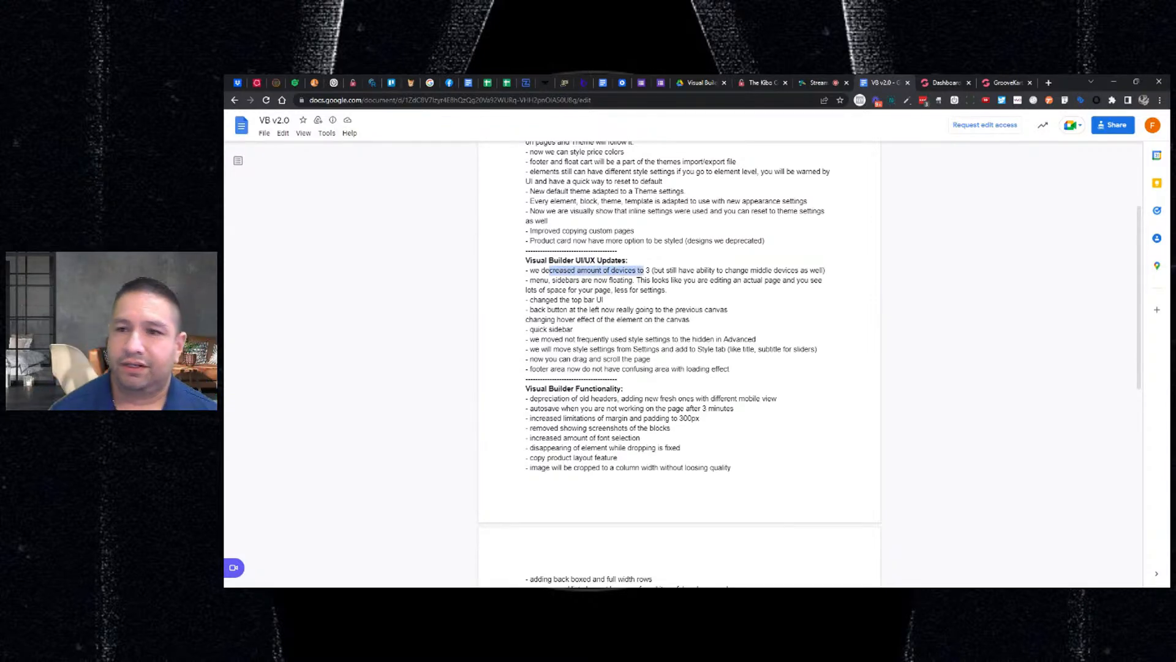
Return to the GrooveKart builder, reveal the additional device sizes and preview the cloned layout in landscape tablet view.
left_click(991, 84)
left_click(731, 124)
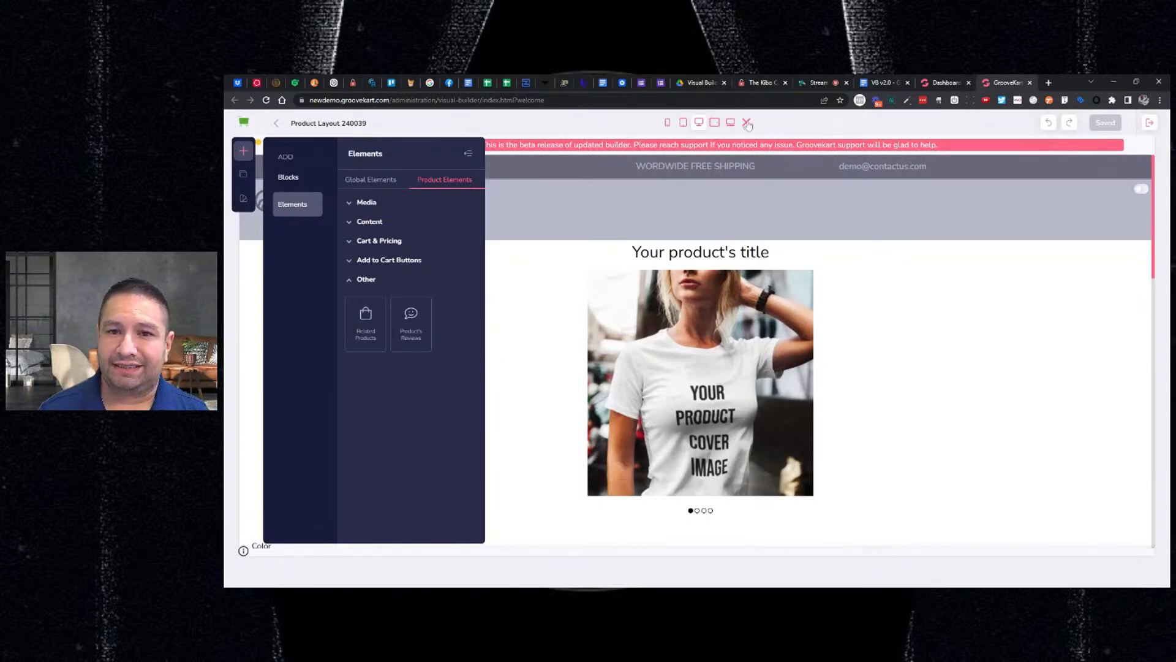
left_click(715, 125)
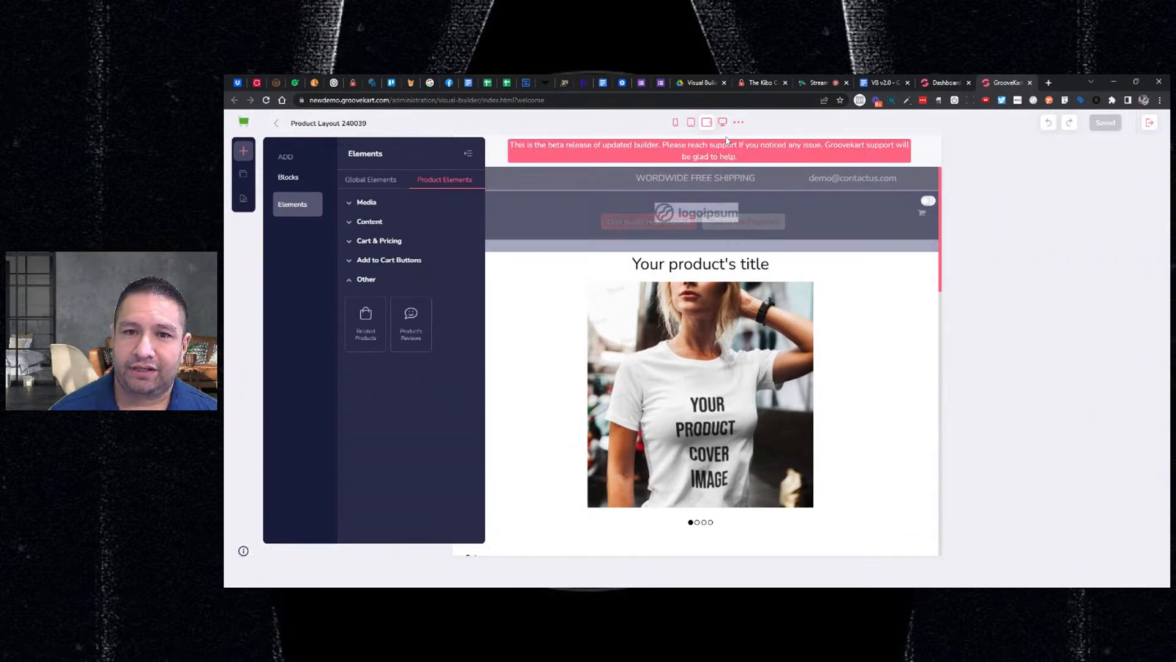
Glance at the VB v2.0 notes, then restore the builder's desktop preview and close the product elements list.
left_click(895, 85)
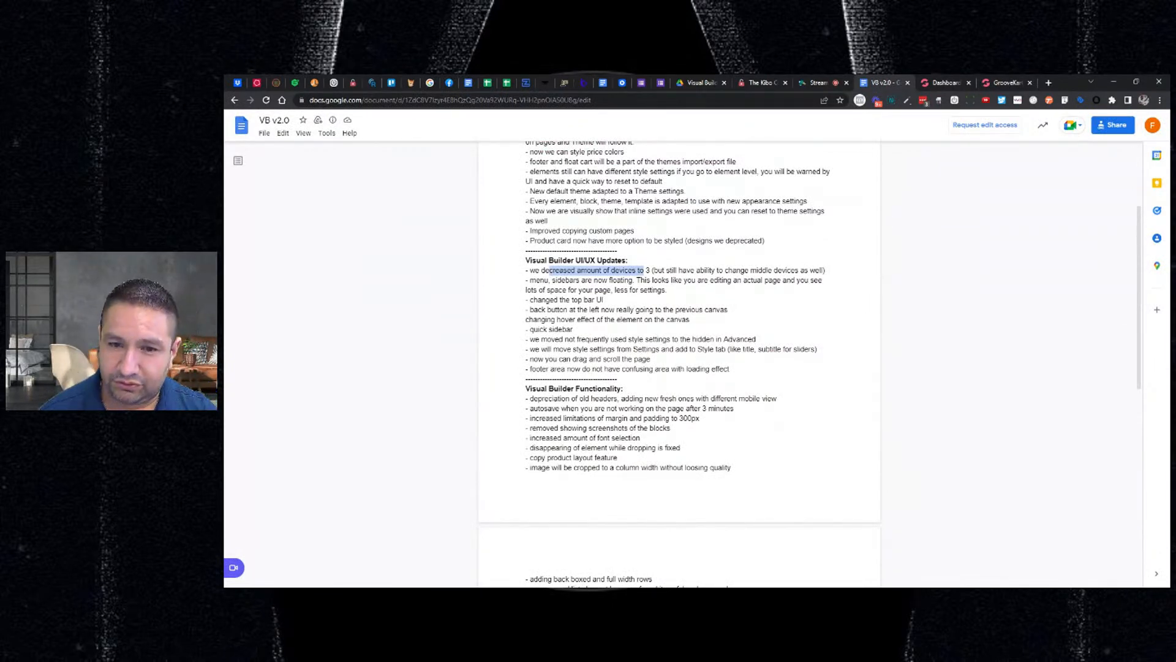
left_click(939, 86)
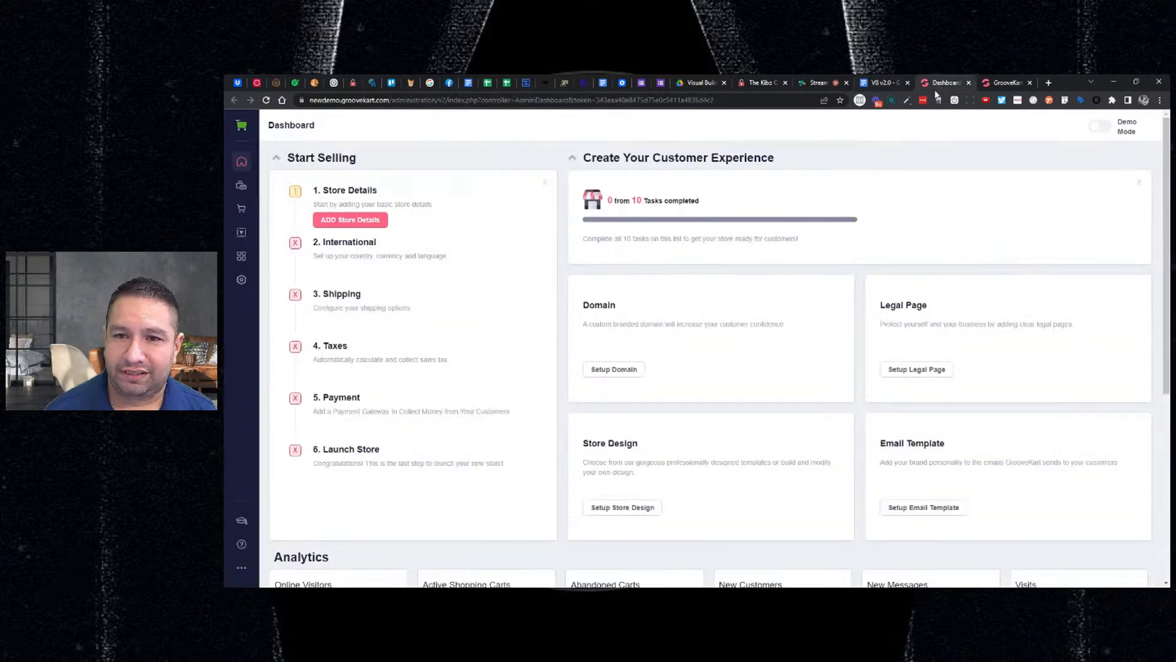
left_click(1005, 83)
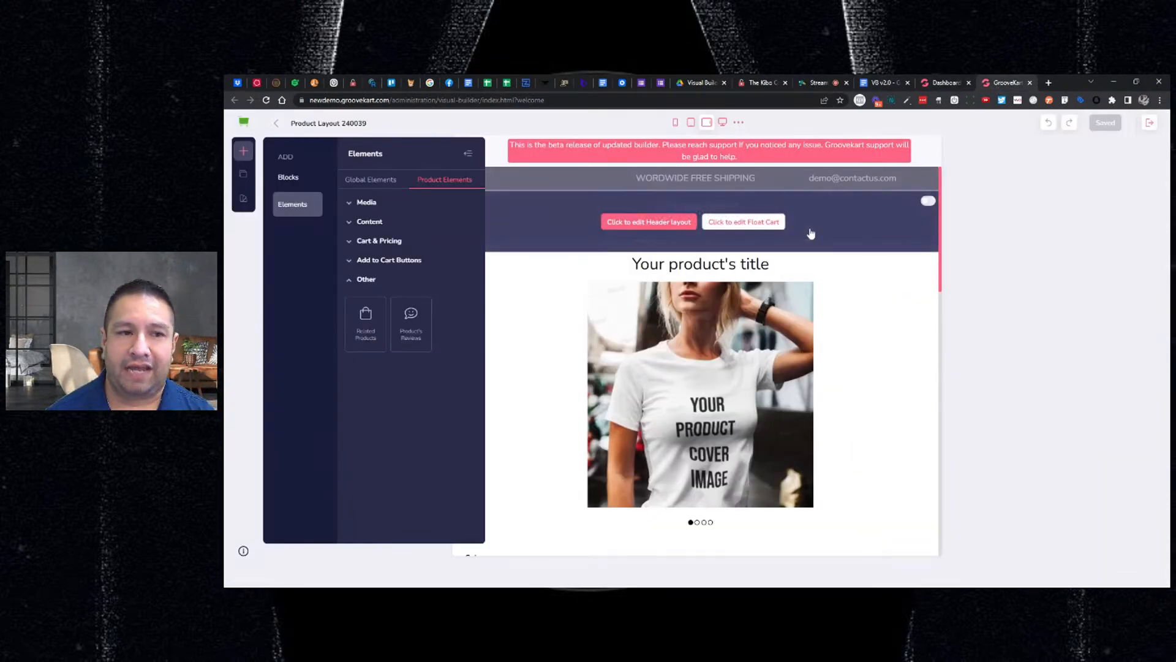
left_click(721, 123)
left_click(469, 153)
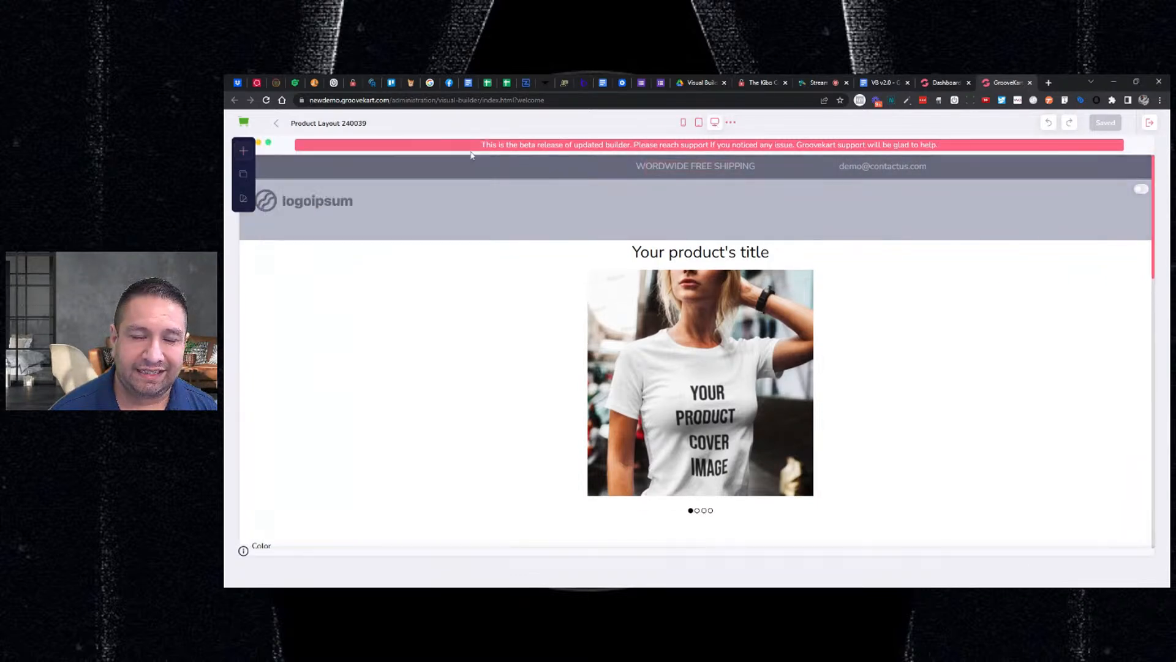
mouse_move(505, 216)
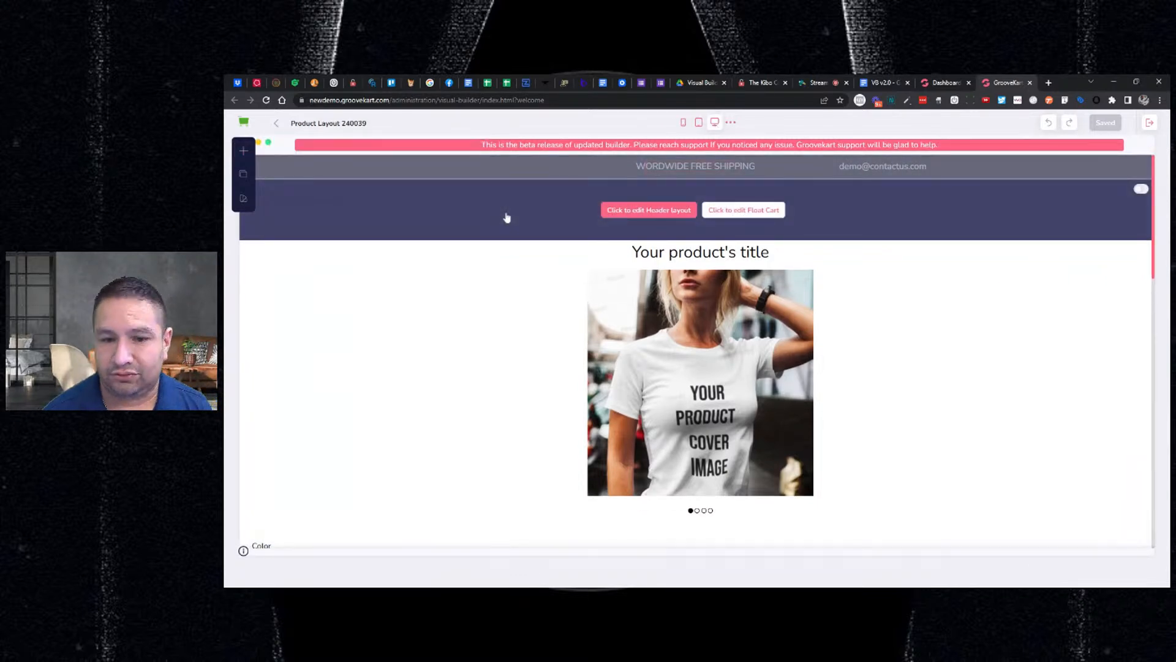
Glance at the VB v2.0 notes, return to the GrooveKart builder and open the product layout's top bar for editing.
mouse_move(789, 177)
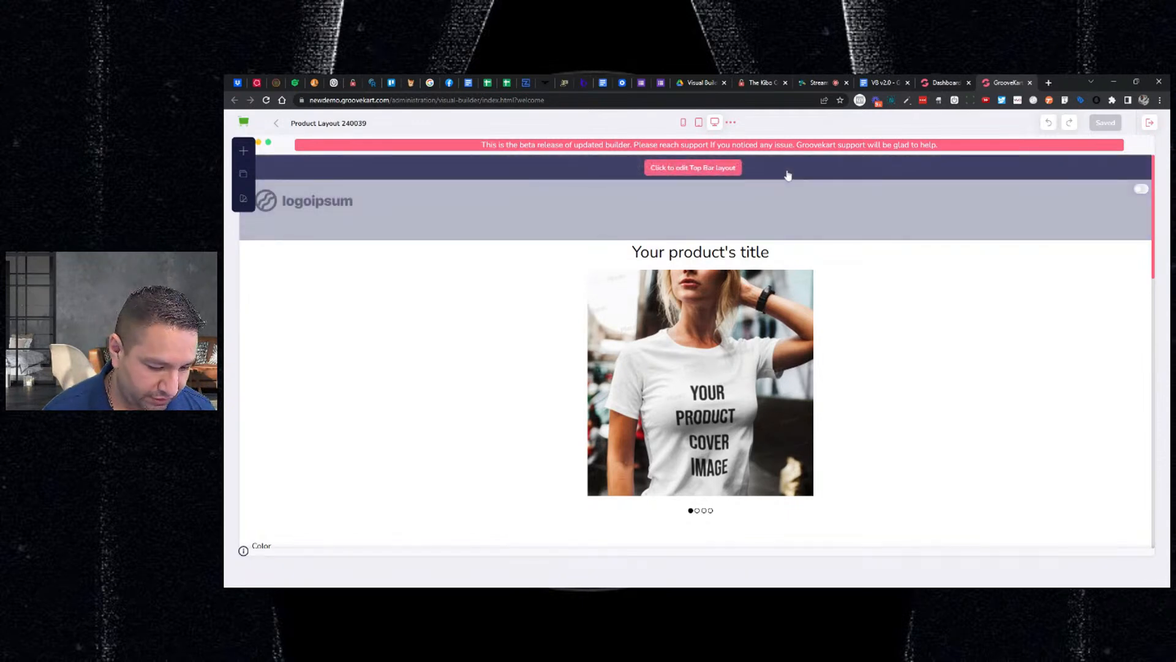
left_click(888, 84)
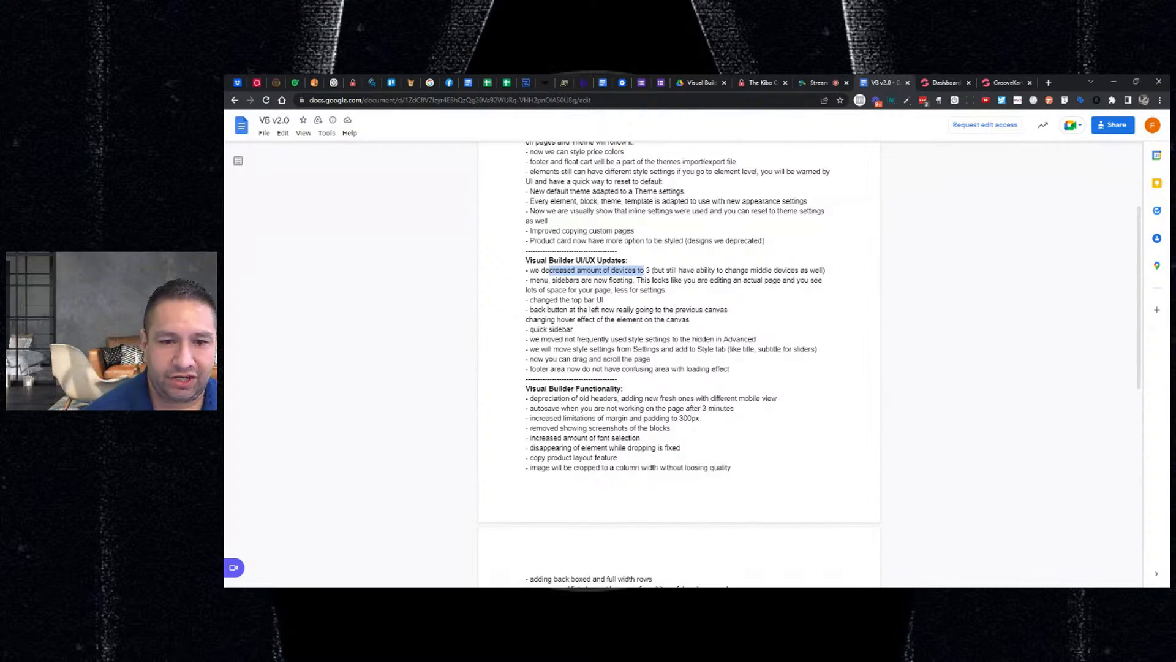
left_click(988, 84)
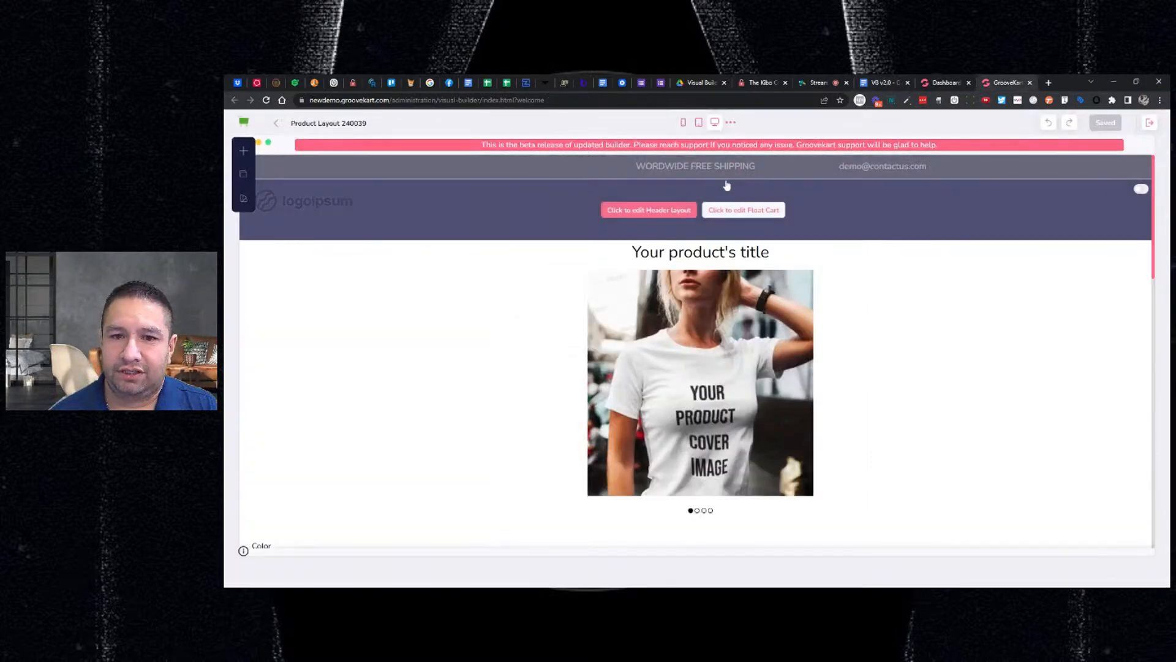
mouse_move(655, 172)
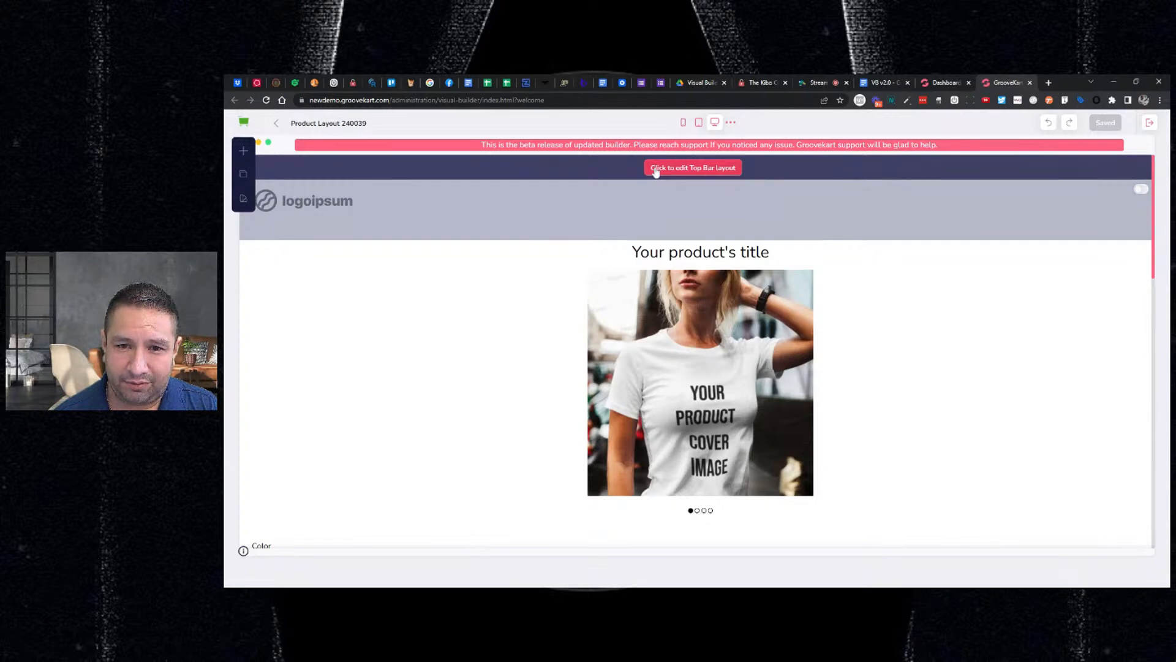
left_click(656, 169)
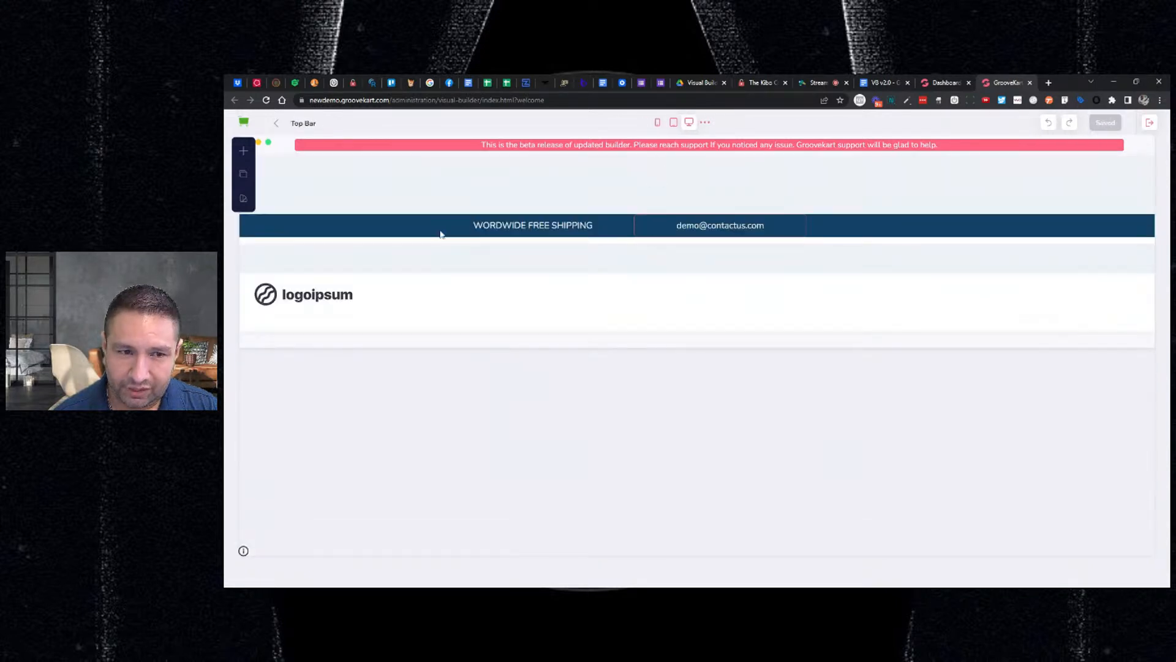
Change the background colour of the top bar's 3 Columns row to a dark pink shade and close its settings.
left_click(392, 222)
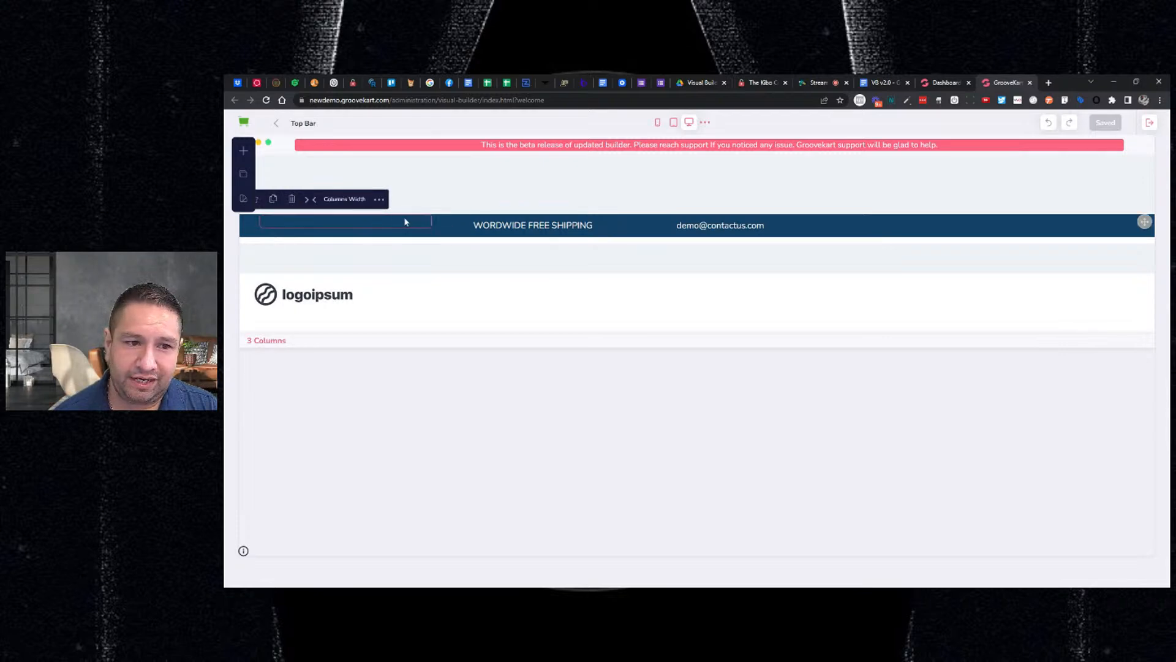
left_click(380, 200)
left_click(1127, 310)
mouse_move(1110, 354)
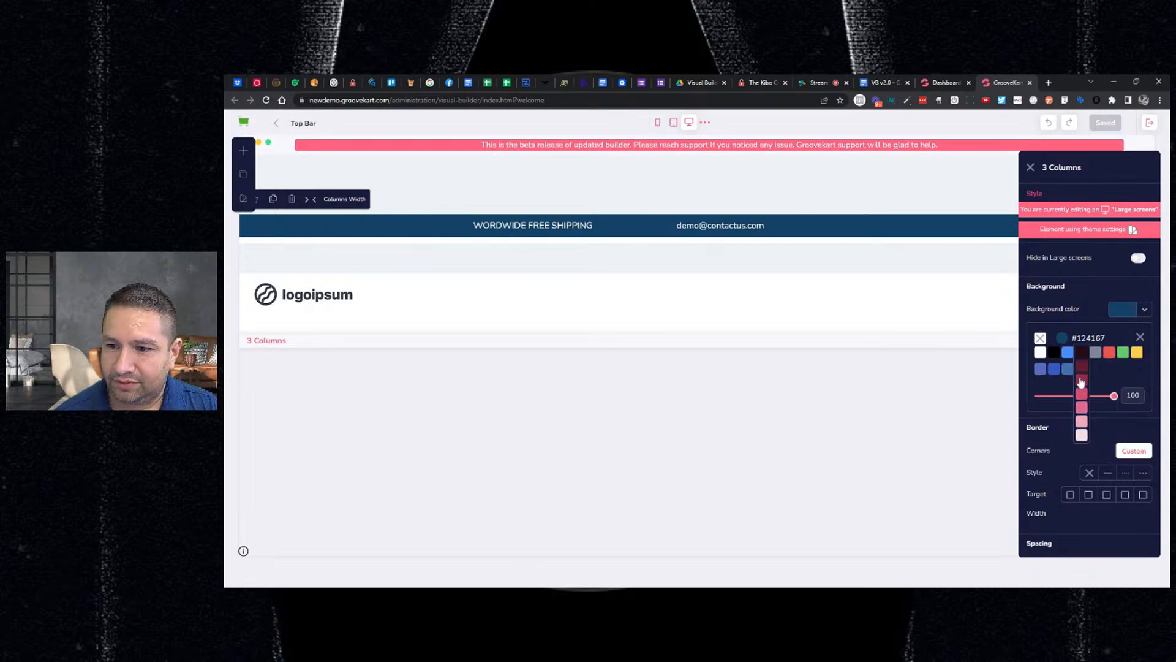
left_click(1083, 393)
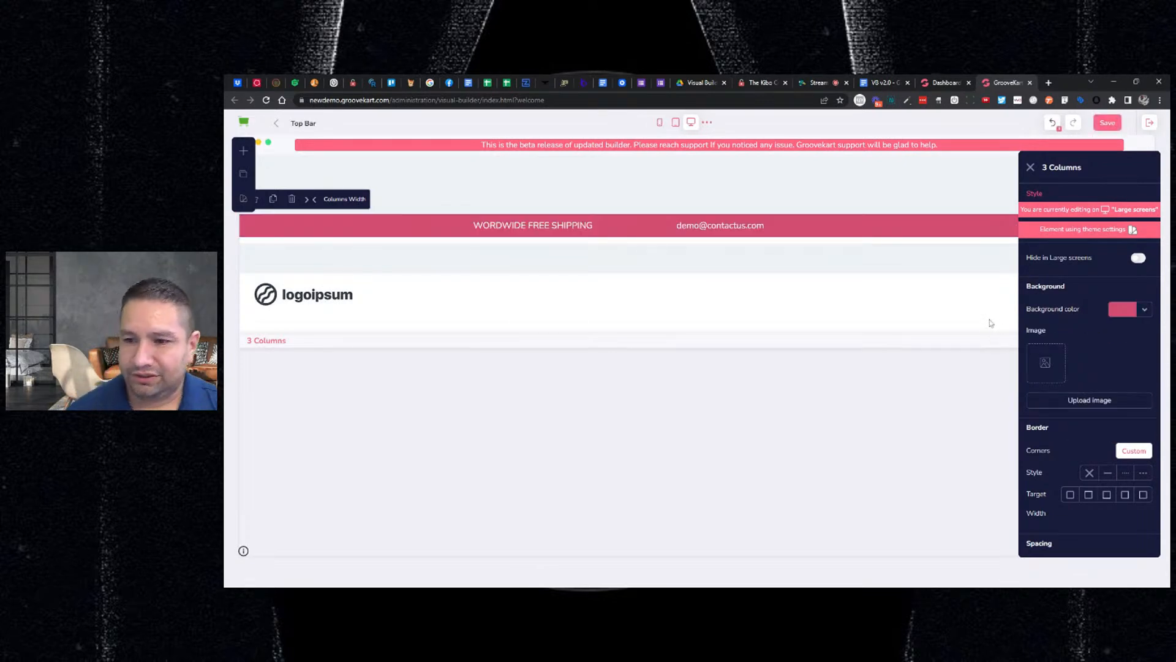
scroll(1068, 337, "down", 3)
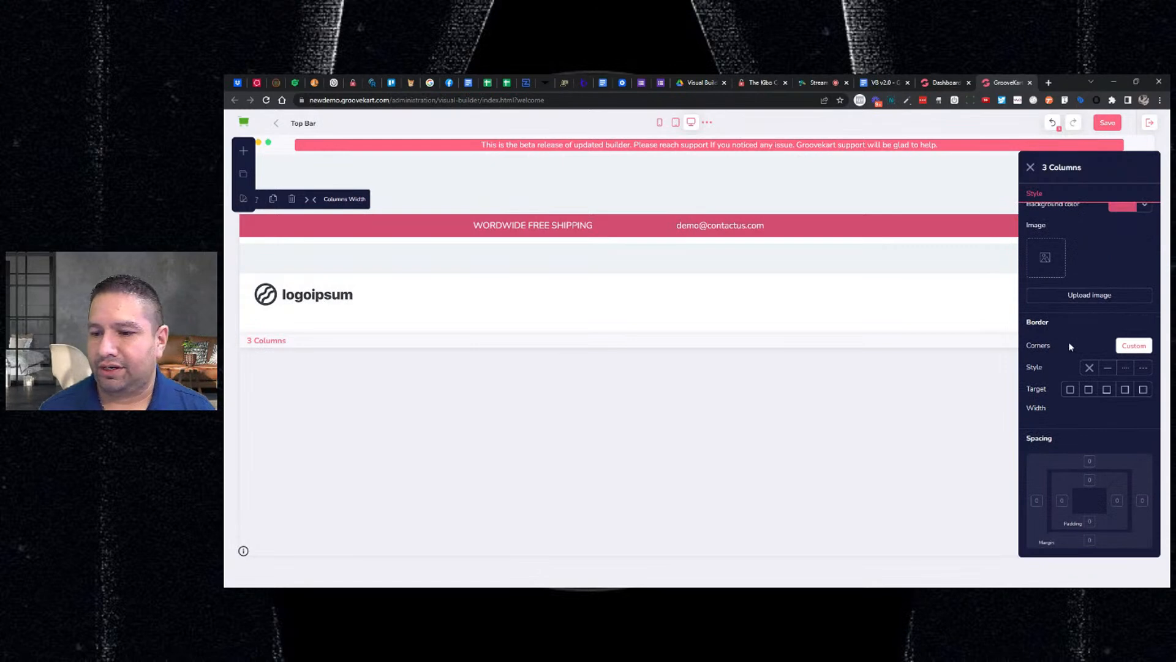
scroll(1074, 361, "up", 3)
left_click(1031, 168)
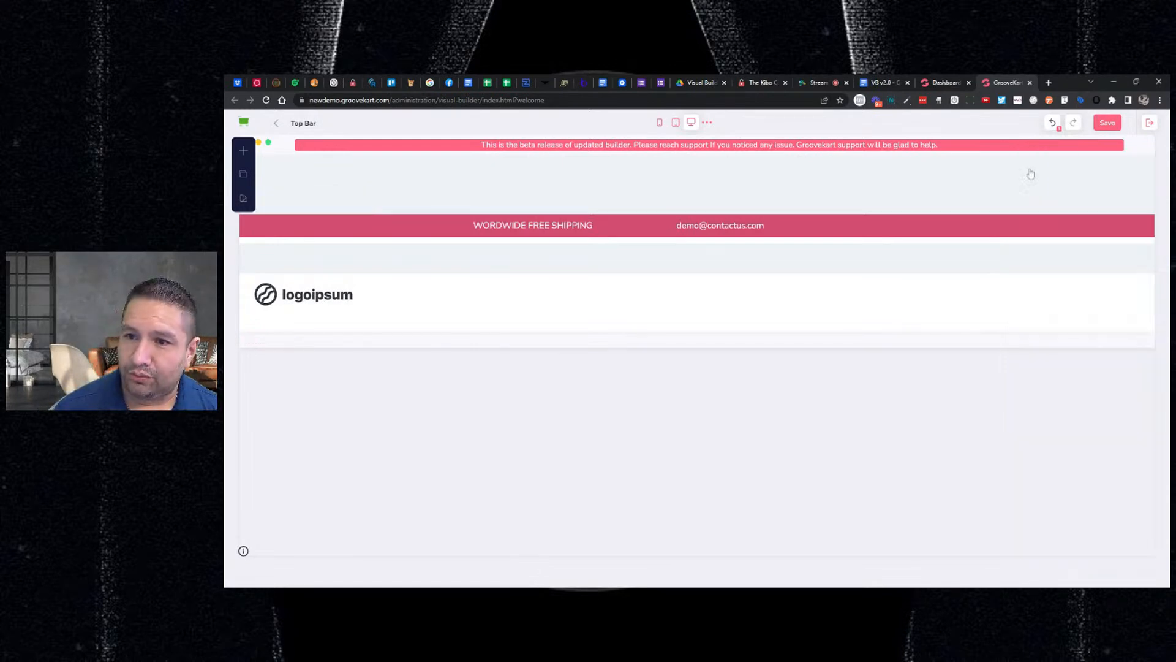
Save the top bar and go back through Product Layout 240039 to the DEMO layout.
left_click(1108, 123)
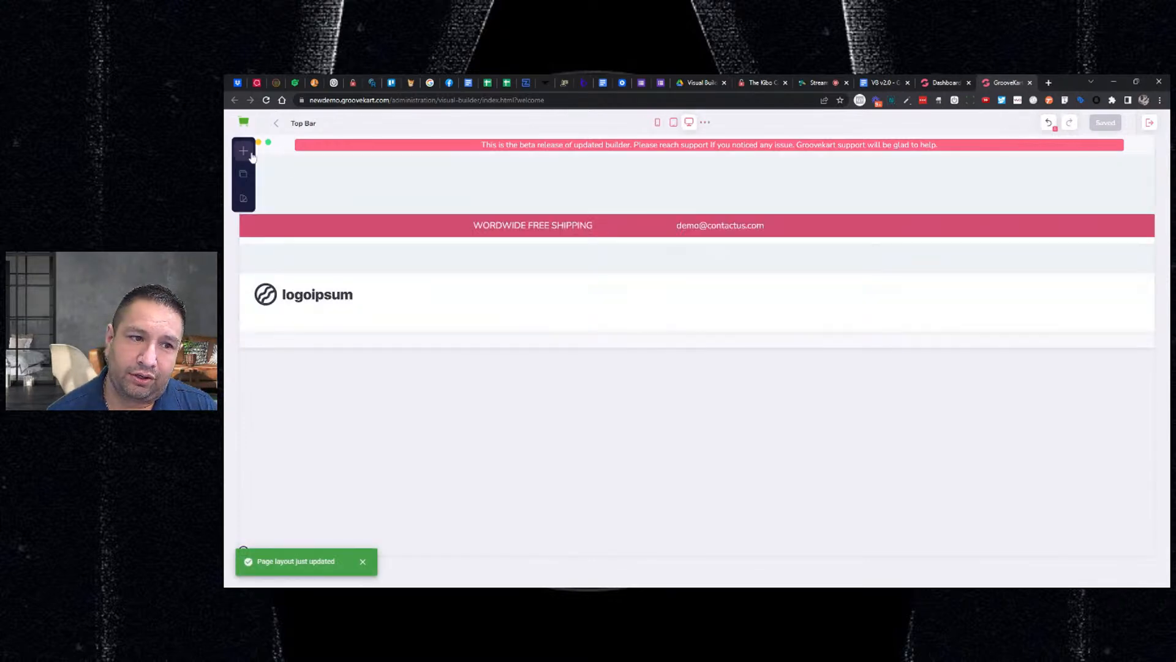
left_click(275, 125)
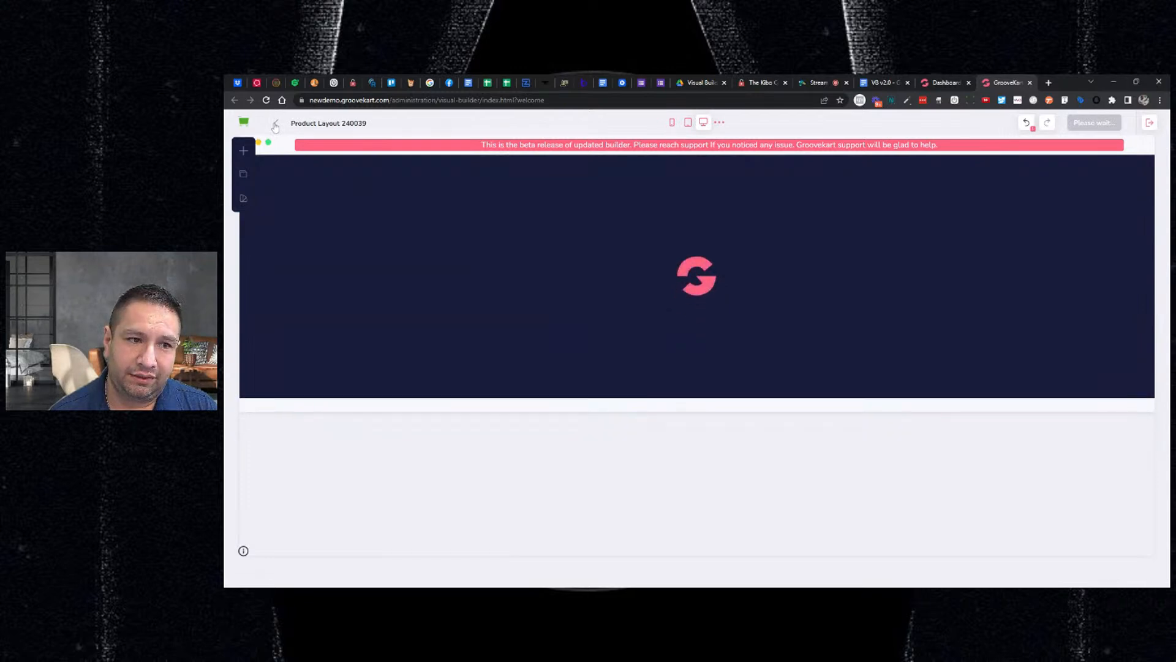
left_click(277, 126)
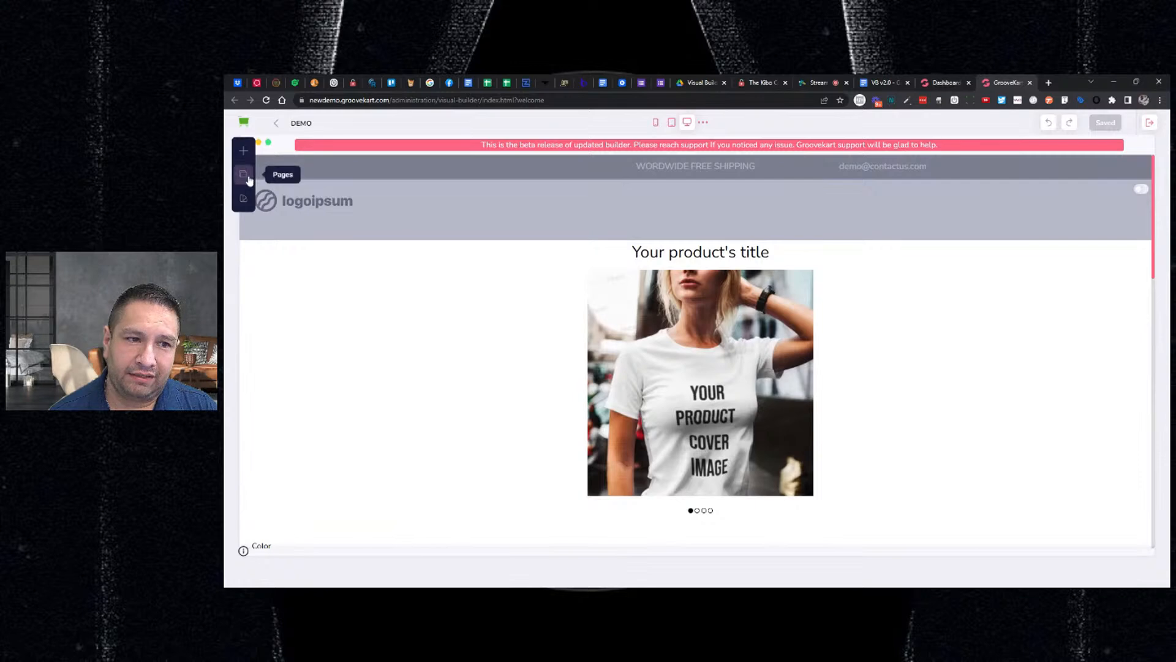
Open the Homepage in the builder from the list of store pages.
left_click(244, 174)
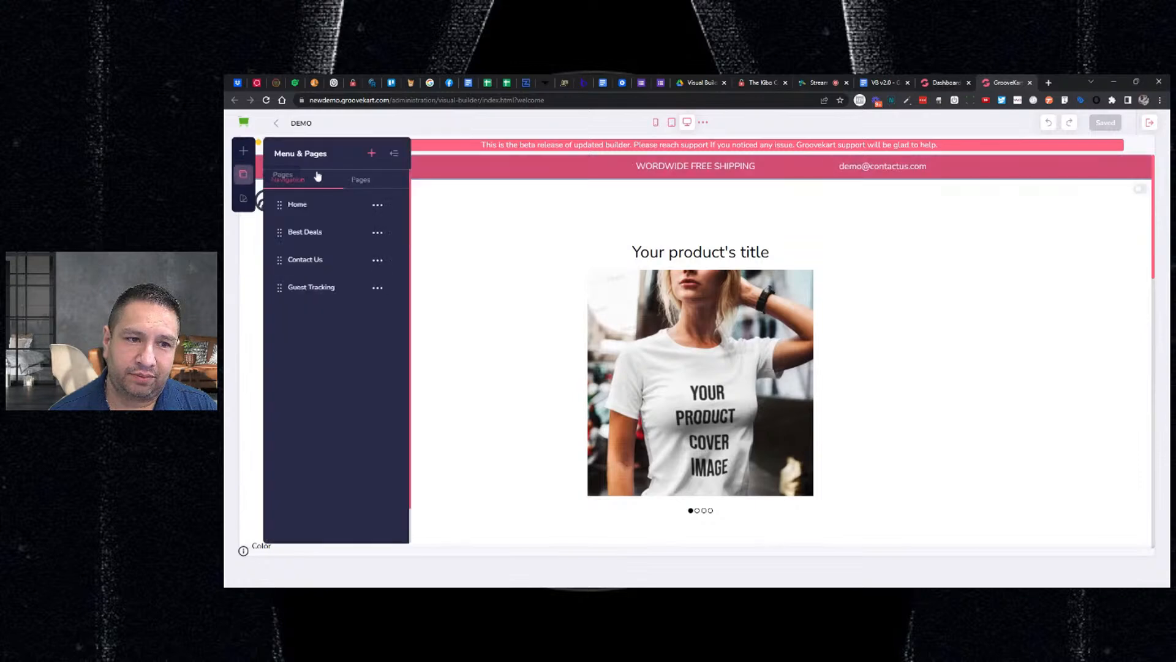
left_click(363, 180)
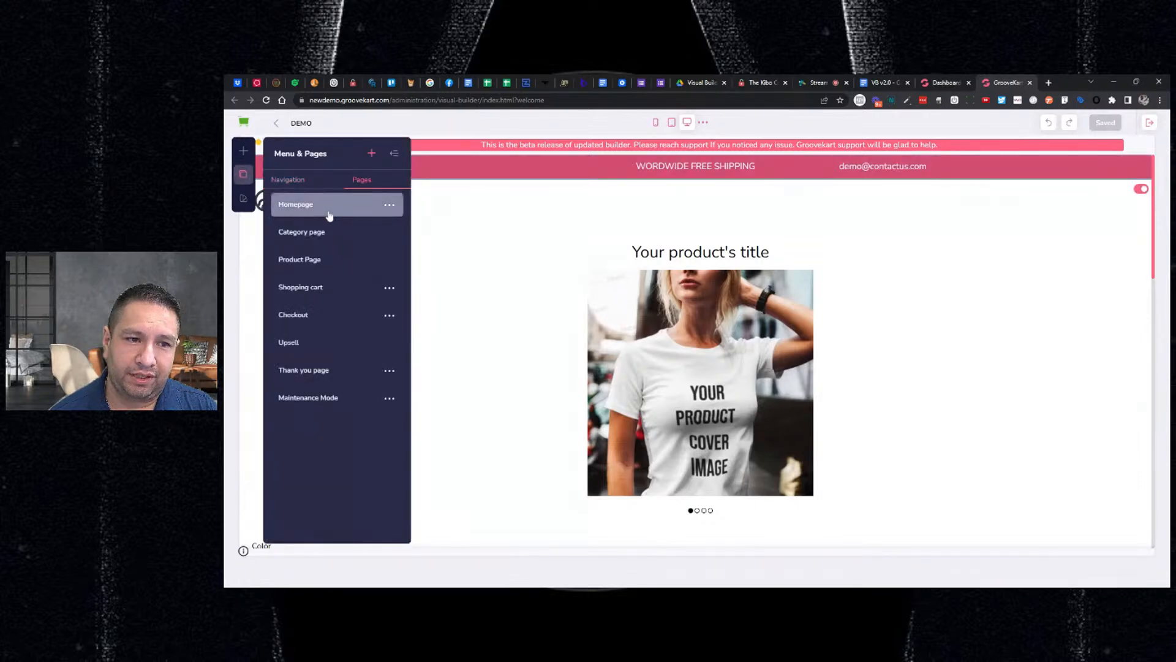
left_click(329, 212)
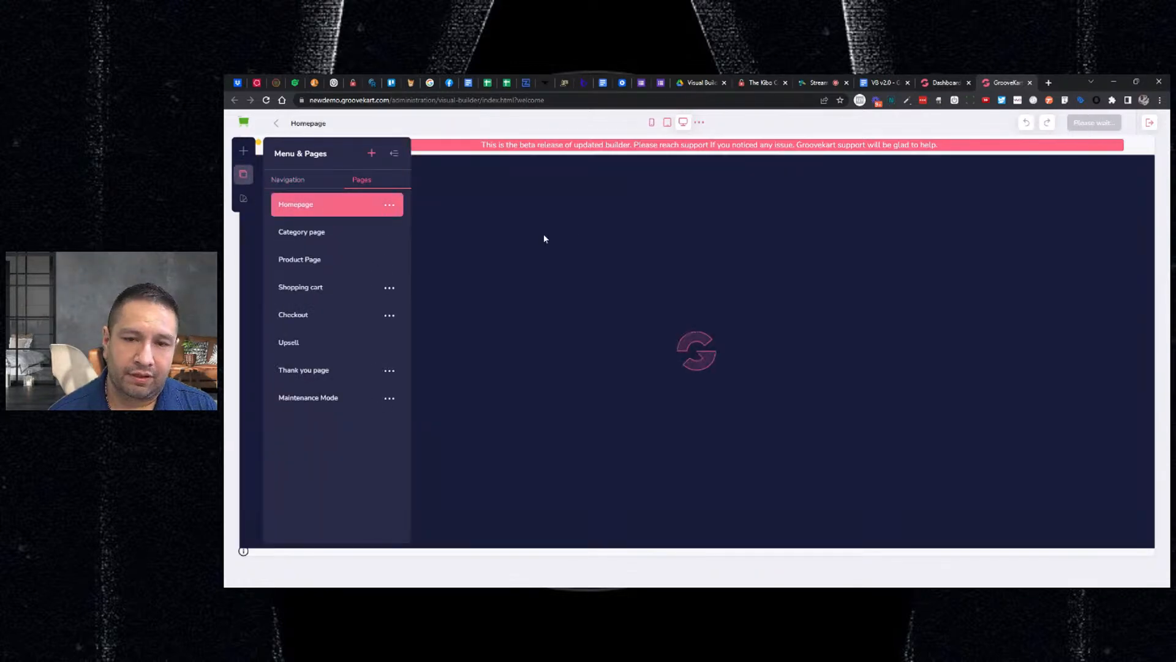
scroll(674, 310, "down", 4)
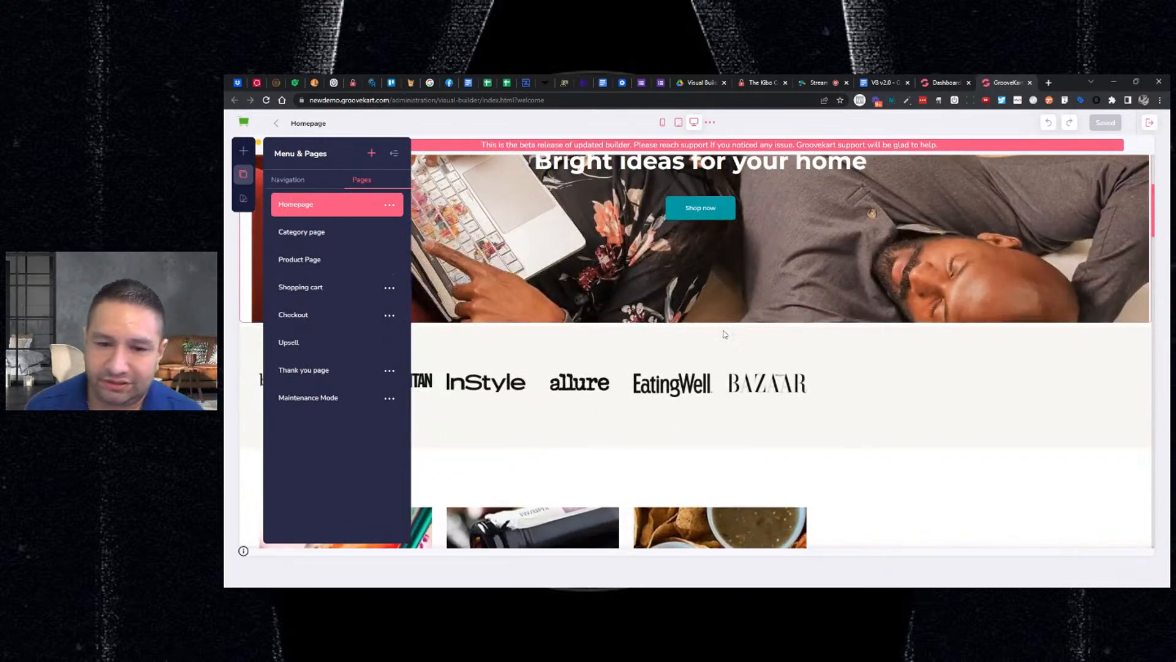
Review the background, border and spacing settings of the homepage's 6 Columns row with the magazine logos.
left_click(833, 303)
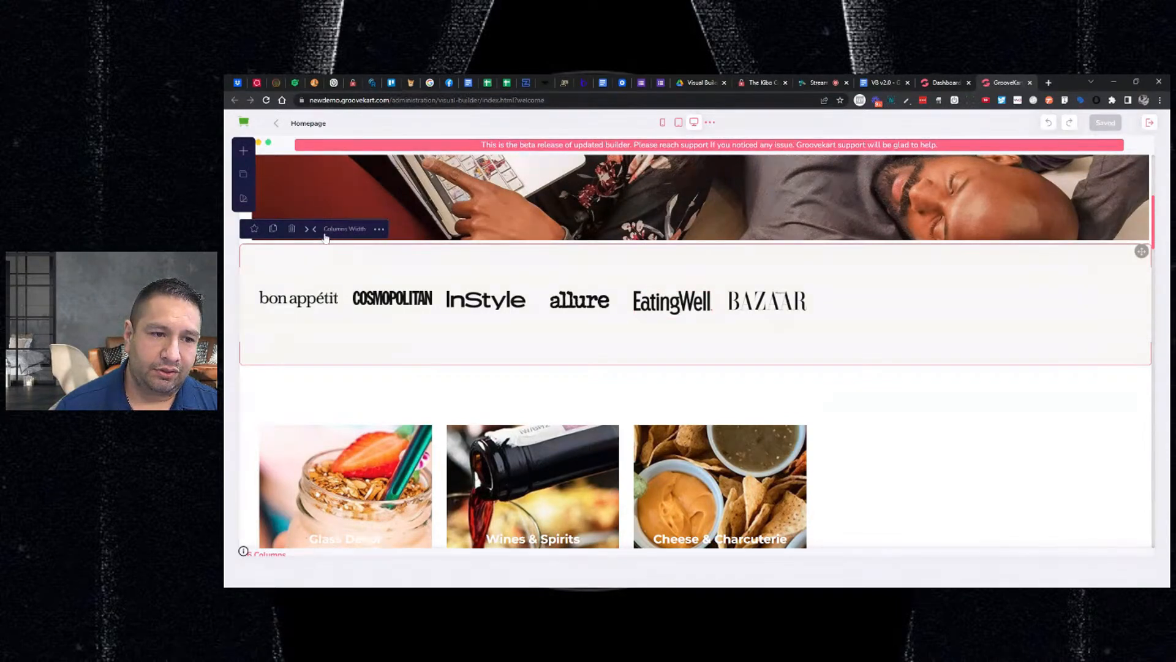
left_click(379, 229)
scroll(1105, 361, "down", 3)
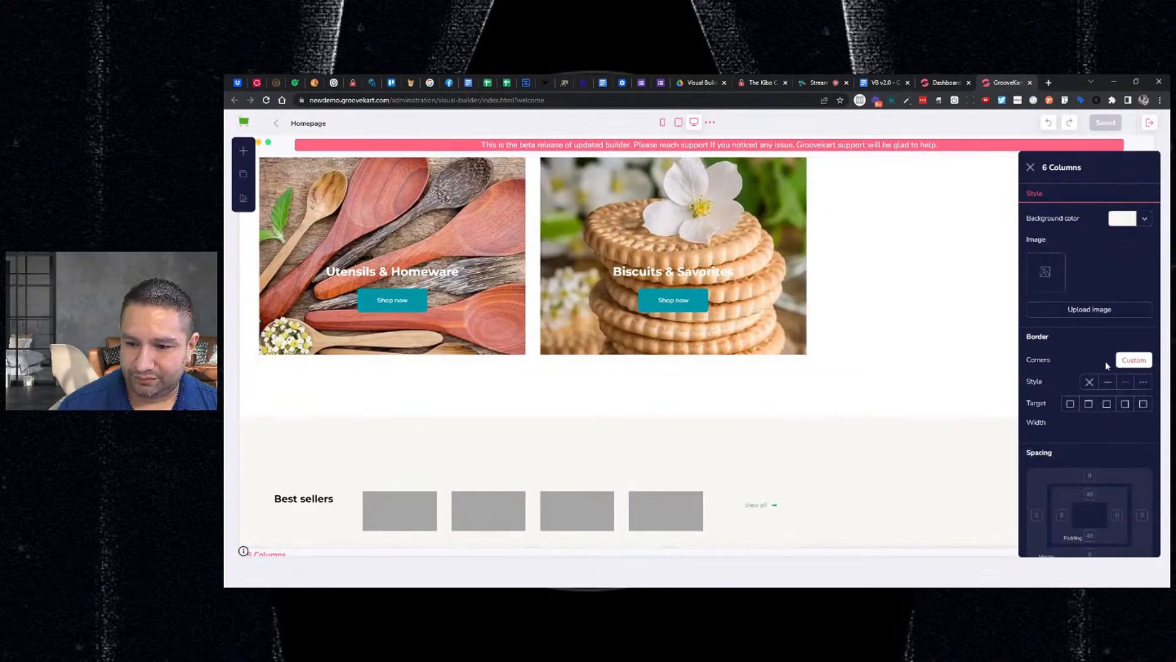
scroll(1114, 356, "down", 1)
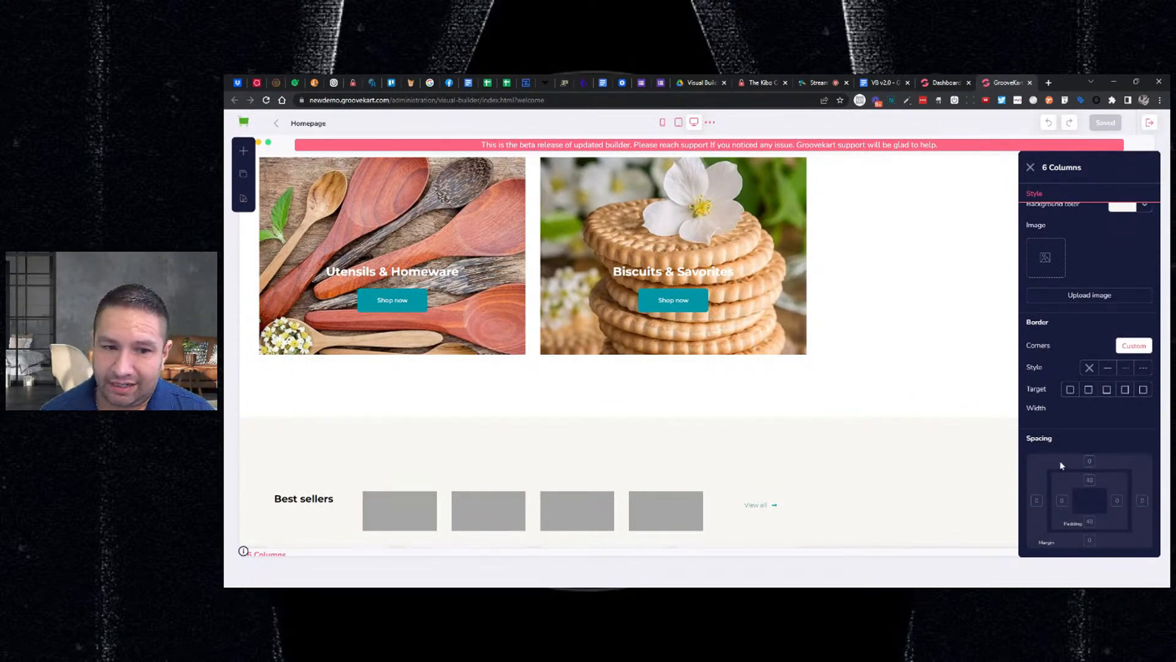
scroll(1062, 469, "up", 4)
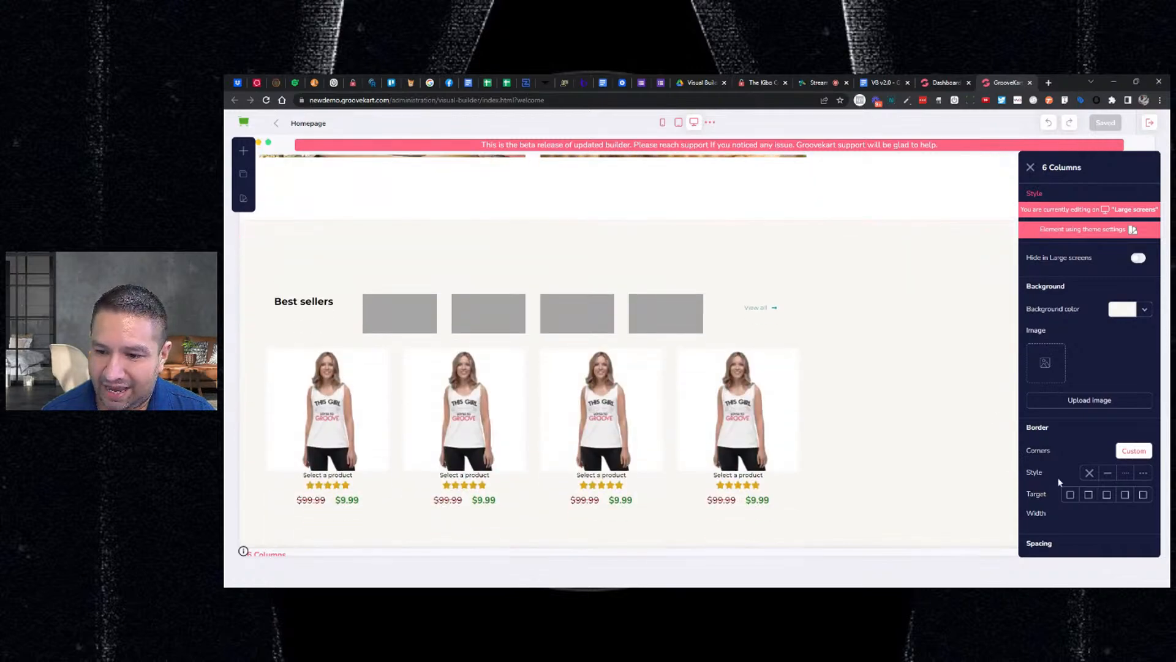
scroll(911, 386, "up", 5)
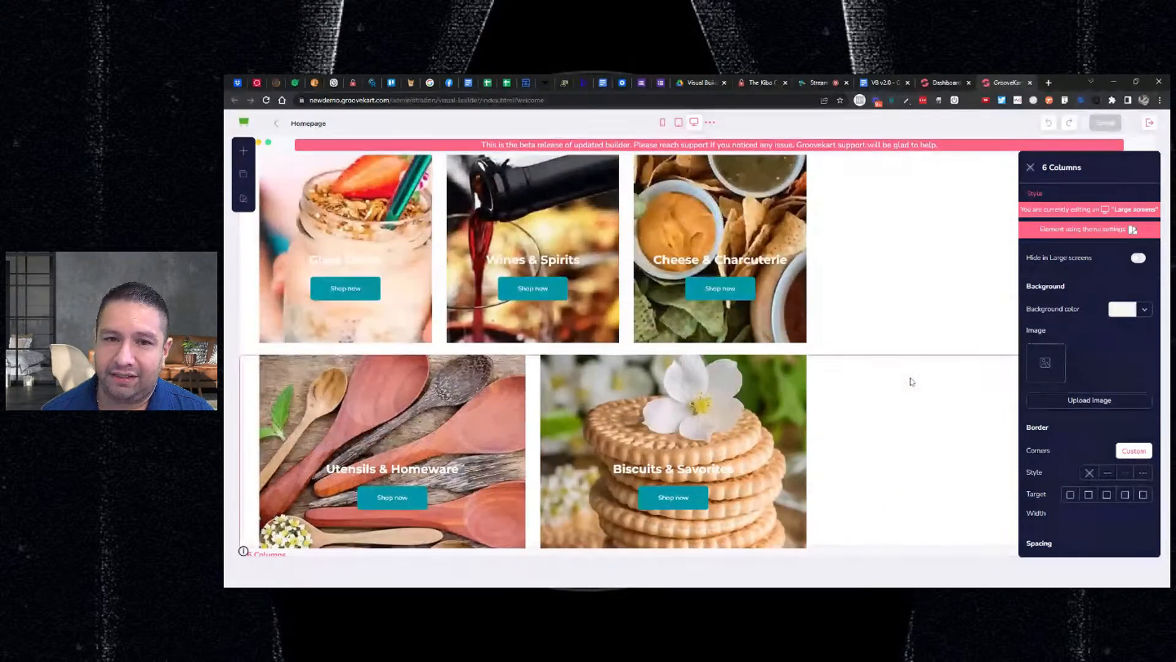
scroll(911, 381, "up", 3)
Set the top padding to 300 on the 3 Columns row holding Glass Decor, Wines & Spirits and Cheese & Charcuterie.
left_click(905, 383)
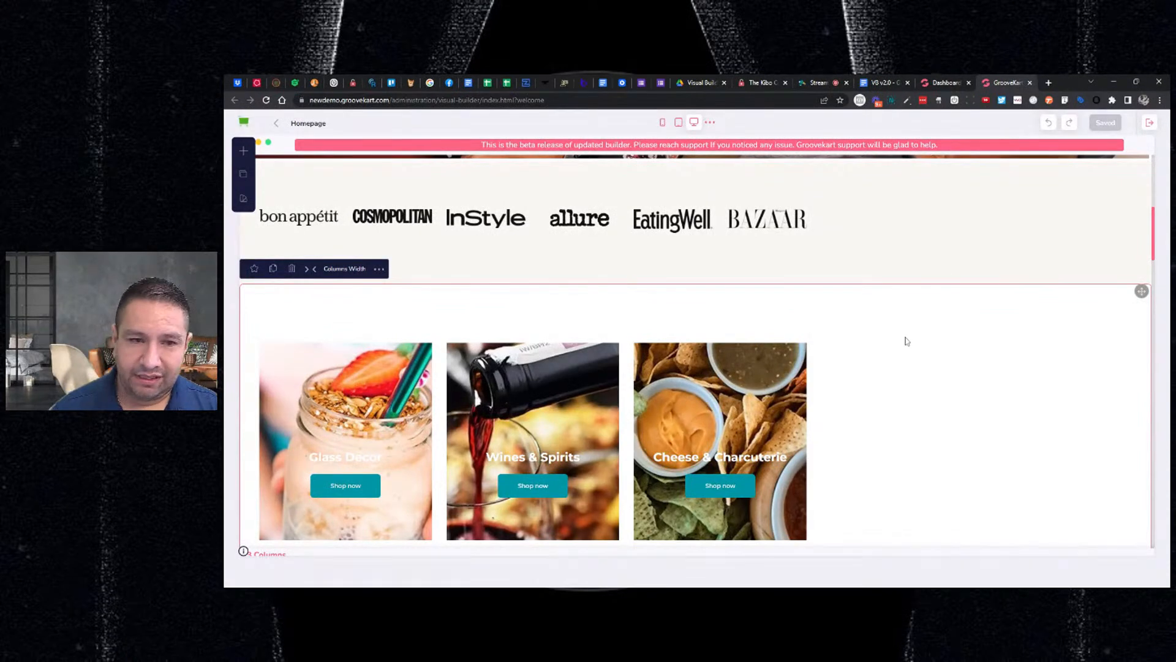
left_click(380, 269)
scroll(1102, 416, "down", 2)
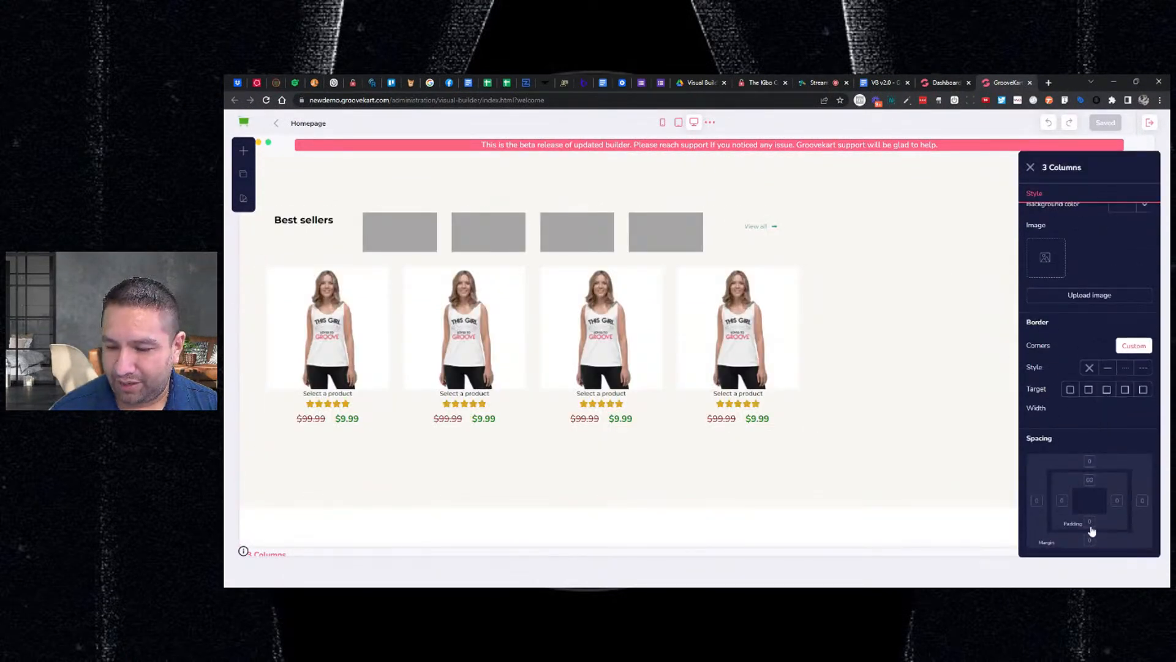
left_click(1090, 483)
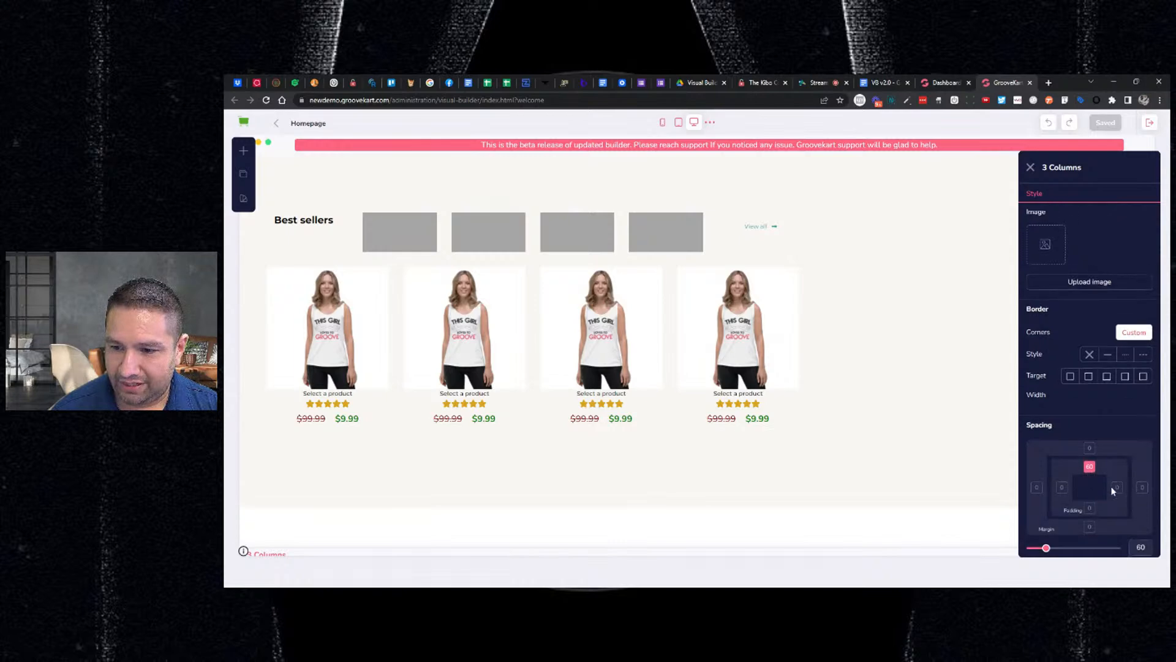
left_click_drag(1049, 543, 1123, 544)
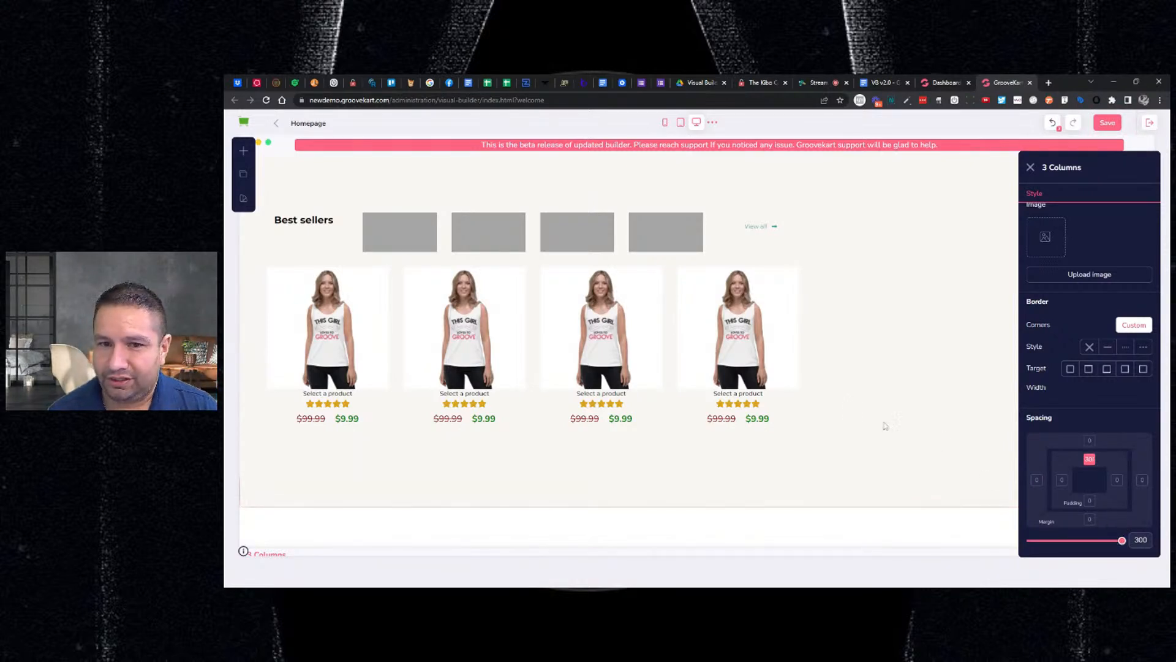
scroll(853, 404, "up", 3)
scroll(854, 405, "down", 2)
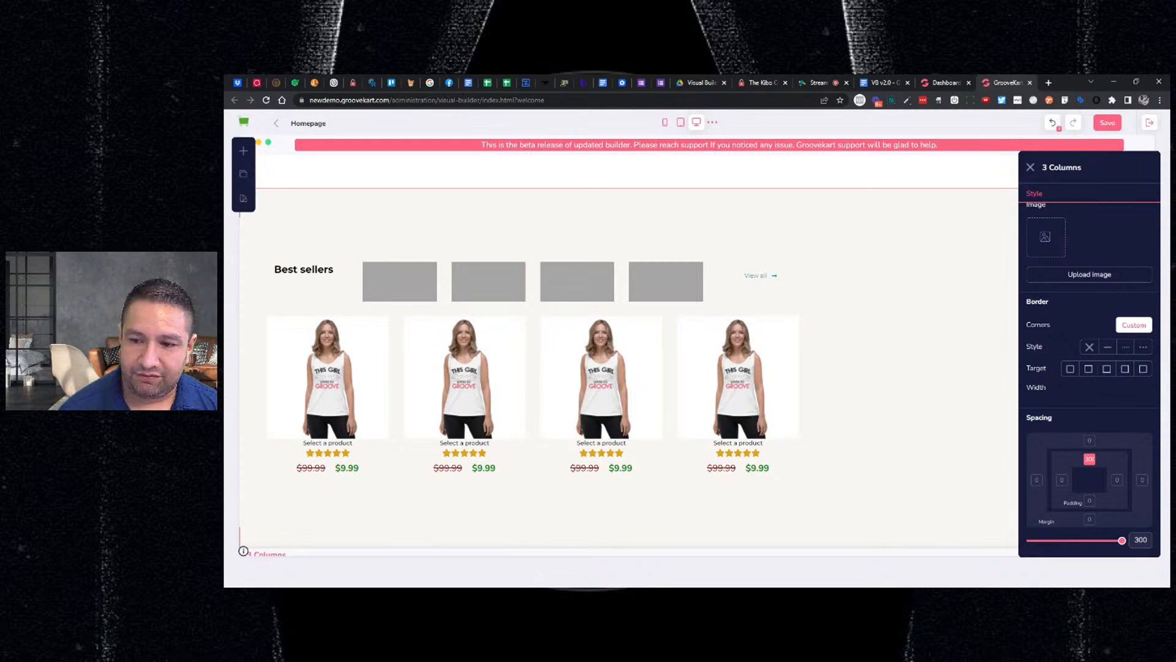
Switch to the VB v2.0 Google Docs notes and highlight part of the line about the back button under Visual Builder UI/UX Updates.
left_click(885, 83)
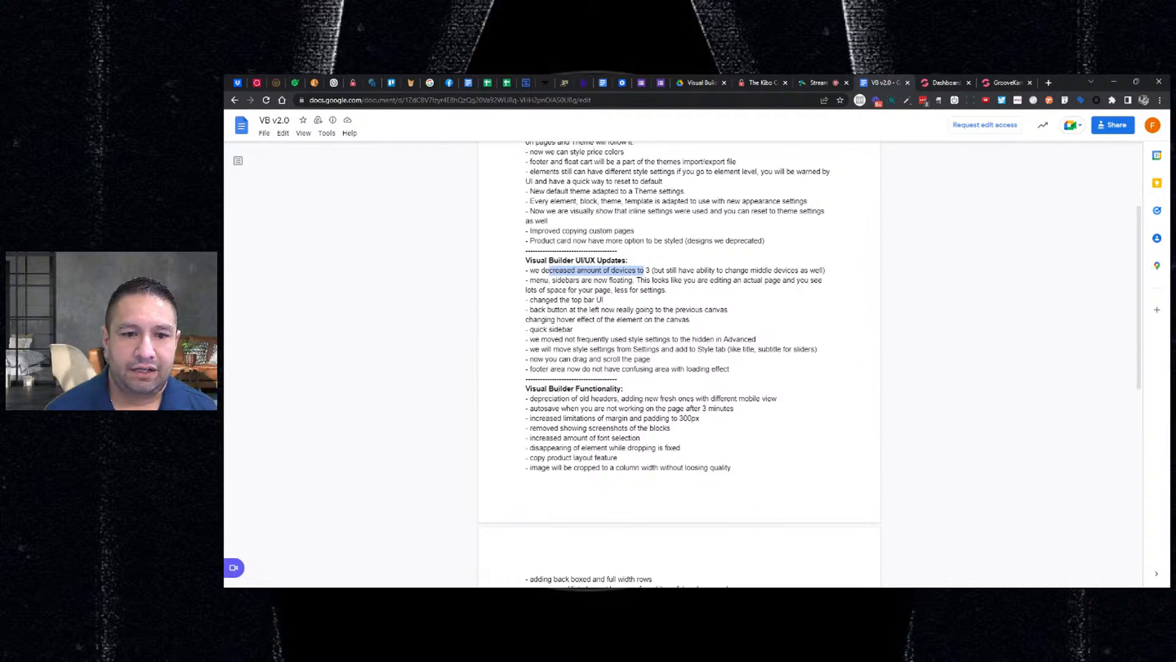
left_click_drag(539, 310, 622, 310)
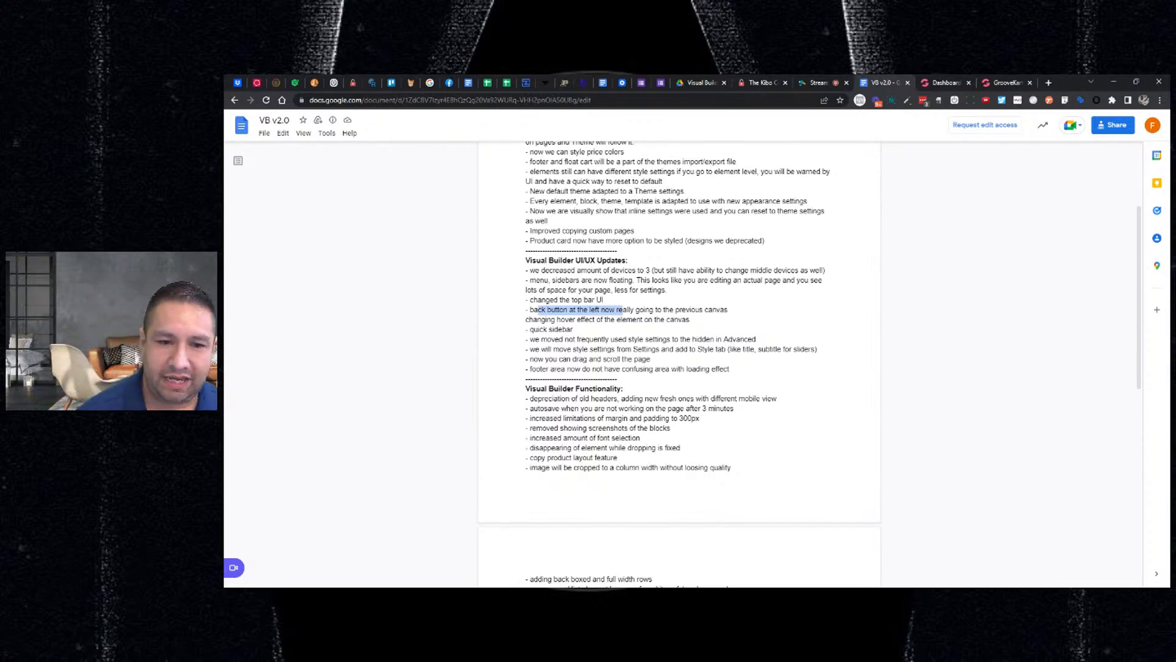
Return to the GrooveKart builder and review the style settings of the 4 Columns row in the homepage's Featured section.
left_click(987, 84)
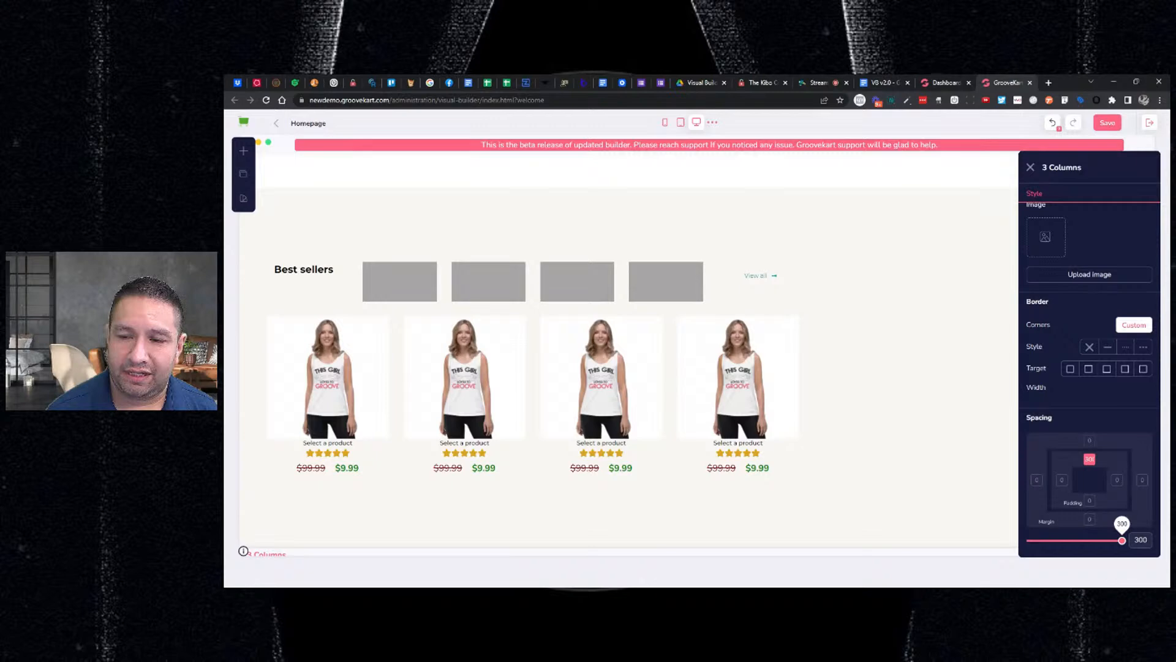
left_click(1032, 168)
scroll(791, 331, "down", 8)
scroll(789, 332, "up", 3)
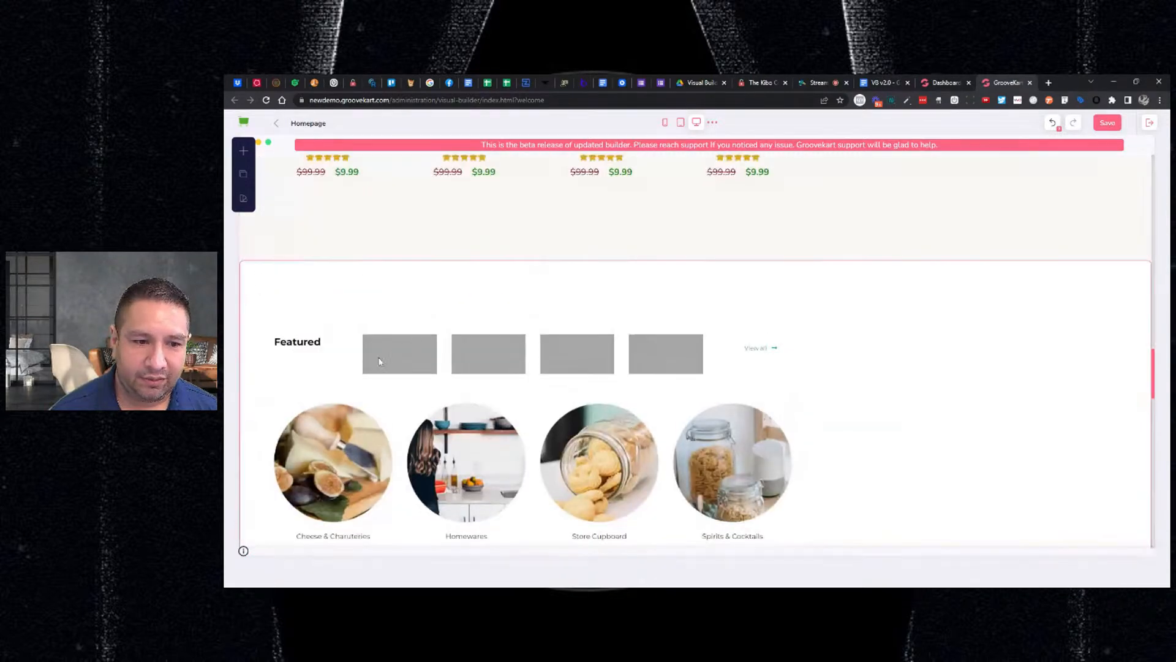
left_click(317, 402)
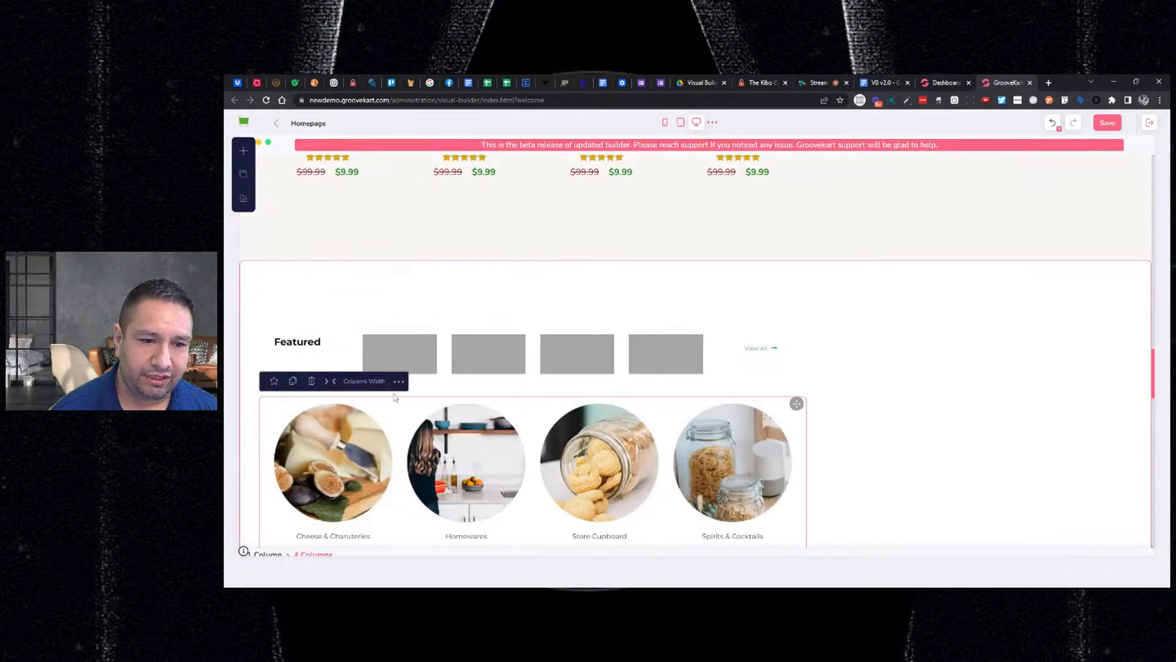
left_click(399, 381)
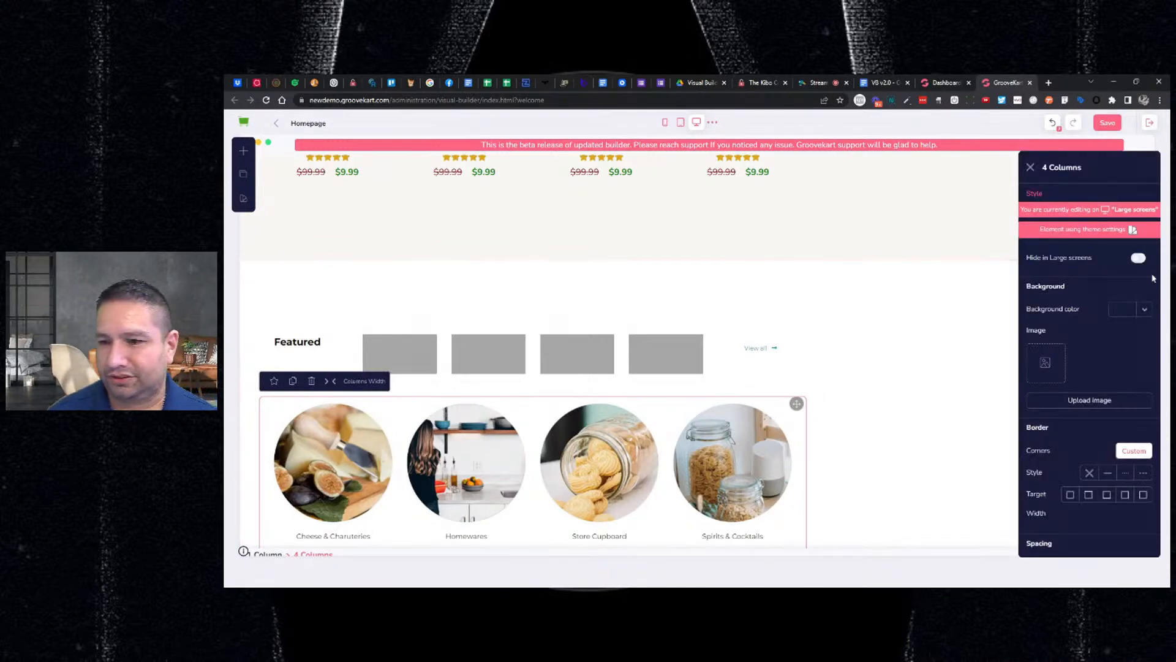
scroll(1138, 297, "down", 3)
scroll(1141, 295, "up", 2)
scroll(1143, 294, "up", 1)
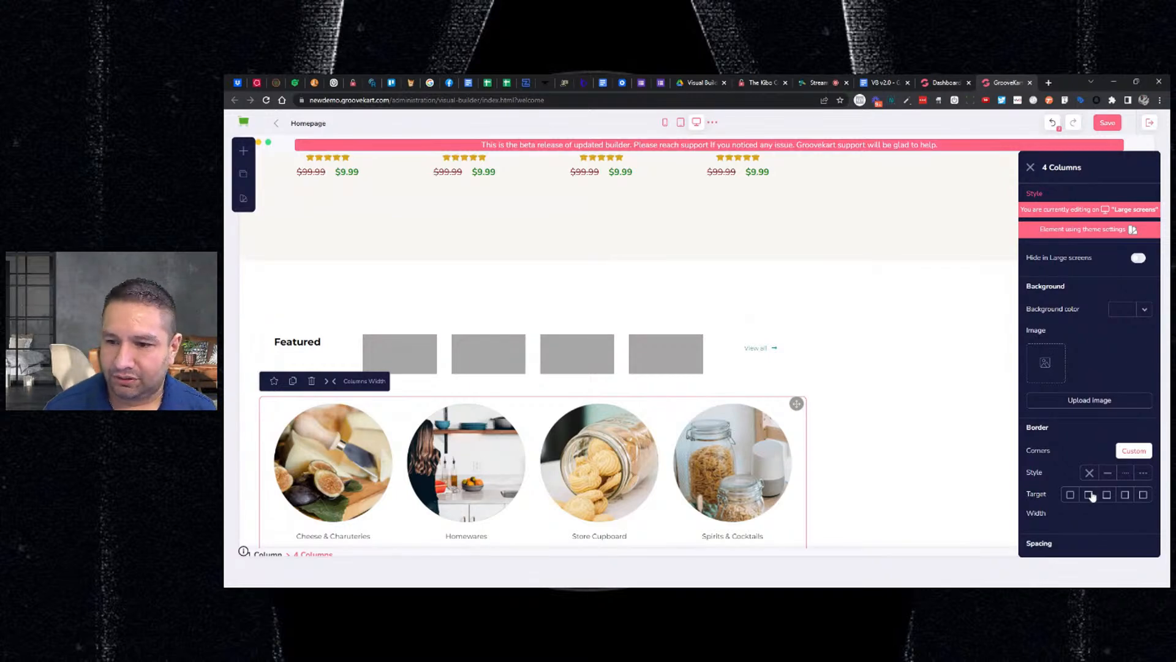
Switch to the VB v2.0 Google Docs notes and clear the highlight on the back button line.
left_click(881, 82)
left_click(623, 310)
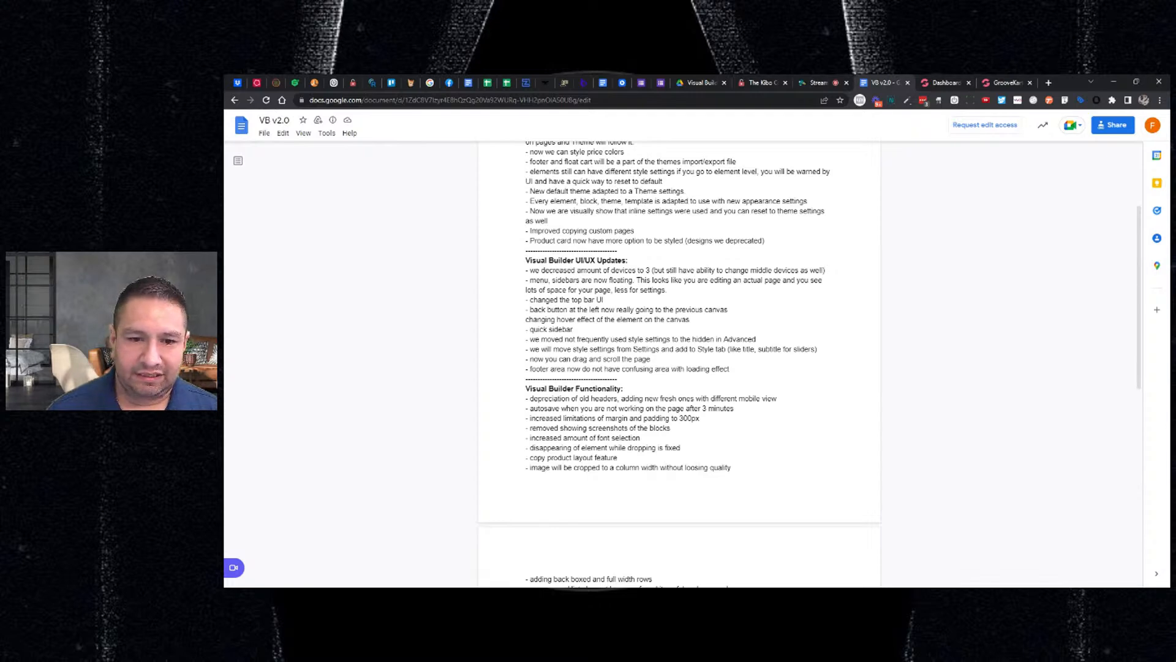
Return to the GrooveKart builder, close the 4 Columns row settings and review the site's navigation and page lists.
left_click(1005, 82)
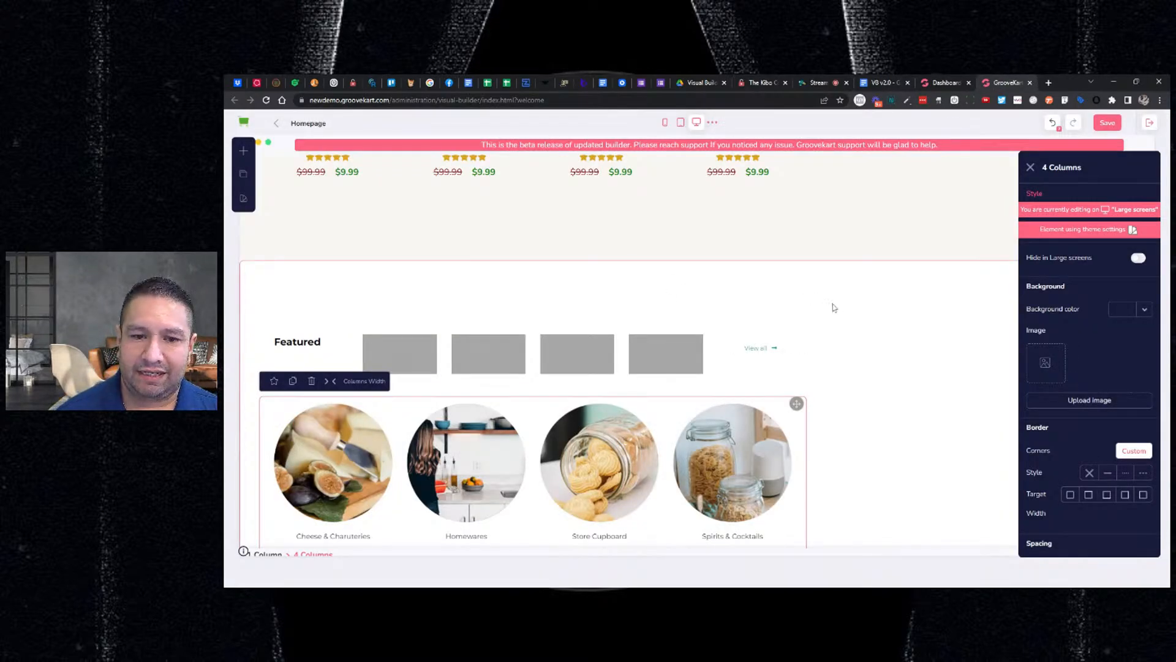
scroll(830, 305, "up", 3)
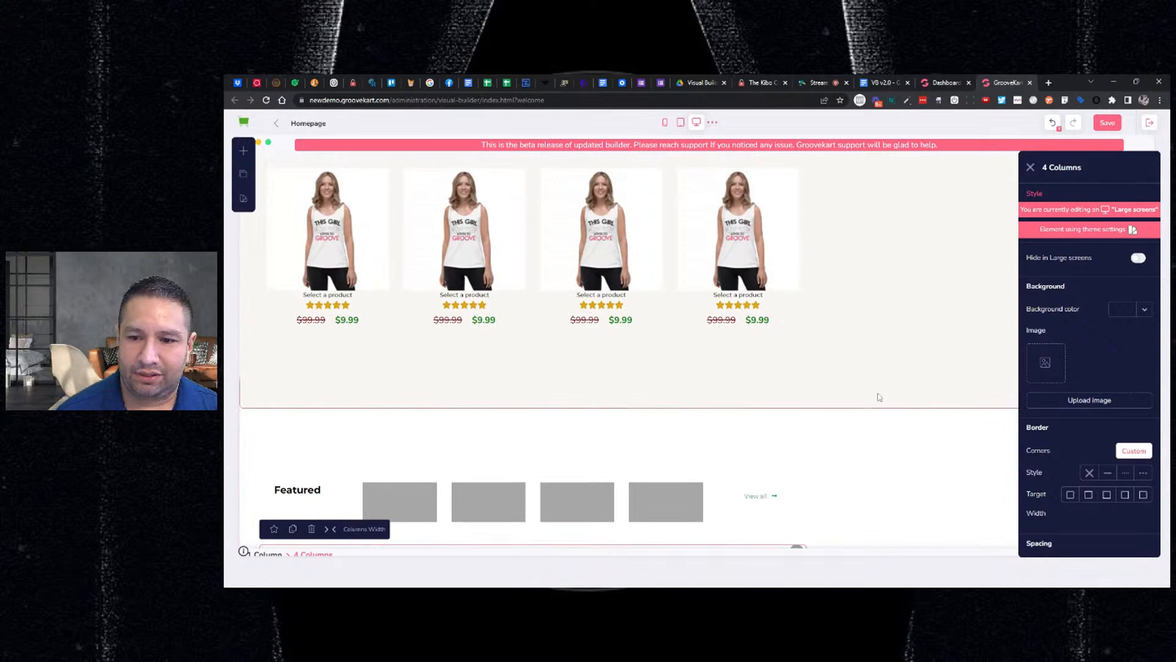
left_click(1030, 166)
scroll(763, 299, "up", 3)
scroll(763, 298, "up", 1)
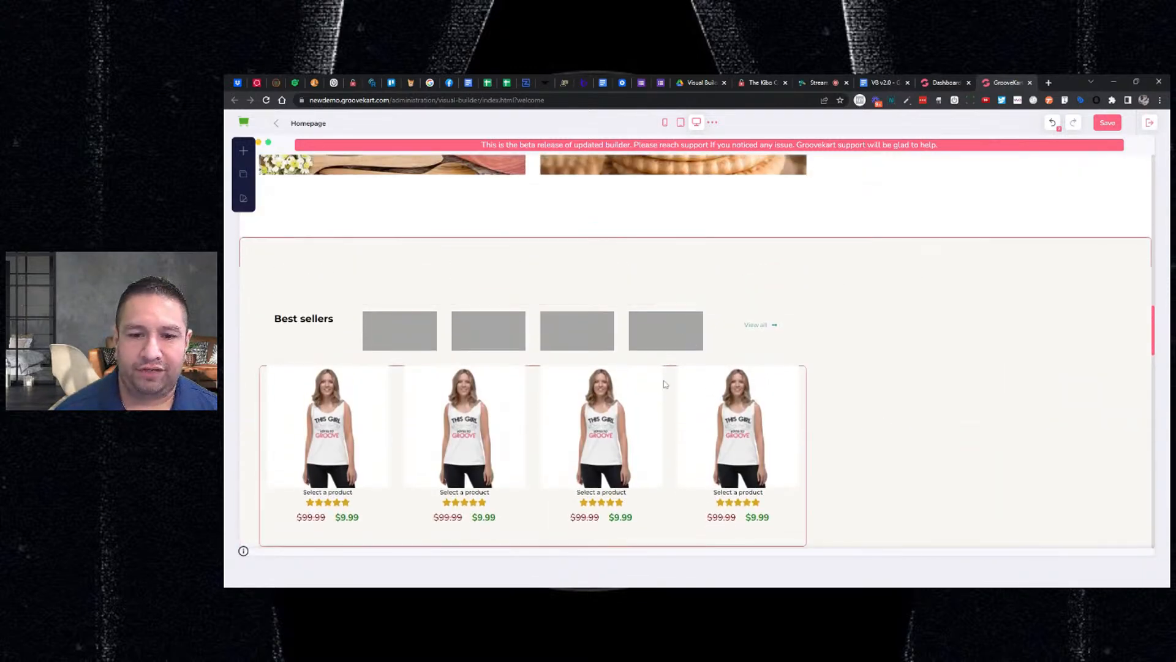
left_click(693, 382)
left_click(244, 174)
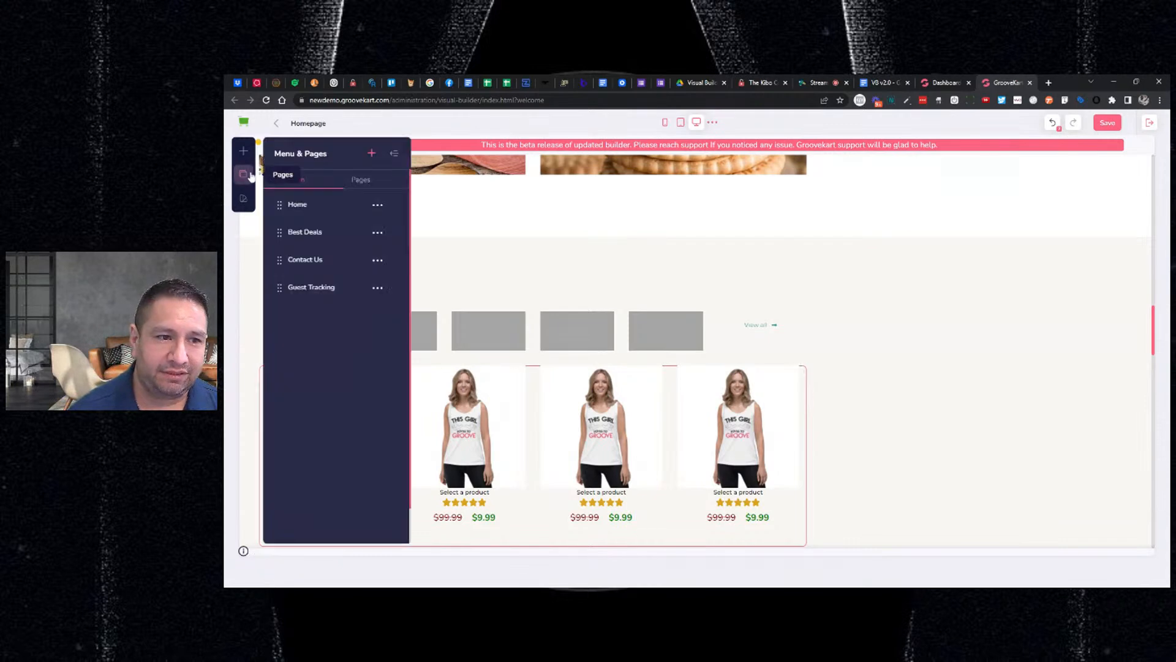
left_click(363, 181)
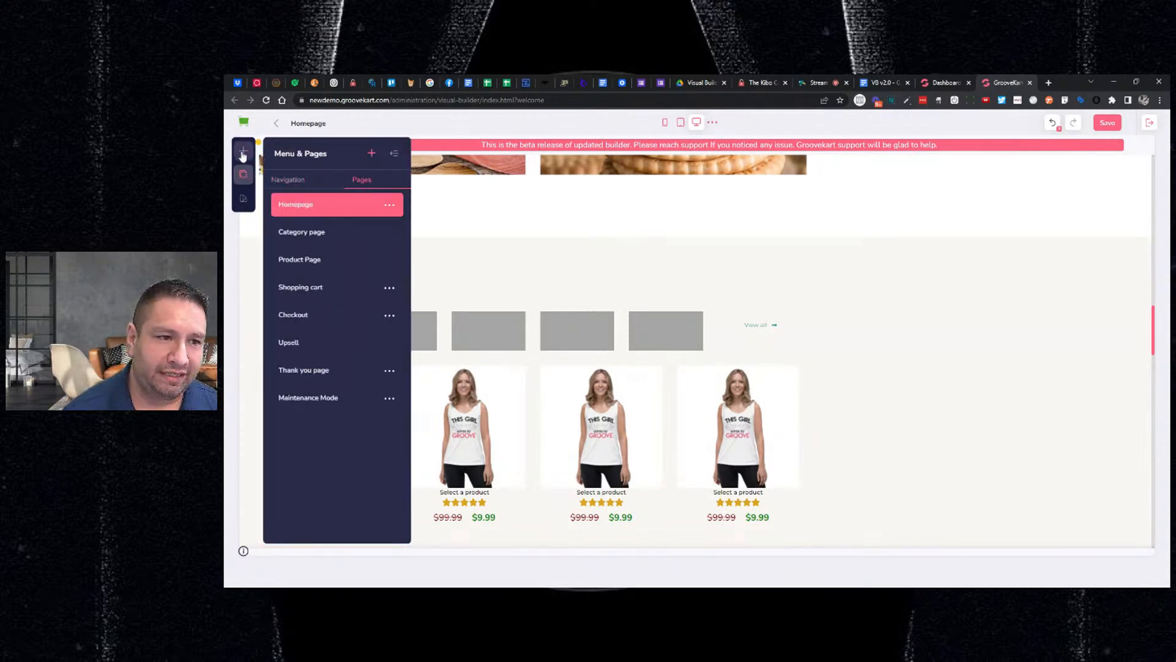
Add an image element above the homepage's Best sellers section and move it between the Best sellers and Featured sections.
left_click(243, 151)
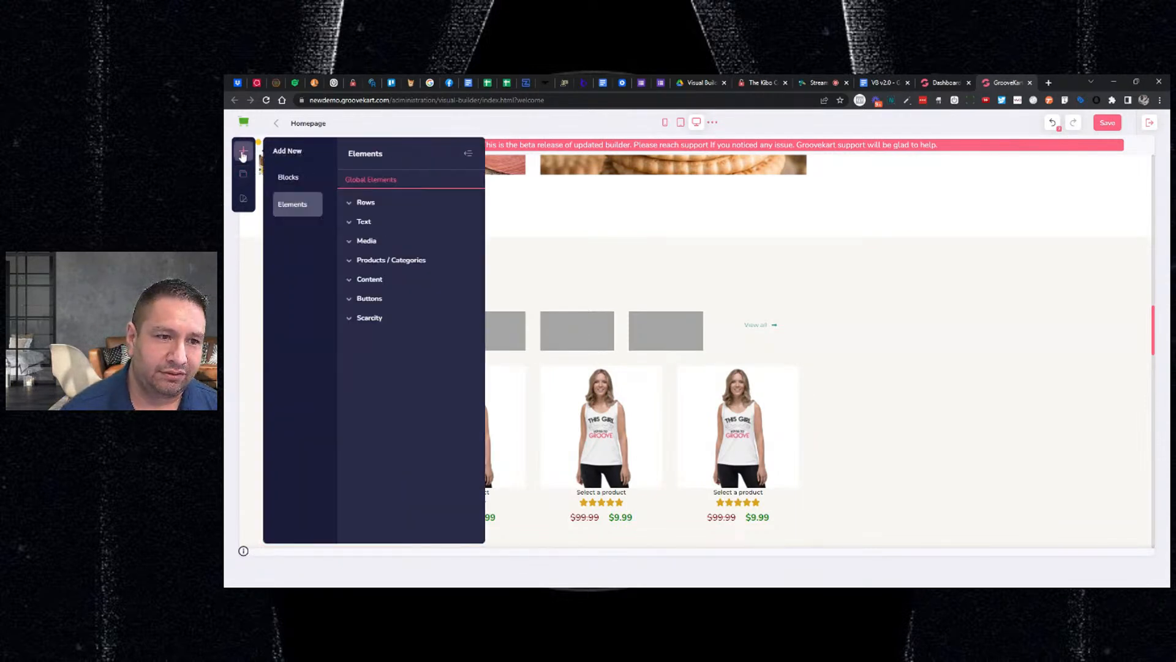
left_click(358, 246)
left_click_drag(455, 279, 635, 226)
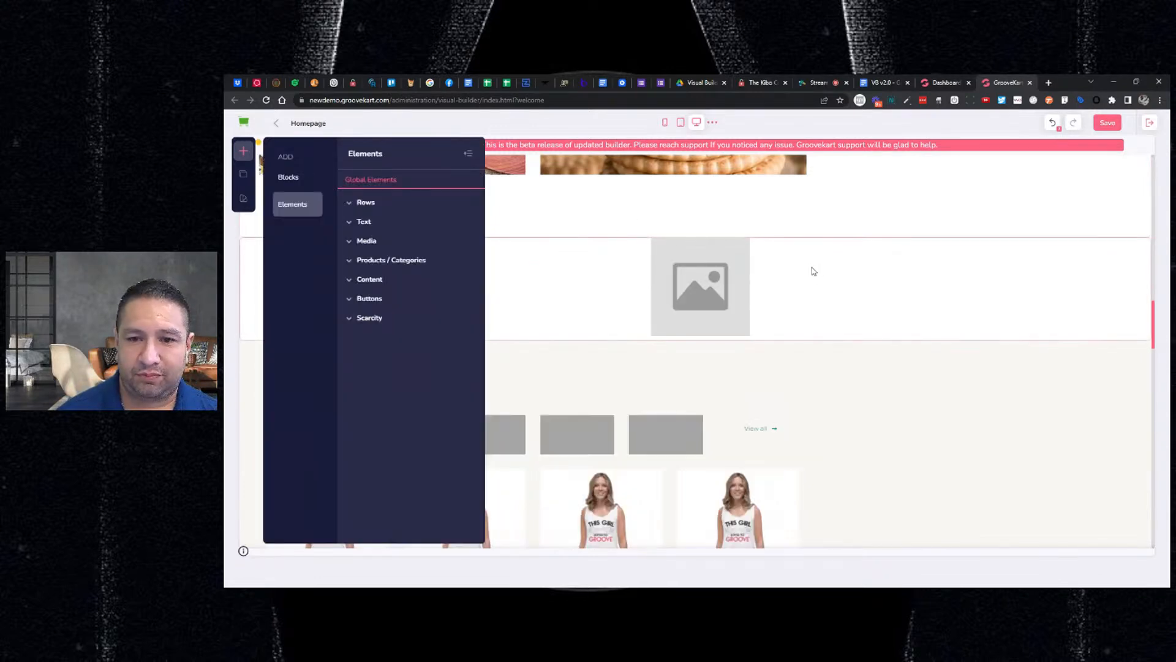
left_click_drag(1141, 245, 890, 451)
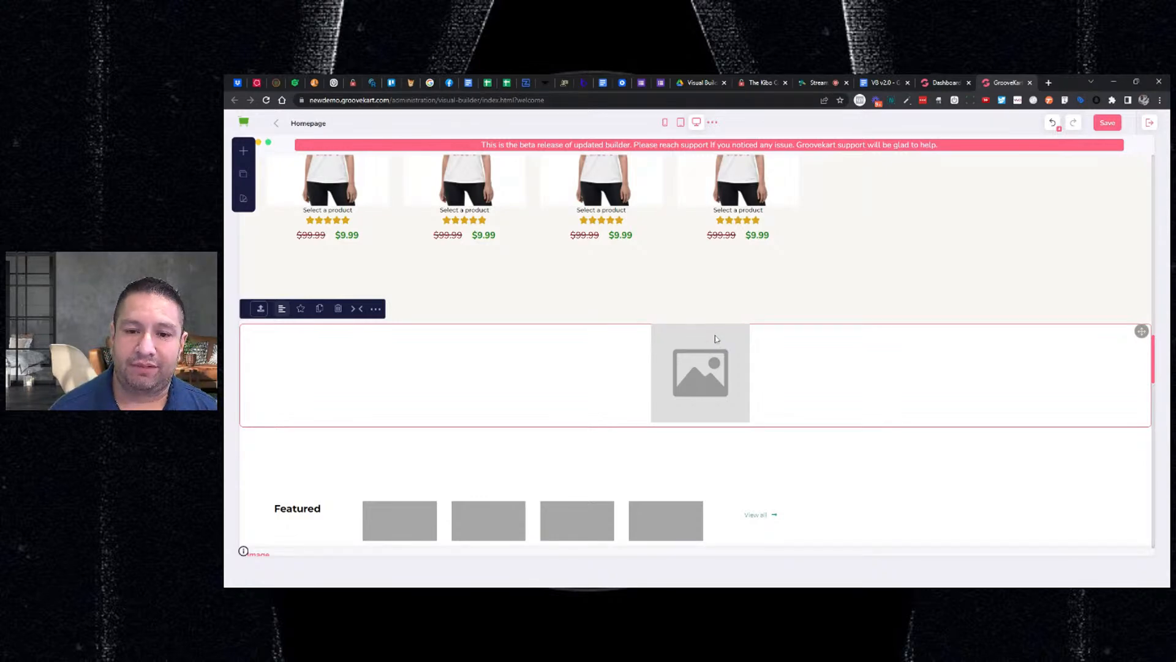
Open the new image element's settings and upload an image file for it.
left_click(375, 308)
left_click(1096, 289)
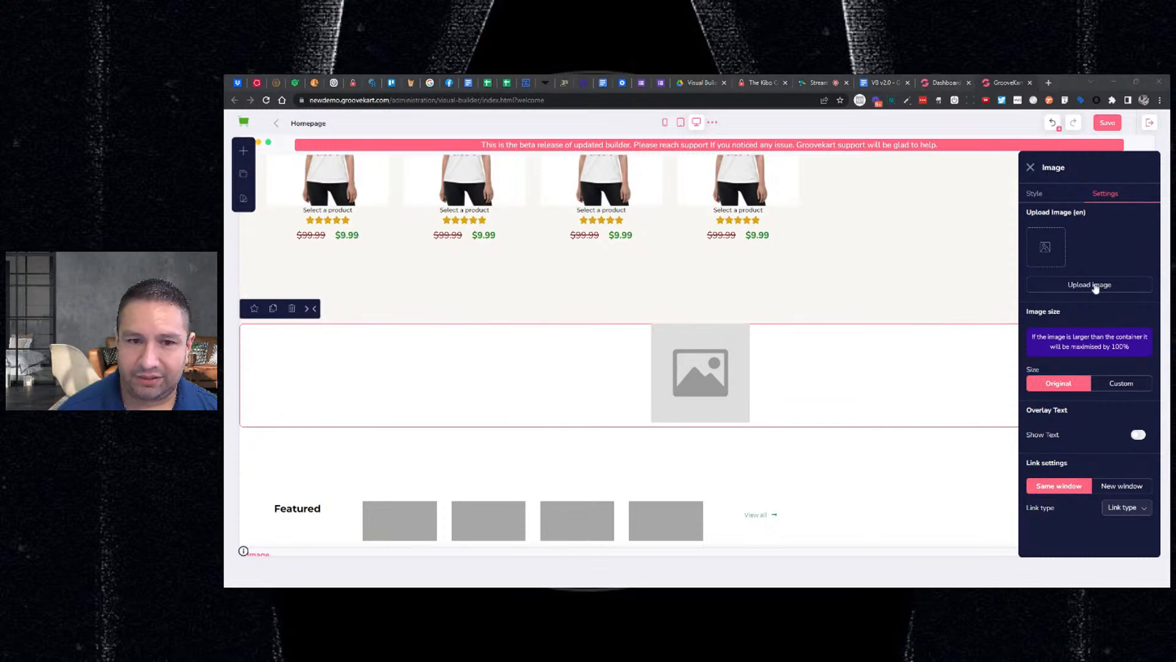
double_click(372, 213)
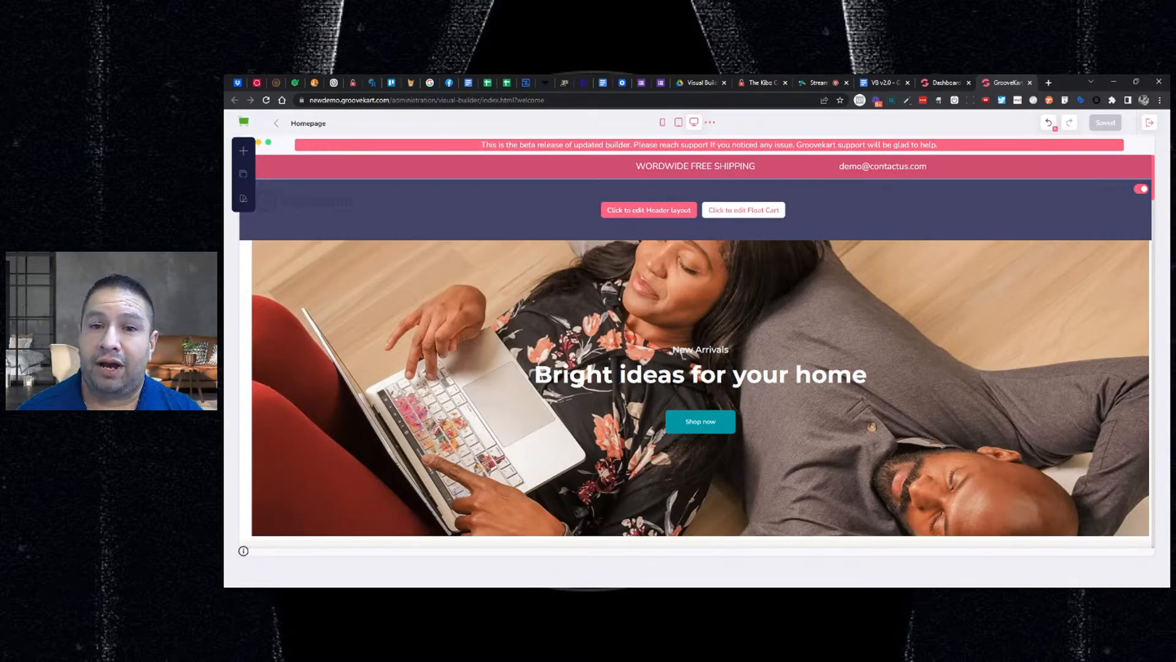
Switch to the VB v2.0 Google Docs notes and highlight "not have confusing area with loading effect" in the footer line.
left_click(885, 84)
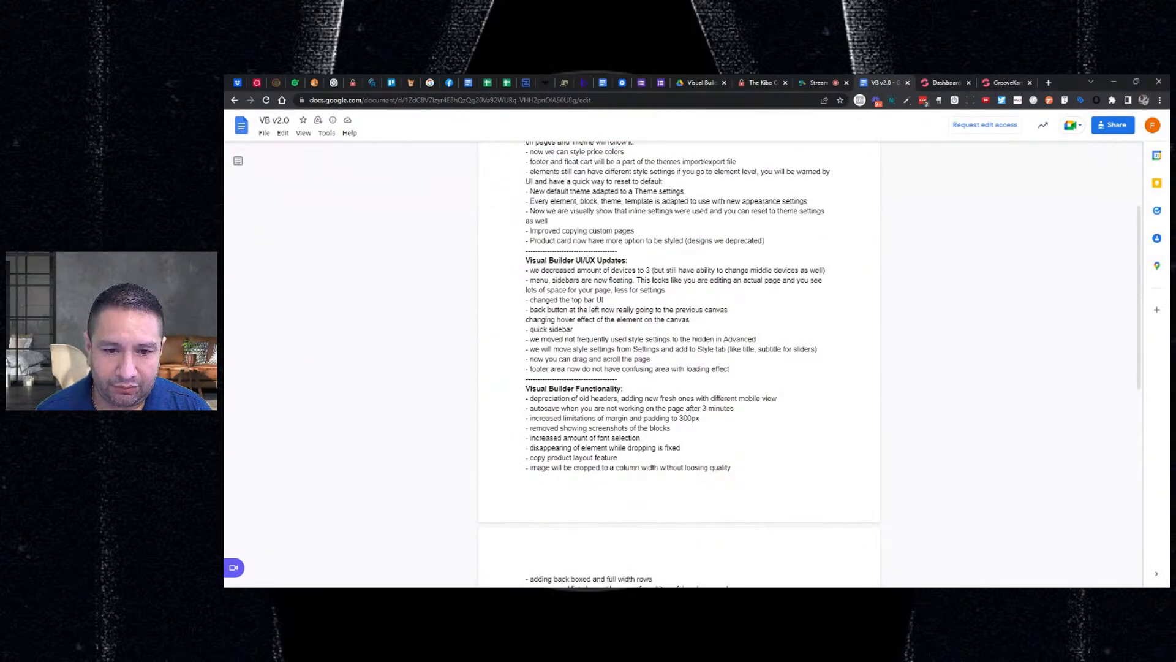
scroll(679, 362, "down", 2)
left_click_drag(592, 319, 730, 319)
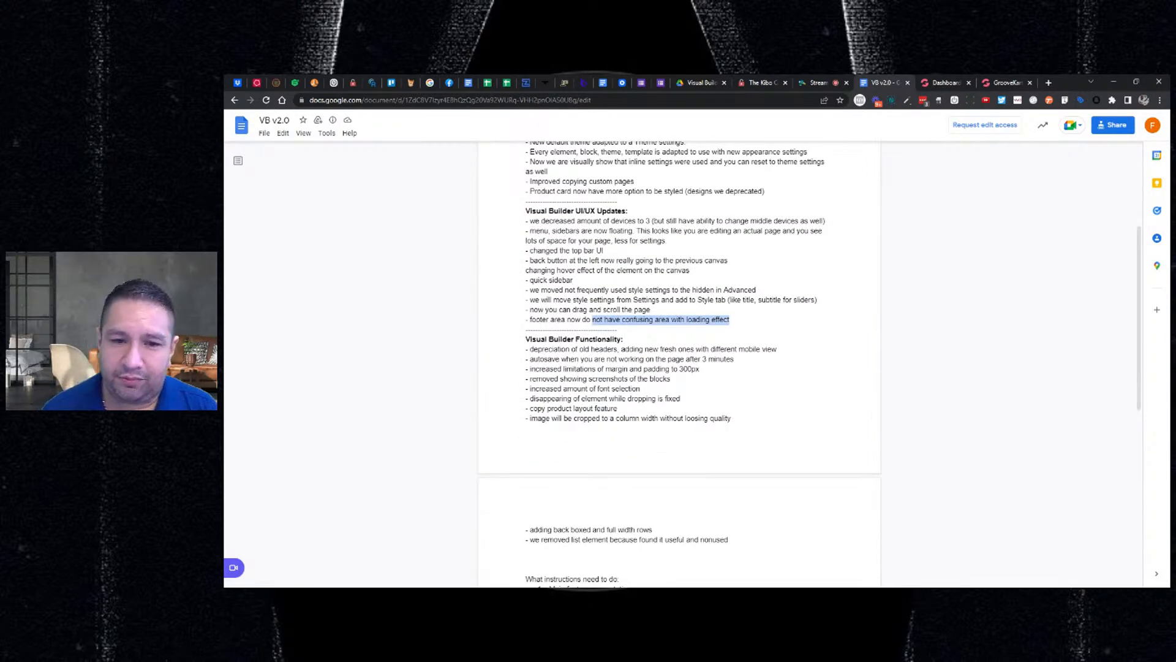
Return to the GrooveKart builder and open the homepage's footer layout for editing.
left_click(1005, 83)
scroll(823, 350, "down", 5)
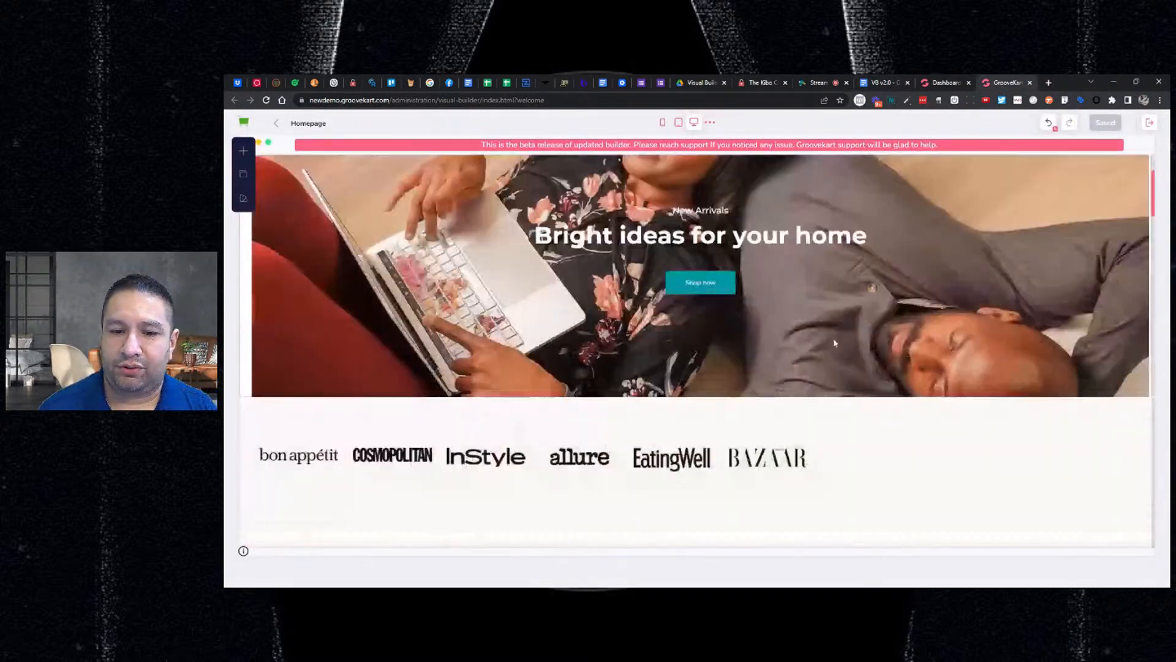
scroll(823, 351, "down", 15)
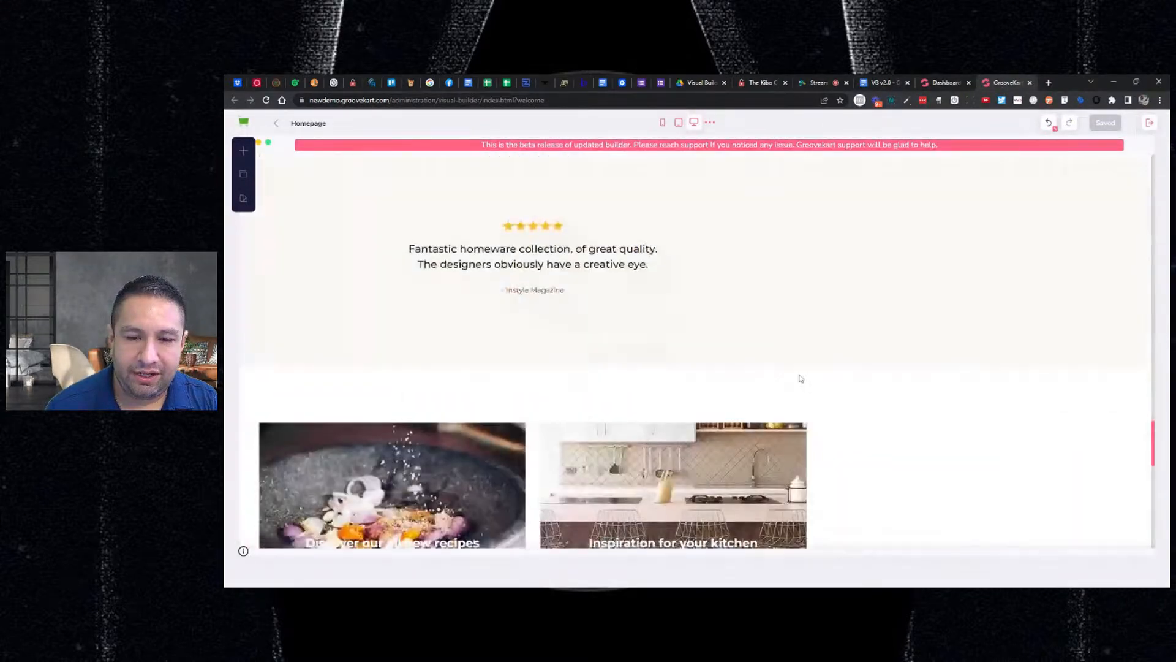
mouse_move(617, 485)
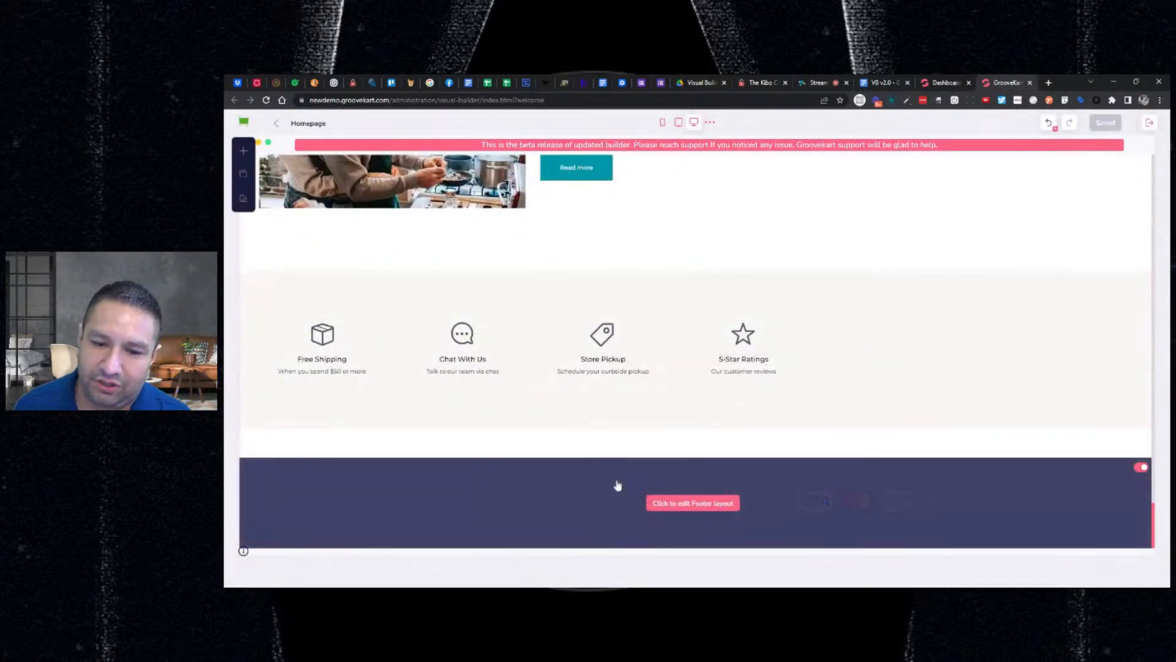
left_click(669, 506)
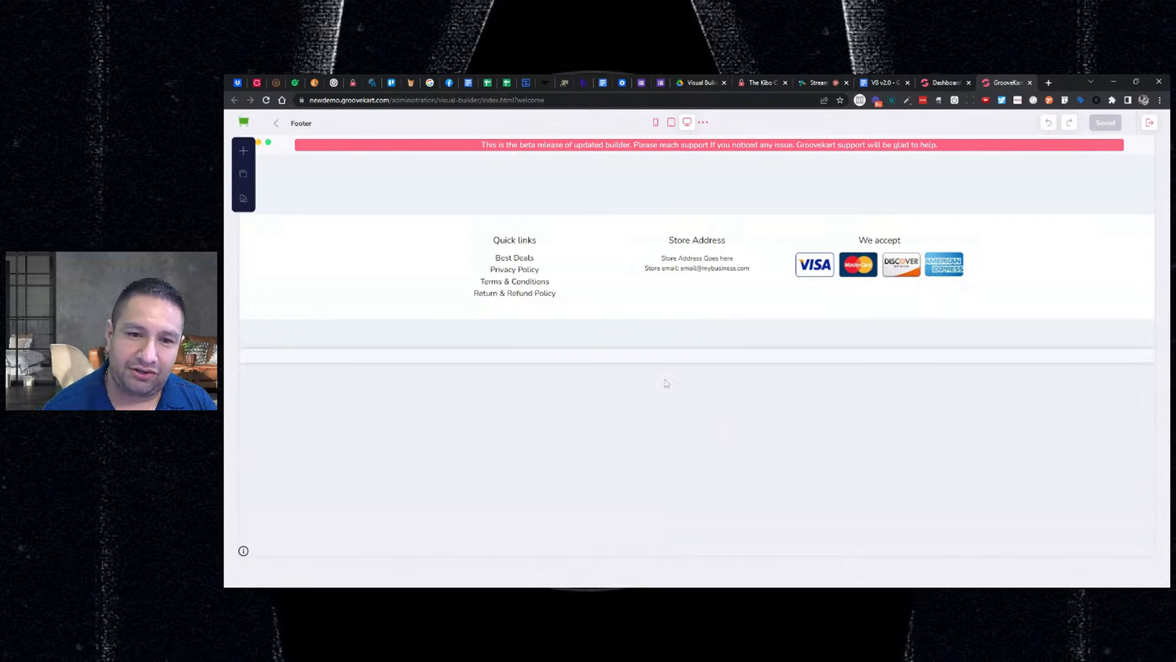
Examine how the footer's 3 Columns row, Store Address heading and Quick links list are outlined when selected.
left_click(604, 258)
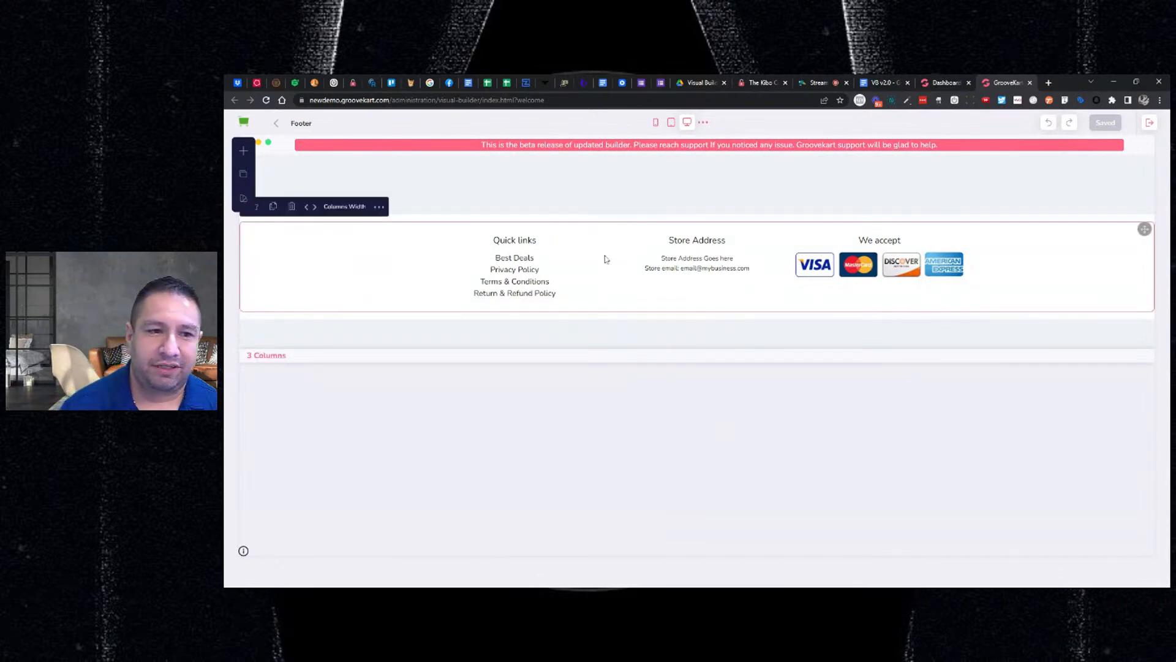
left_click(698, 241)
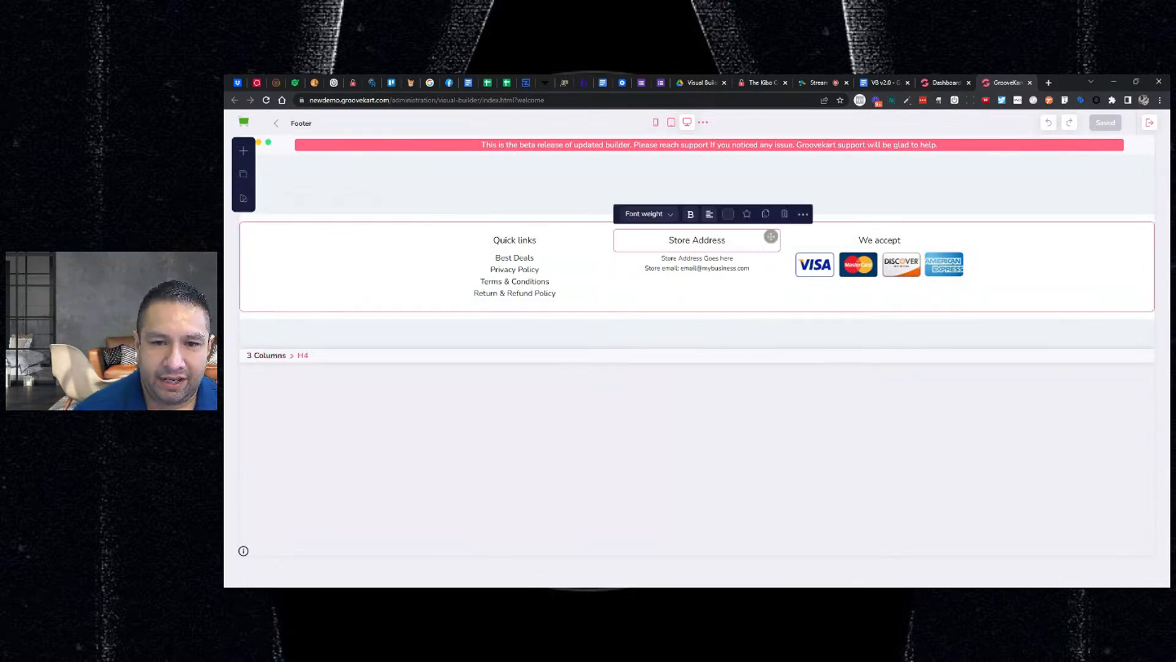
left_click(545, 270)
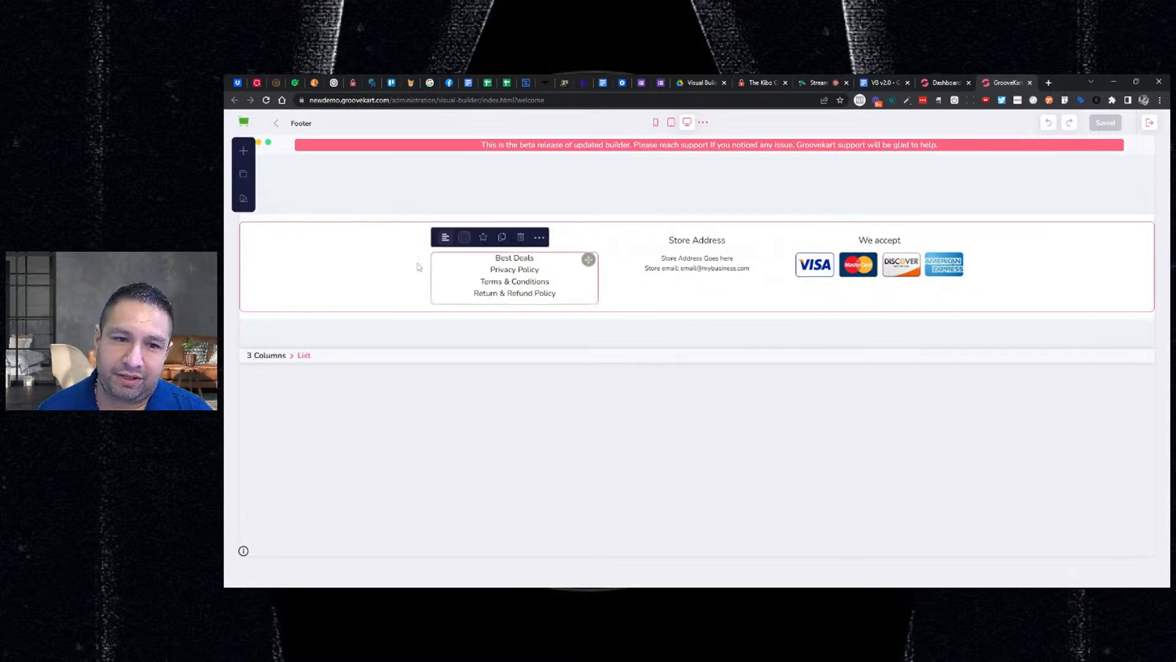
left_click(411, 268)
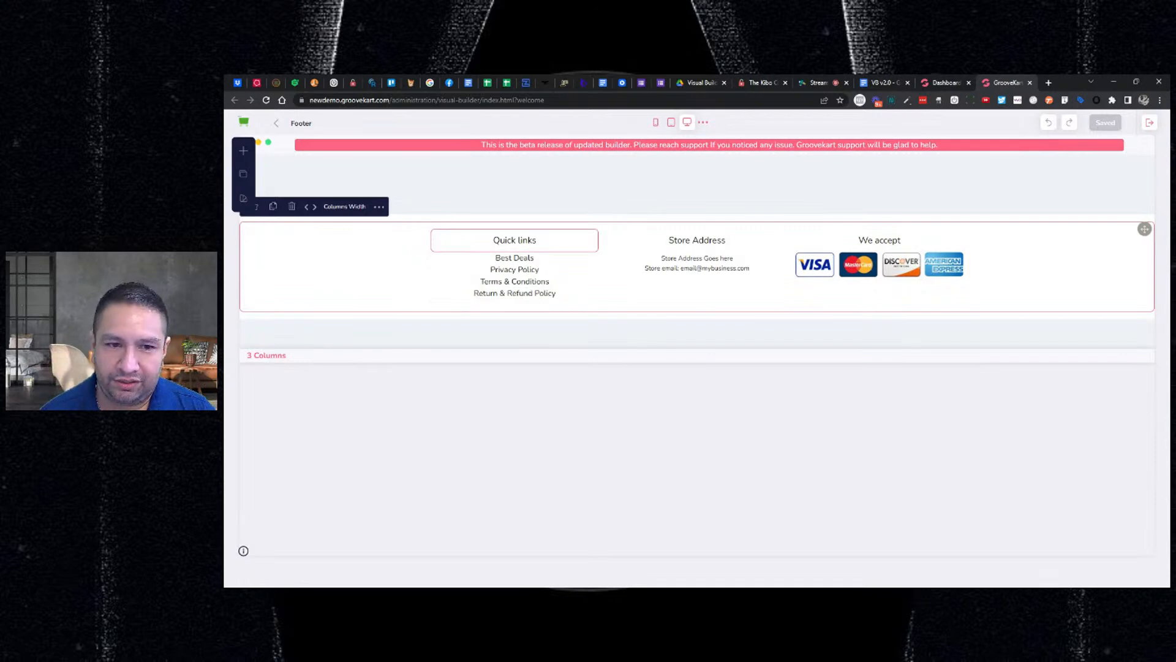
left_click(441, 264)
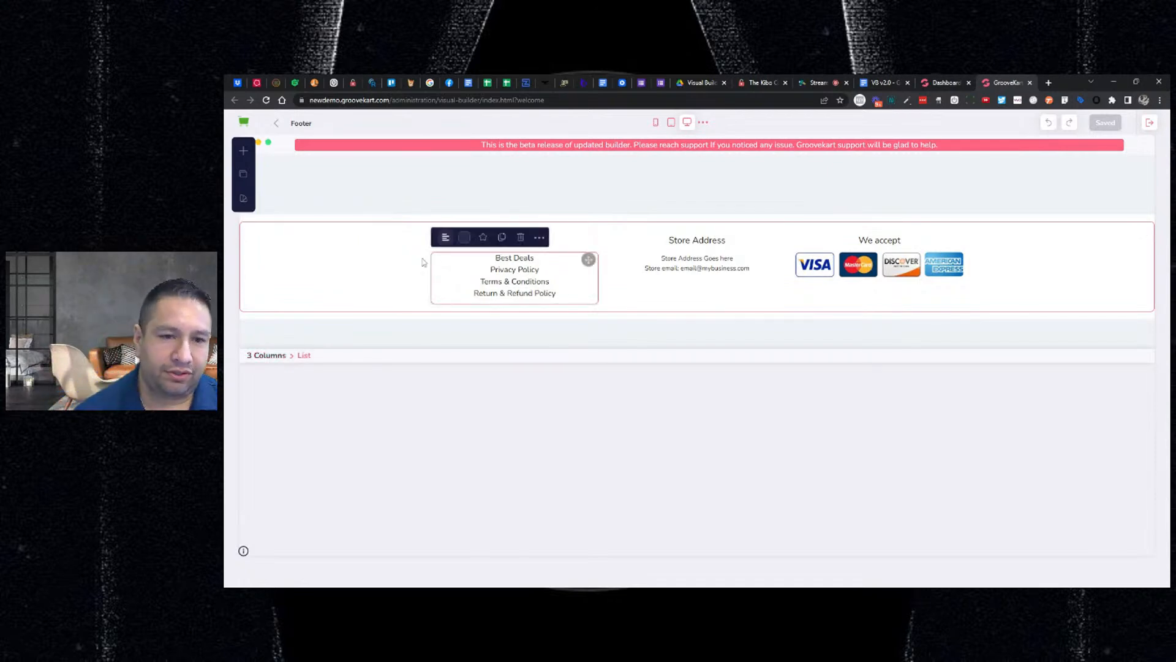
left_click(423, 262)
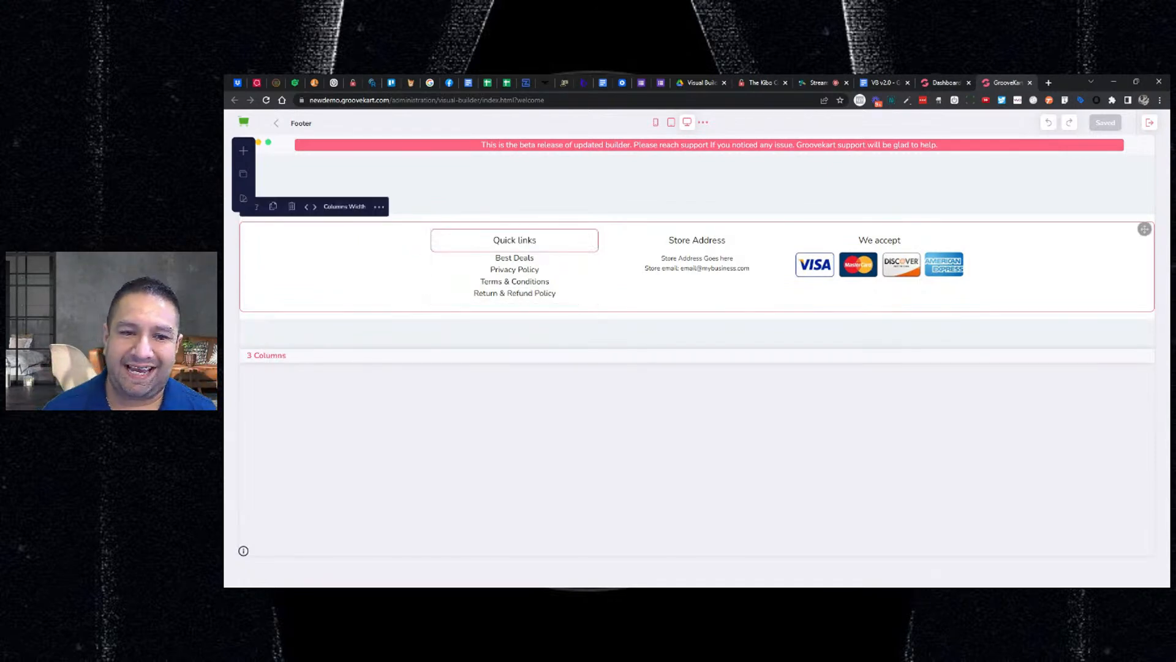
left_click(532, 242)
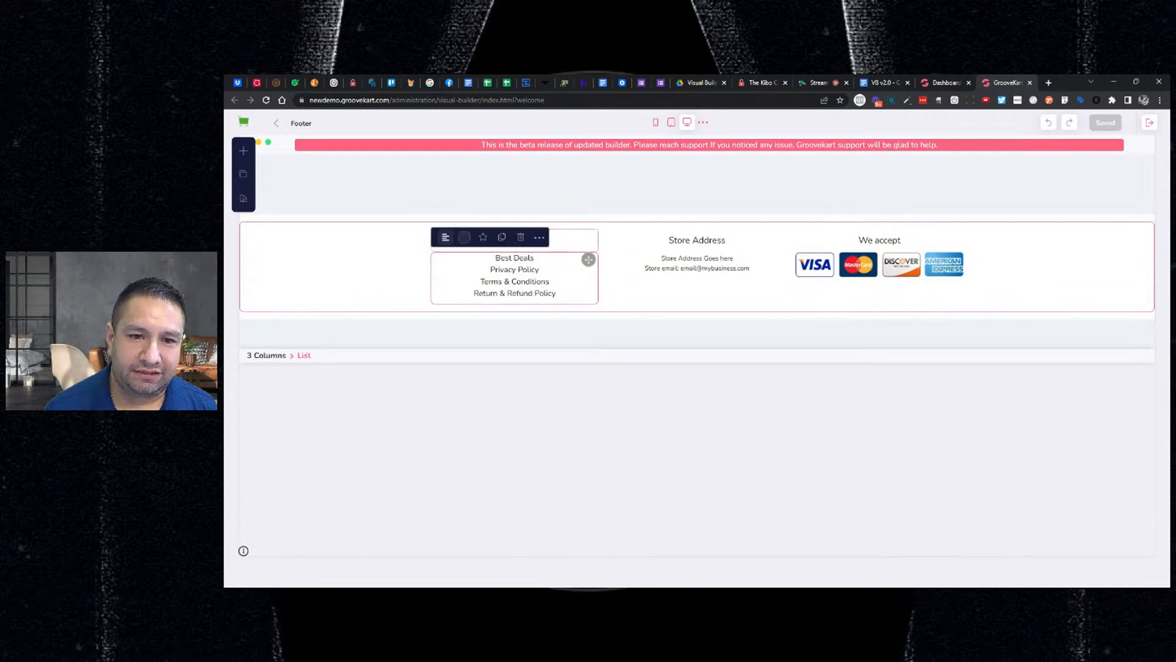
left_click(555, 279)
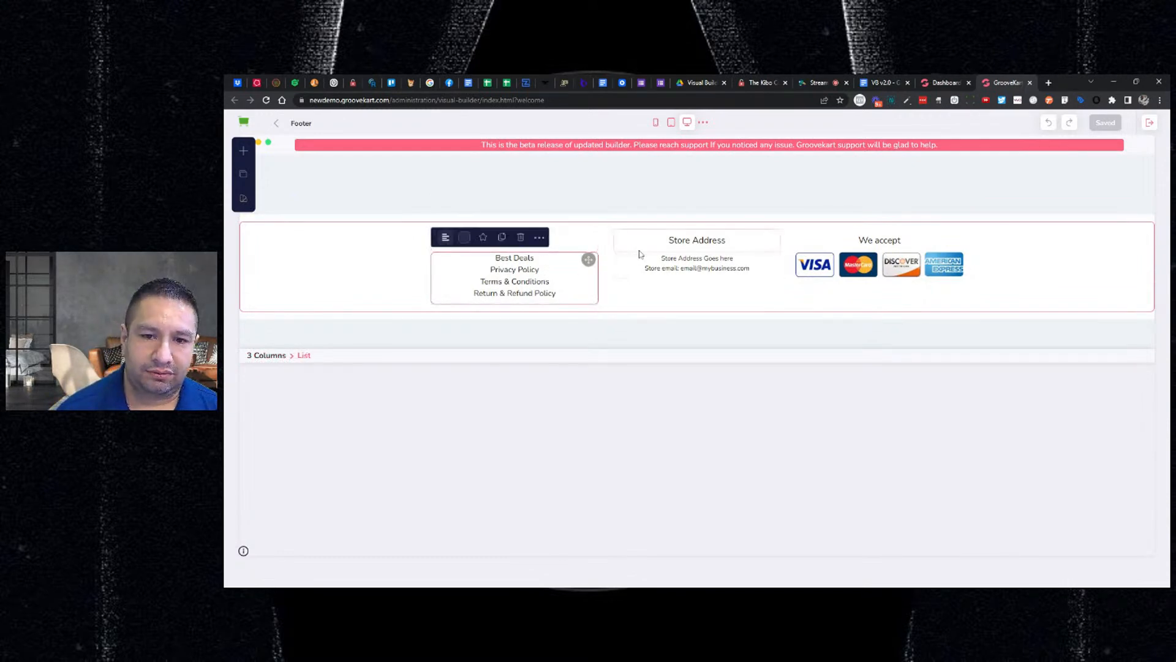
Format the footer's Store Address heading as bold, italic and underlined.
left_click(697, 240)
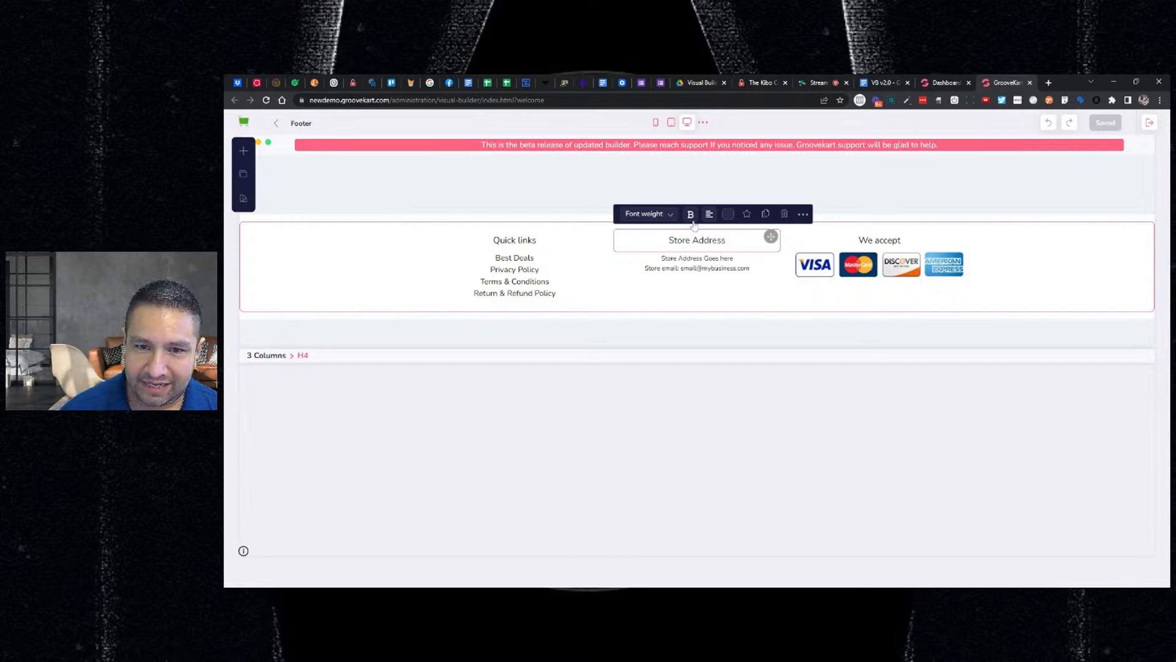
triple_click(705, 240)
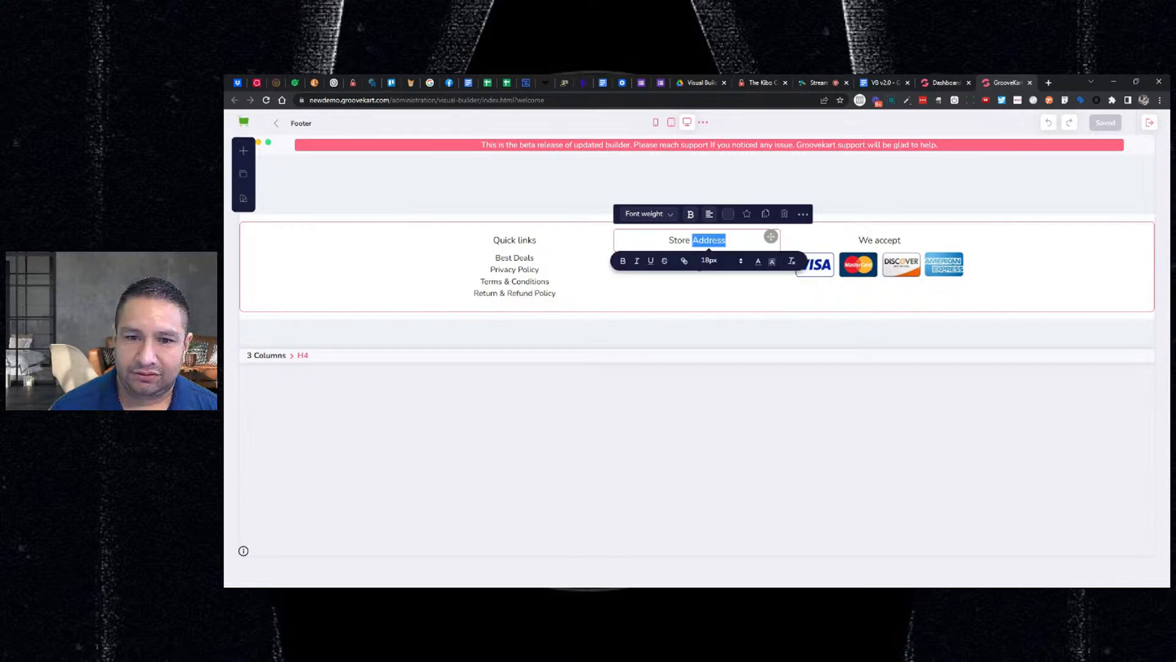
left_click(612, 269)
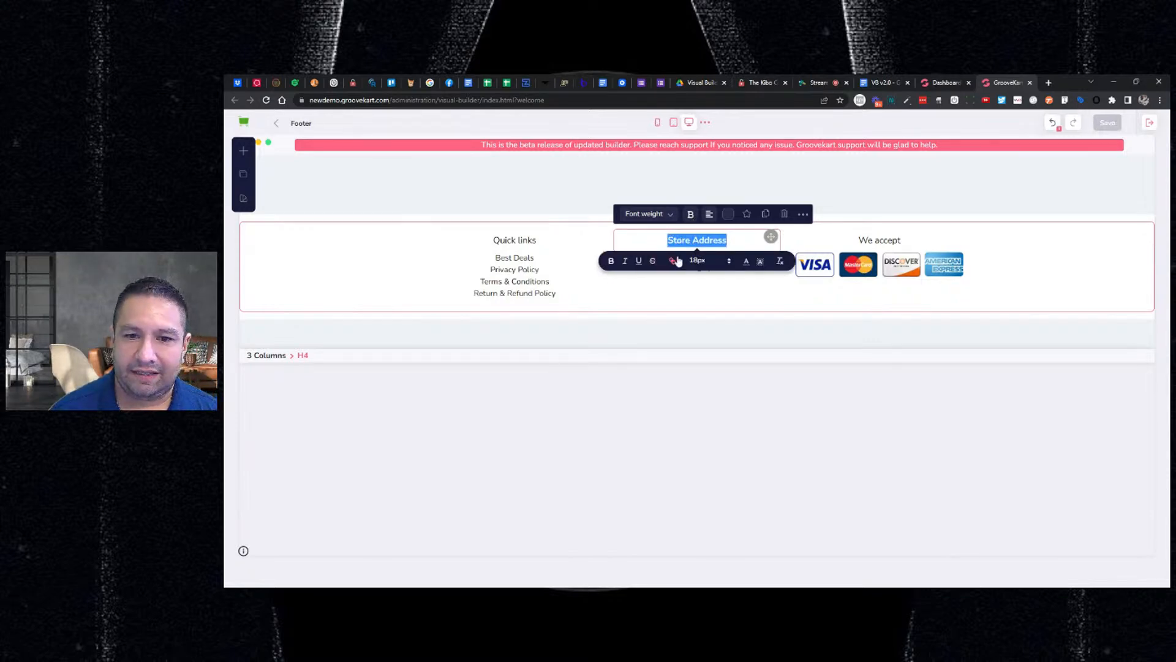
left_click(626, 262)
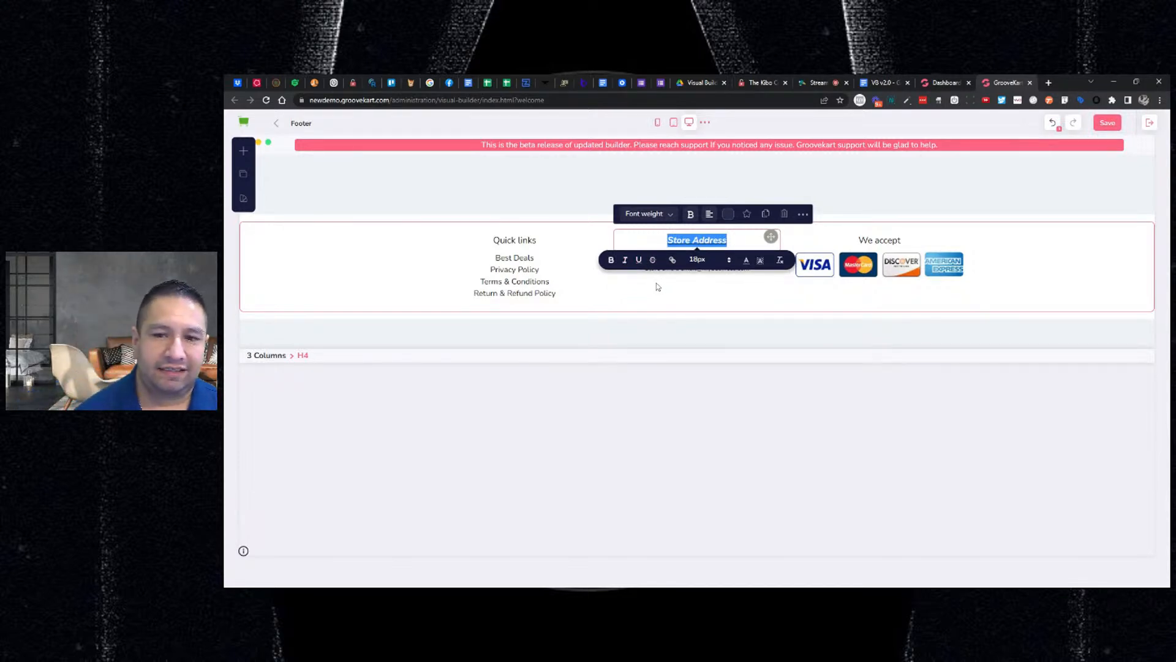
left_click(673, 288)
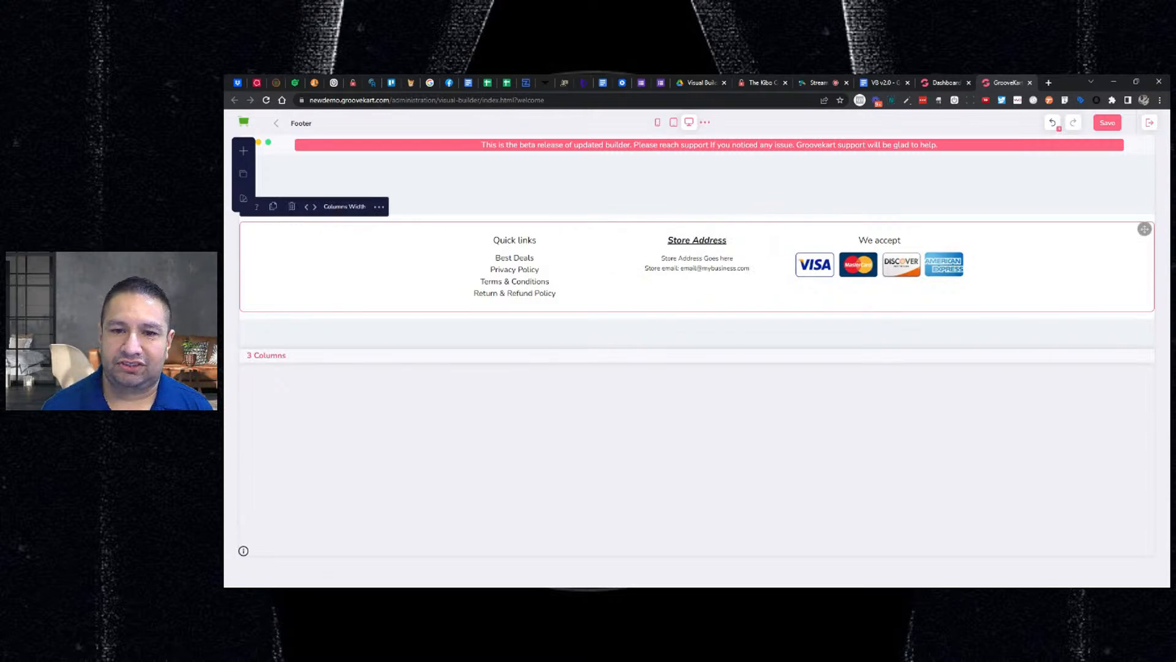
Clear all text formatting from the footer's Store Address heading and center-align it.
left_click(702, 238)
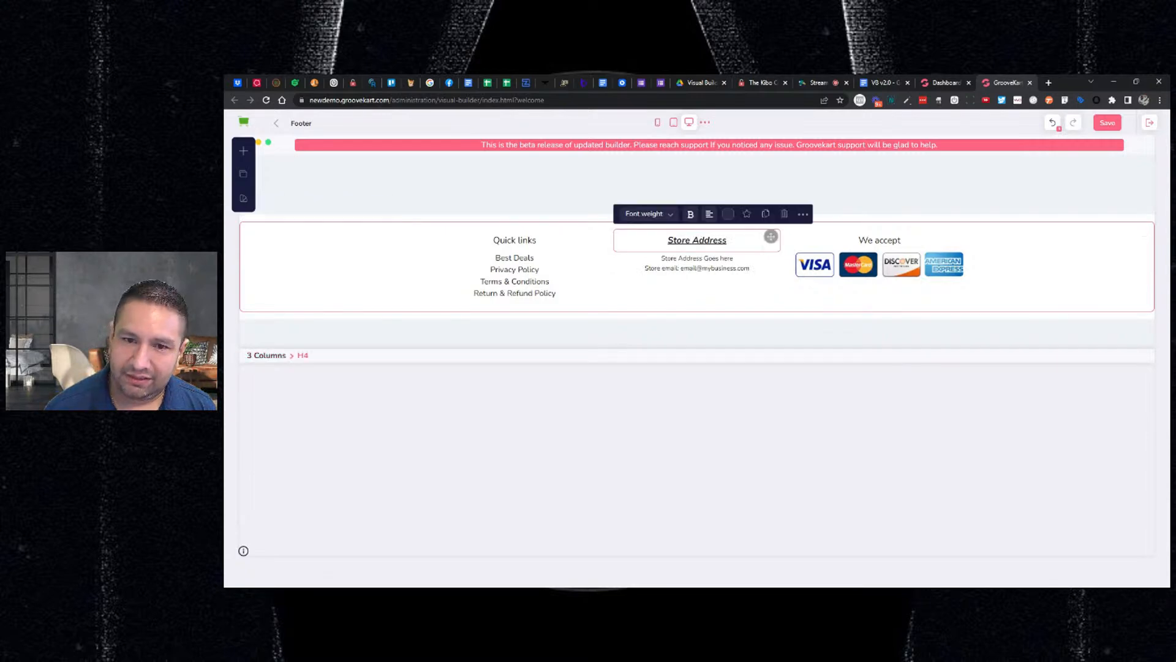
triple_click(697, 240)
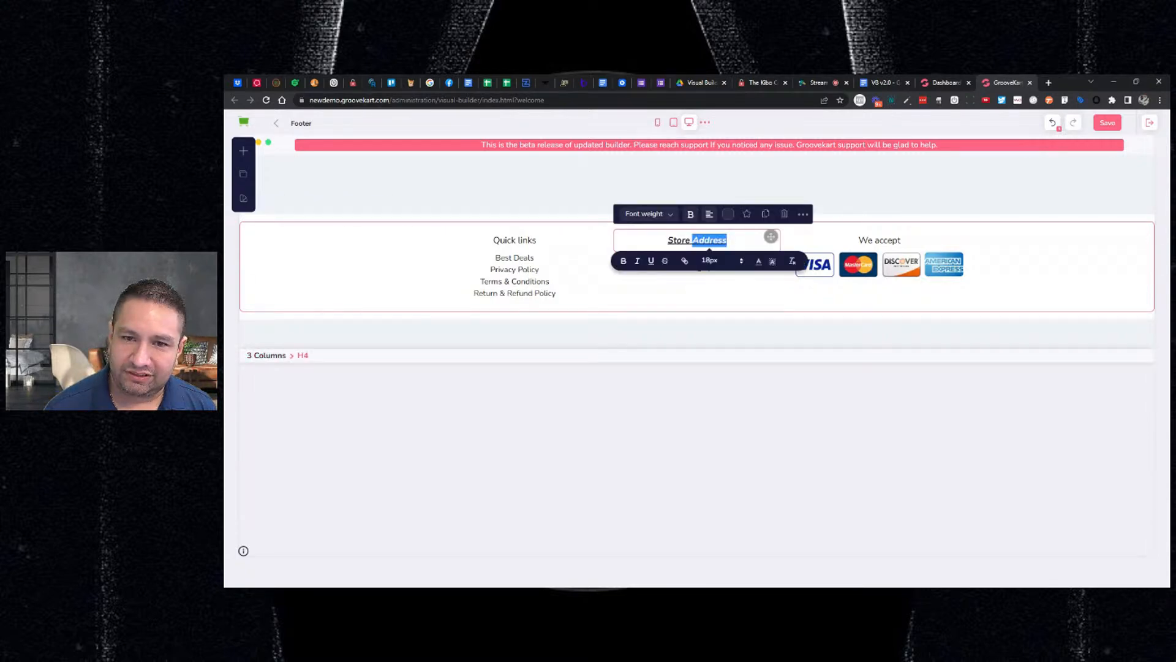
left_click(782, 262)
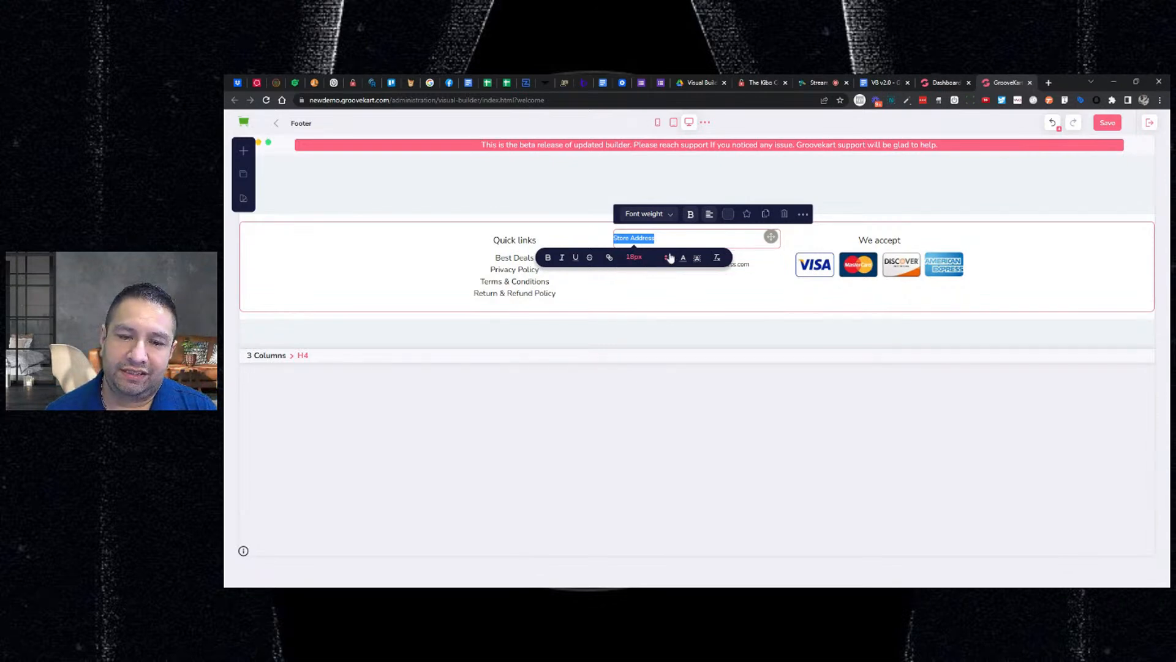
left_click(711, 217)
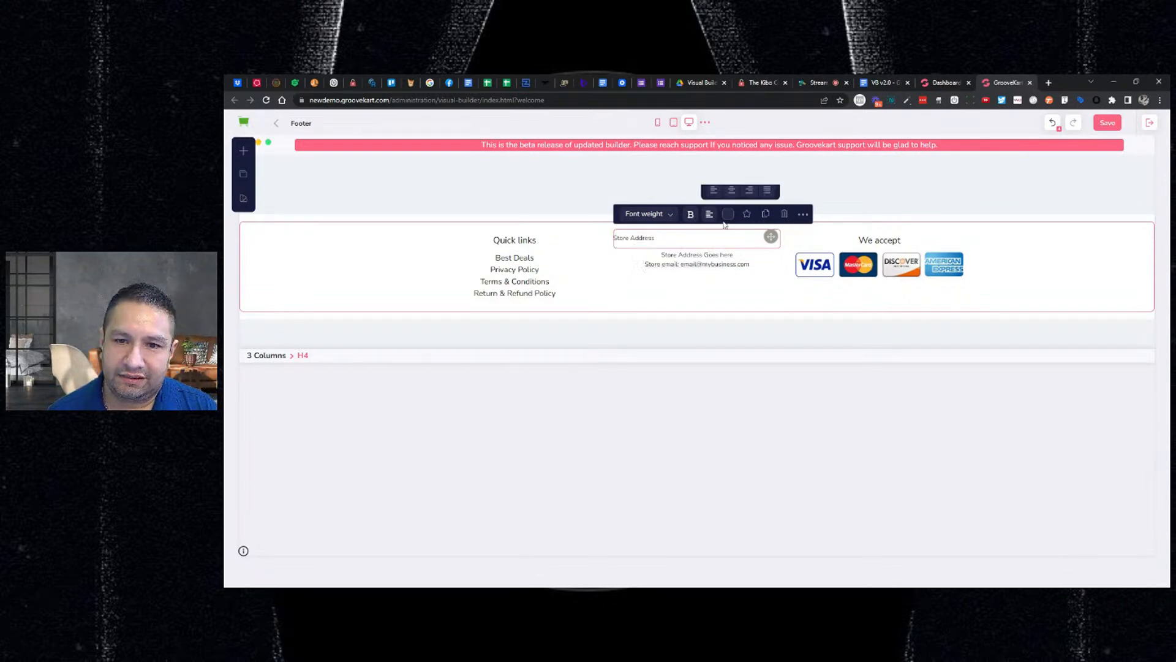
left_click(732, 191)
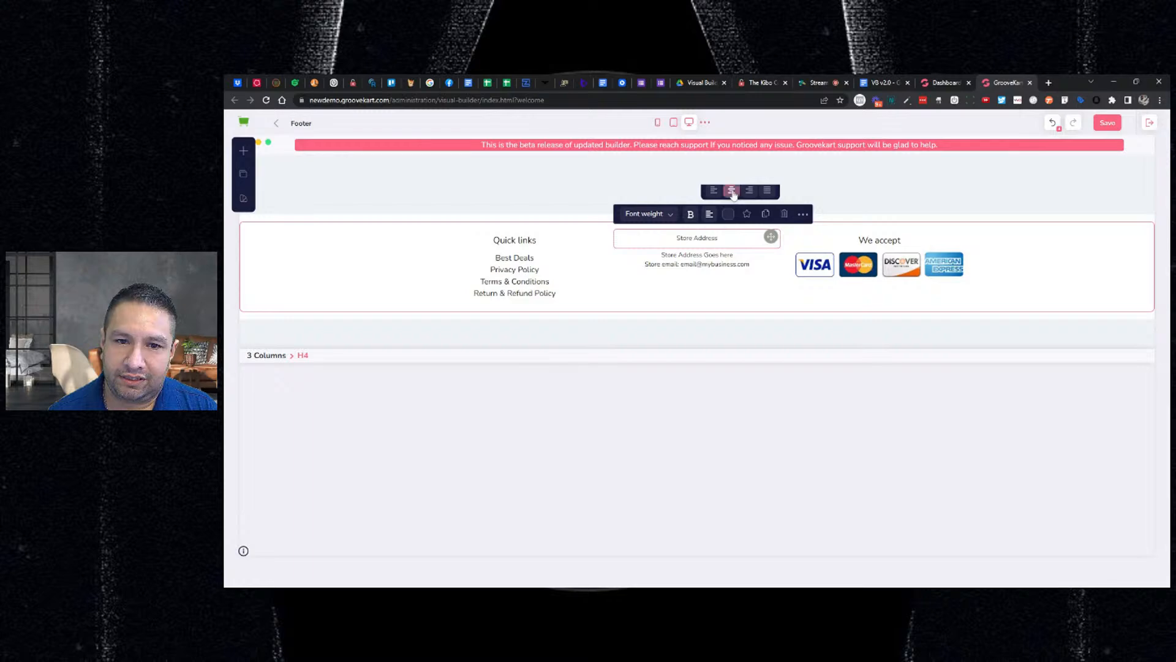
Make the footer's Store Address heading text bold.
left_click(691, 214)
double_click(699, 239)
triple_click(699, 238)
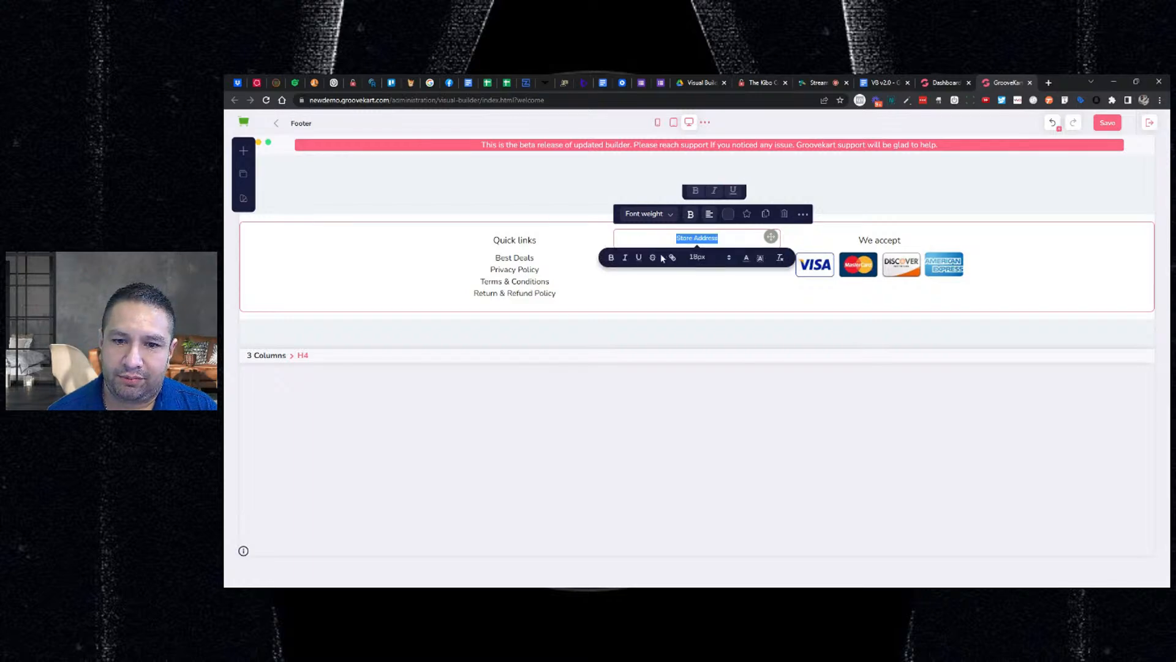
left_click(611, 259)
left_click(677, 287)
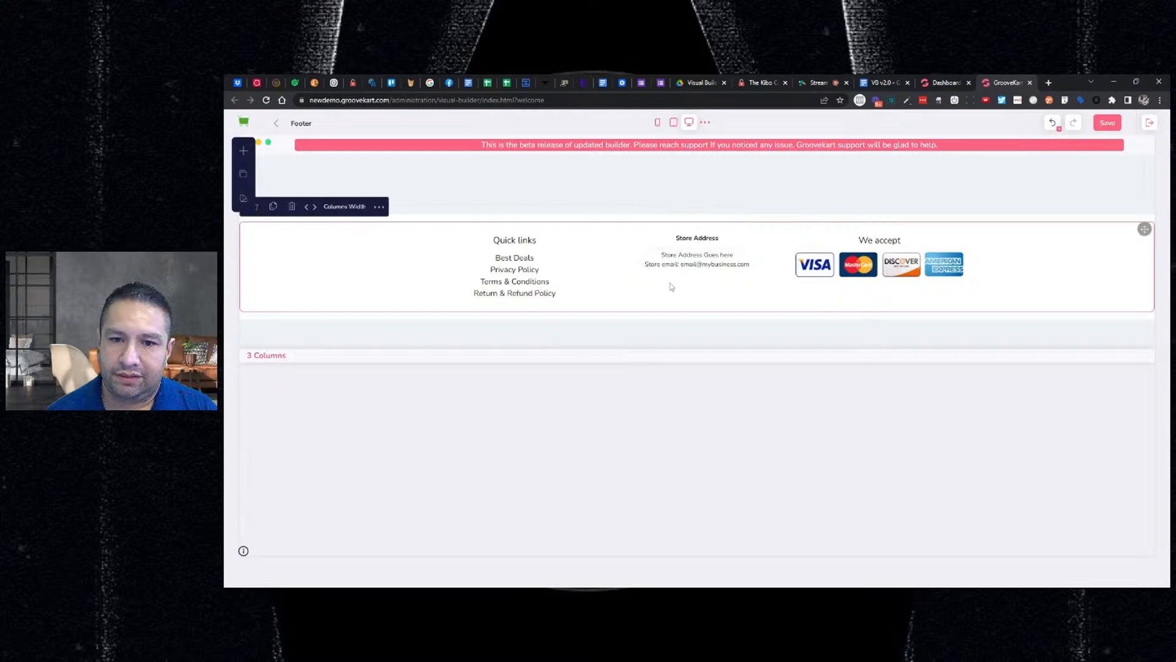
Check the VB v2.0 notes, and preview the footer in mobile view before restoring desktop view in the GrooveKart builder.
left_click(877, 82)
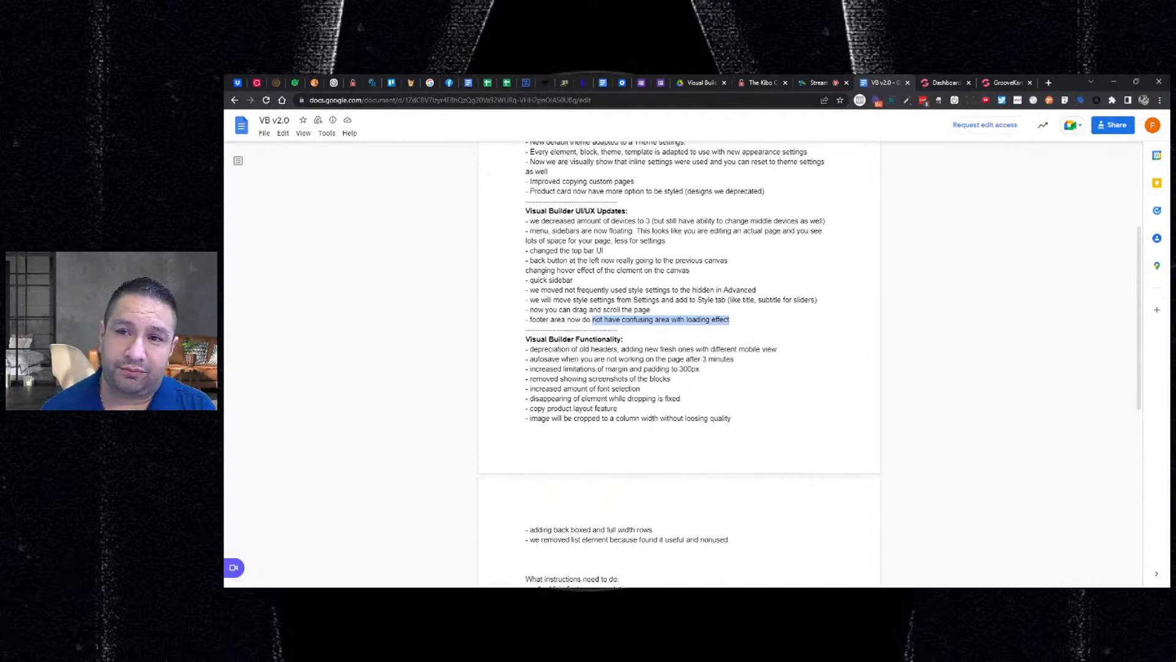
left_click(988, 84)
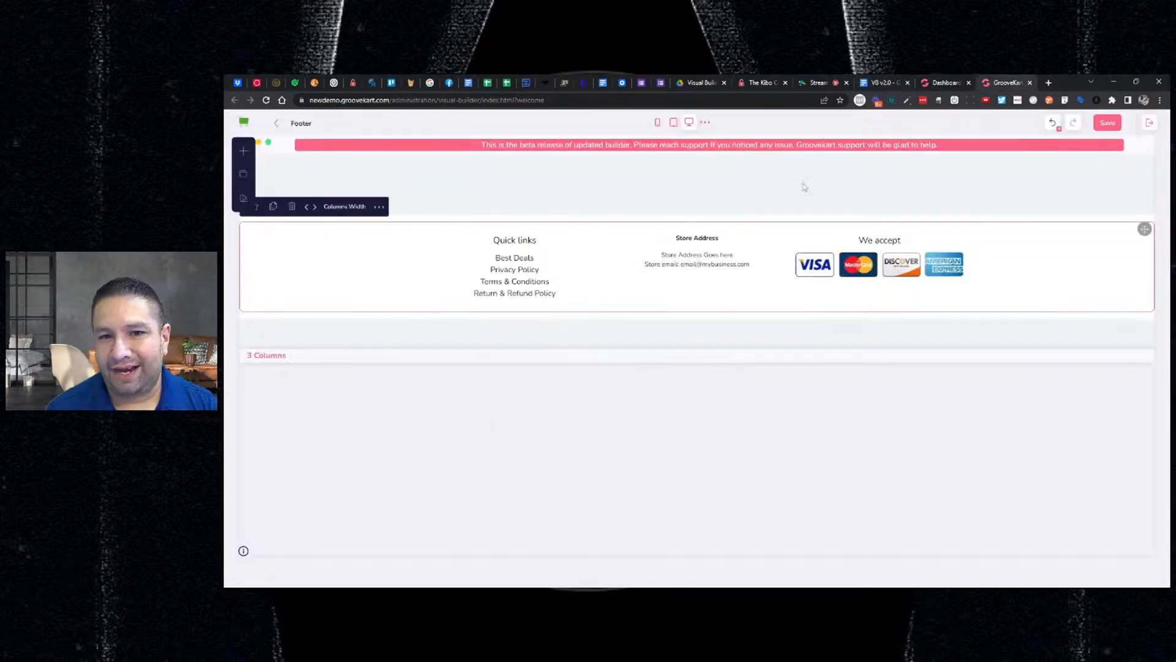
left_click(658, 122)
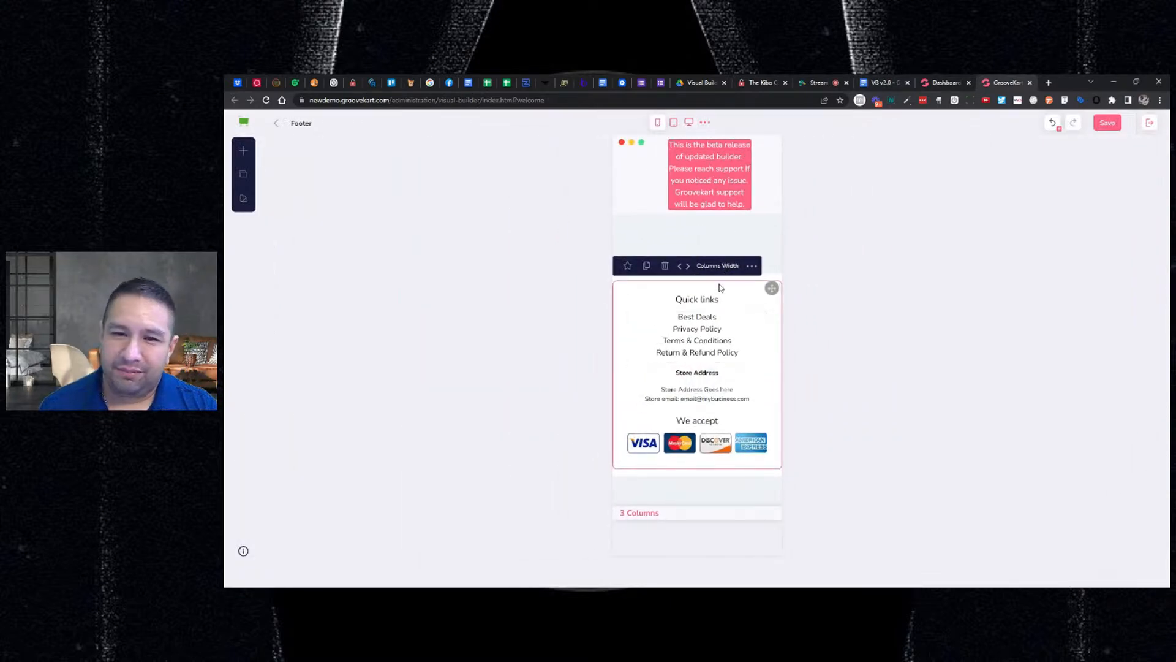
left_click(689, 123)
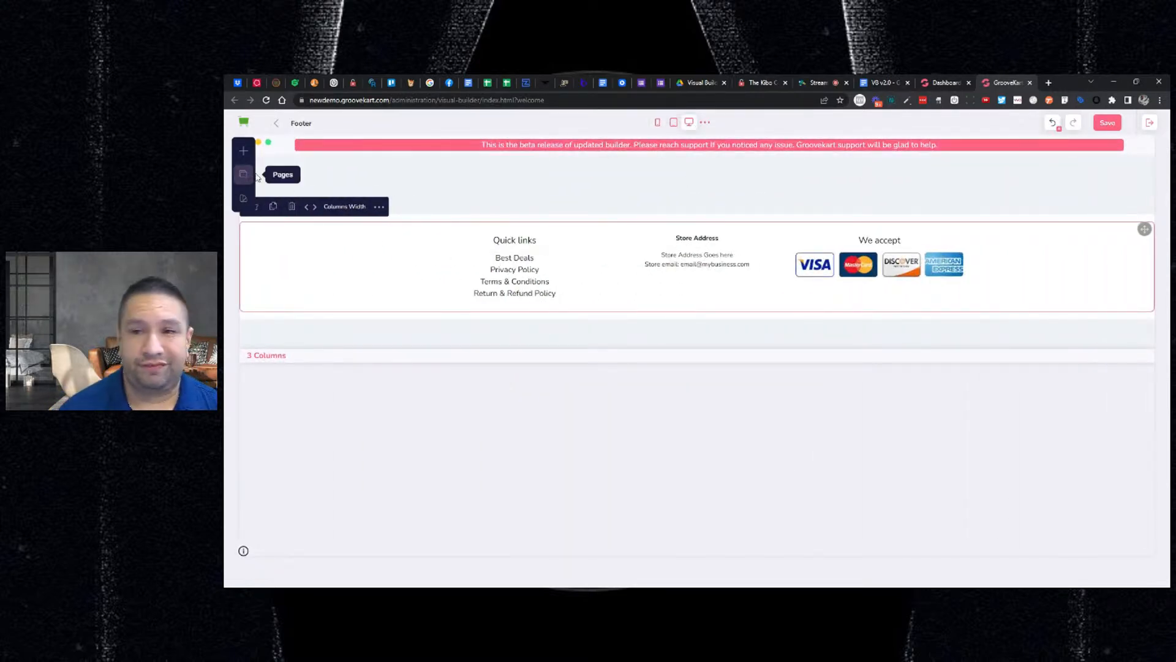
Switch to the VB v2.0 notes and read the functionality line about margin and padding limits.
left_click(882, 82)
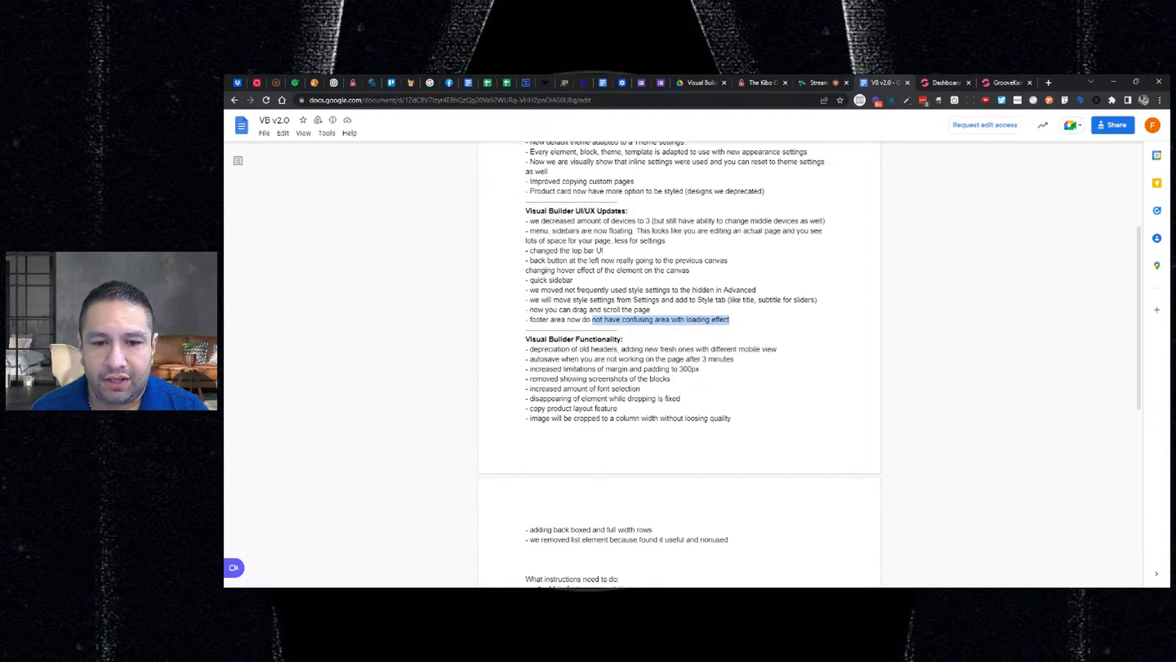
left_click_drag(564, 369, 652, 368)
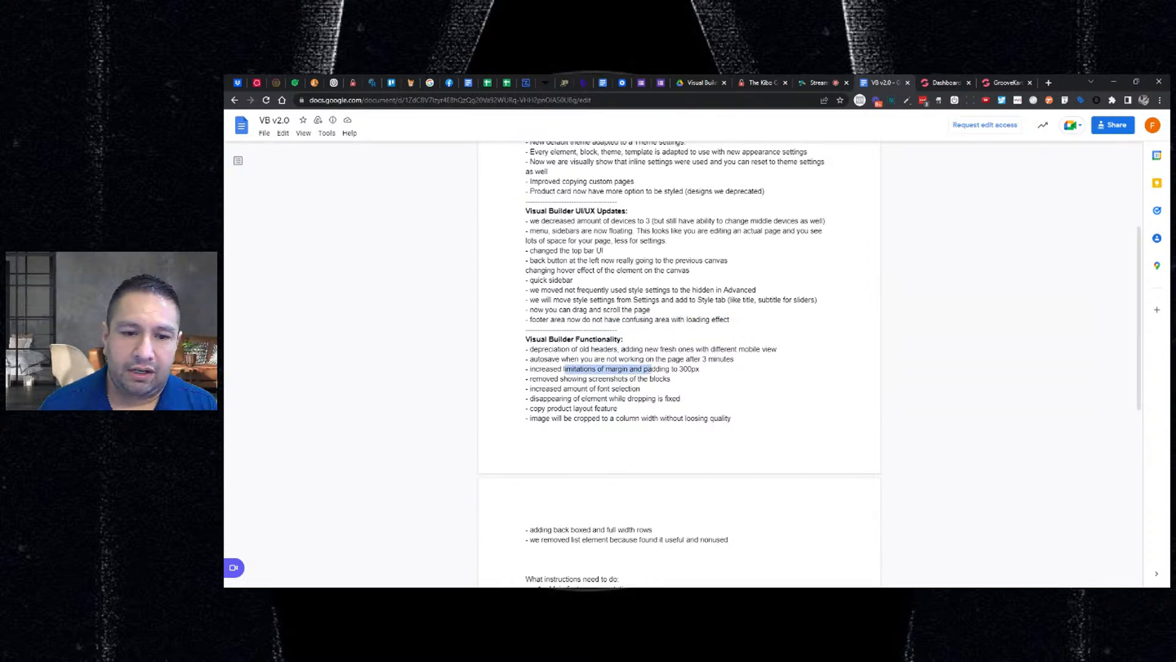
left_click(653, 370)
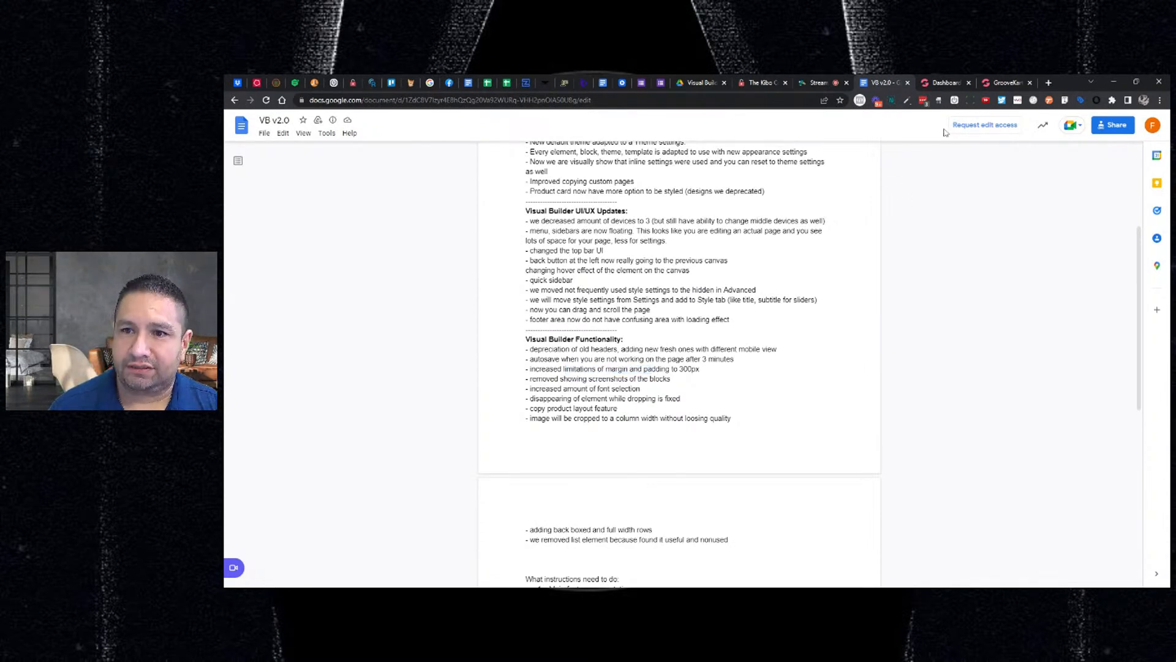
Switch back to the GrooveKart builder and open the Homepage for editing.
left_click(1003, 83)
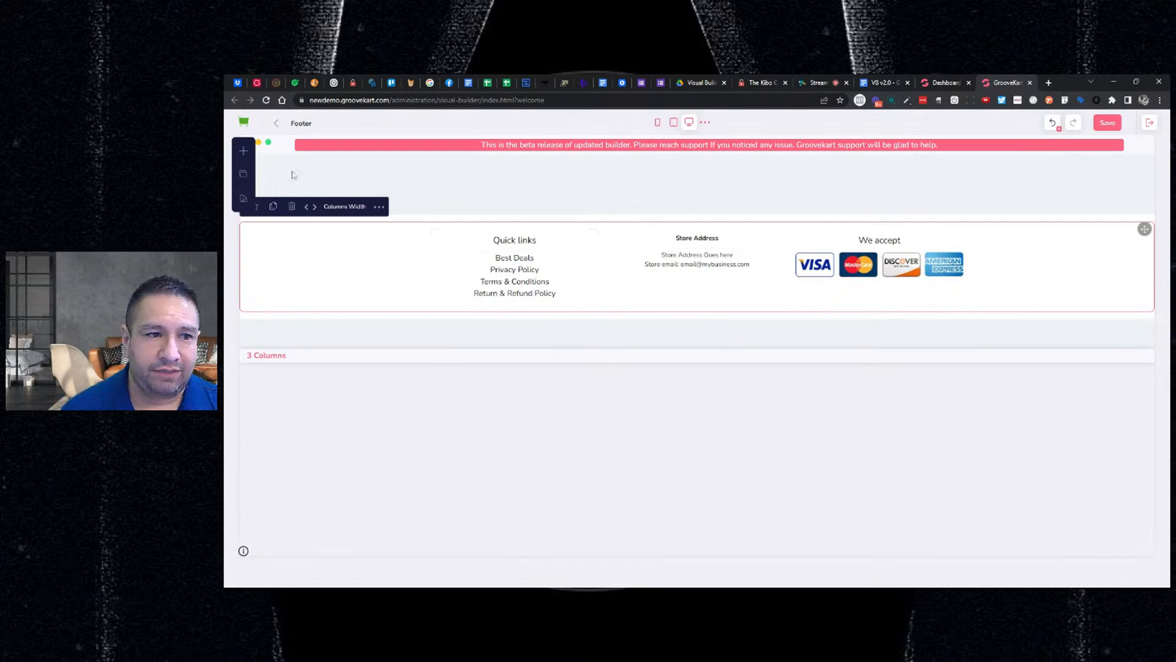
left_click(244, 173)
left_click(350, 179)
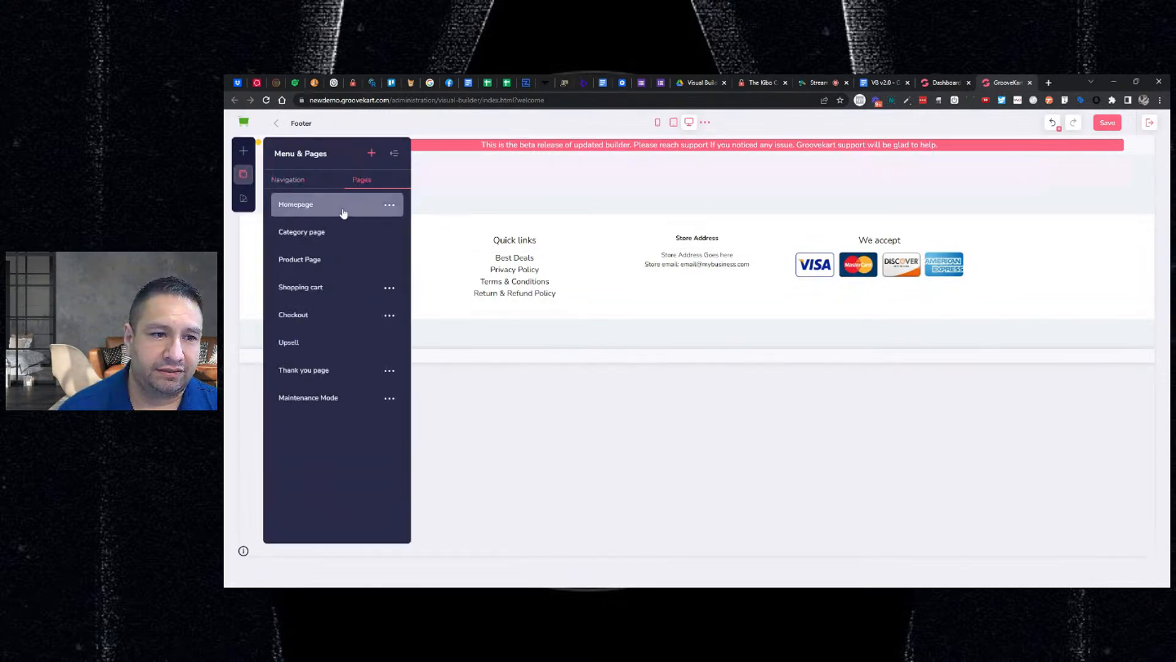
left_click(346, 208)
left_click(680, 426)
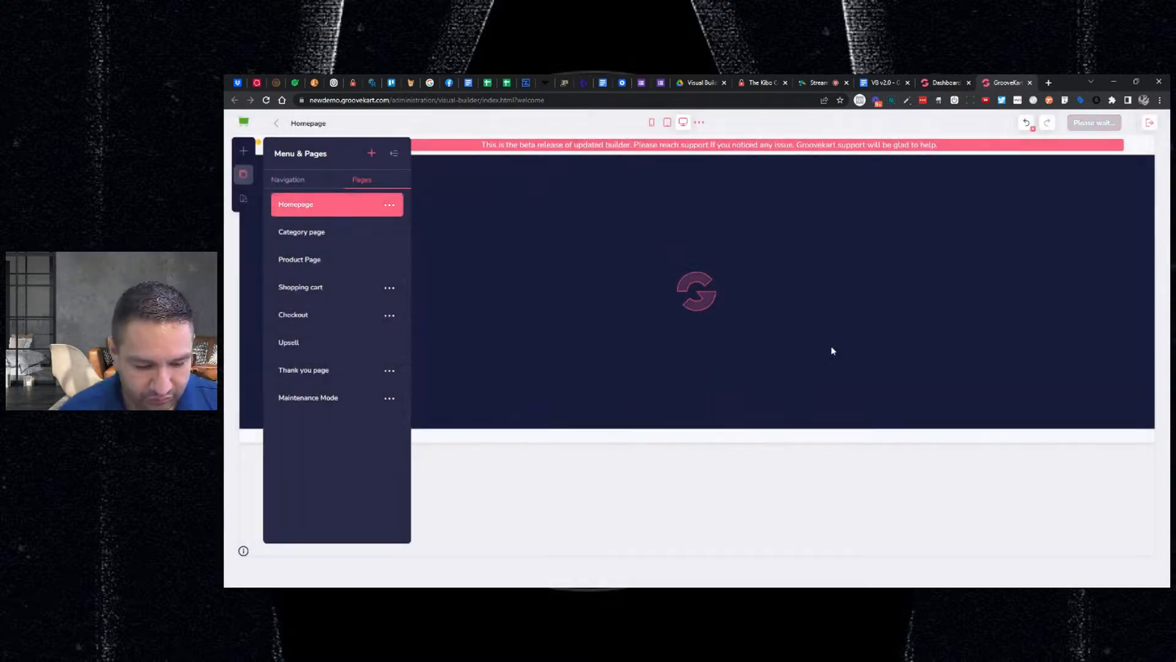
Add an H1 title element directly below the homepage's row of brand logos.
scroll(827, 350, "down", 4)
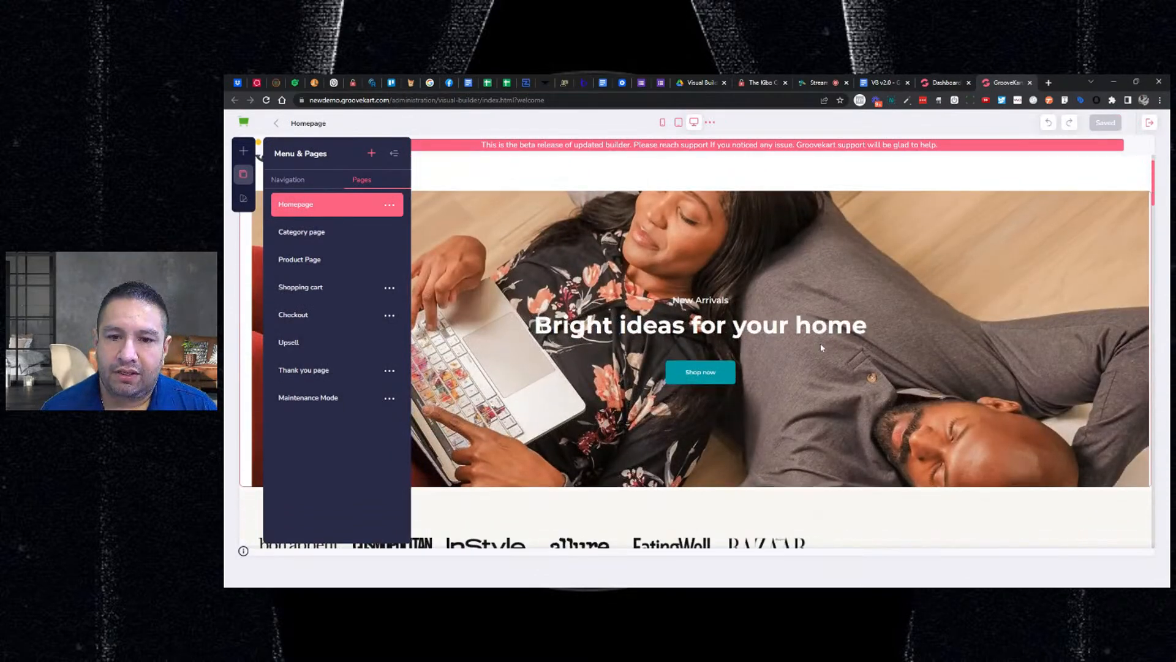
scroll(796, 370, "down", 10)
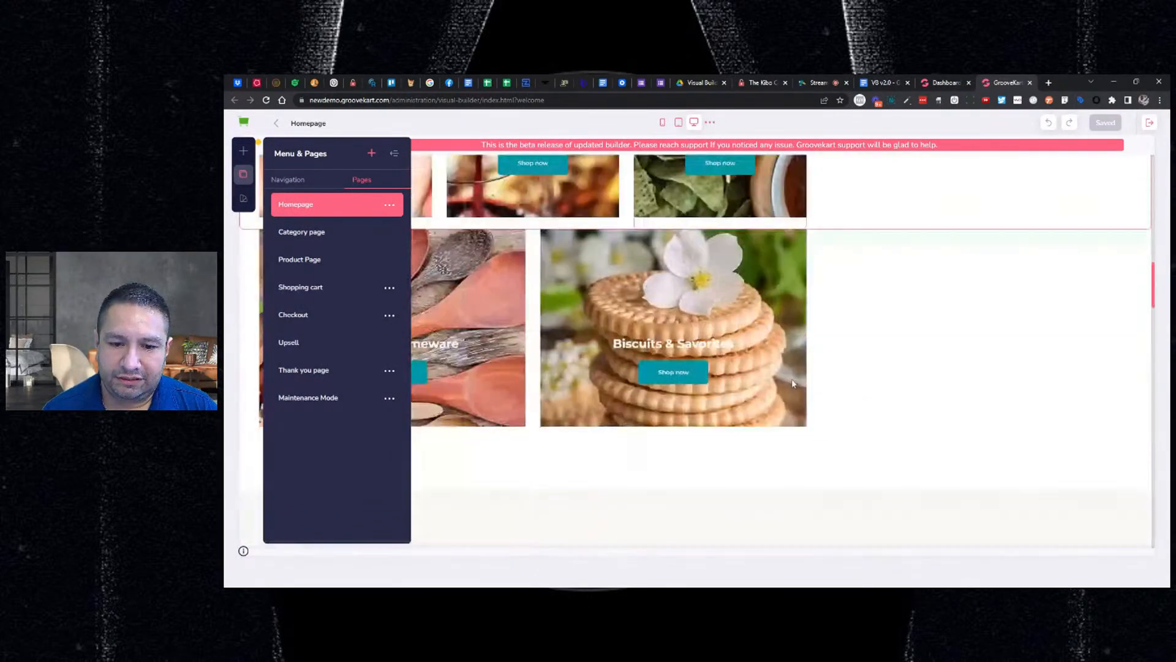
left_click(781, 383)
scroll(774, 389, "down", 4)
scroll(586, 350, "up", 6)
scroll(586, 349, "up", 6)
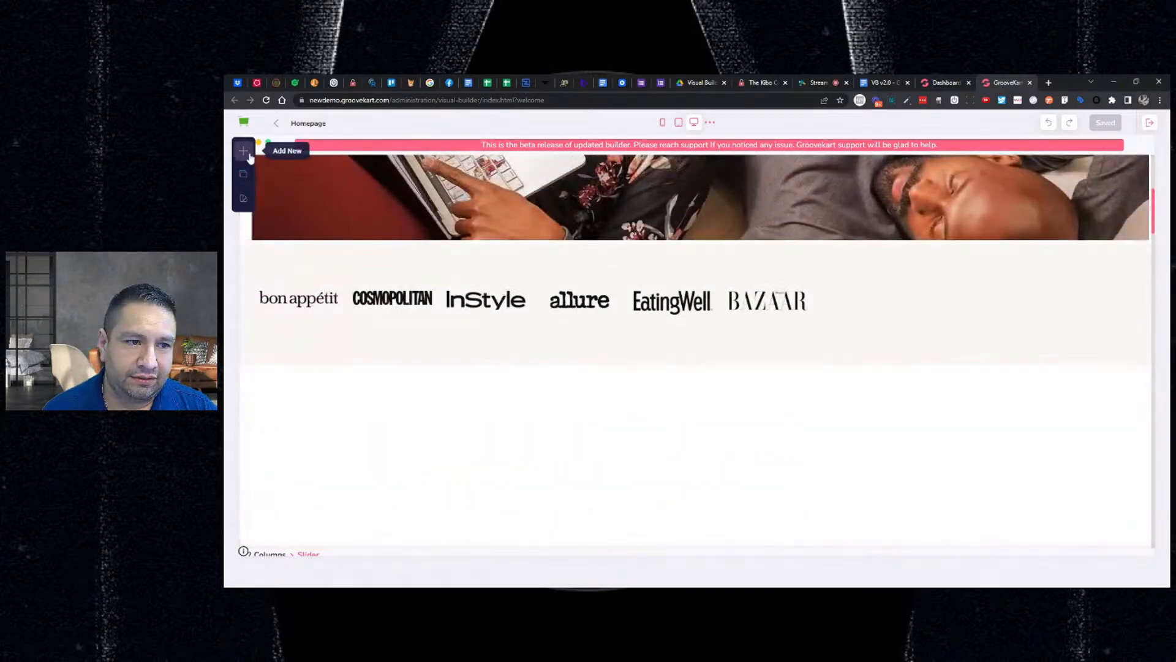
left_click(243, 151)
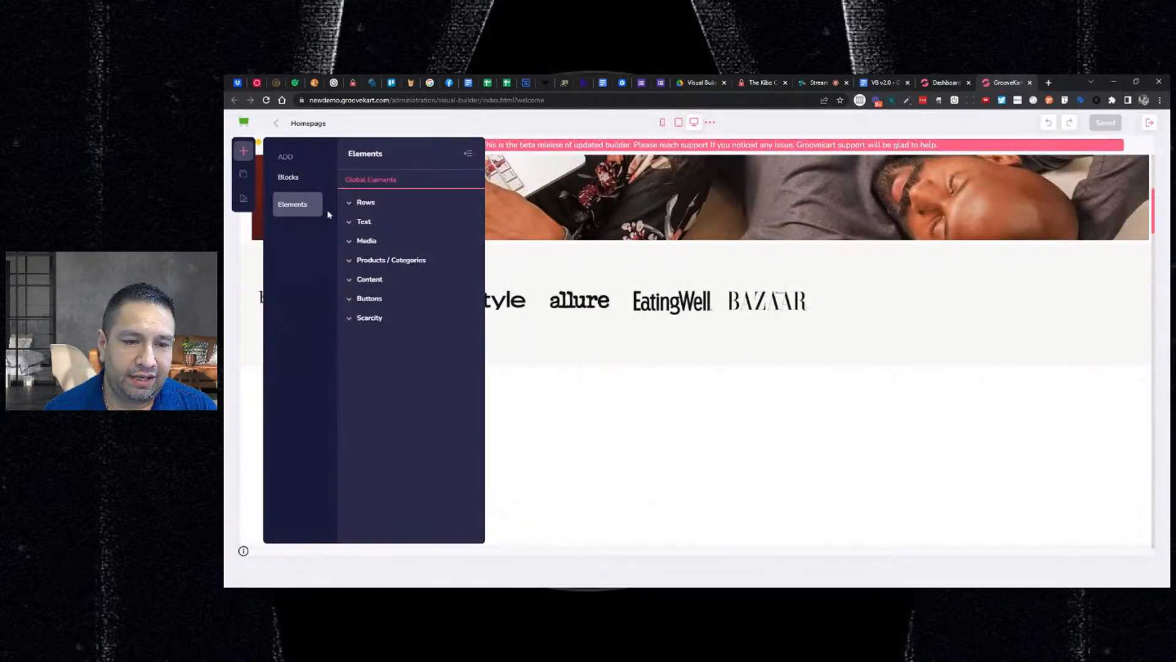
left_click(353, 224)
left_click_drag(370, 267, 639, 377)
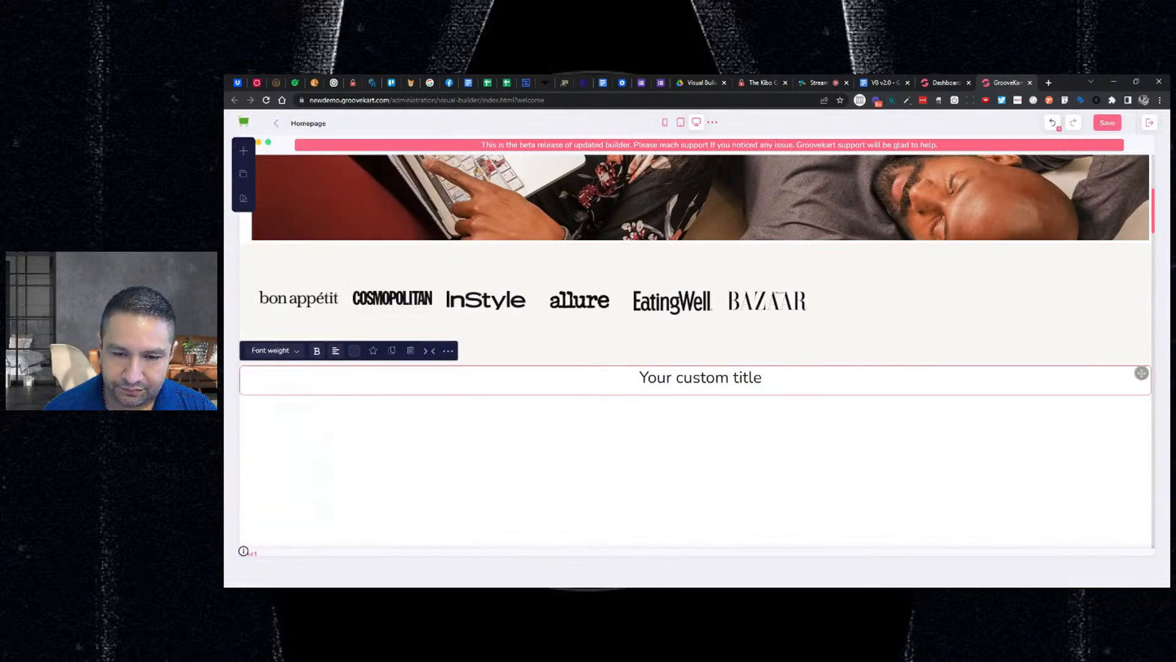
Look at the font weight options in the new H1 title's style settings.
left_click(448, 356)
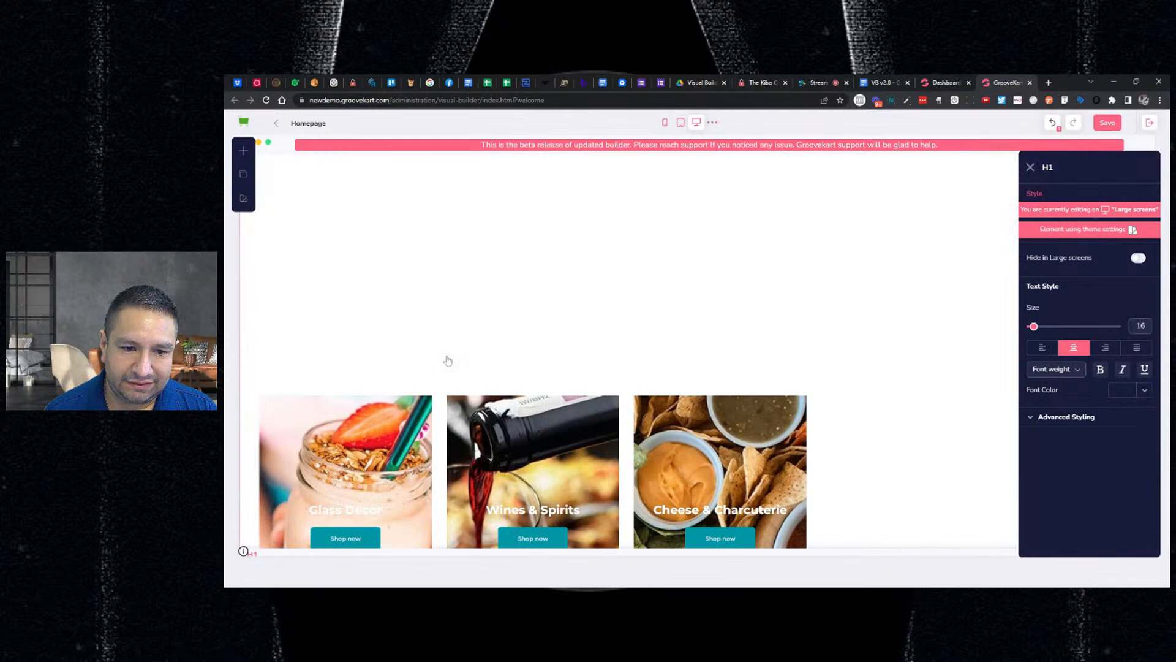
left_click(1067, 371)
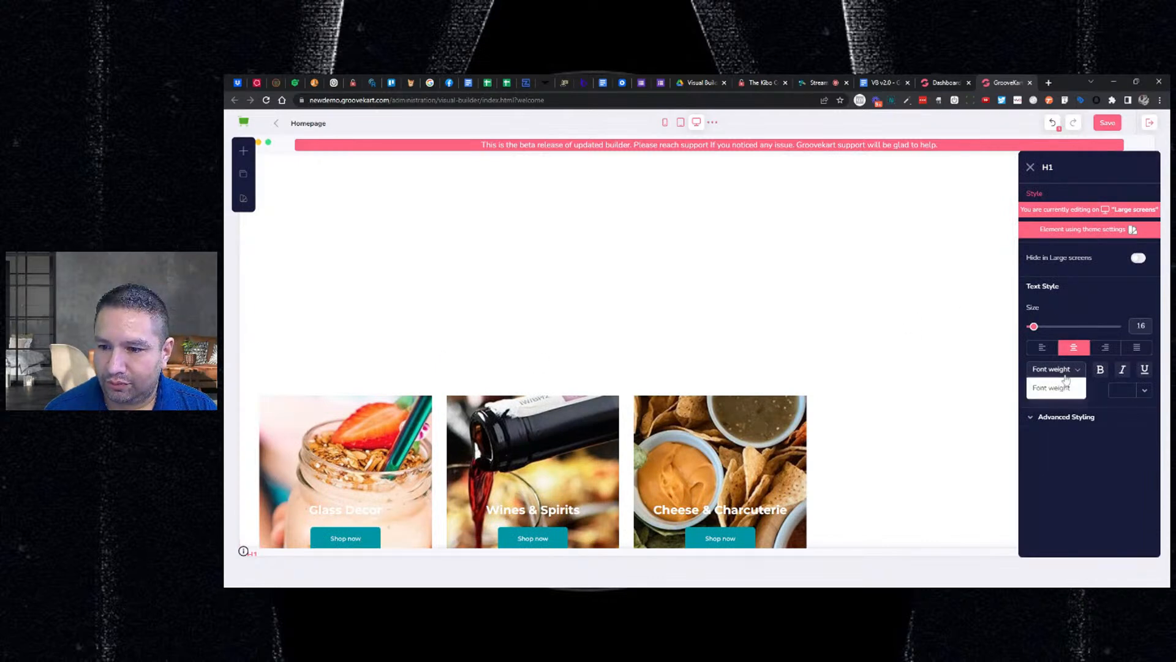
left_click(1030, 169)
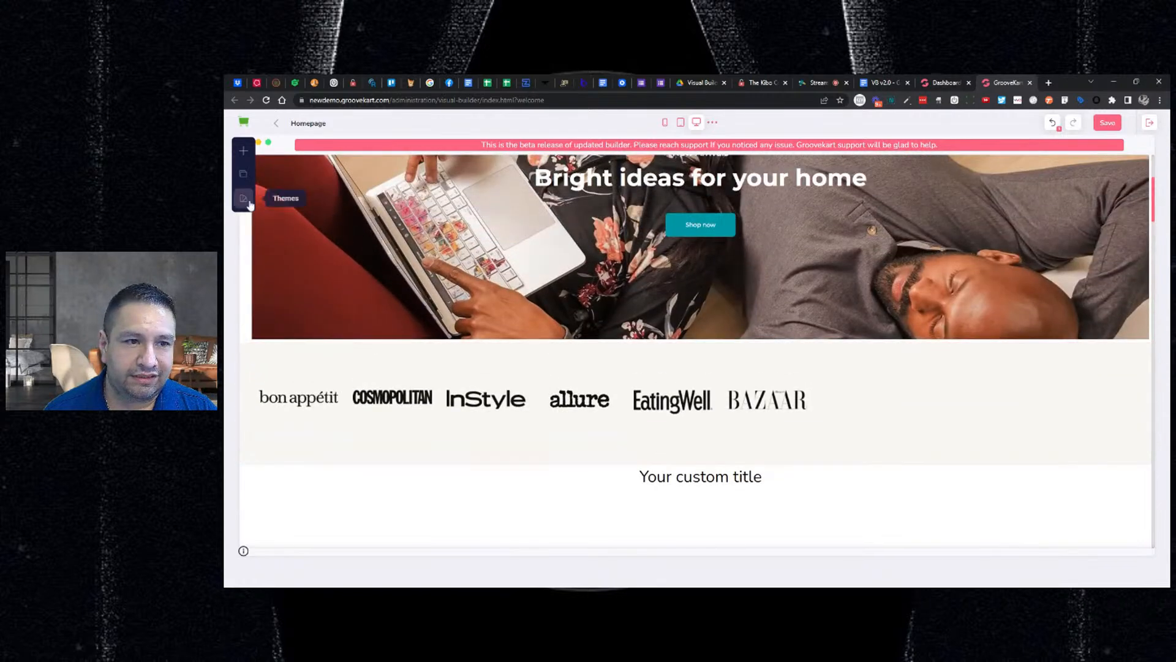
Open the current theme's appearance settings and look through the available heading fonts.
left_click(250, 204)
left_click(337, 235)
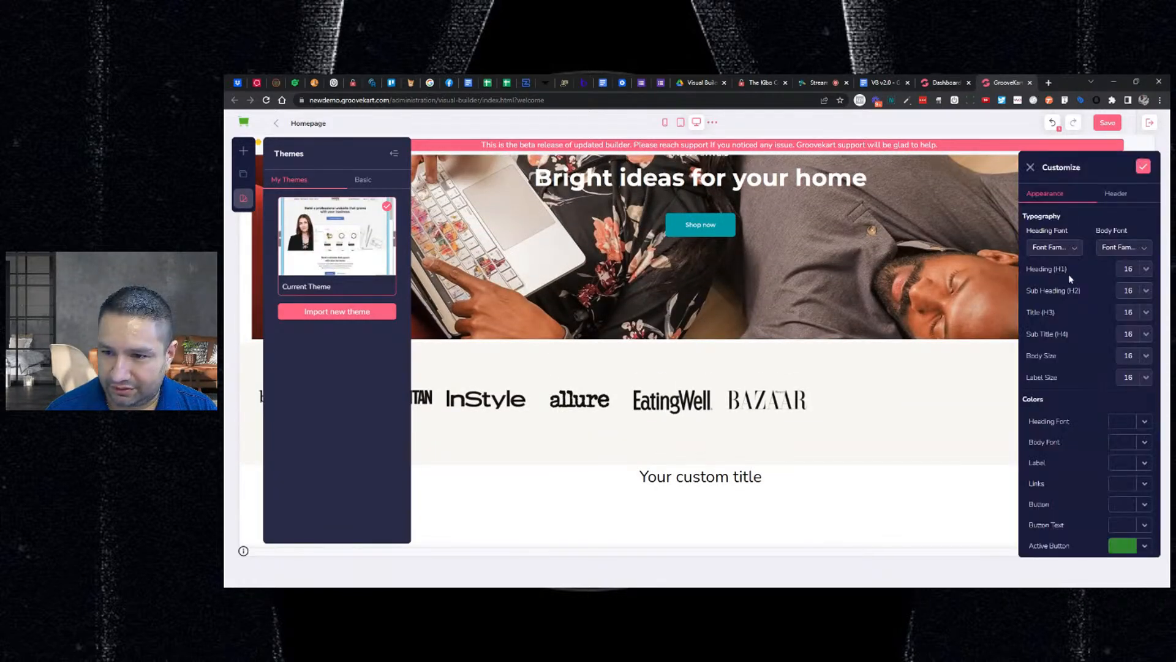
left_click(1070, 248)
scroll(1060, 286, "down", 5)
scroll(1060, 287, "down", 5)
scroll(1060, 287, "down", 6)
scroll(1060, 285, "down", 5)
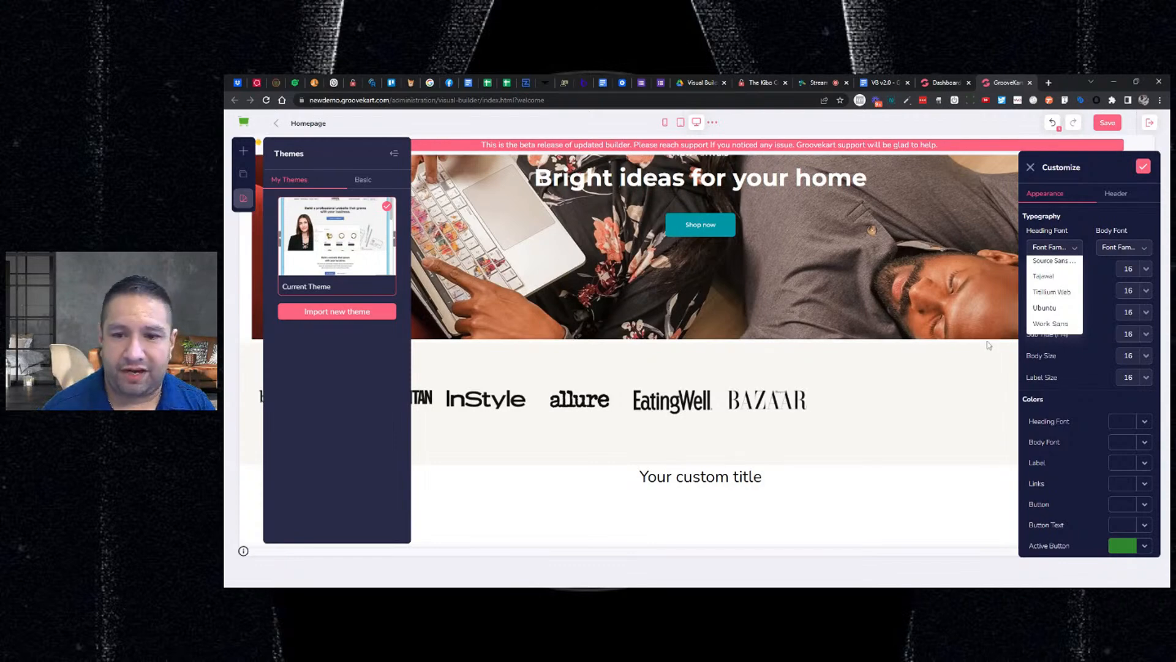
Switch to the VB v2.0 notes and read the lines on copying product layouts and cropping images to column width.
left_click(892, 83)
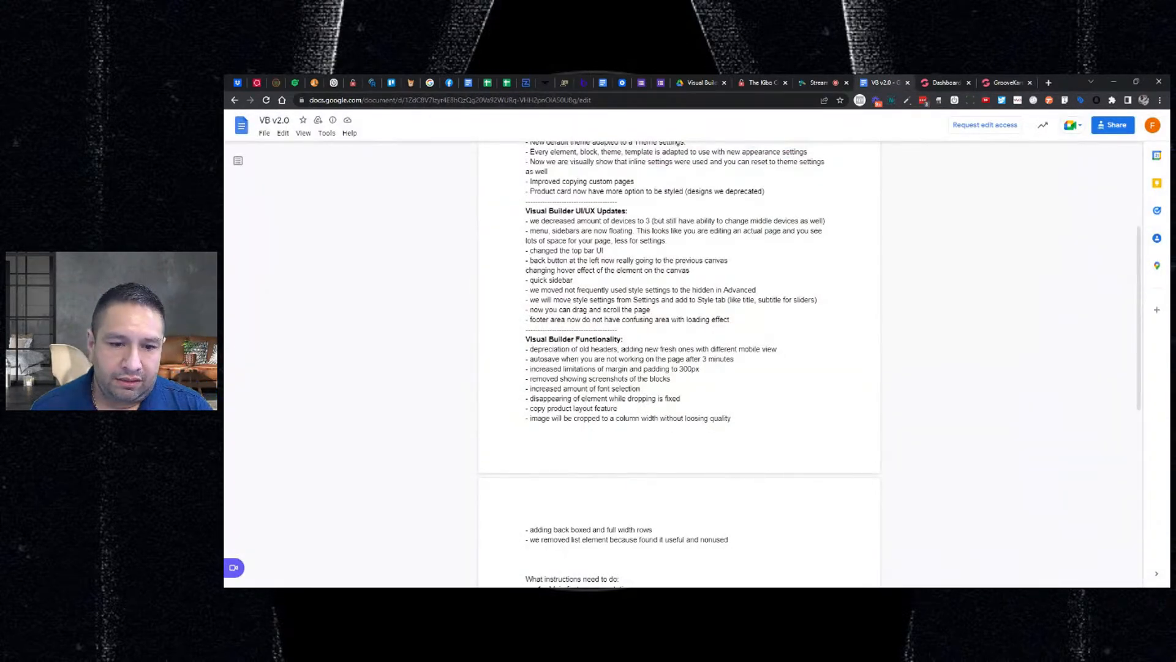
scroll(680, 364, "down", 1)
double_click(560, 360)
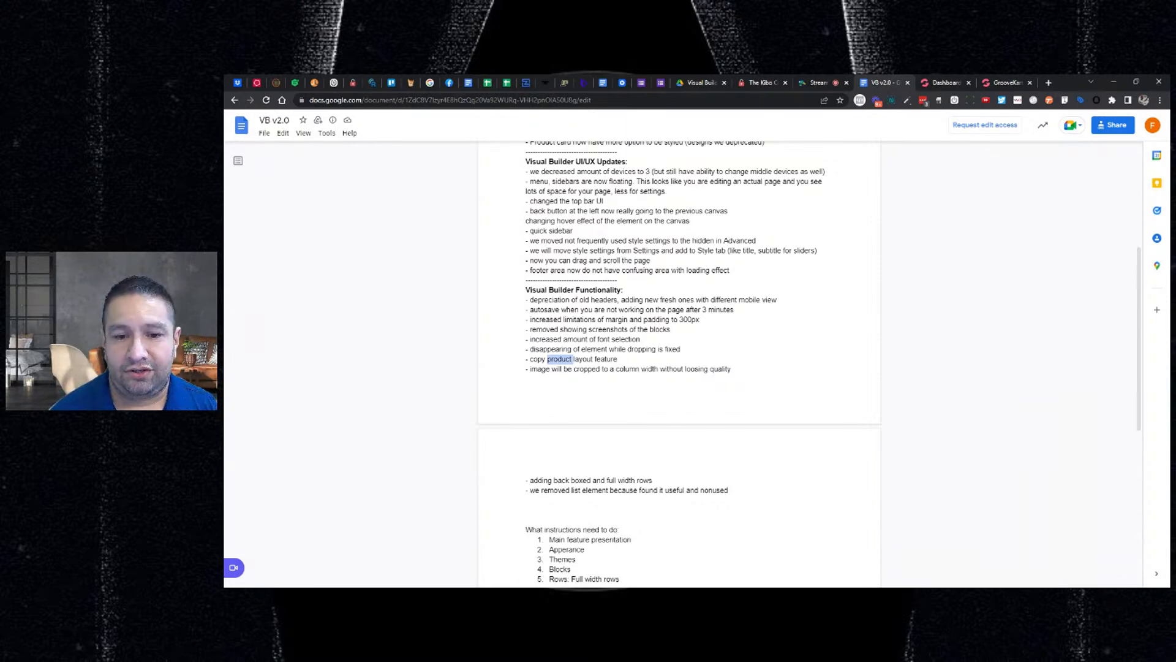
left_click(560, 360)
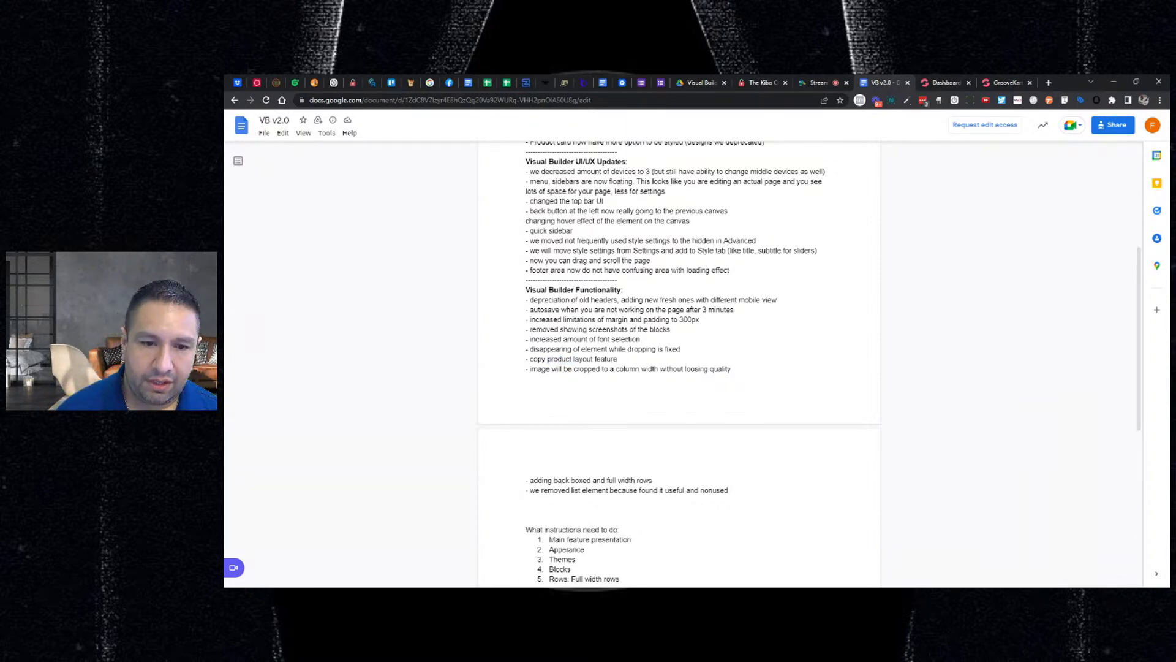
left_click_drag(557, 368, 579, 369)
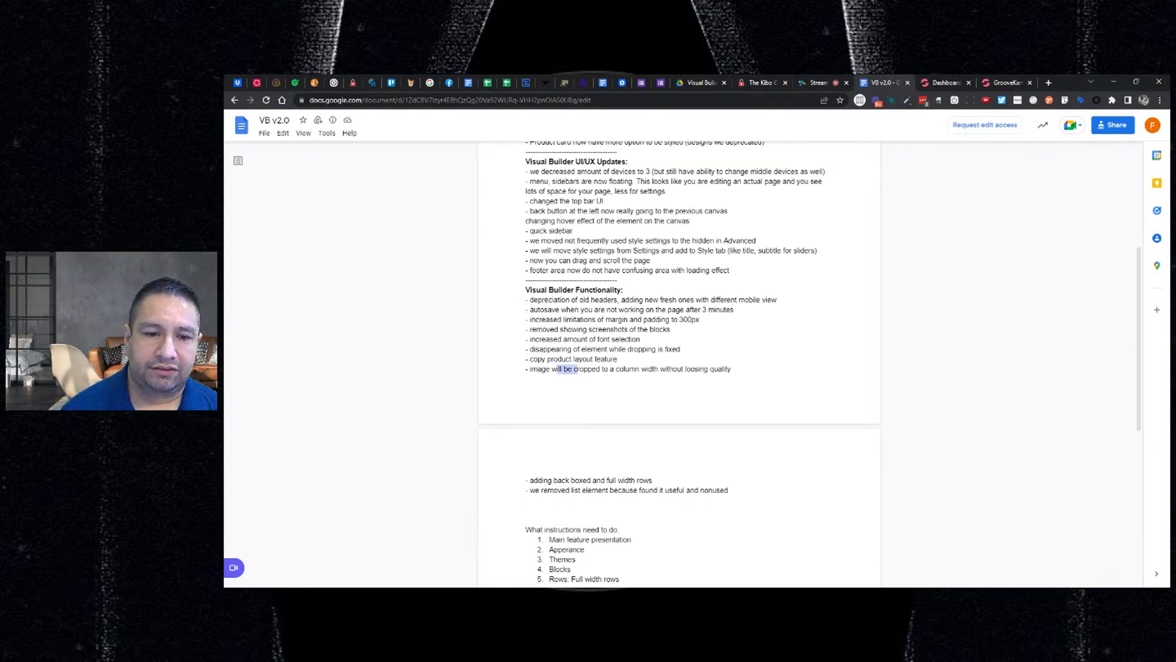
left_click(573, 369)
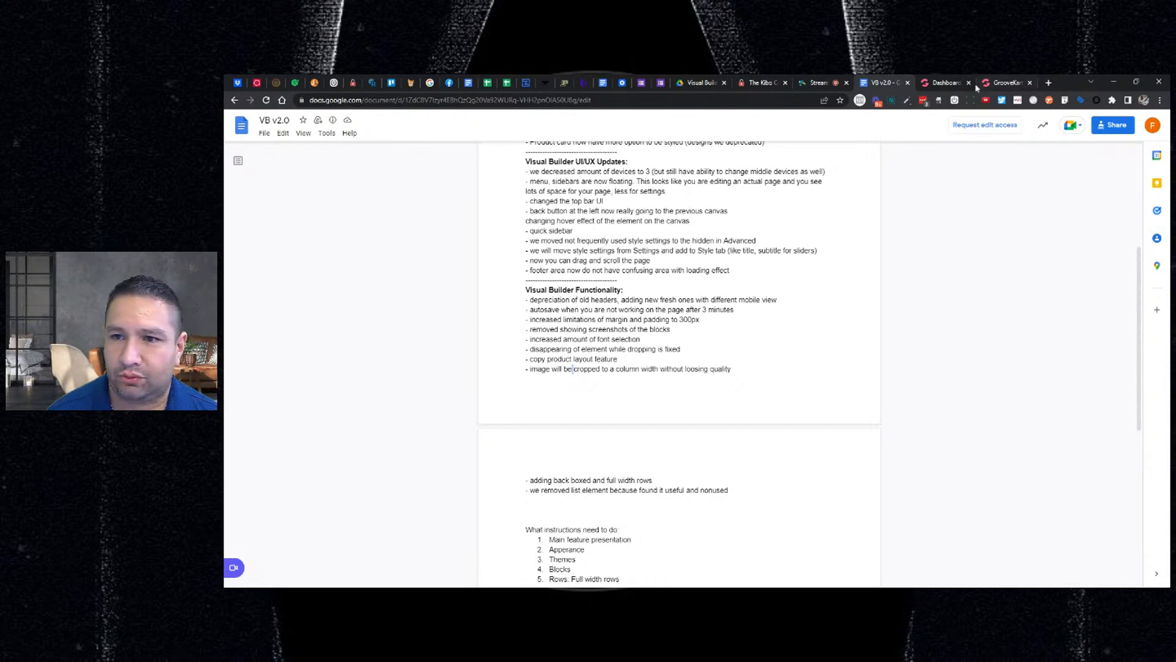
Return to the GrooveKart builder and insert a 3-column row between the homepage's brand logos and the custom title.
left_click(953, 86)
left_click(1005, 83)
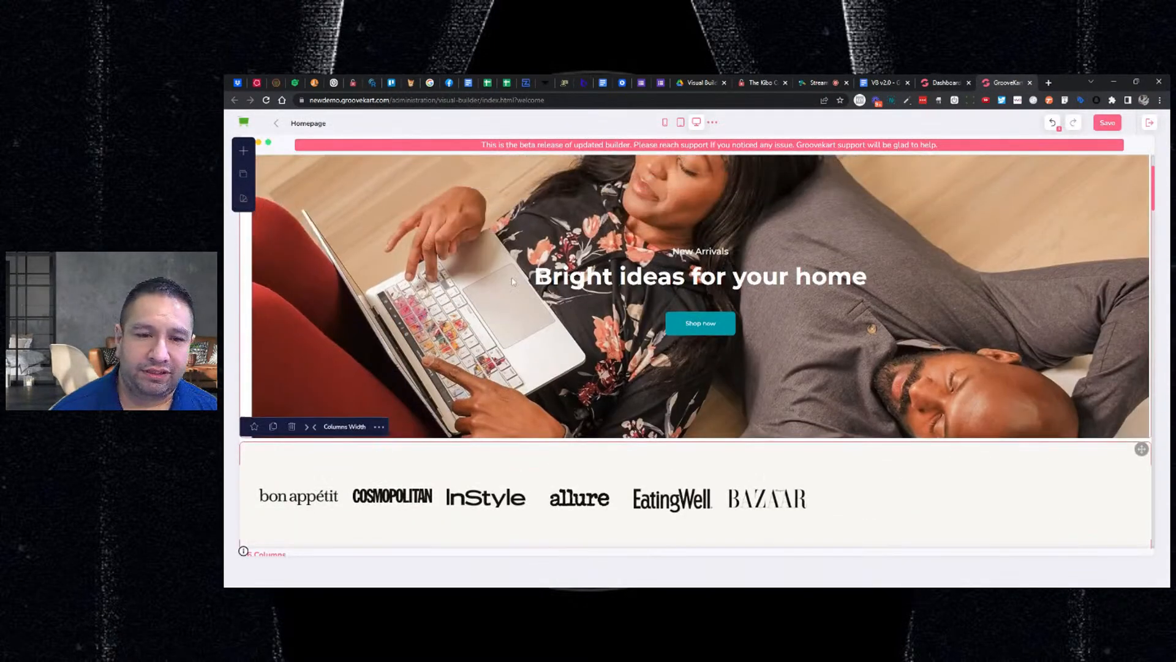
scroll(559, 290, "down", 6)
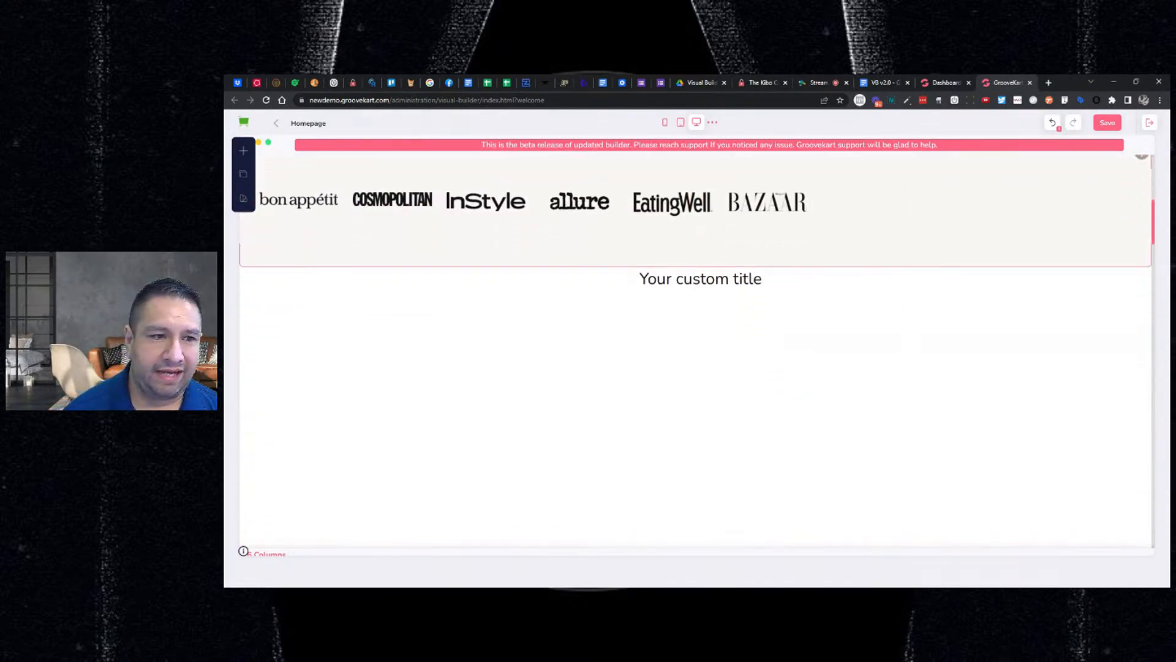
left_click(243, 150)
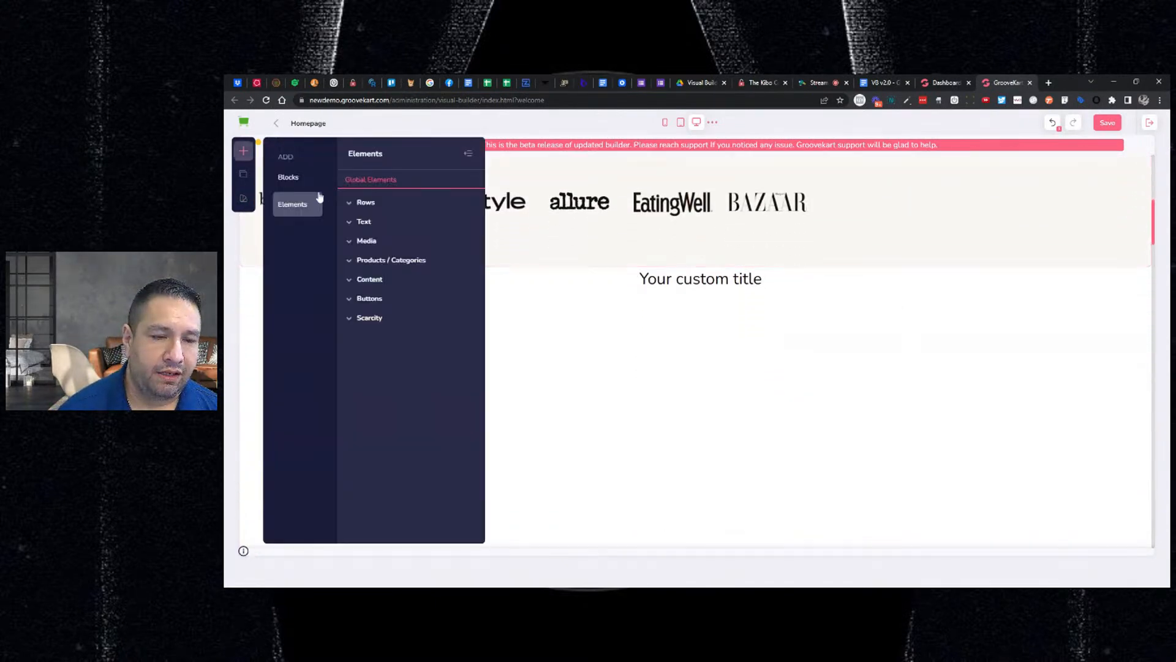
left_click(368, 204)
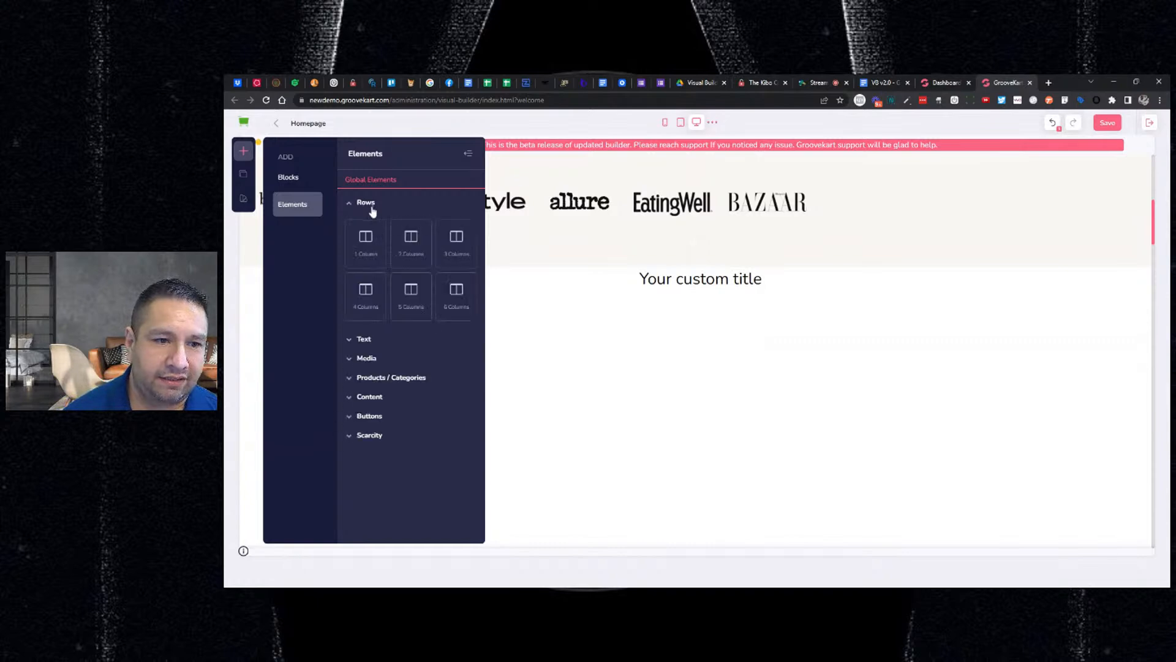
left_click_drag(422, 240, 603, 289)
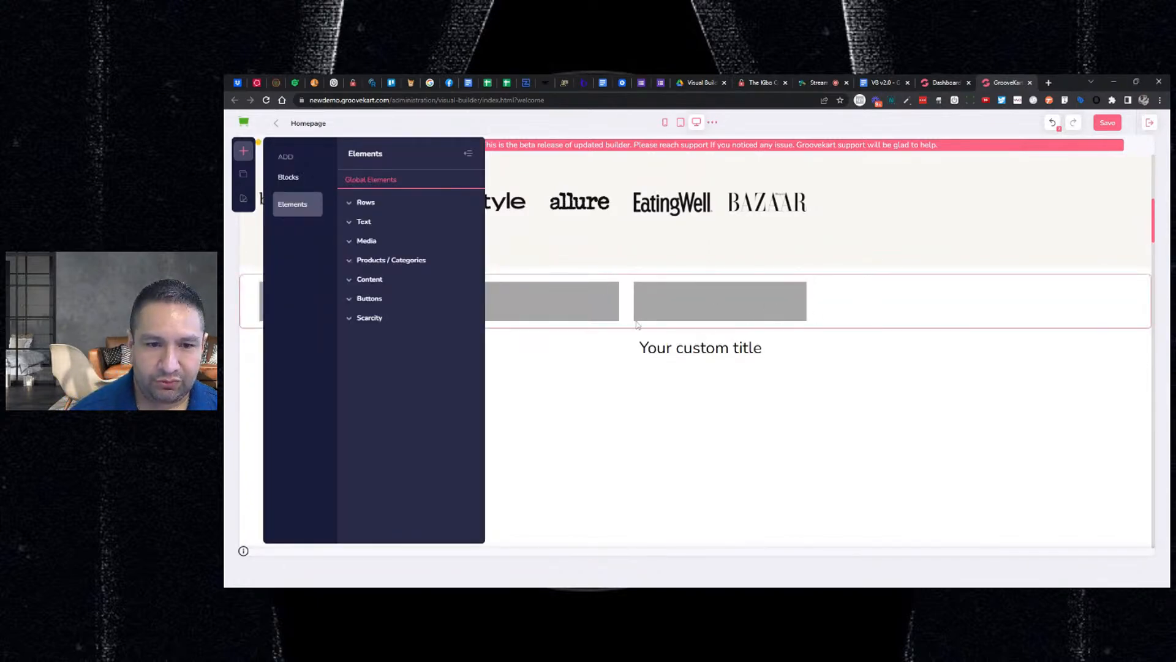
left_click(668, 324)
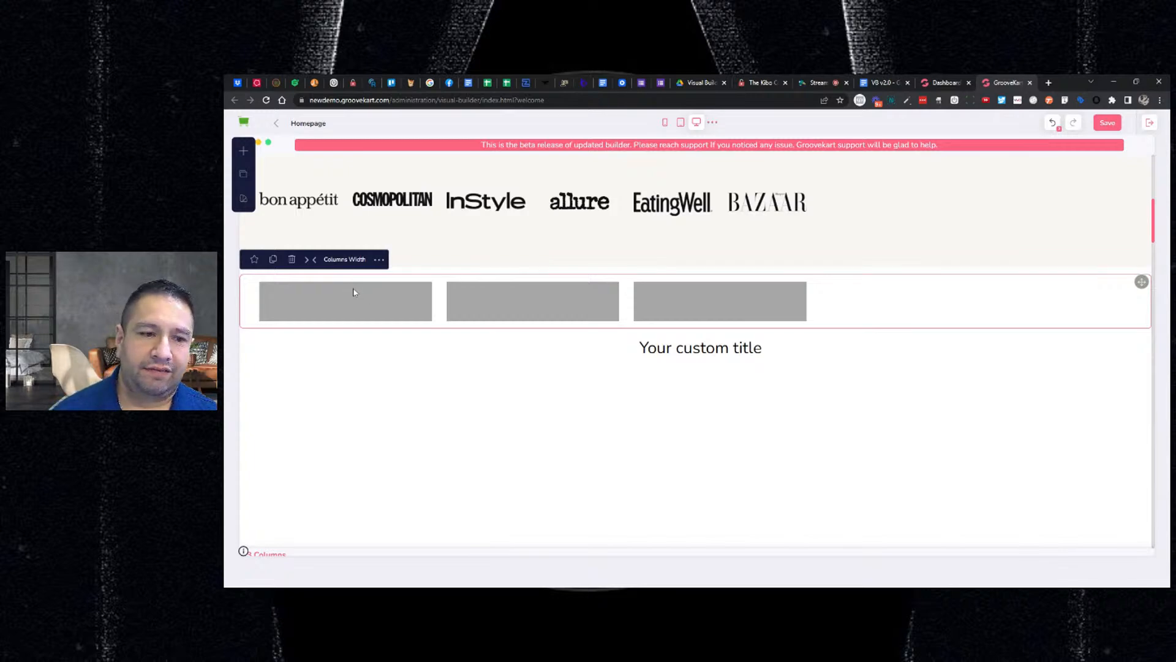
Add an image element to the middle column of the empty three-column row above the custom title.
left_click(243, 151)
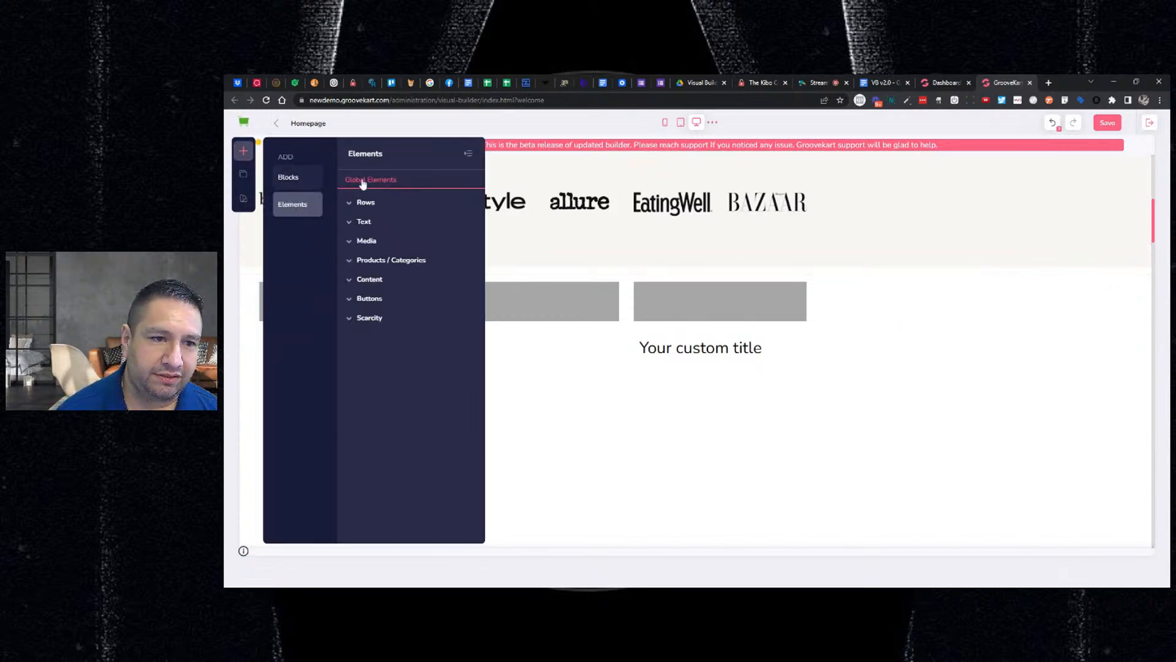
left_click(367, 241)
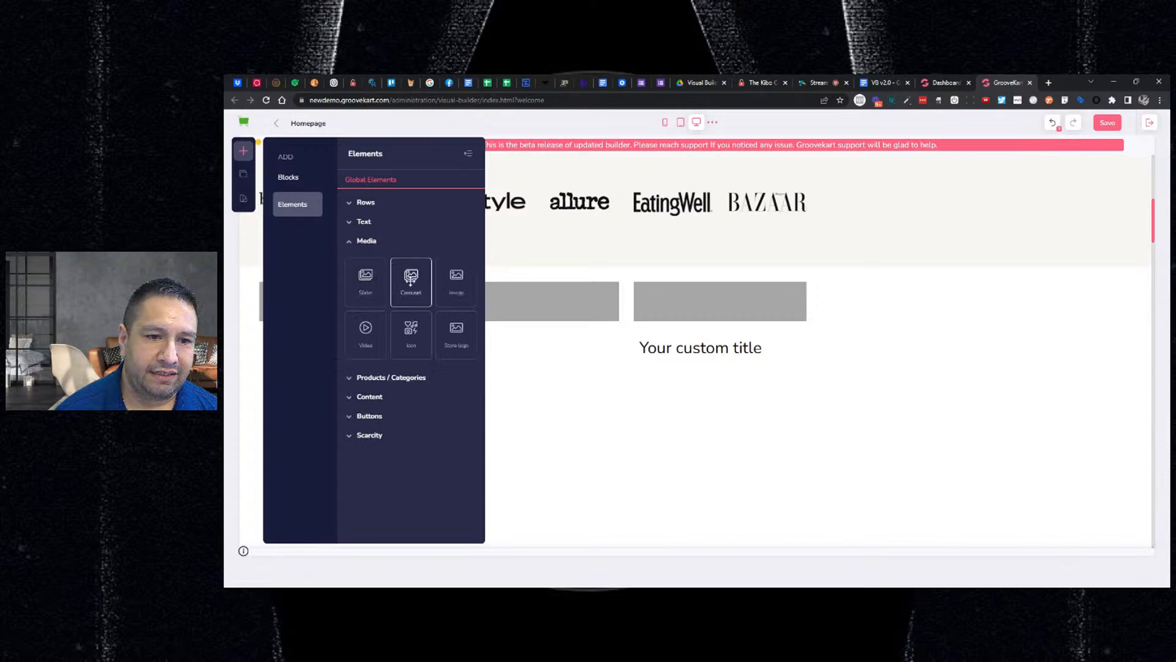
left_click_drag(456, 275, 465, 288)
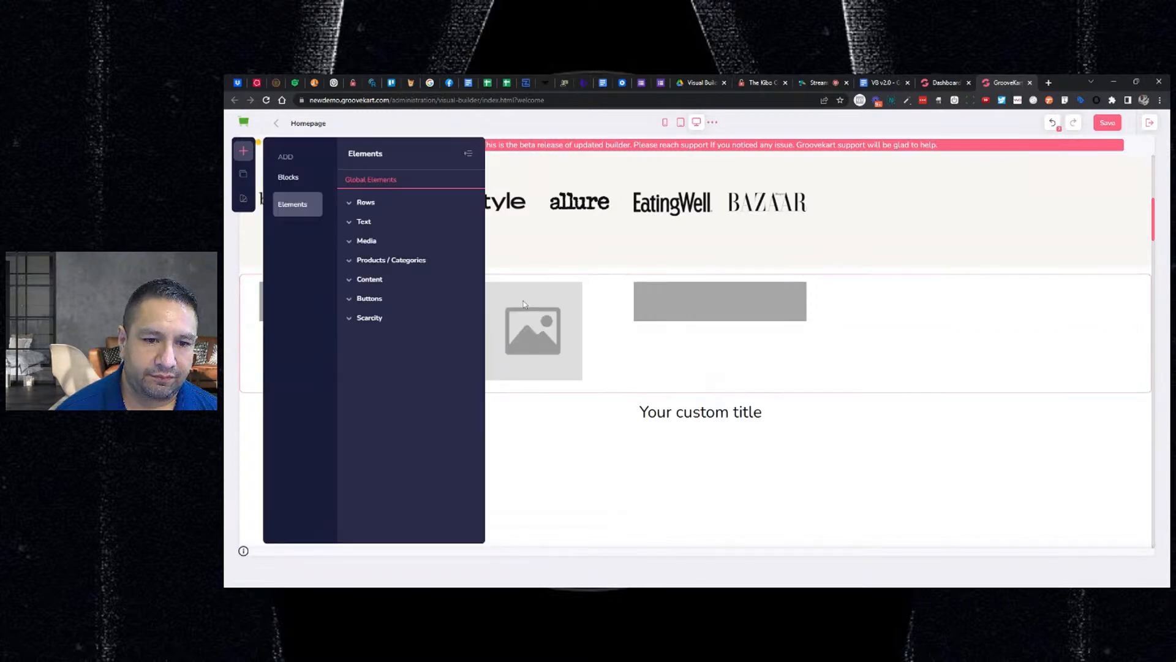
left_click(530, 310)
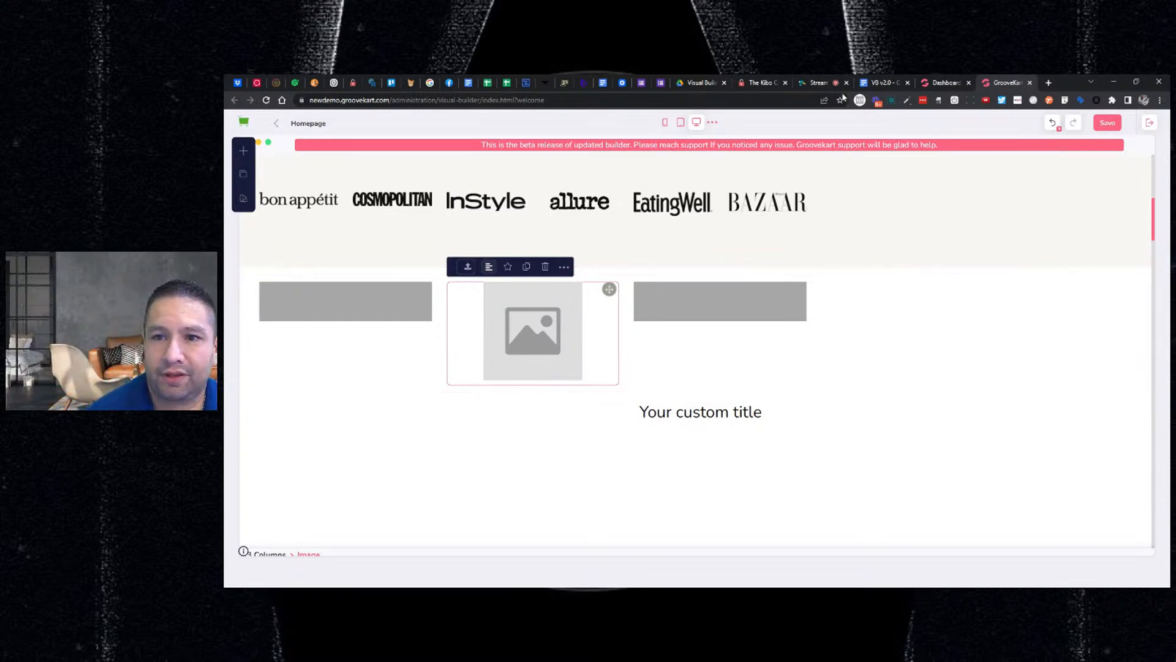
Switch to the VB v2.0 notes and read the lines on boxed and full width rows and the removed list element.
left_click(870, 81)
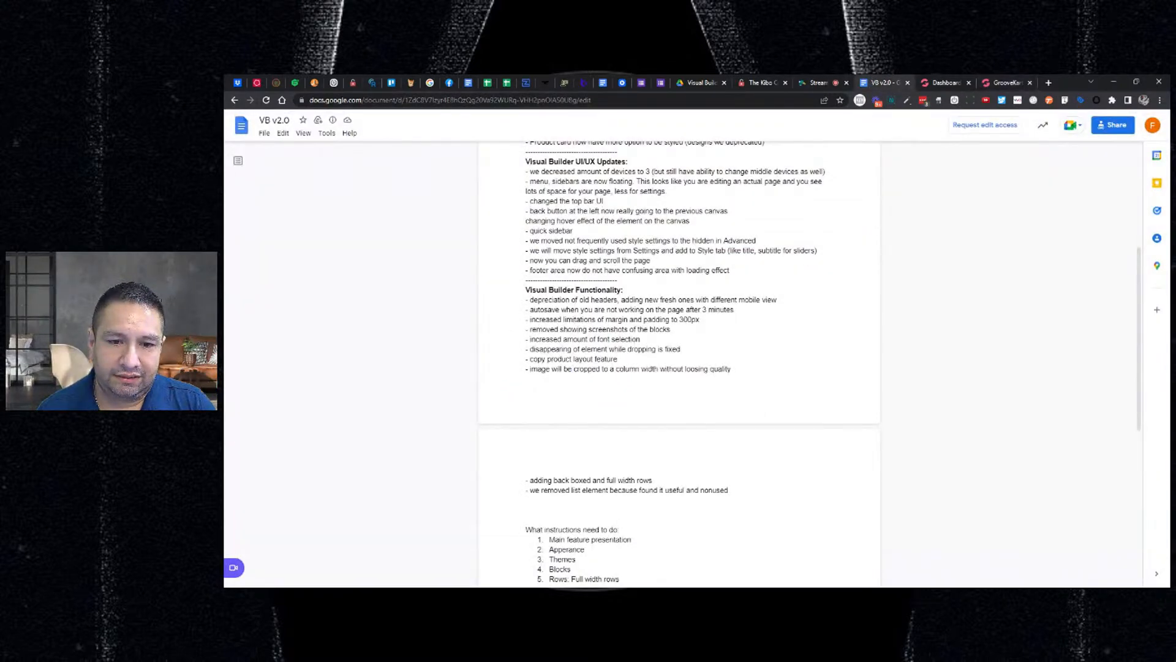
scroll(679, 361, "down", 3)
left_click_drag(560, 332, 645, 332)
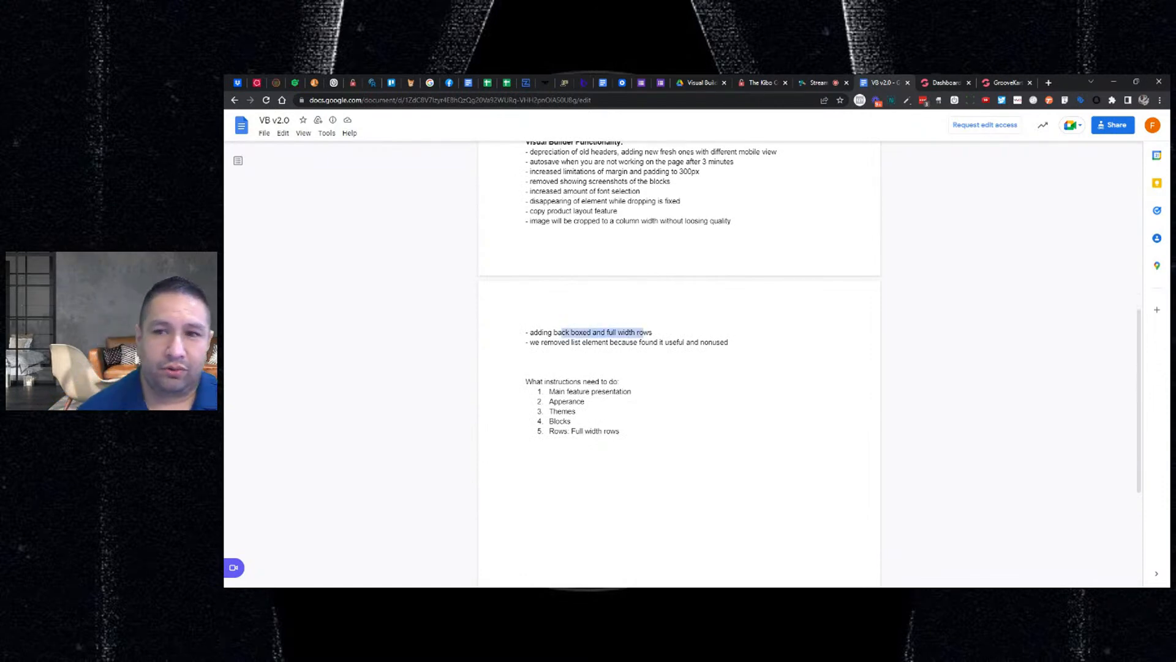
double_click(655, 332)
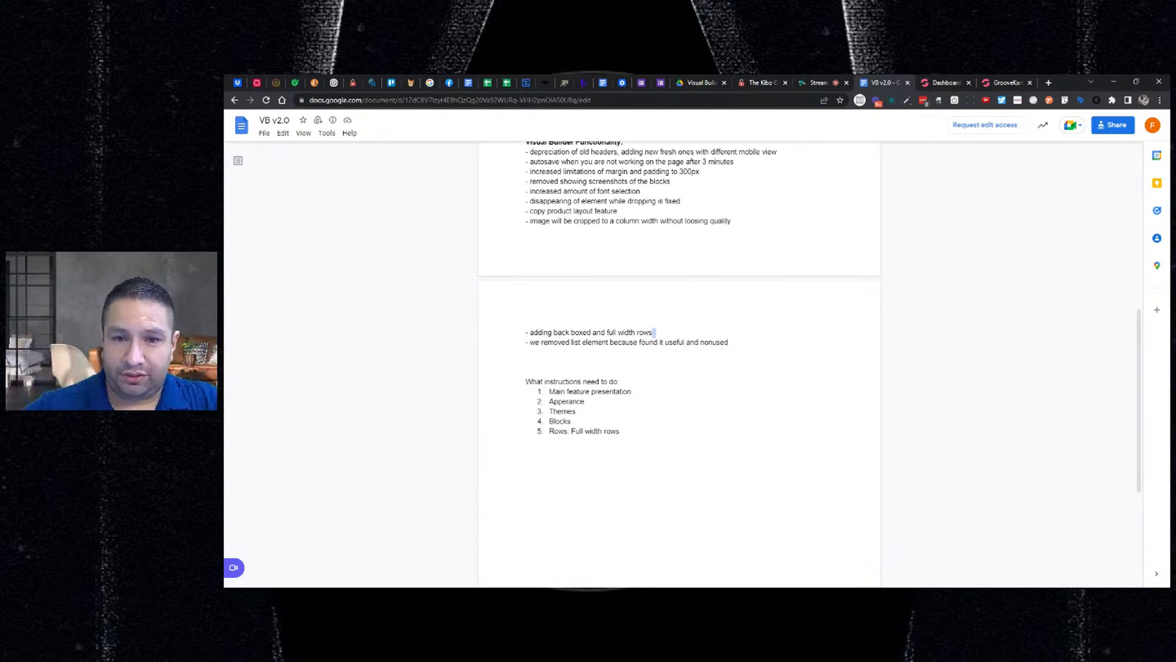
scroll(679, 362, "up", 3)
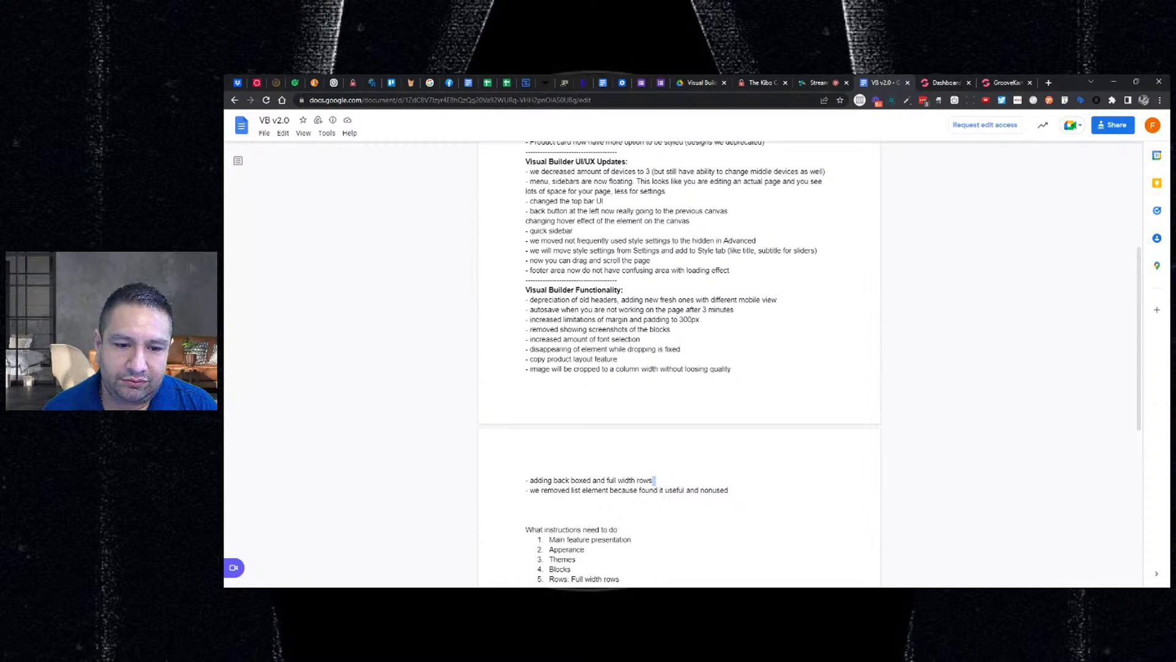
left_click_drag(571, 490, 609, 490)
scroll(679, 362, "up", 5)
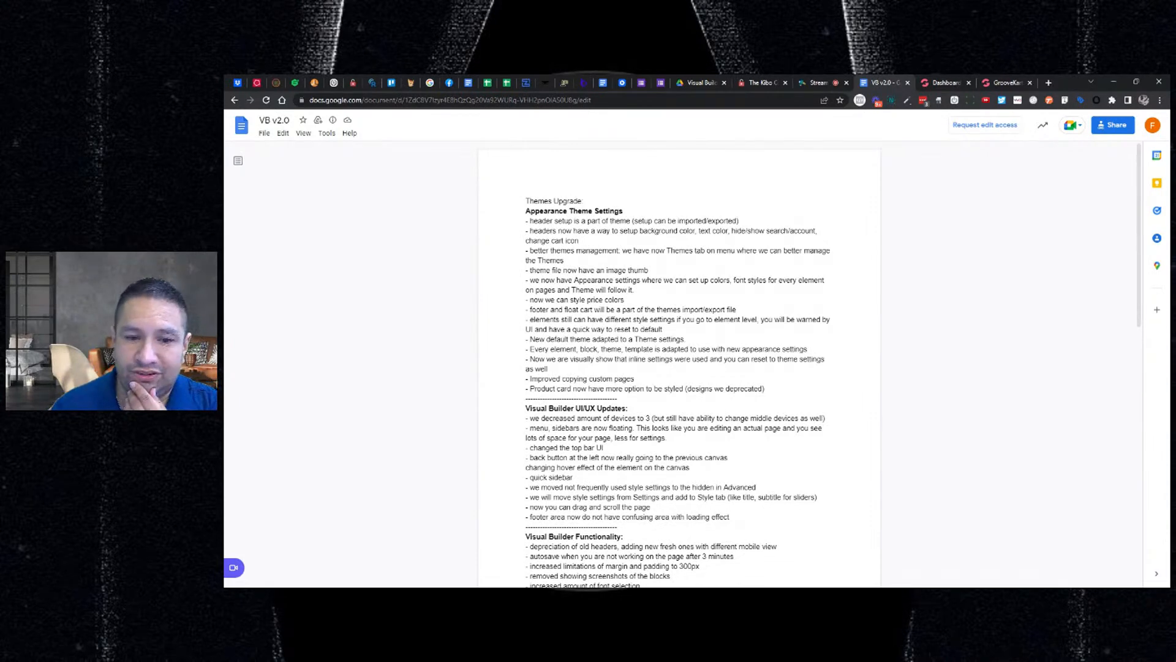
Return to the GrooveKart builder and look over the top bar and header area of the homepage.
left_click(933, 82)
left_click(1004, 85)
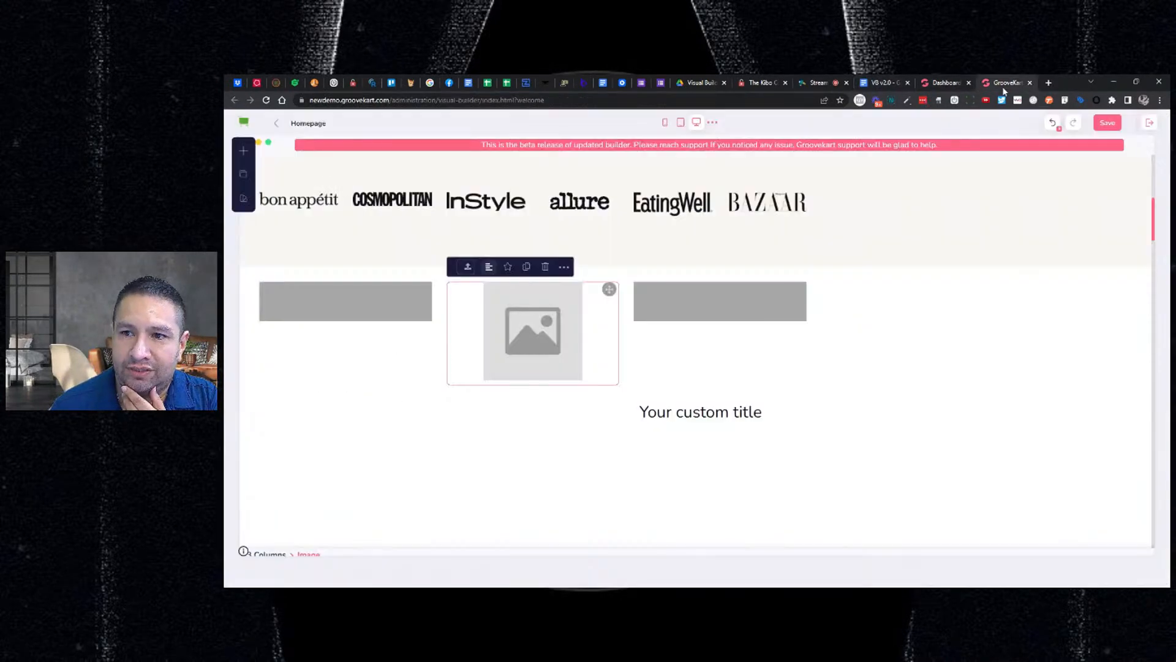
scroll(759, 270, "up", 6)
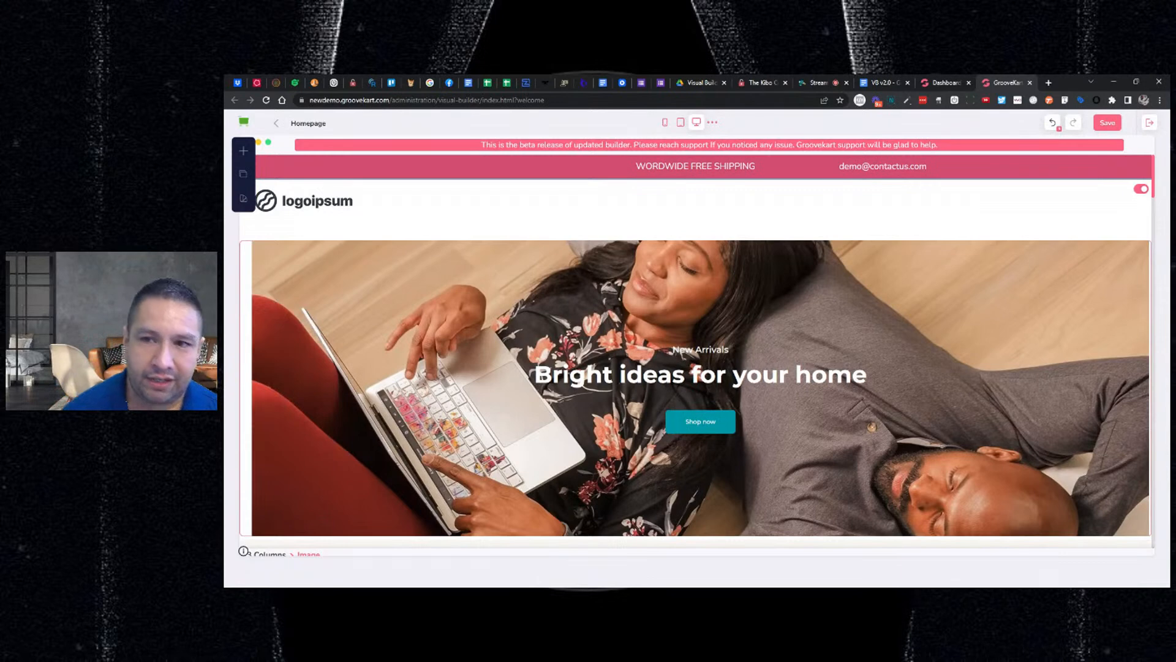
mouse_move(797, 161)
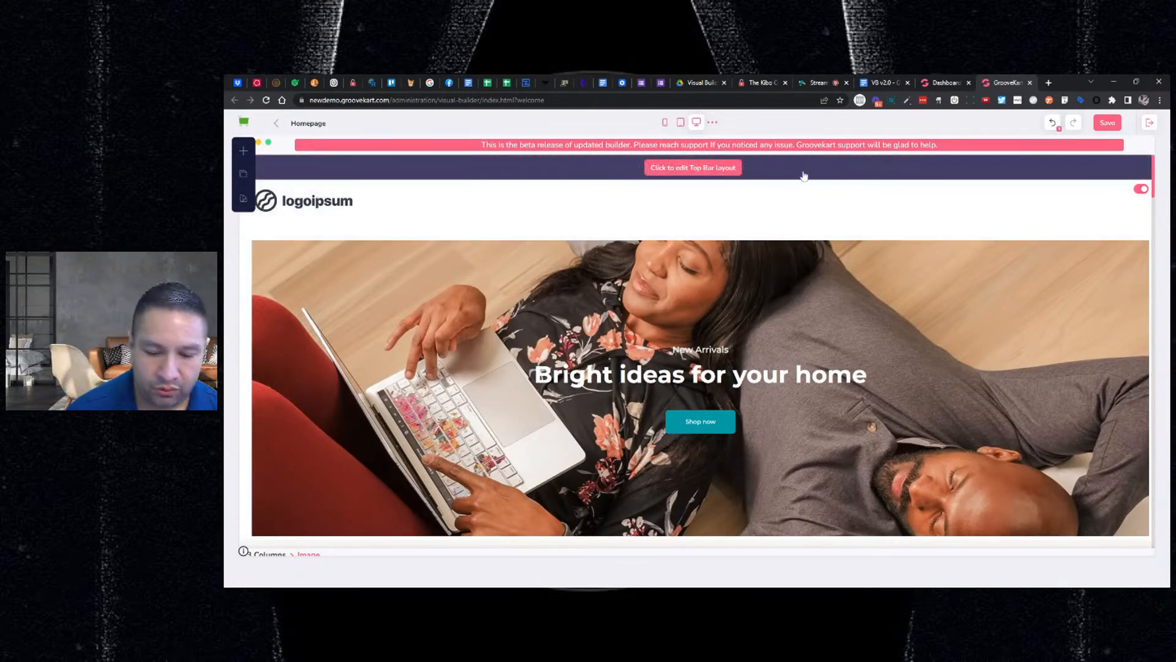
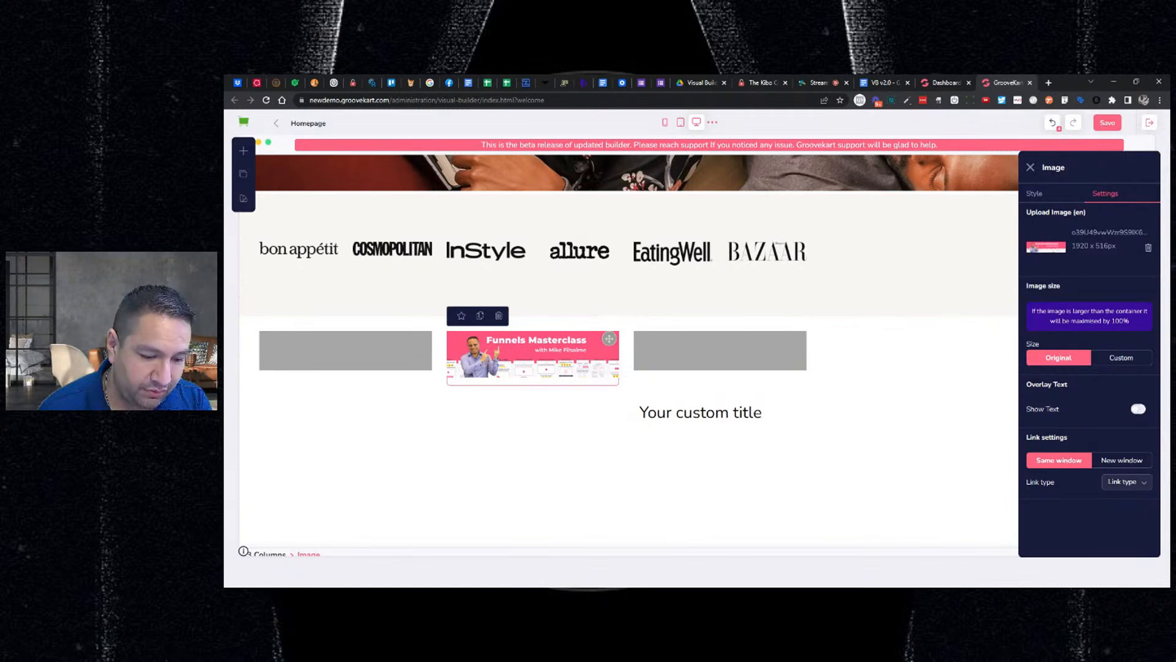
Save the homepage with the Funnels Masterclass image in the middle column and reopen that image's settings.
double_click(1081, 246)
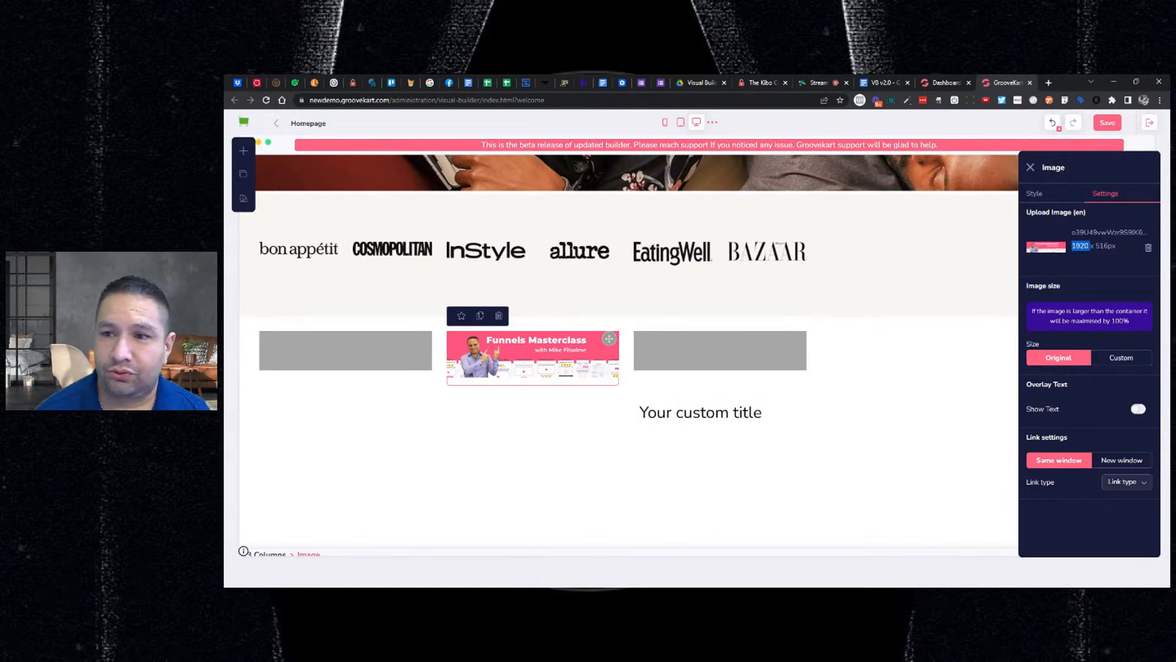
left_click(1108, 127)
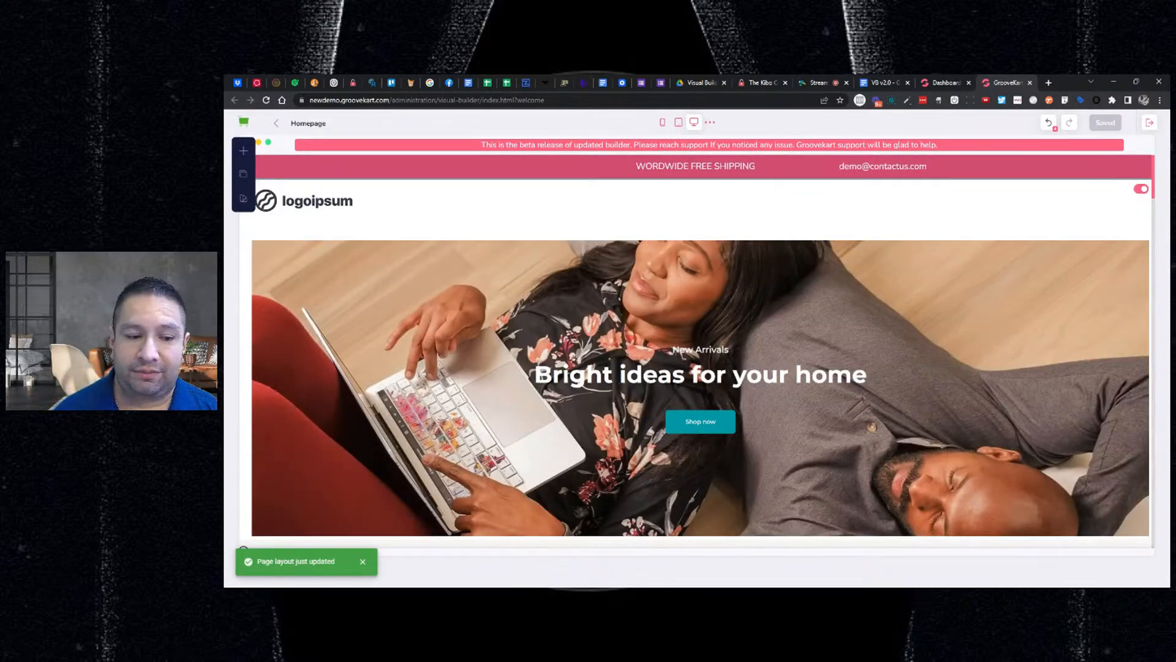
scroll(703, 294, "down", 6)
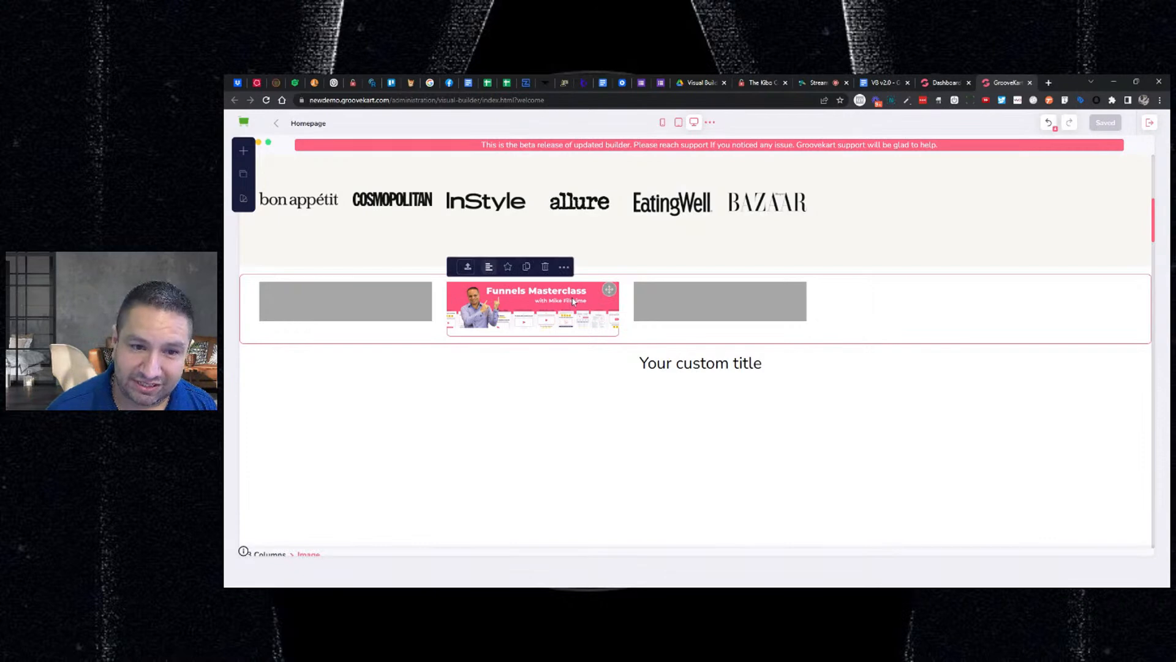
left_click(564, 275)
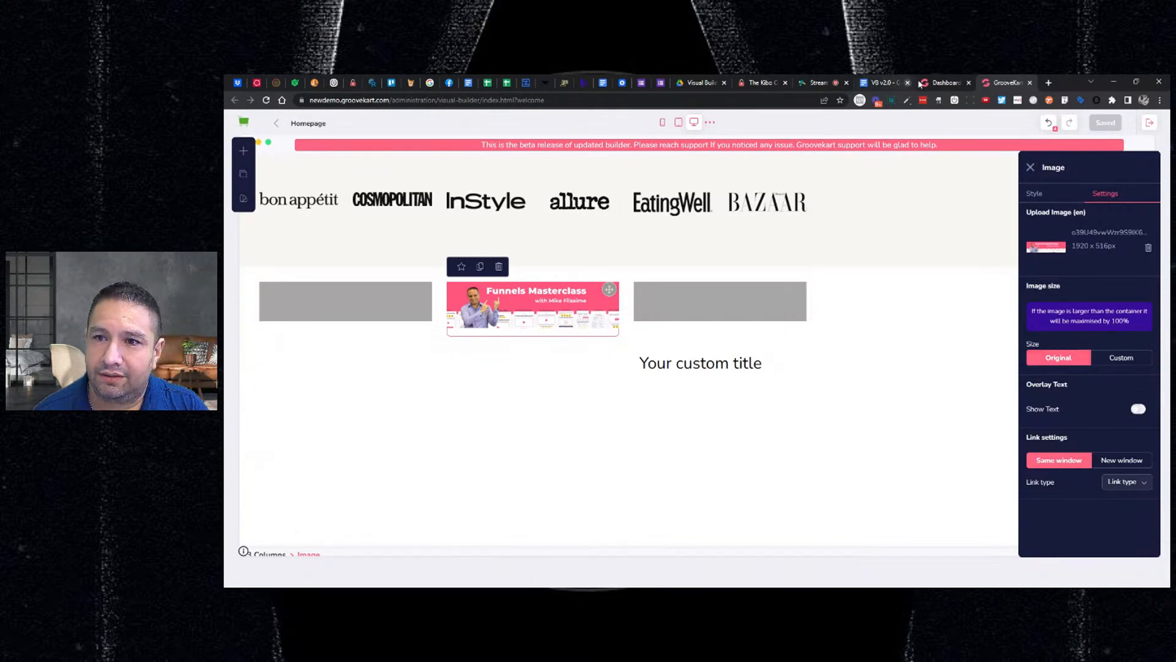
Save the demo store's current theme as a new theme named FRANKDEMO.
left_click(243, 198)
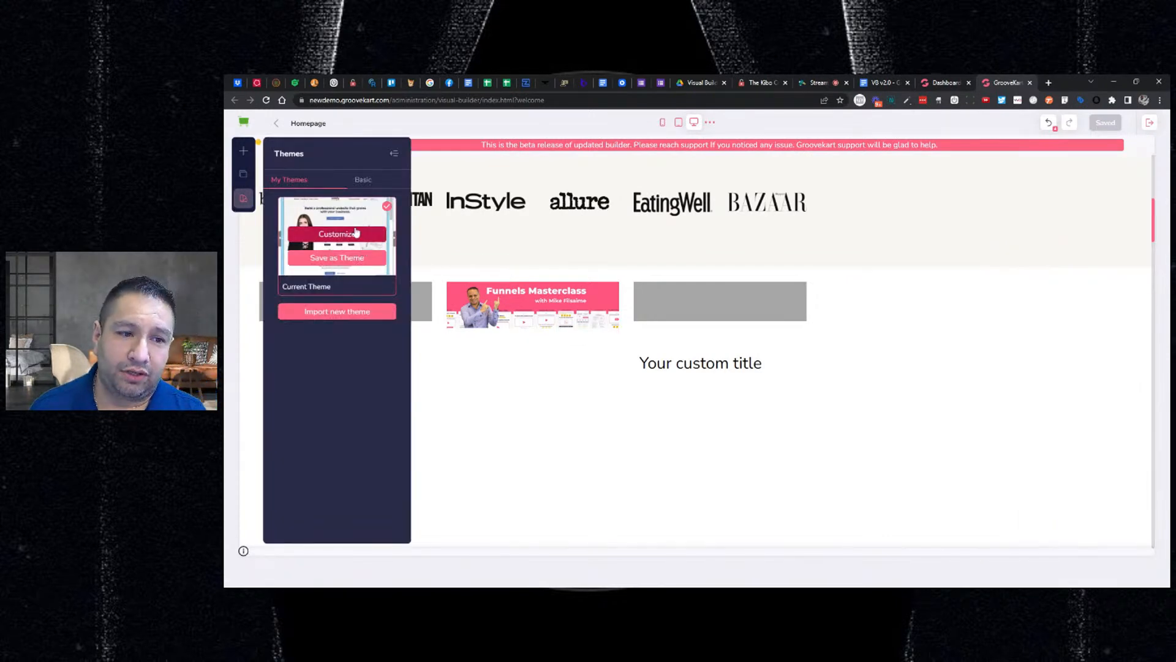
left_click(329, 259)
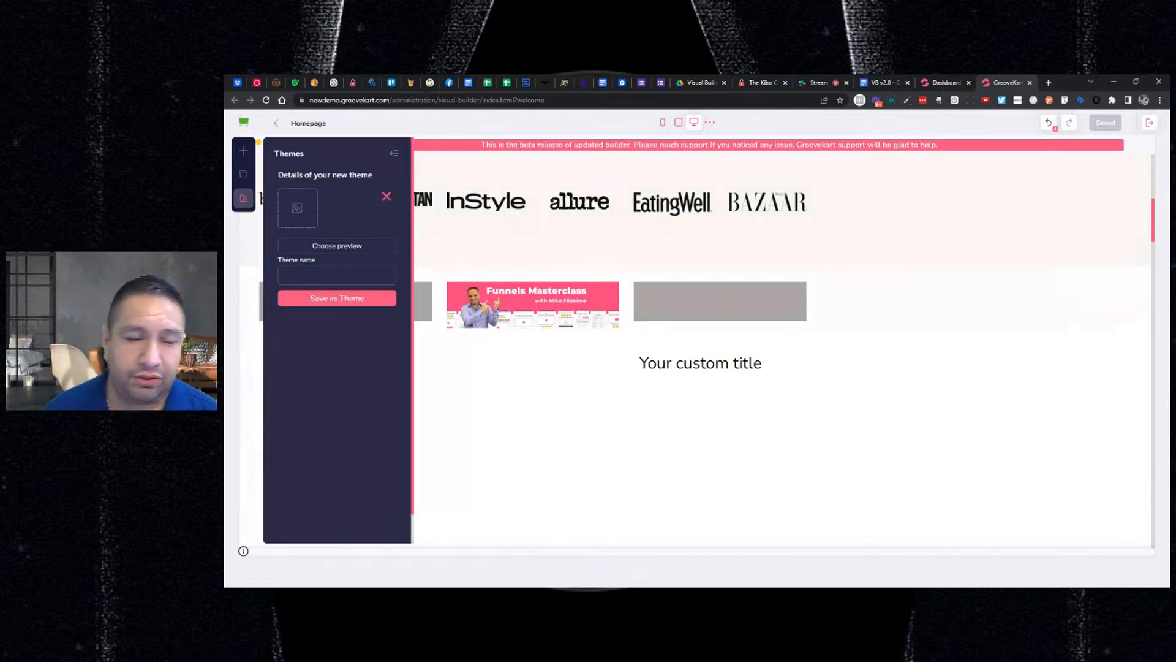
scroll(657, 362, "up", 3)
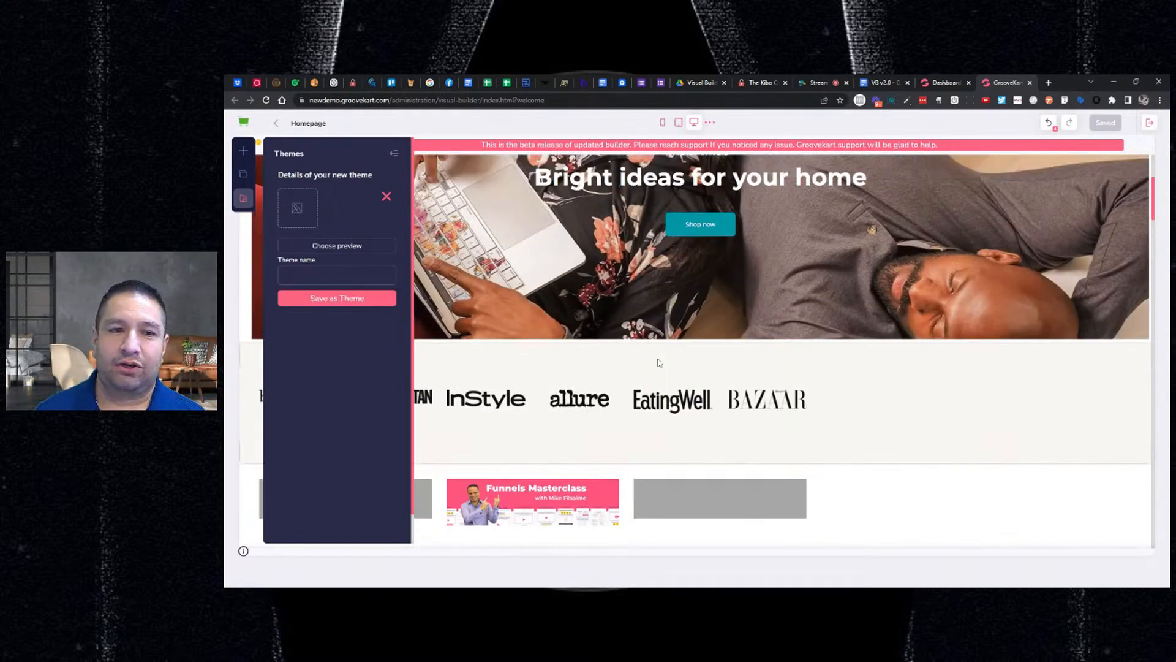
scroll(659, 362, "up", 3)
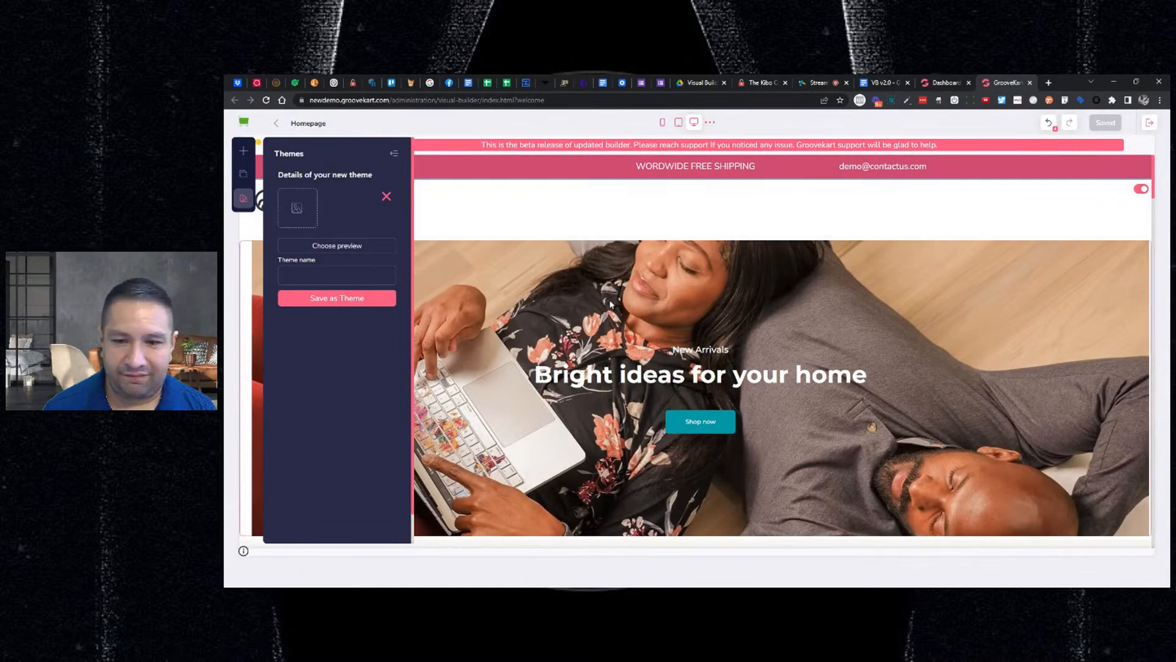
scroll(610, 304, "down", 15)
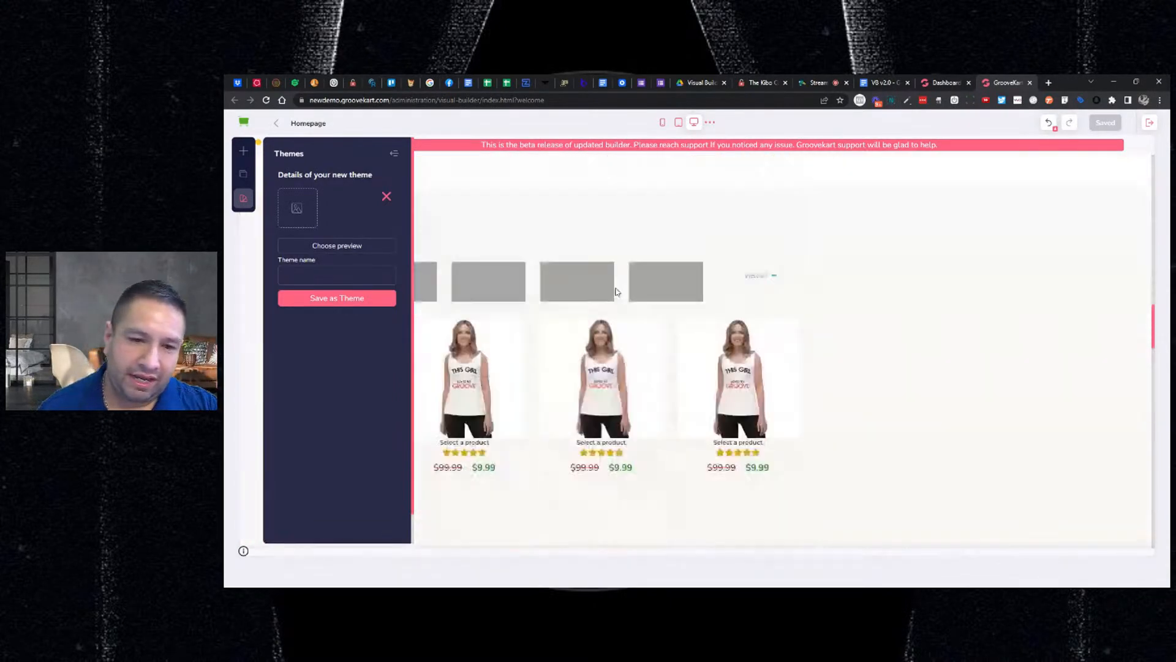
scroll(617, 291, "down", 5)
scroll(616, 289, "up", 5)
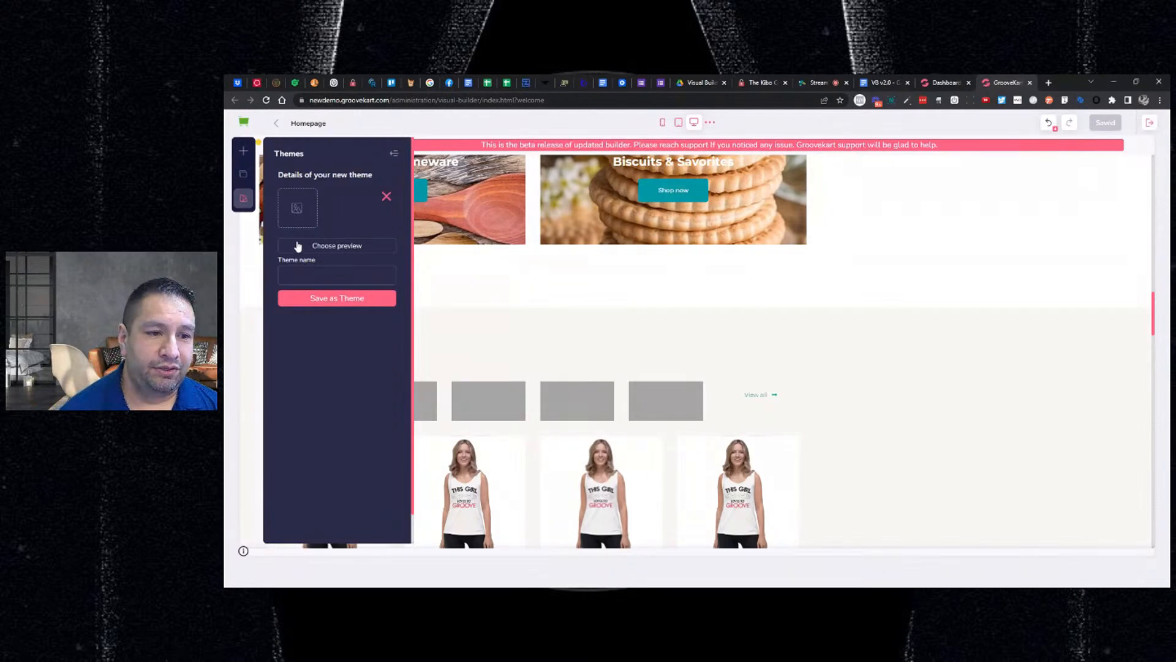
type("FRANKDEMO")
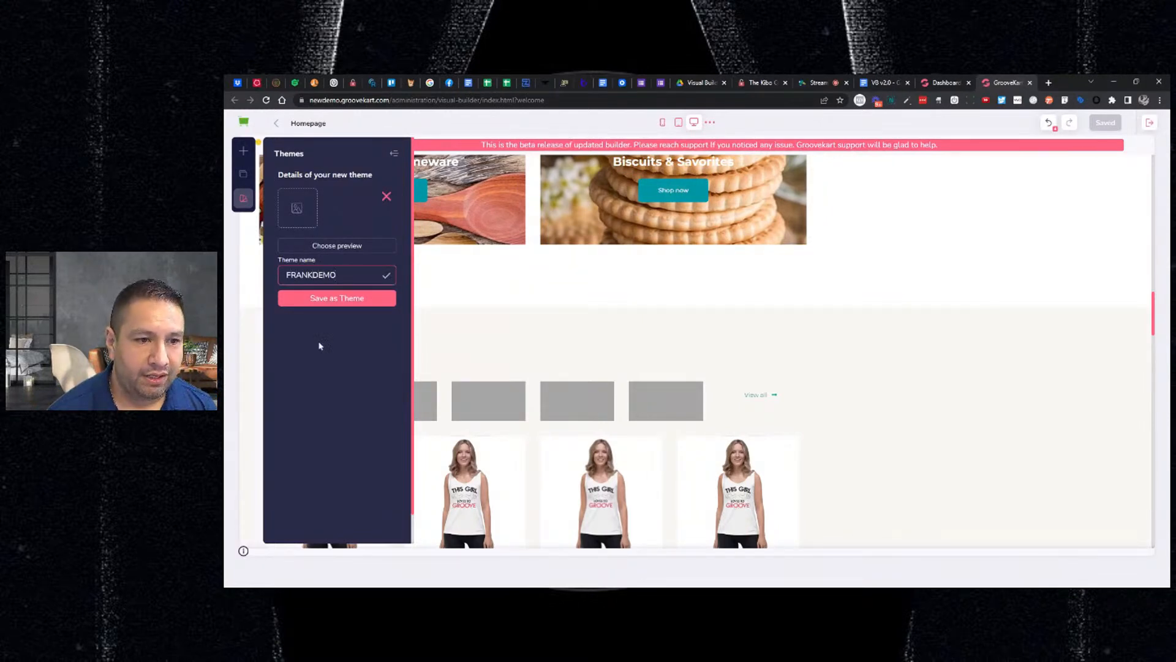
left_click(333, 300)
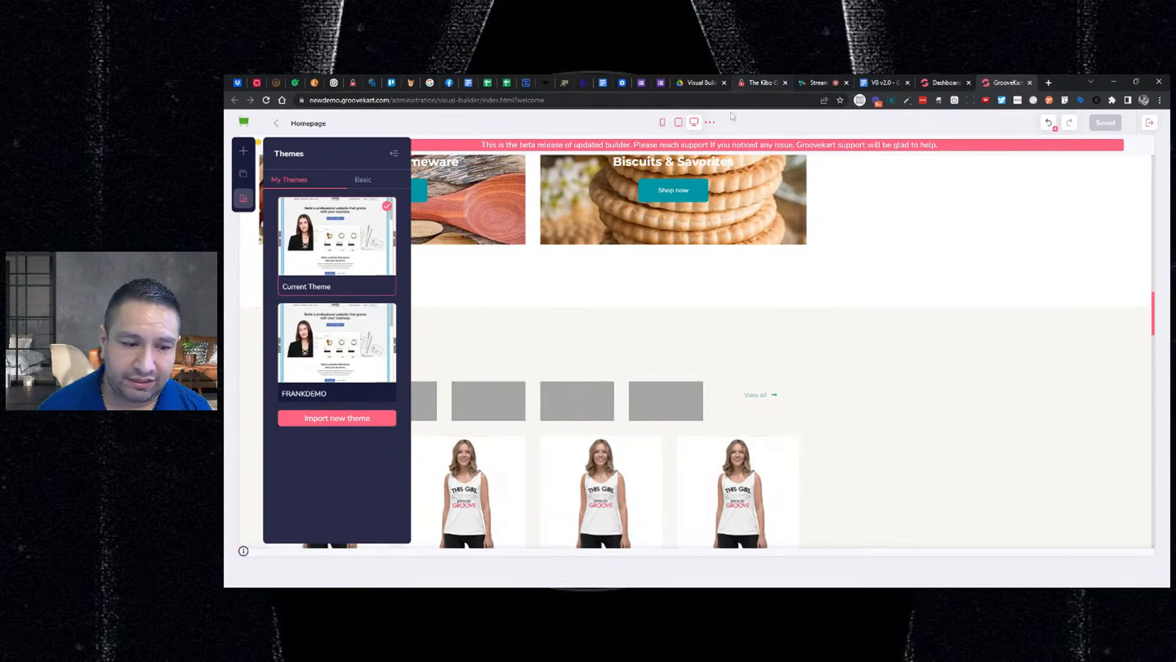
Open the mycatswag.groovekart.com administration in a new browser tab and launch that store's visual builder.
left_click(1049, 82)
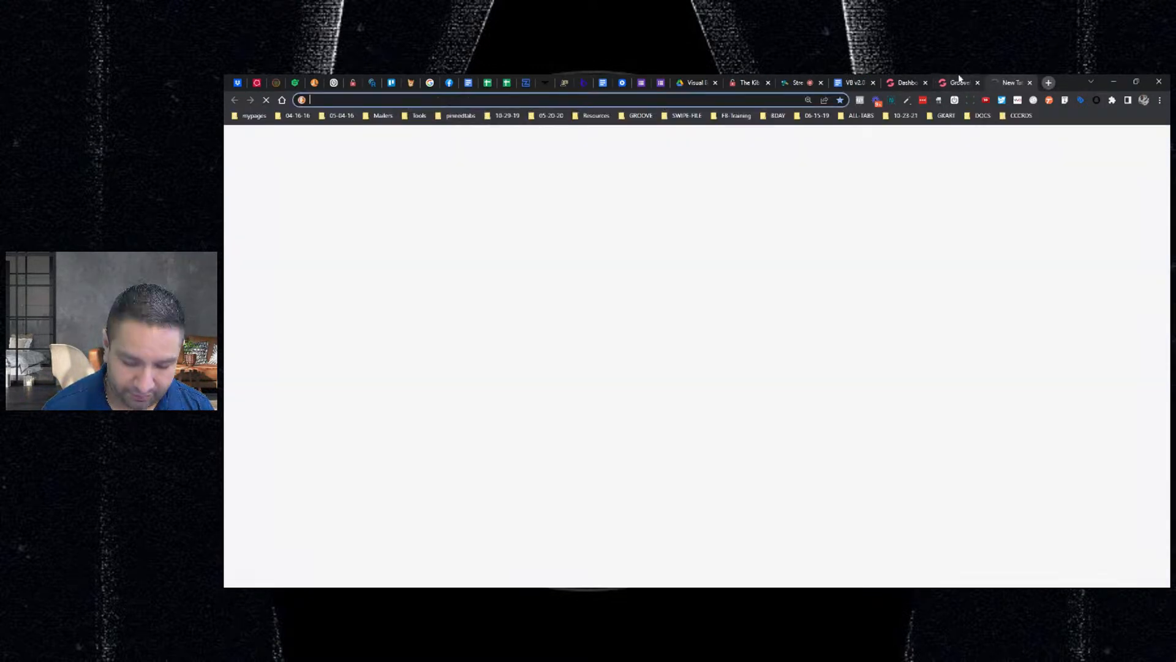
type("myca")
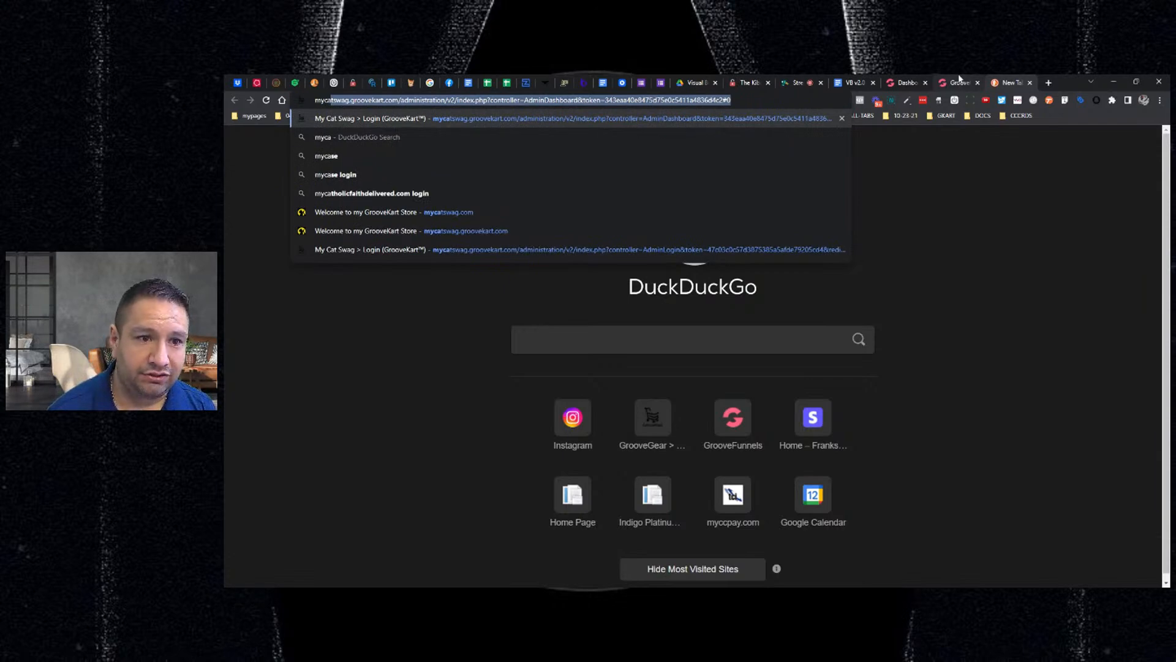
key("Down")
key("Down")
key("Down")
key("Down")
key("Down")
key("Down")
type("/ad")
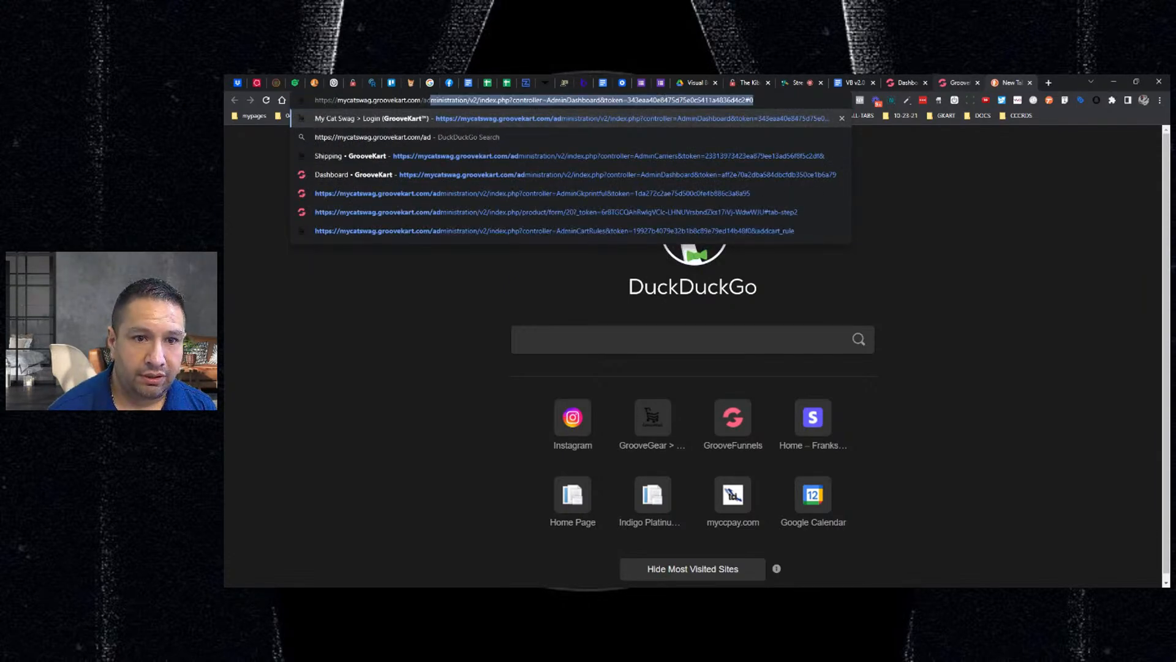
key("Return")
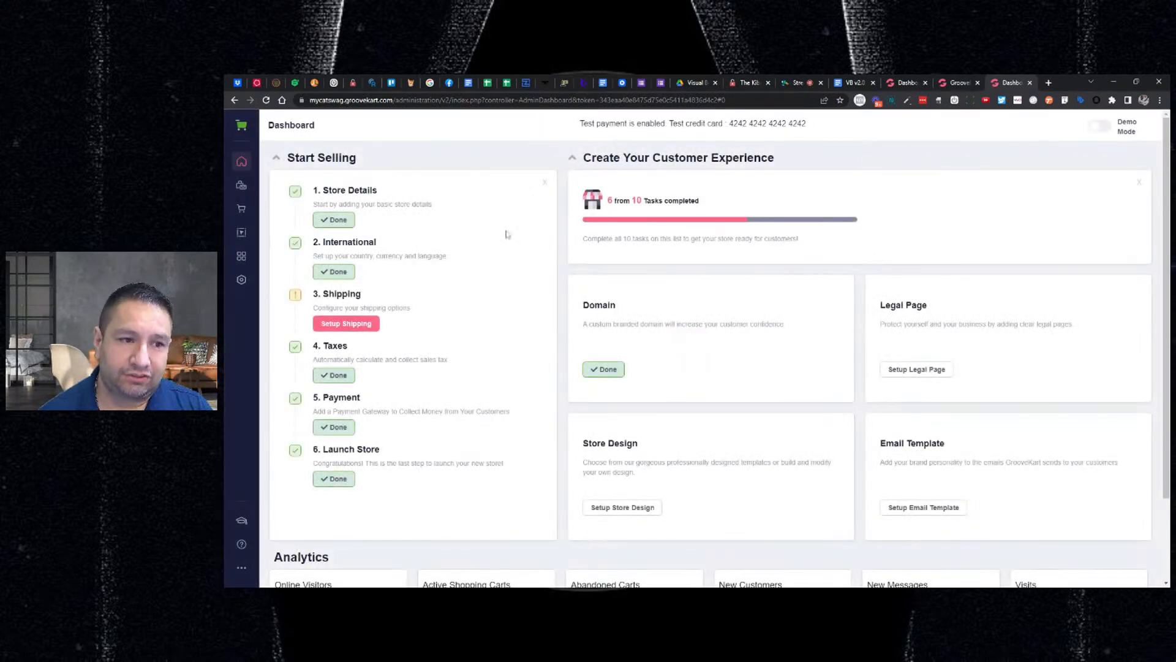
left_click(243, 234)
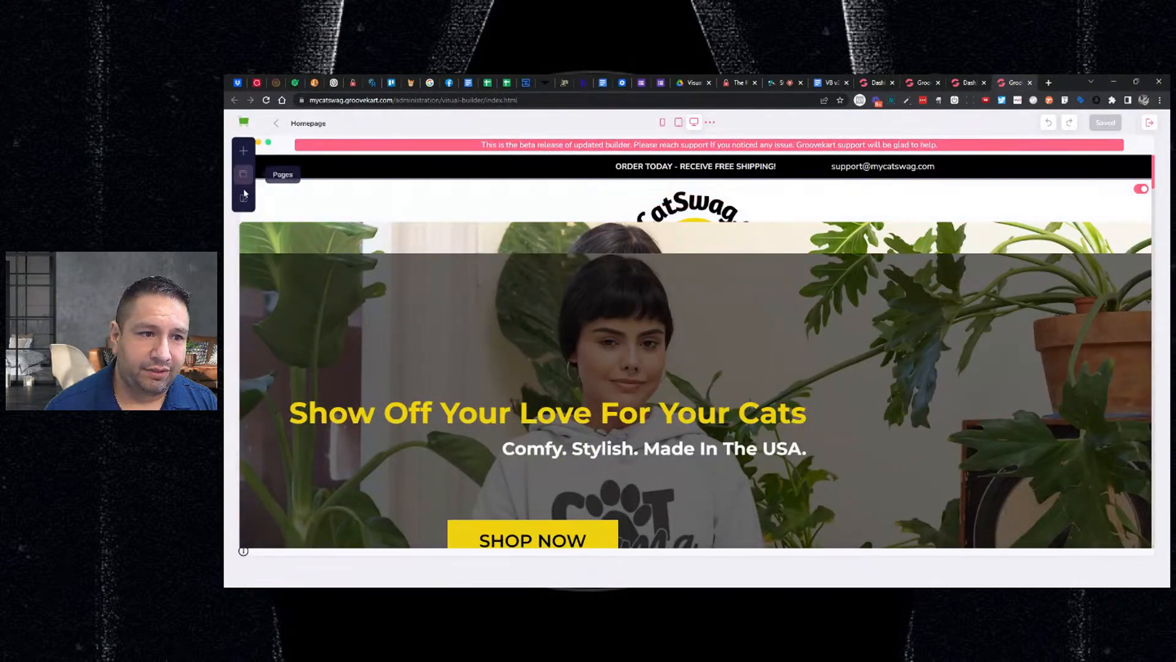
Save the cat store's current theme as a new theme named MYCATSWAG and bring up the saved theme's options.
left_click(243, 196)
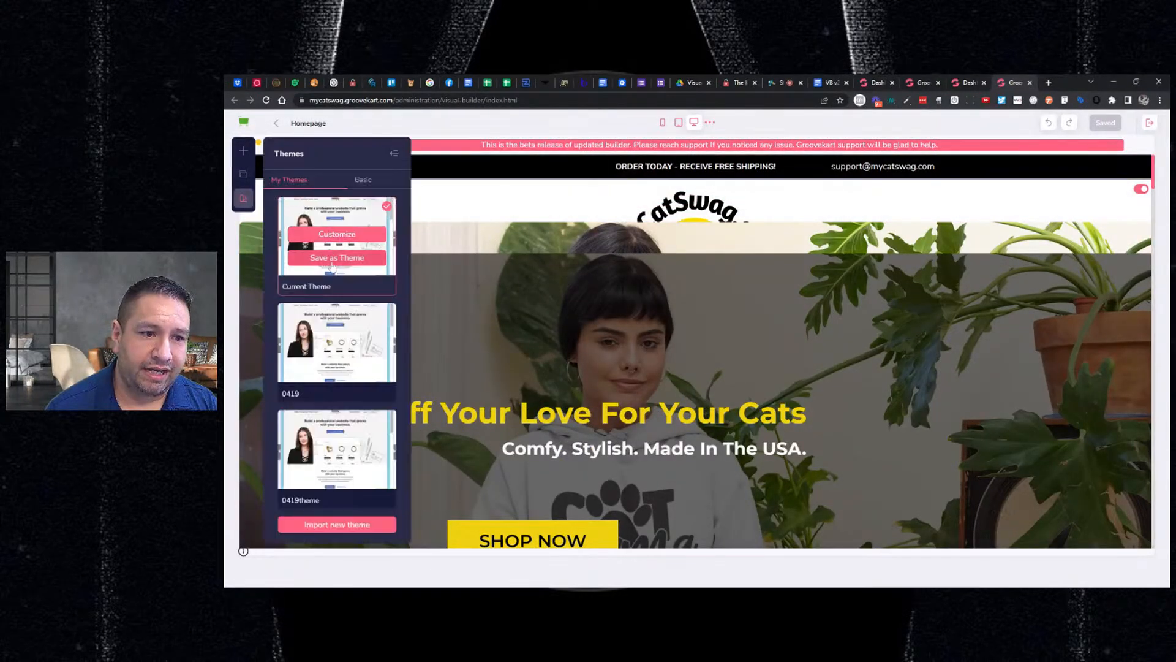
left_click(334, 258)
left_click(337, 276)
type("MYCATSWAG")
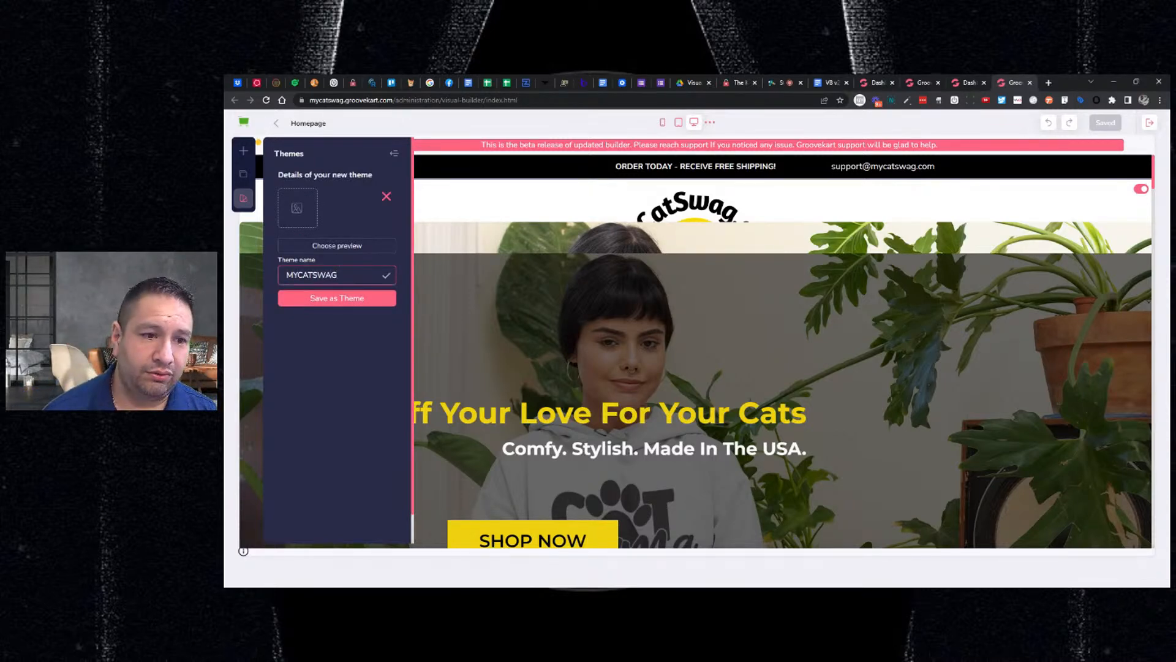
left_click(334, 299)
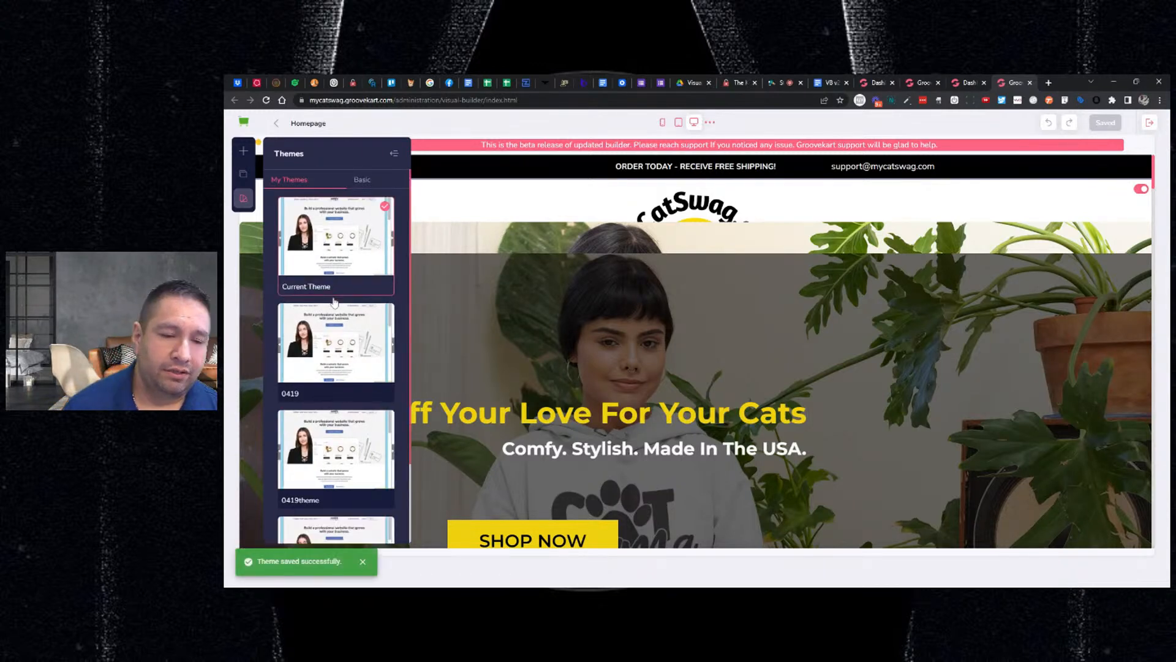
scroll(325, 299, "down", 2)
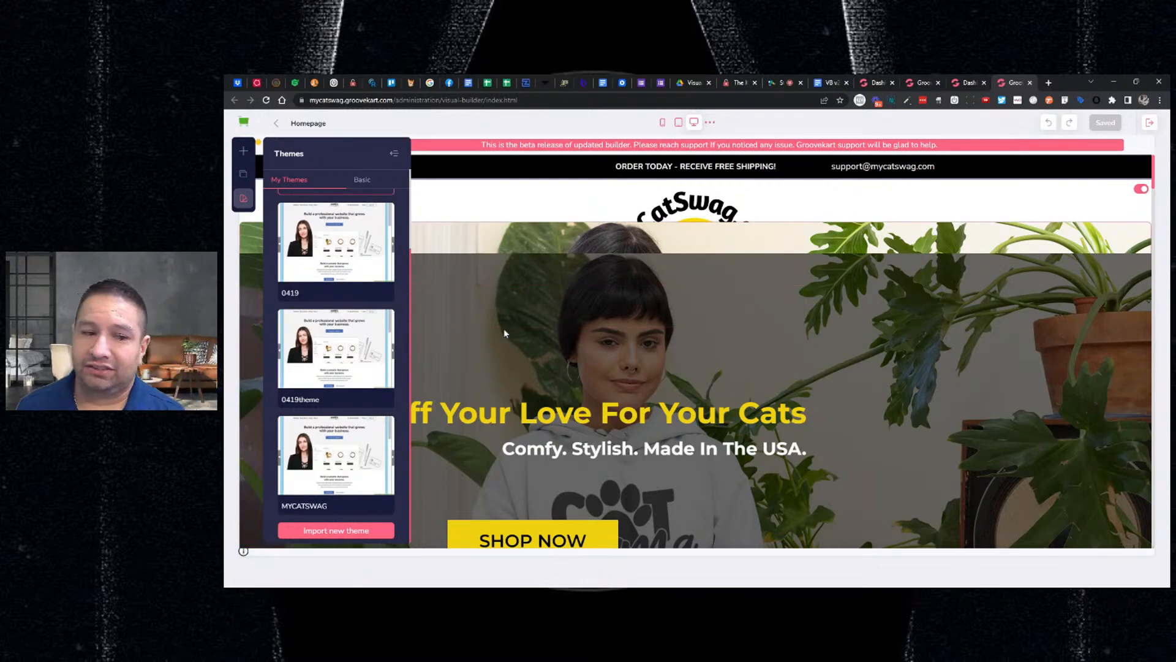
mouse_move(334, 464)
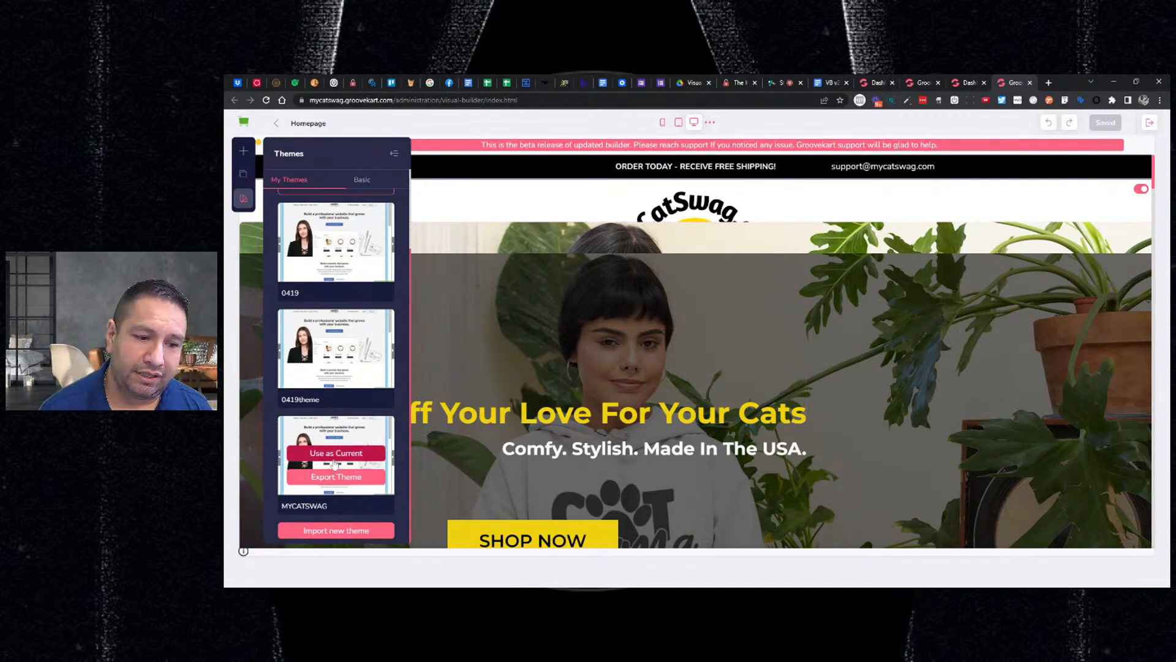
Look over the cat store's saved themes, including 0419, 0419theme and MYCATSWAG, and the options available on them.
mouse_move(362, 355)
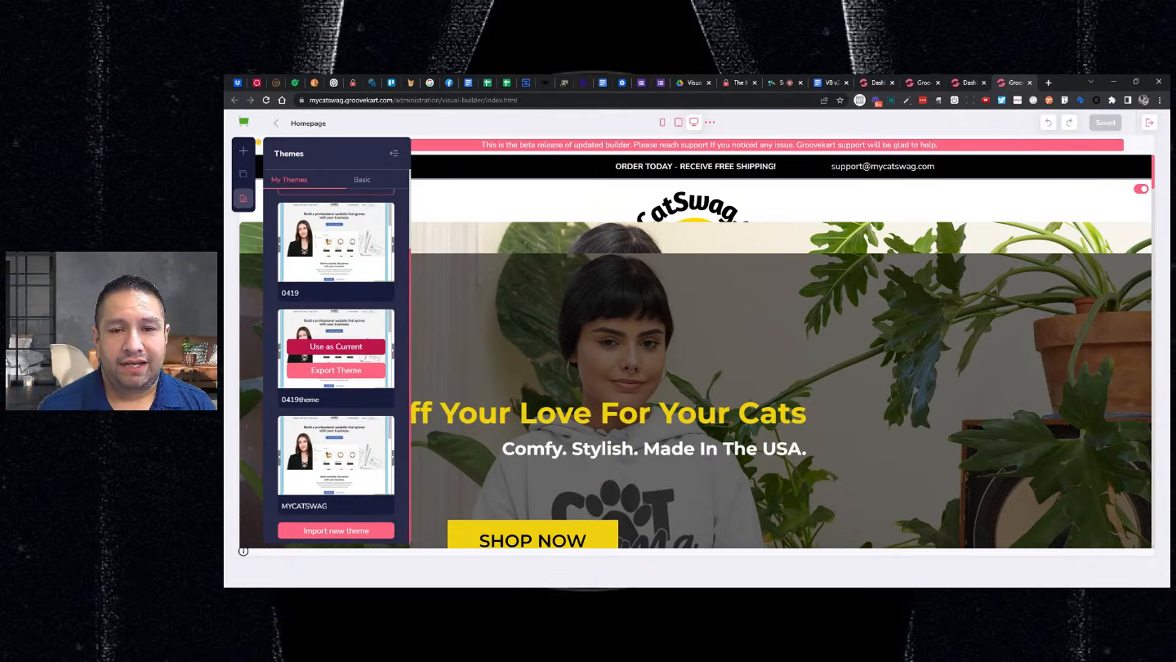
left_click(336, 346)
mouse_move(336, 261)
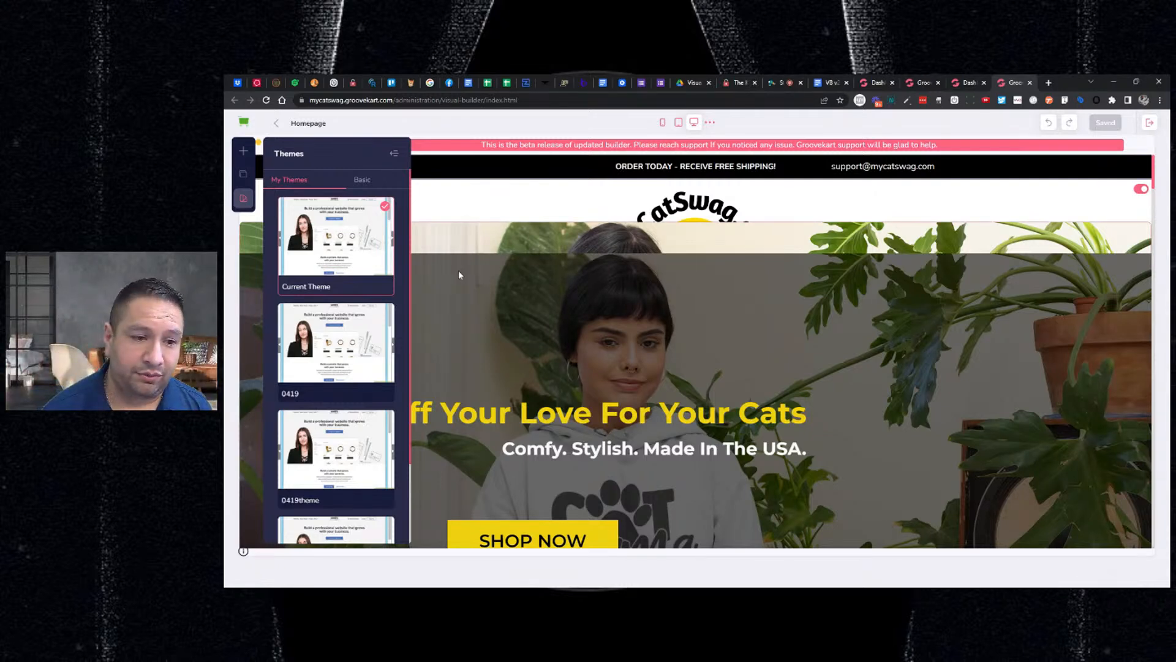
scroll(335, 368, "down", 3)
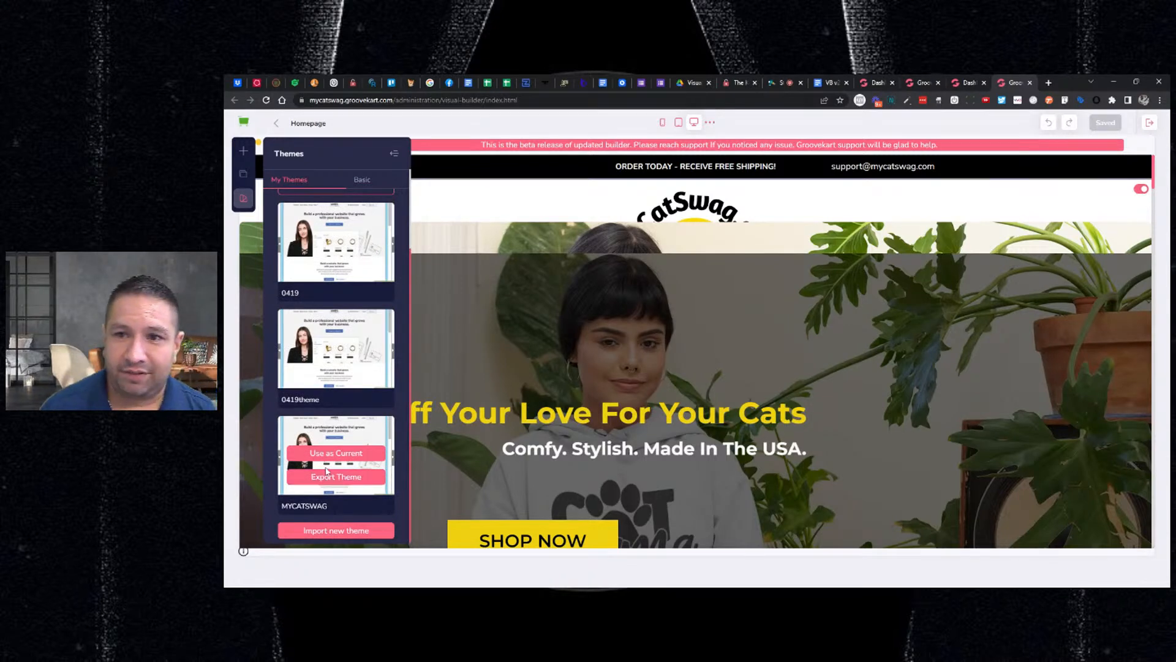
Switch to the demo store's visual builder and browse its basic themes, such as GrooveElegant, GrooveFresh and GrooveShred.
left_click(919, 82)
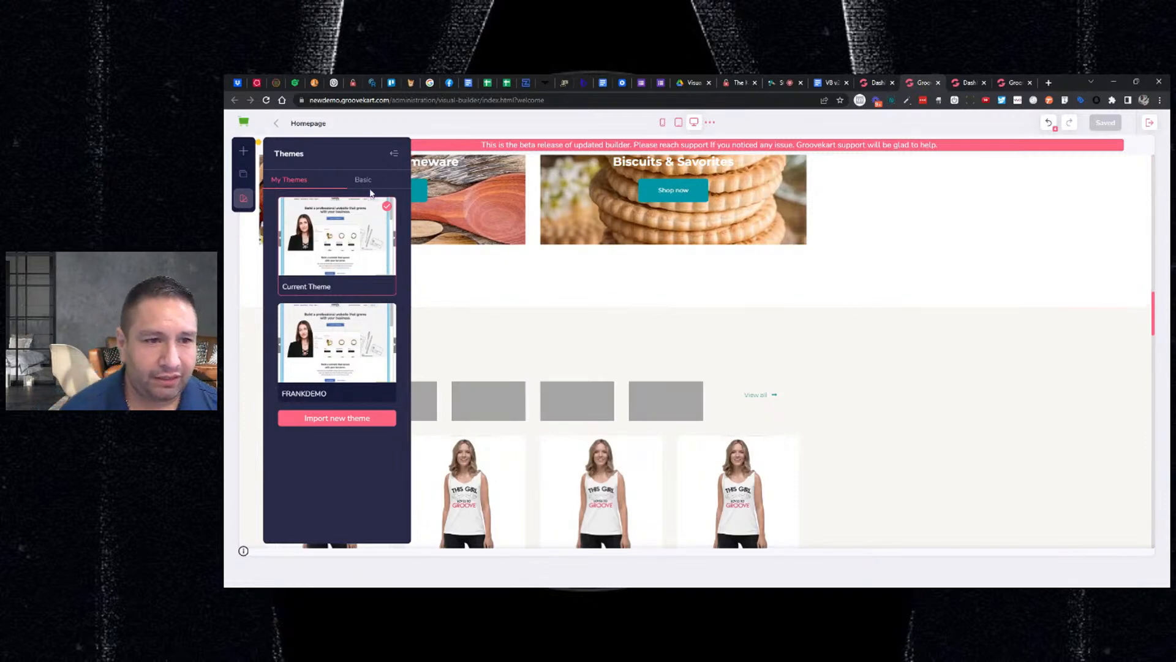
left_click(364, 182)
scroll(367, 208, "down", 1)
scroll(367, 211, "down", 2)
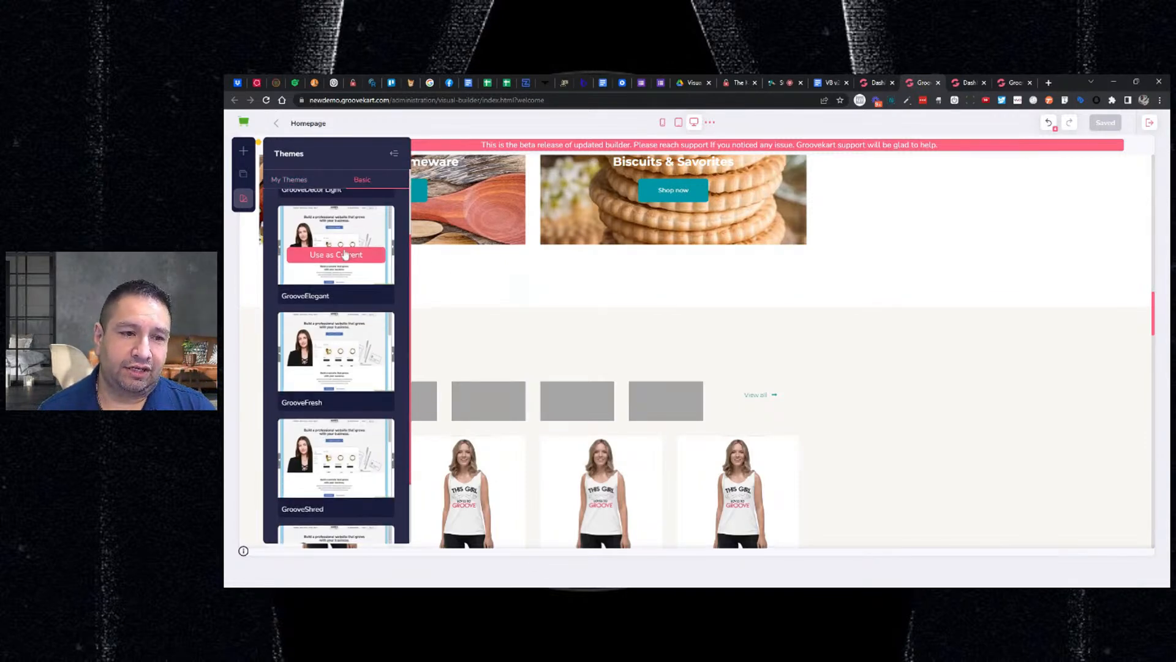
scroll(330, 337, "down", 2)
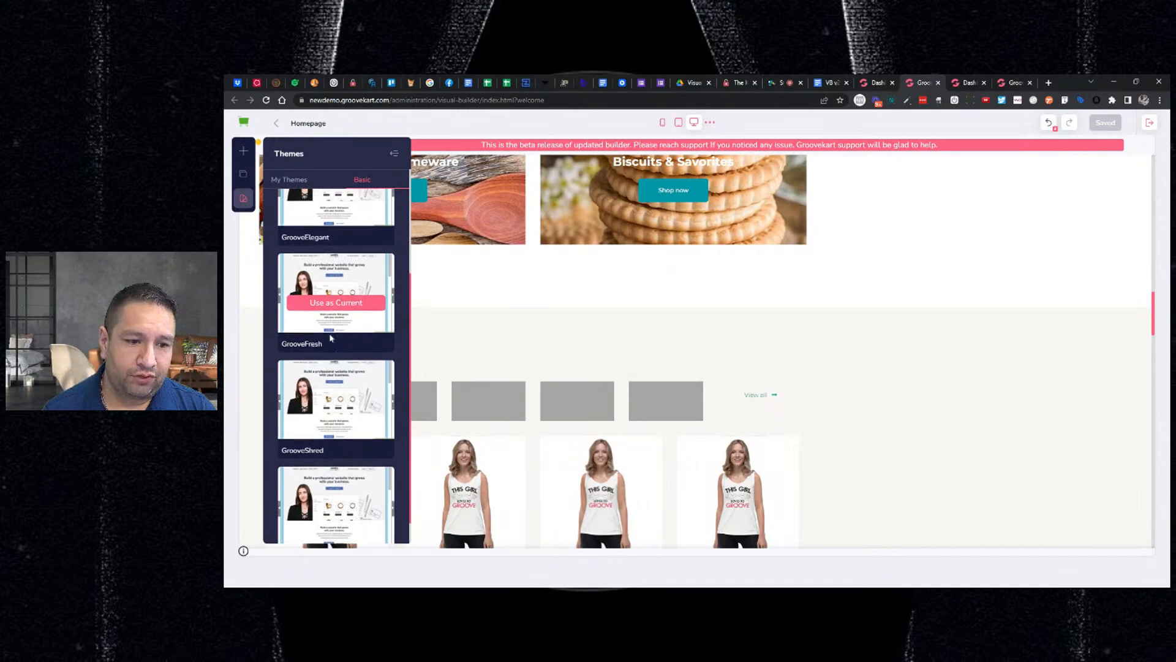
scroll(331, 294, "up", 4)
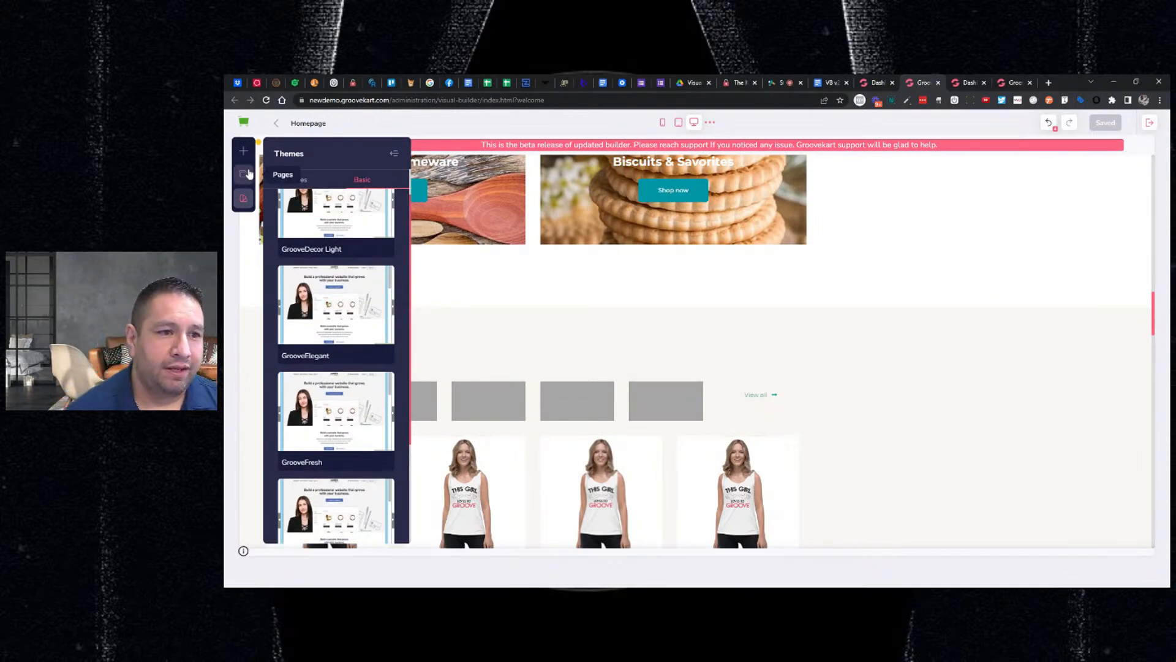
Open the demo store's Shopping cart page and the Checkout page from its page list.
left_click(244, 151)
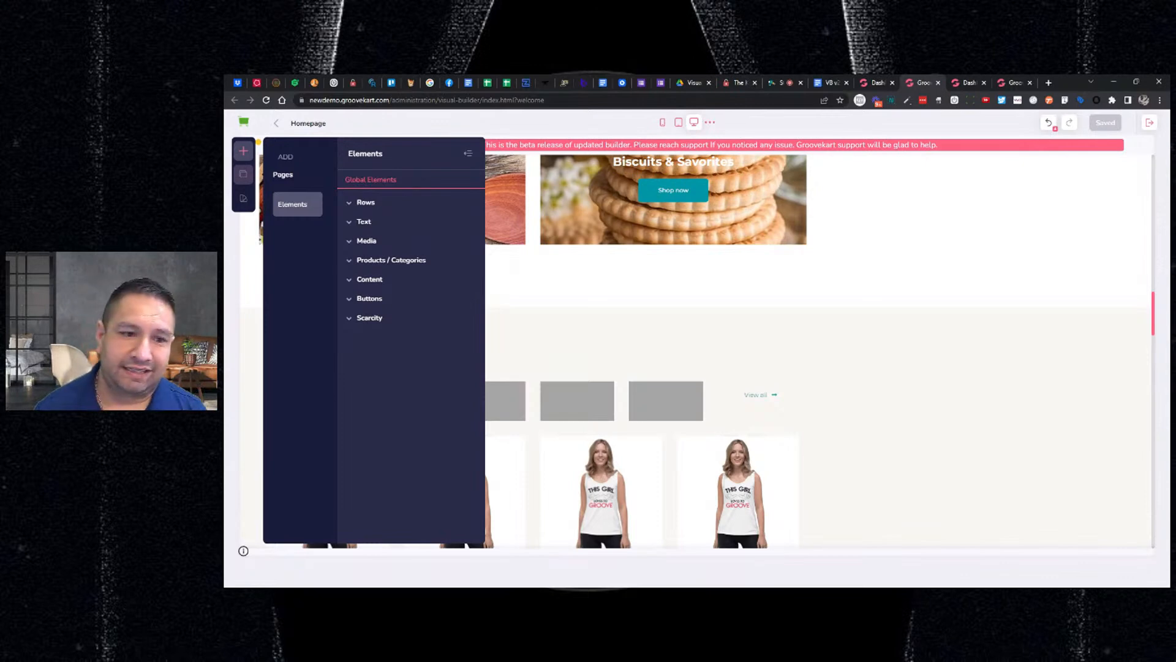
left_click(244, 175)
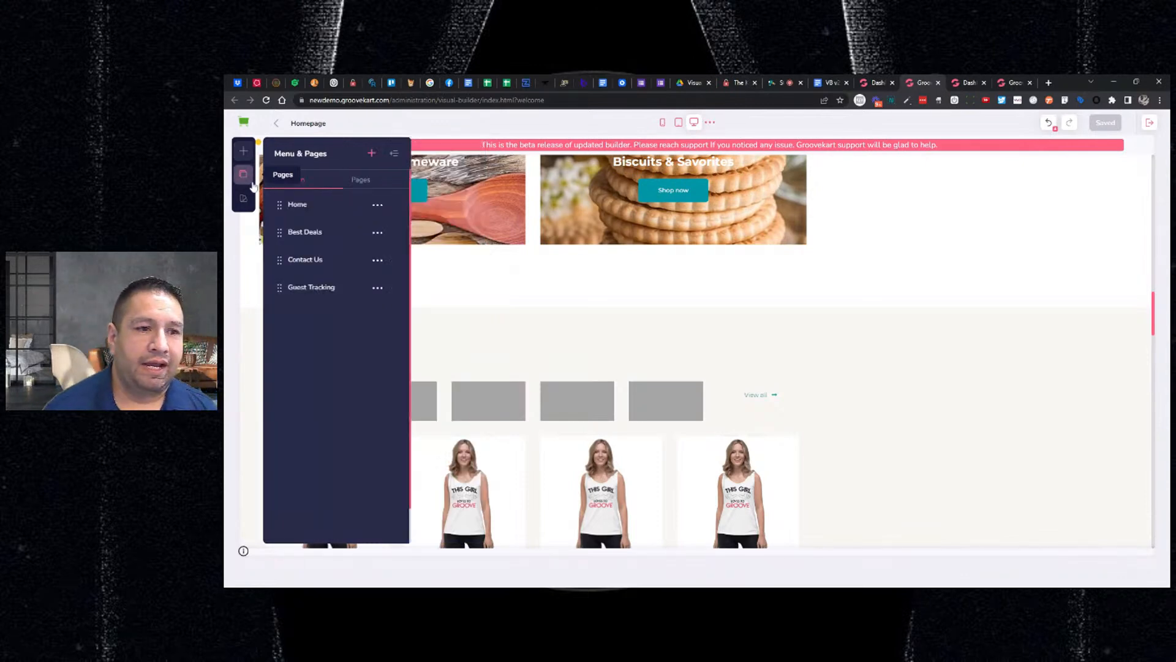
left_click(357, 182)
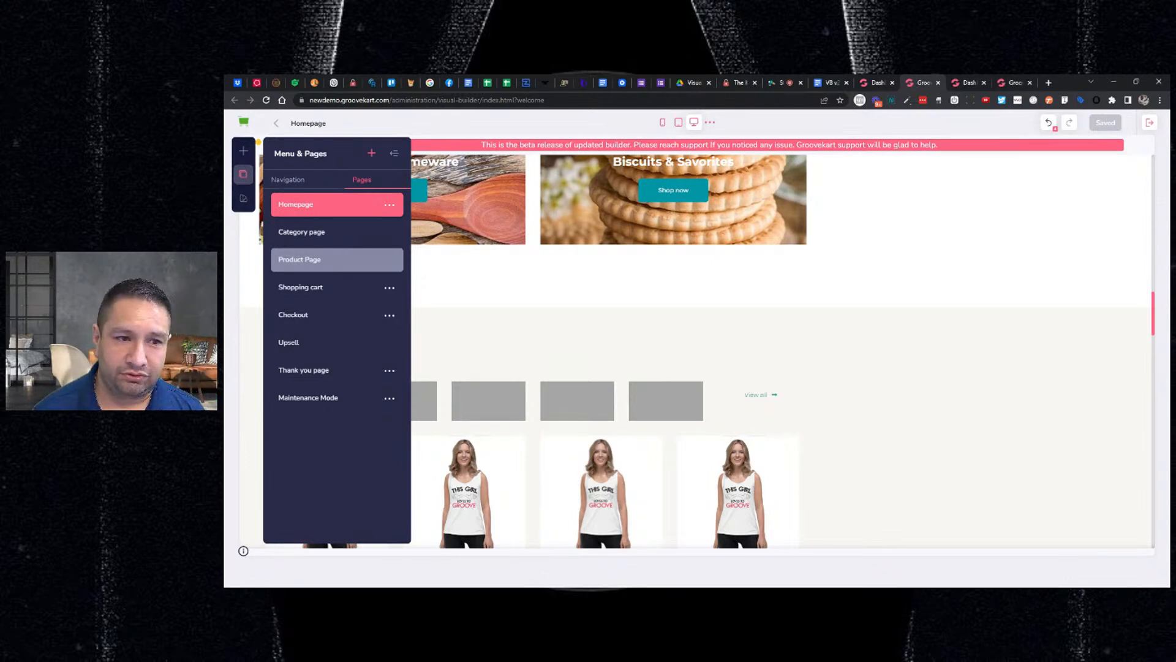
left_click(368, 288)
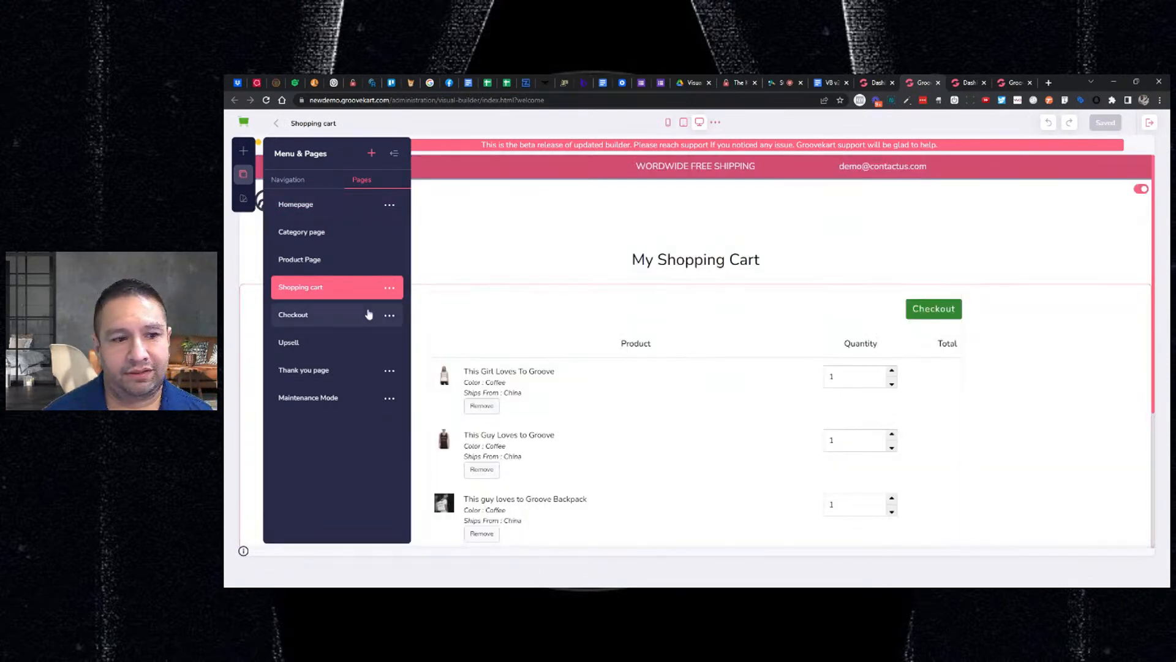
left_click(346, 317)
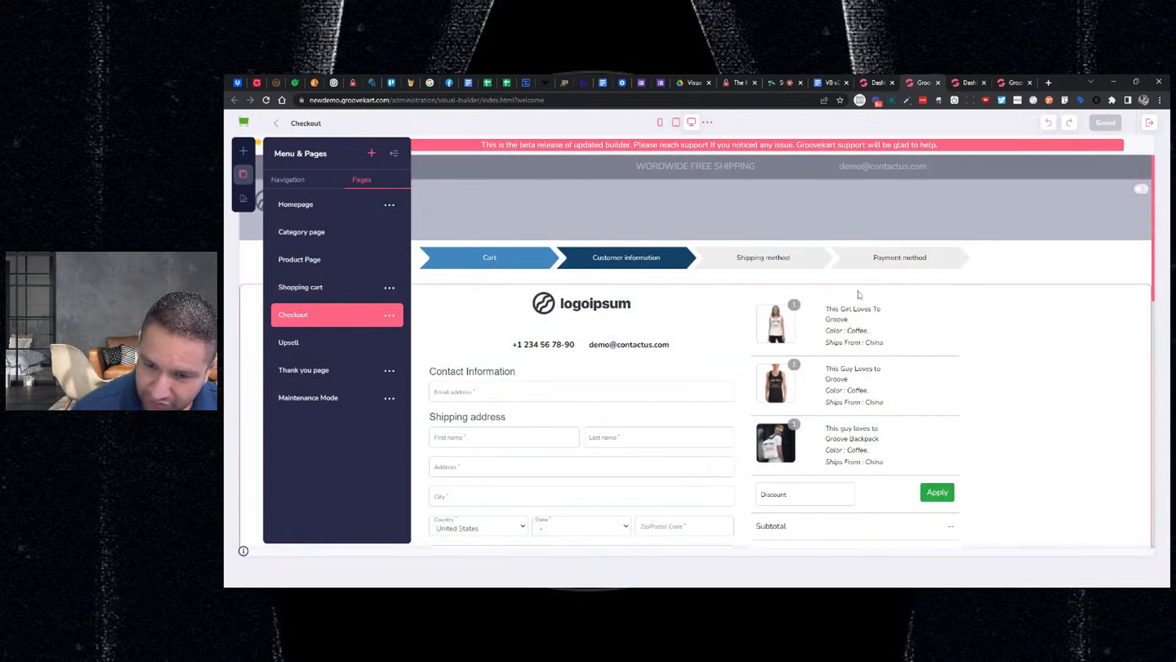
Look through the checkout page's customer information form, order summary and trust sections.
scroll(899, 296, "down", 1)
scroll(901, 297, "down", 4)
scroll(919, 282, "up", 5)
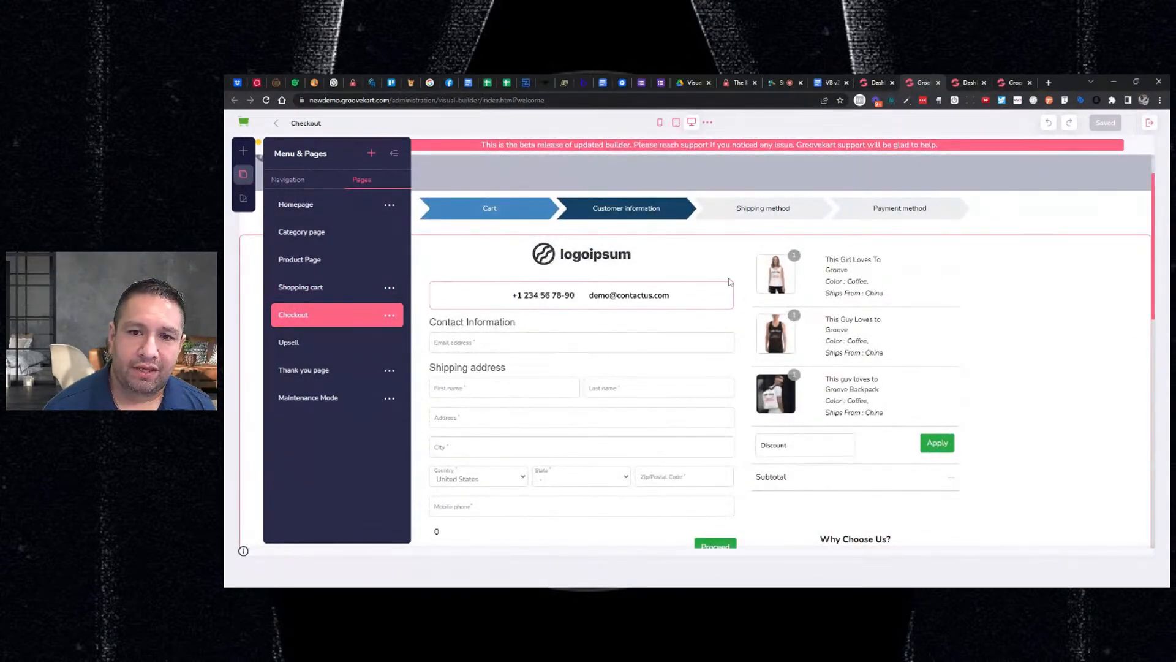
left_click(730, 282)
scroll(728, 279, "down", 1)
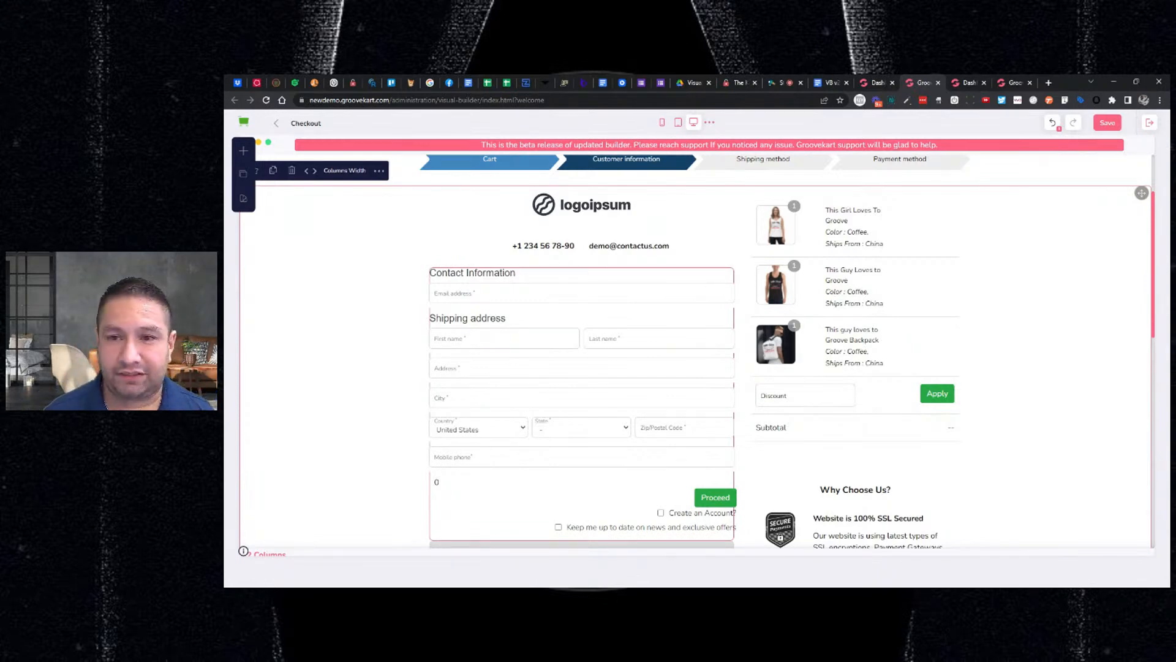
scroll(917, 300, "up", 2)
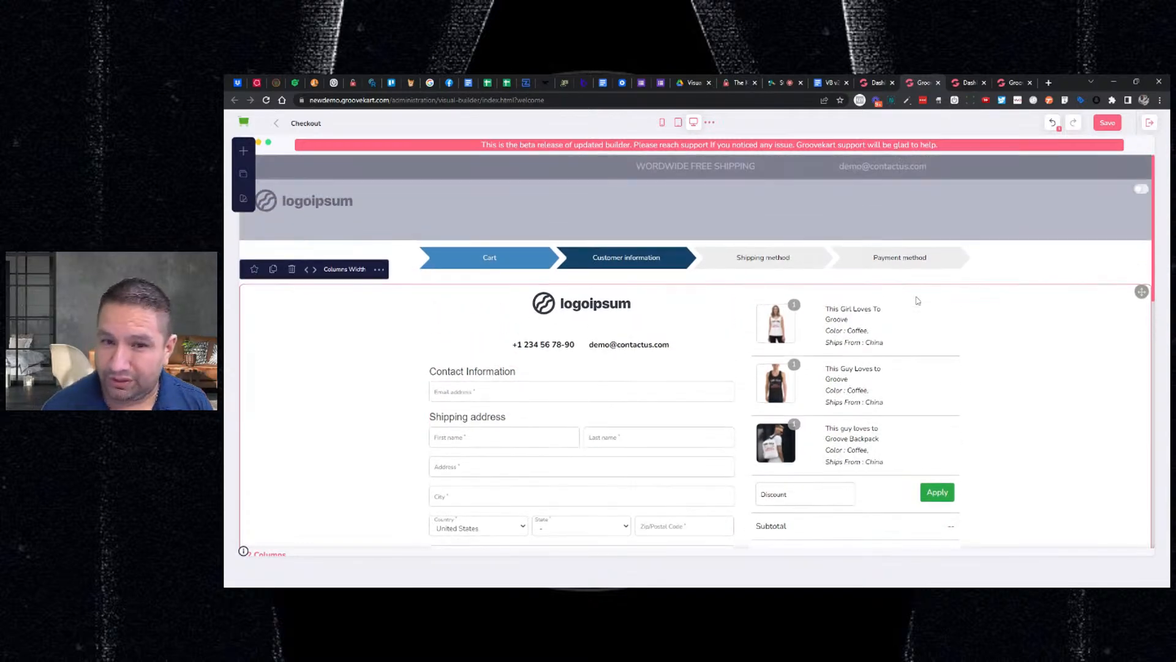
scroll(919, 299, "down", 6)
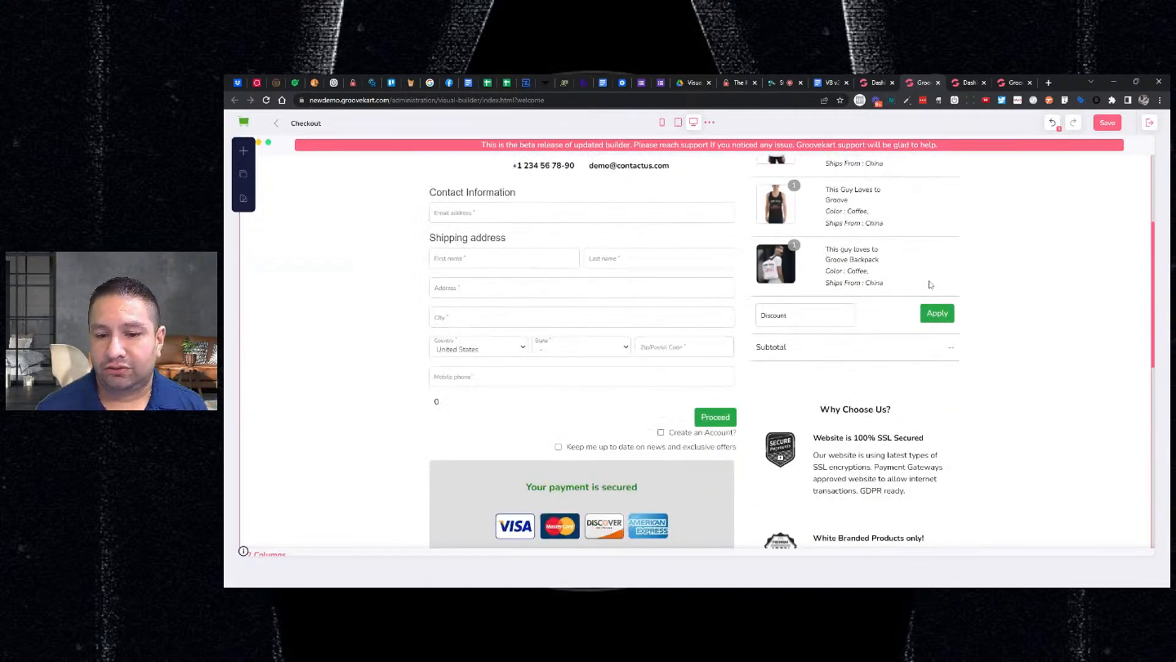
scroll(917, 295, "down", 2)
scroll(917, 295, "up", 7)
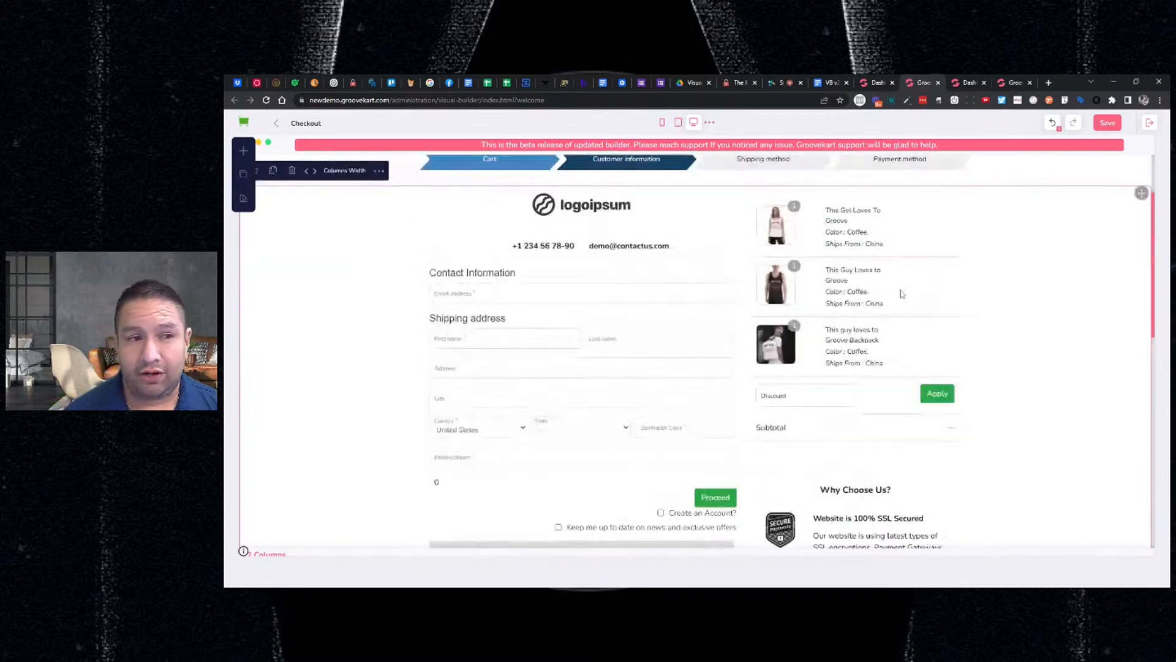
left_click(243, 174)
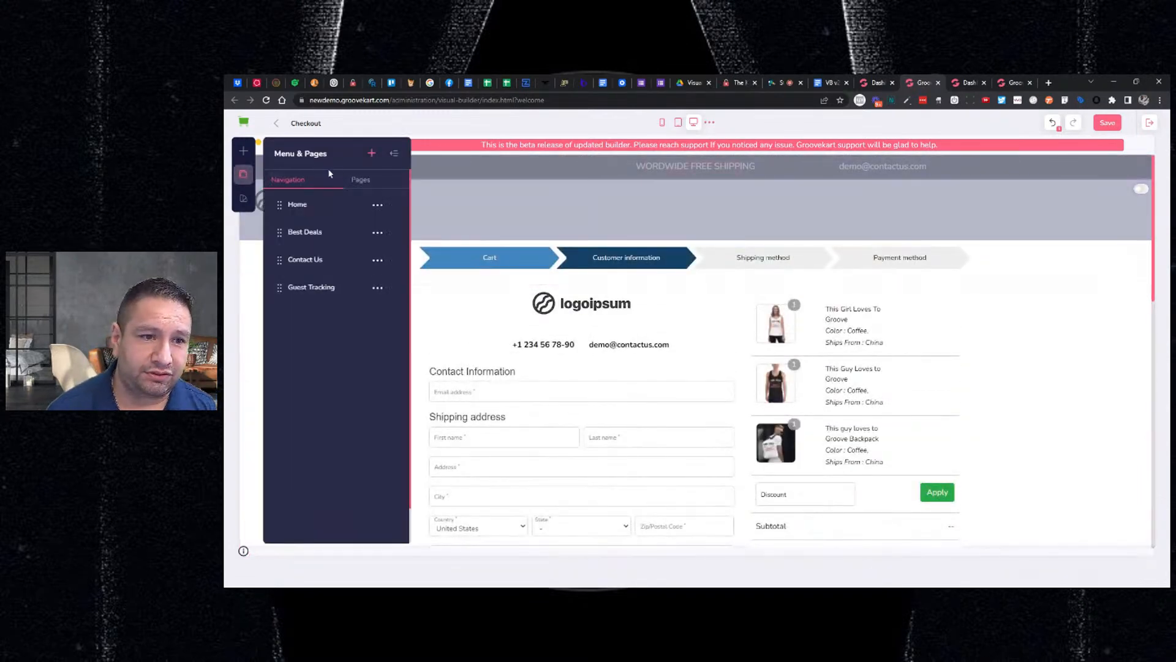
left_click(359, 179)
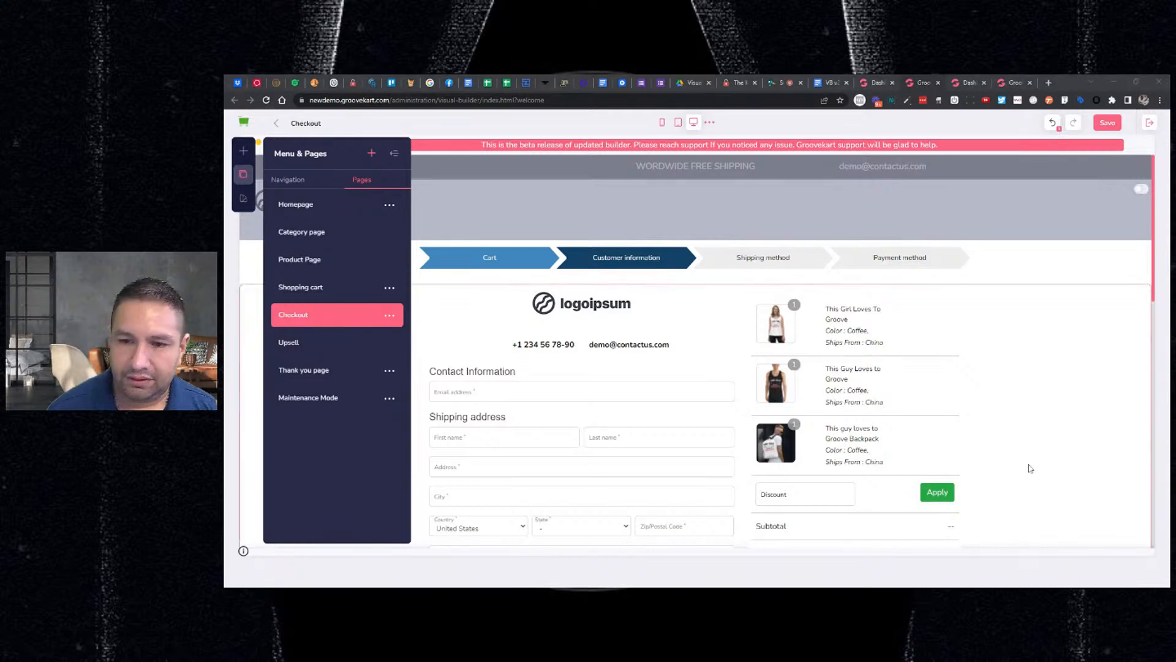
left_click(1019, 307)
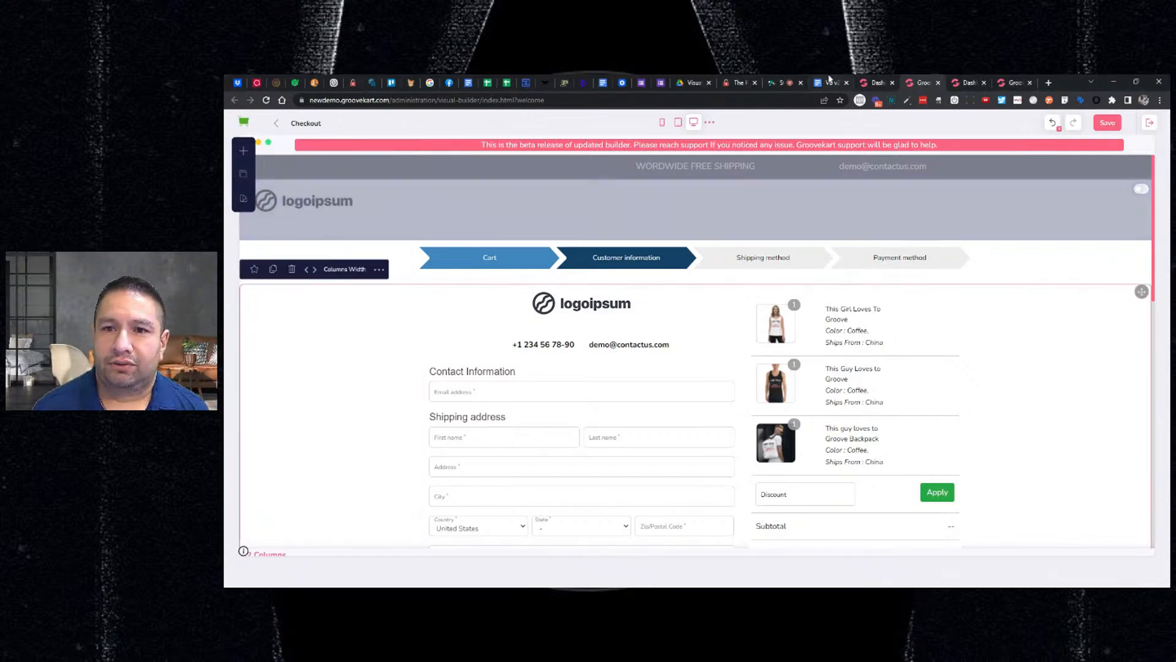
Switch to the VB v2.0 notes document and review the list of visual builder updates.
left_click(830, 83)
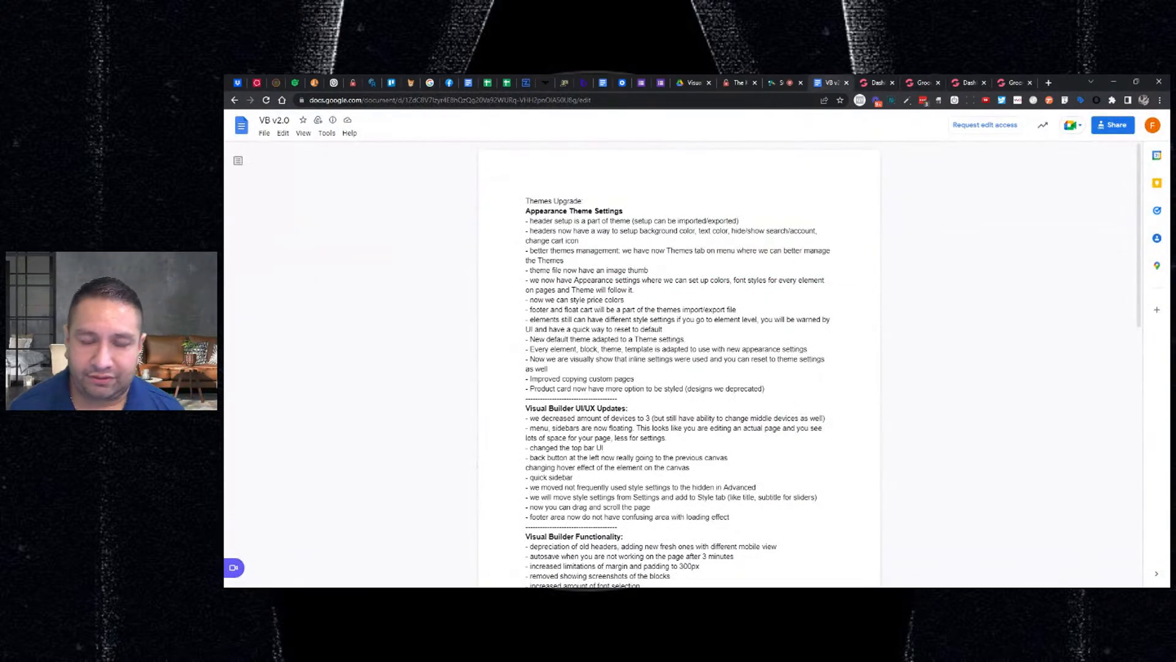
scroll(579, 311, "down", 3)
scroll(579, 310, "down", 3)
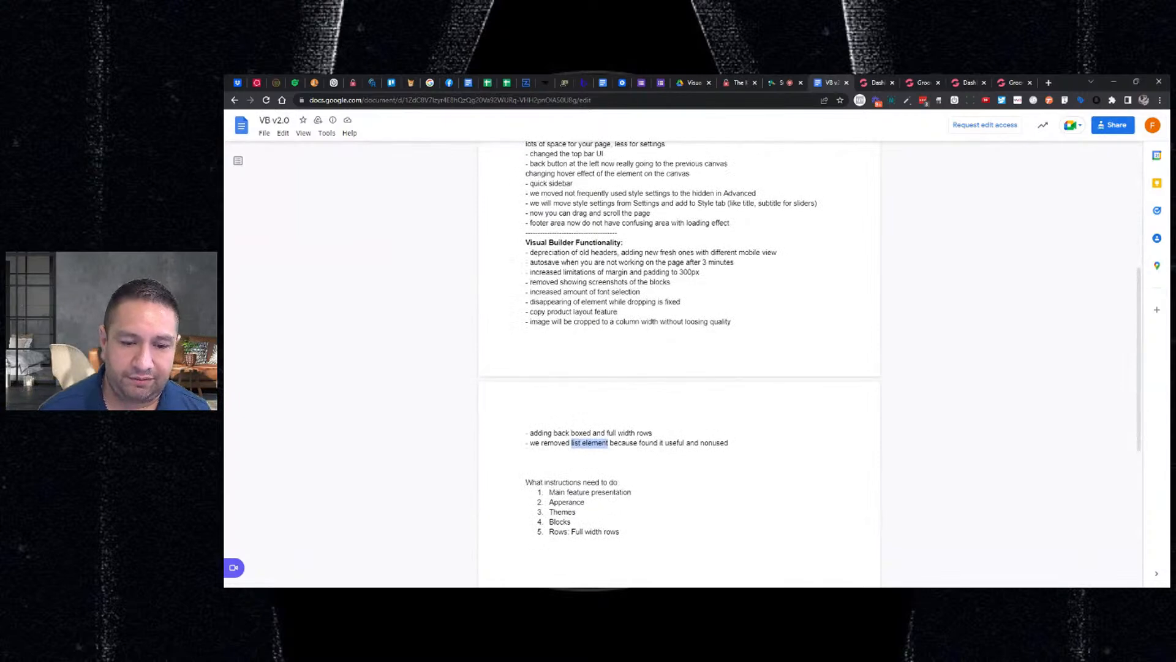
scroll(579, 310, "up", 5)
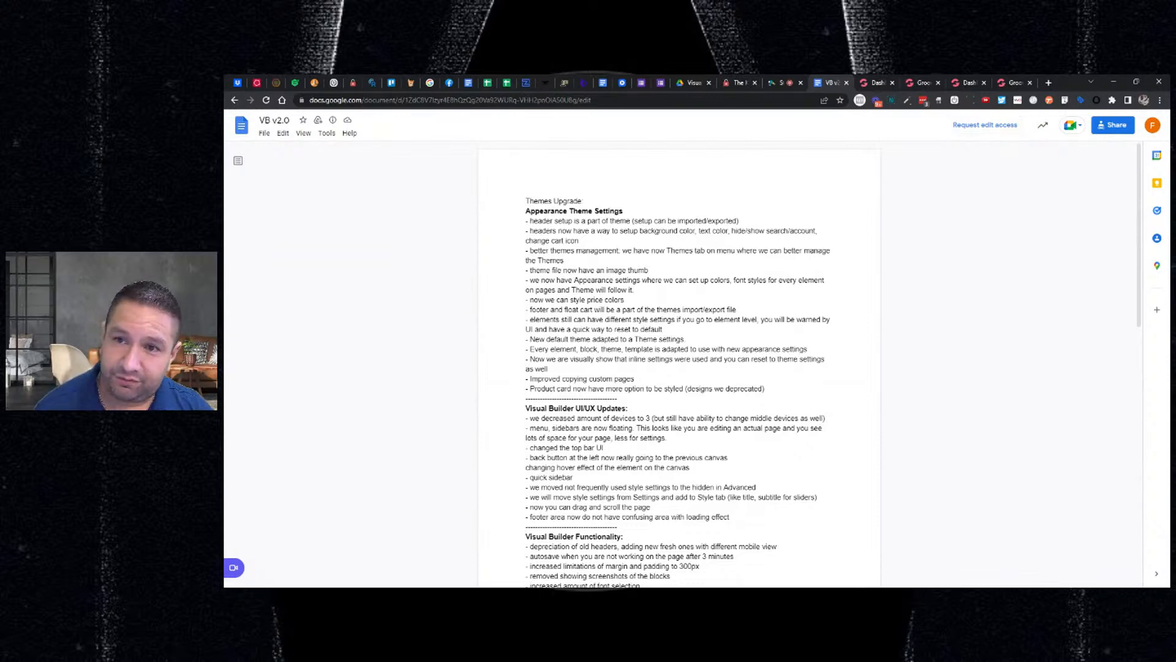
Return to the demo store's visual builder and open the Homepage for editing.
left_click(905, 88)
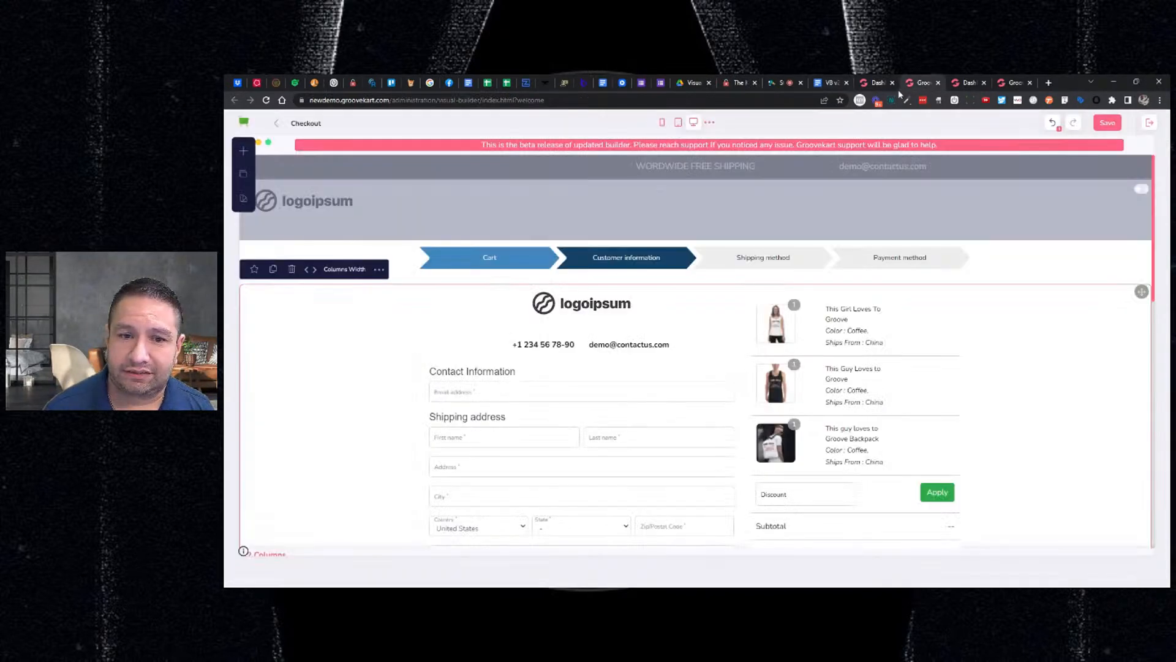
left_click(252, 177)
left_click(360, 179)
left_click(329, 209)
left_click(699, 425)
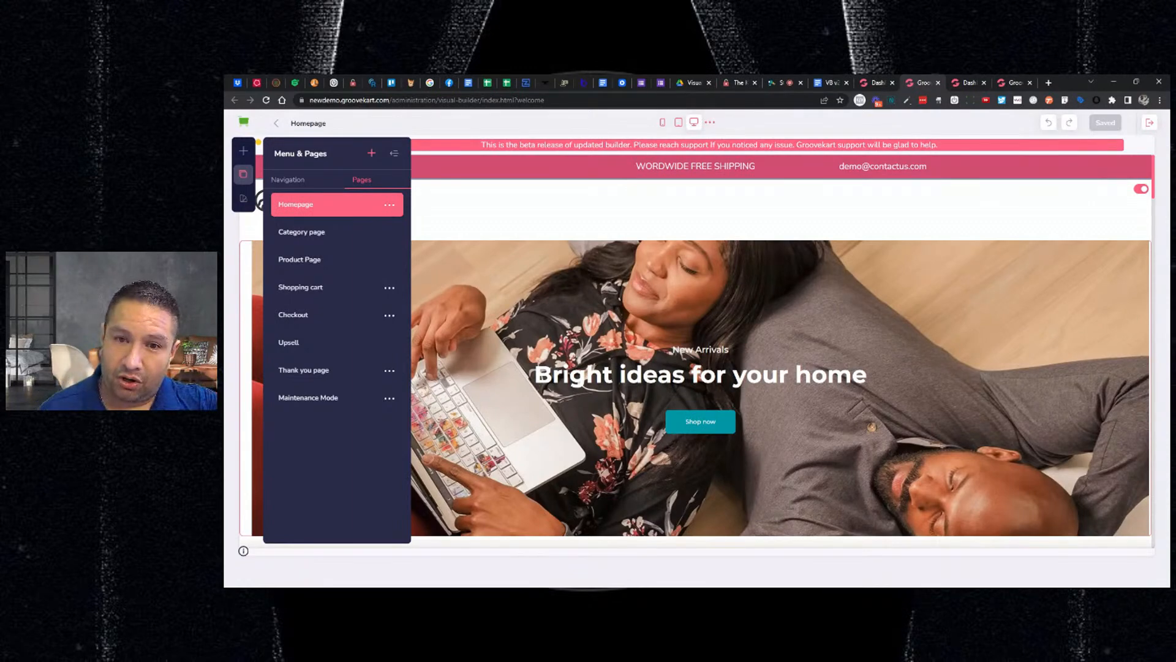
Check the VB v2.0 notes once more and view the settings of the homepage's New Arrivals slider.
left_click(829, 82)
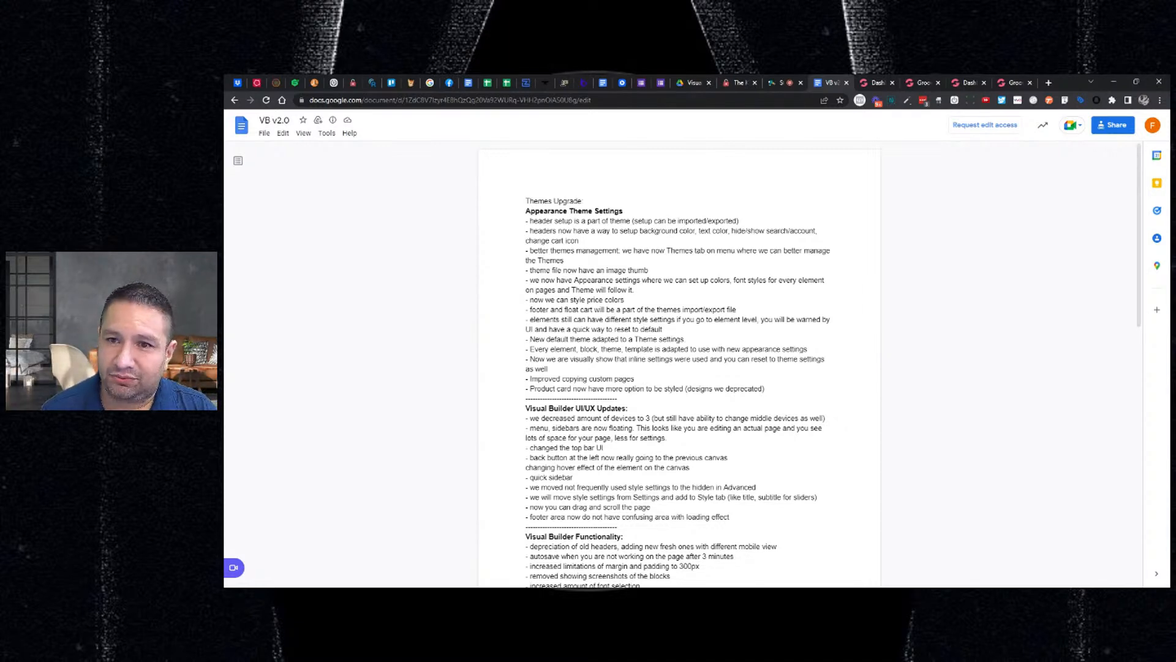
left_click(880, 87)
left_click(922, 82)
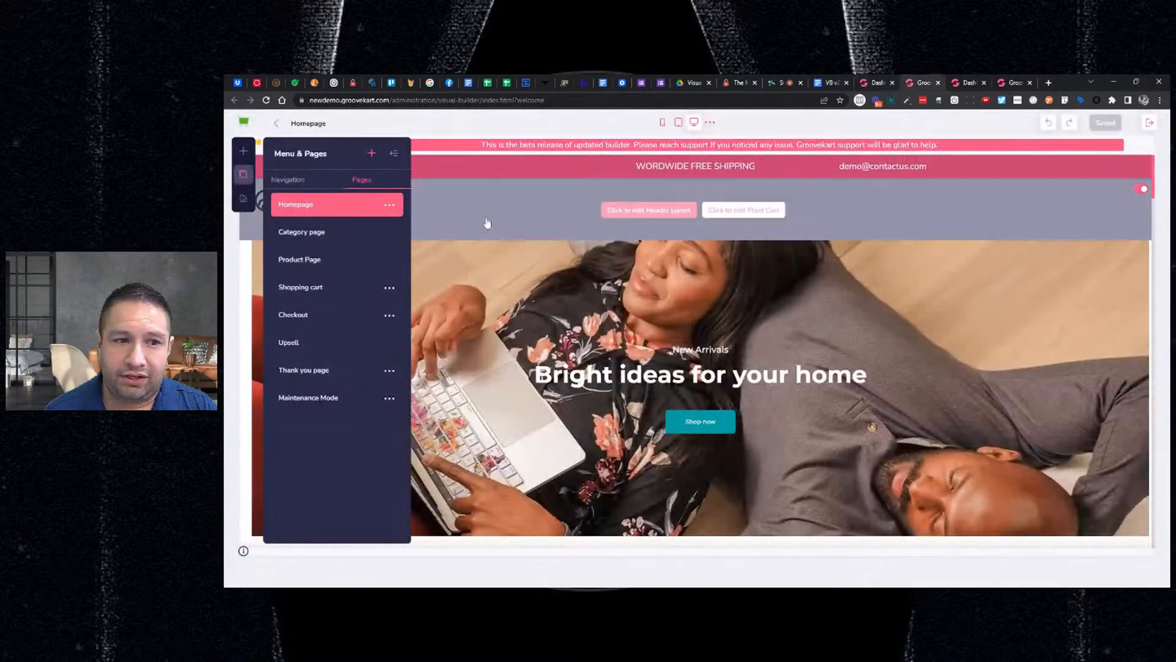
left_click(544, 314)
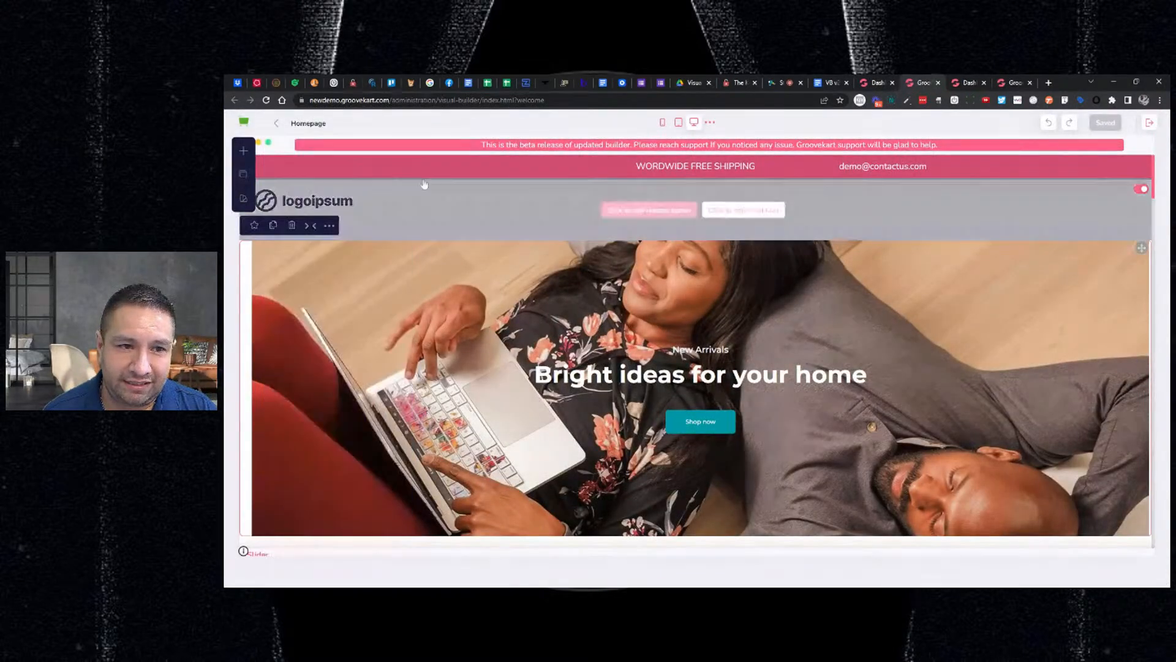
left_click(331, 228)
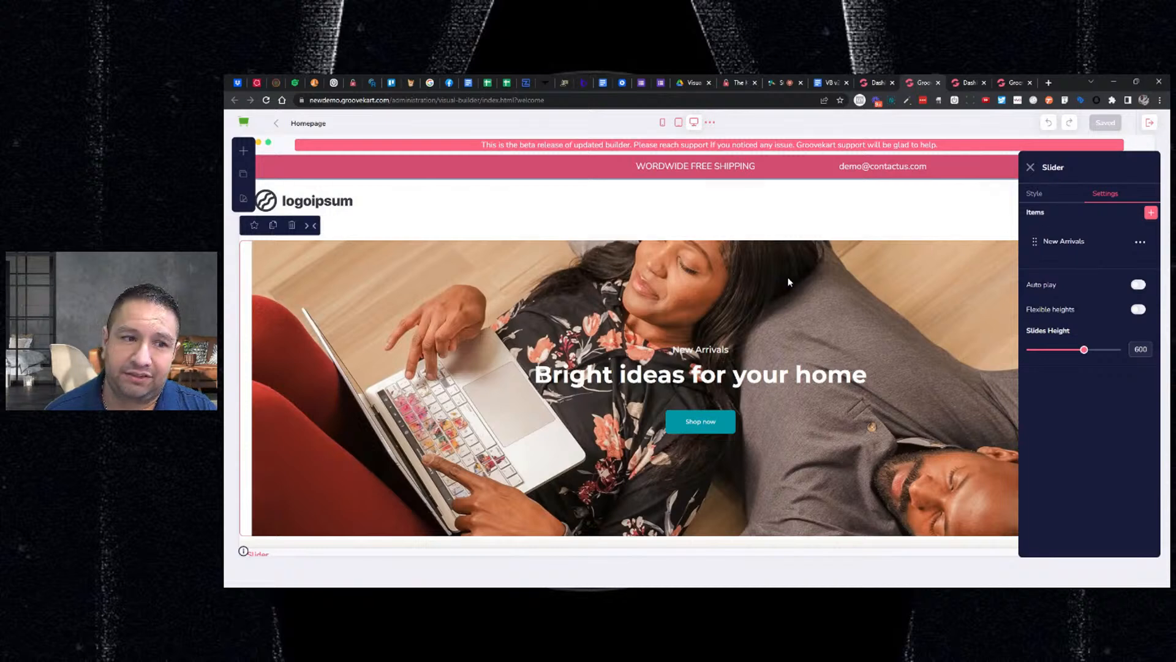
left_click(488, 277)
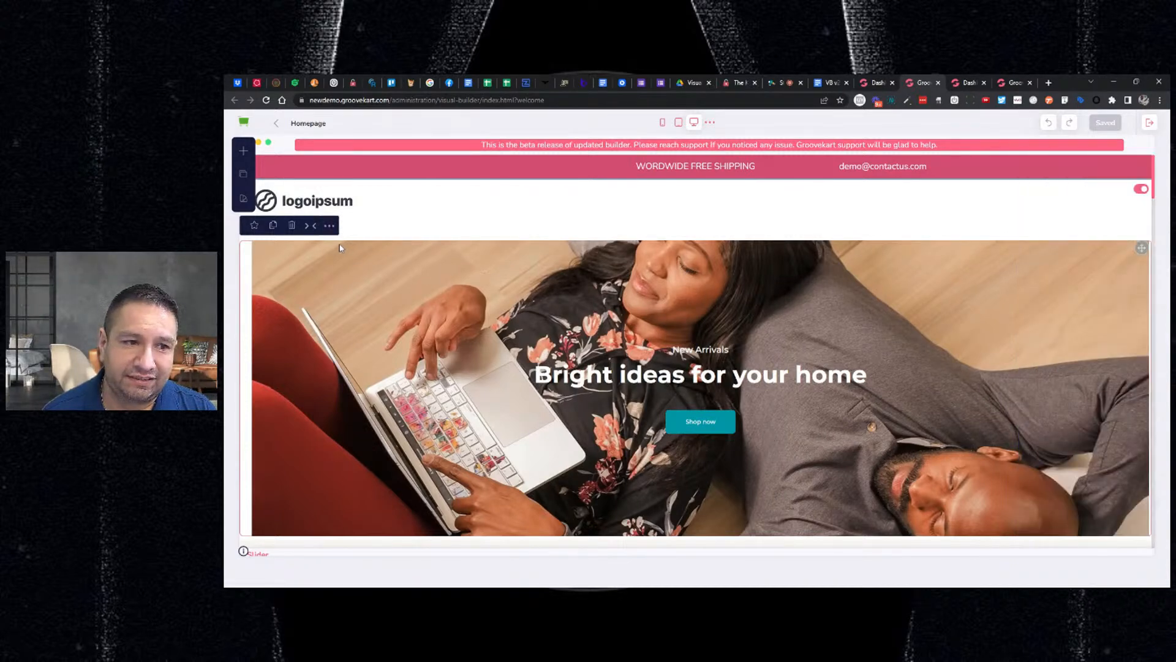
Save the homepage slider as a block named JHGDS in a new category called COVER IMAGES.
left_click(255, 227)
left_click(639, 343)
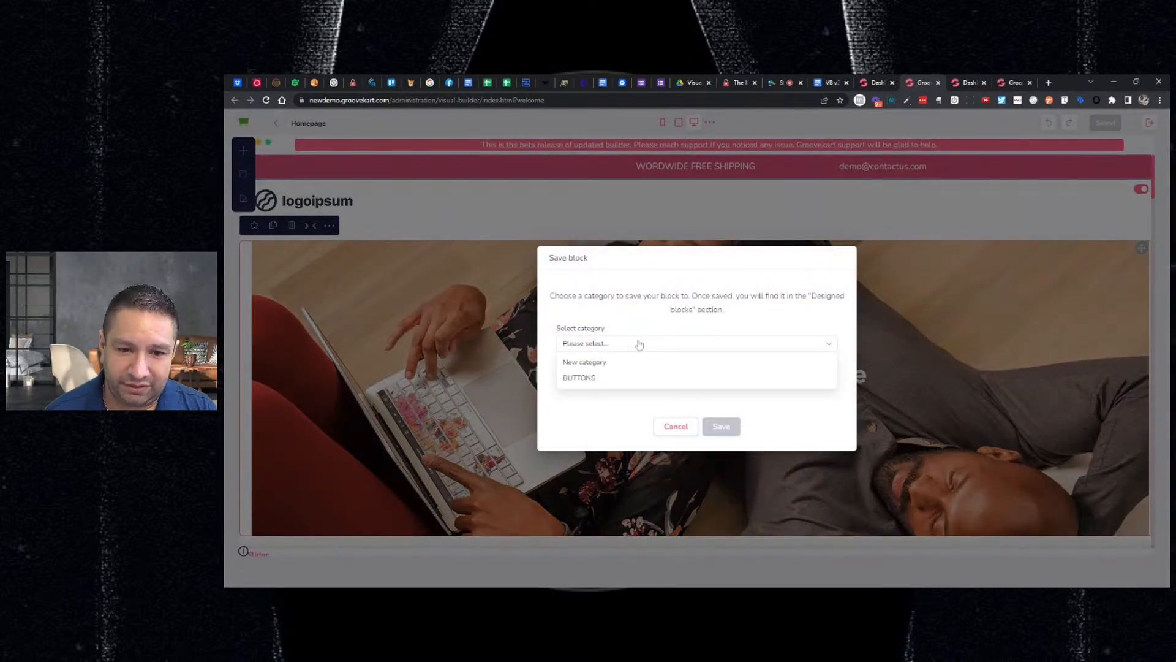
left_click(595, 366)
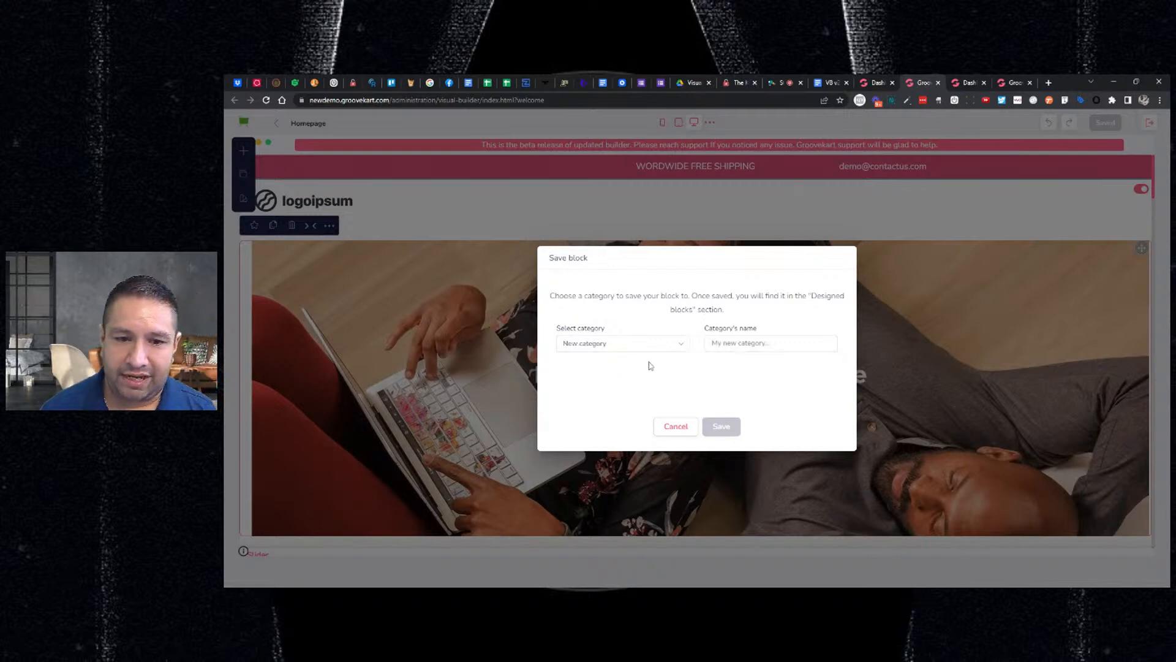
left_click(712, 343)
type("HE")
key("BackSpace")
key("BackSpace")
type("COVER IMAGE")
key("Tab")
type("JHGD")
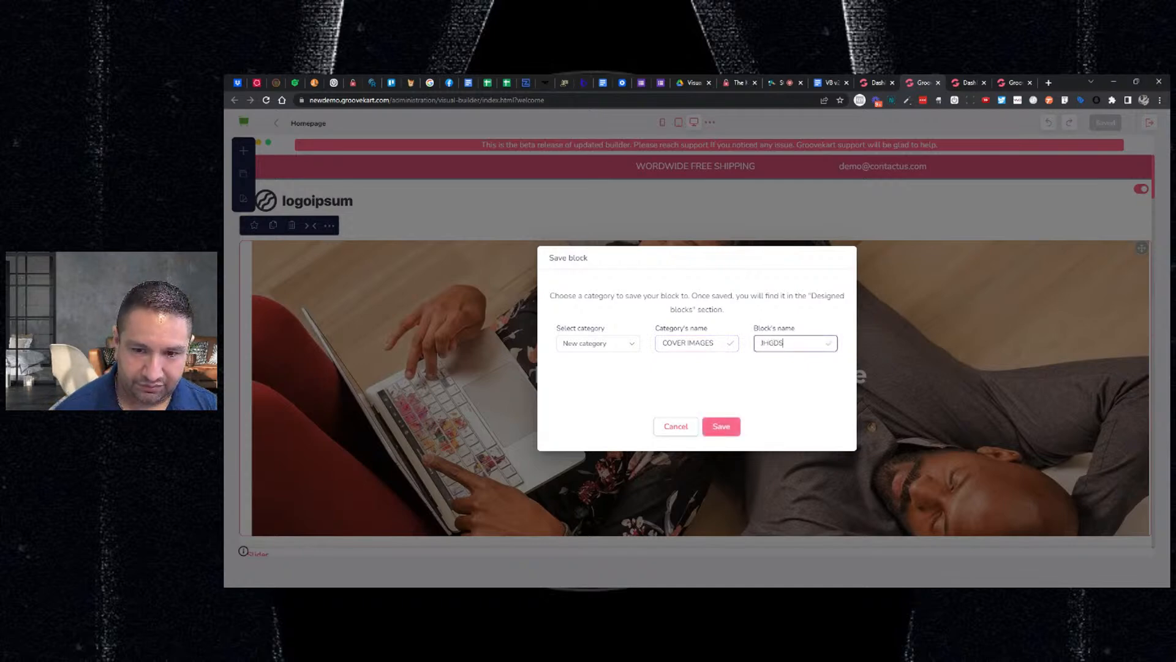
key("Return")
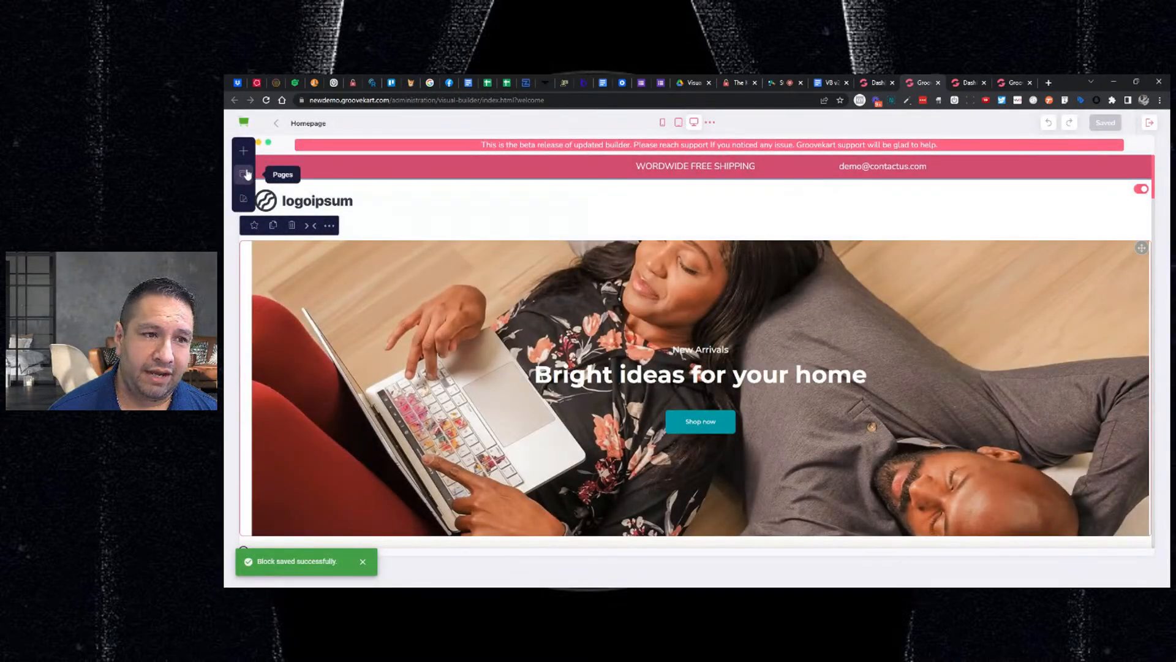
View the saved custom blocks in the COVER IMAGES category of My Blocks.
left_click(245, 153)
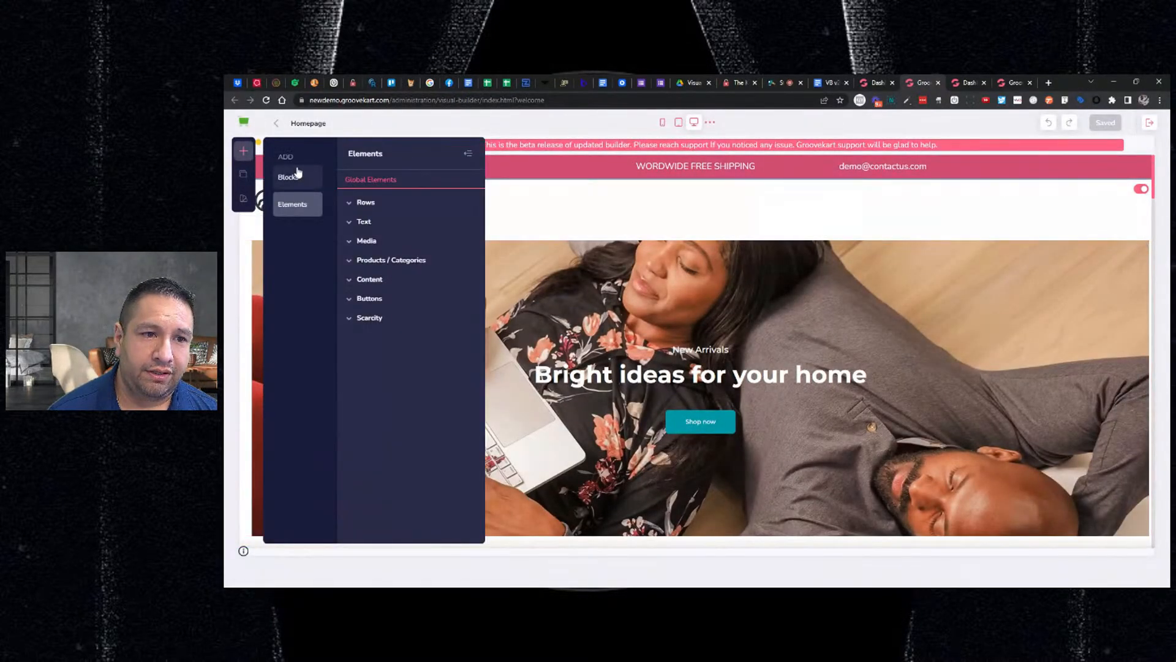
left_click(299, 177)
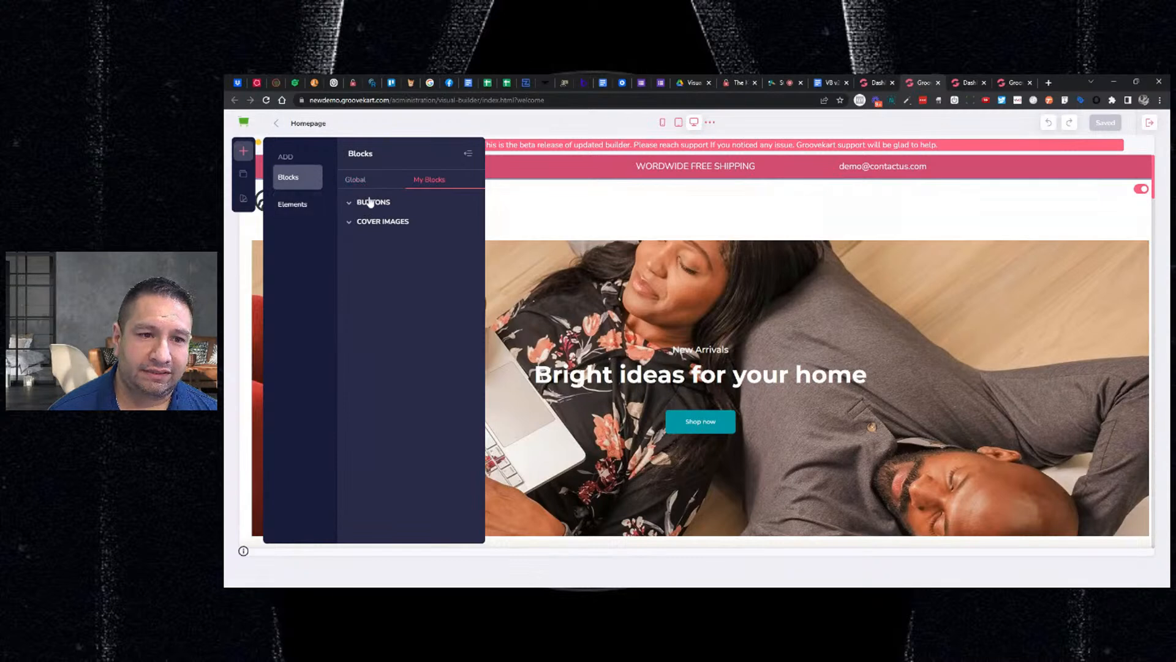
left_click(393, 225)
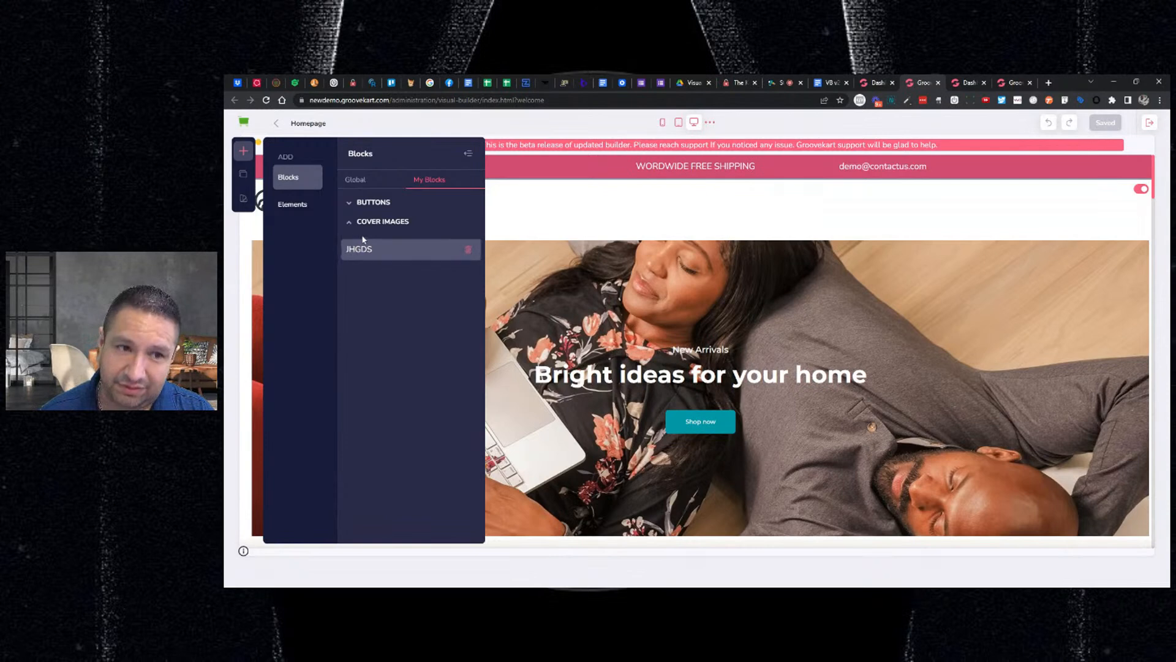
Insert the headphones banner from the global Electronic template blocks into the homepage, just above the brand logos row.
left_click(361, 181)
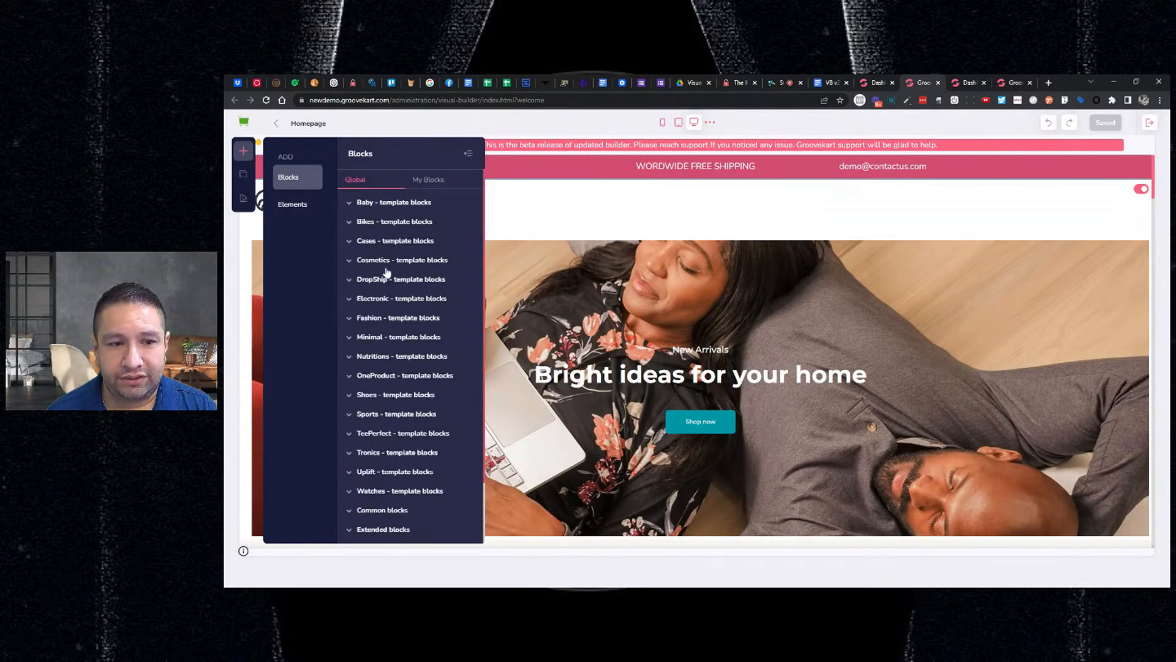
left_click(399, 299)
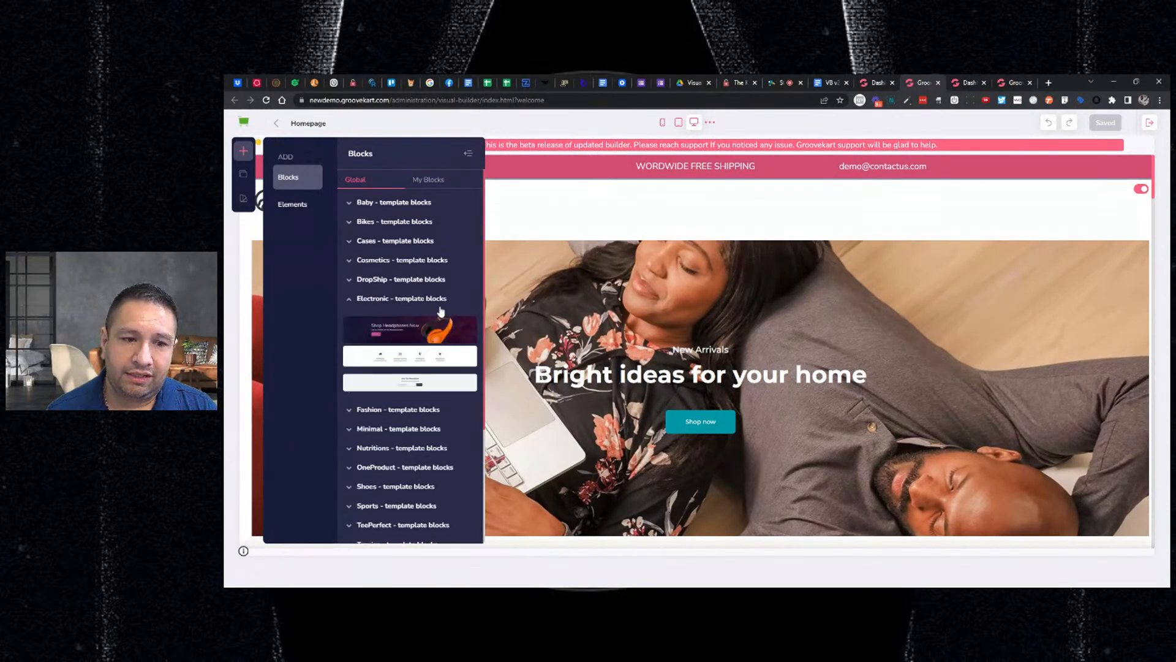
scroll(593, 320, "down", 6)
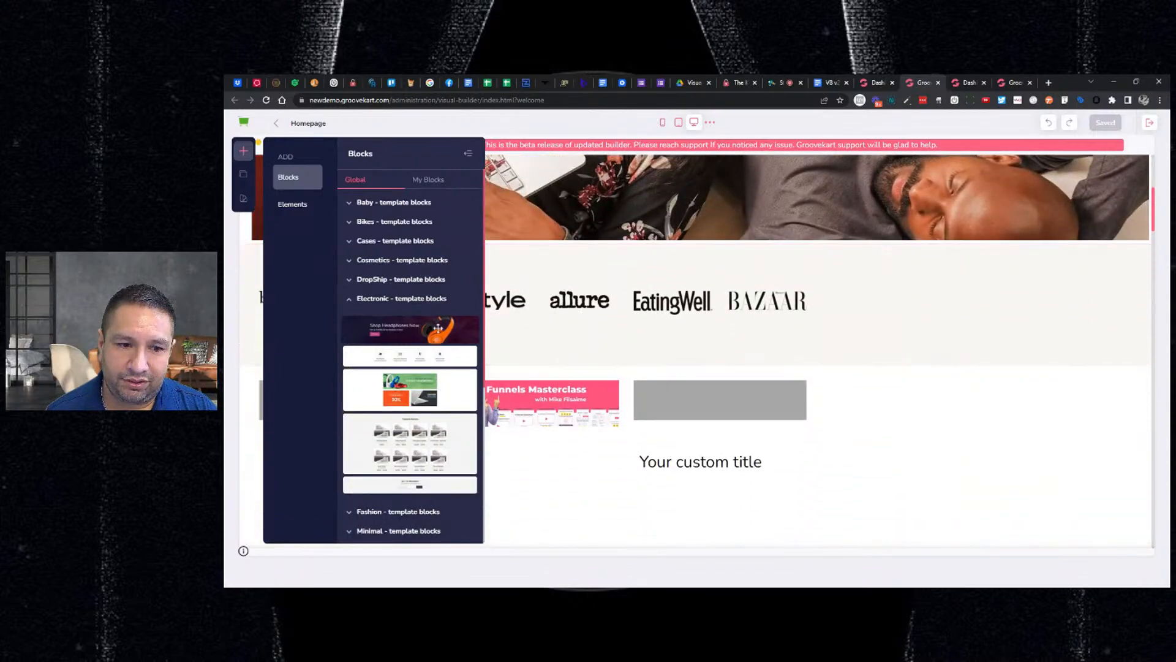
left_click_drag(443, 328, 599, 272)
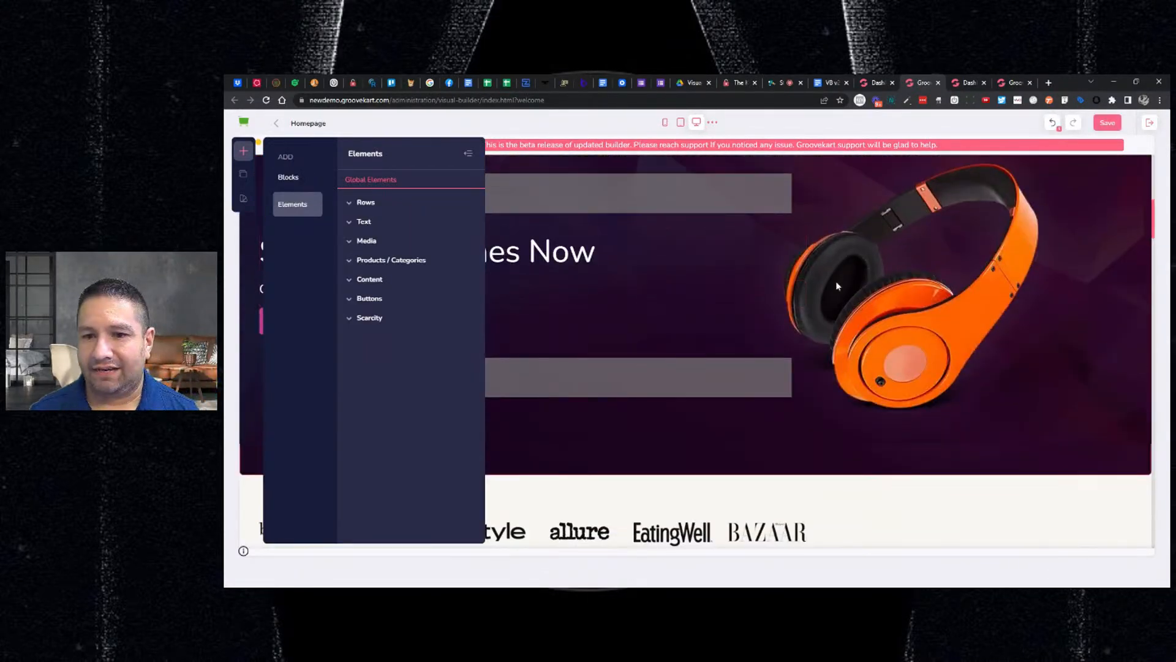
left_click(809, 288)
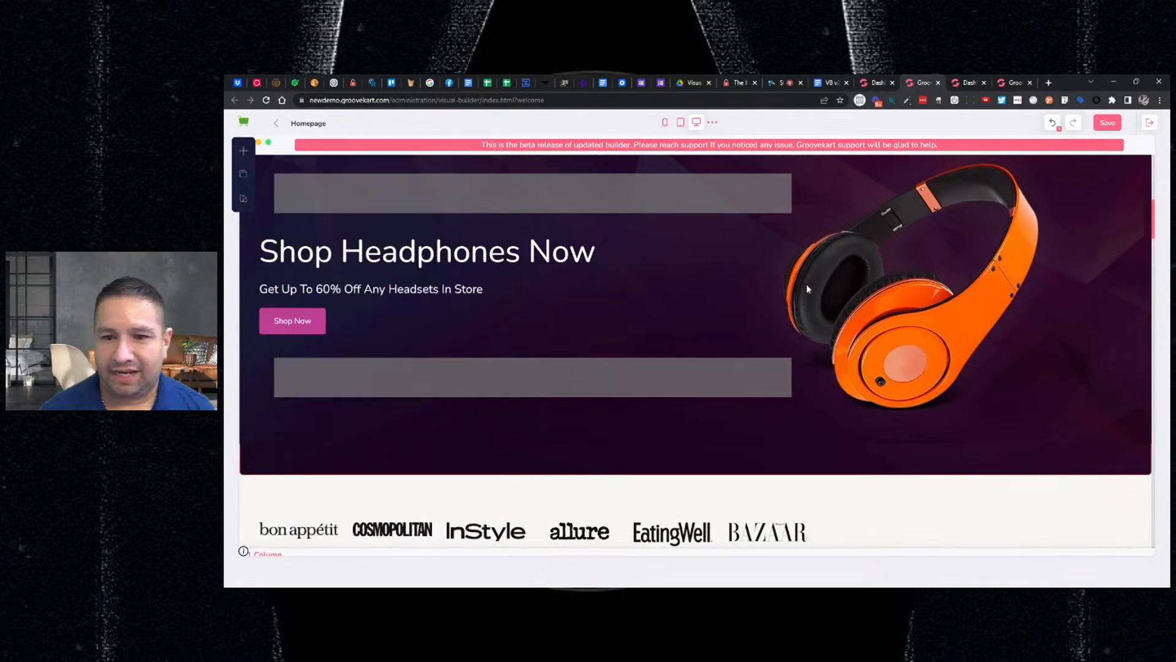
Check the VB v2.0 notes and return to the homepage in the visual builder.
left_click(822, 85)
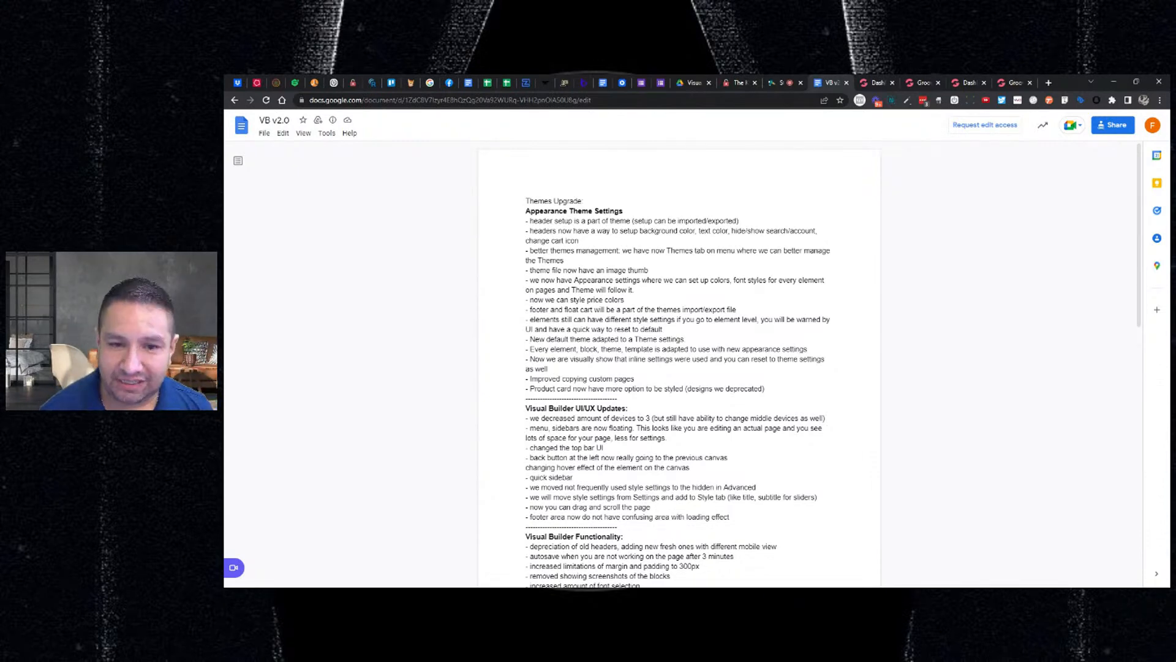
left_click(873, 84)
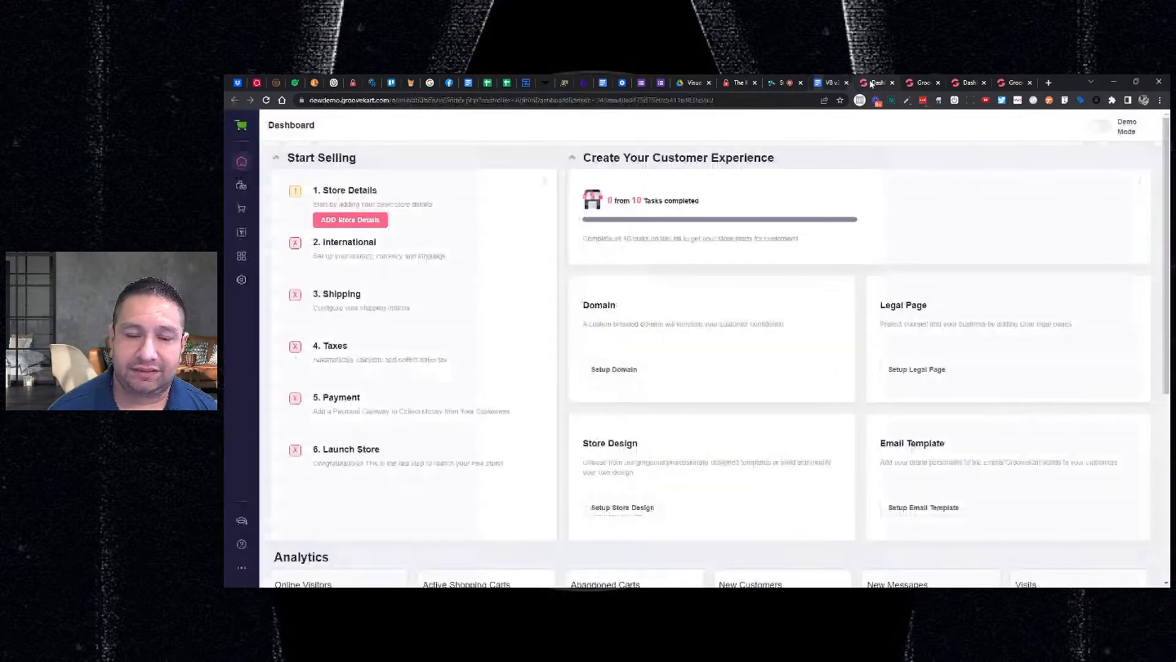
left_click(906, 86)
Examine the current theme's typography and color appearance settings, and consult the VB v2.0 notes again.
left_click(243, 198)
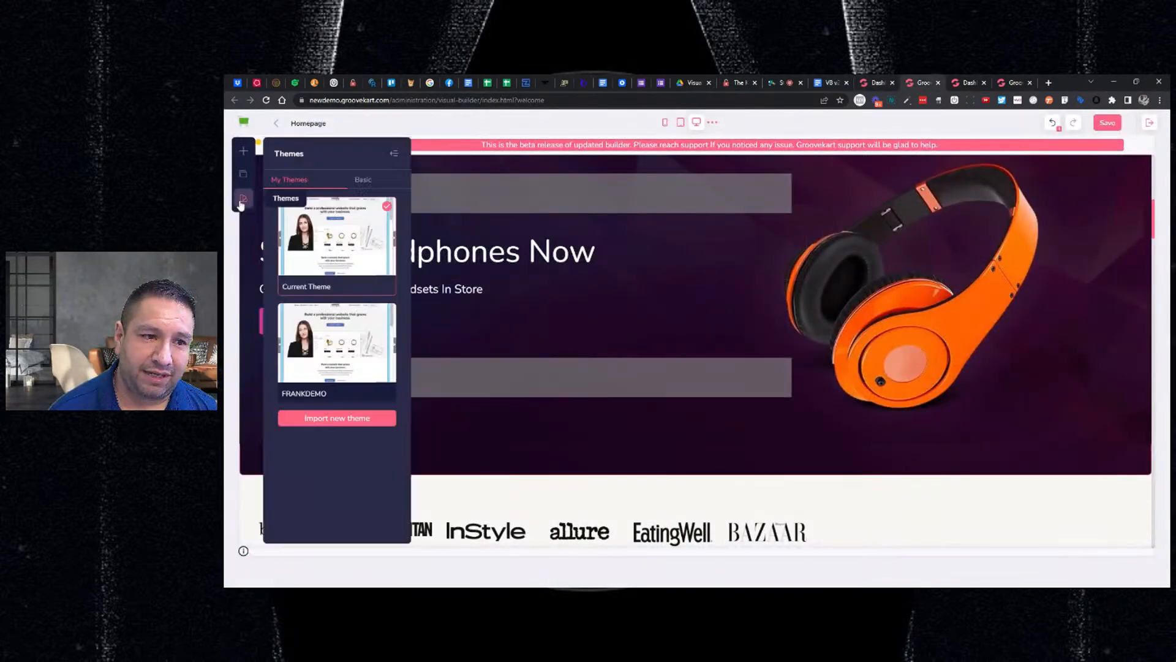
left_click(336, 235)
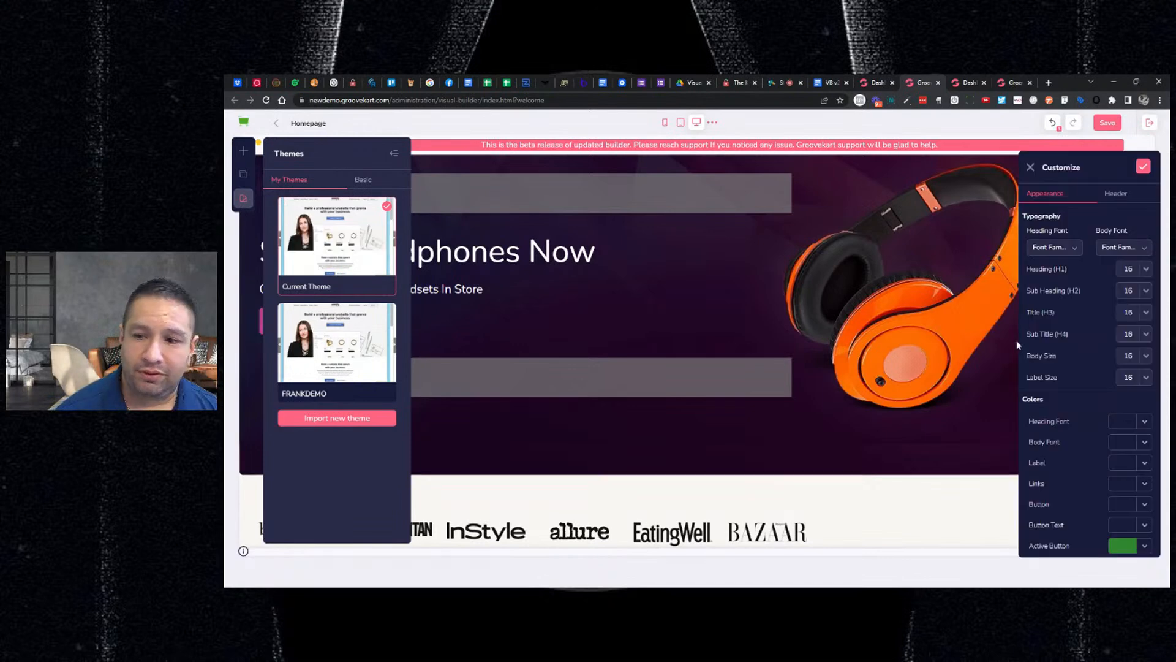
scroll(1106, 380, "up", 1)
scroll(1103, 344, "down", 2)
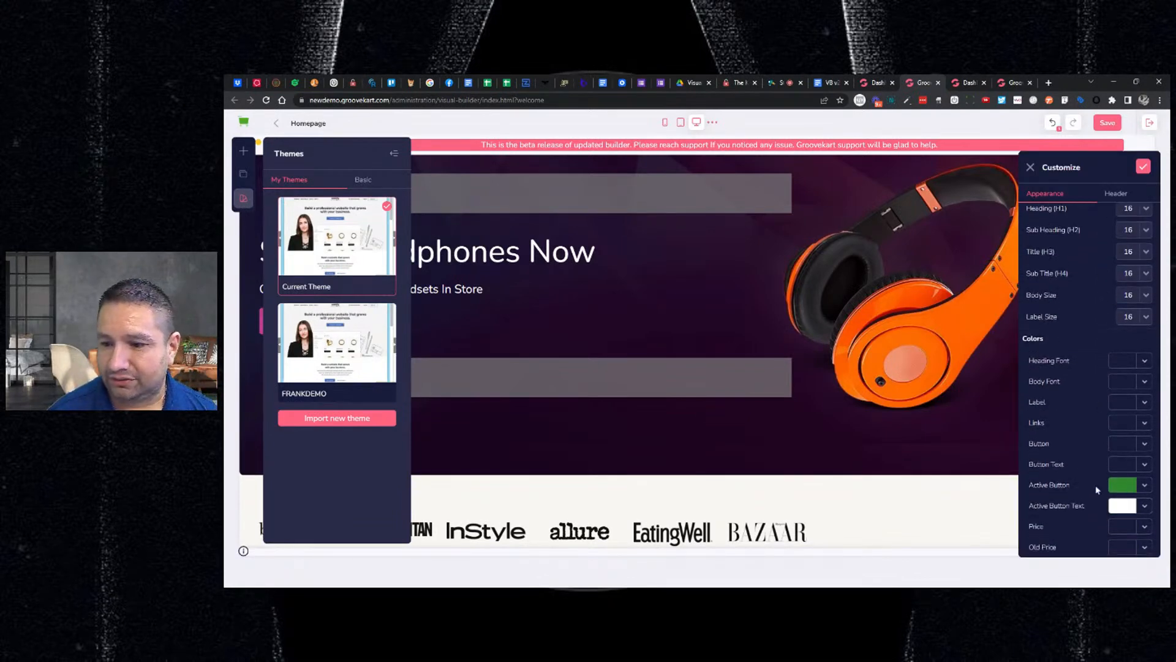
scroll(1097, 306, "up", 2)
scroll(1090, 281, "down", 2)
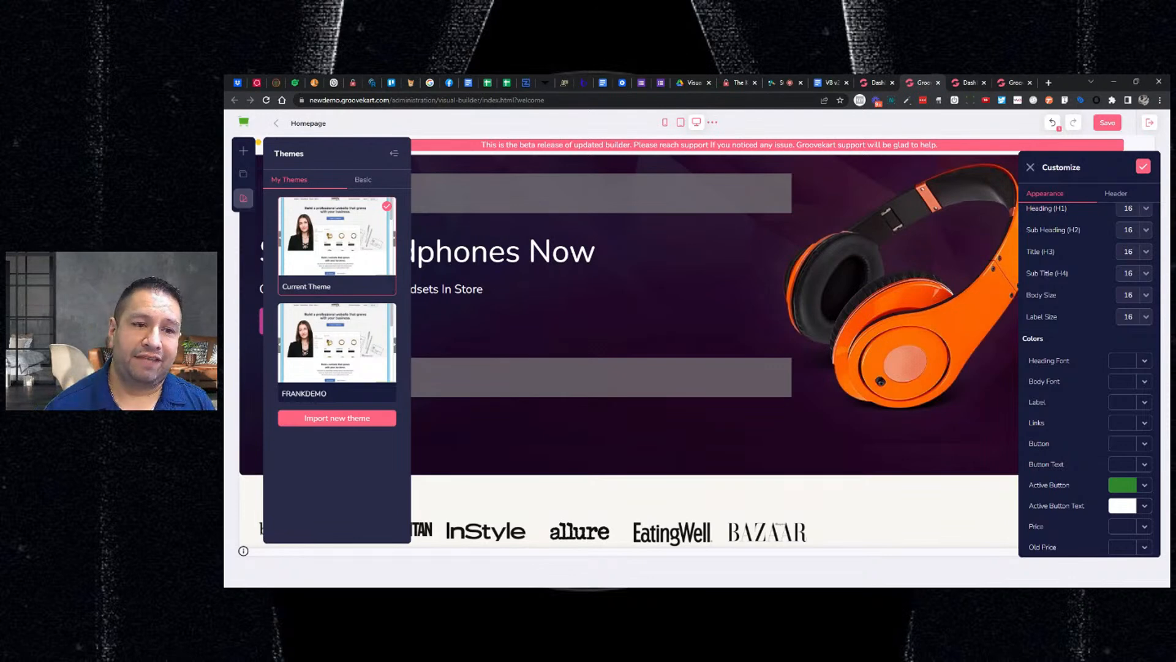
mouse_move(314, 260)
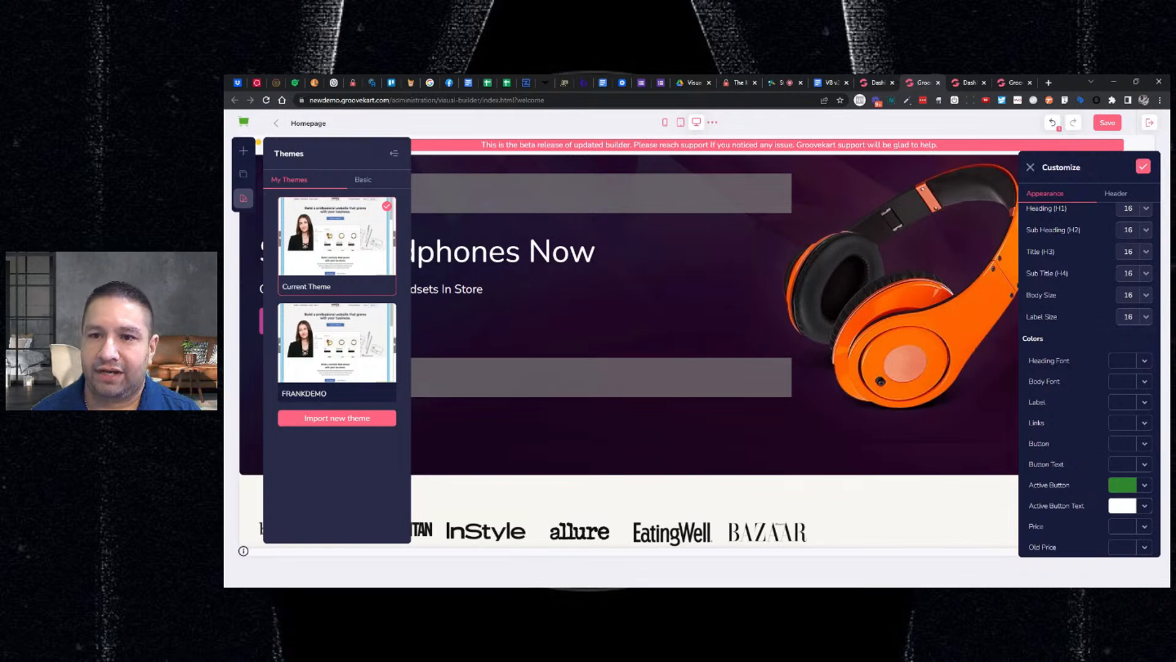
left_click(829, 83)
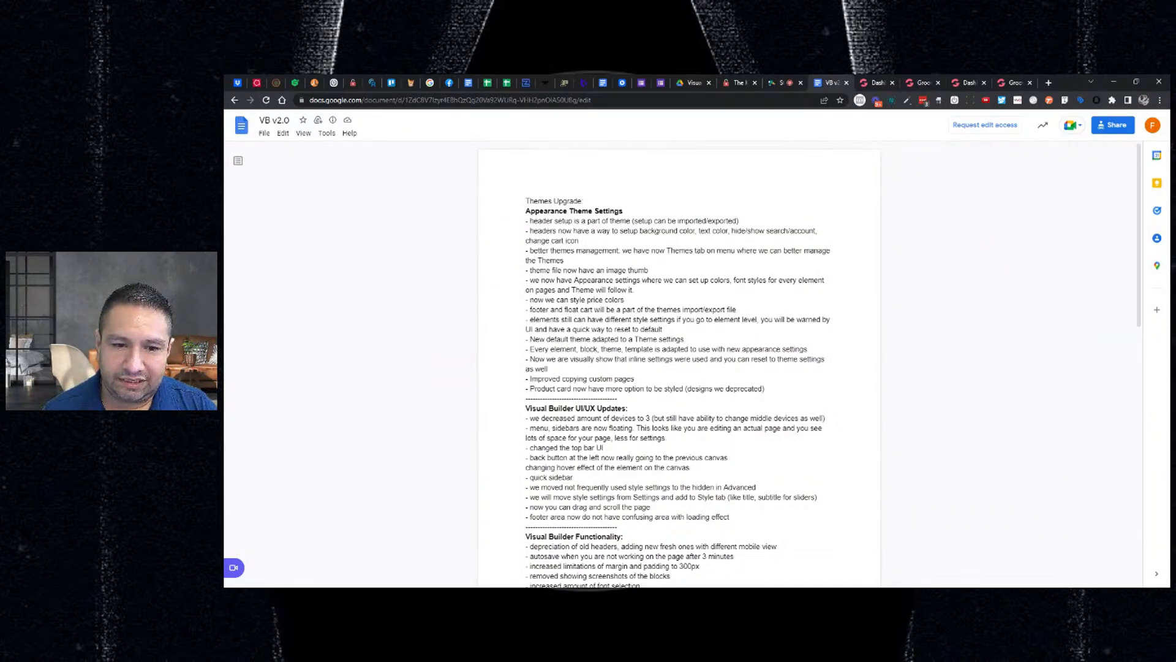
left_click(922, 82)
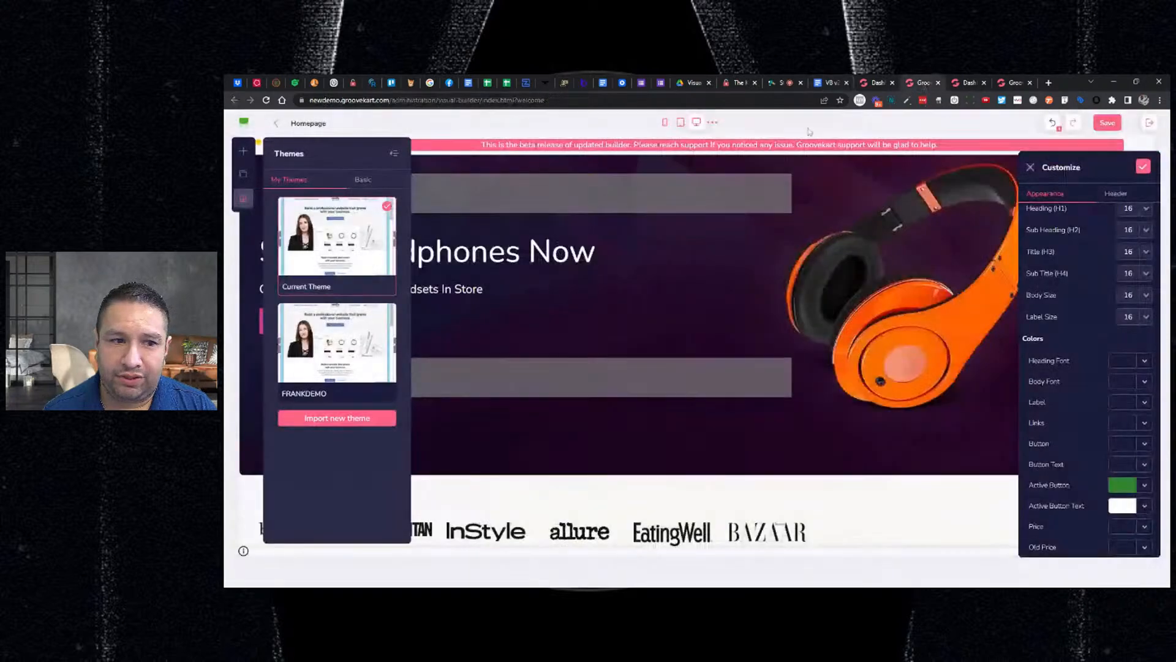
Open the DEMO product page layout without saving the homepage changes, and show that layout's available actions.
left_click(243, 174)
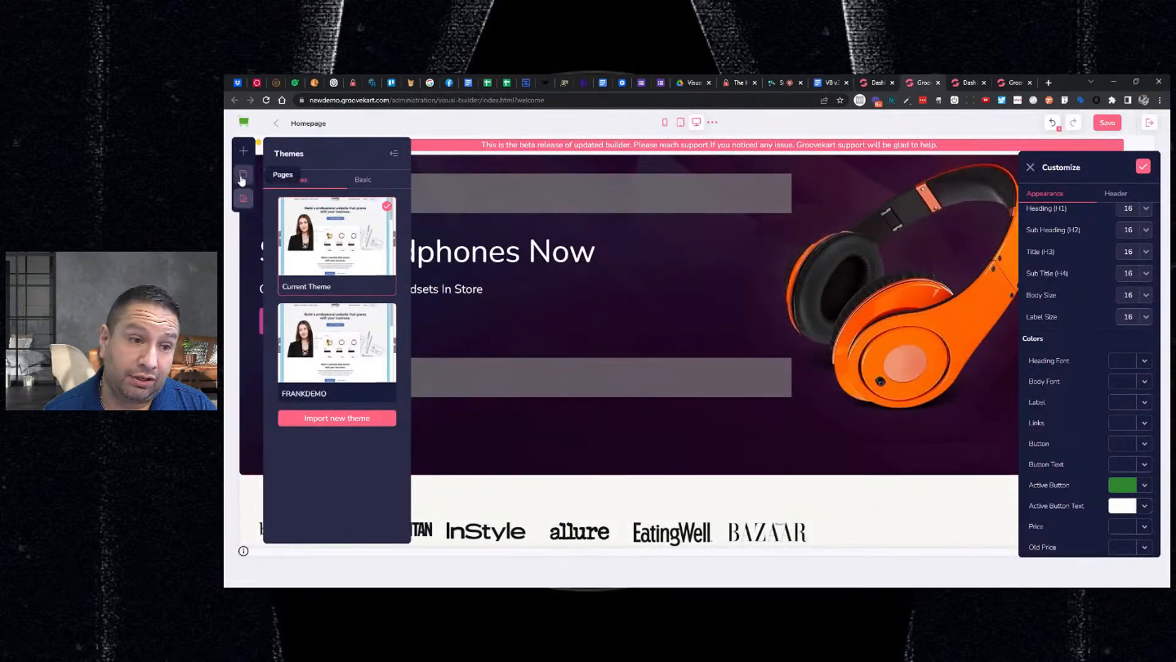
left_click(371, 181)
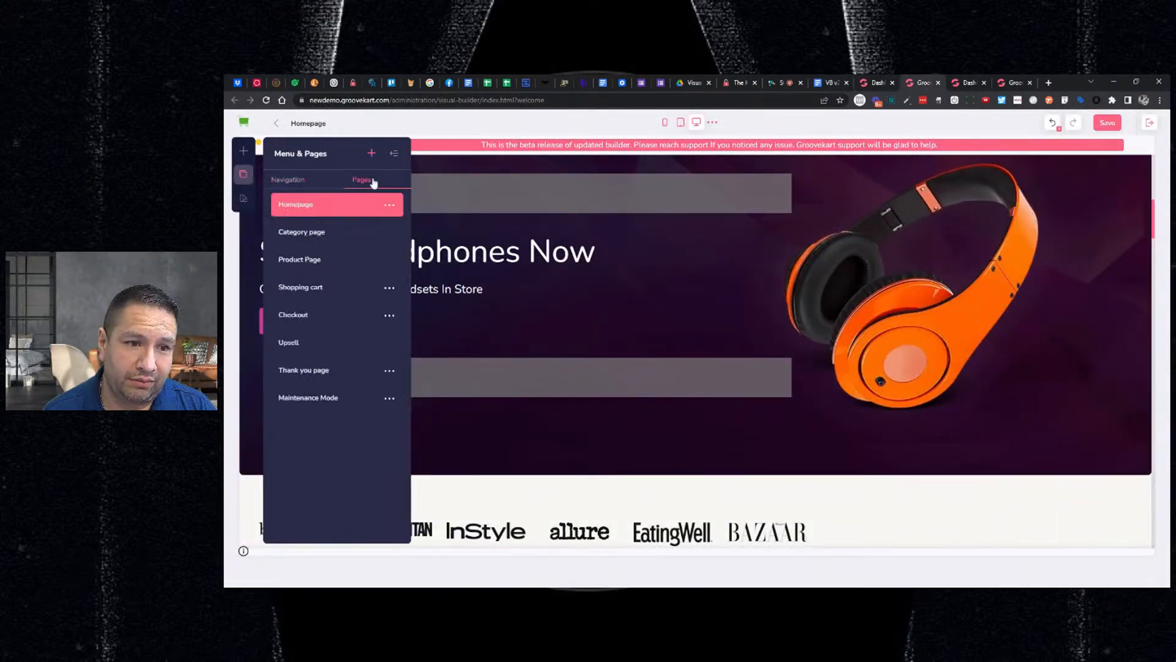
left_click(319, 269)
left_click(337, 229)
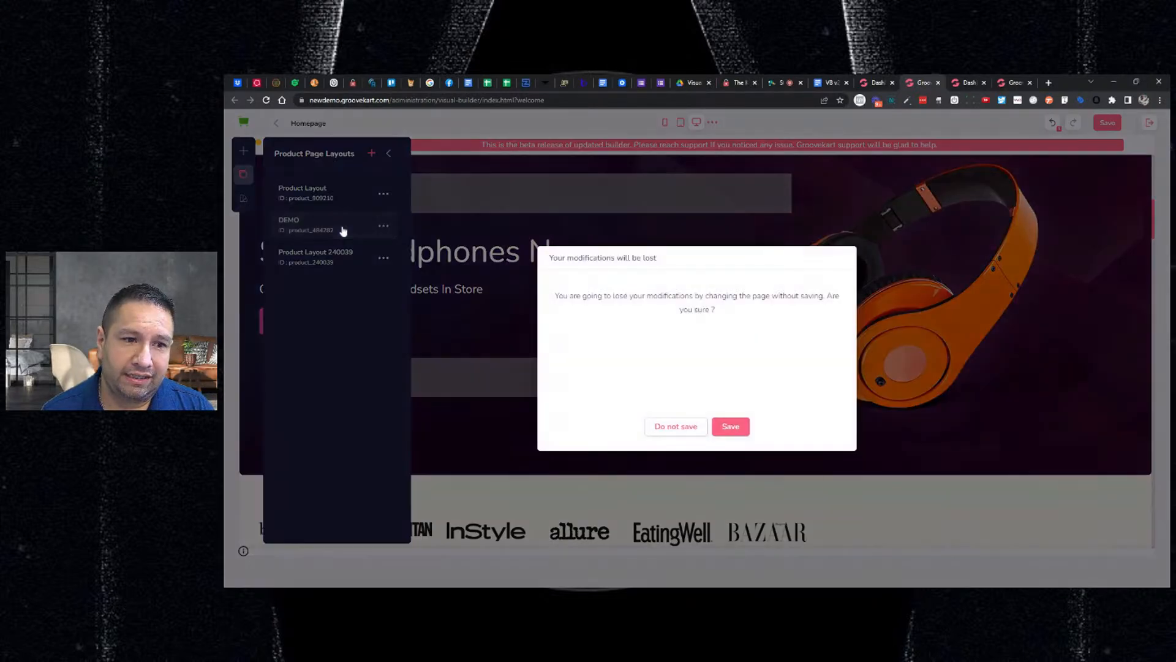
left_click(693, 428)
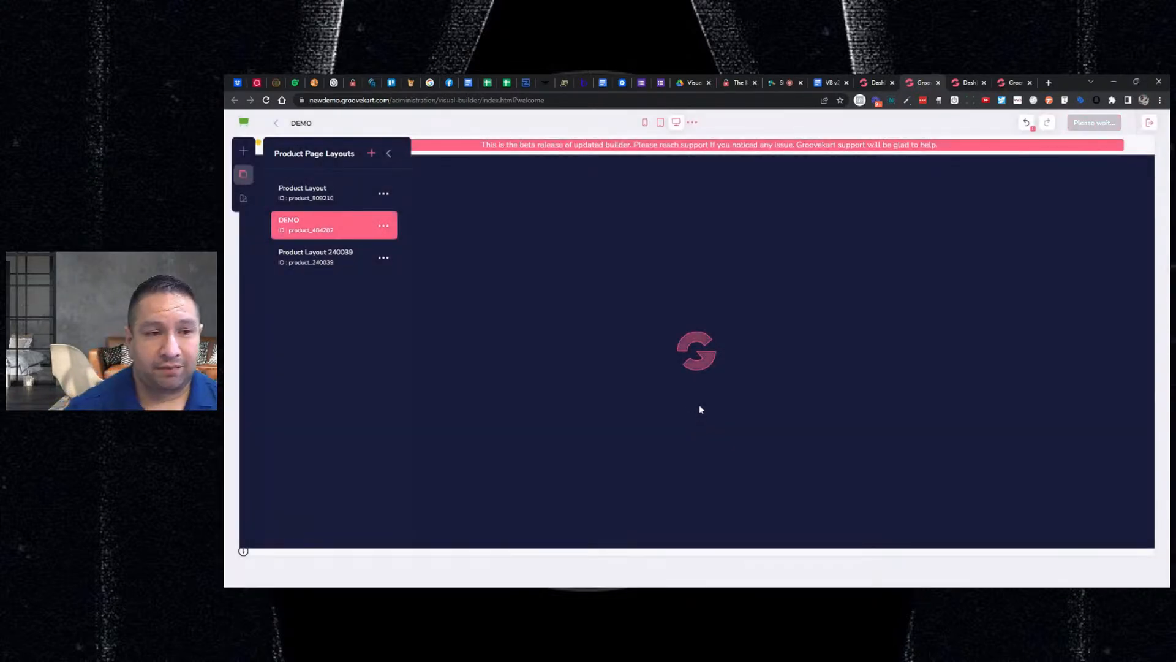
scroll(819, 331, "down", 7)
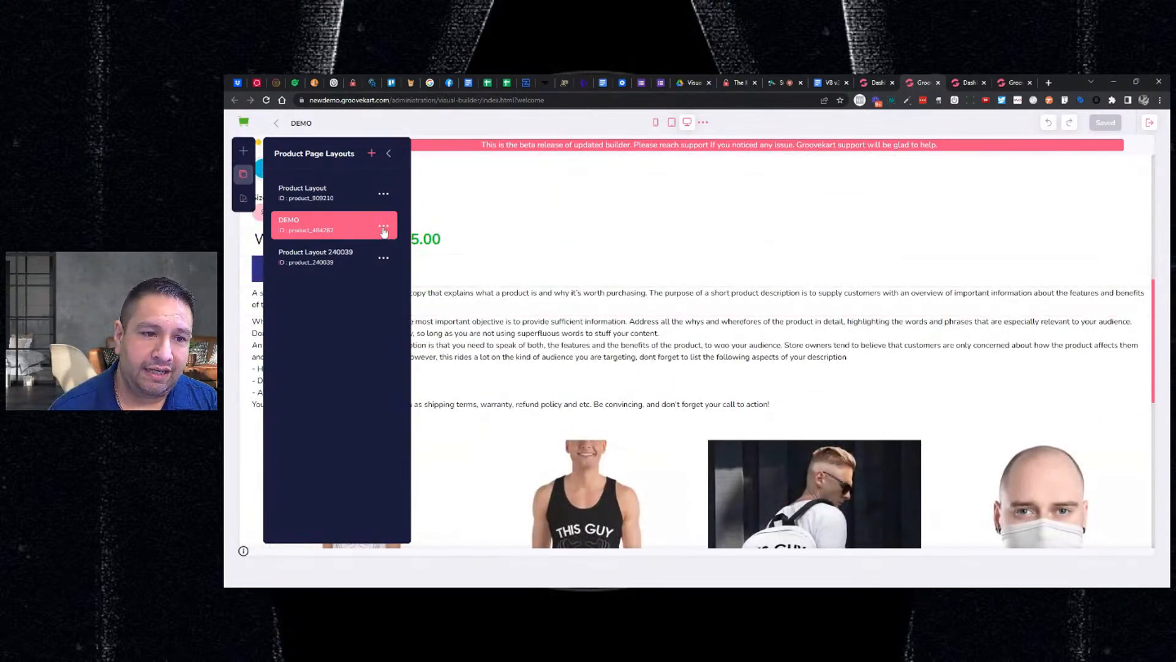
left_click(383, 226)
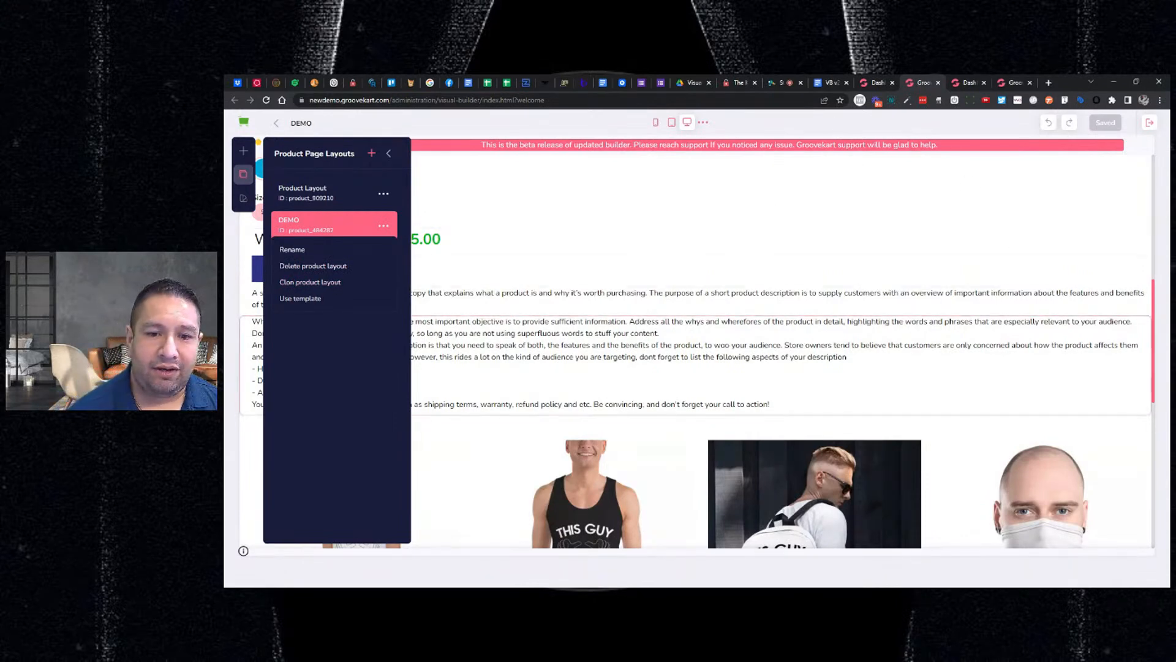
Try the narrower content width on the product's pricing element and restore its full width.
left_click(749, 241)
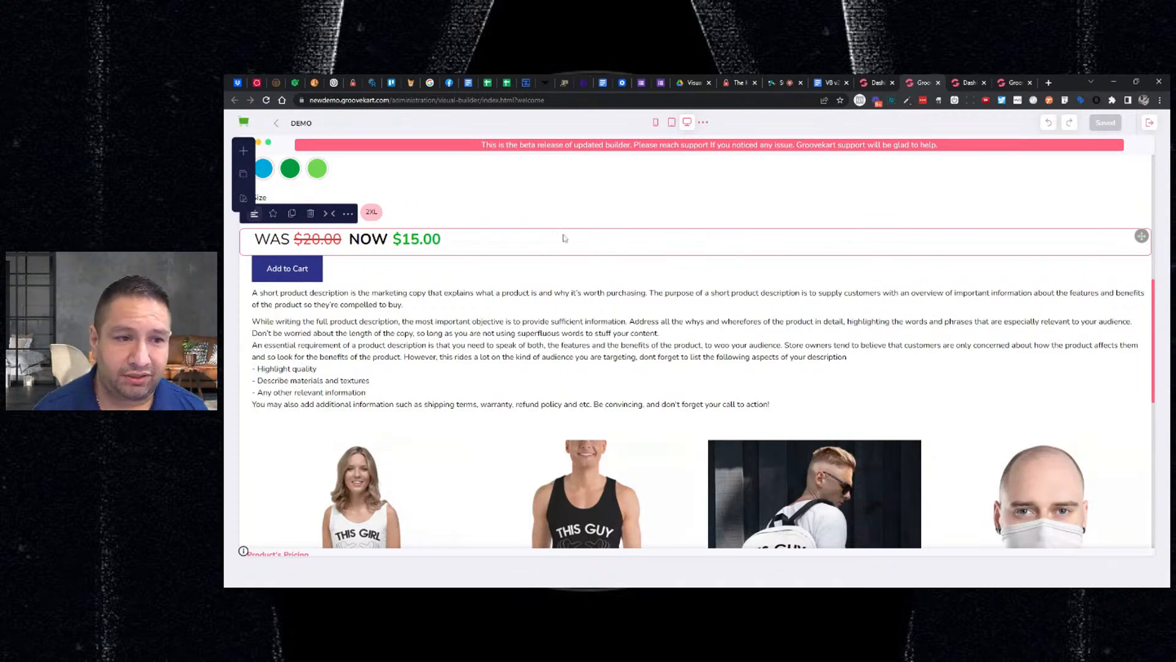
left_click(330, 214)
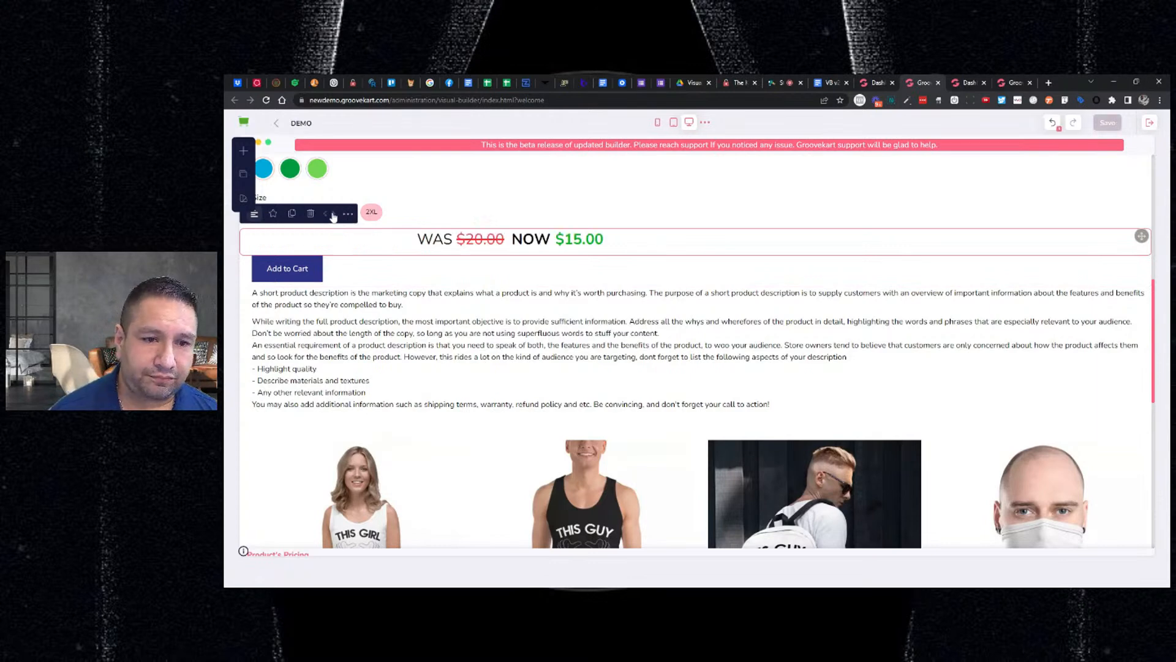
left_click(331, 214)
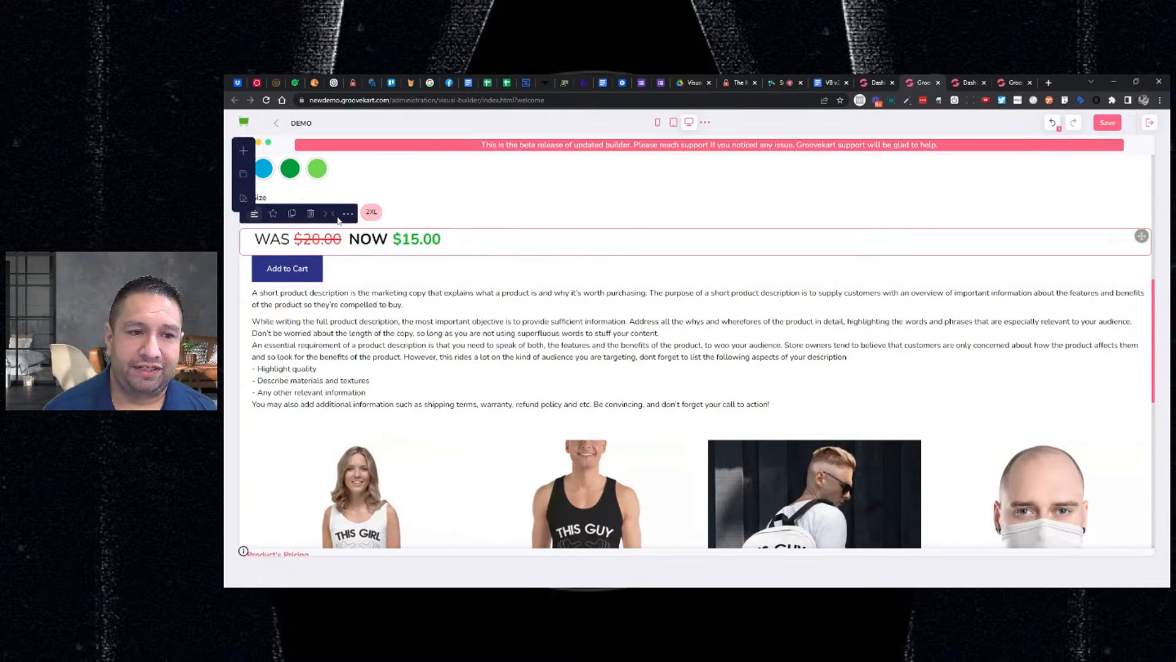
Switch the product's summary description to the narrower content width.
left_click(422, 303)
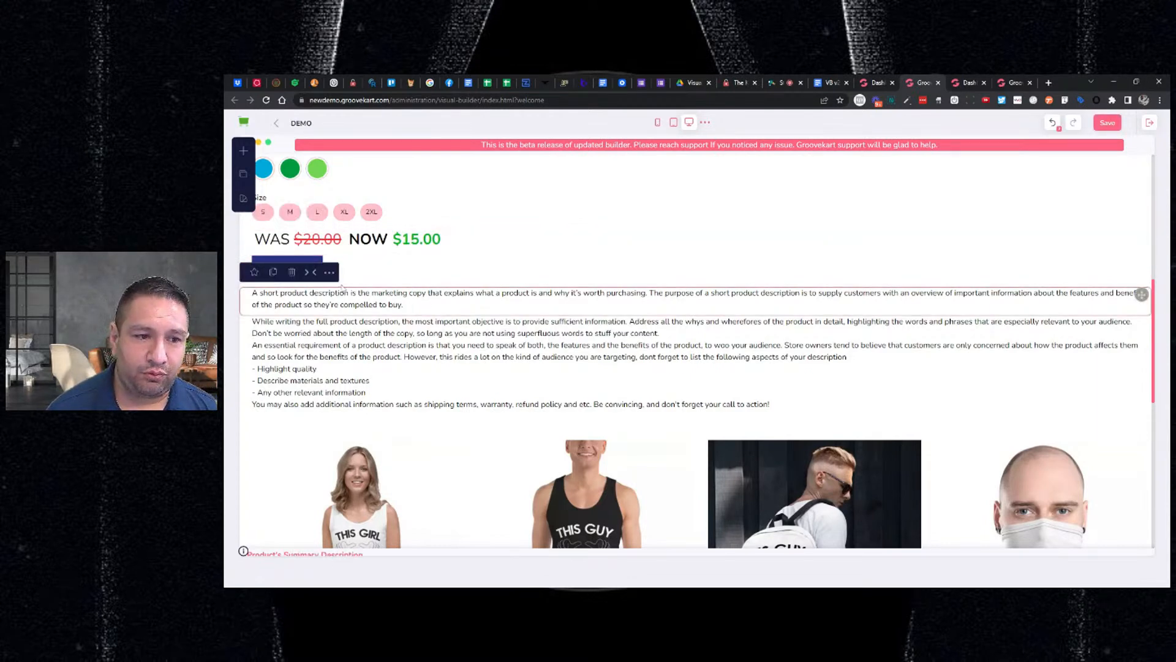
left_click(309, 273)
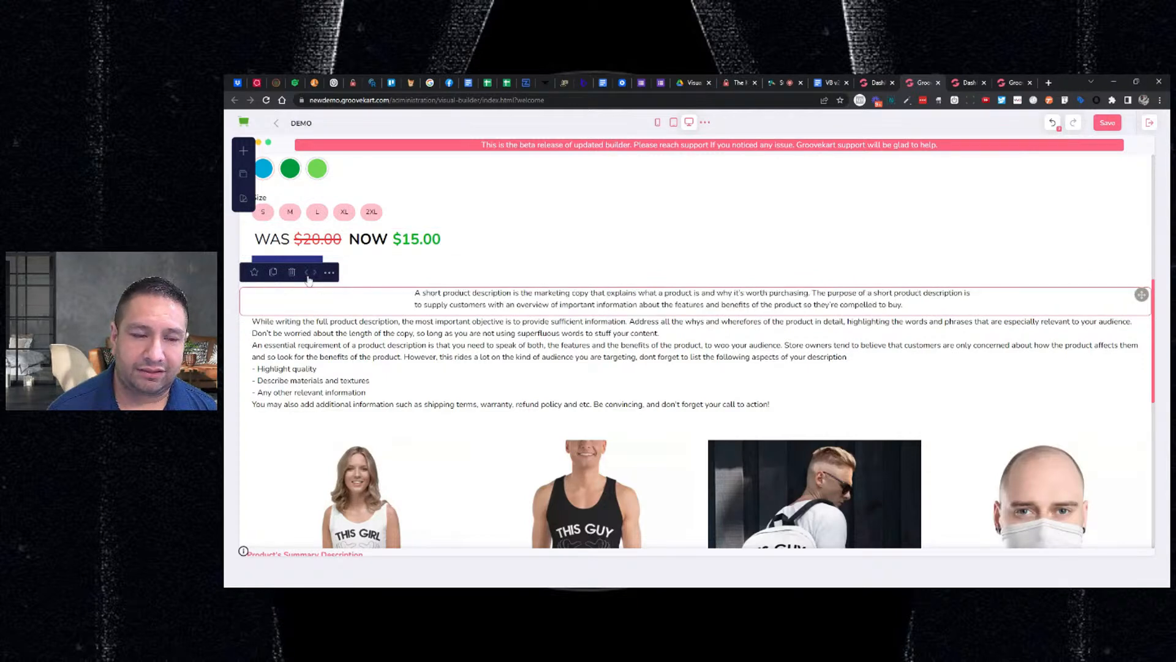
left_click(310, 273)
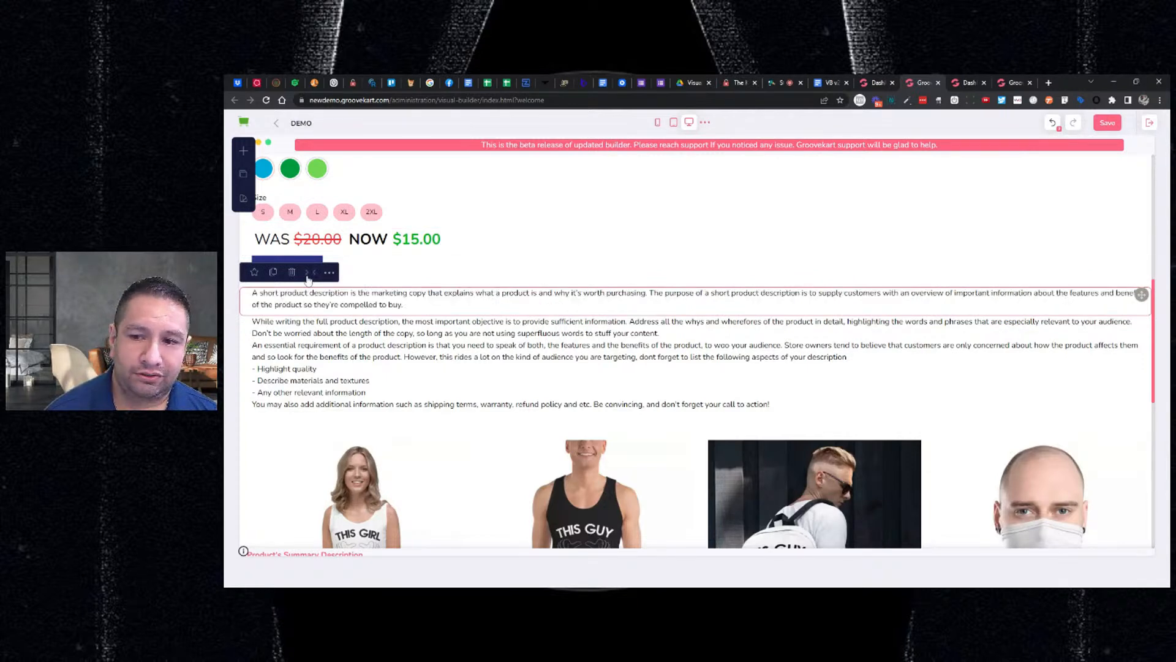
left_click(308, 277)
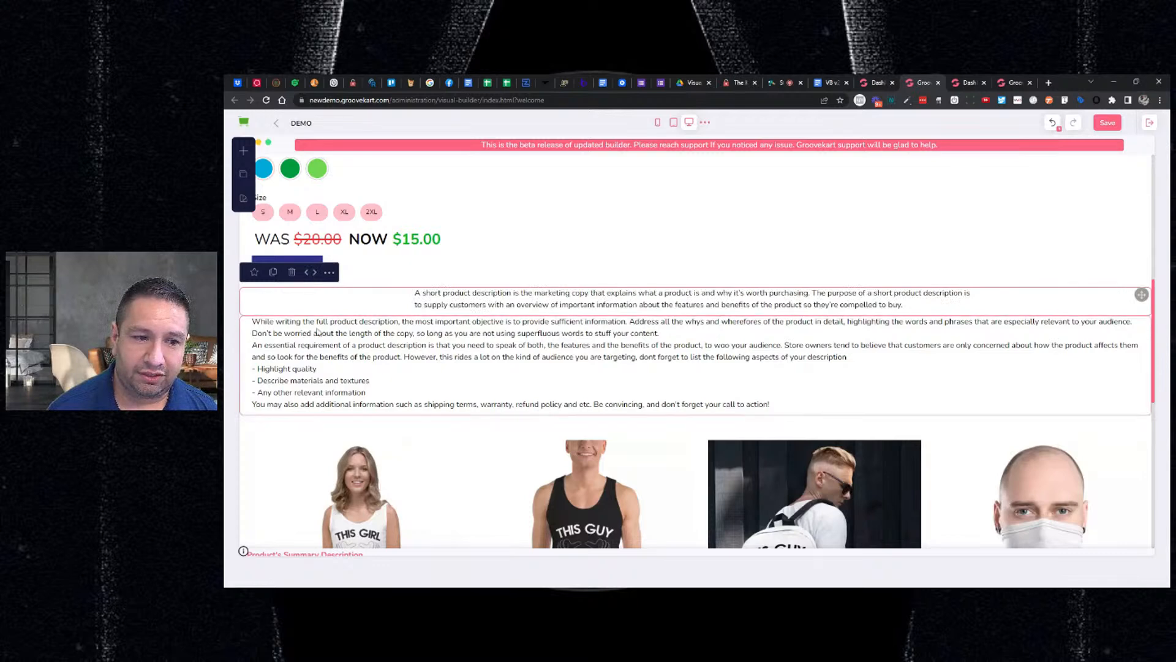
Switch the product's full description to the narrower content width, matching the summary description above it.
left_click(320, 331)
left_click(314, 301)
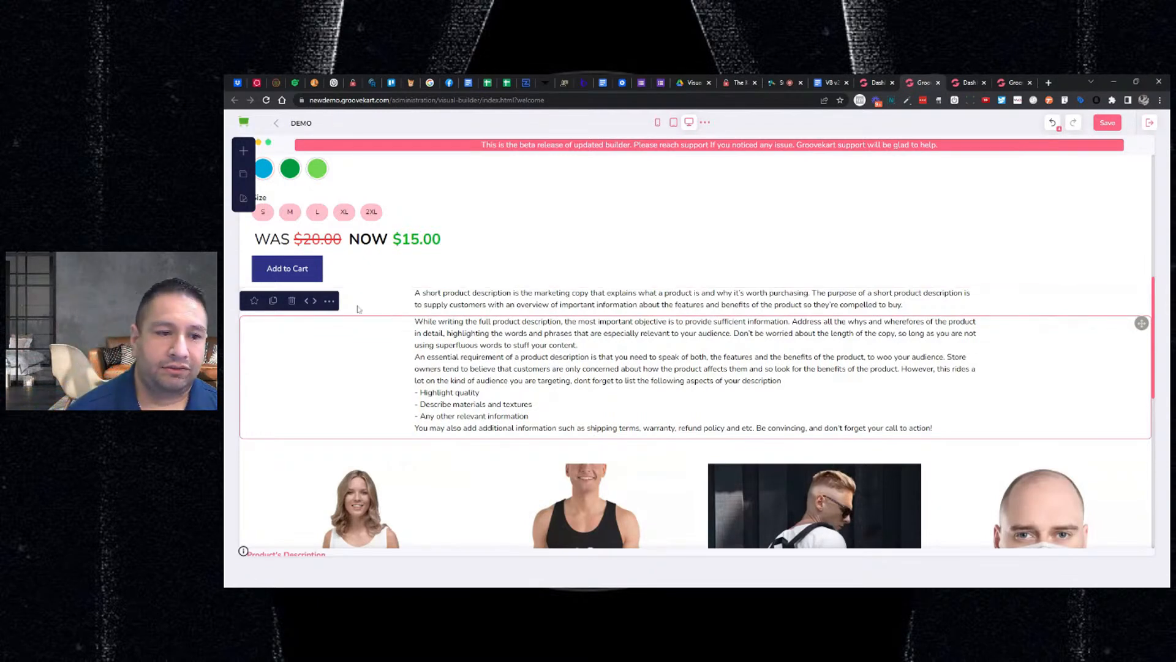
left_click(308, 301)
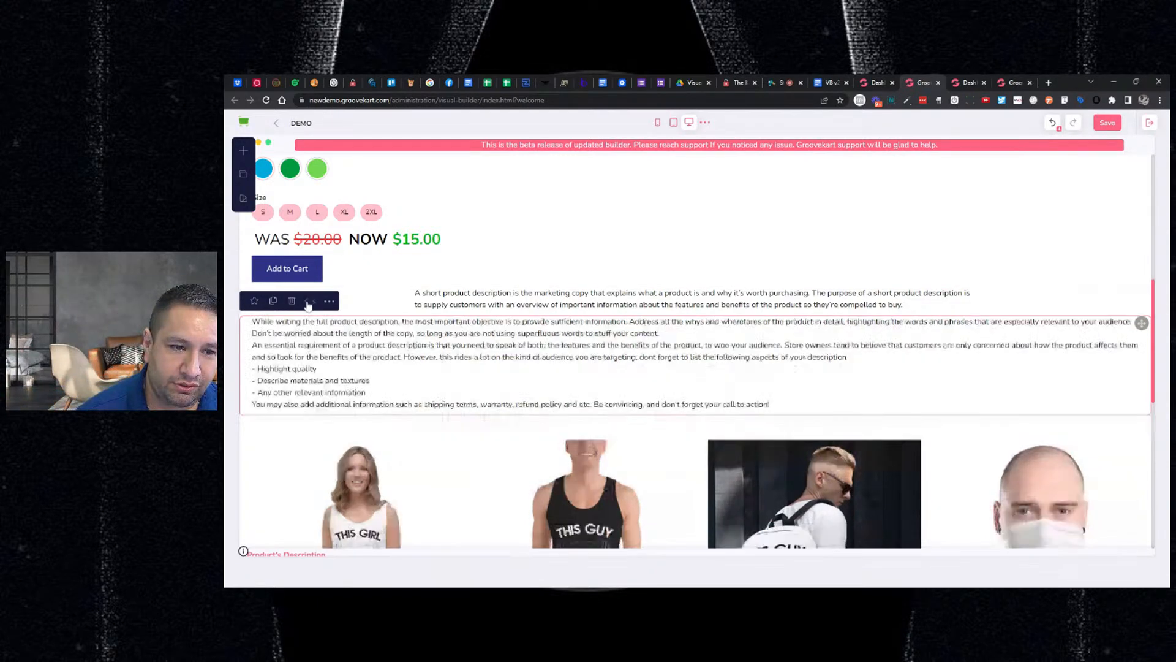
left_click(308, 301)
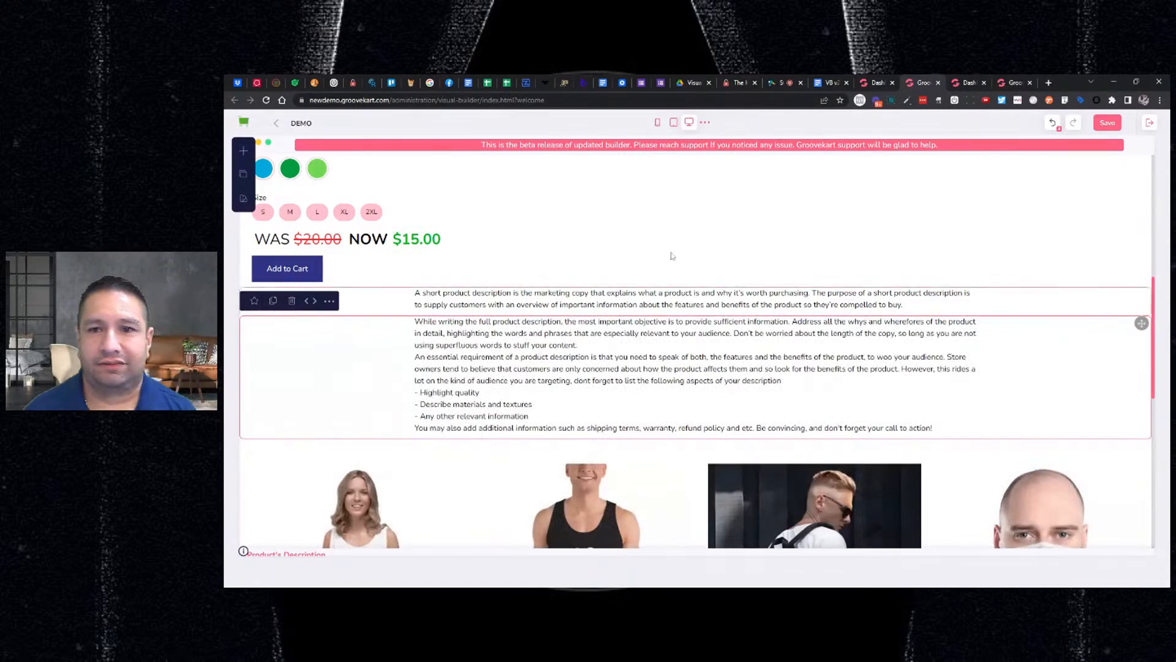
Review the Visual Builder Functionality list in the VB v2.0 notes document.
left_click(831, 82)
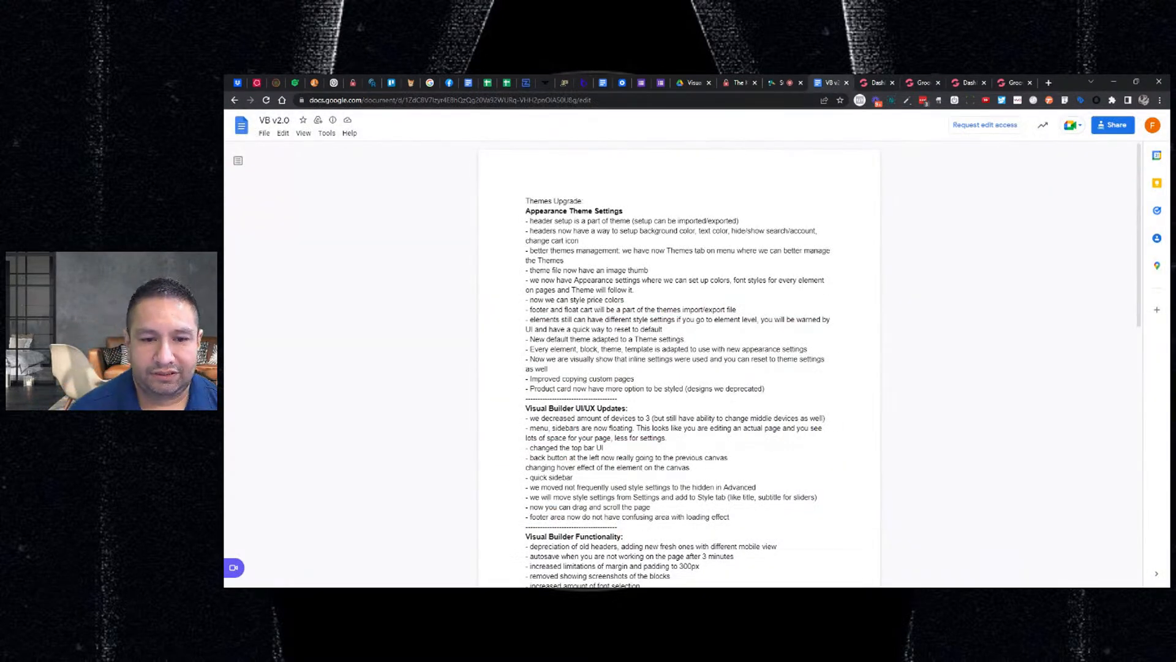
scroll(679, 361, "down", 3)
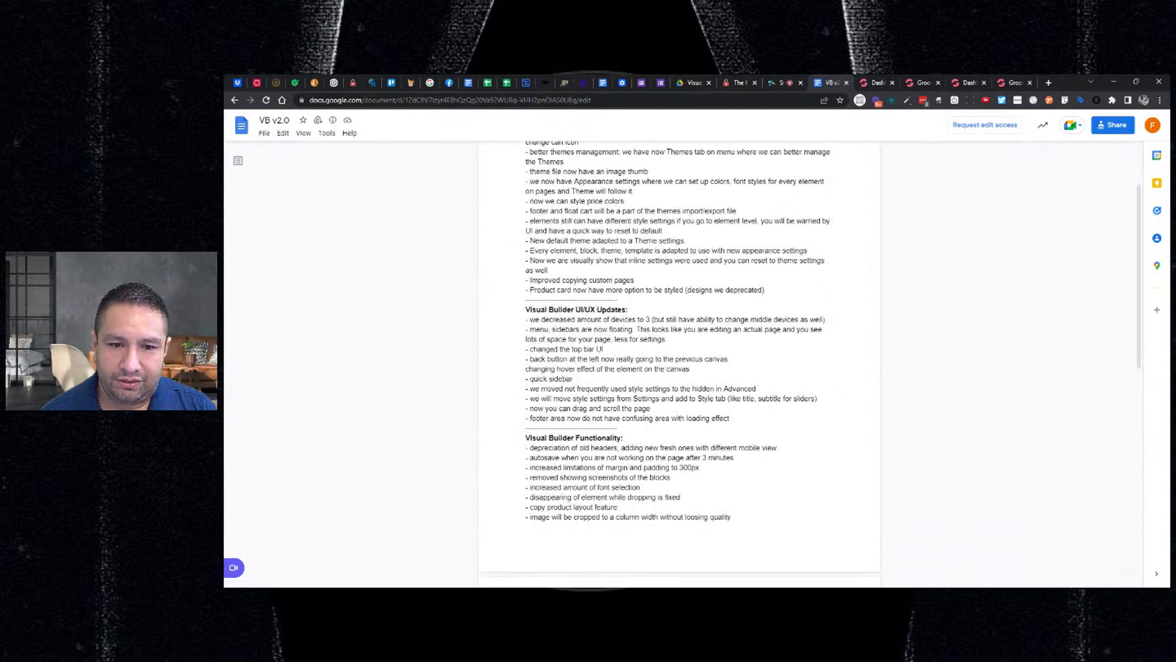
Highlight the note about fewer devices in the VB v2.0 document, and expand and collapse the full device list in the visual builder.
left_click_drag(581, 320, 664, 320)
left_click(919, 82)
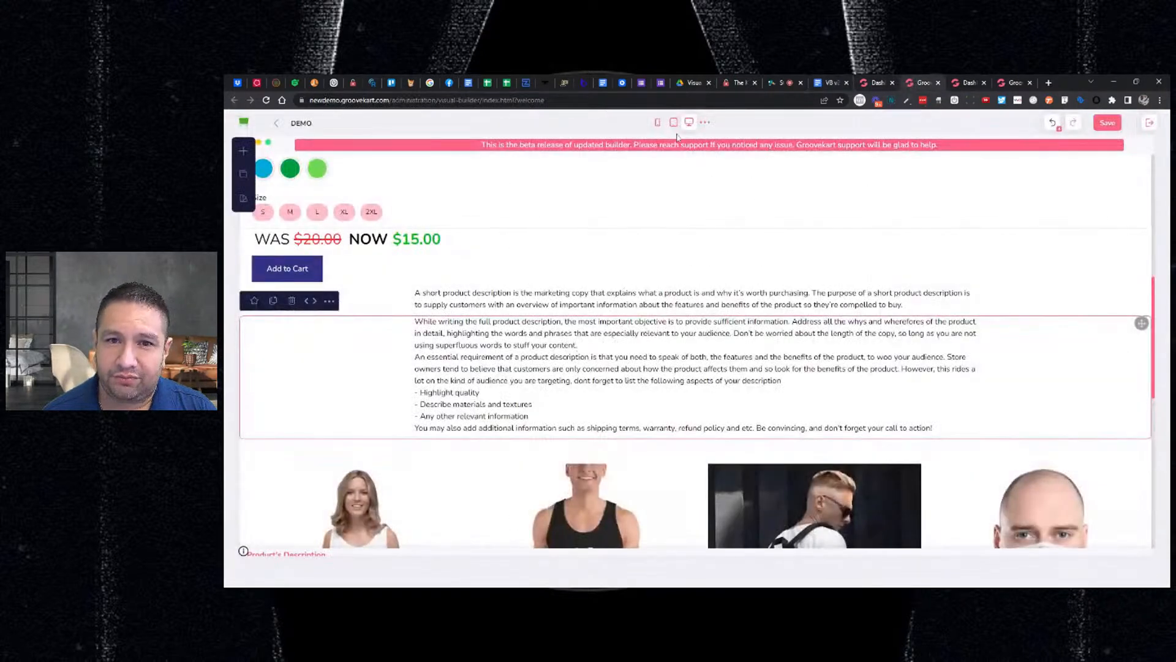
left_click(705, 123)
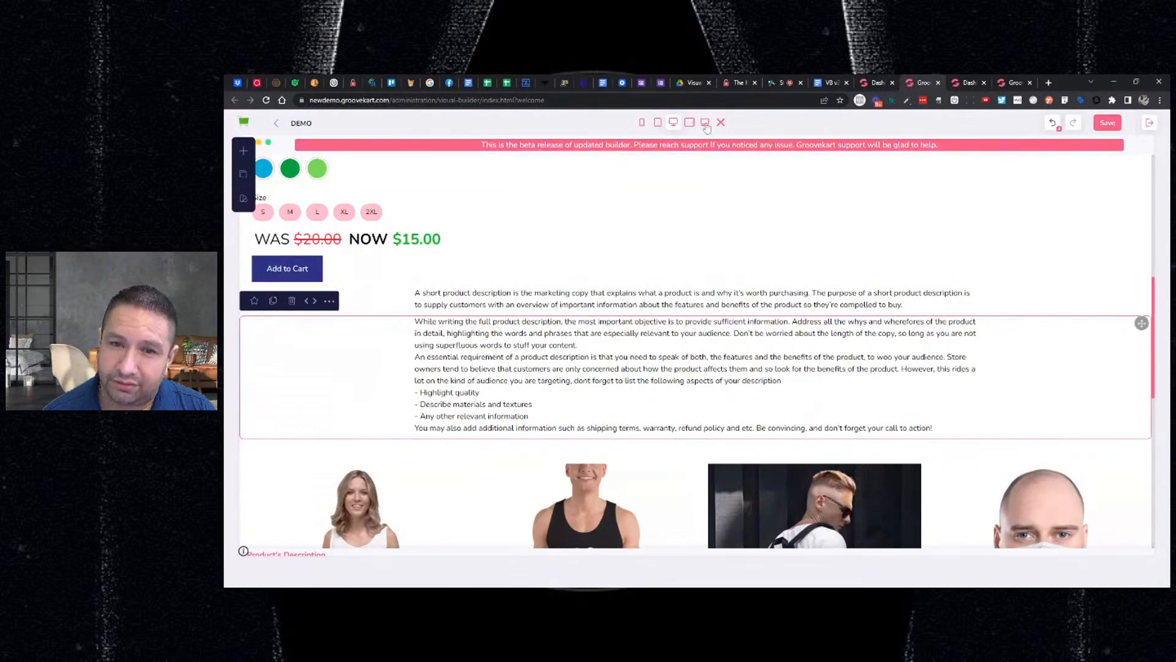
left_click(721, 123)
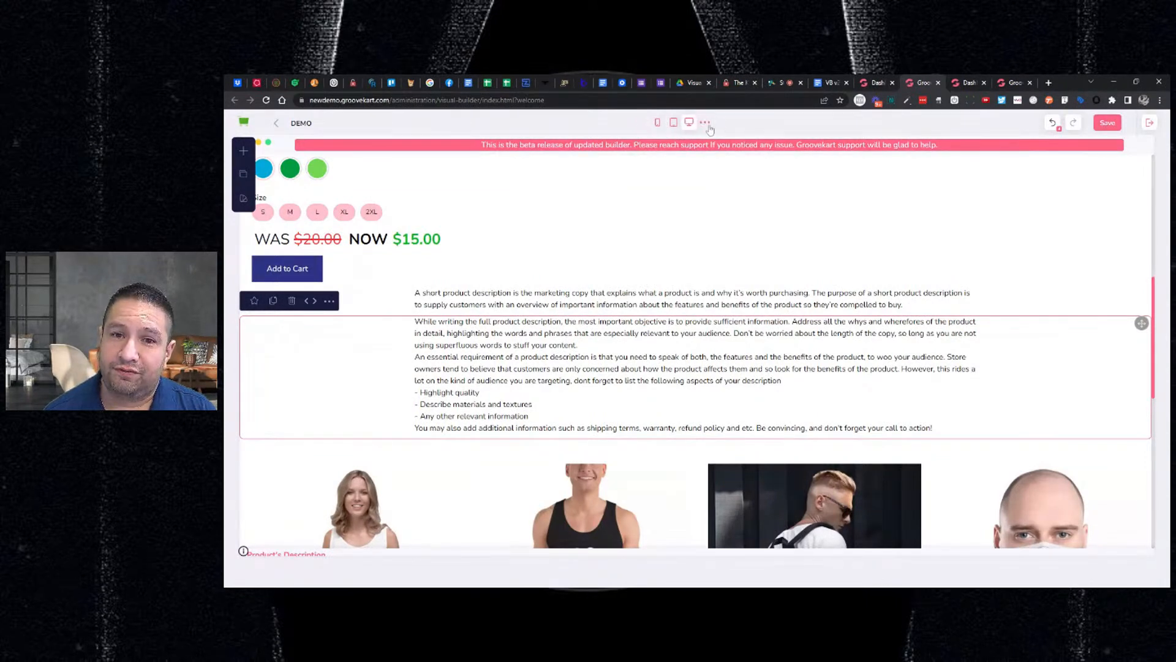
scroll(684, 246, "up", 5)
scroll(683, 246, "up", 2)
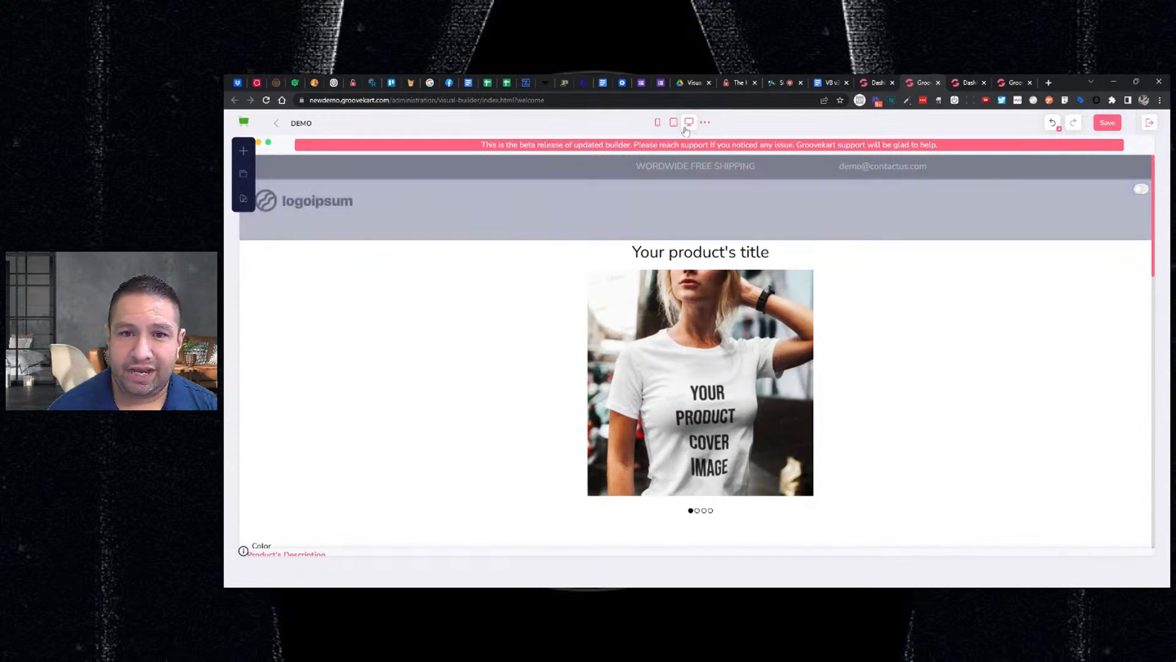
Preview the product layout on mobile, set the product title's tag to H3, and return to the desktop view.
left_click(658, 123)
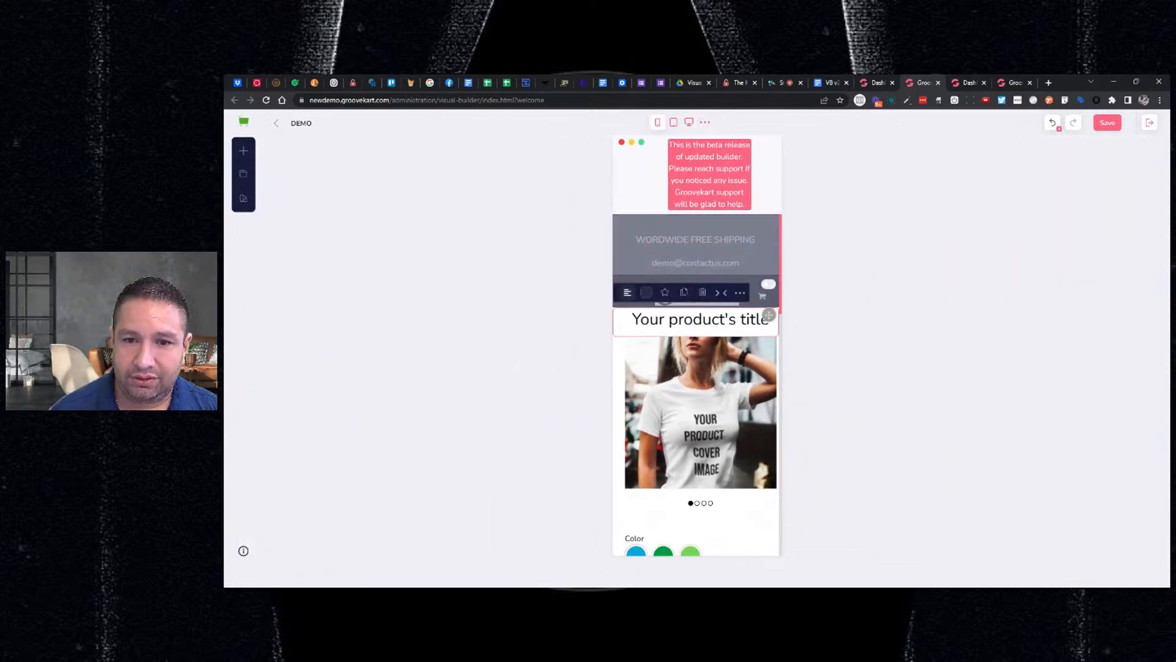
left_click(736, 293)
left_click(1080, 239)
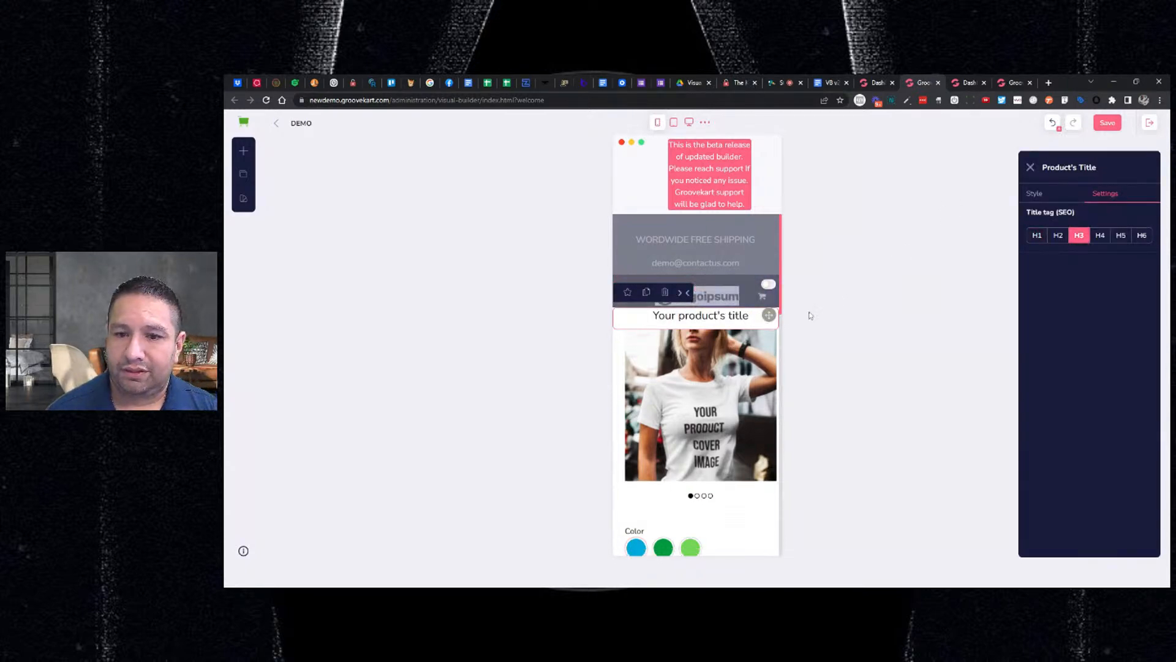
left_click(688, 122)
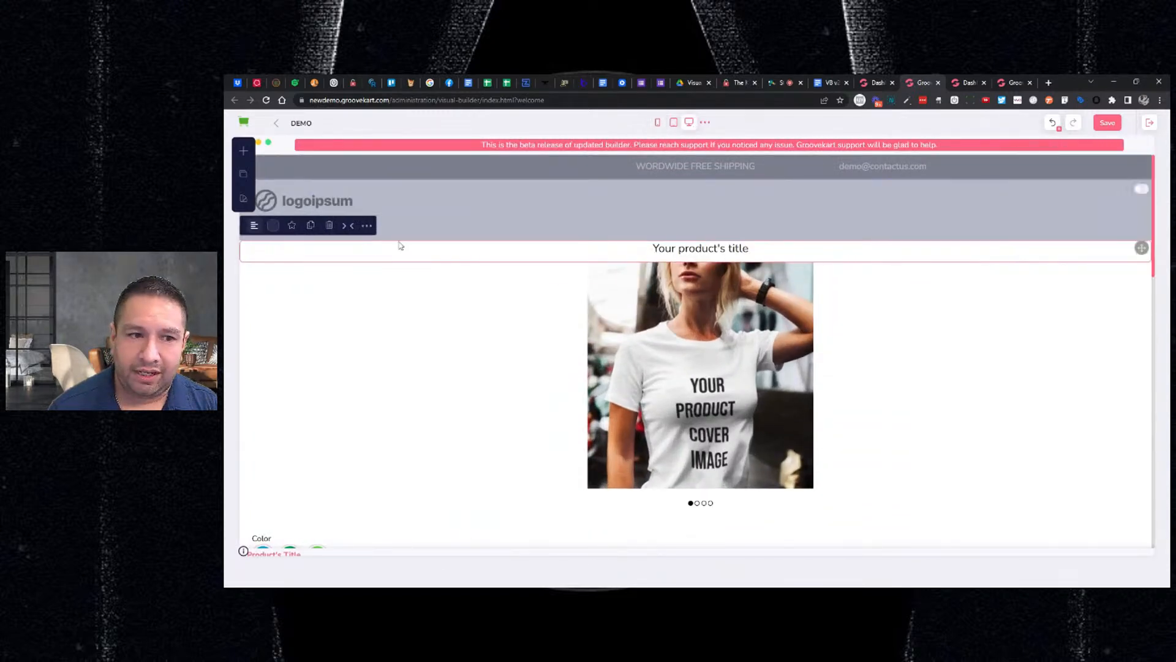
Set the product title's SEO tag to H1 and compare it in the mobile and desktop views.
left_click(366, 225)
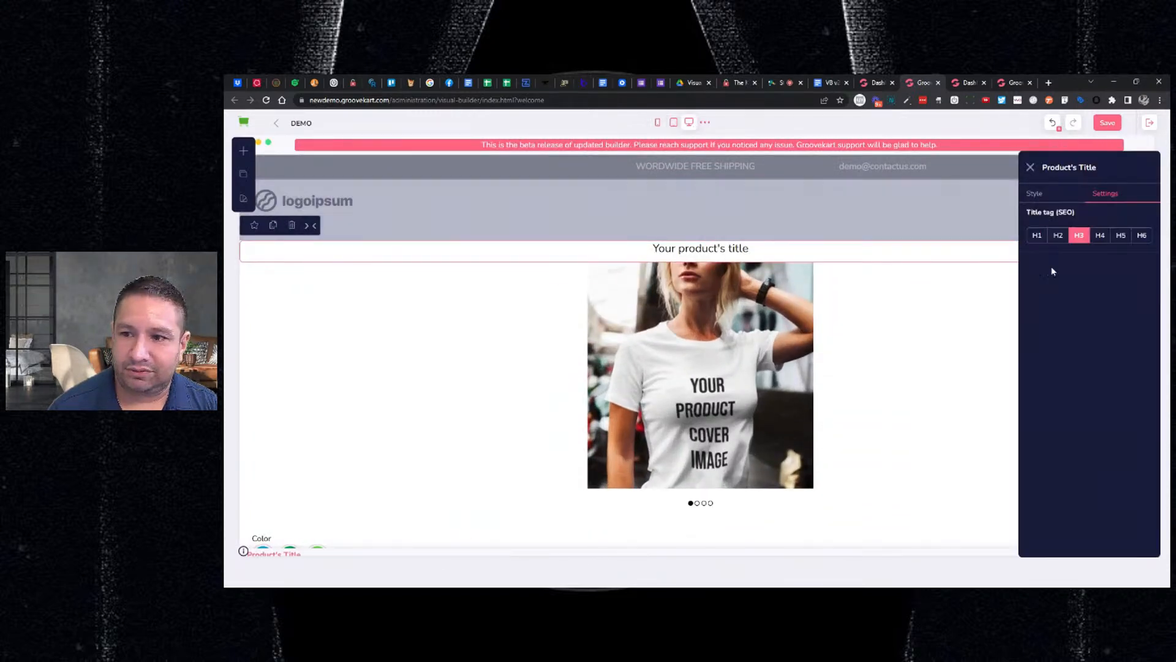
left_click(1037, 235)
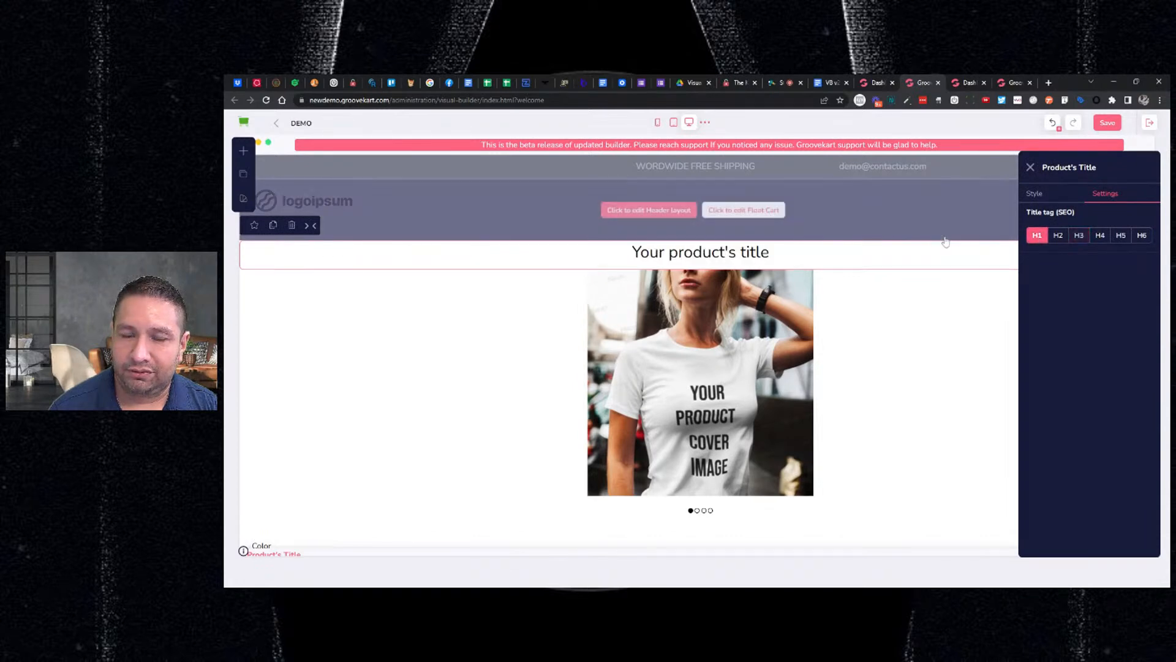
left_click(657, 122)
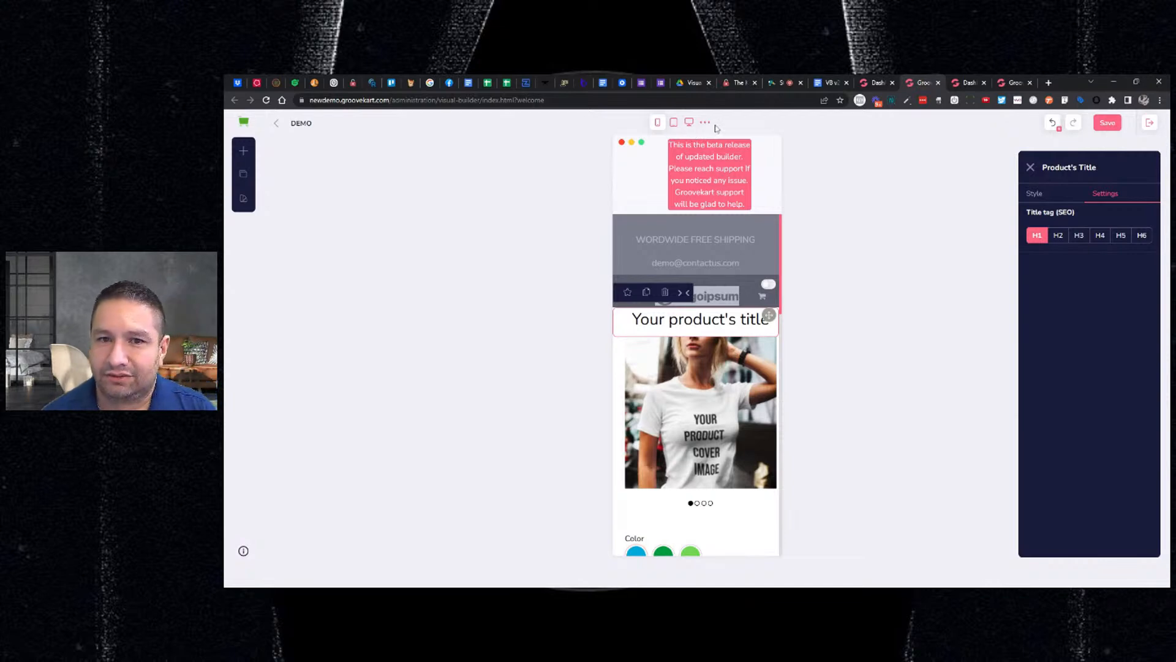
left_click(691, 124)
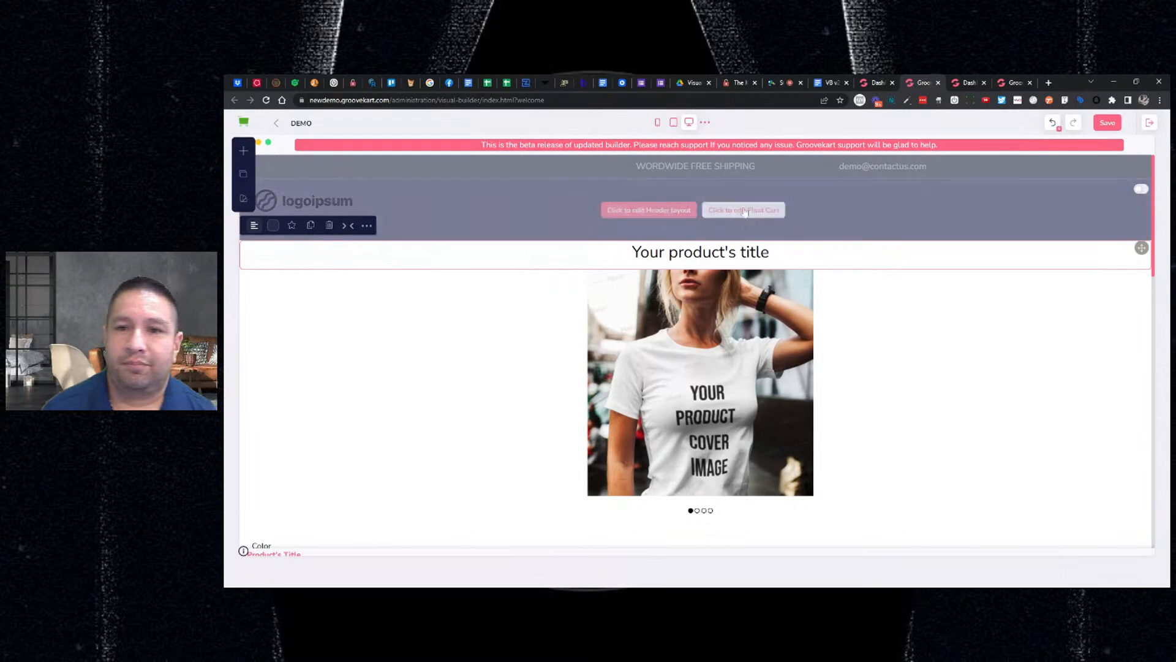
Check the Visual Builder UI/UX Updates in the VB v2.0 notes and return to the product layout in the builder.
left_click(824, 86)
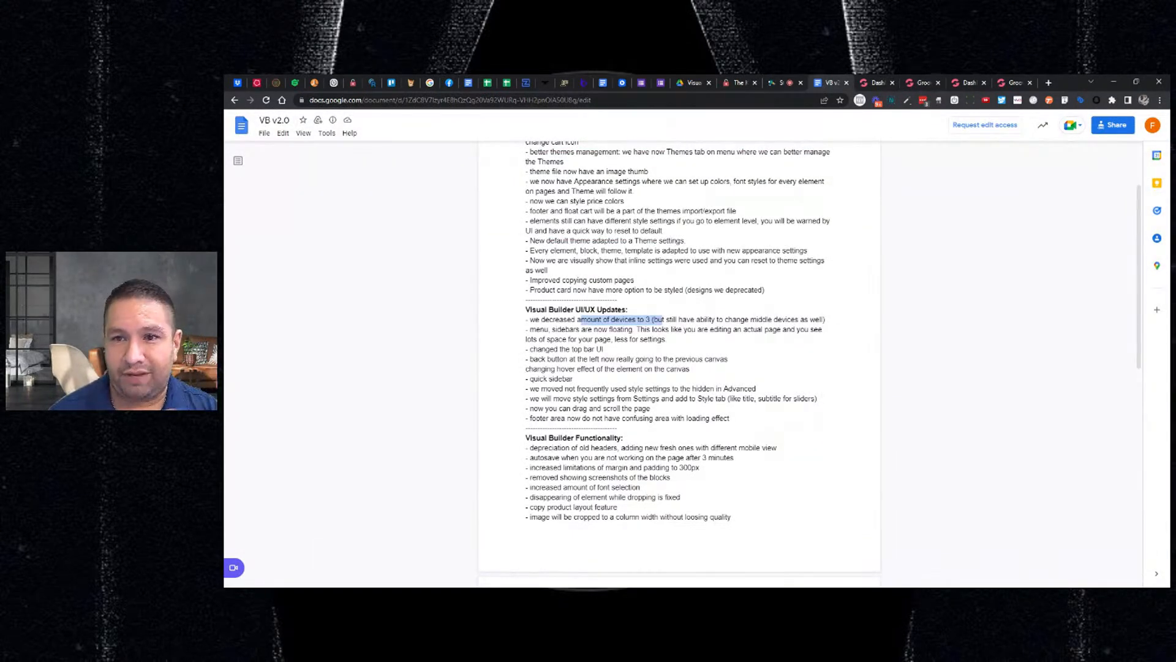
left_click(877, 82)
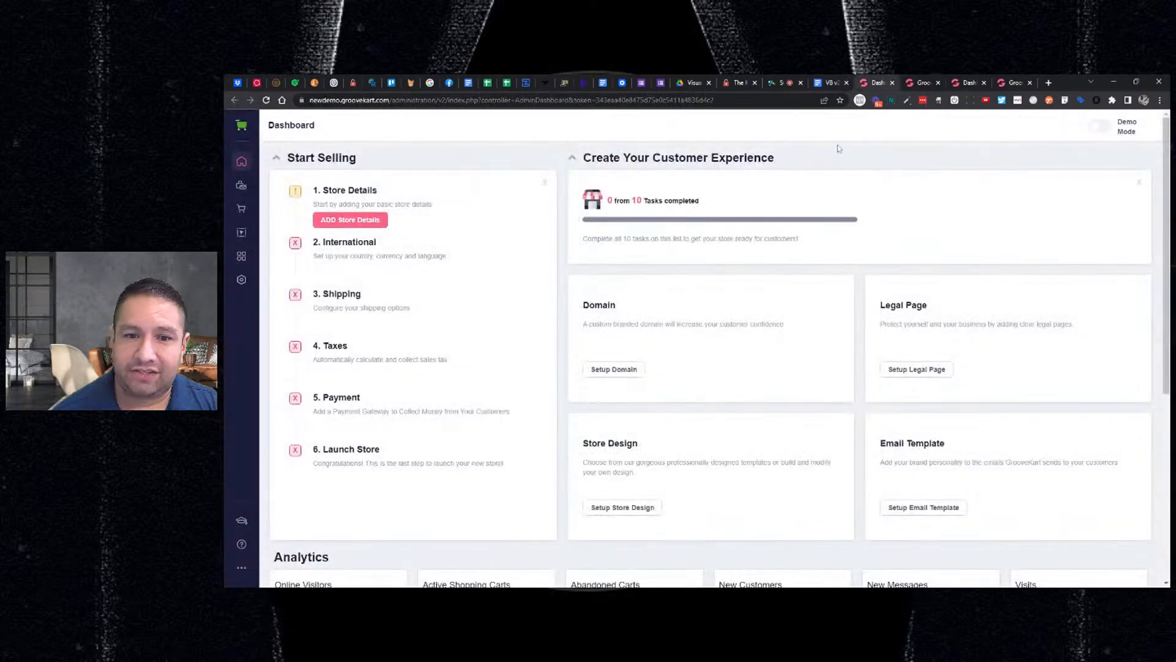
left_click(922, 83)
scroll(533, 305, "down", 2)
scroll(534, 305, "up", 2)
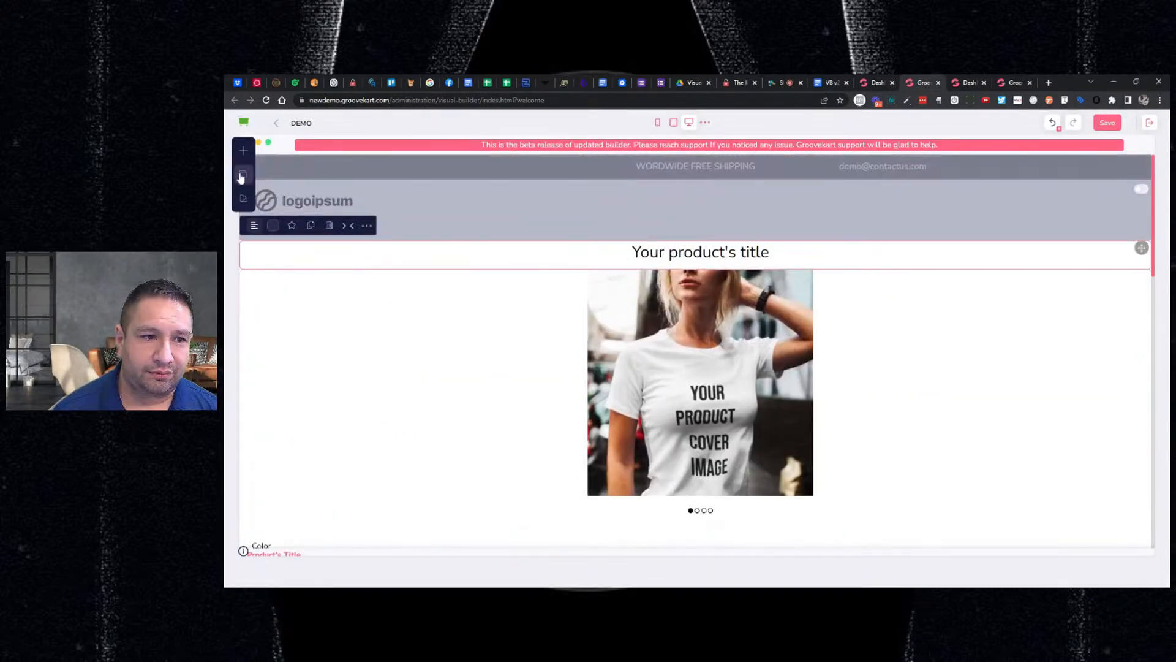
Open the store's Homepage for editing and select its custom title below the banner images.
left_click(243, 174)
left_click(348, 181)
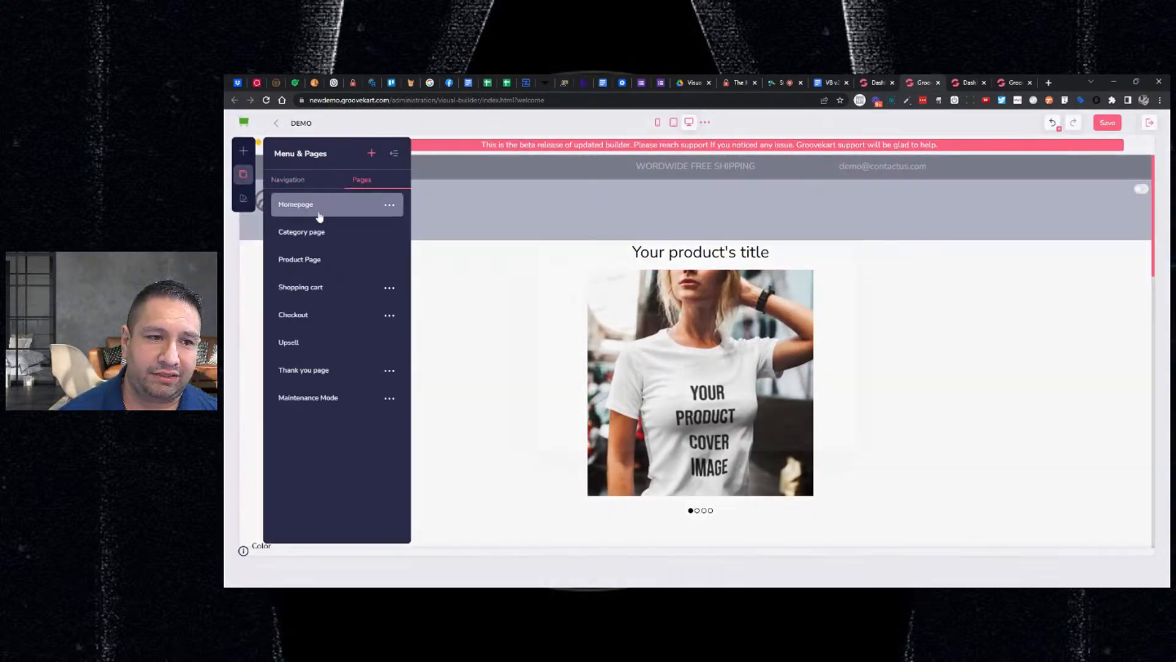
left_click(321, 208)
left_click(676, 427)
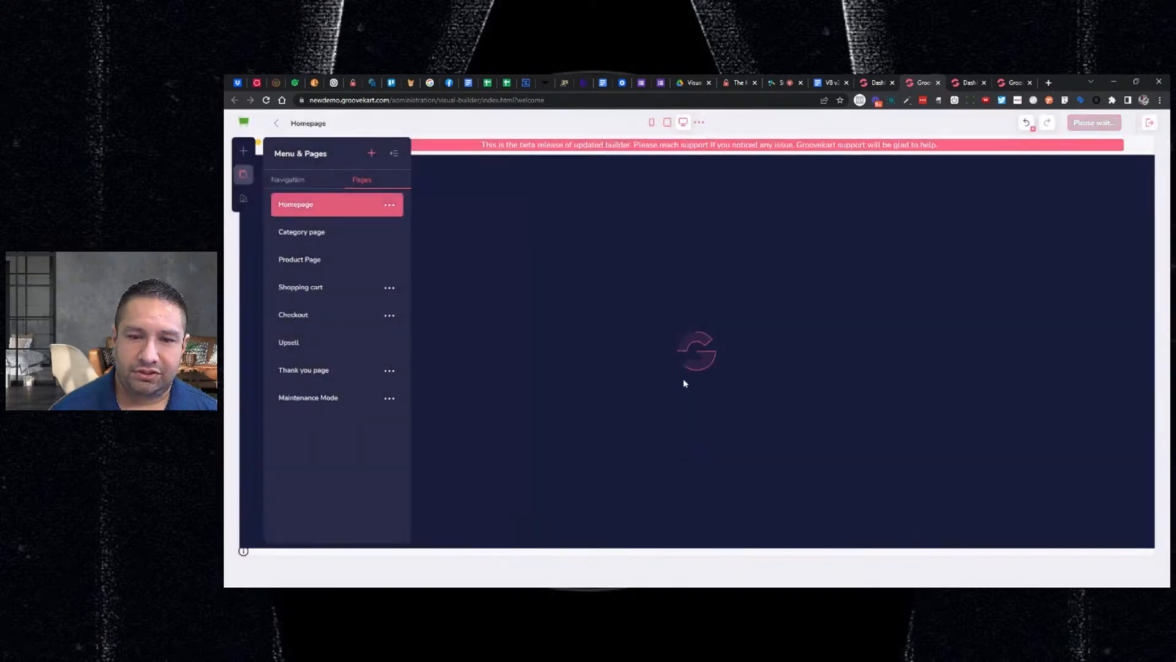
scroll(698, 374, "down", 5)
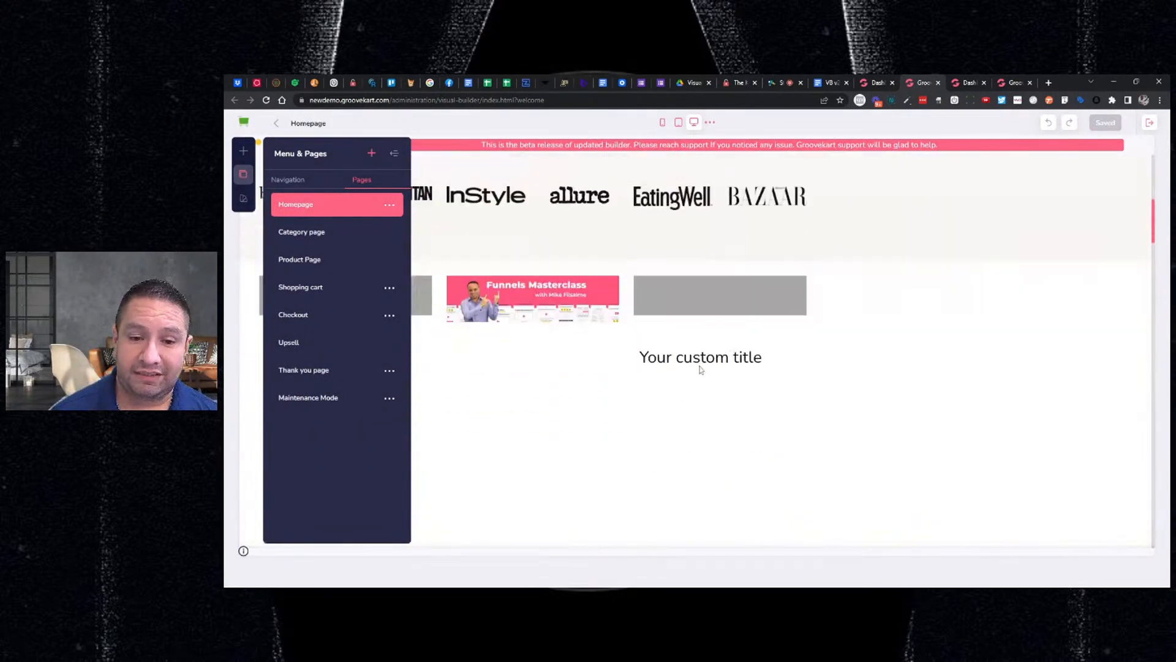
scroll(700, 368, "up", 2)
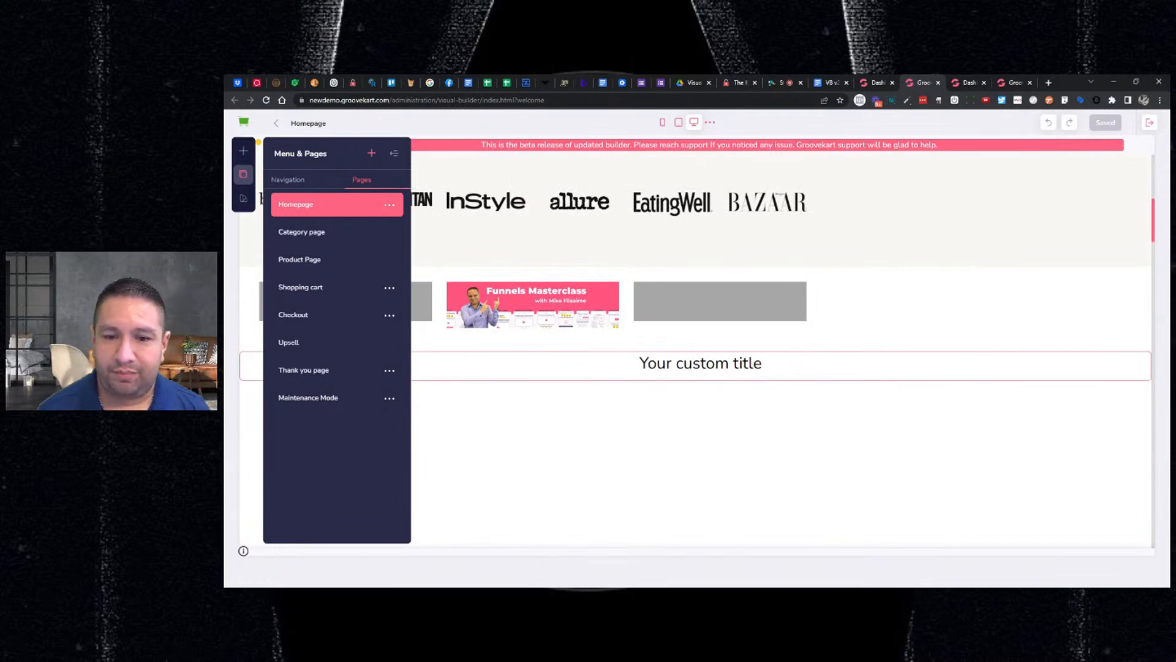
left_click(701, 365)
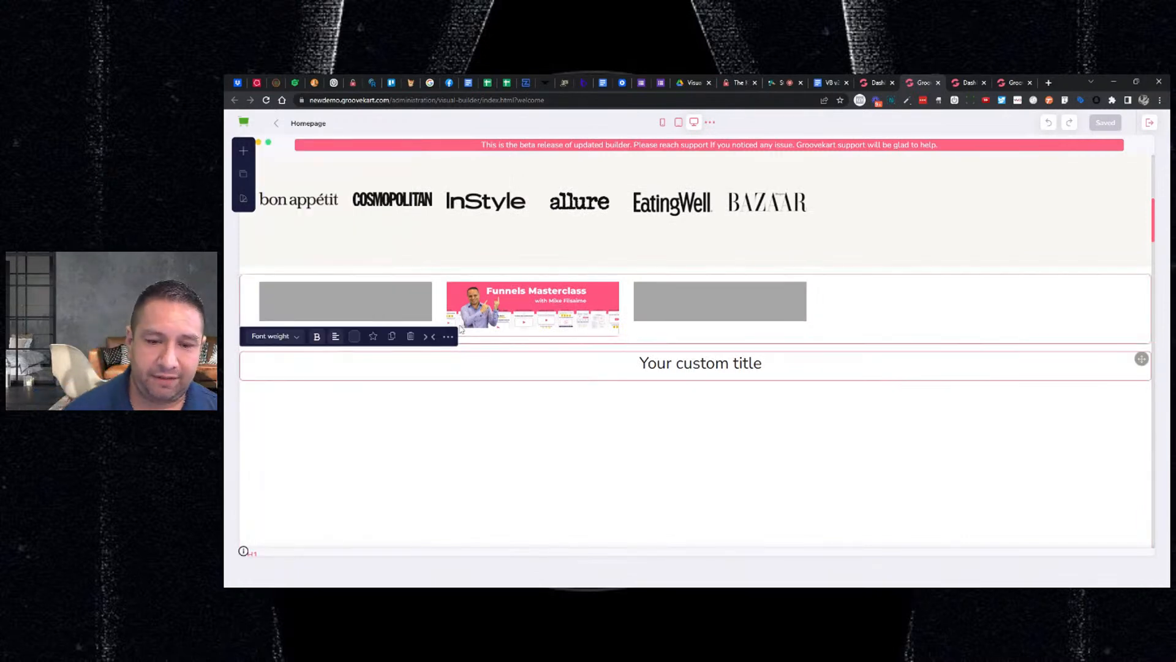
Check the VB v2.0 notes and go back from the Homepage to the previous canvas, the DEMO product layout.
left_click(828, 83)
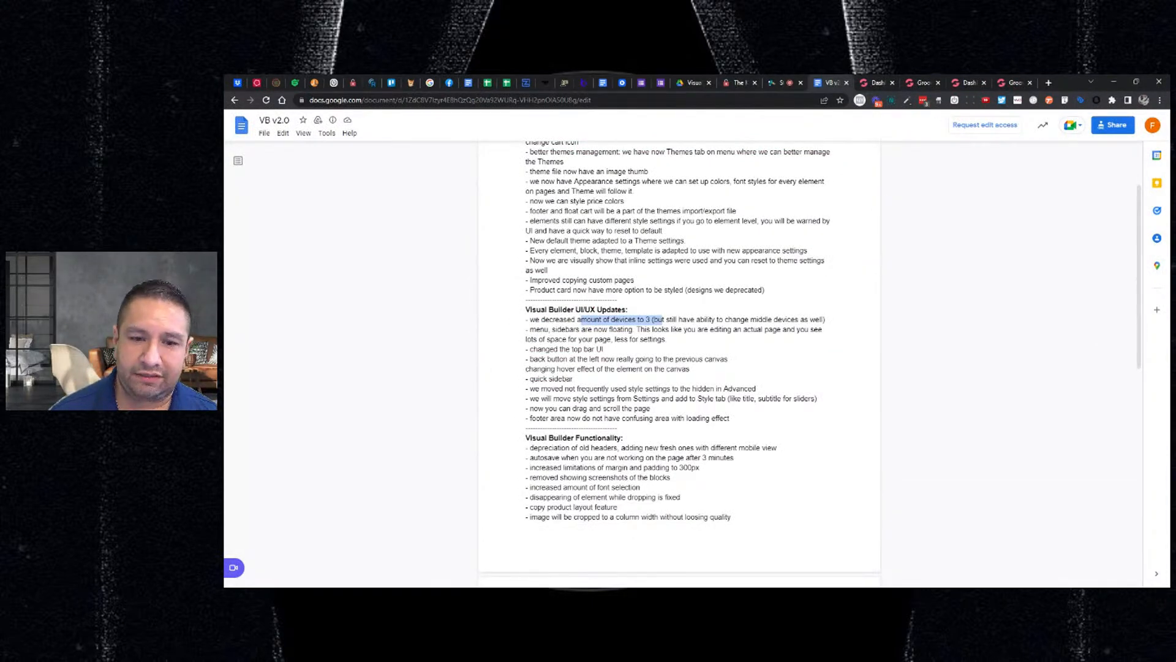
left_click(967, 82)
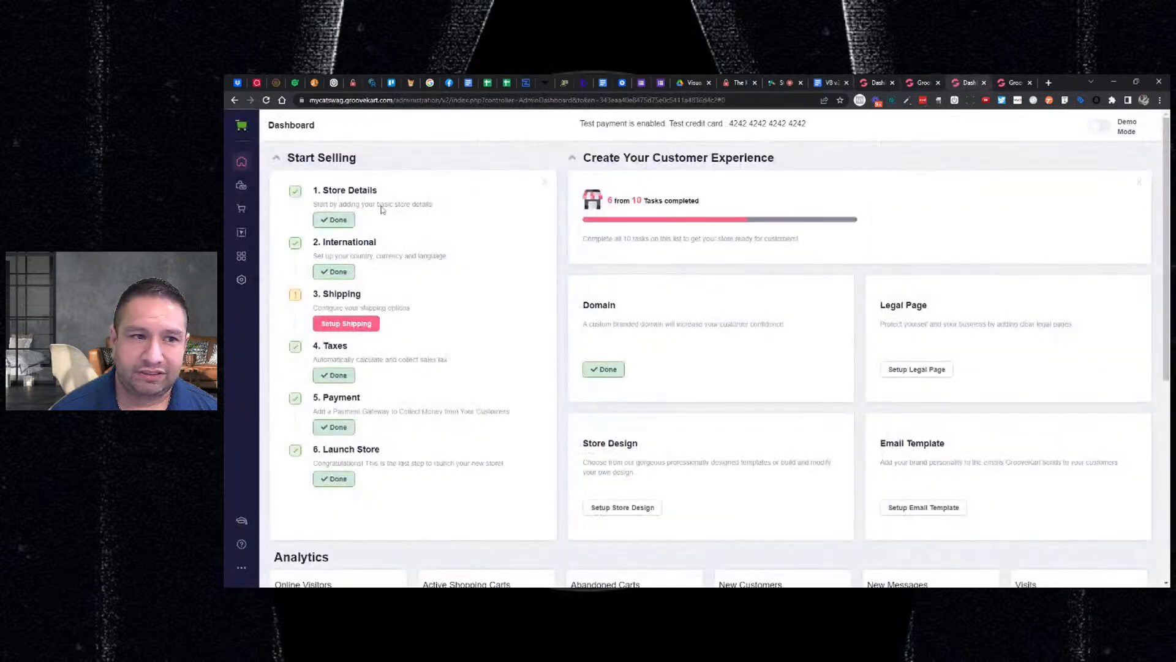
left_click(919, 83)
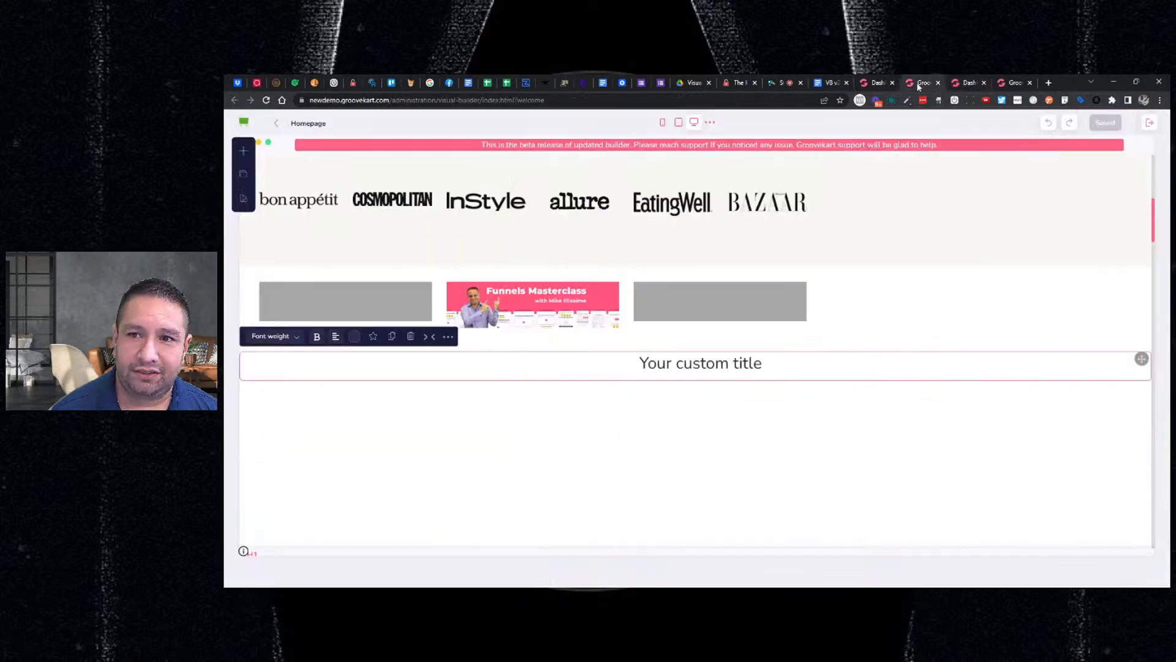
left_click(277, 124)
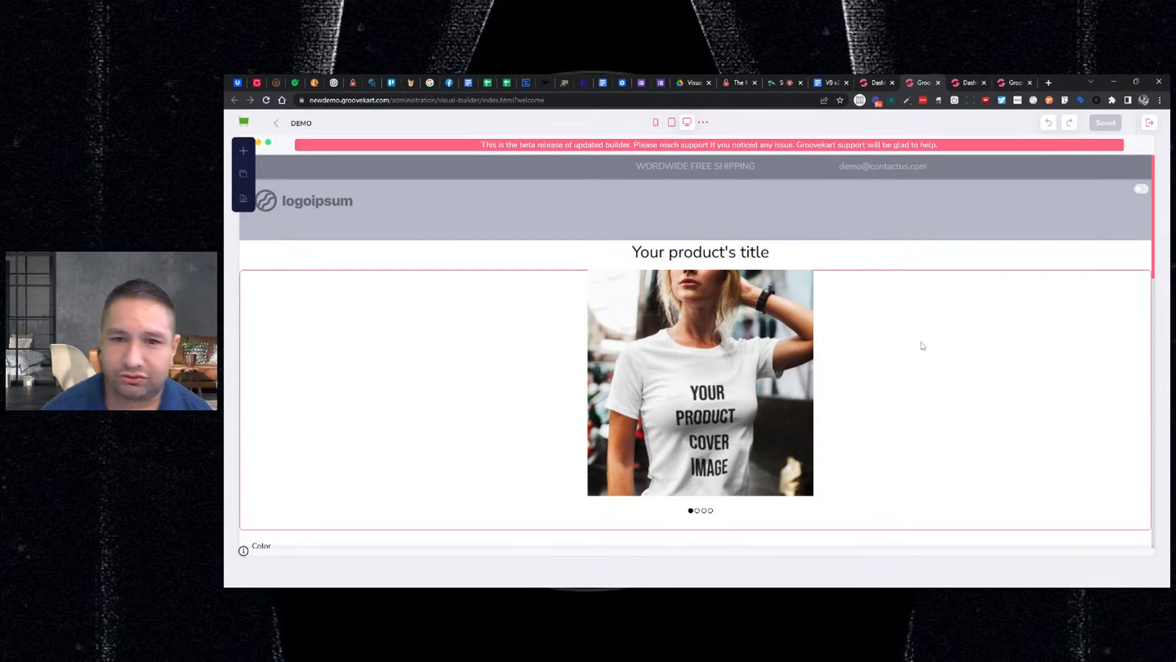
scroll(905, 350, "down", 7)
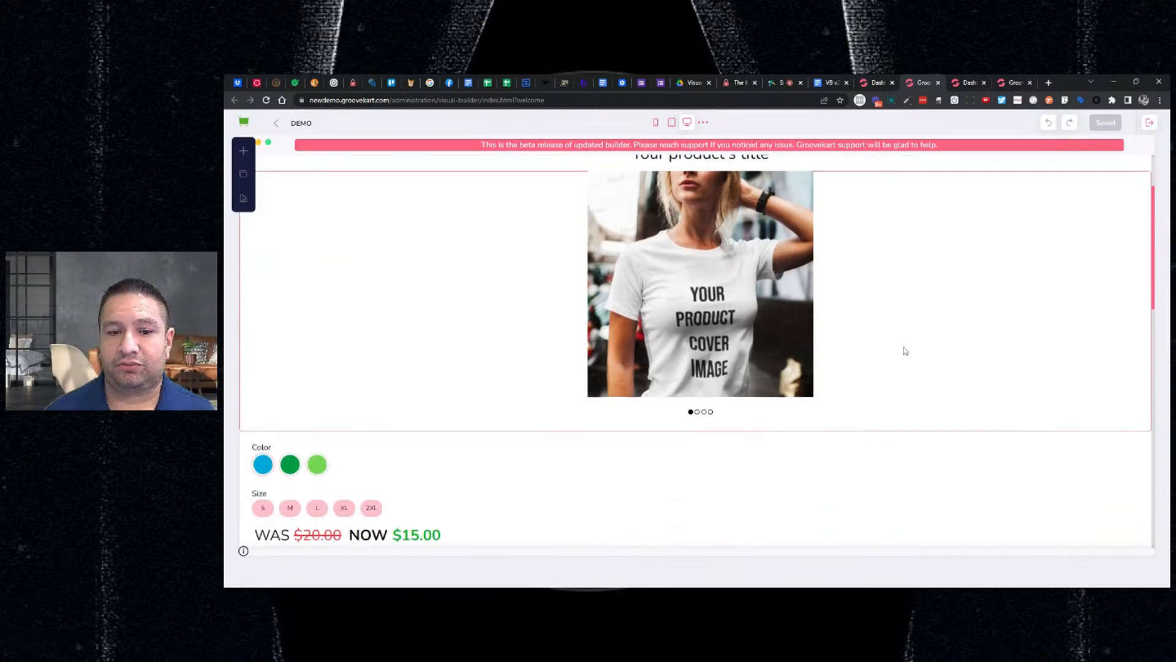
scroll(424, 279, "up", 5)
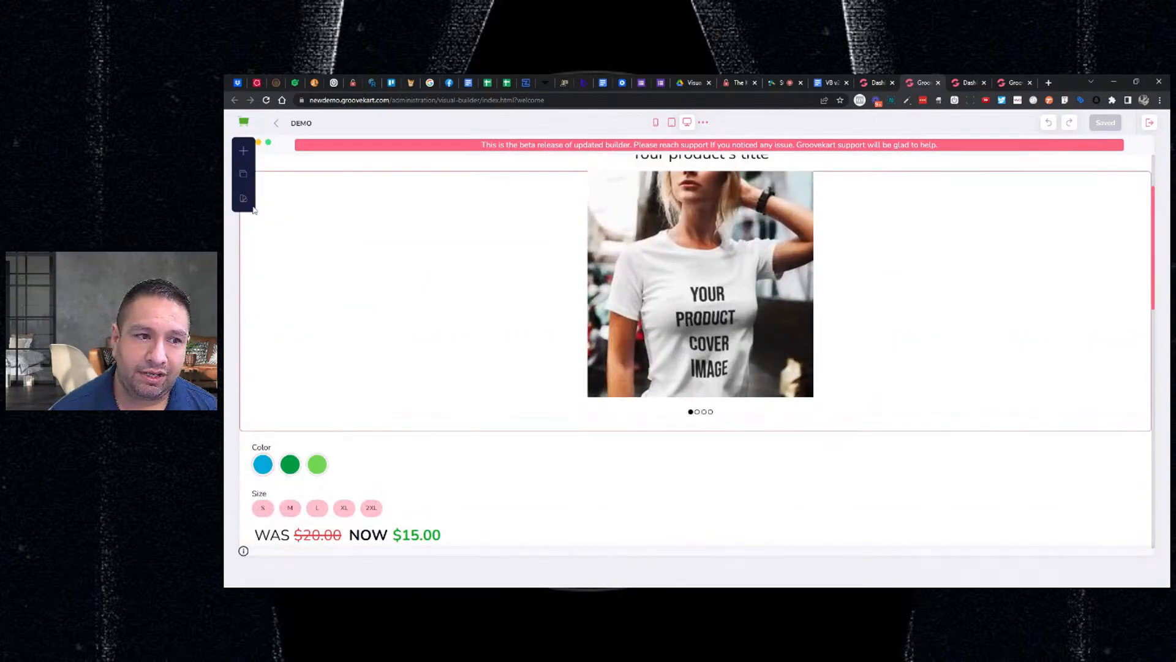
Open the current theme's appearance settings and set Heading (H1) to 64 and Sub Heading (H2) to 48.
left_click(243, 198)
left_click(337, 234)
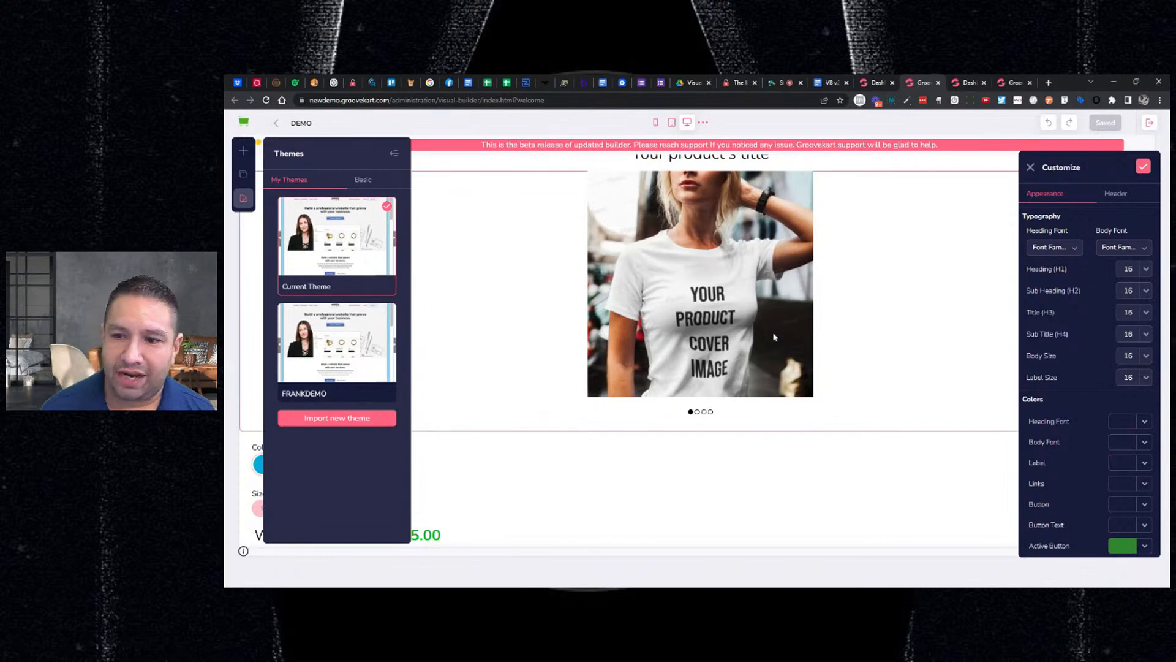
double_click(1126, 268)
type("64")
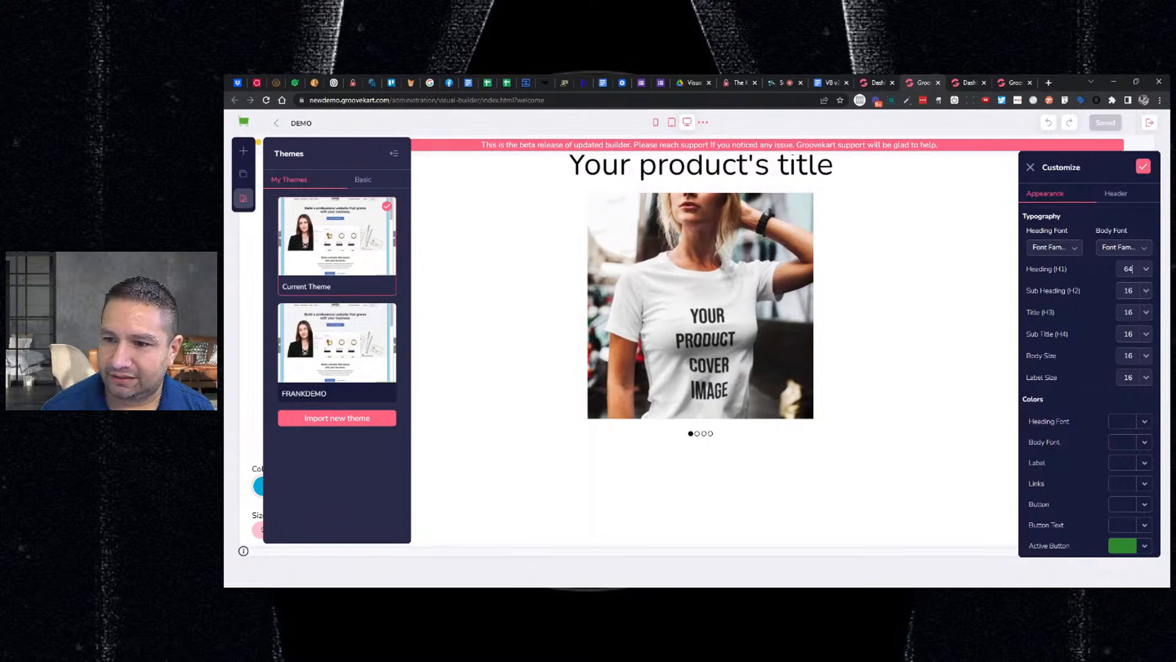
double_click(1126, 290)
type("48")
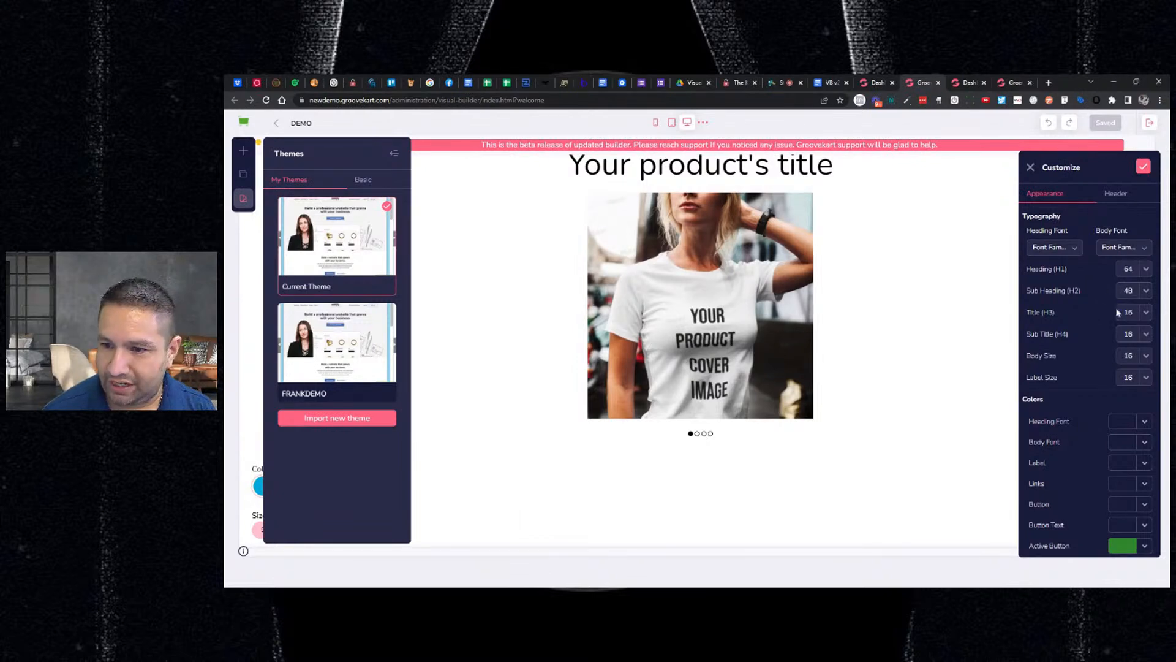
Set the theme's Title (H3) to 36, Sub Title (H4) to 24 and Label Size to 14, and apply the appearance settings.
double_click(1125, 312)
type("36")
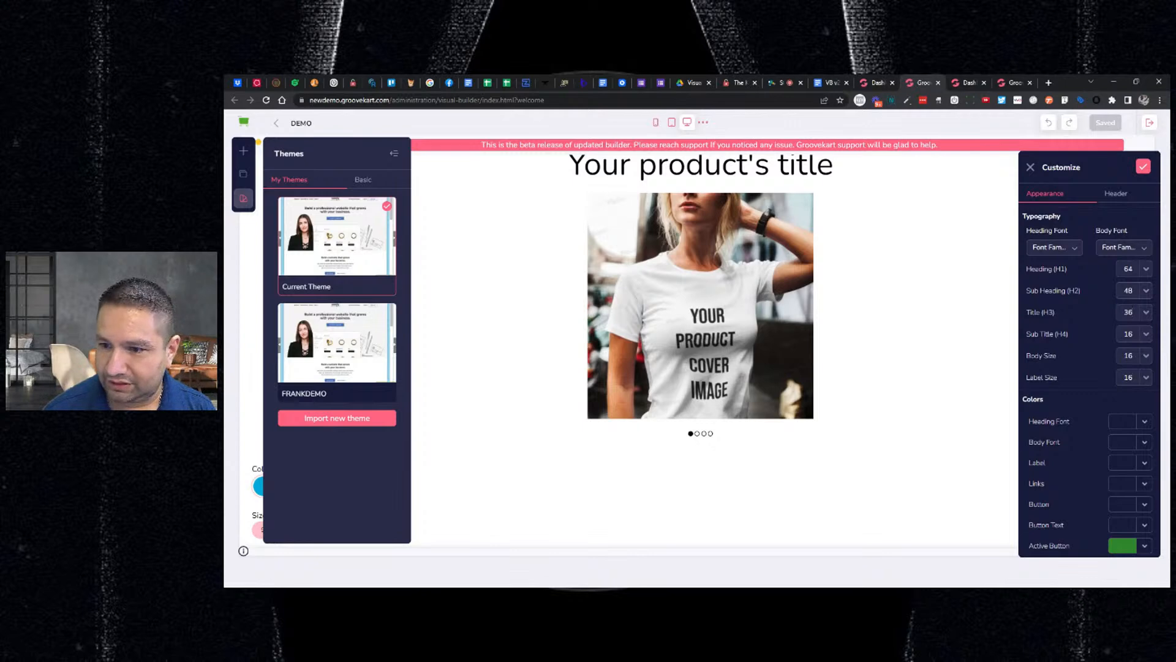
double_click(1126, 334)
type("24")
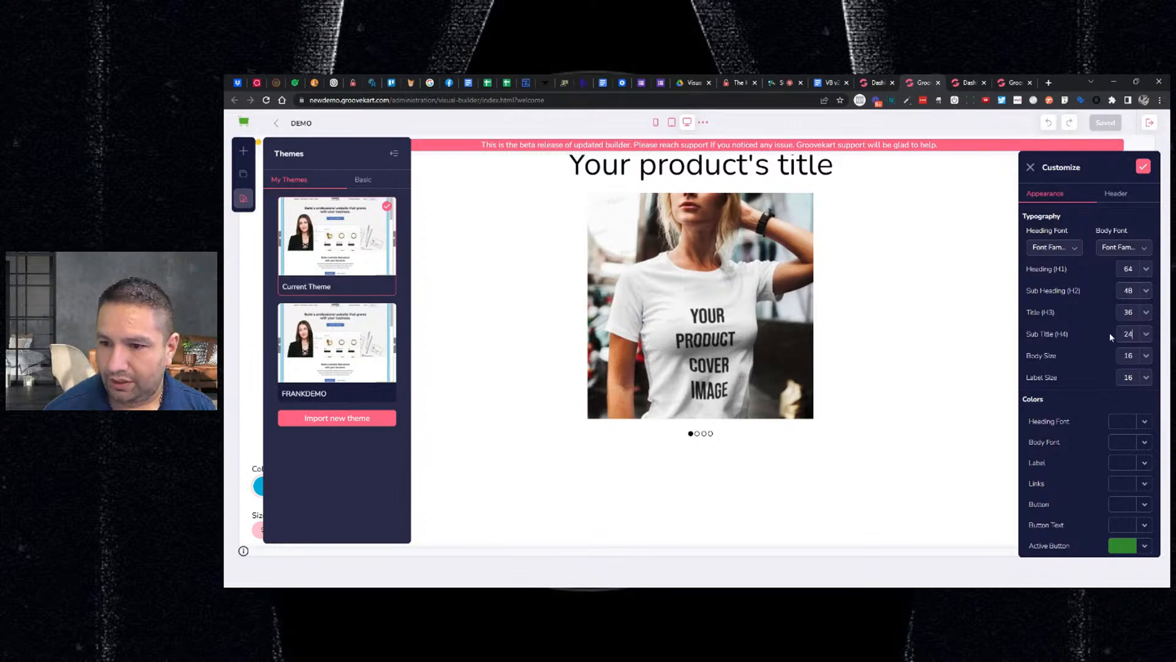
double_click(1128, 377)
type("14")
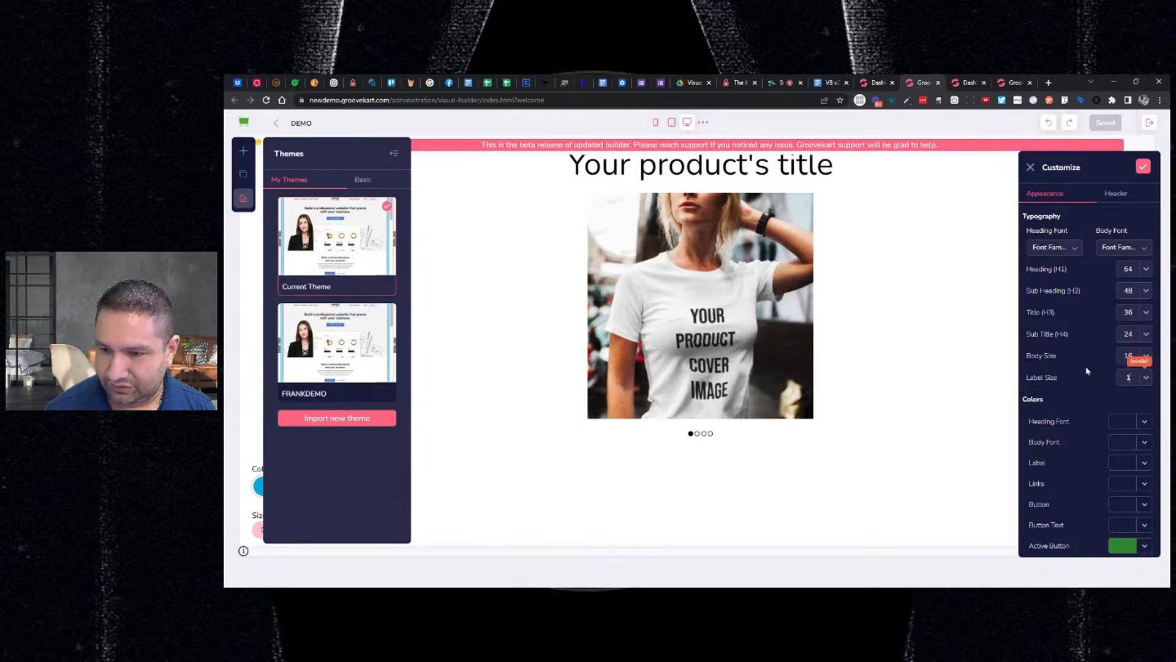
left_click(1142, 168)
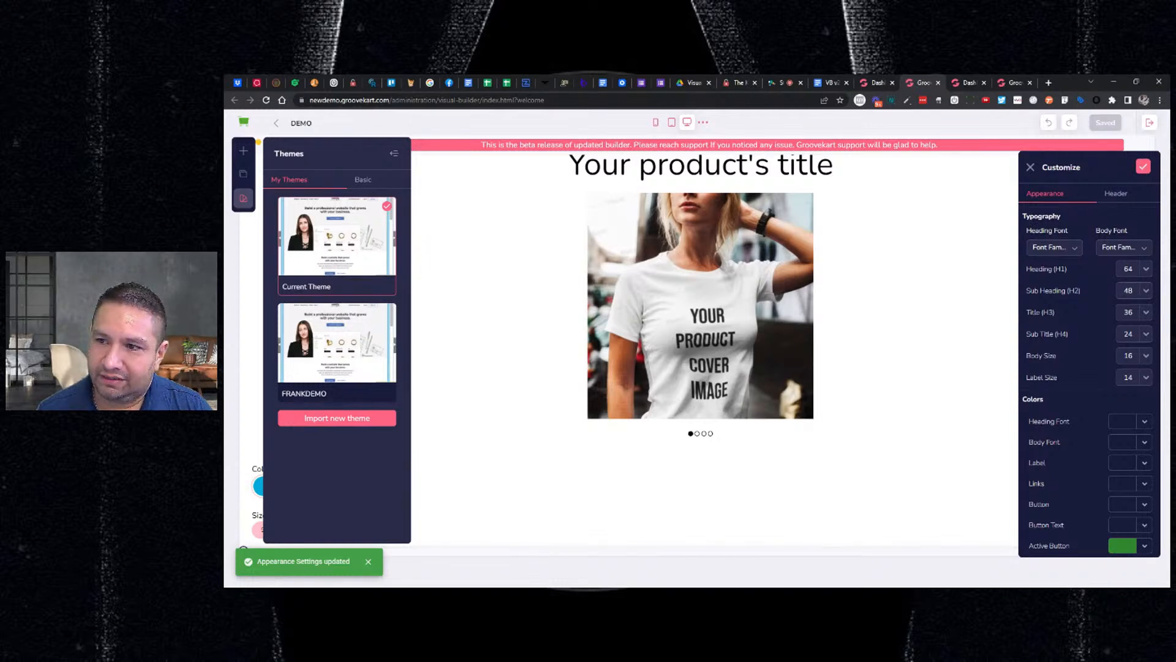
left_click(1142, 170)
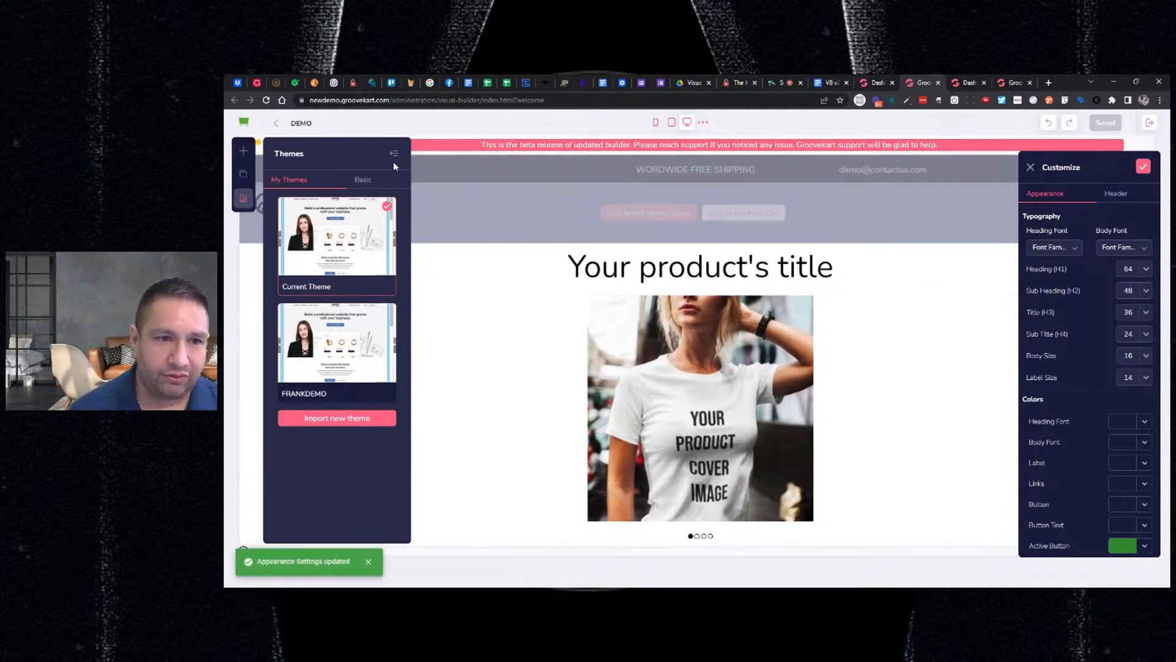
Add three custom title elements in descending heading sizes between the product's title and its cover image.
left_click(243, 151)
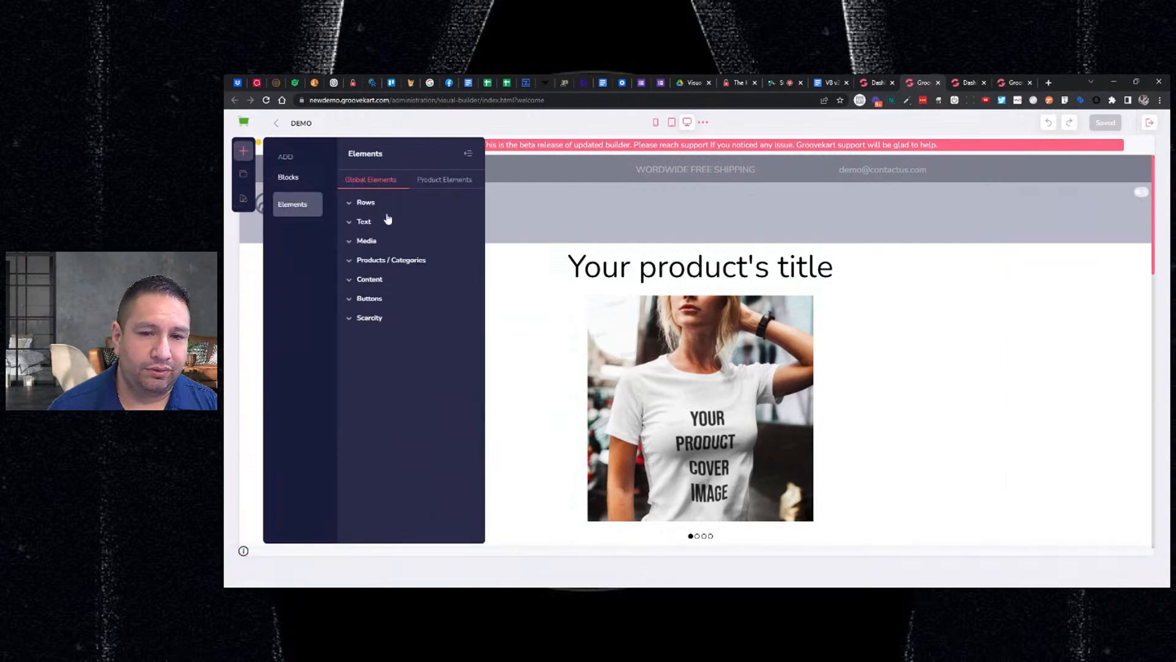
left_click(367, 218)
left_click_drag(368, 258, 443, 264)
left_click(361, 222)
left_click(365, 222)
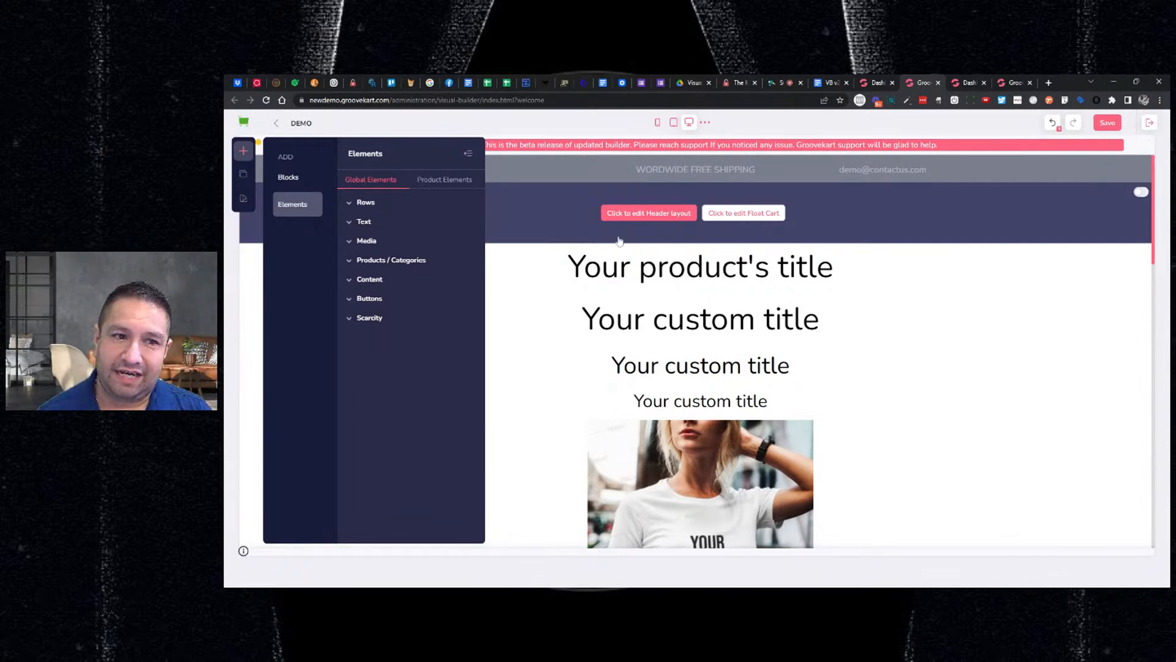
Check the available product elements, and bring up the list of product page layouts.
left_click(433, 184)
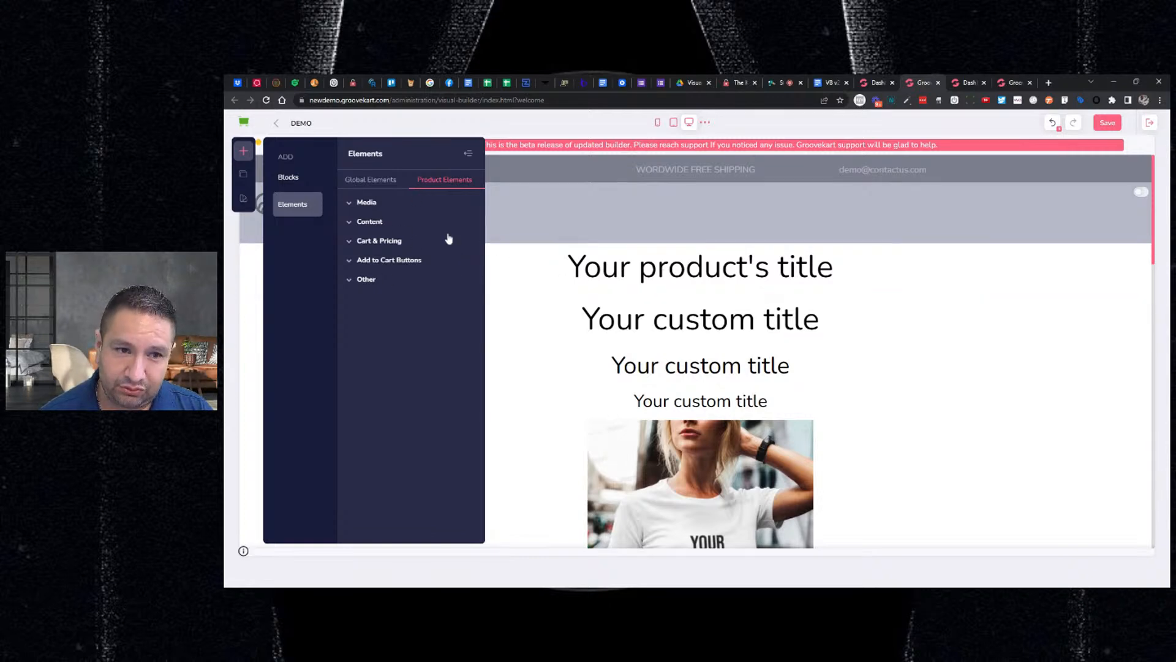
left_click(527, 320)
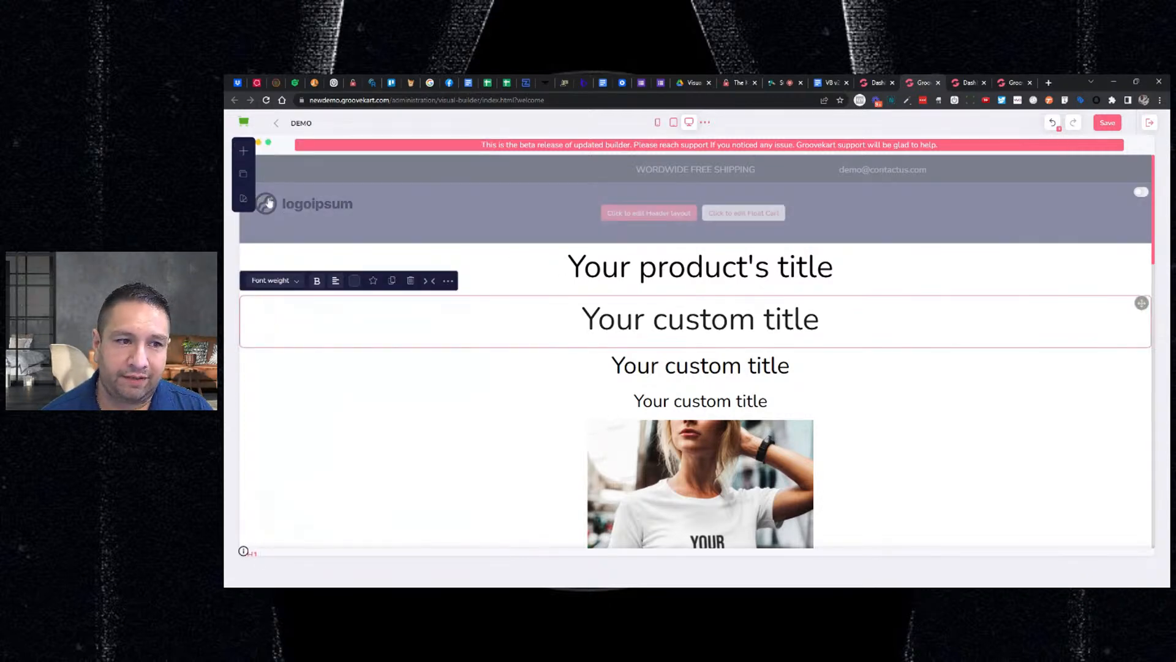
left_click(243, 174)
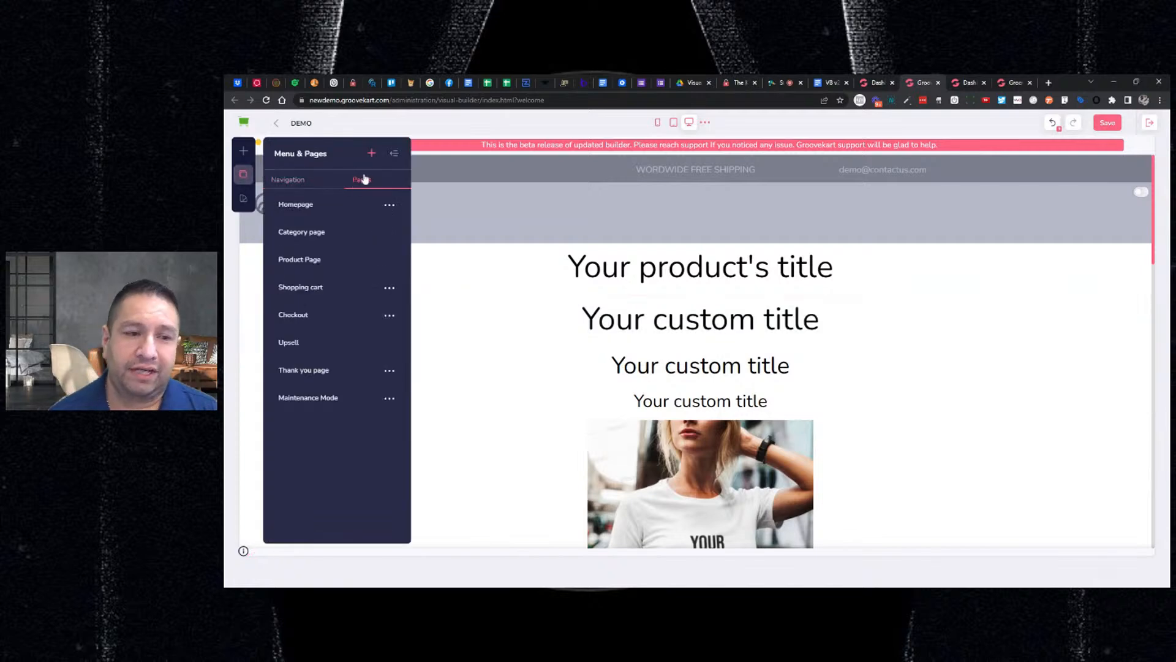
left_click(326, 262)
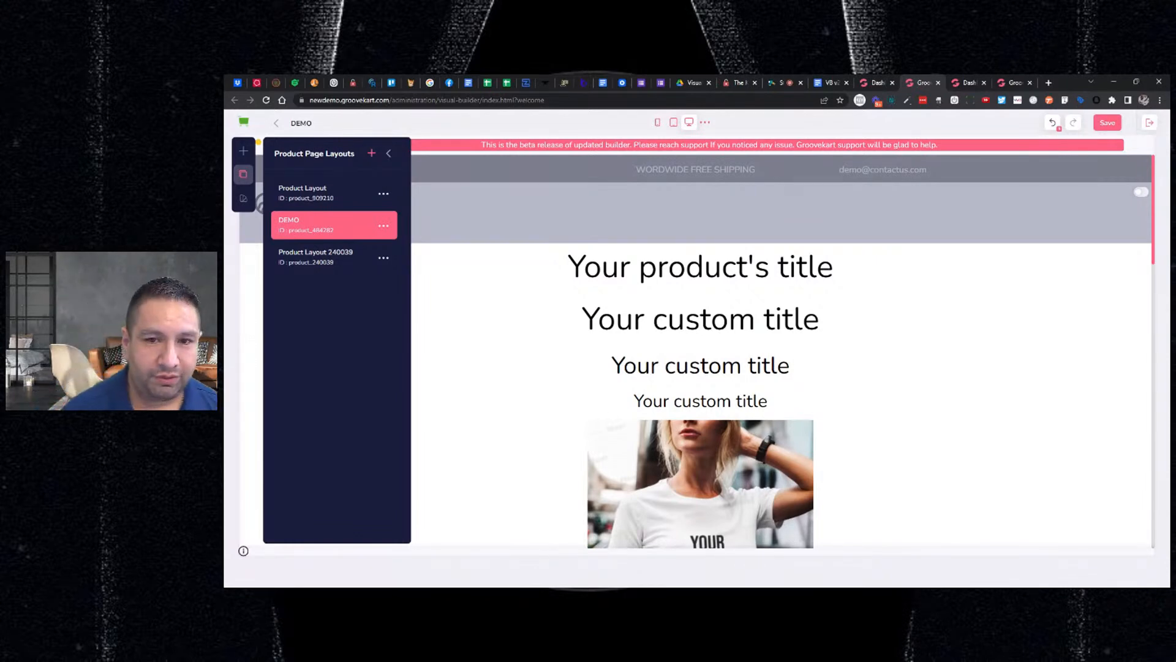
Switch to editing the Top Bar without saving the DEMO layout's modifications, and open the Homepage.
left_click(680, 169)
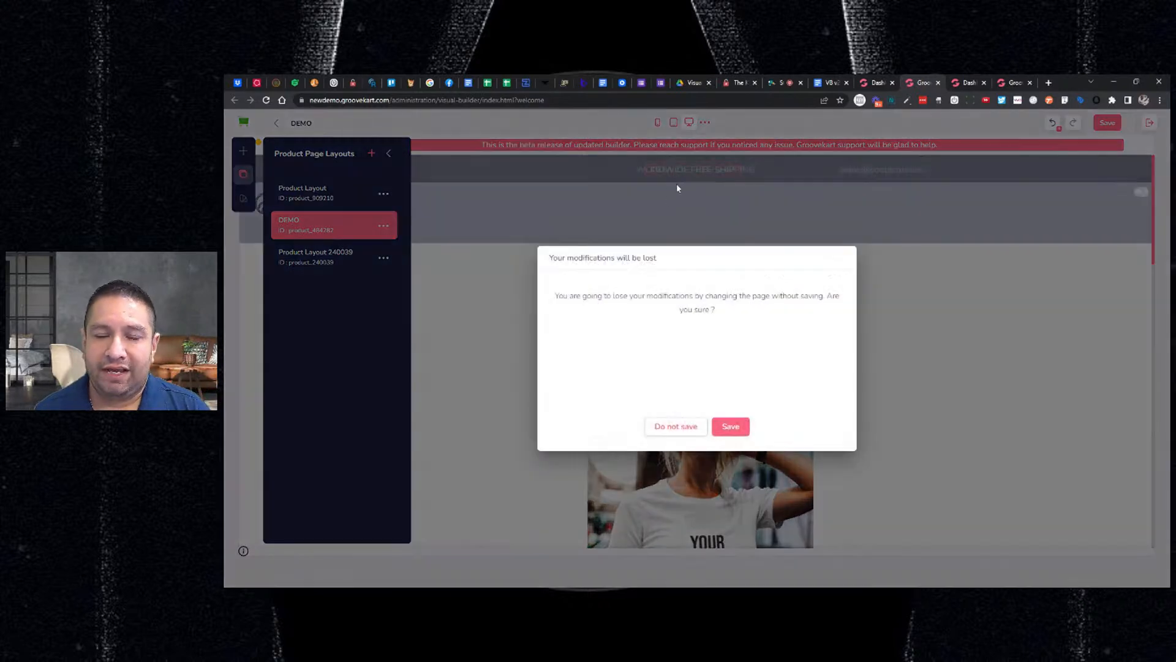
left_click(698, 431)
left_click(389, 156)
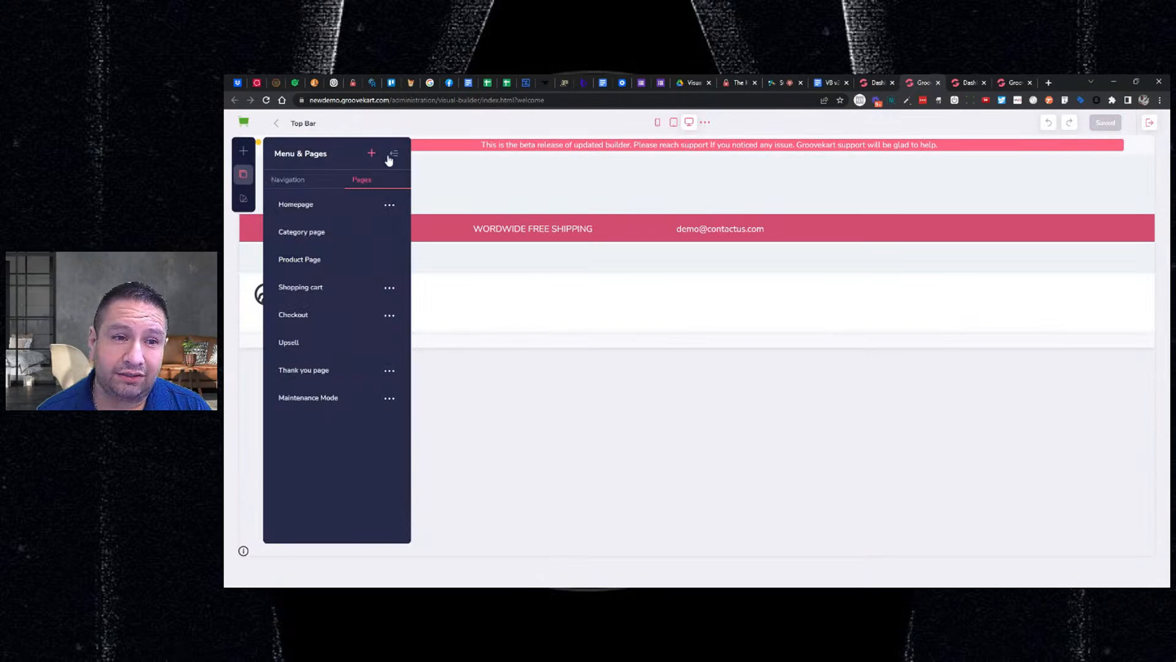
left_click(311, 204)
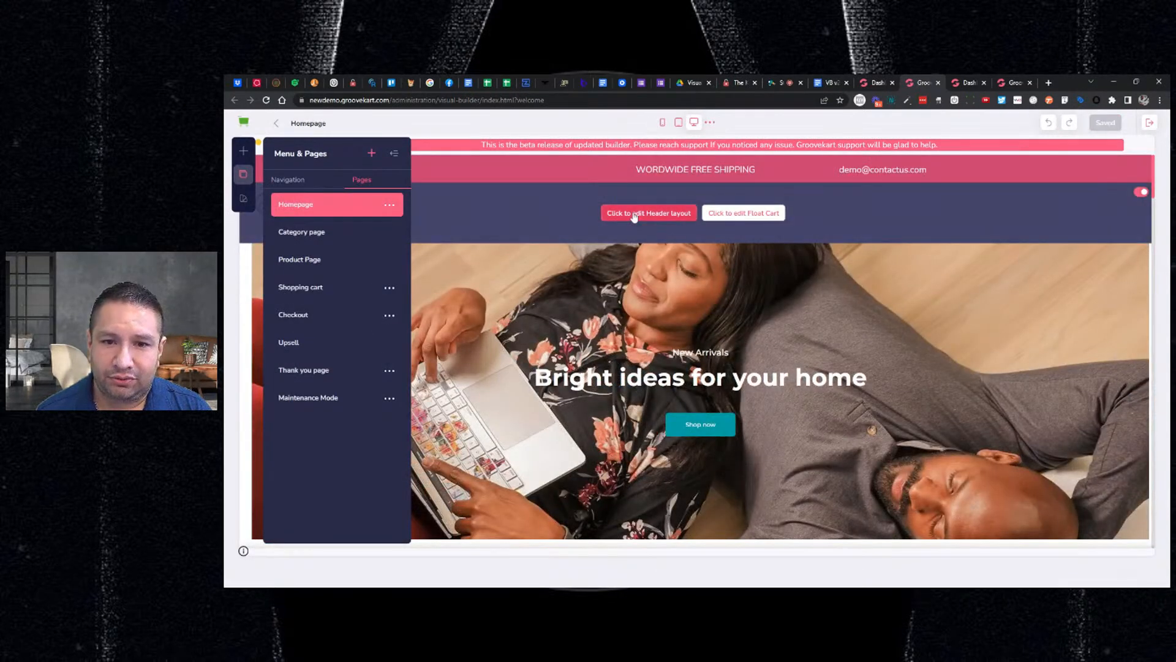
Set the Homepage header's background colour to red and its links to white (#FFFFFF), and close the header settings.
left_click(634, 214)
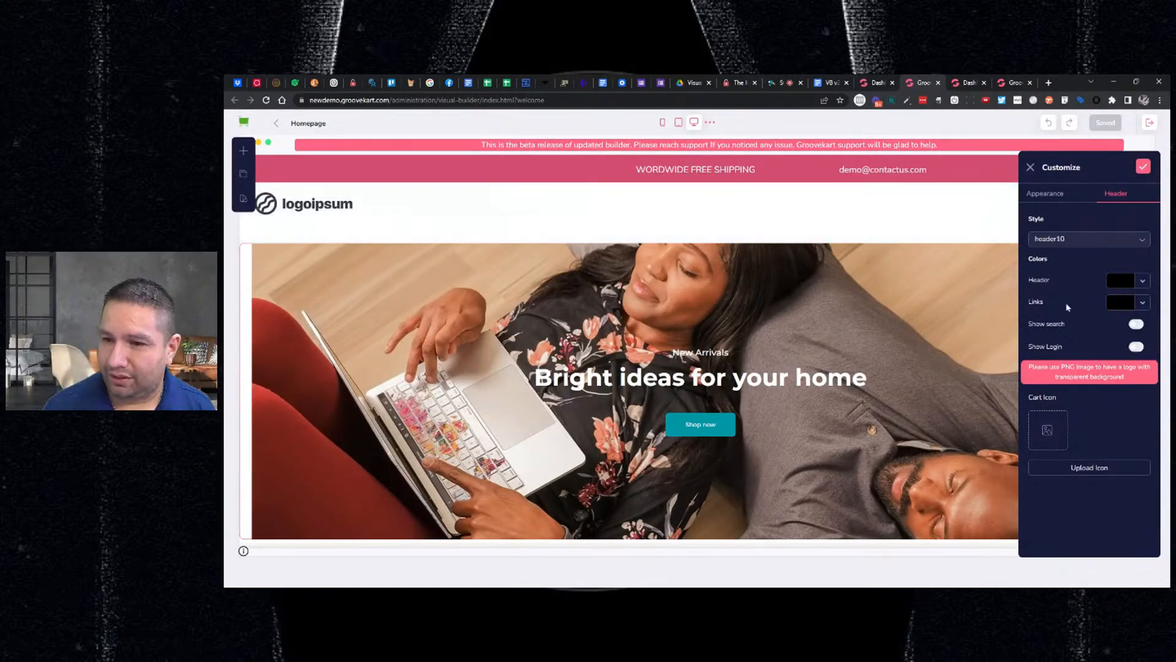
left_click(1121, 288)
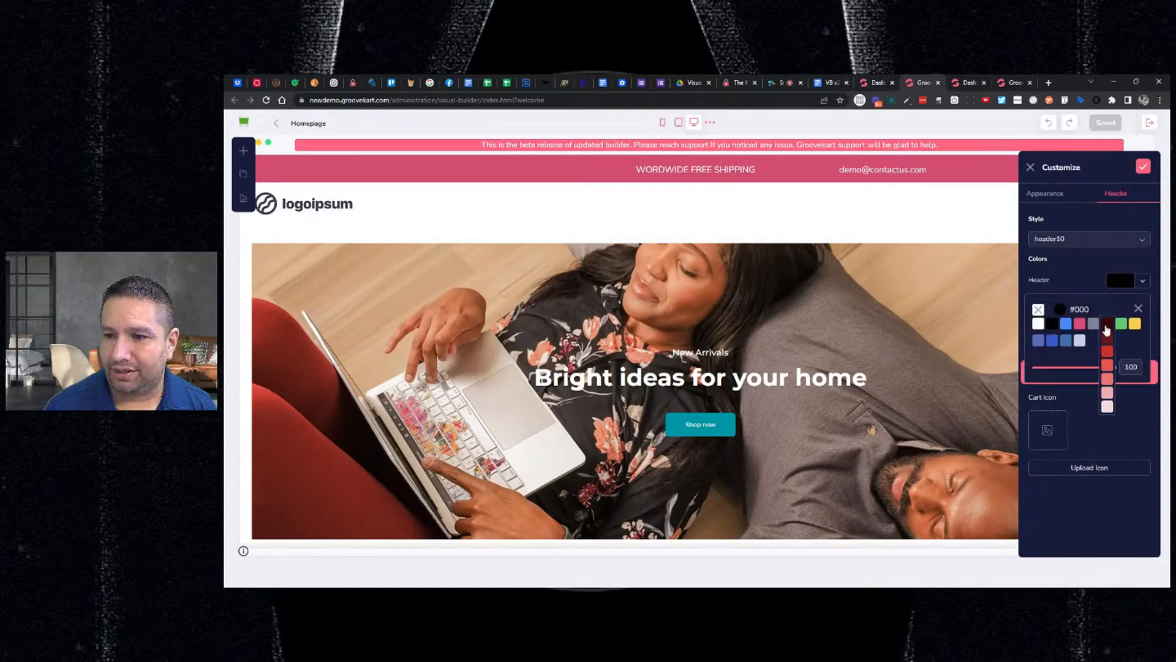
left_click(1108, 353)
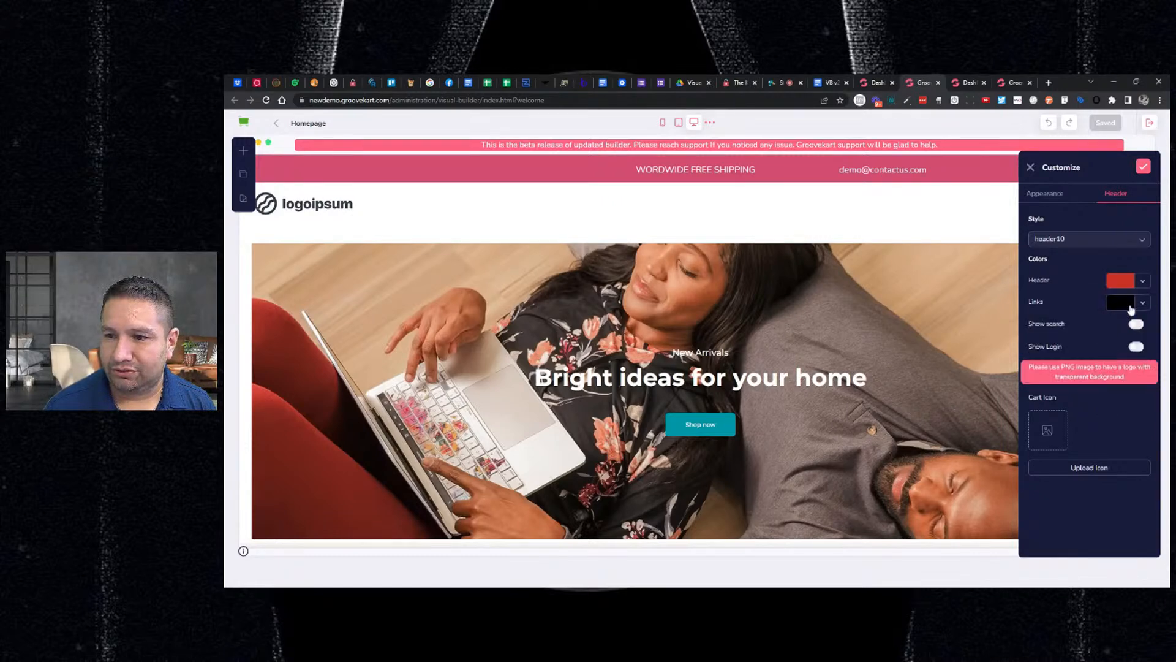
left_click(1121, 303)
left_click(1039, 347)
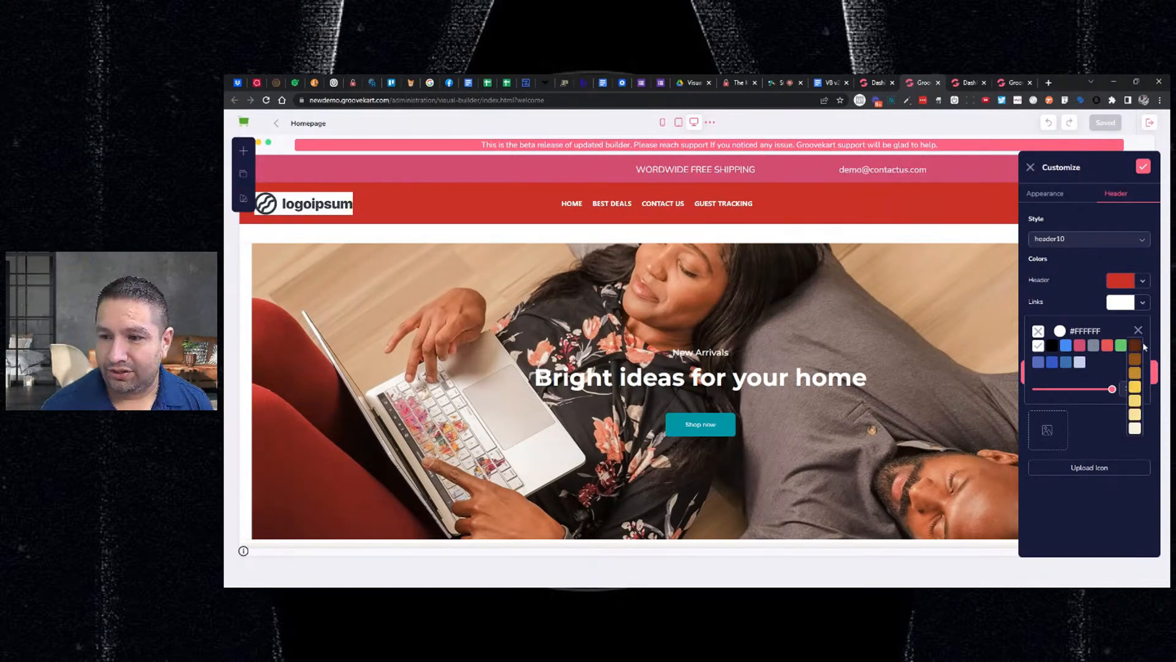
left_click(1108, 447)
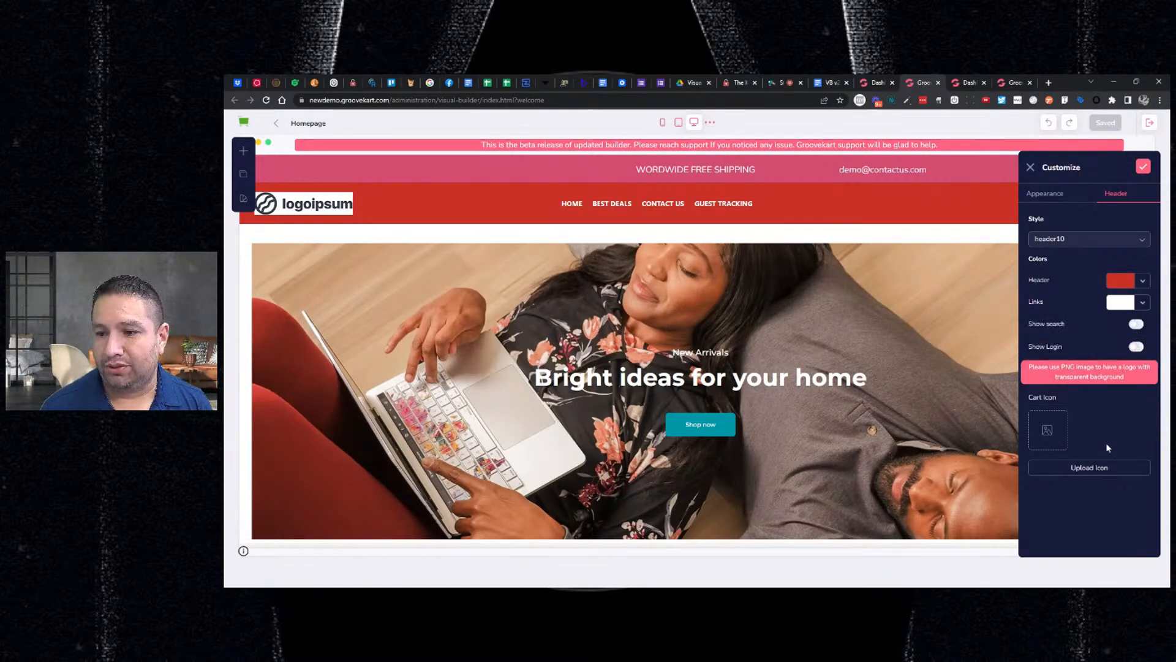
left_click(1031, 167)
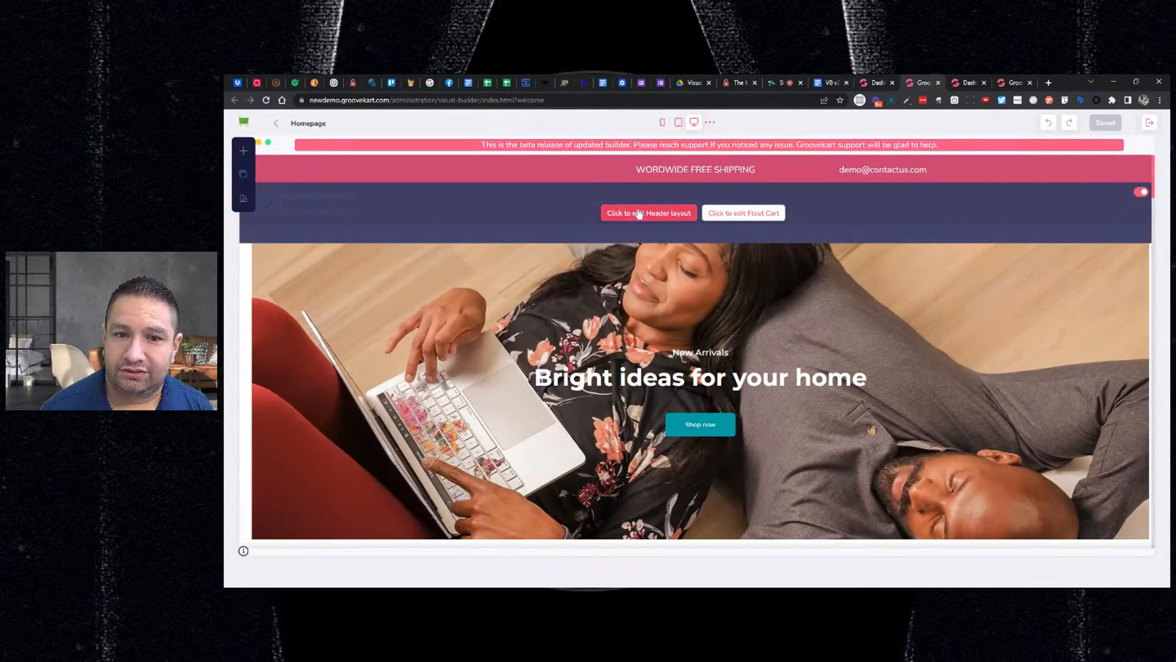
Reopen the Homepage's header settings and enable both Show search and Show Login.
left_click(640, 213)
left_click(1136, 323)
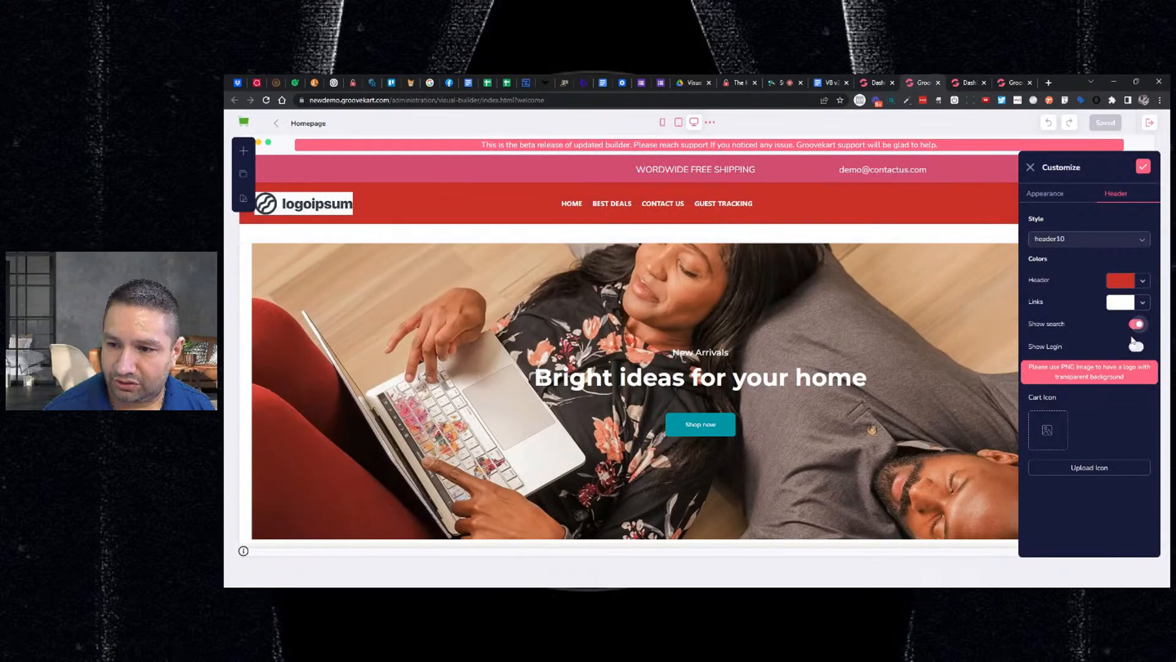
left_click(1137, 347)
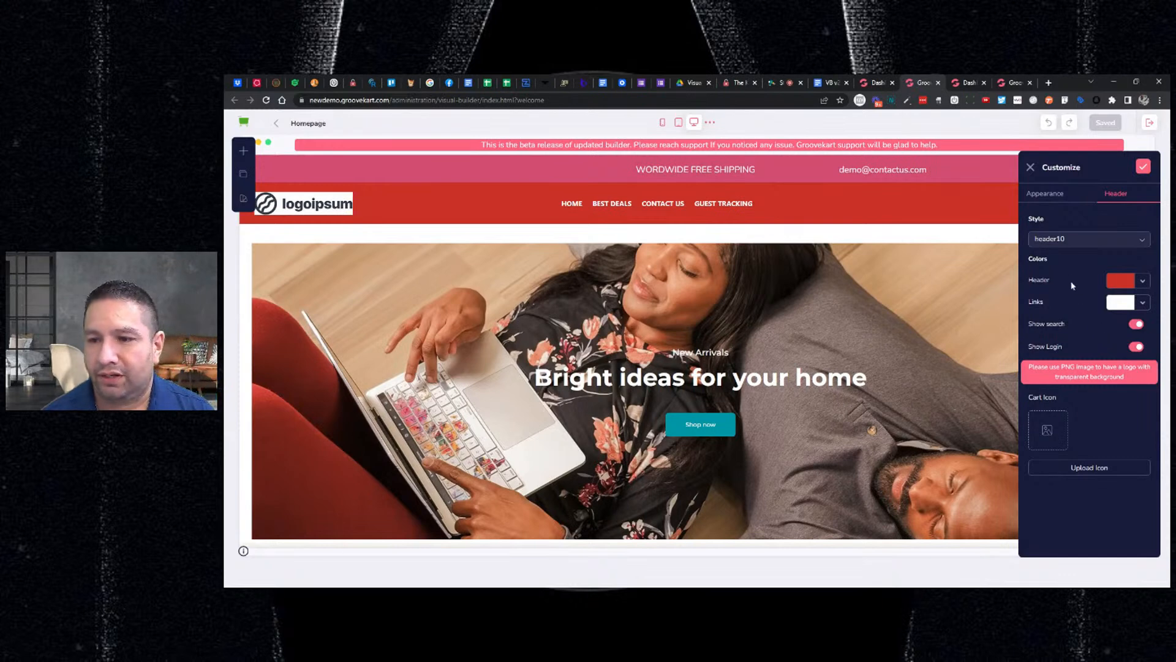
Look through the available header styles and change the Homepage header's style to header13.
left_click(1065, 243)
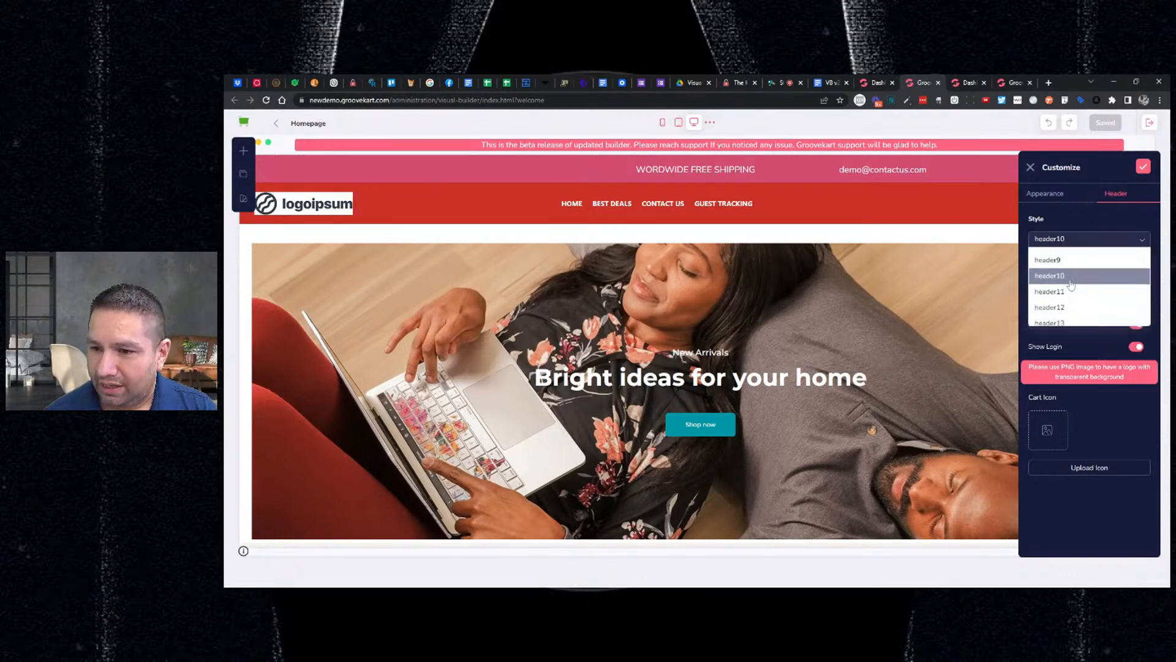
scroll(1071, 290, "down", 1)
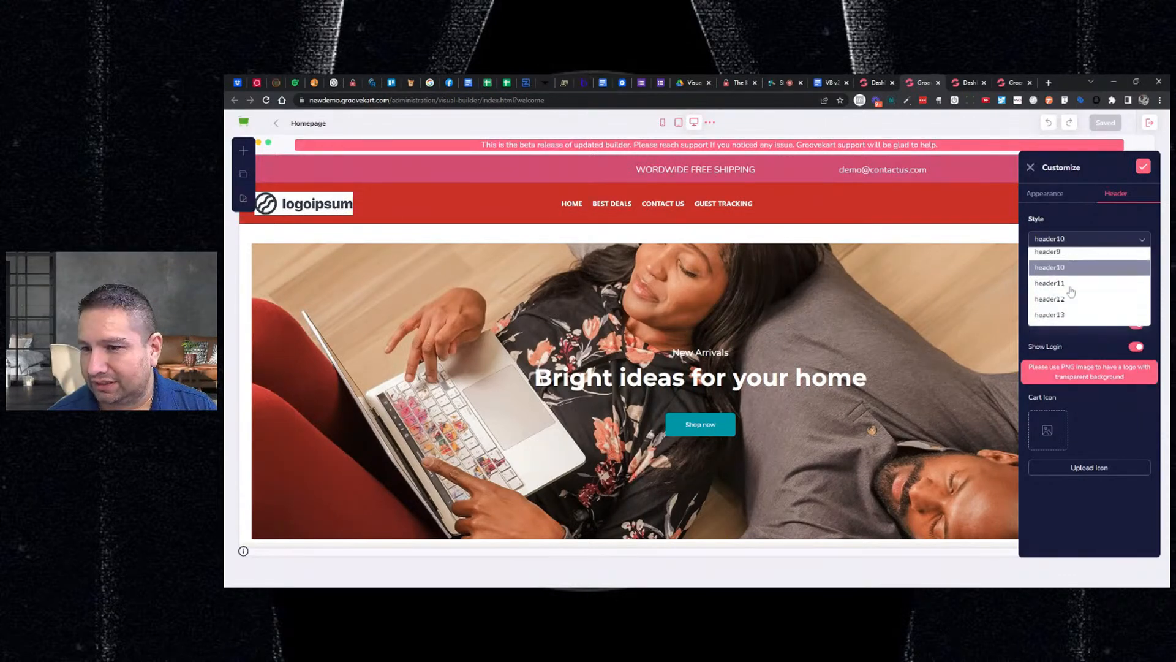
scroll(1070, 288, "up", 1)
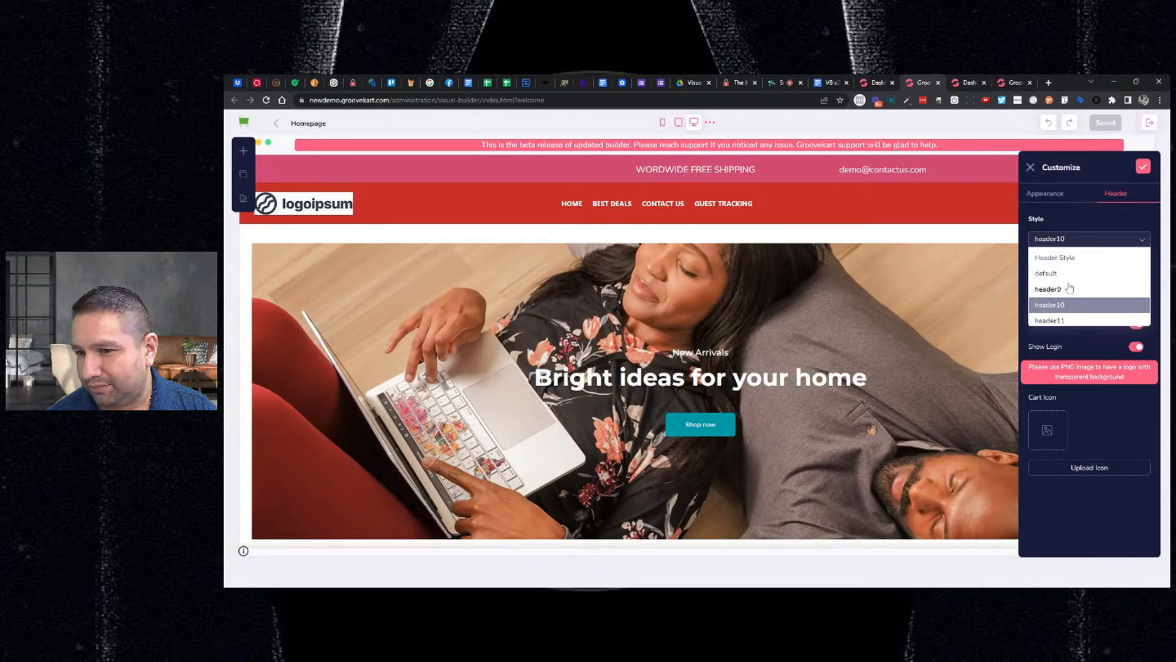
scroll(1069, 288, "down", 1)
left_click(1063, 314)
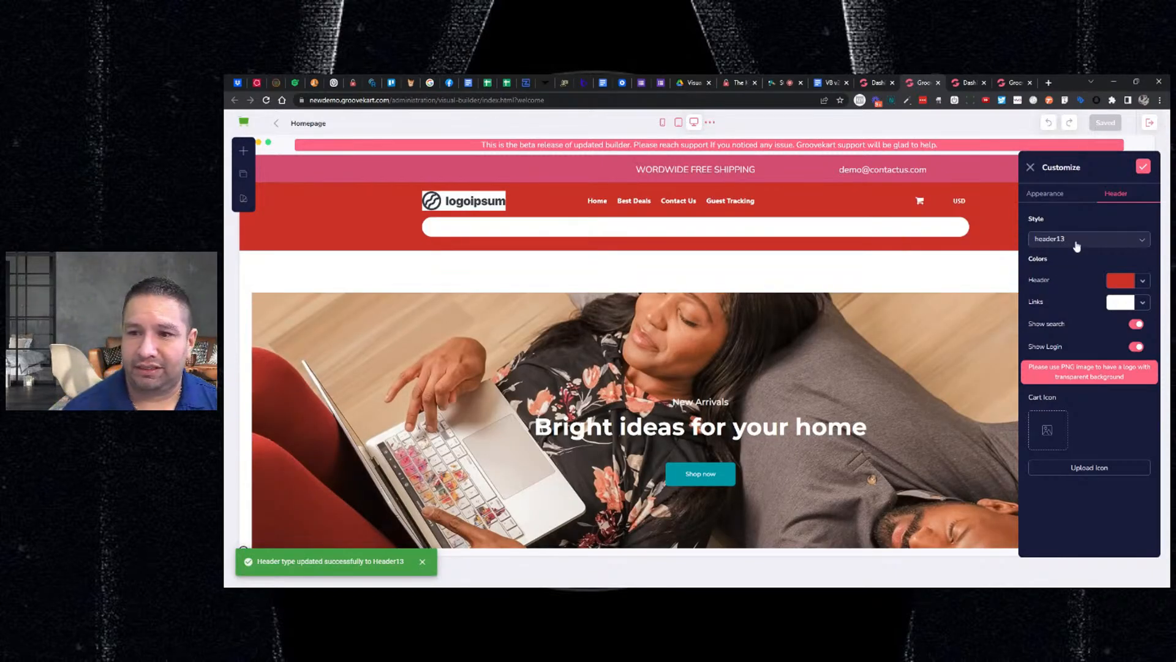
Choose a different style for the Homepage header.
left_click(1076, 243)
left_click(1057, 291)
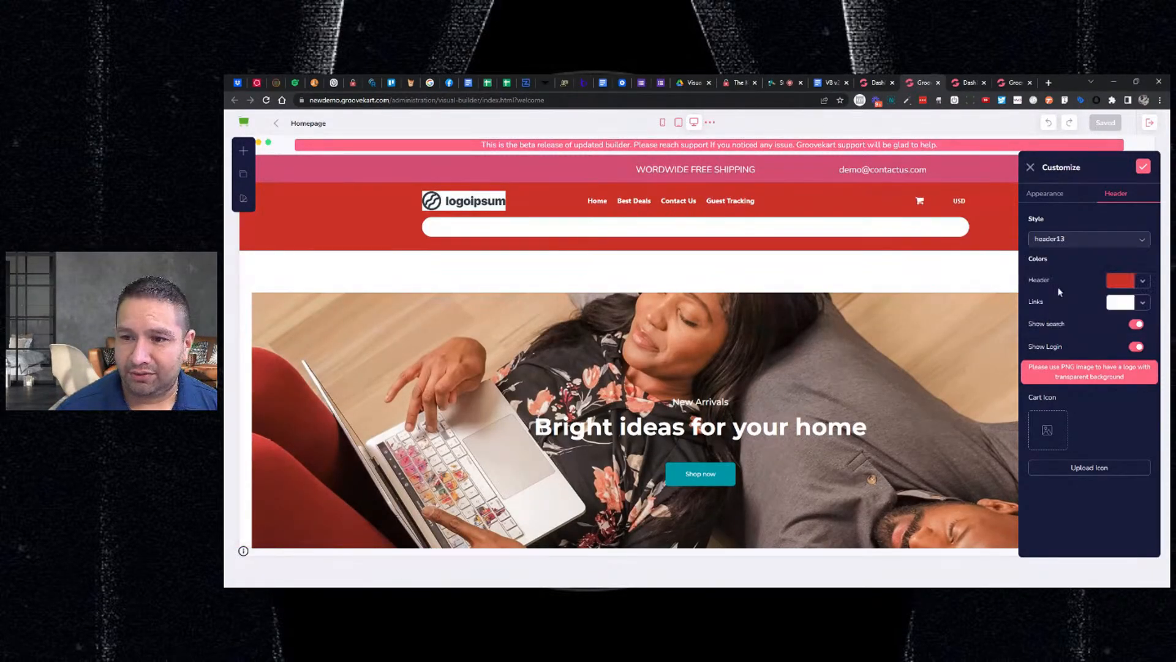